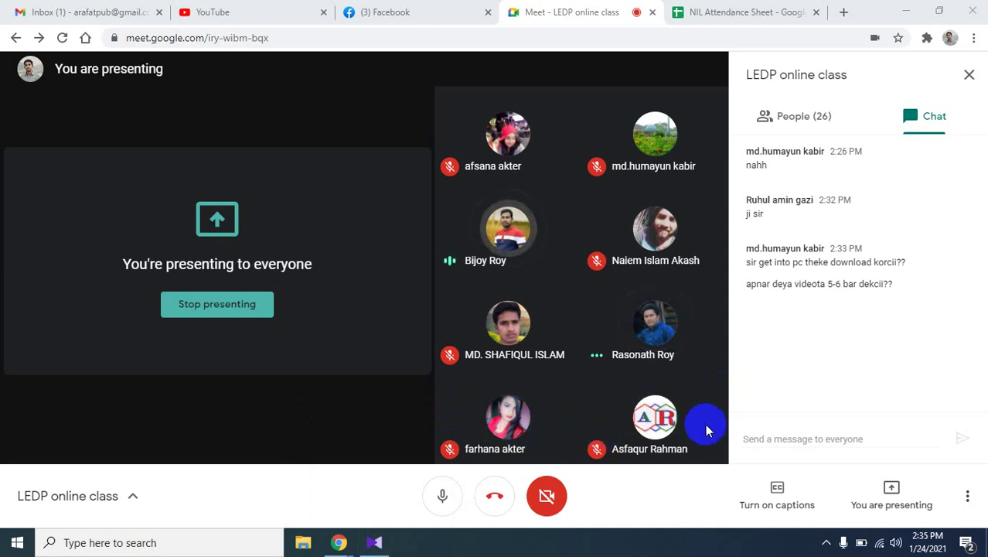
pyautogui.click(825, 543)
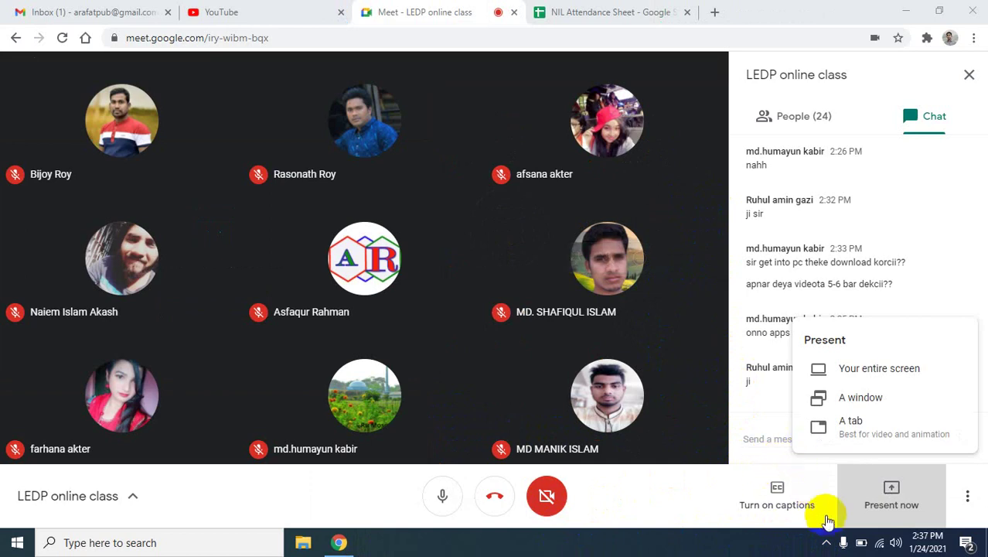
pyautogui.click(825, 545)
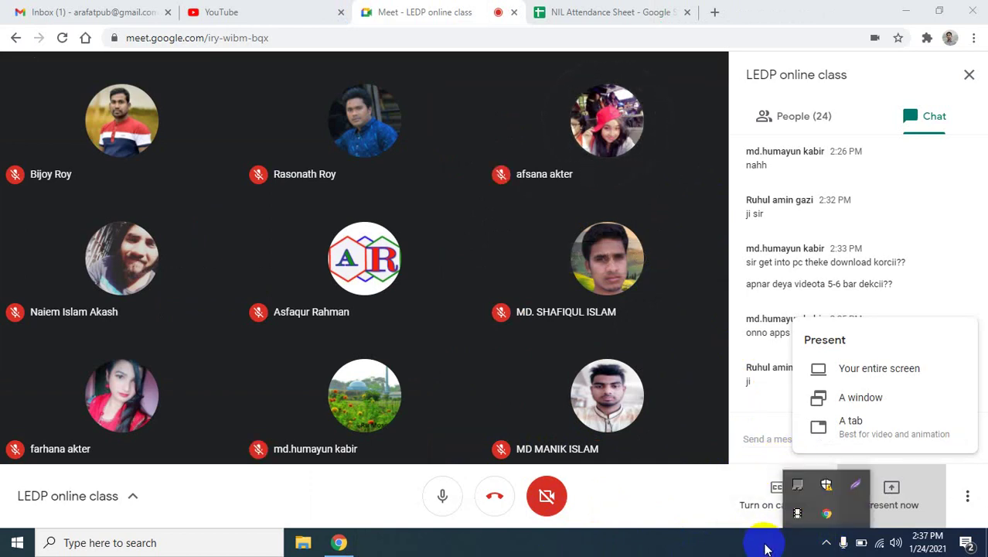
pyautogui.click(701, 554)
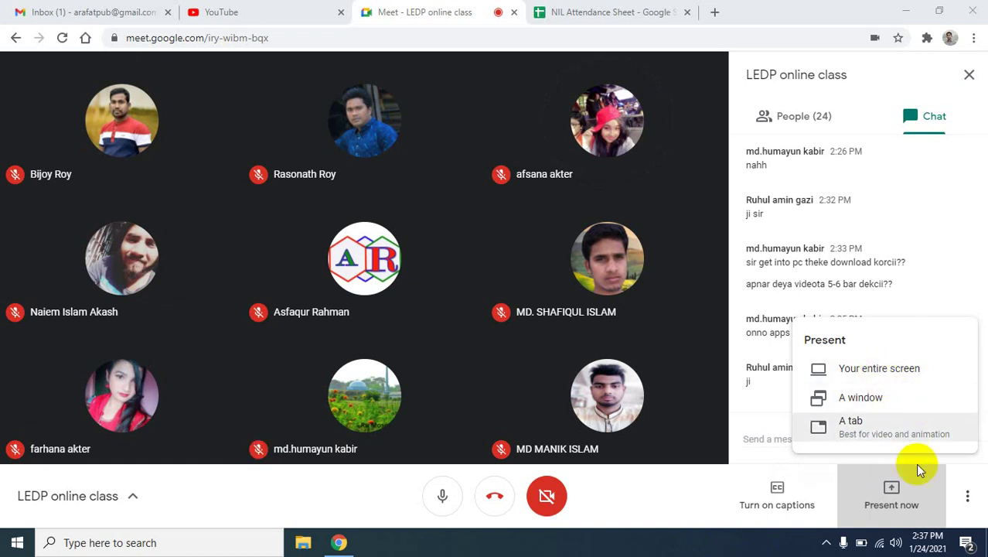
pyautogui.click(826, 546)
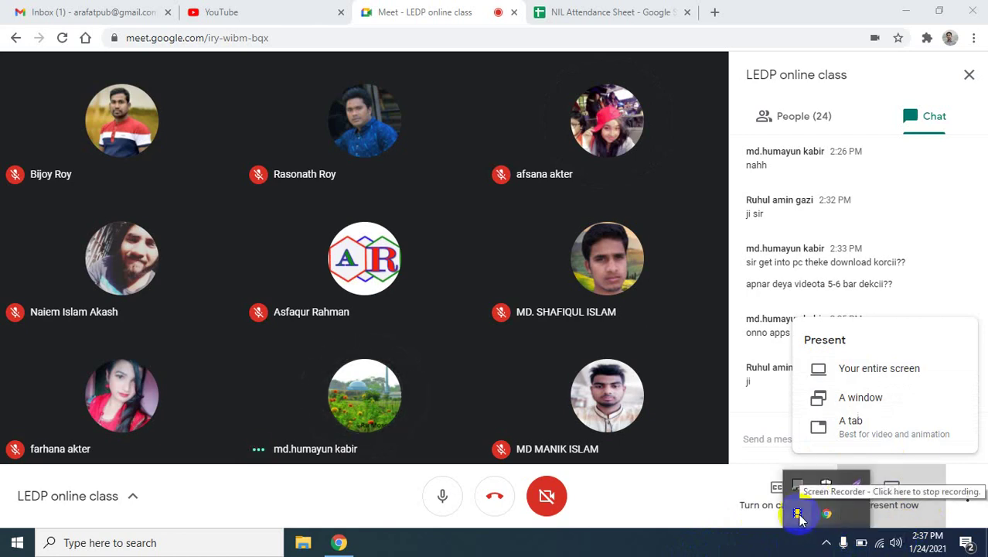
pyautogui.click(916, 11)
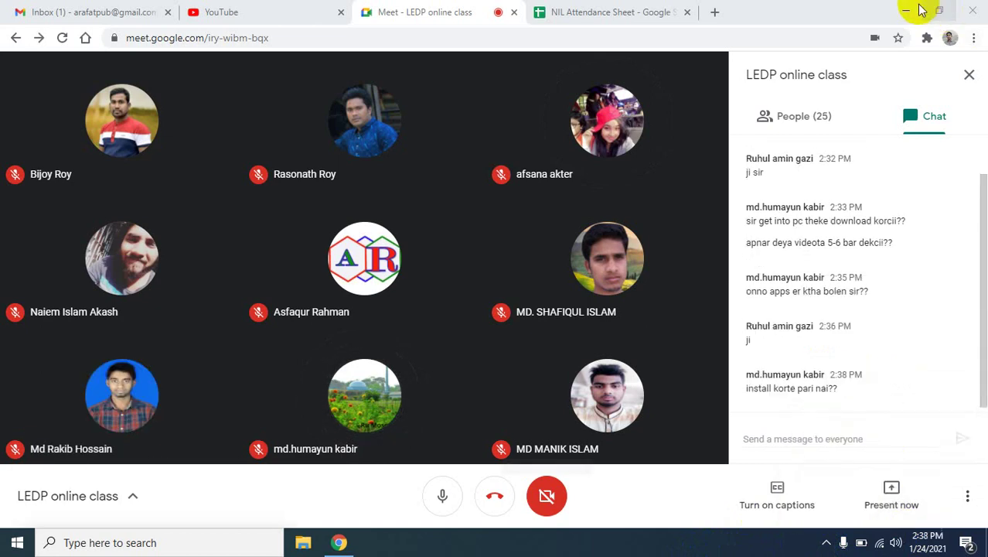
# - Present the entire screen to the LEDP online class meeting and hide the screen-sharing notice
pyautogui.click(886, 483)
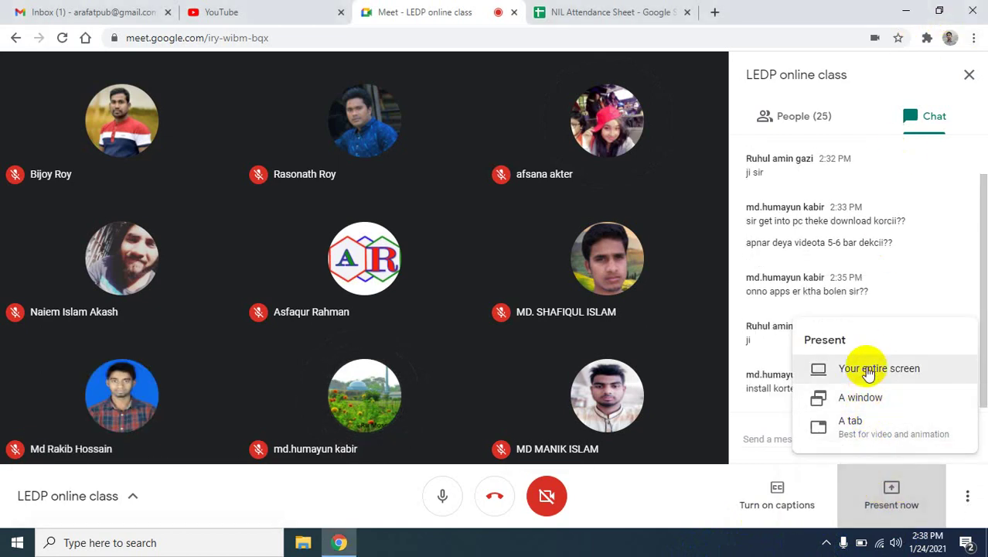
pyautogui.click(869, 370)
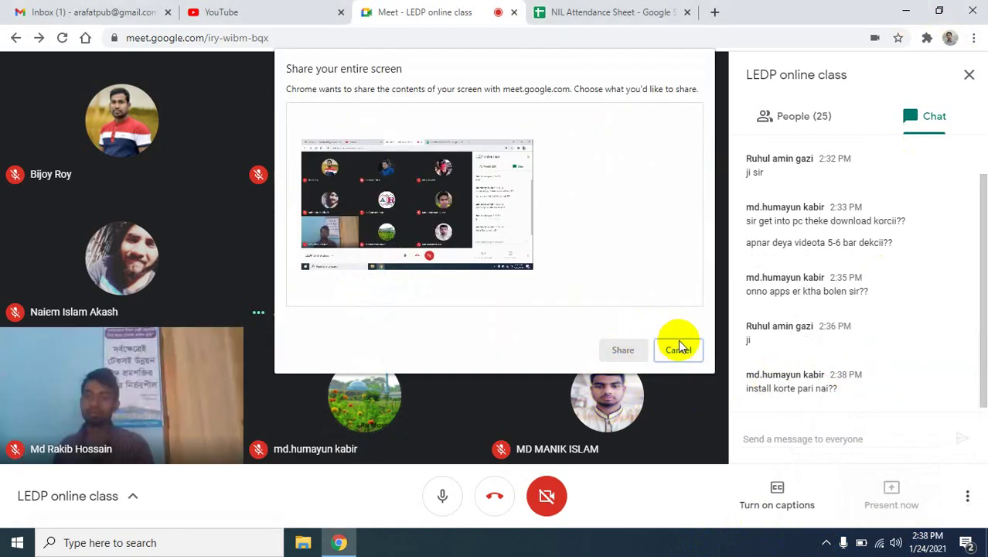
pyautogui.click(410, 200)
pyautogui.click(623, 349)
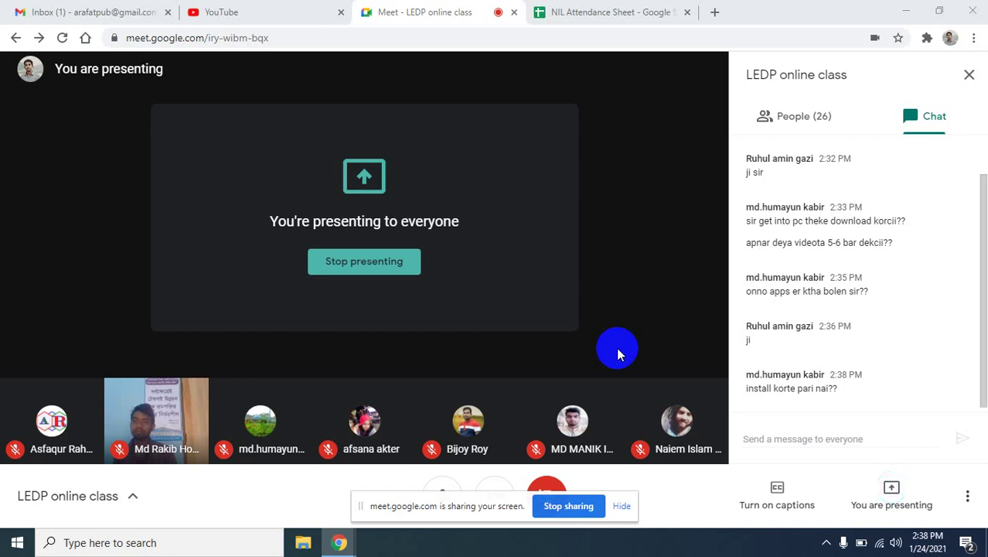
pyautogui.click(621, 506)
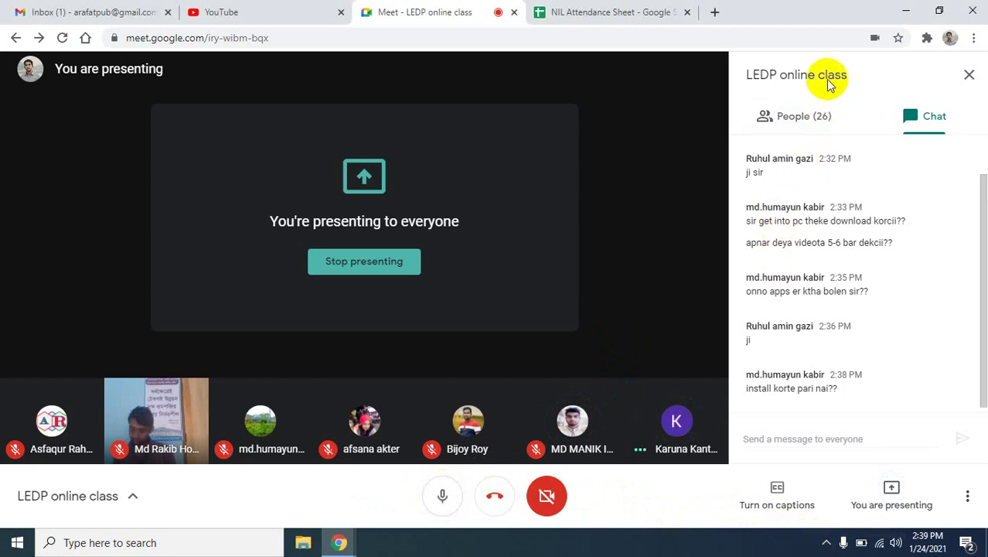
# - Minimize the browser, refresh the desktop, and open the DM_NIL_05 folder in a maximized window
pyautogui.click(905, 11)
pyautogui.rightClick(255, 145)
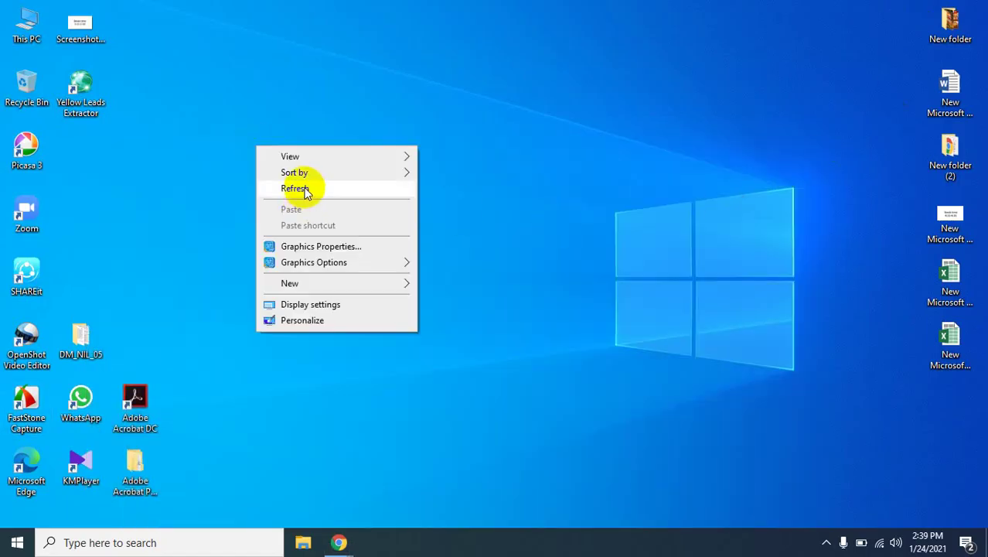
pyautogui.click(301, 188)
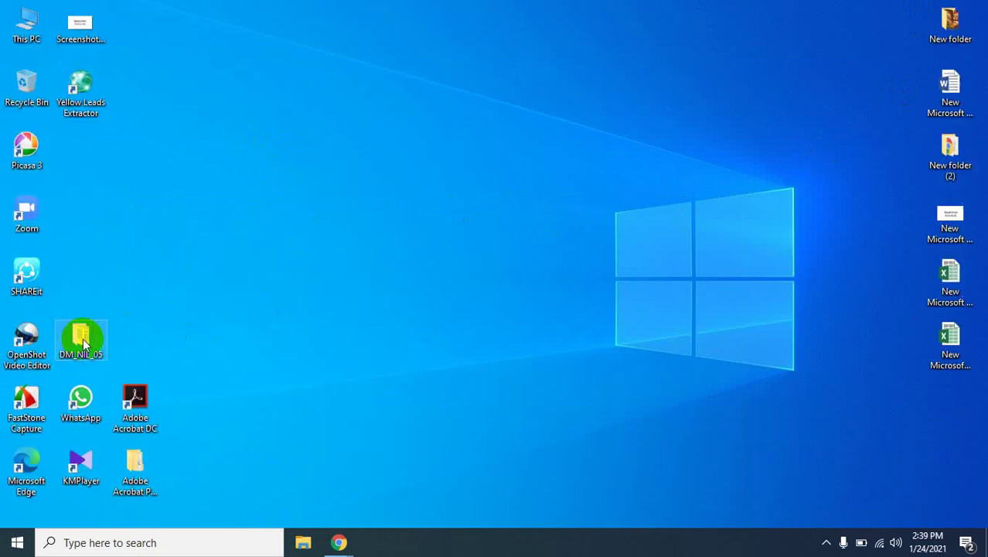
pyautogui.rightClick(282, 228)
pyautogui.click(309, 269)
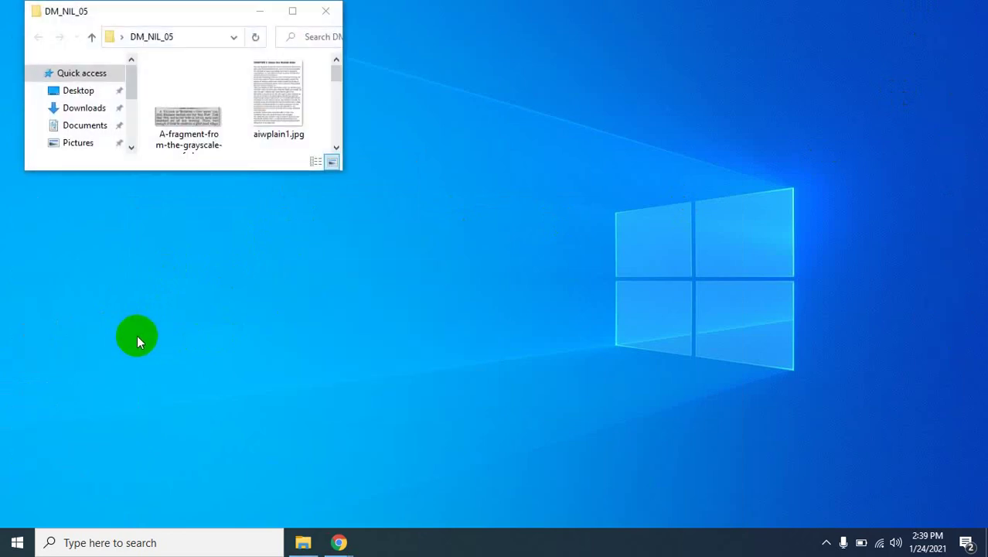
pyautogui.click(293, 11)
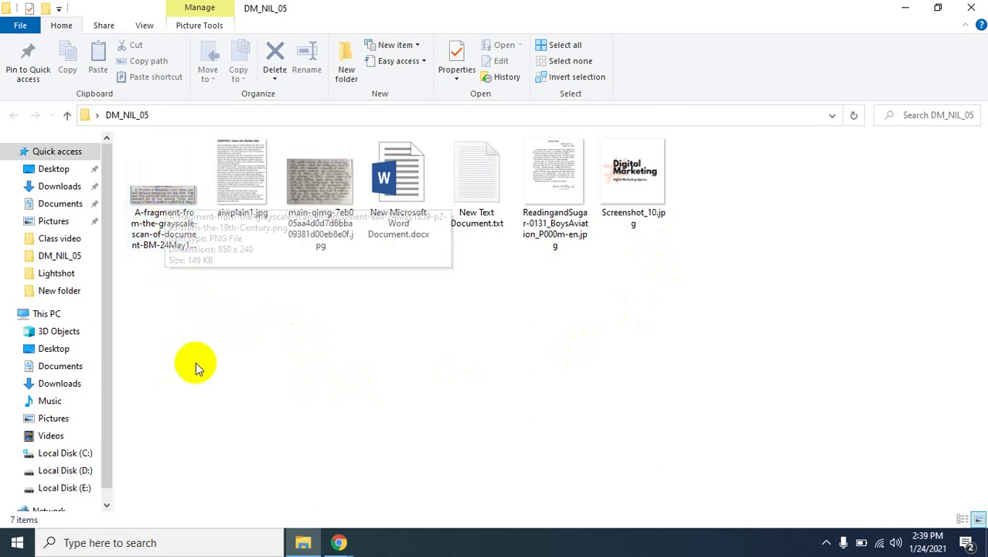
pyautogui.click(167, 215)
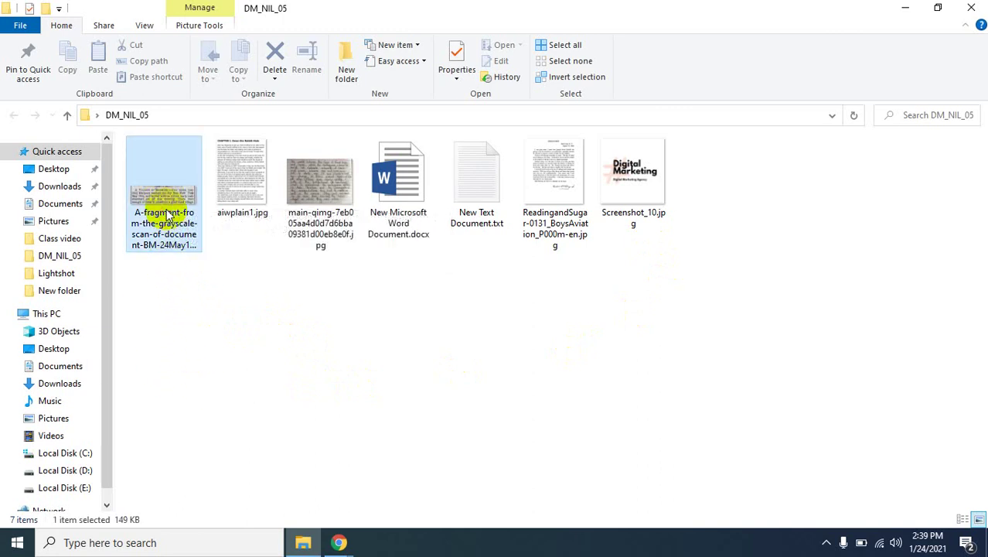
pyautogui.click(168, 214)
pyautogui.doubleClick(168, 215)
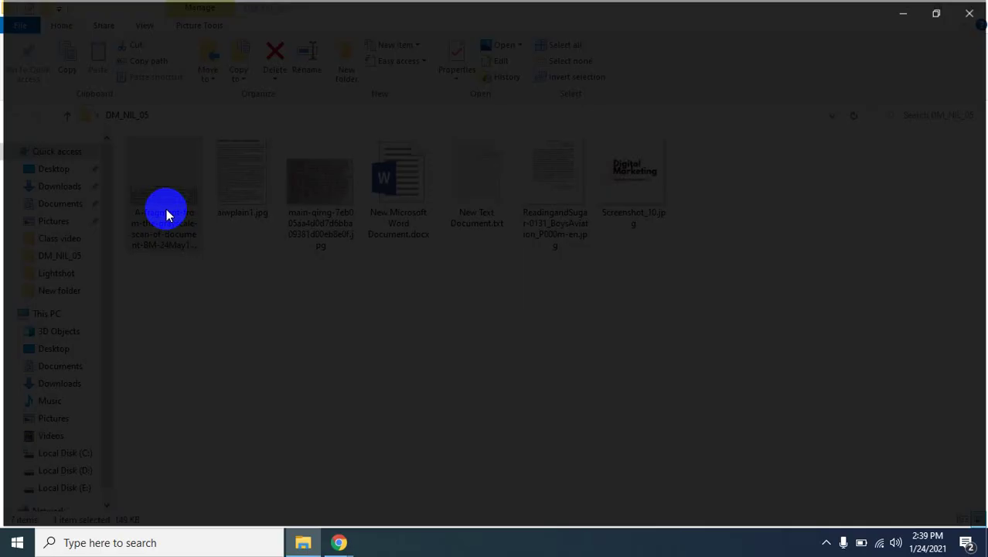
pyautogui.click(972, 14)
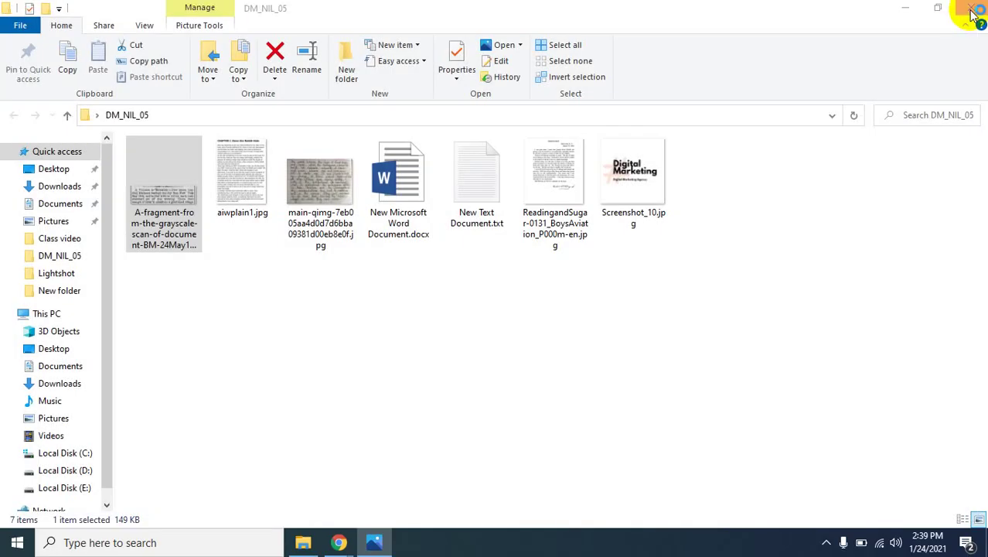
# - Open the grayscale document scan, the first image in the DM_NIL_05 folder, with Picasa Photo Viewer
pyautogui.rightClick(176, 195)
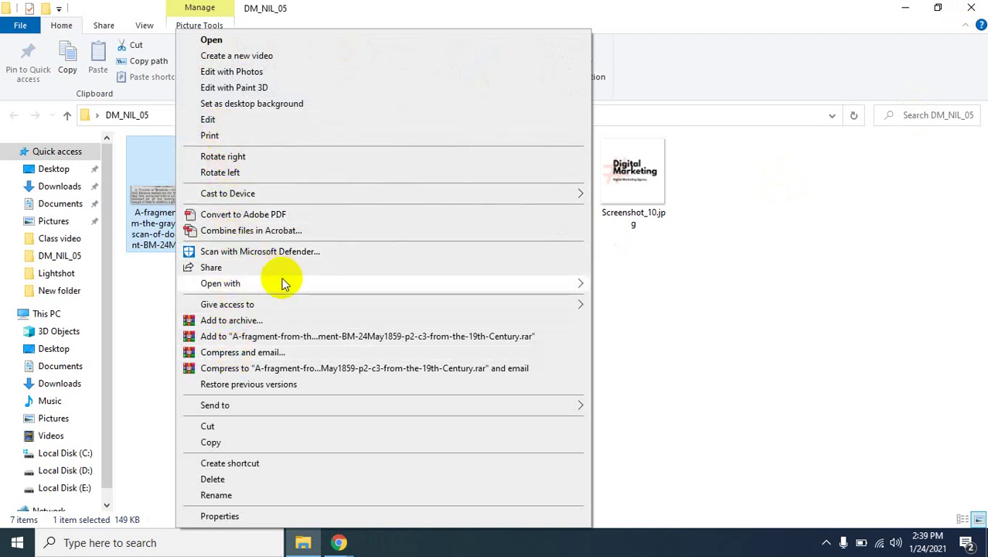
pyautogui.moveTo(578, 283)
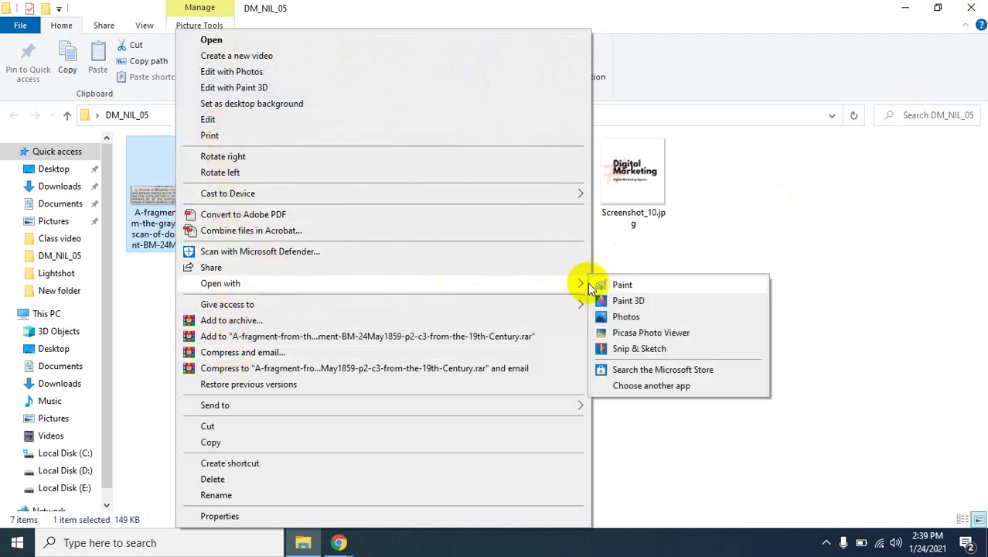
pyautogui.click(630, 334)
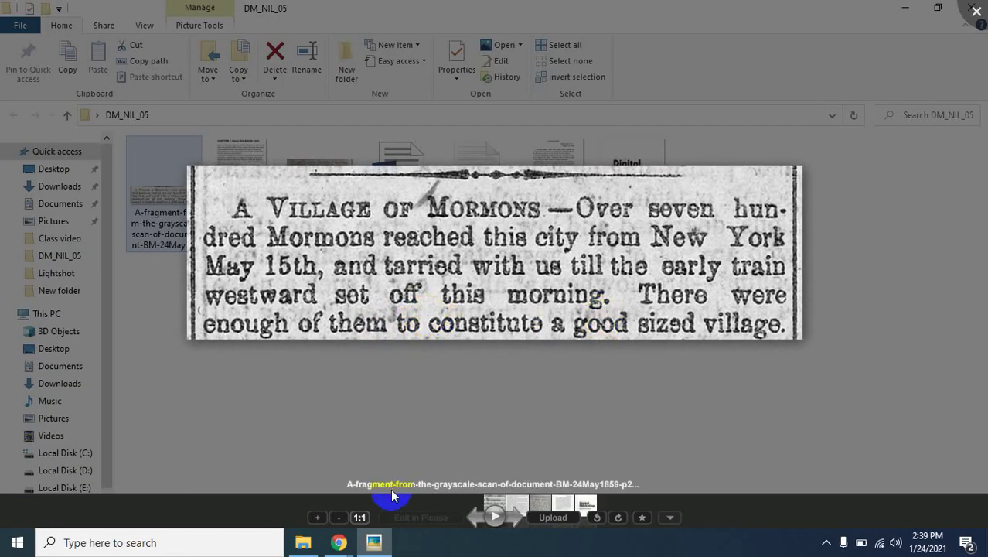
# - Switch back to the Meet call, check the participant list, and mute the participant whose microphone is still on for everyone
pyautogui.moveTo(340, 541)
pyautogui.click(261, 494)
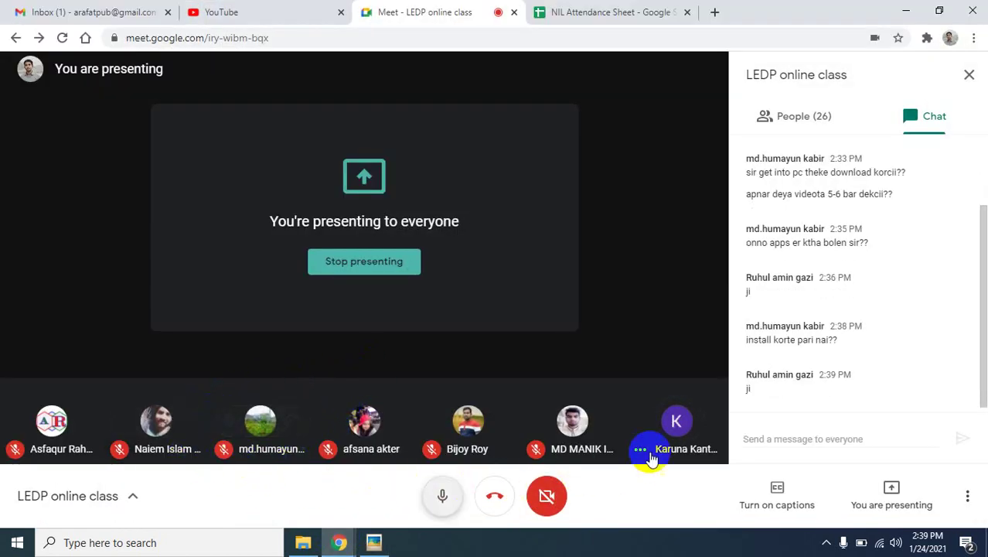
pyautogui.click(816, 121)
pyautogui.scroll(-1, 896, 348)
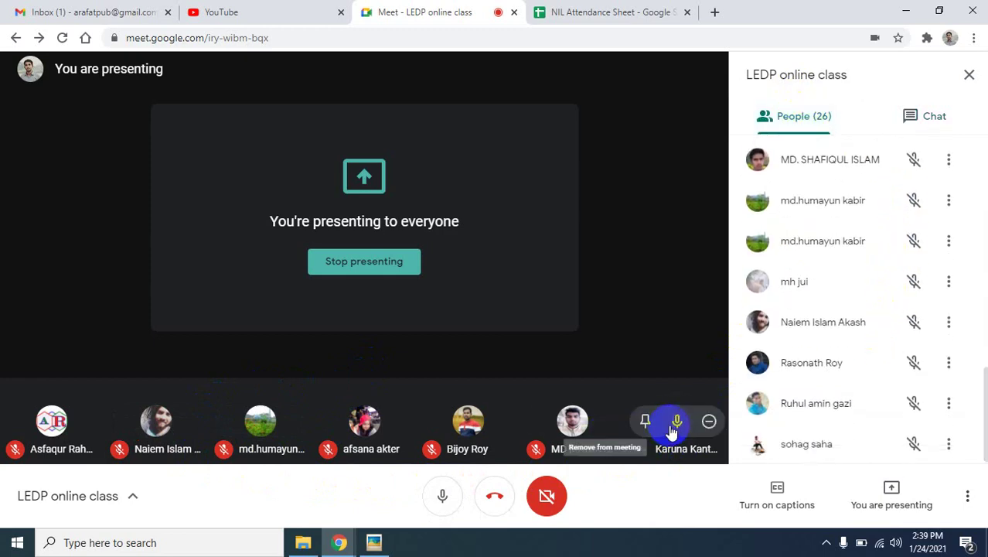
pyautogui.click(677, 421)
pyautogui.click(576, 317)
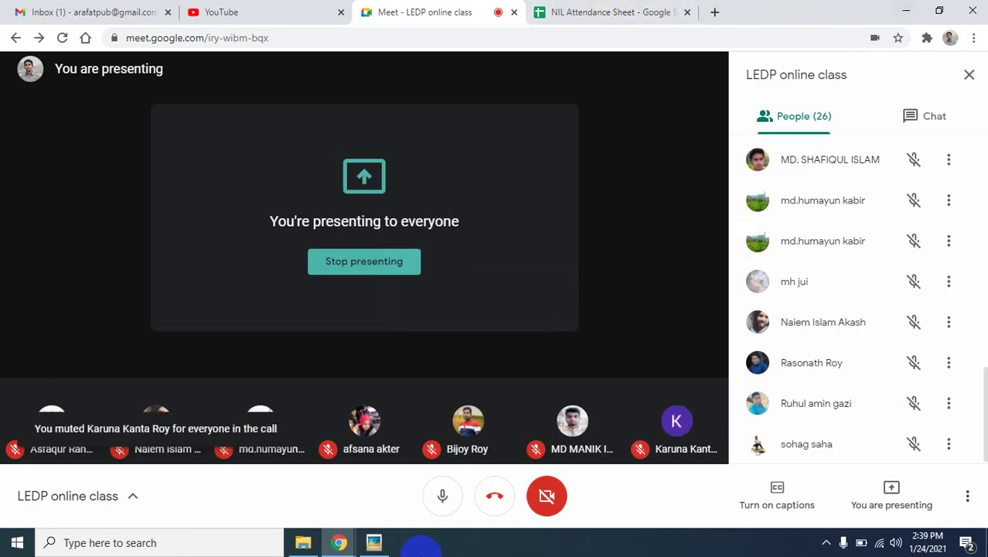
# - Return to Picasa Photo Viewer, advance from the newspaper scan to aiwplain1.jpg, and examine its printed text enlarged in full-screen view
pyautogui.click(374, 542)
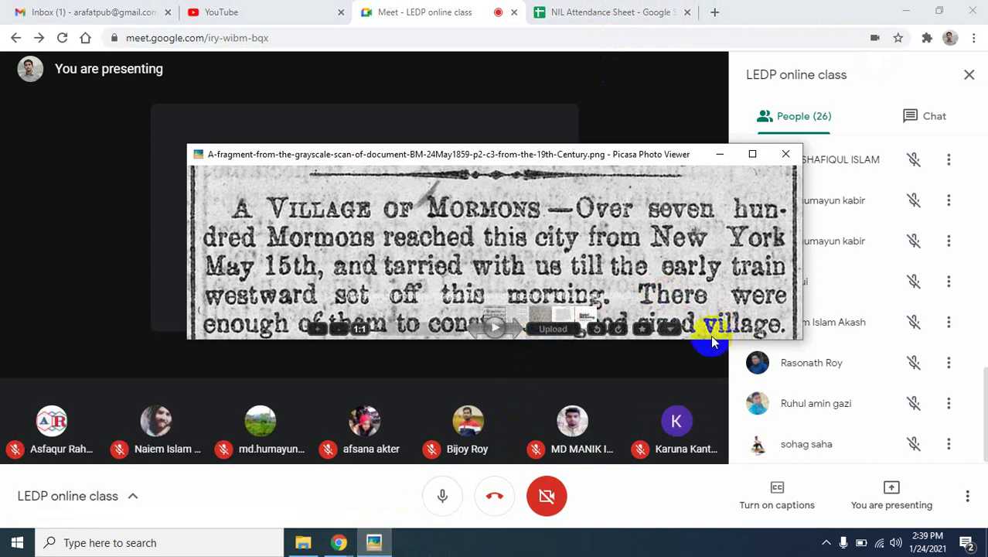
pyautogui.moveTo(515, 148); pyautogui.dragTo(508, 92)
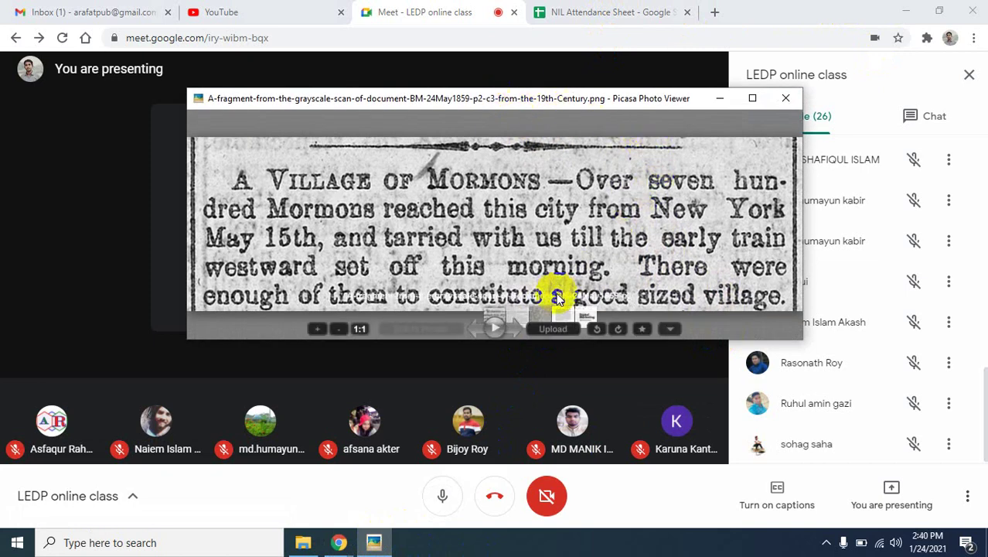
pyautogui.click(520, 329)
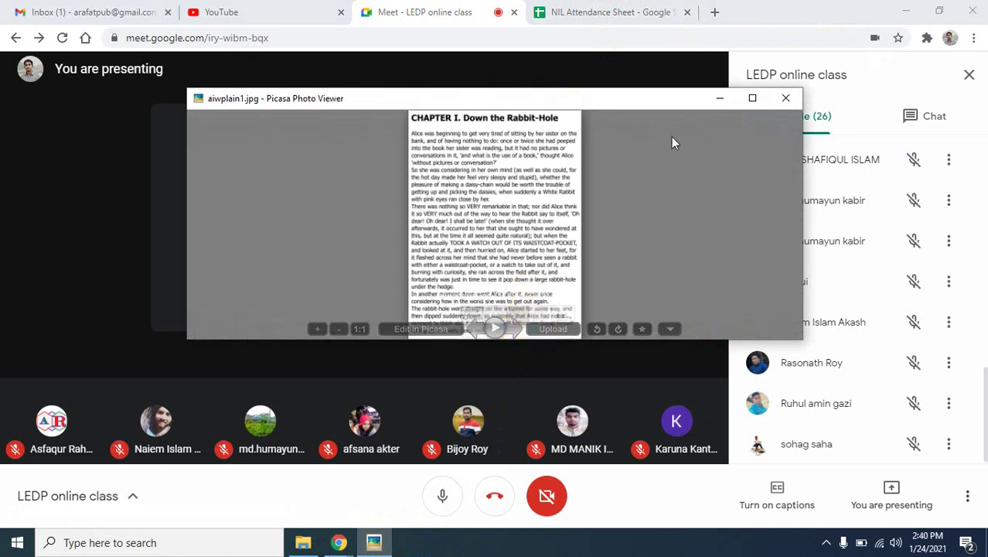
pyautogui.click(786, 98)
pyautogui.scroll(5, 535, 172)
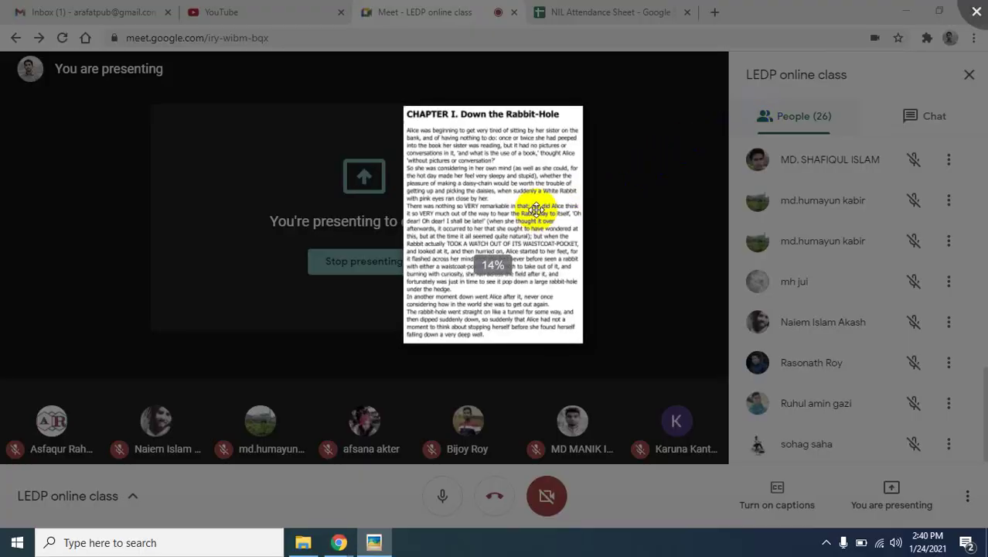
pyautogui.scroll(4, 535, 172)
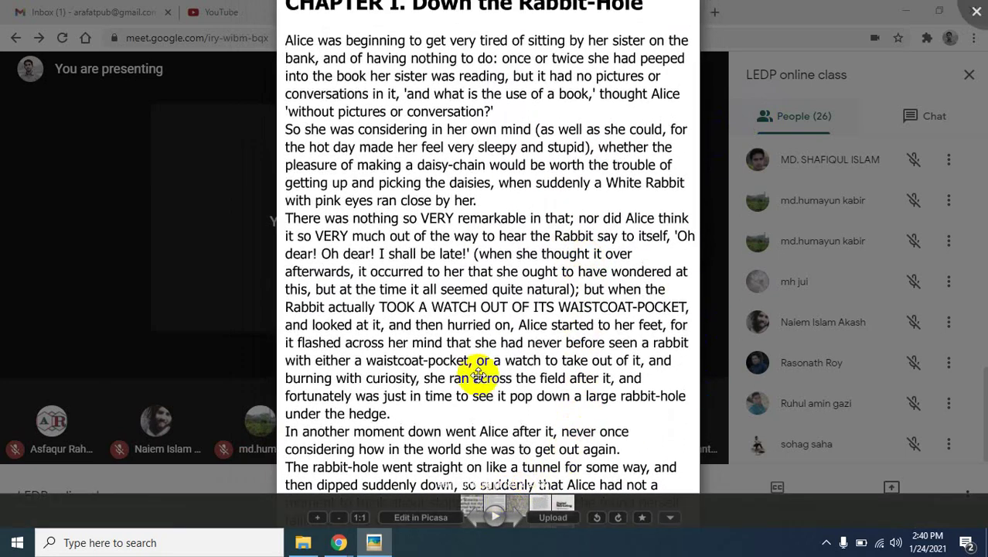
# - Examine the handwritten page and the Foreword scan enlarged, and close the photo viewer
pyautogui.click(516, 521)
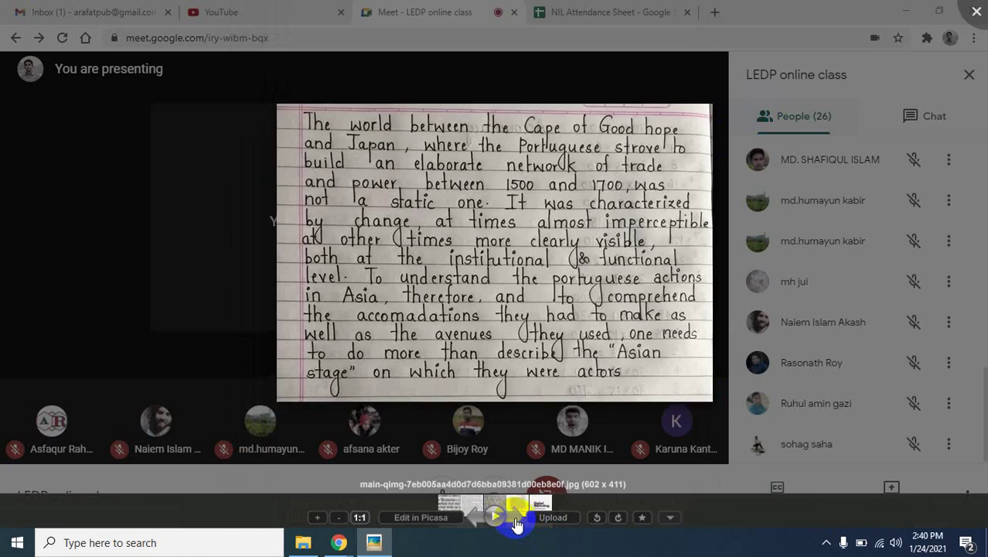
pyautogui.scroll(1, 557, 232)
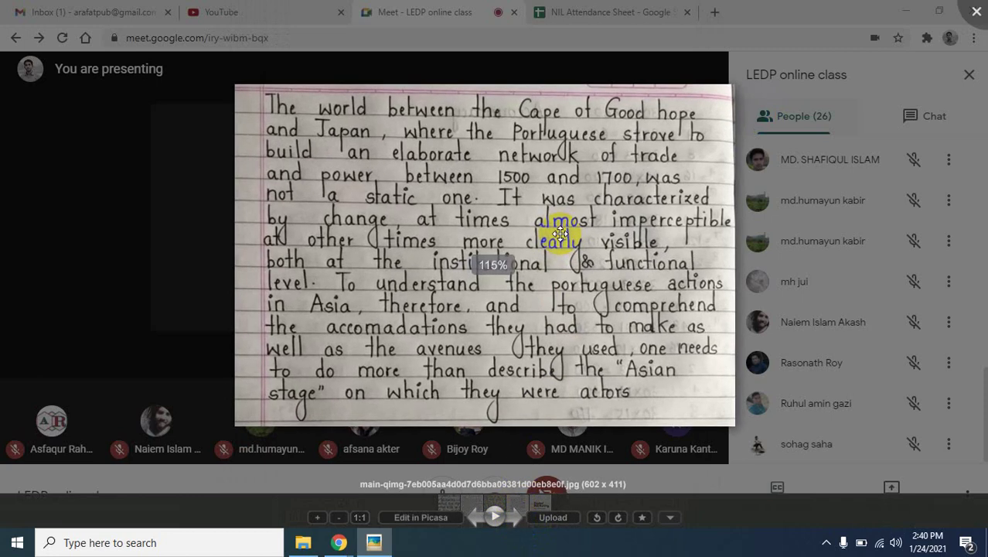
pyautogui.scroll(1, 577, 218)
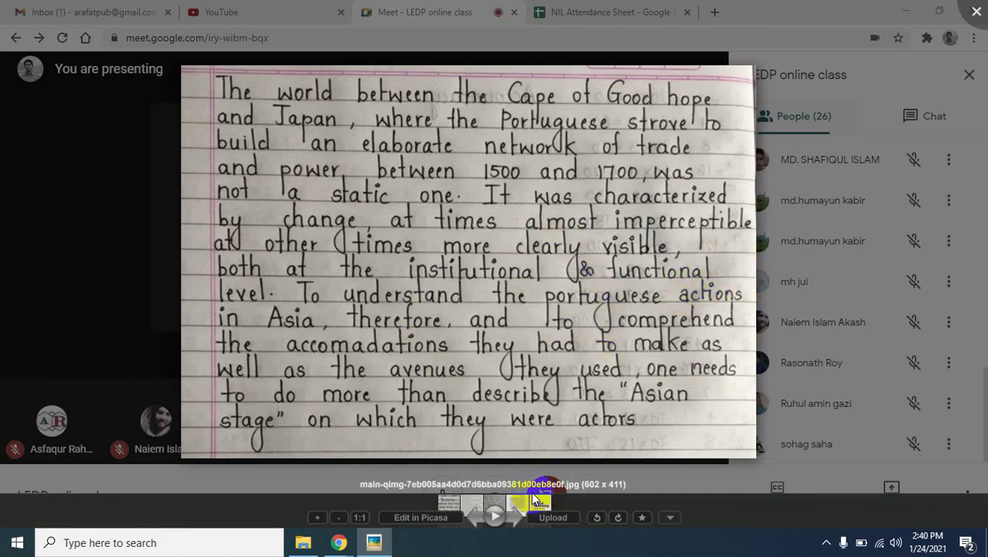
pyautogui.click(515, 527)
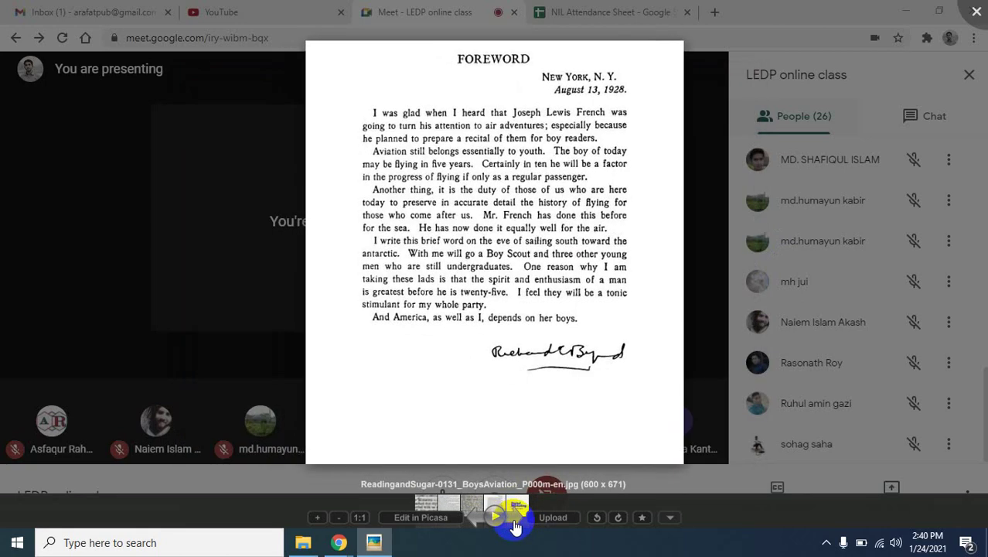
pyautogui.scroll(2, 552, 159)
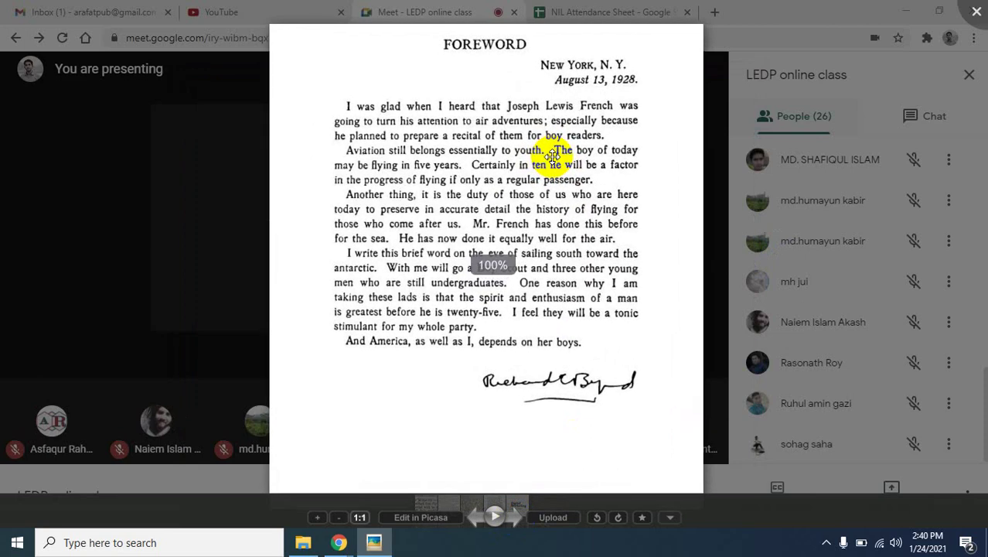
pyautogui.scroll(1, 552, 158)
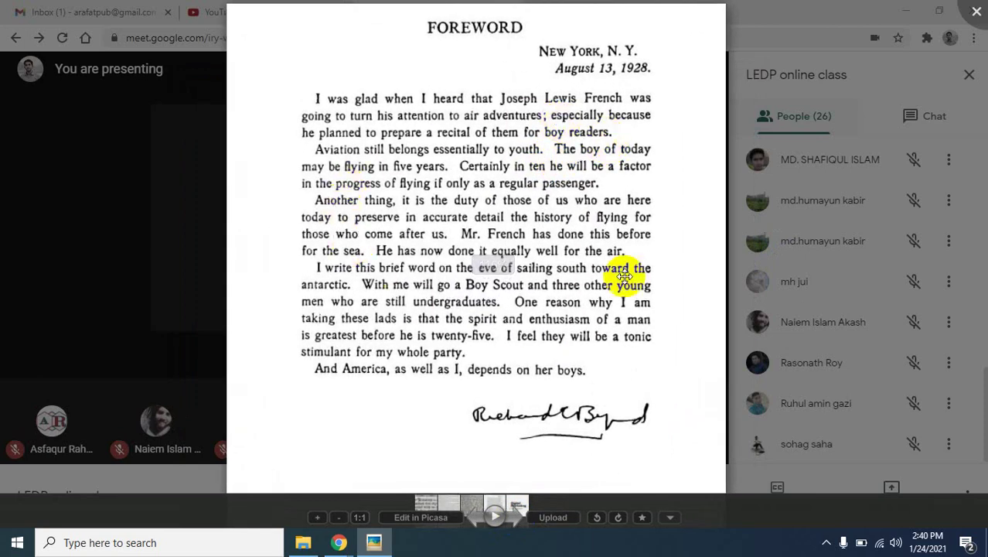
pyautogui.click(977, 15)
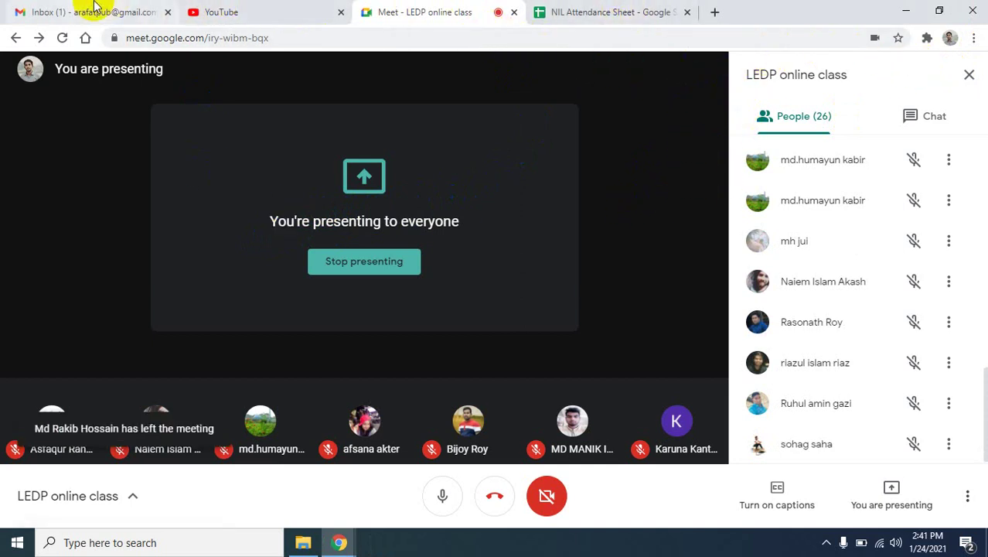
# - Switch to the Gmail inbox, dismiss the meeting code prompt, and open Google Drive from the Google apps
pyautogui.click(70, 12)
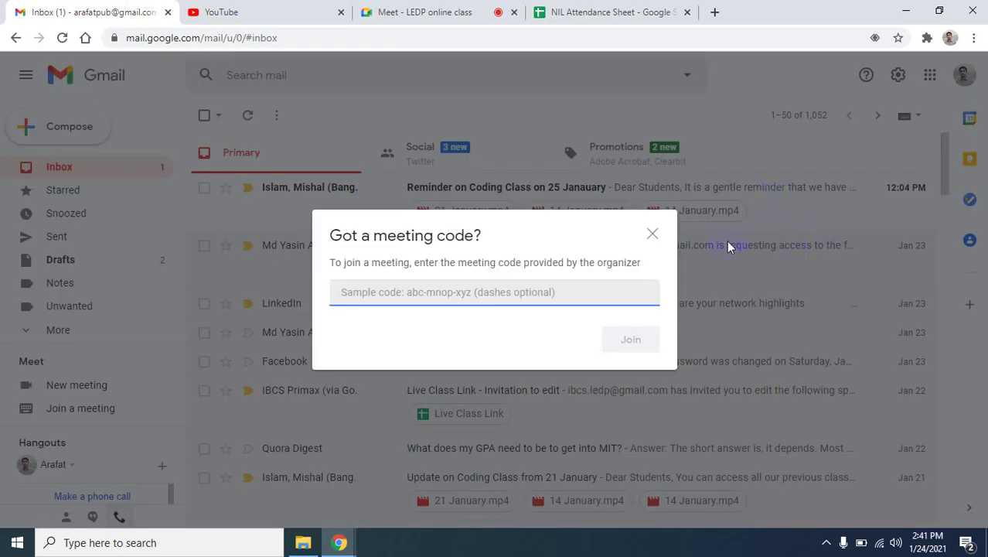
pyautogui.click(653, 234)
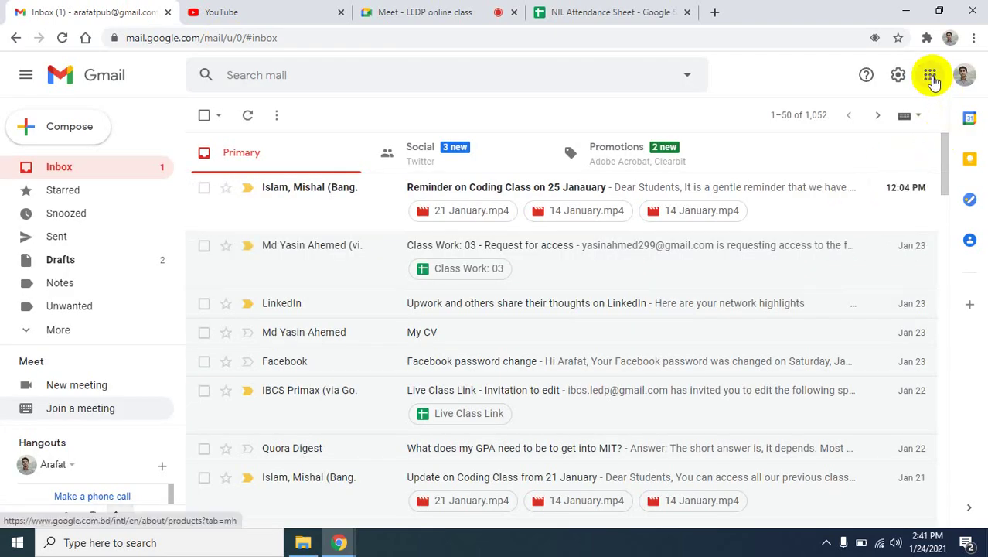
pyautogui.click(930, 75)
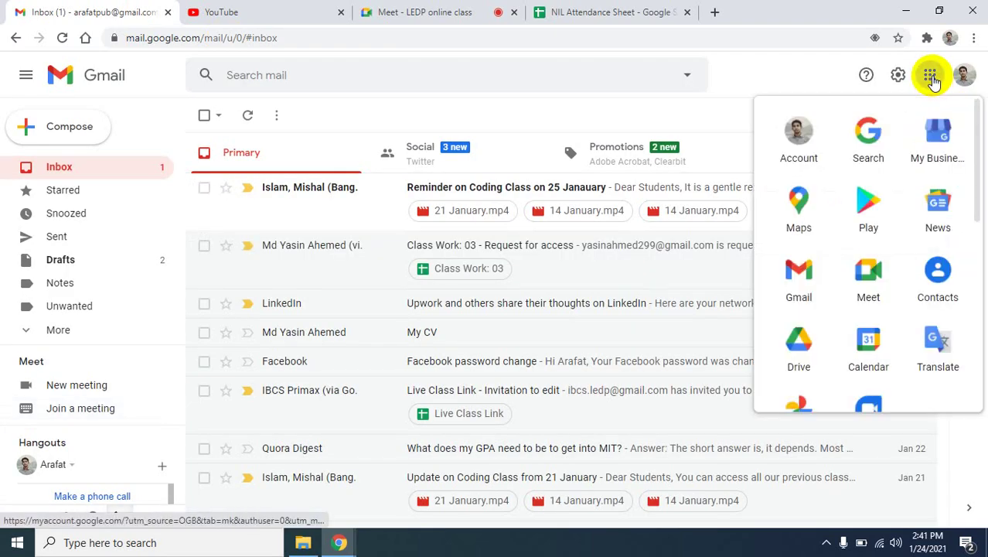
pyautogui.click(795, 356)
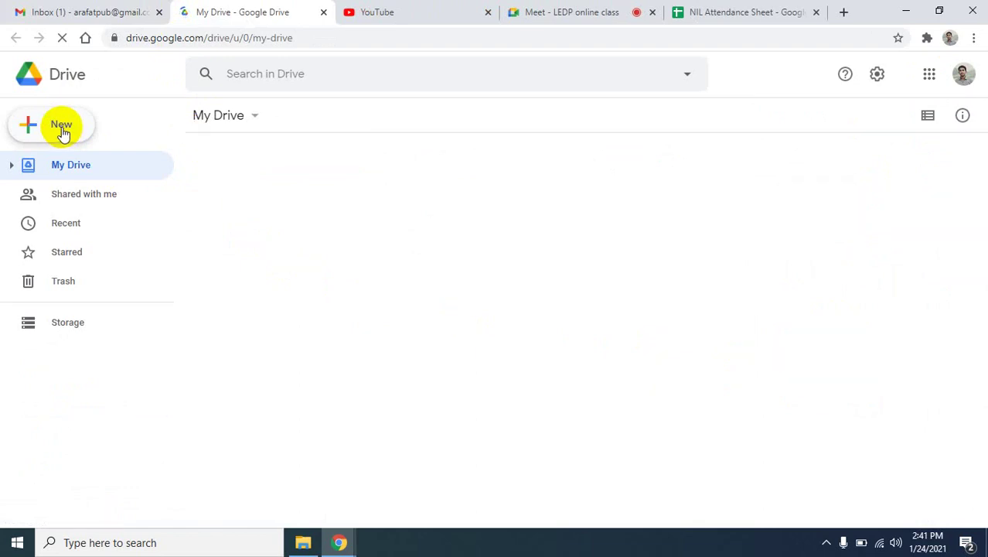
# - Upload aiwplain1.jpg and the handwritten main-qimg image from the DM_NIL_05 folder to My Drive, and reload the page
pyautogui.click(64, 133)
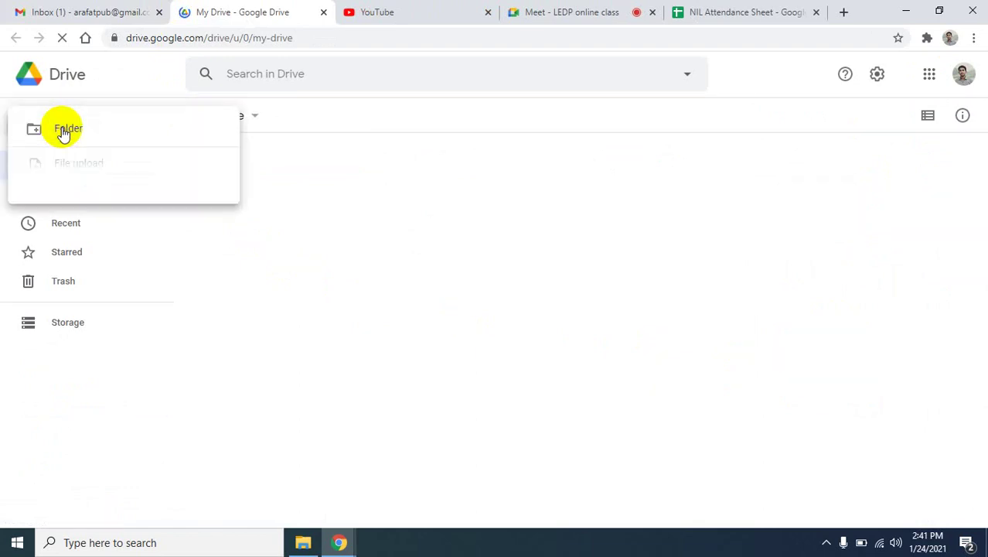
pyautogui.click(91, 171)
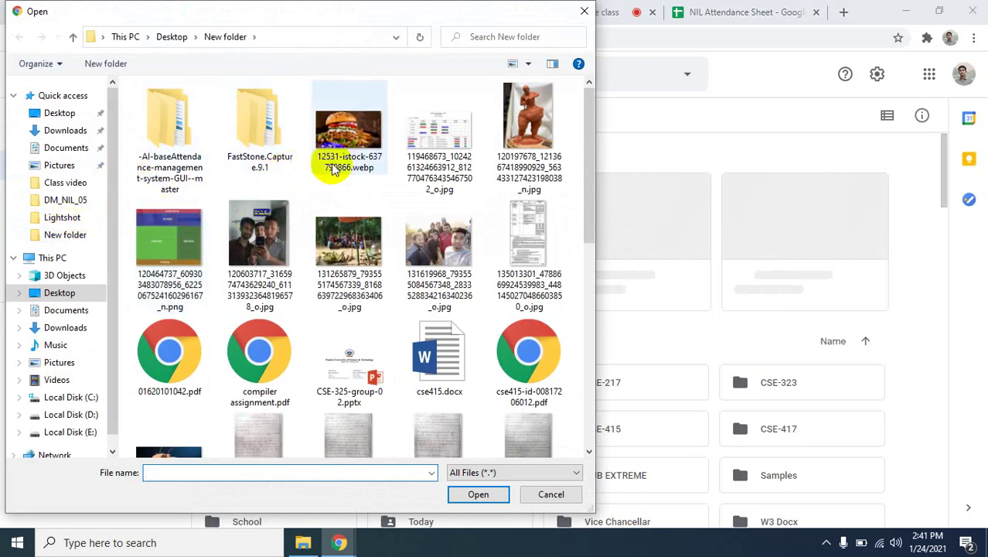
pyautogui.click(68, 200)
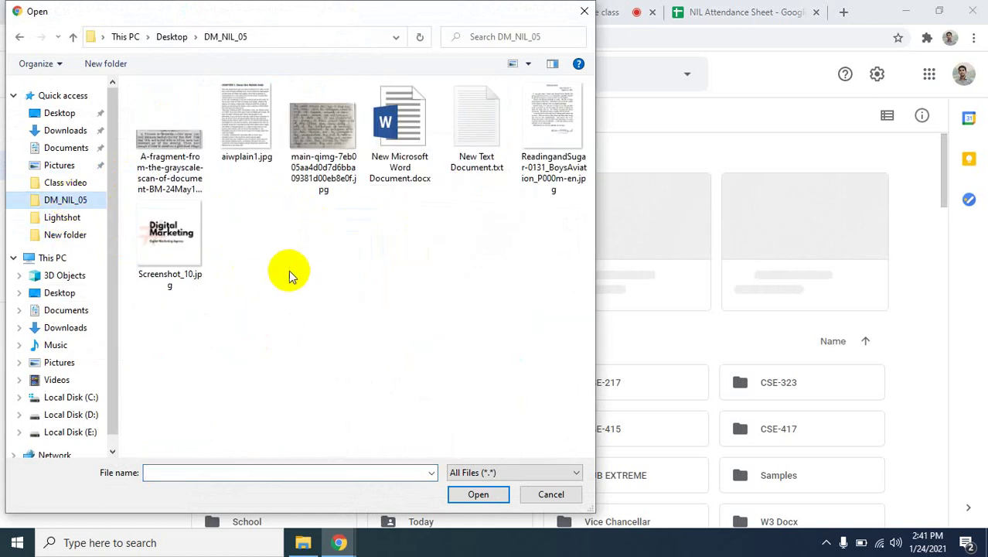
pyautogui.click(242, 121)
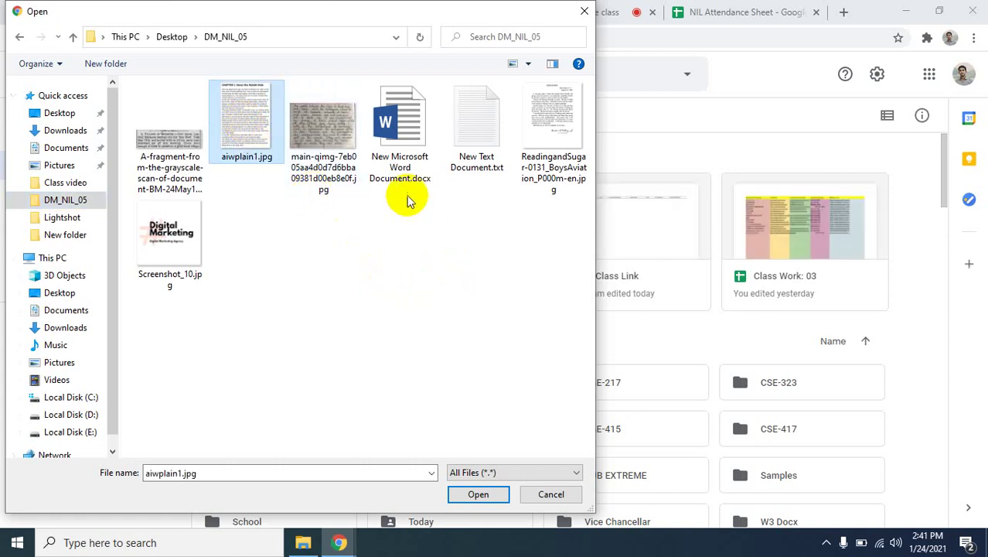
pyautogui.keyDown('ctrl'); pyautogui.click(320, 136); pyautogui.keyUp('ctrl')
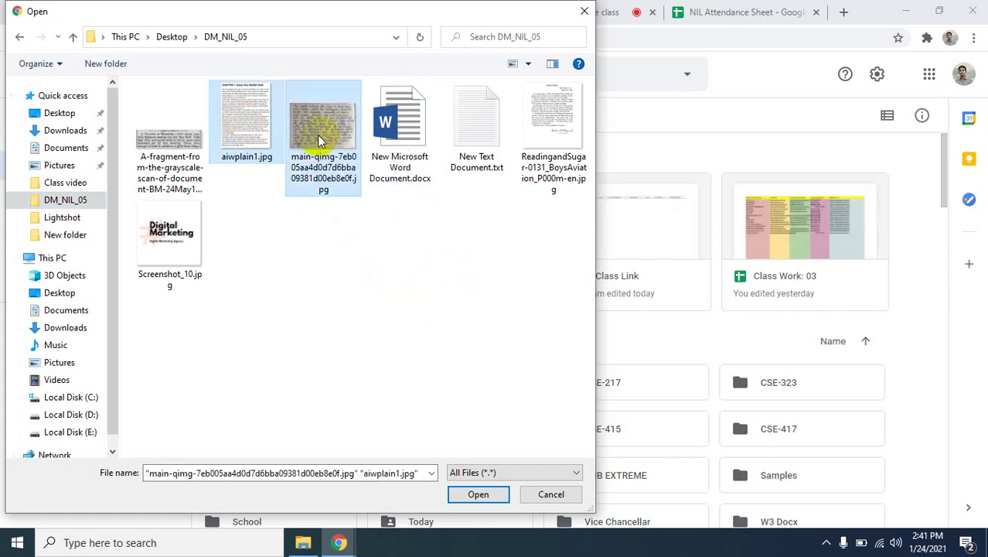
pyautogui.click(480, 495)
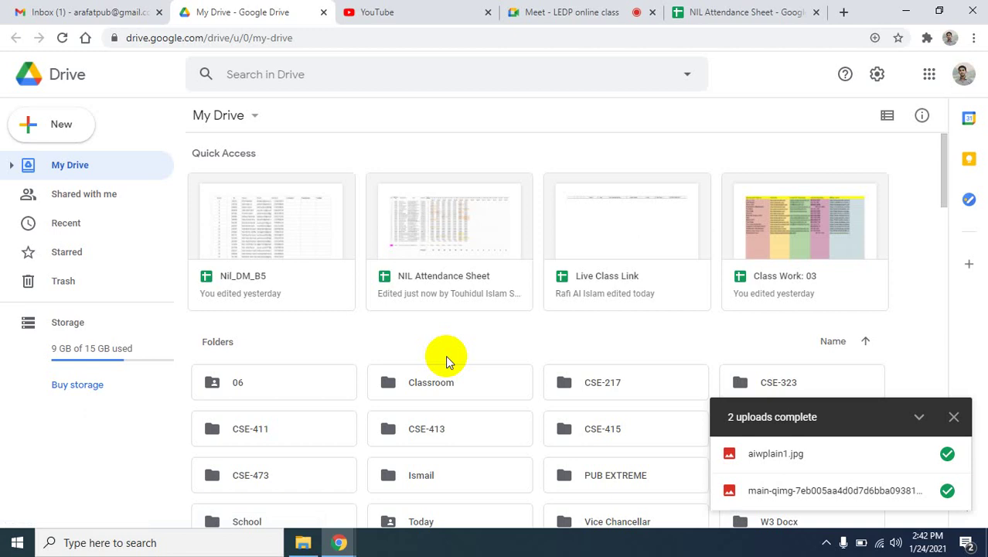
pyautogui.click(62, 38)
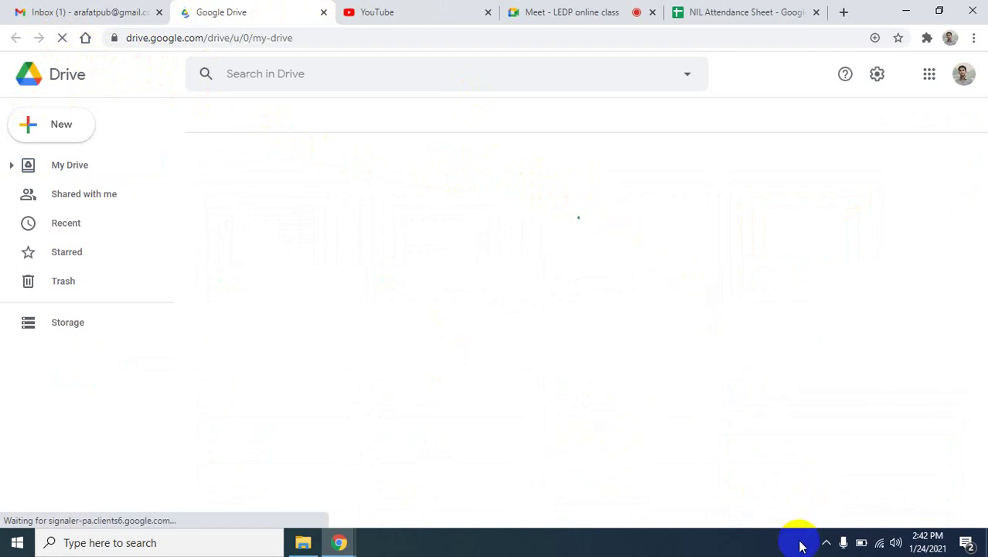
pyautogui.click(826, 542)
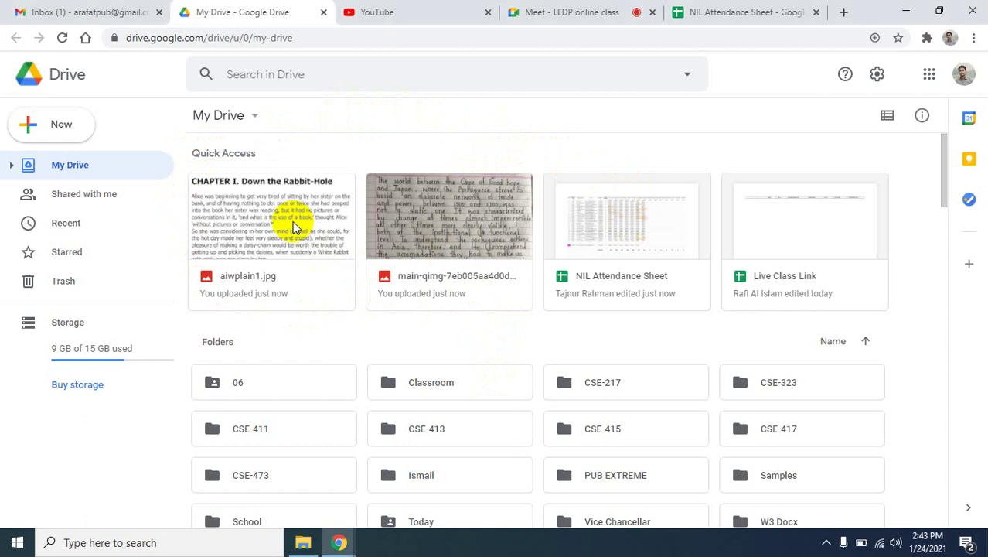
pyautogui.click(428, 236)
pyautogui.rightClick(423, 232)
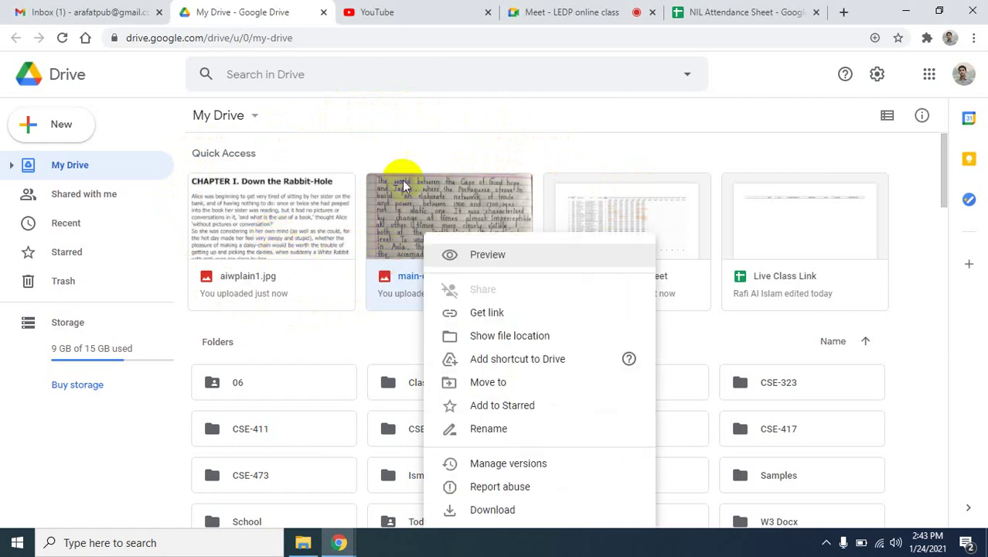
pyautogui.click(425, 139)
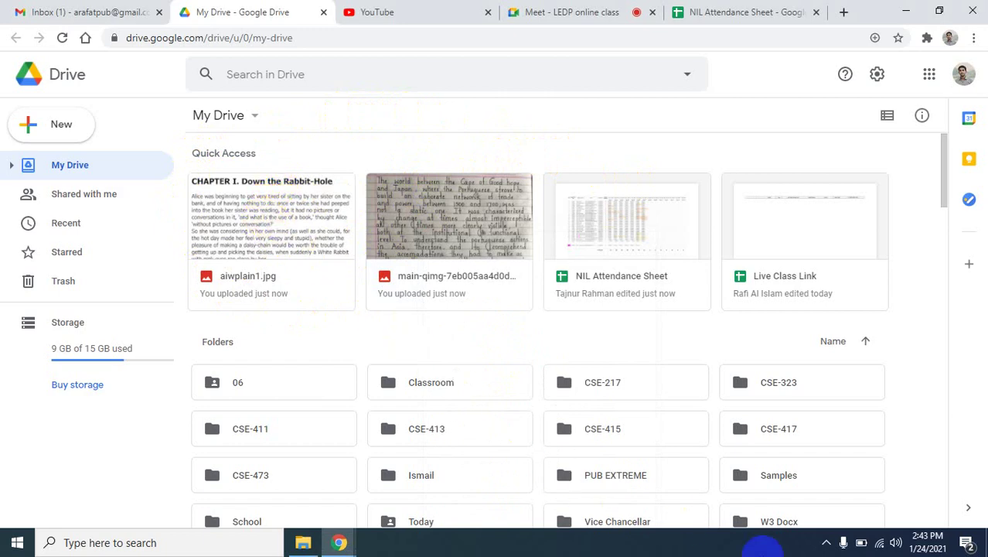
pyautogui.click(826, 543)
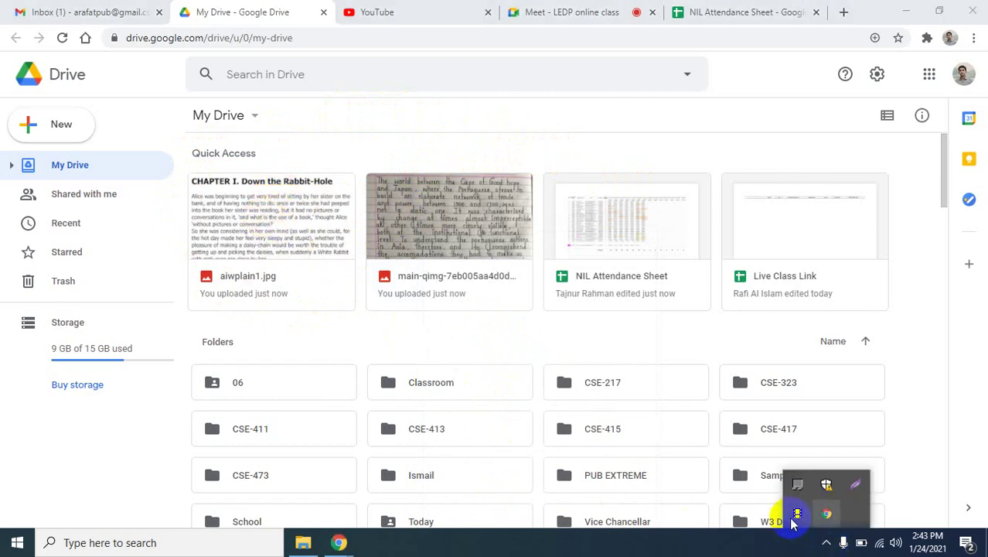
# - Open the uploaded handwritten main-qimg image with Google Docs to convert it into text
pyautogui.click(426, 225)
pyautogui.rightClick(427, 225)
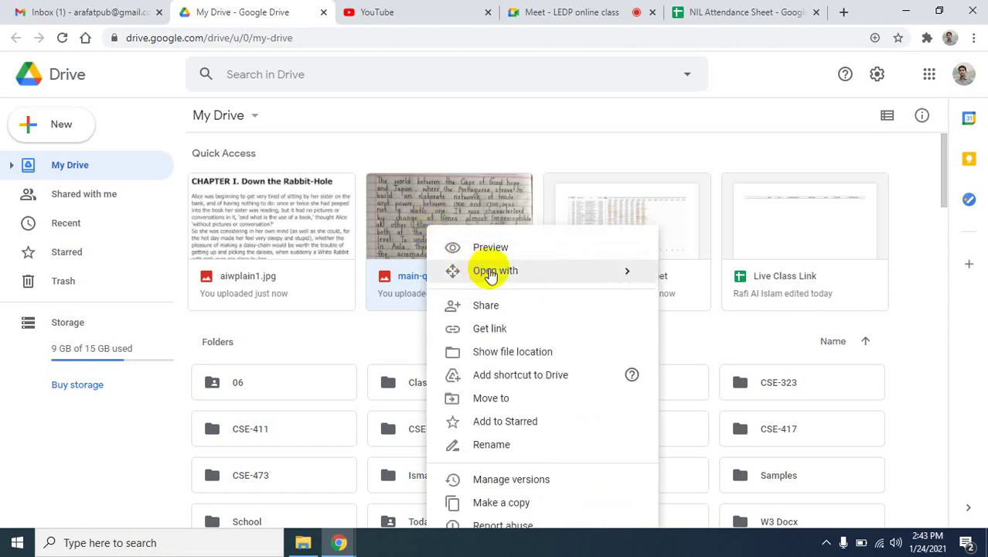
pyautogui.moveTo(489, 274)
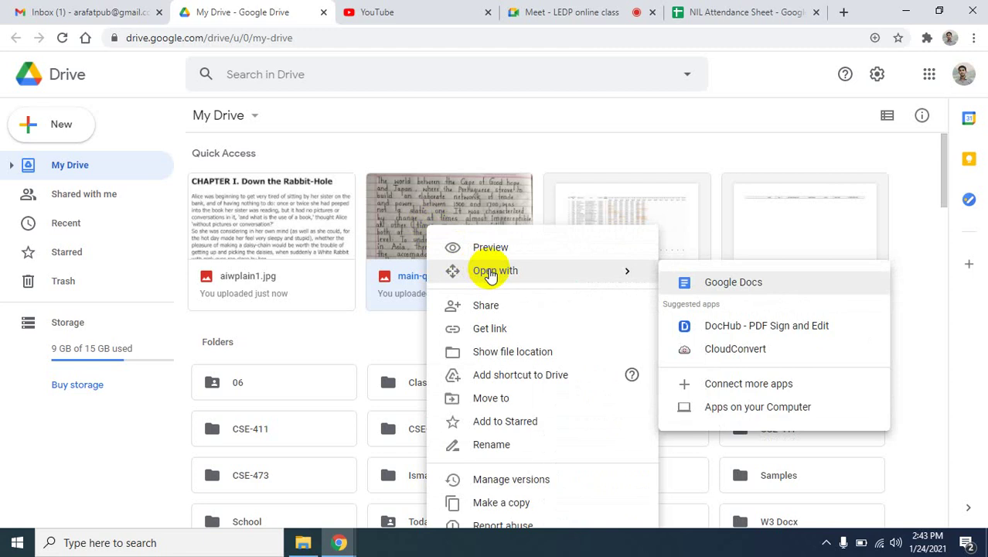
pyautogui.click(739, 286)
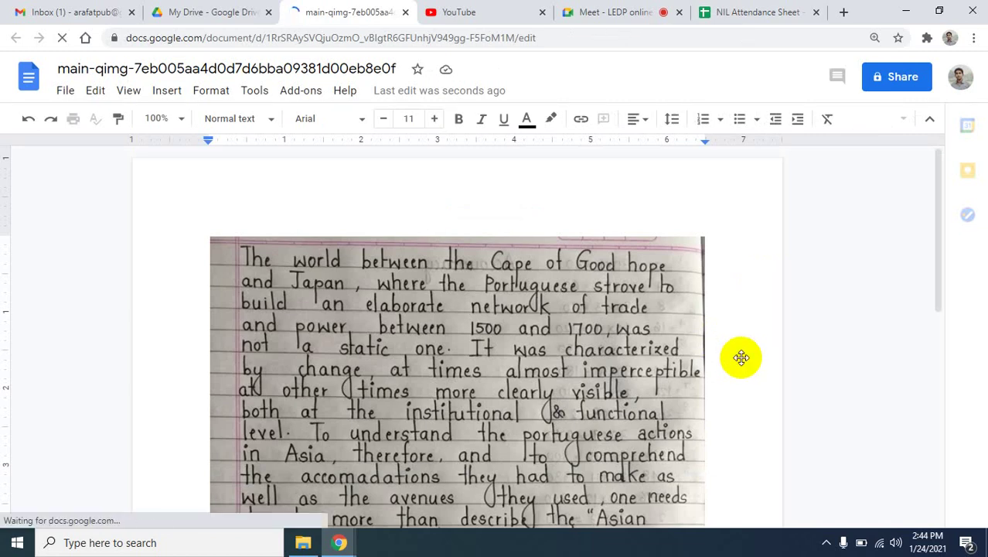
# - Look through the converted document, from the handwritten image to the extracted text beneath it
pyautogui.scroll(-5, 740, 356)
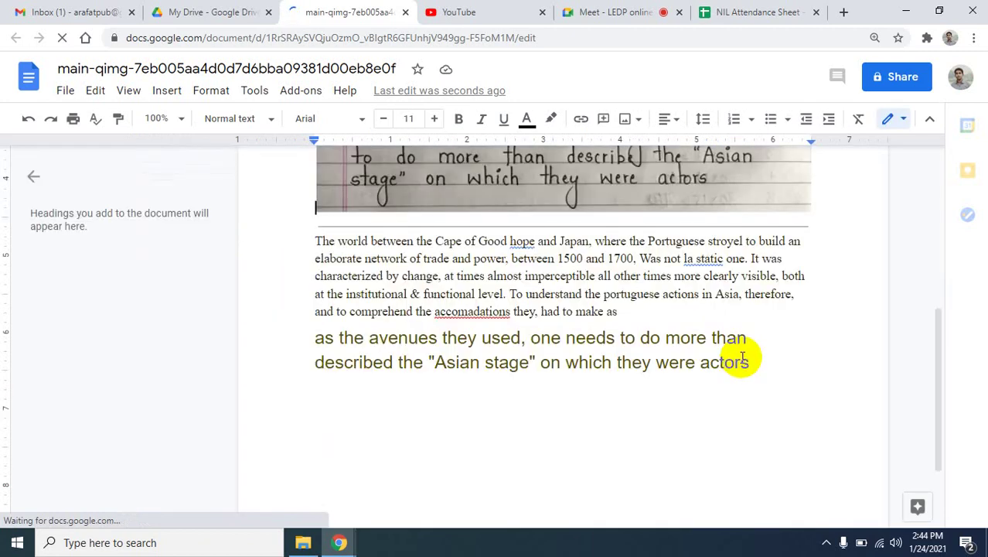
pyautogui.scroll(-2, 742, 357)
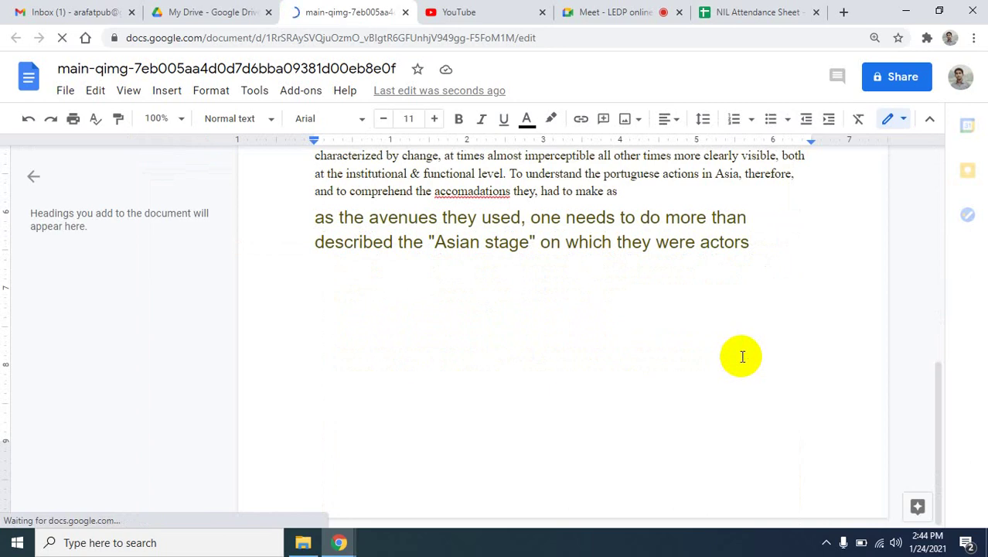
pyautogui.scroll(1, 743, 357)
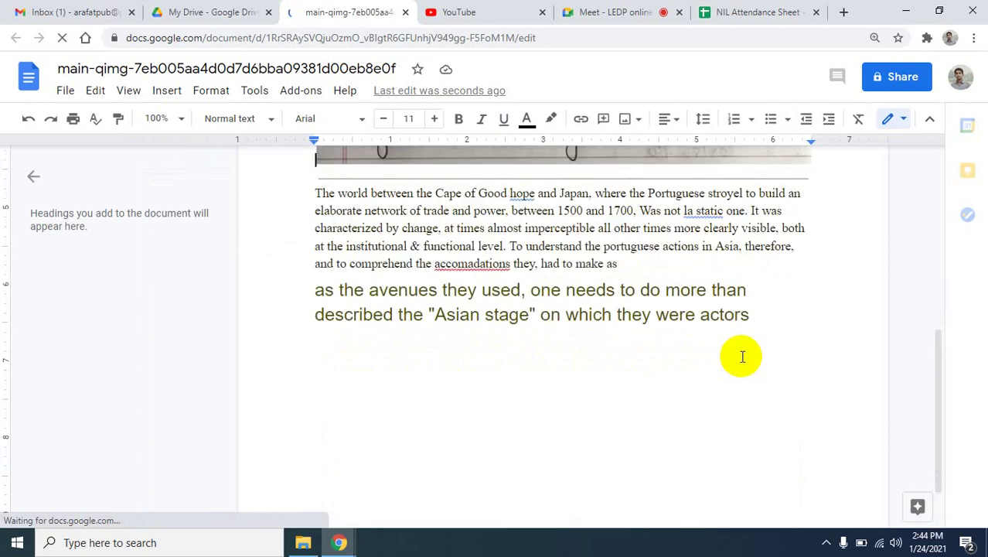
pyautogui.scroll(6, 742, 356)
pyautogui.scroll(1, 908, 348)
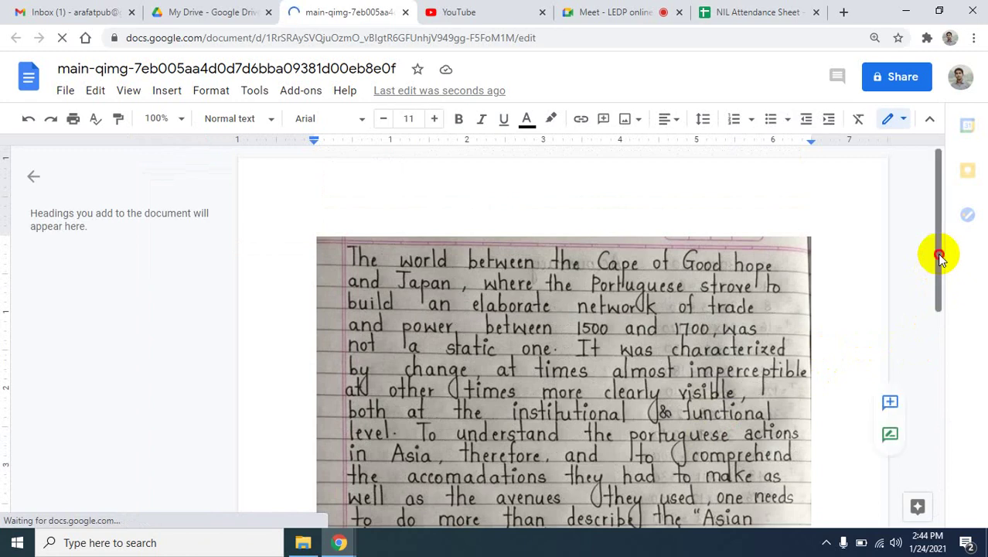
pyautogui.click(941, 307)
pyautogui.moveTo(941, 307); pyautogui.dragTo(945, 371)
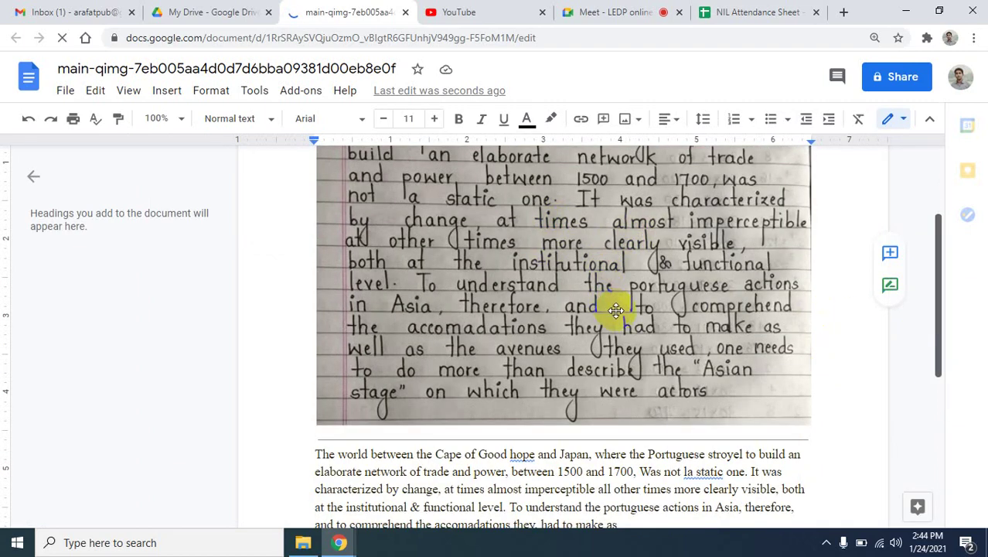
# - Compare the extracted text with the handwriting, placing the cursor at several words of the first paragraph to show it is editable
pyautogui.scroll(-2, 617, 310)
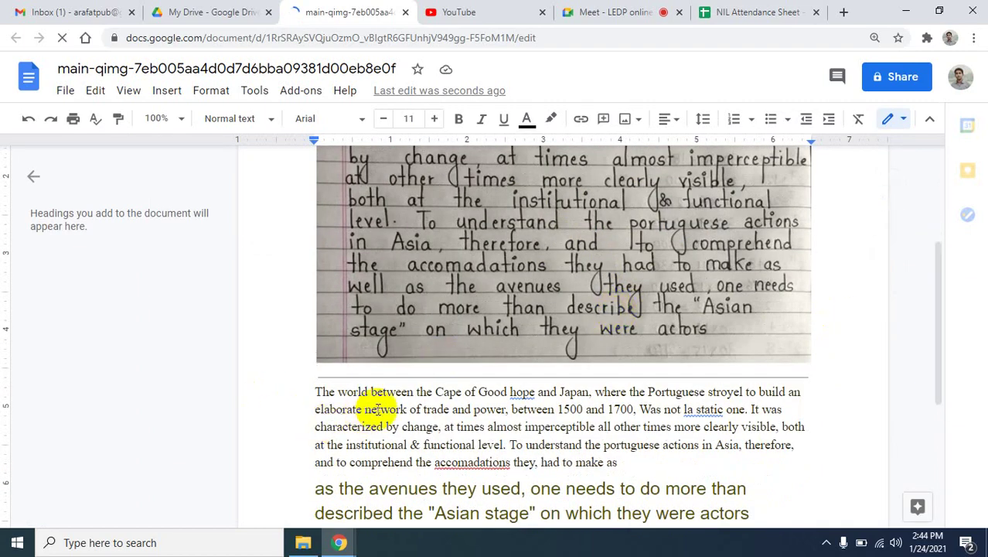
pyautogui.click(317, 391)
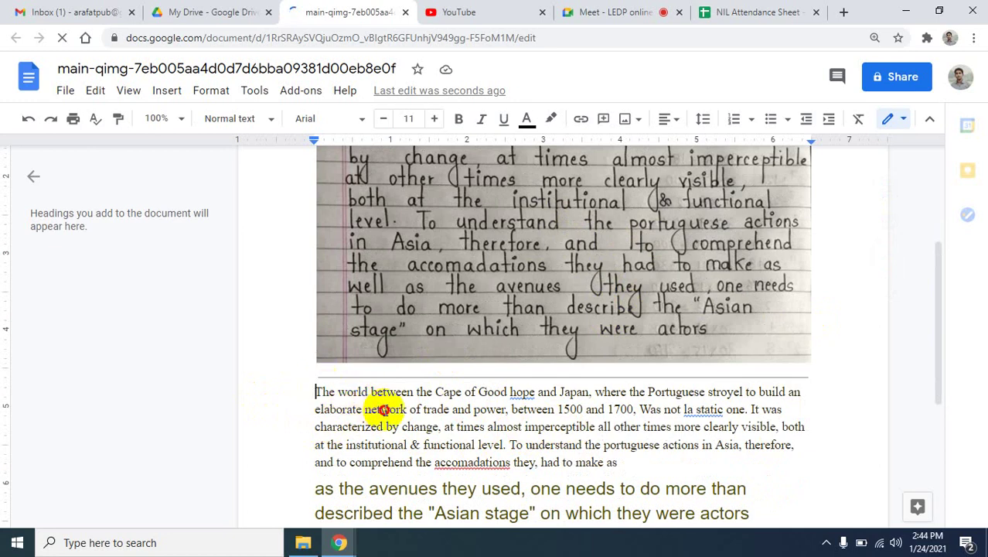
pyautogui.moveTo(360, 391); pyautogui.dragTo(398, 409)
pyautogui.press('Left')
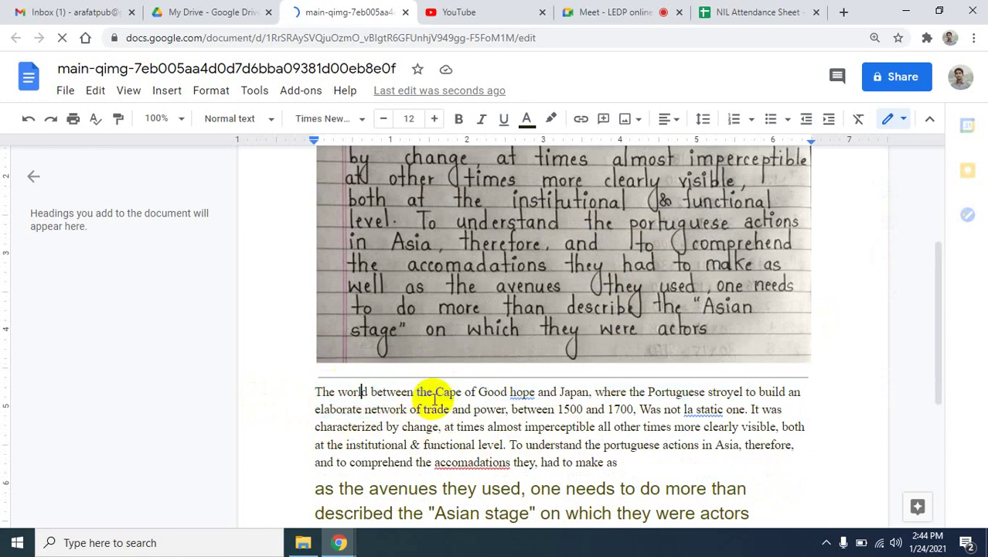
pyautogui.click(387, 392)
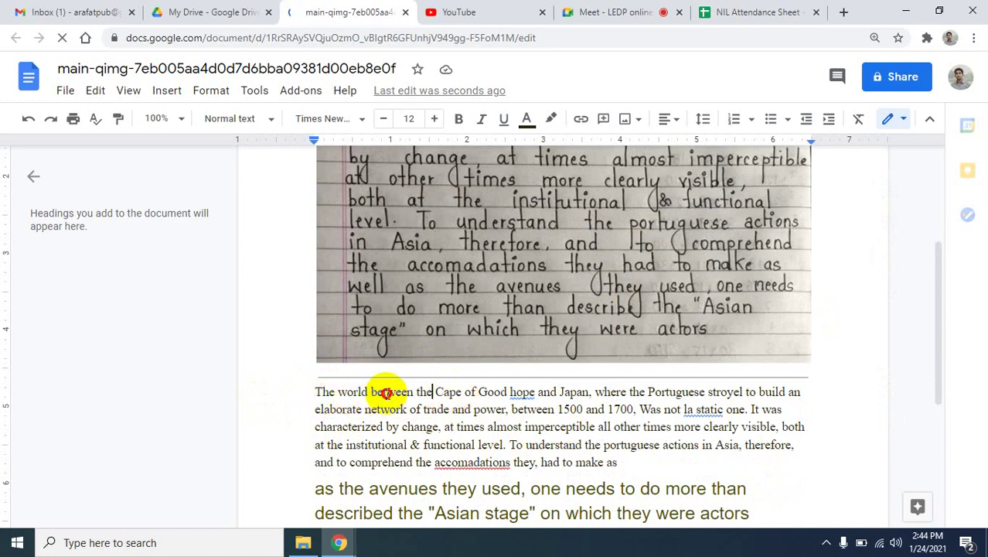
pyautogui.click(460, 461)
pyautogui.click(543, 410)
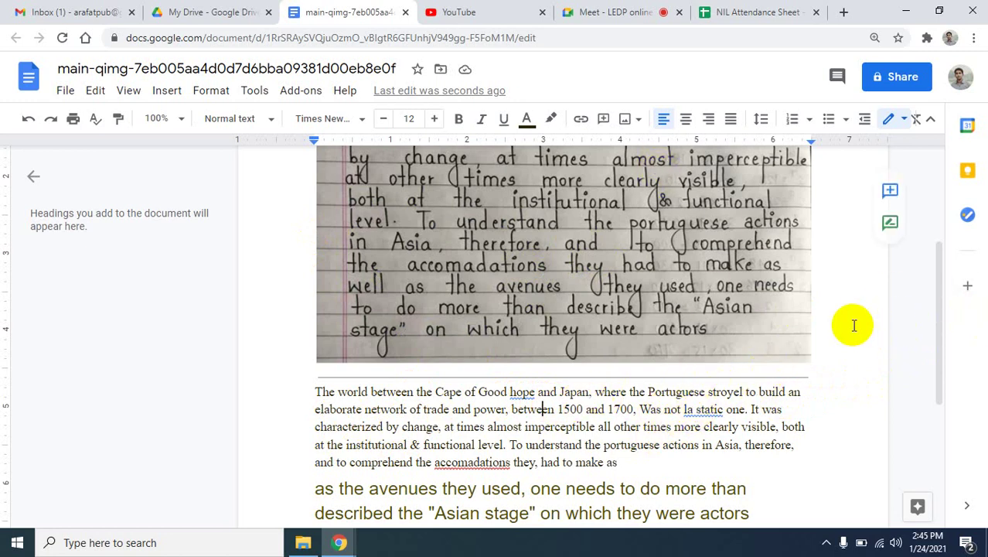
pyautogui.scroll(2, 853, 325)
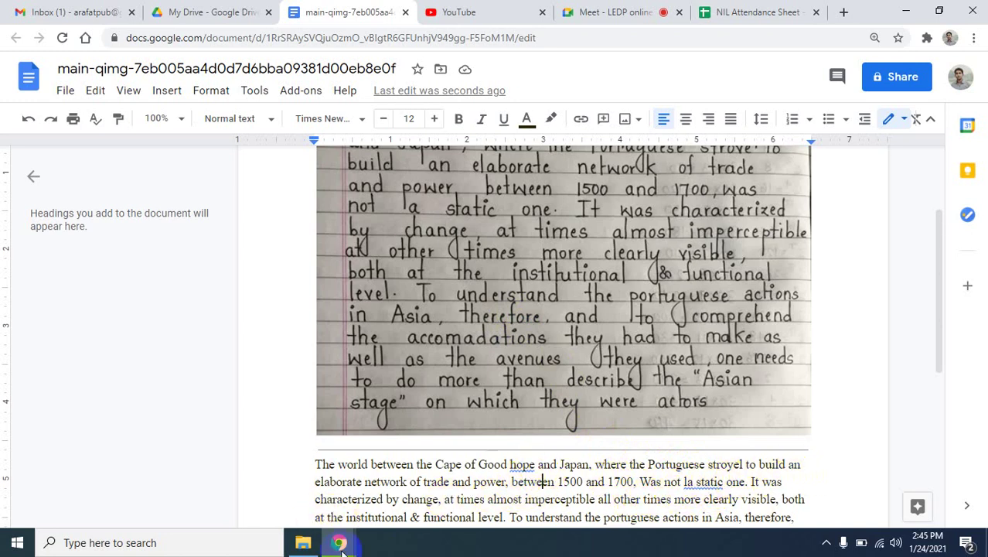
# - Switch to the Meet call and admit the person waiting to join
pyautogui.moveTo(346, 547)
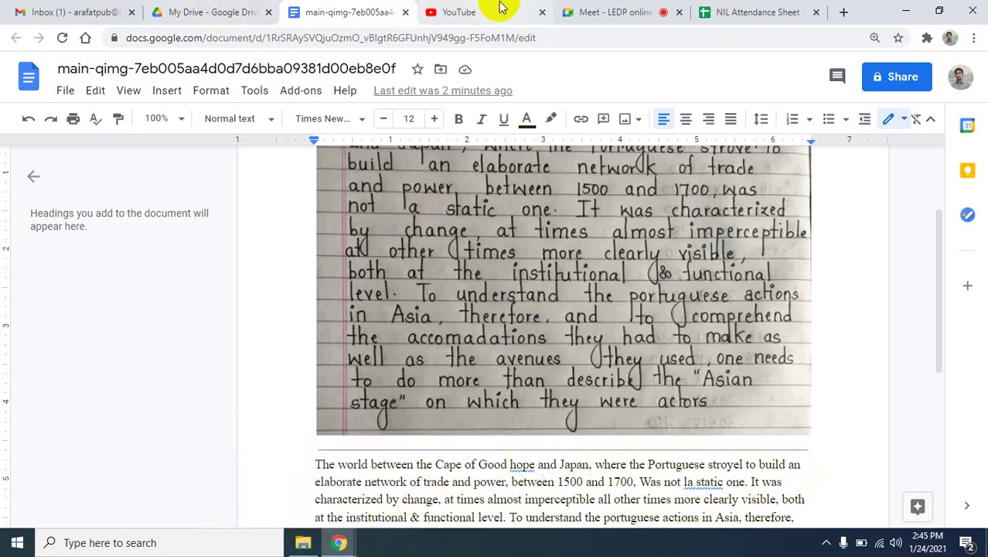
pyautogui.click(597, 9)
pyautogui.click(679, 257)
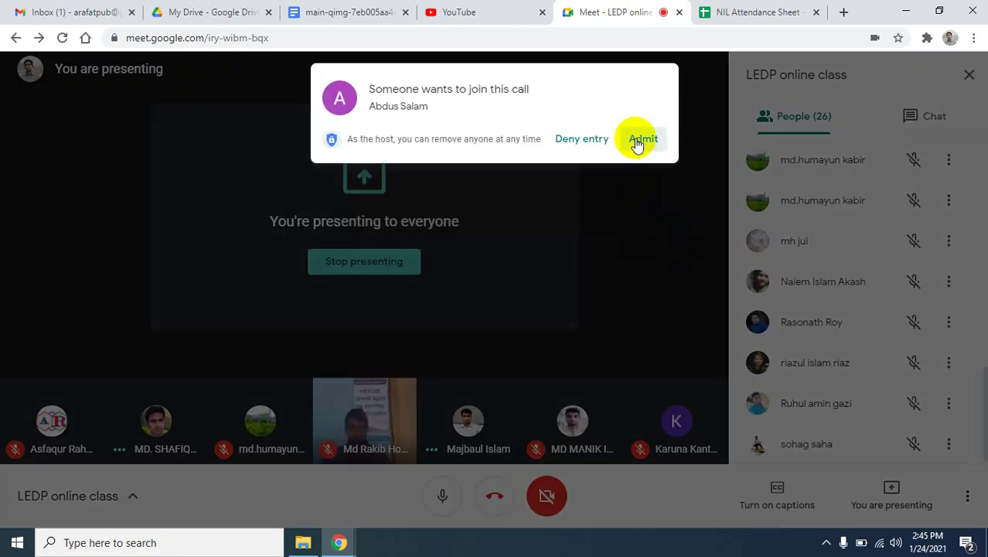
pyautogui.click(638, 145)
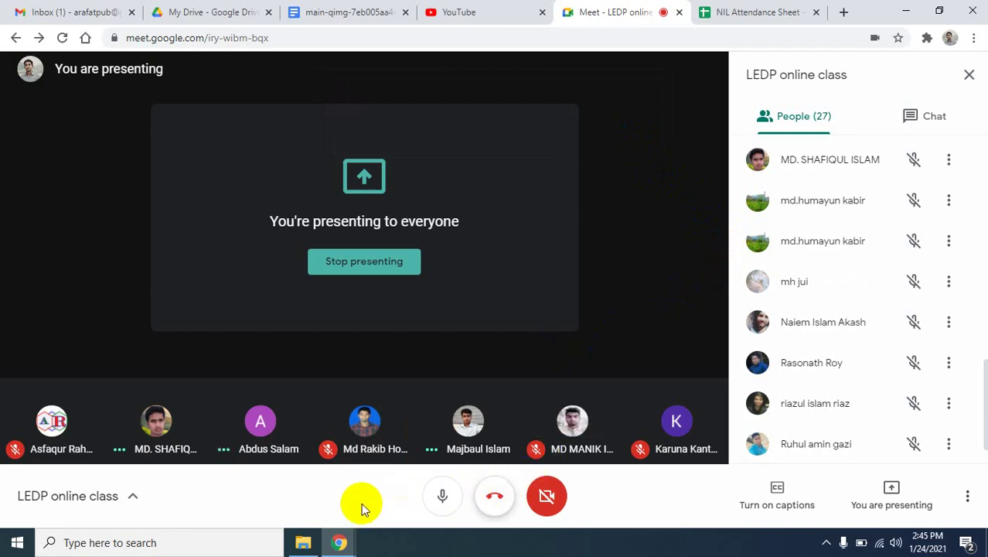
# - Return to the converted Google Docs document and review the extracted text below the handwritten image
pyautogui.click(379, 6)
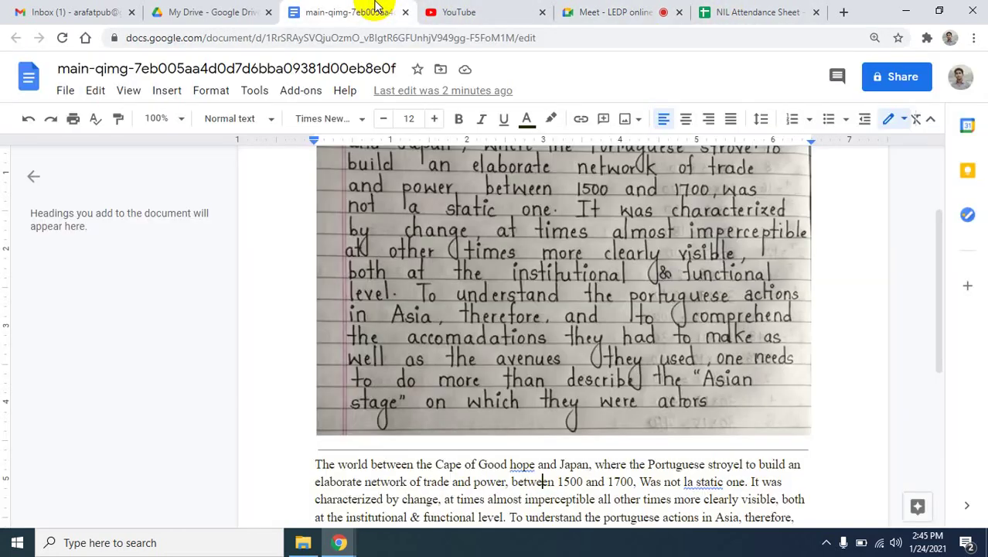
pyautogui.scroll(-2, 503, 456)
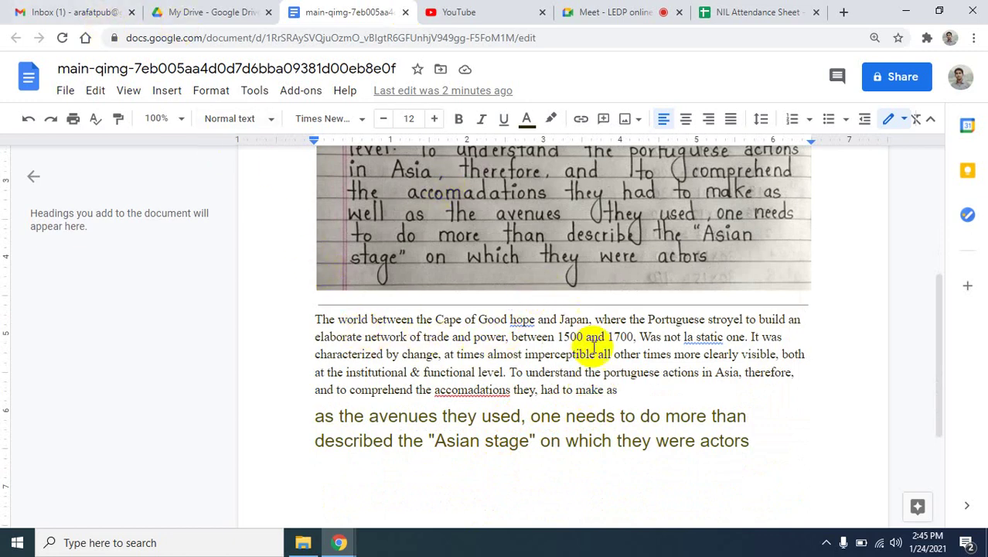
pyautogui.scroll(1, 532, 246)
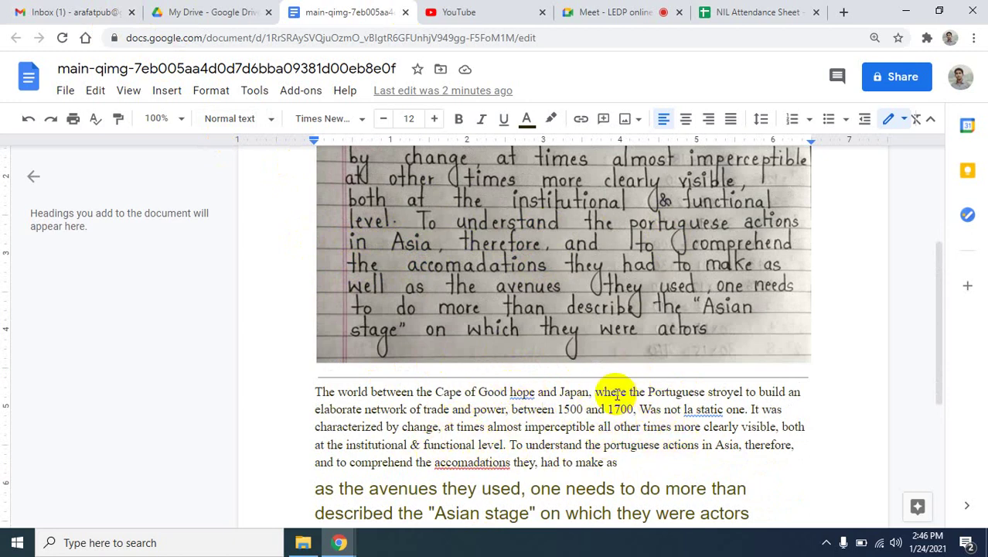
# - Accept the suggested correction "a static" for the flagged words "la static" in the first extracted paragraph
pyautogui.click(710, 409)
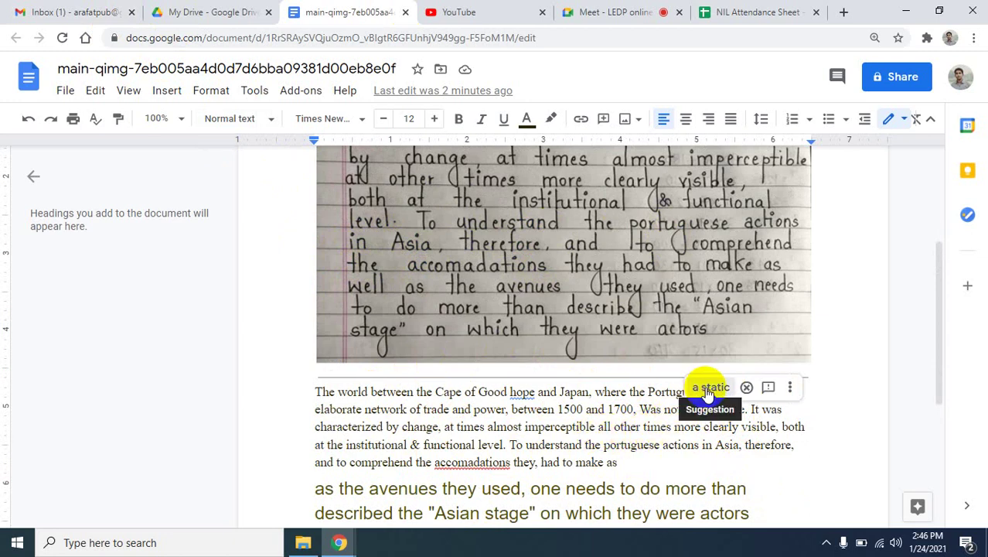
pyautogui.click(711, 387)
pyautogui.click(674, 427)
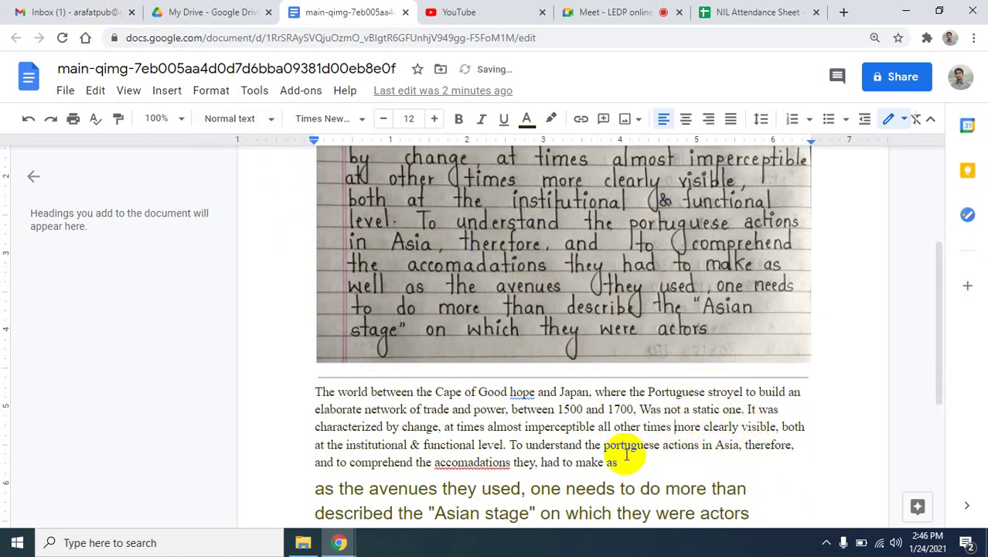
# - Copy the whole first paragraph of the extracted text, from "The world between" to "had to make as"
pyautogui.moveTo(618, 462); pyautogui.dragTo(313, 387)
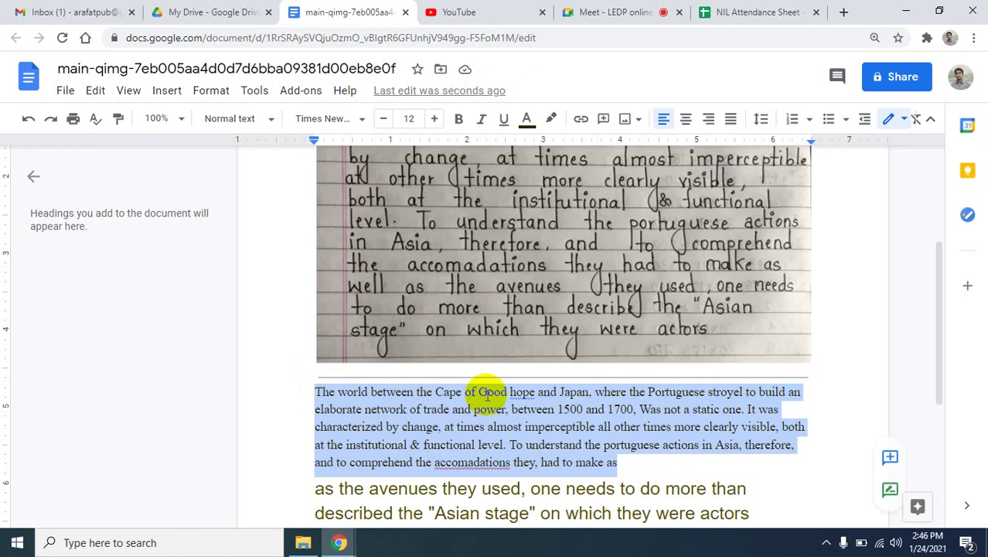
pyautogui.rightClick(454, 415)
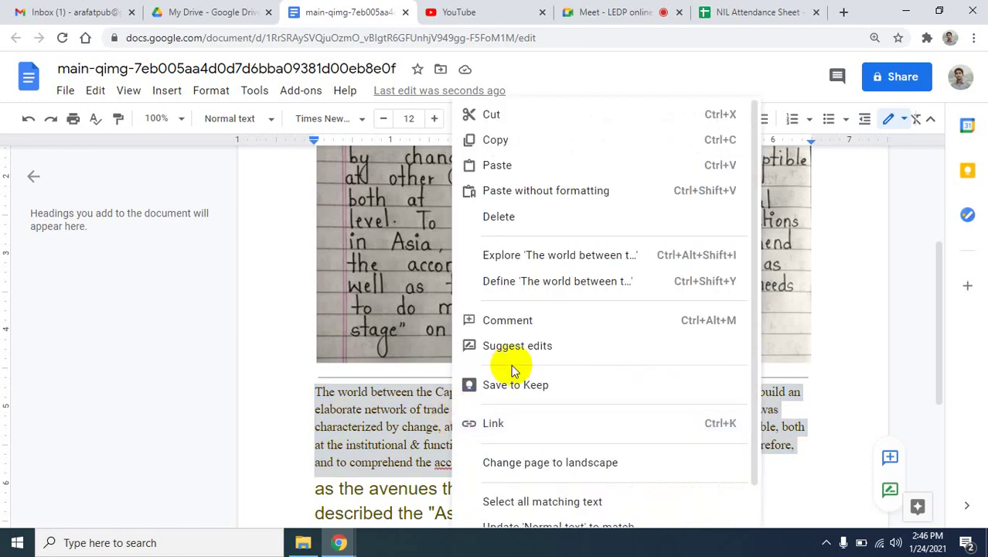
pyautogui.click(498, 141)
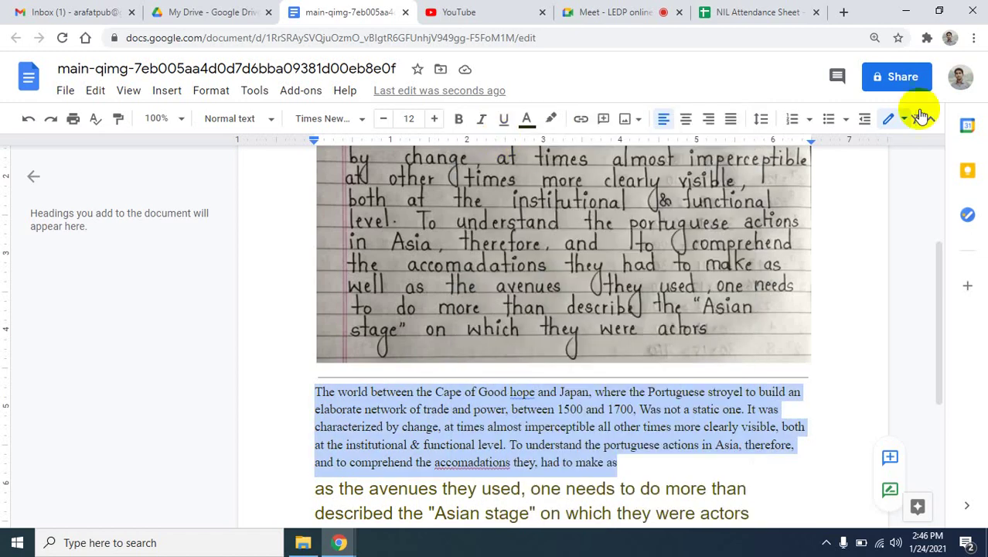
pyautogui.click(906, 11)
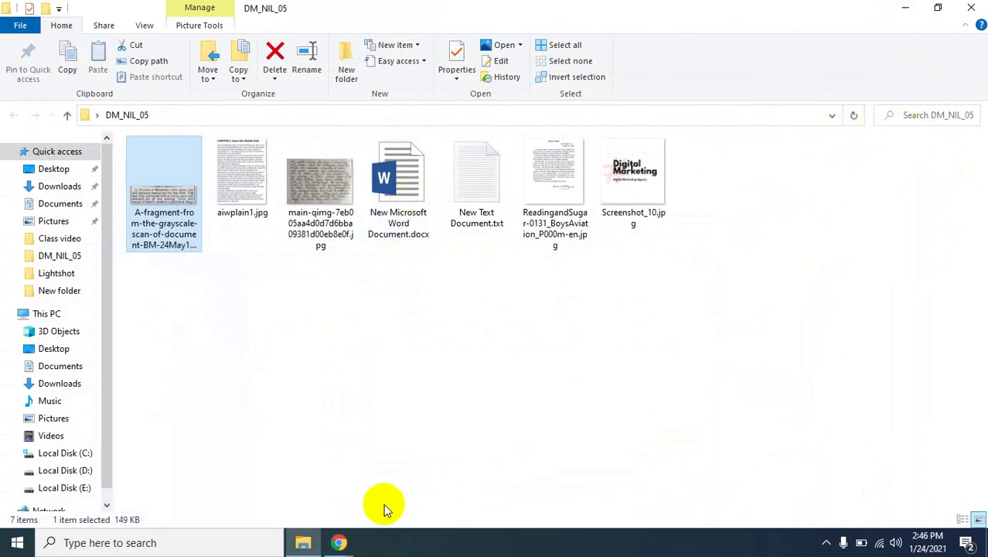
pyautogui.click(341, 543)
pyautogui.click(280, 495)
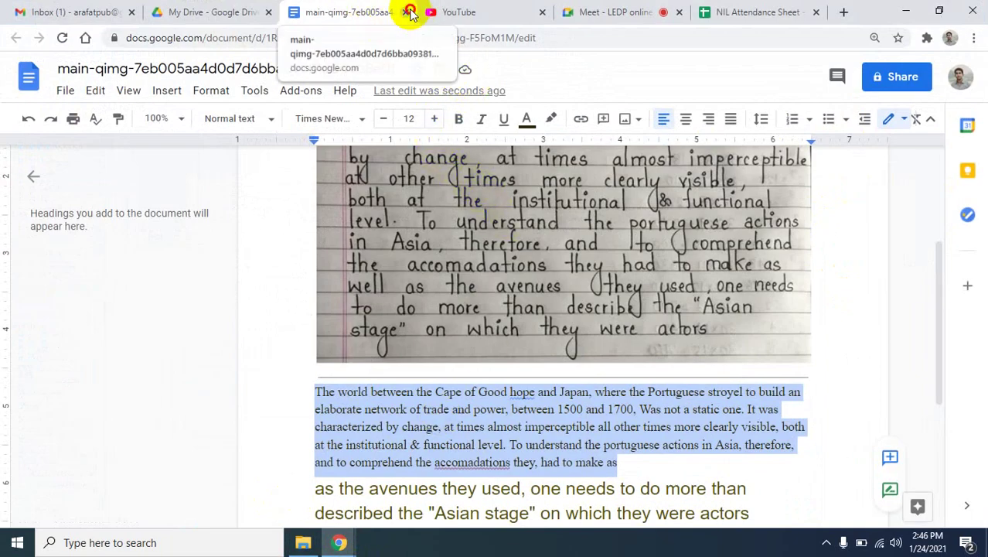
# - Close the converted document, the YouTube page and the NIL Attendance Sheet, and restore the closed Meet page
pyautogui.click(404, 13)
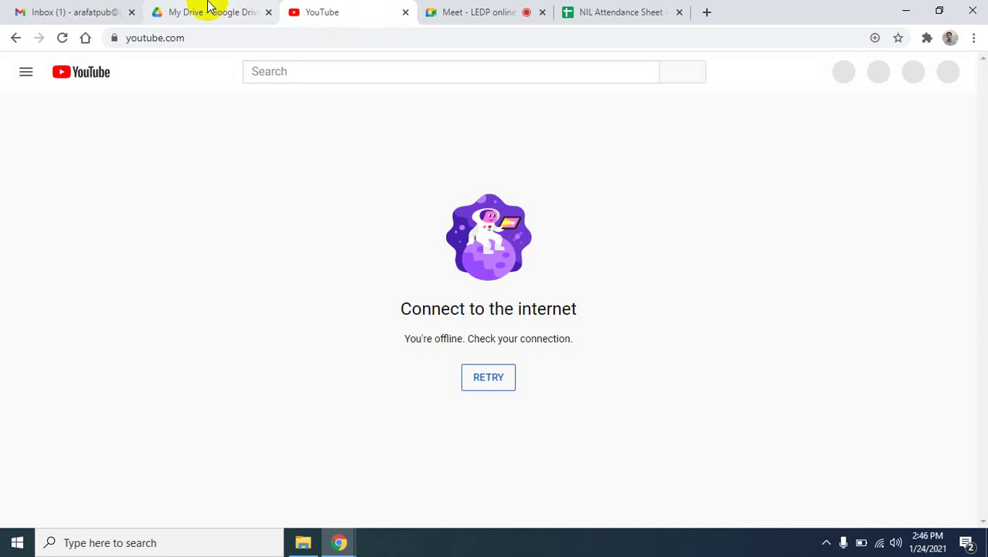
pyautogui.click(405, 12)
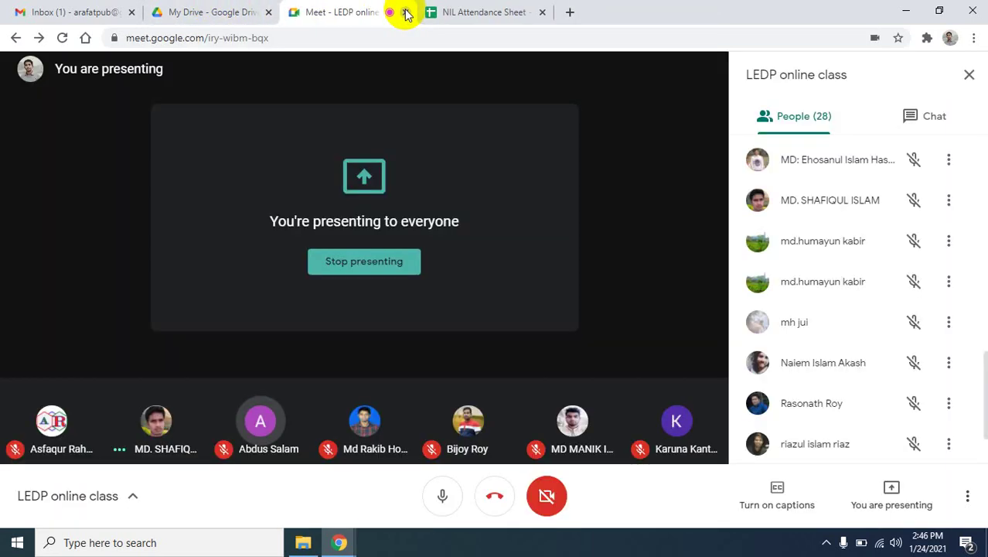
pyautogui.click(405, 13)
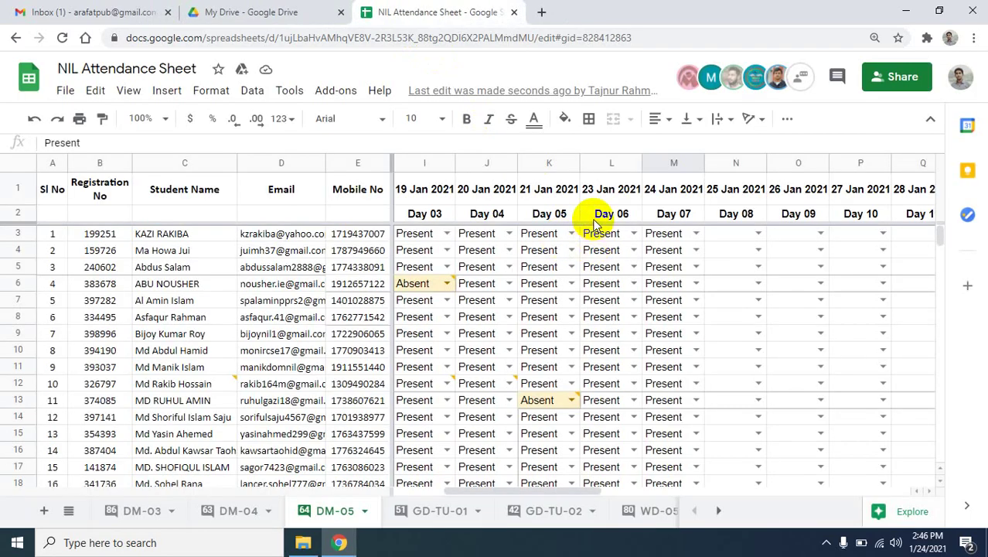
pyautogui.hotkey('ctrl', 'shift', 't')
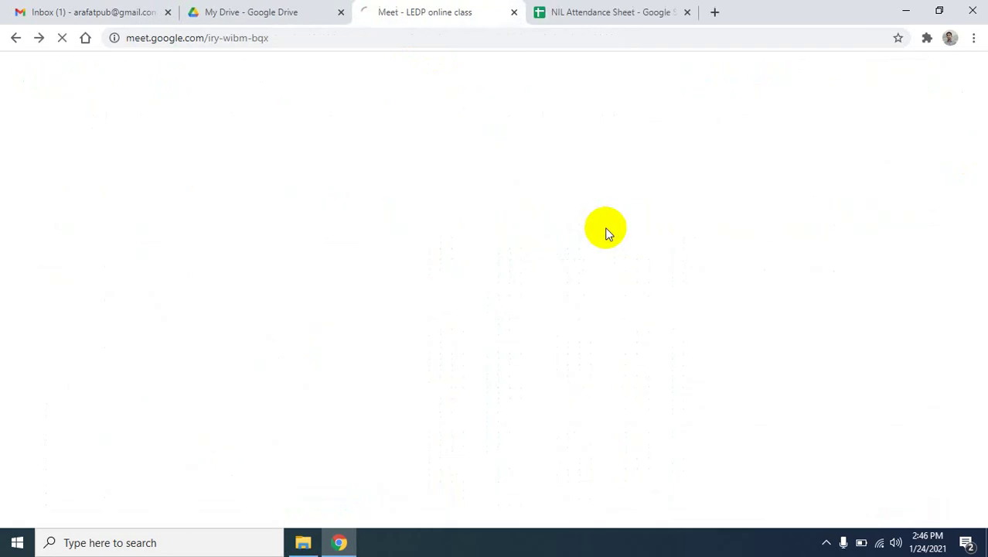
pyautogui.click(687, 12)
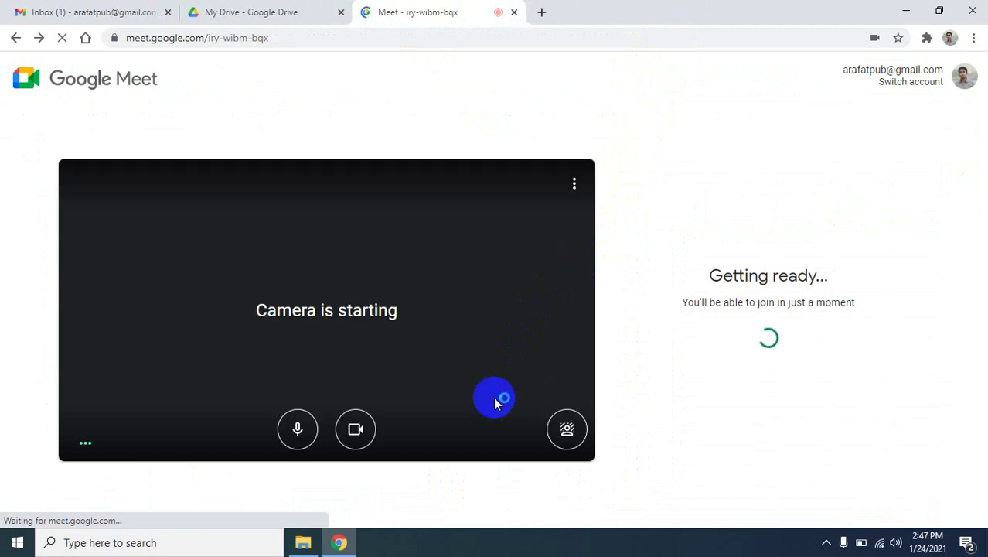
# - Rejoin the LEDP online class call with the camera off, and unmute the microphone
pyautogui.click(298, 432)
pyautogui.click(356, 430)
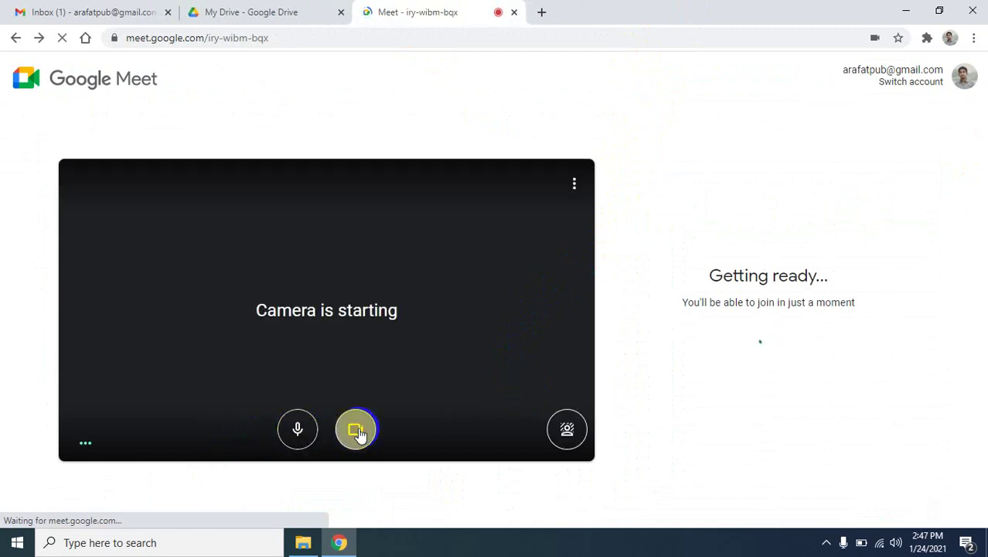
pyautogui.click(301, 441)
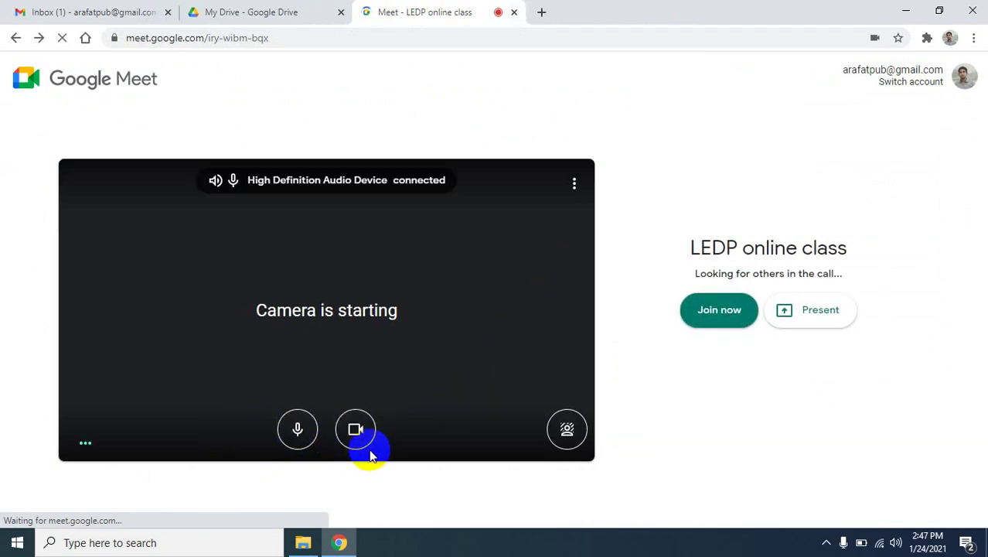
pyautogui.click(356, 433)
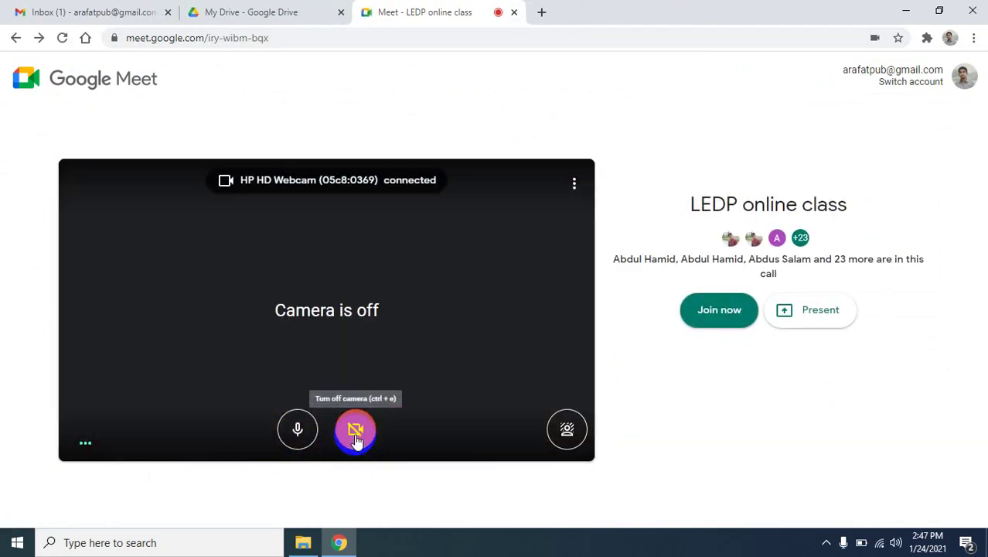
pyautogui.click(315, 433)
pyautogui.click(731, 313)
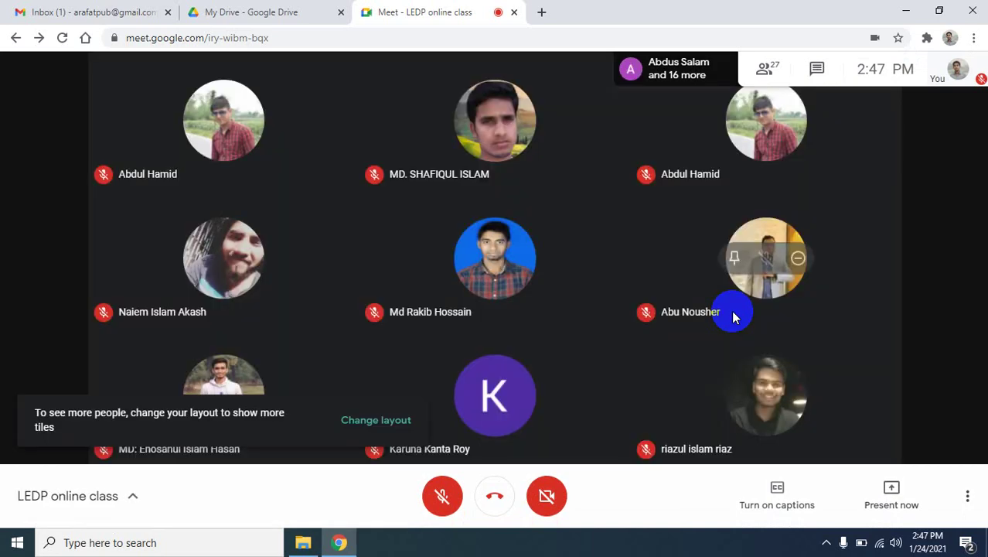
pyautogui.click(447, 496)
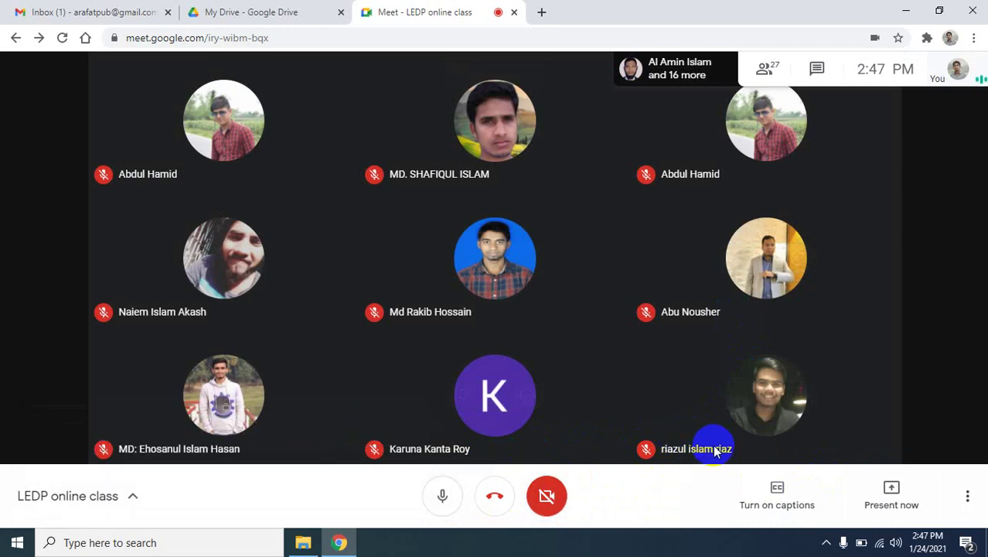
# - Present the screen to the class again, switch to My Drive and hide the screen-sharing notice
pyautogui.click(826, 542)
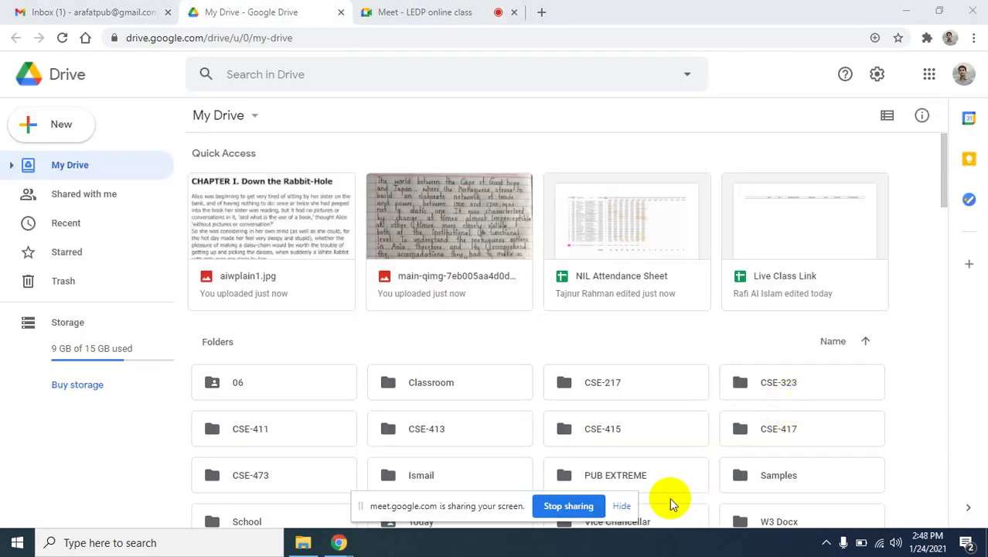
pyautogui.click(622, 506)
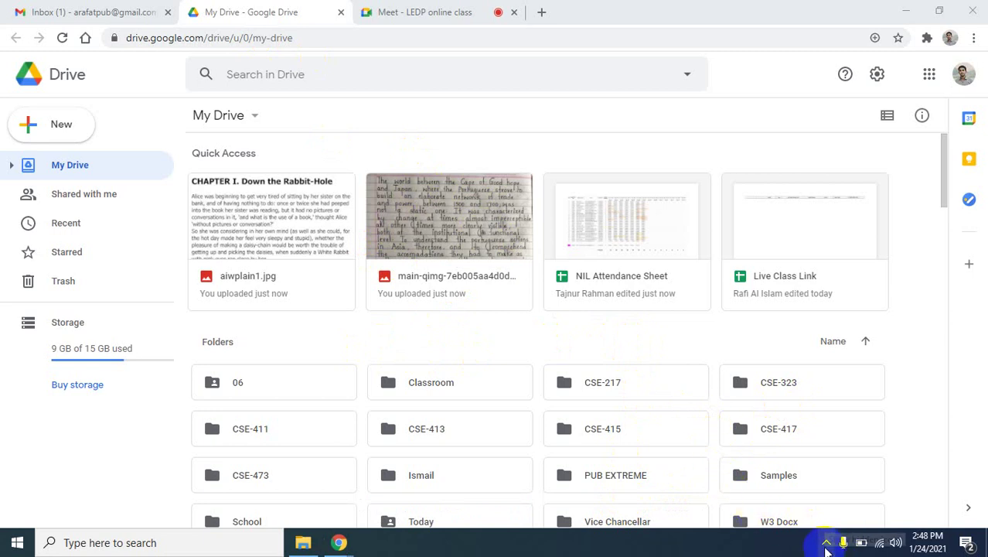
# - Open the uploaded printed-text image aiwplain1.jpg from My Drive with Google Docs
pyautogui.click(240, 212)
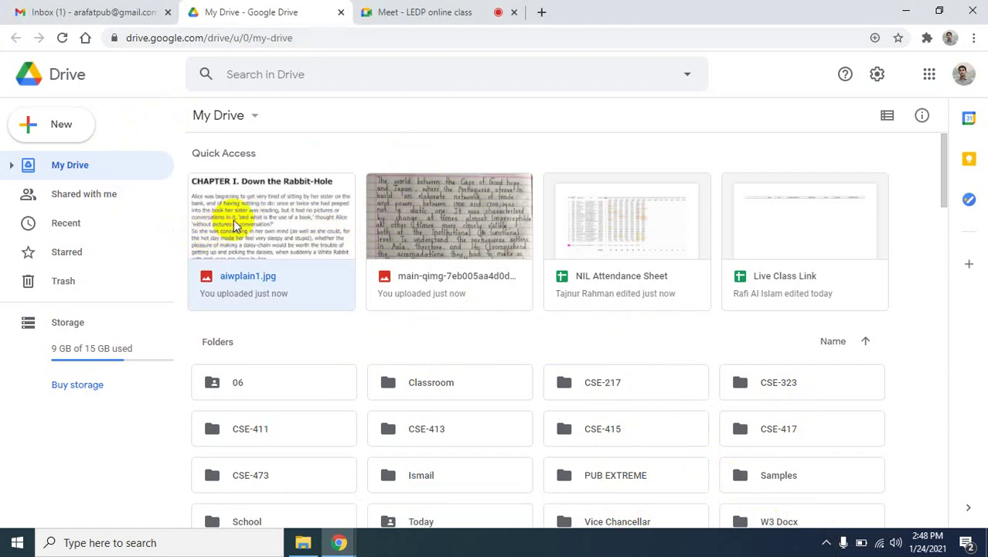
pyautogui.rightClick(234, 220)
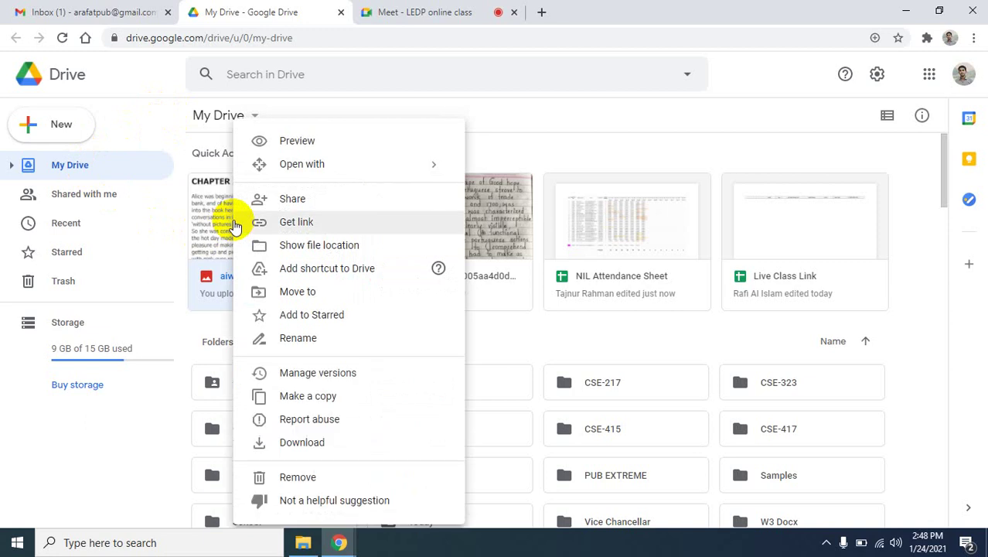
pyautogui.moveTo(306, 166)
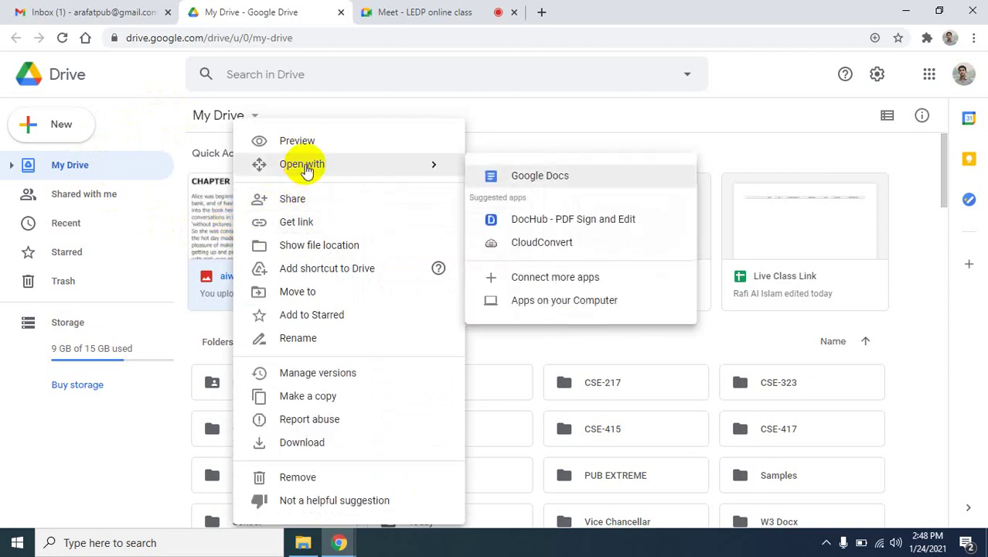
pyautogui.click(562, 176)
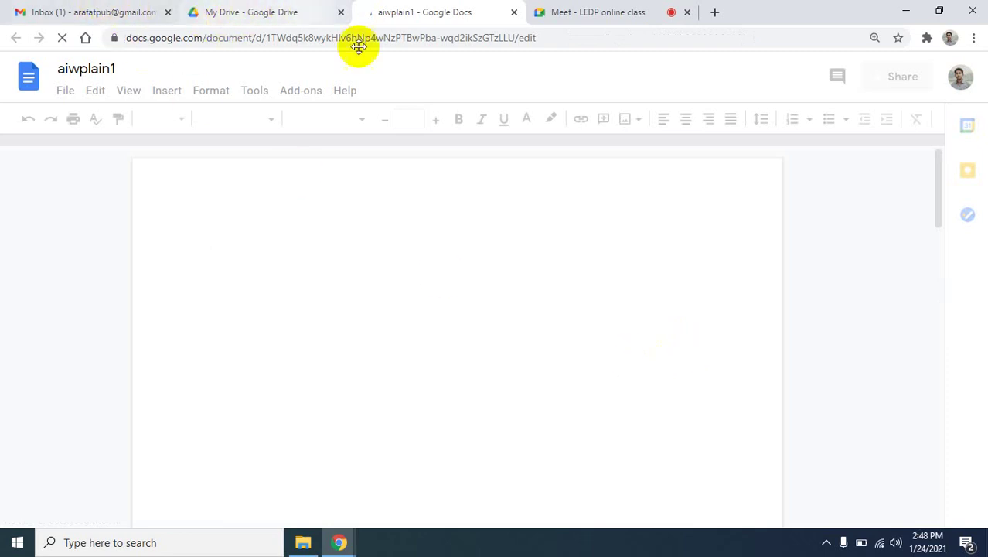
pyautogui.click(826, 544)
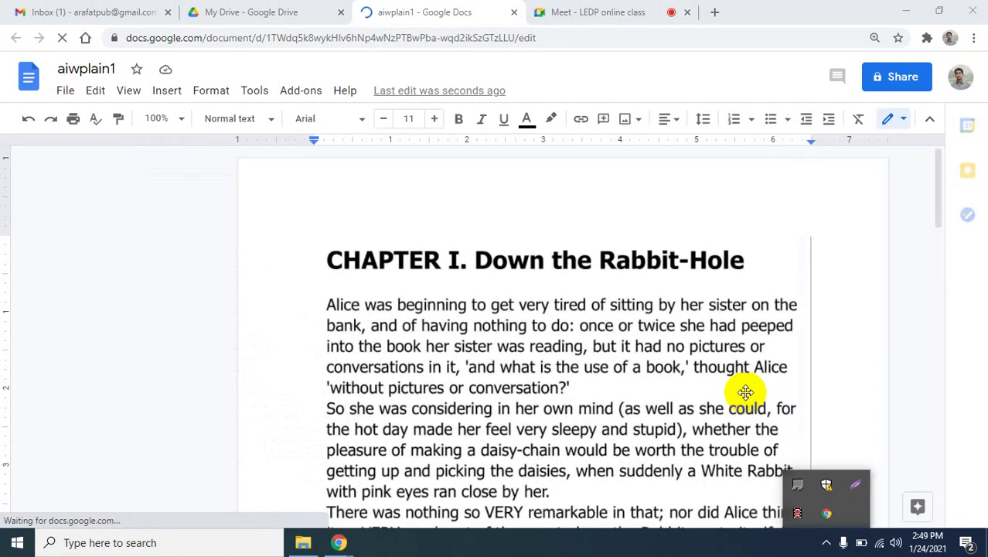
# - Look through the converted aiwplain1 document, comparing the printed page image with the extracted text on the second page
pyautogui.scroll(-3, 746, 392)
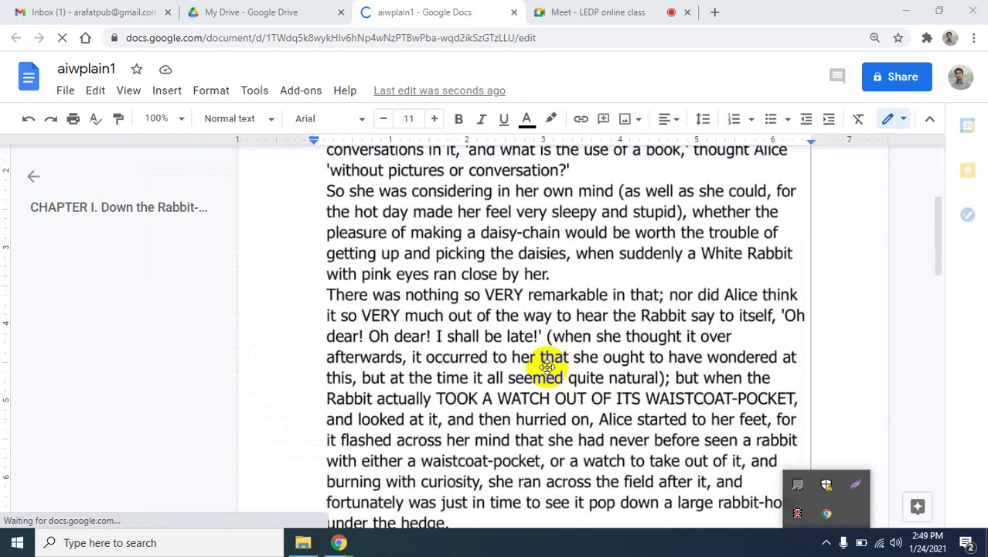
pyautogui.scroll(-5, 546, 369)
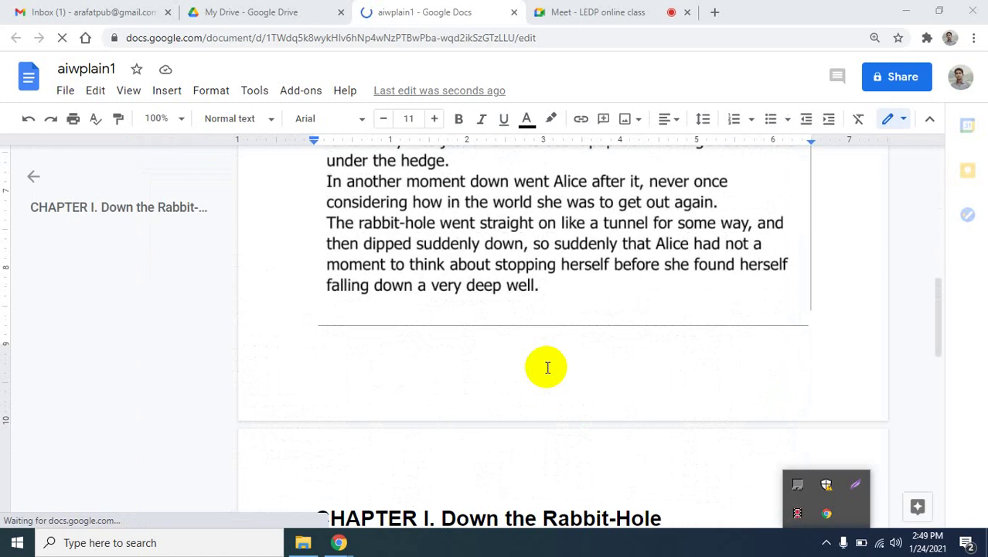
pyautogui.scroll(-5, 547, 368)
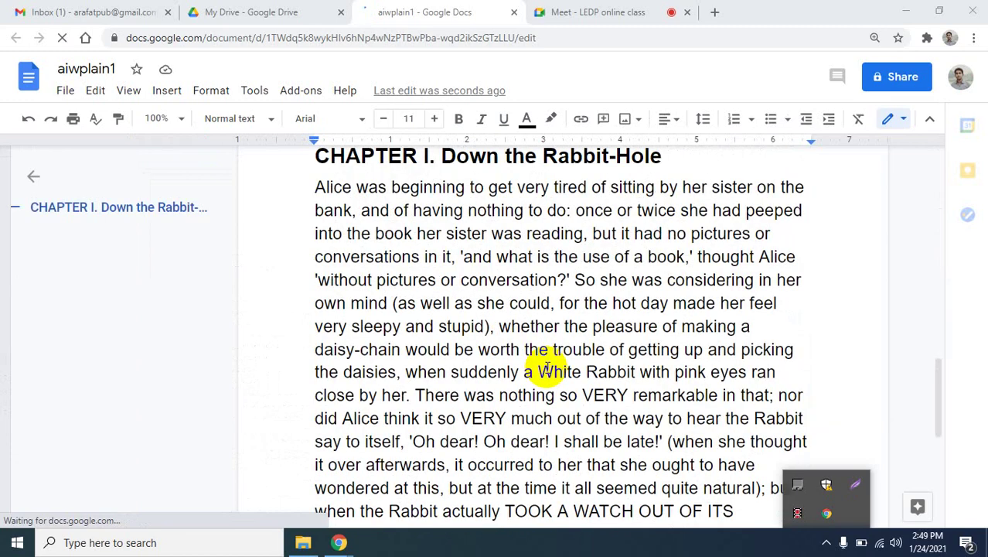
pyautogui.scroll(-5, 317, 186)
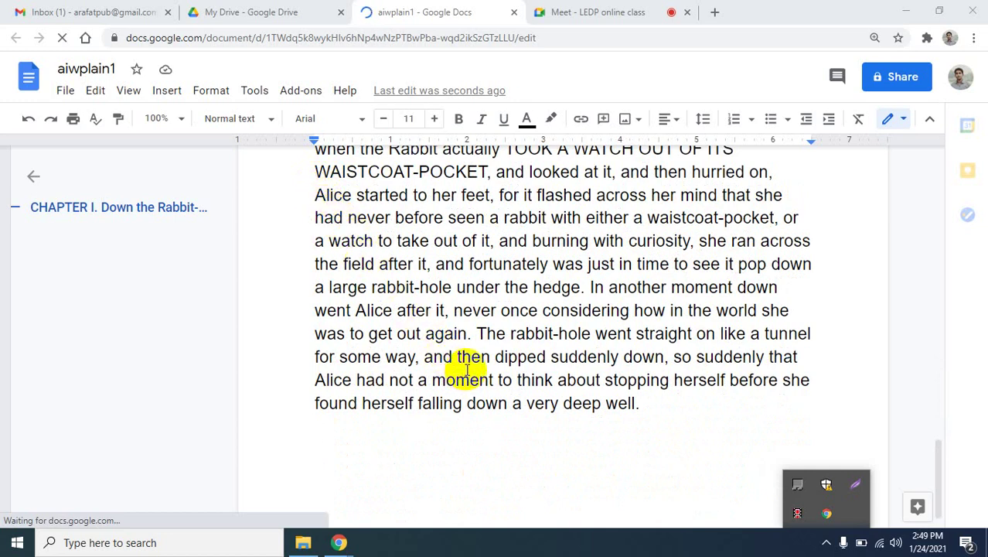
pyautogui.scroll(-1, 467, 370)
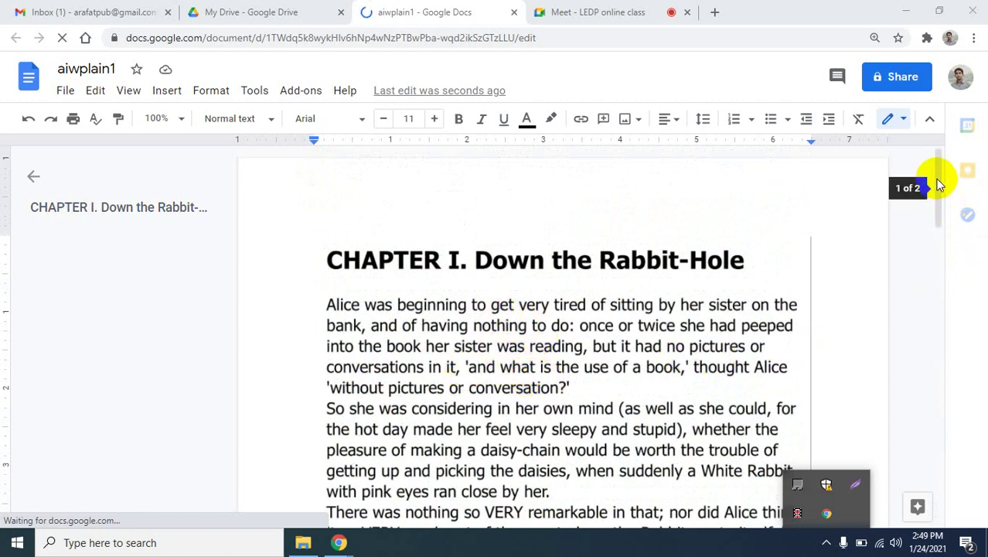
pyautogui.scroll(-7, 938, 183)
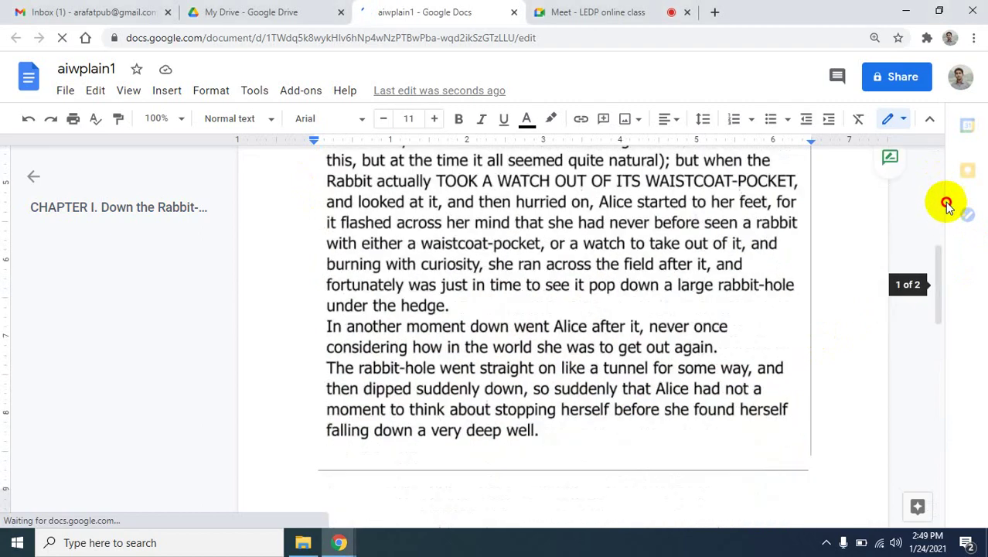
pyautogui.scroll(5, 601, 410)
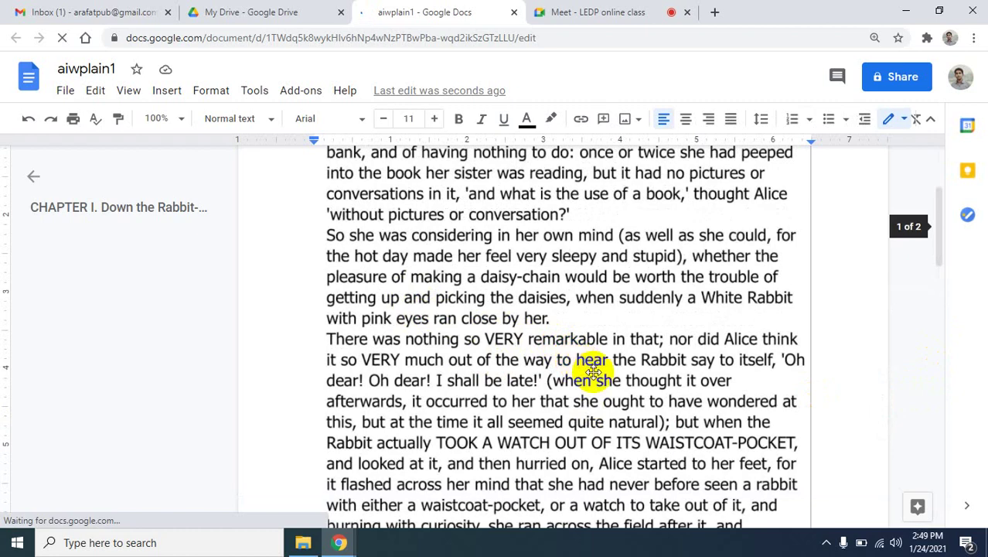
pyautogui.scroll(-5, 701, 415)
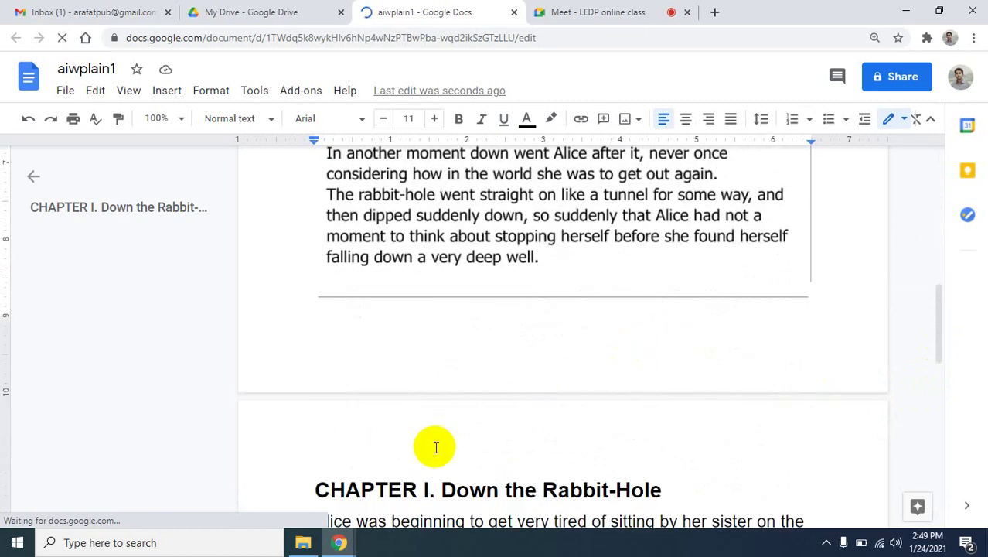
pyautogui.scroll(-5, 437, 447)
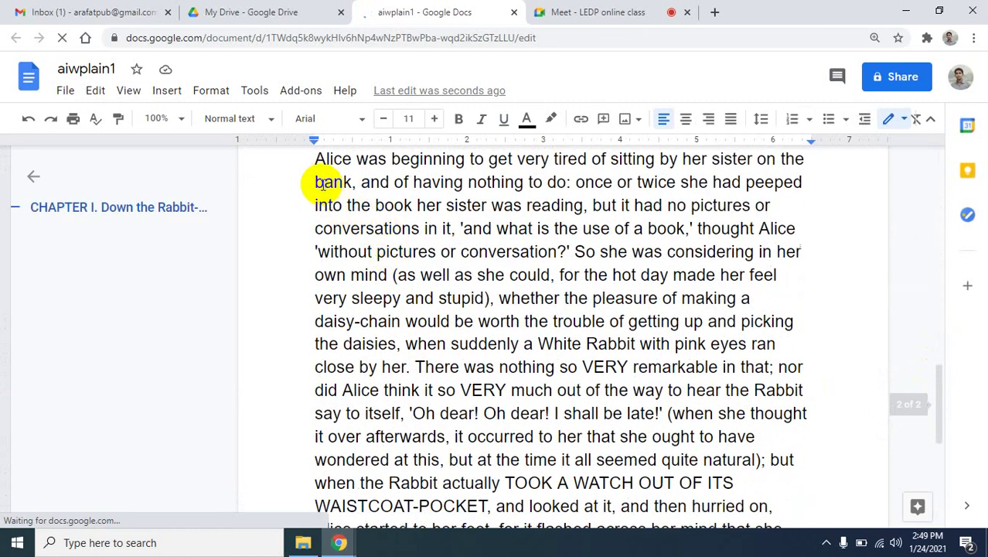
# - Highlight the extracted passage from "bank" to "conversations" to show it is real text, and place the cursor before "was reading"
pyautogui.click(372, 207)
pyautogui.keyDown('shift'); pyautogui.click(422, 233); pyautogui.keyUp('shift')
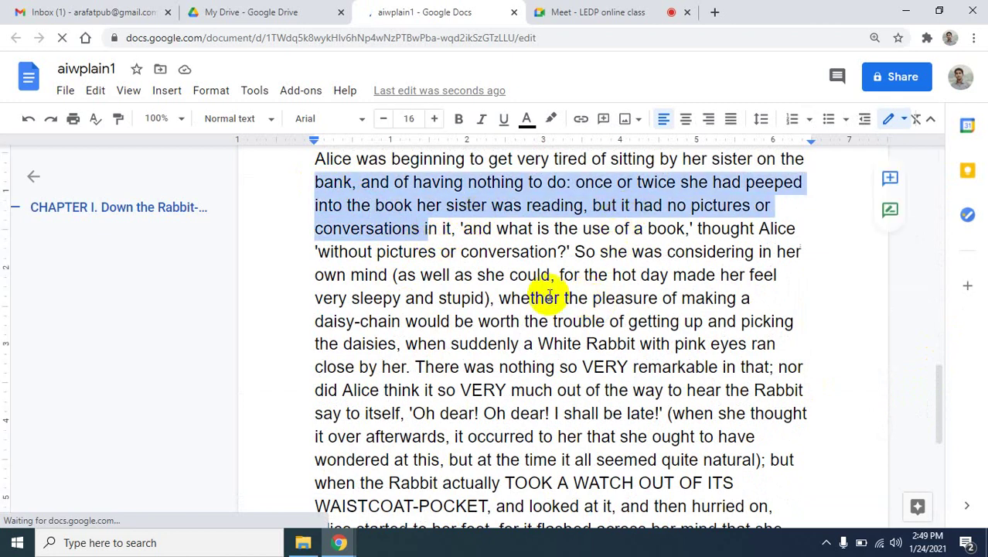
pyautogui.click(498, 206)
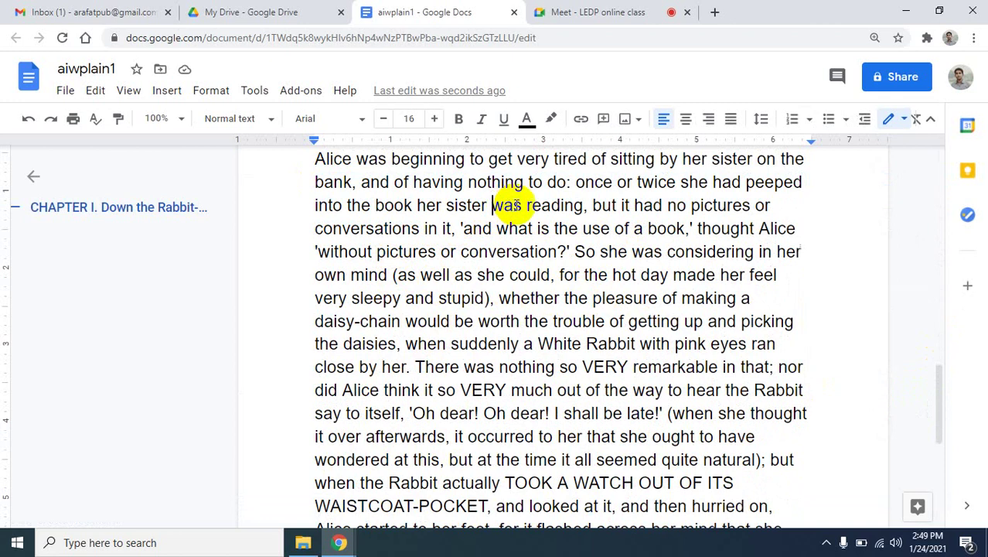
# - Delete the word "was" before "reading" in the extracted text and retype it to show that the text is editable
pyautogui.press('Delete')
pyautogui.press('Delete')
pyautogui.press('Delete')
pyautogui.press('Delete')
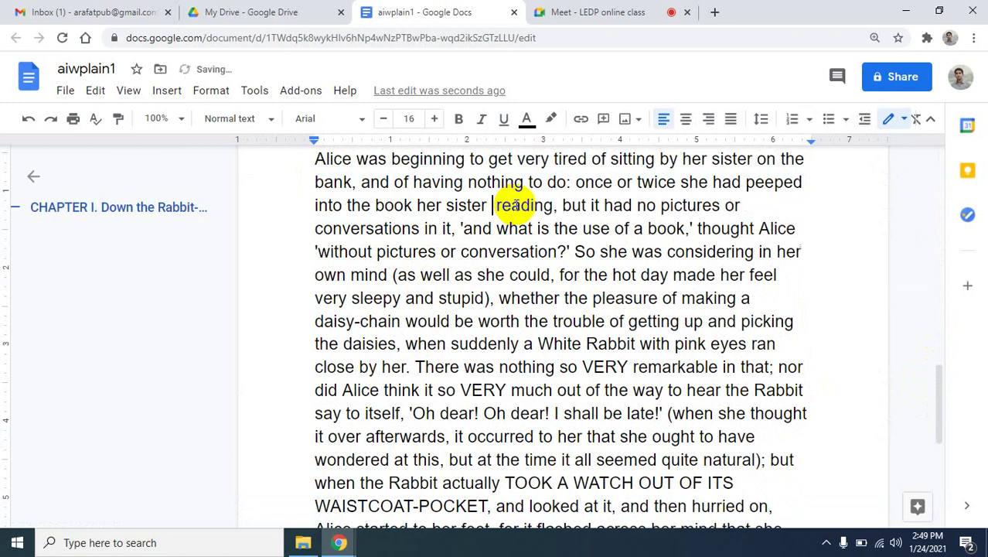
pyautogui.write('was')
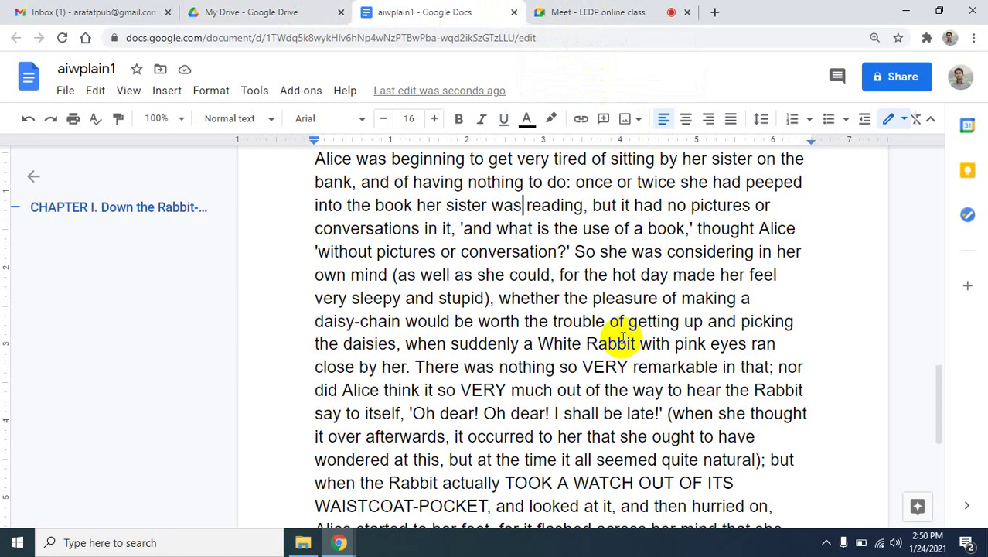
# - Switch to the Meet class call and look through the list of participants to the end
pyautogui.click(625, 11)
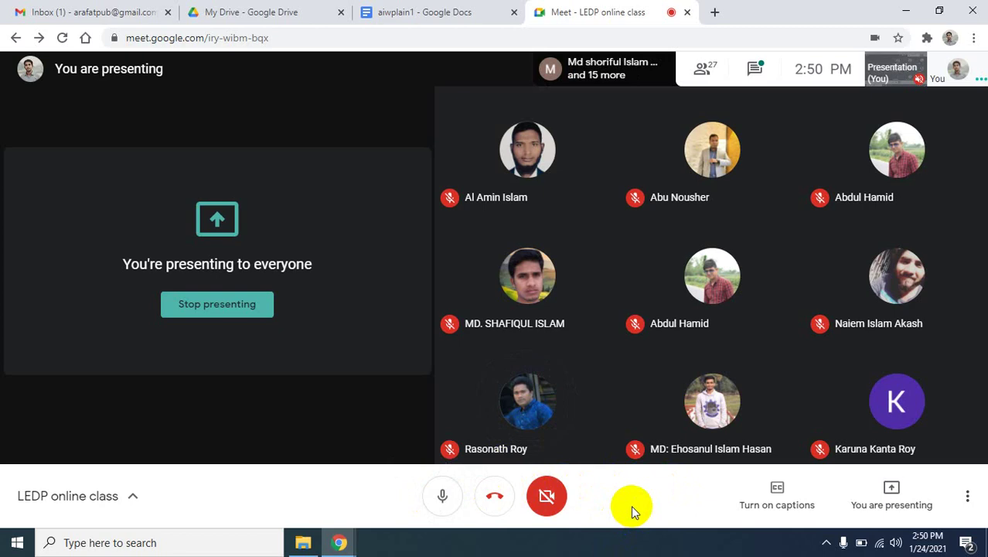
pyautogui.click(826, 542)
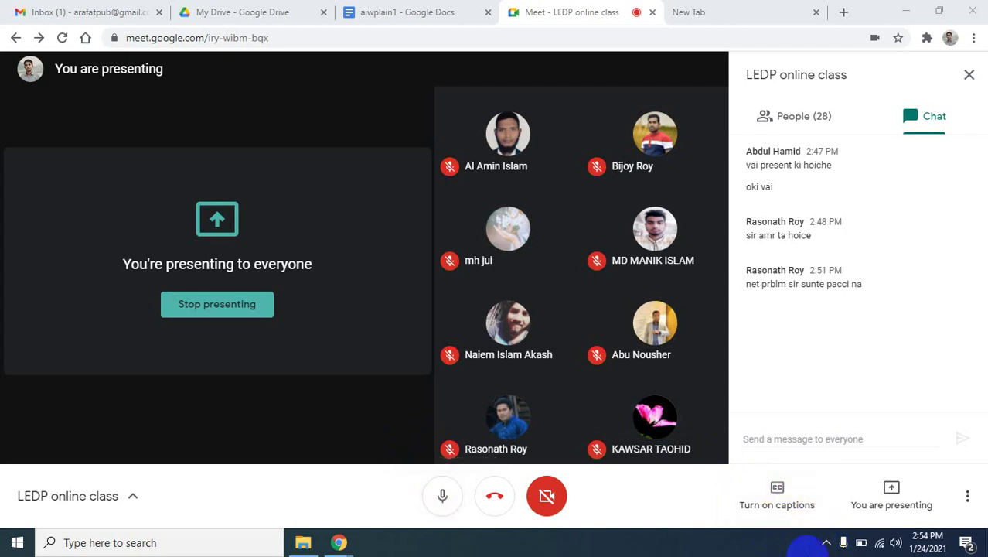
pyautogui.click(825, 546)
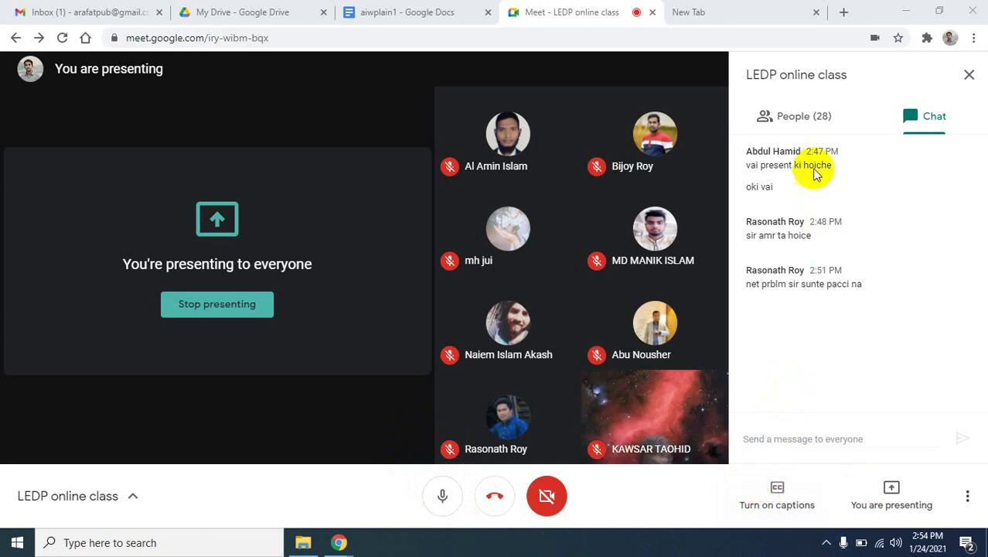
pyautogui.click(808, 117)
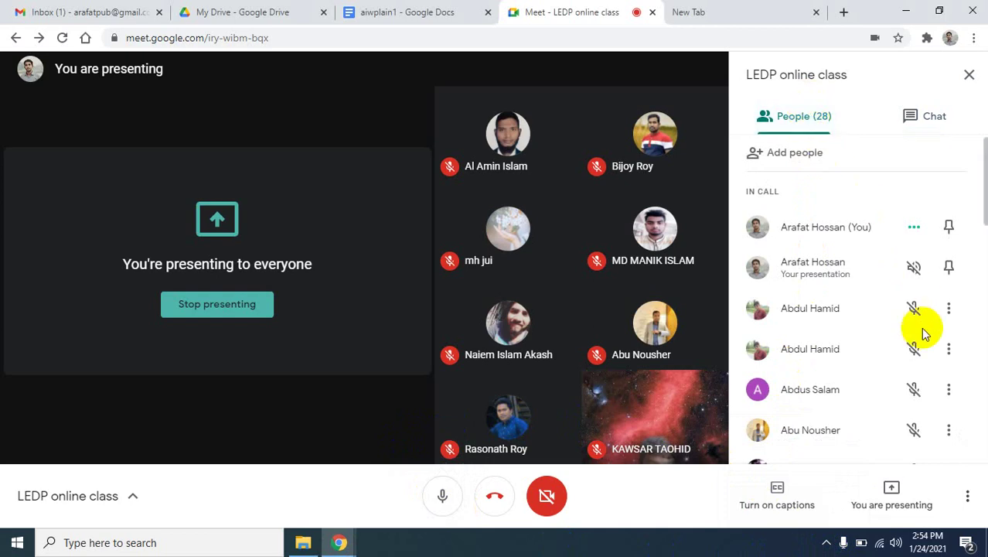
pyautogui.scroll(-10, 859, 379)
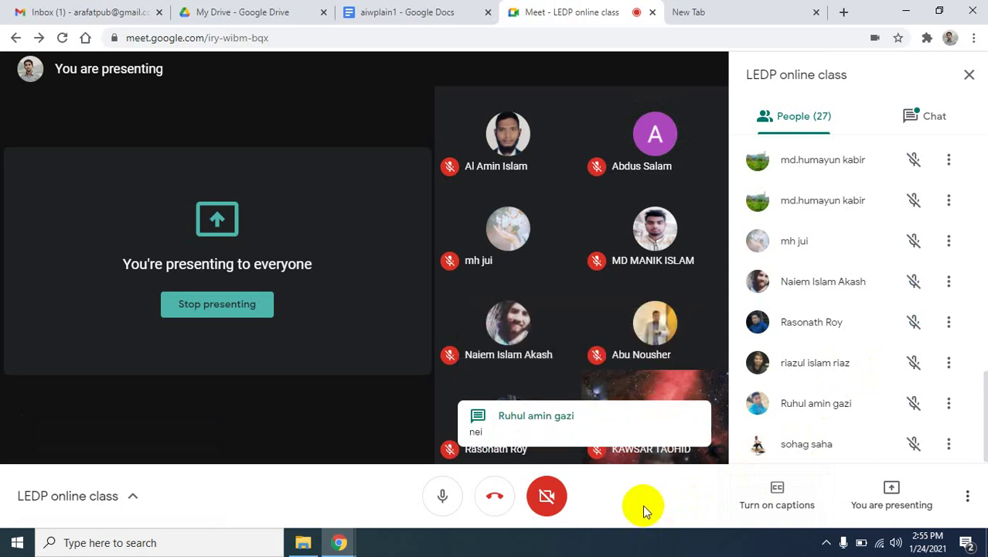
pyautogui.click(640, 343)
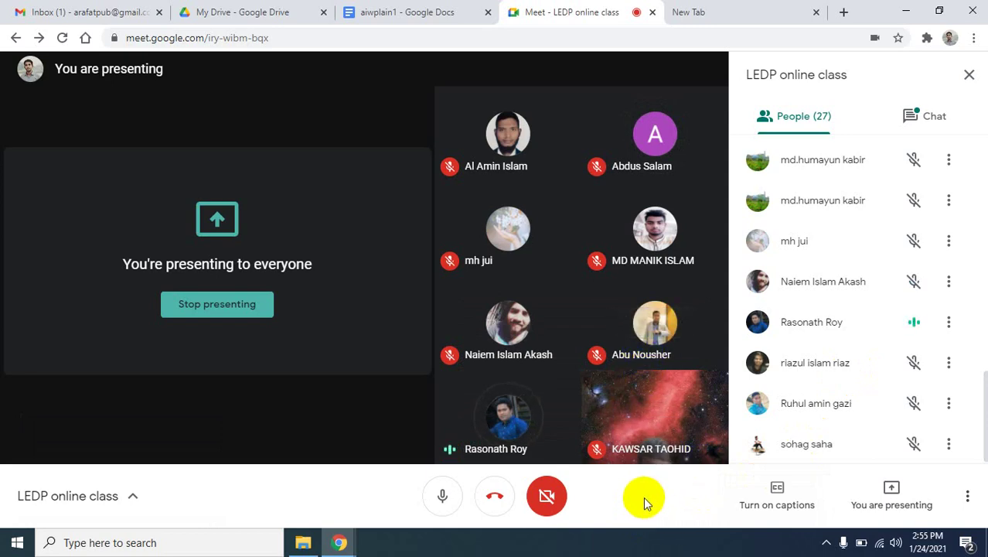
pyautogui.click(826, 543)
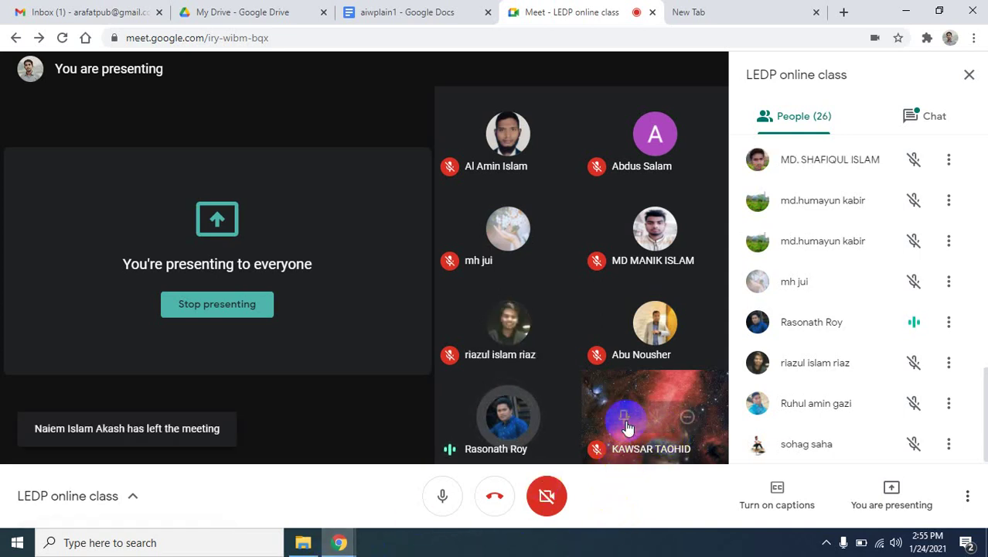
pyautogui.moveTo(630, 424)
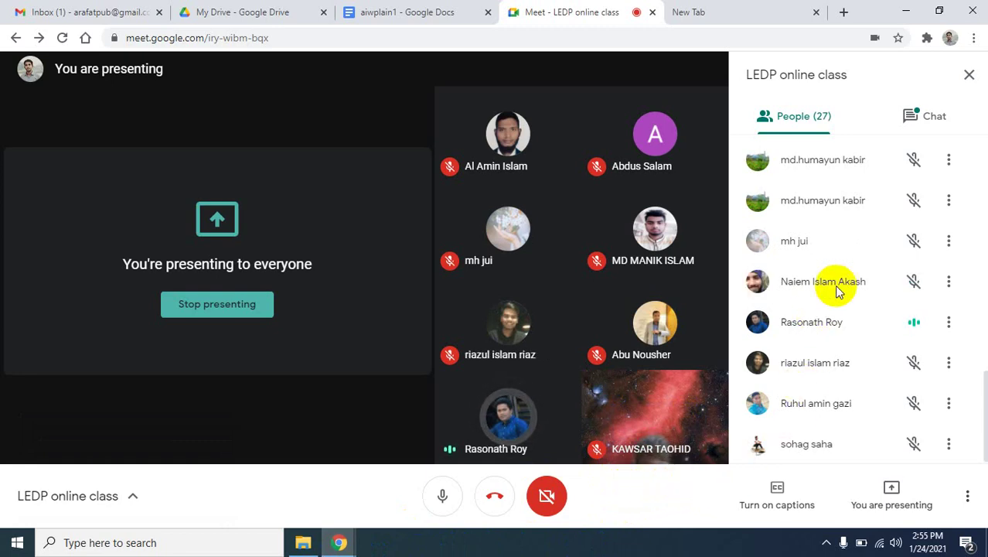
# - Read the students' latest replies in the class chat of the Meet call
pyautogui.click(919, 126)
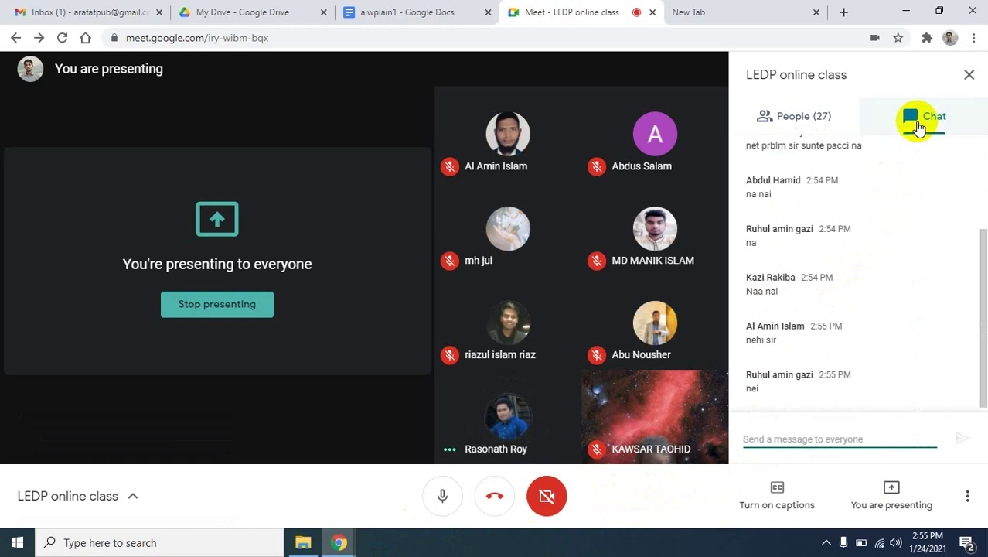
pyautogui.click(824, 549)
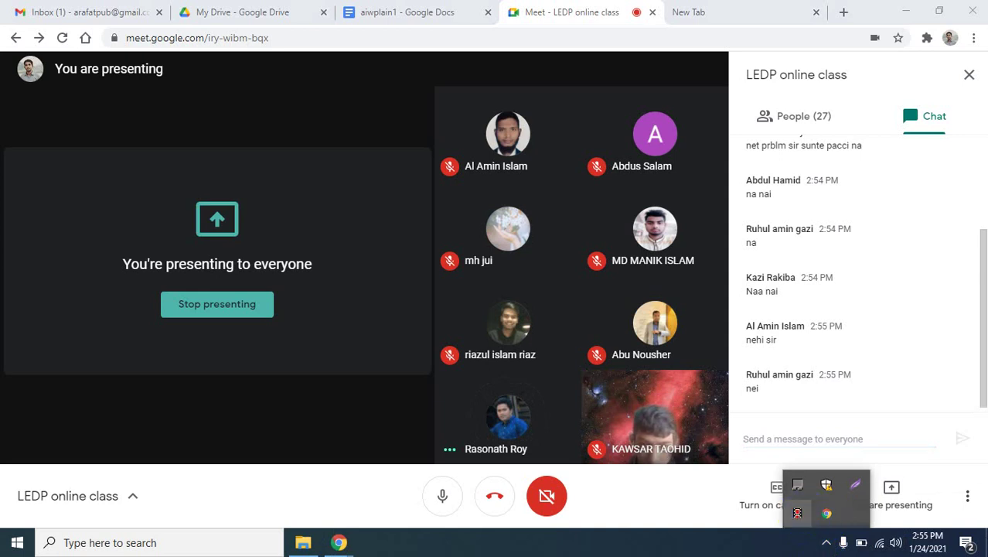
pyautogui.click(698, 547)
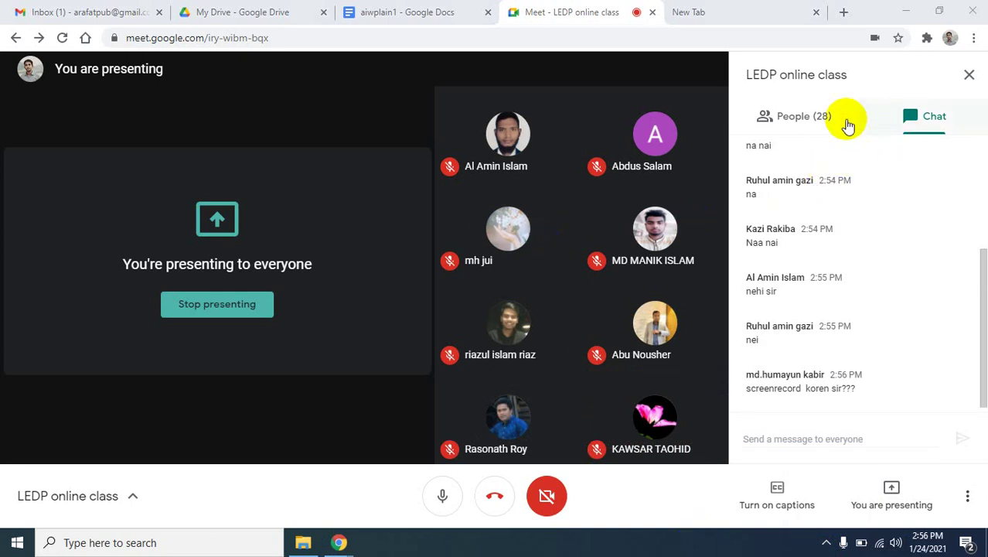
# - Check the full participant list of the class call again, from the end back to the beginning
pyautogui.click(820, 121)
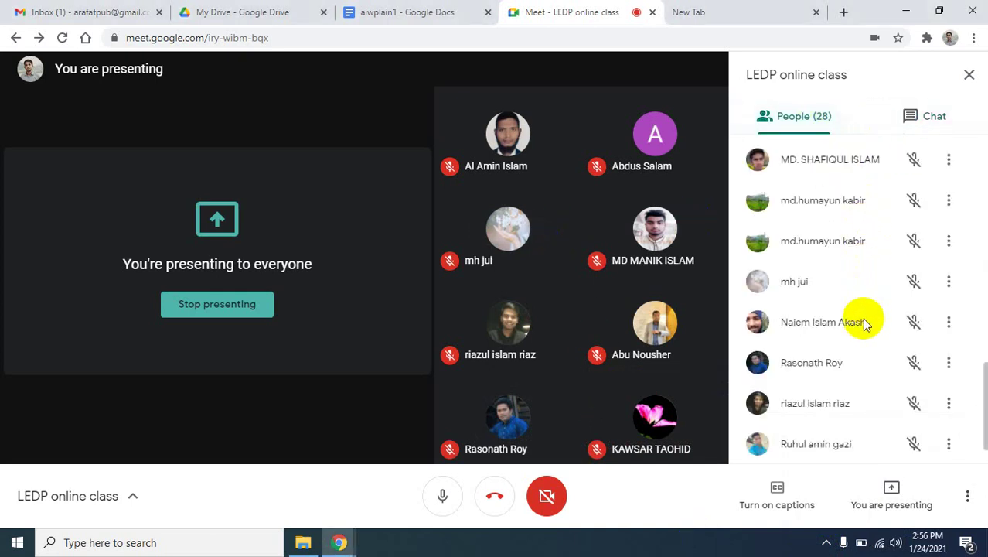
pyautogui.scroll(-1, 864, 324)
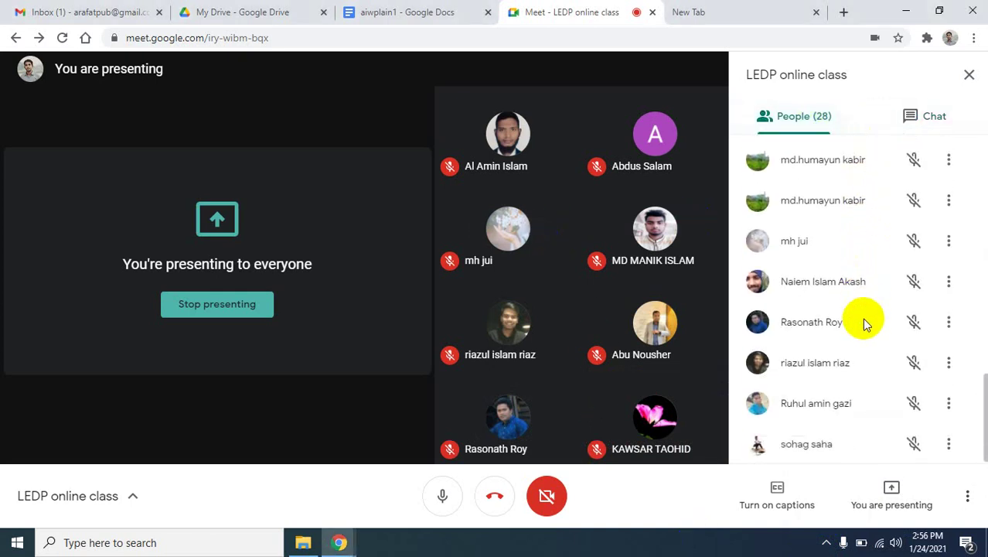
pyautogui.scroll(10, 865, 324)
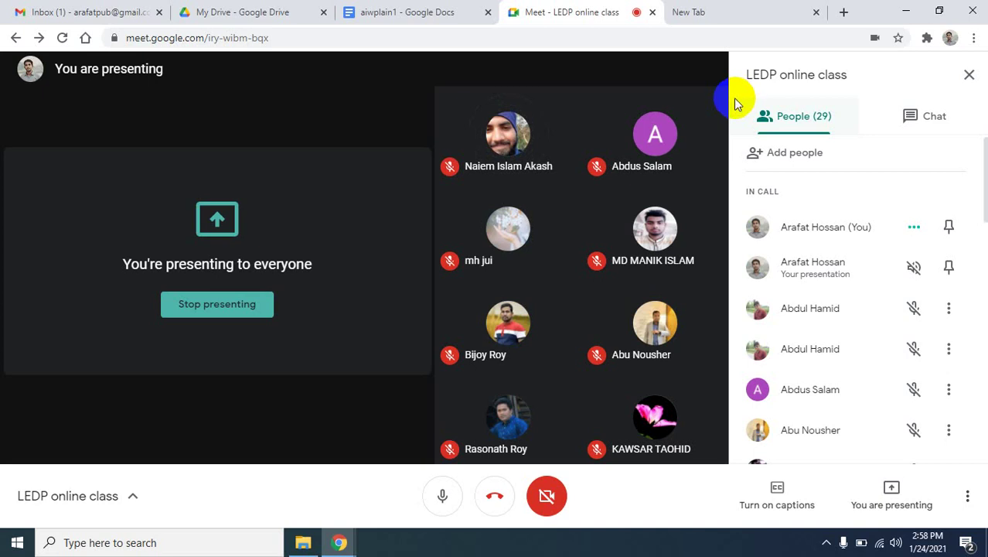
pyautogui.scroll(-1, 823, 357)
pyautogui.scroll(-1, 827, 361)
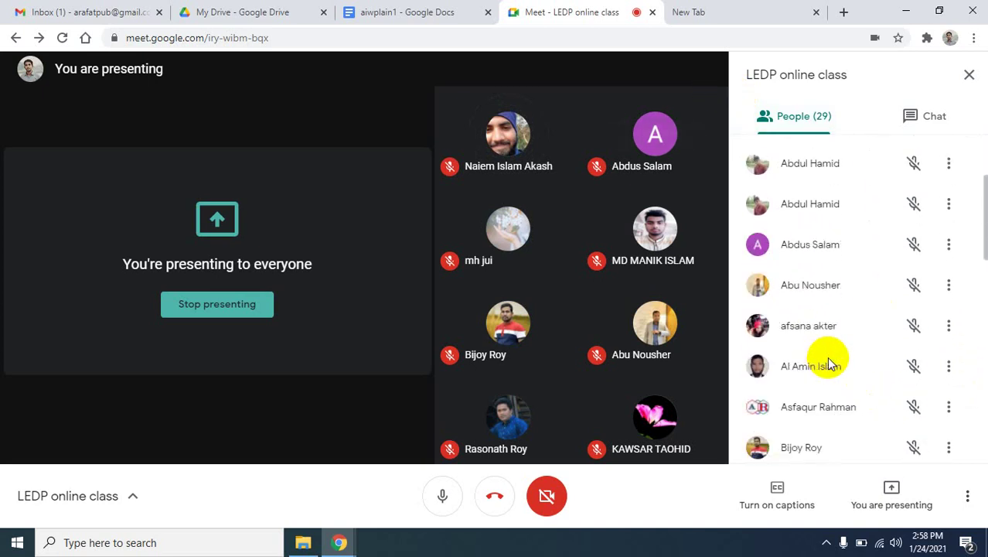
pyautogui.scroll(2, 827, 356)
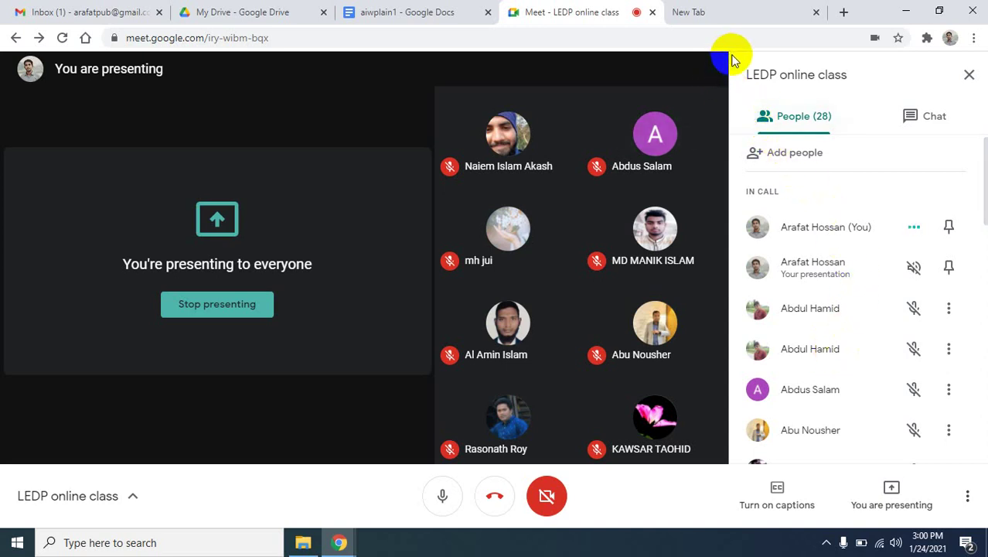
# - Run a Google search for "yellow pages" in the empty browser tab
pyautogui.click(757, 9)
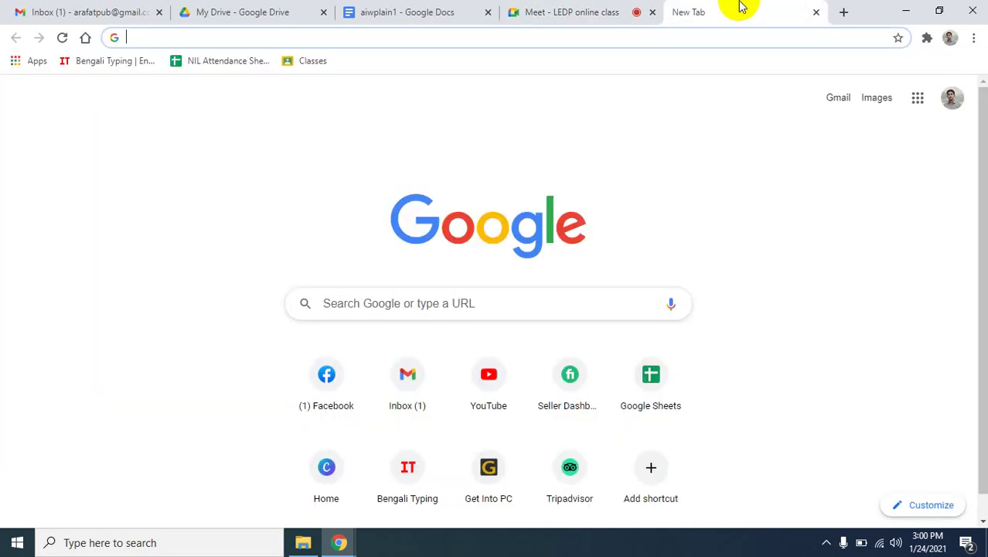
pyautogui.click(214, 40)
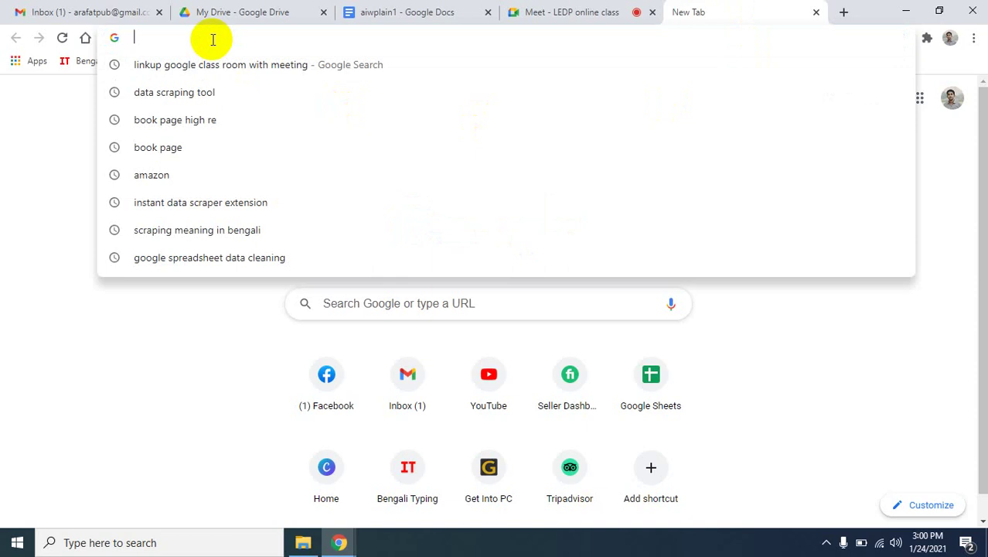
pyautogui.write('yo')
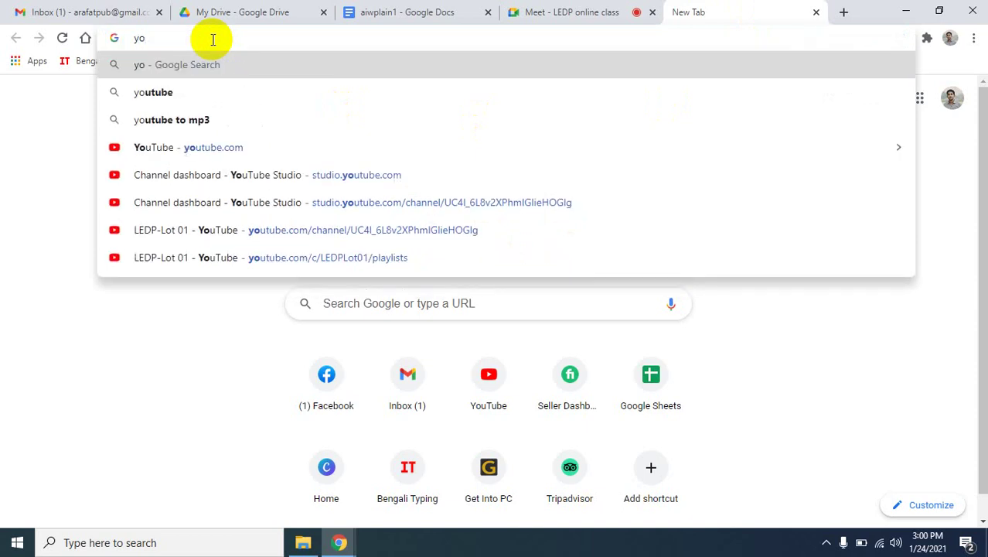
pyautogui.write('ellow')
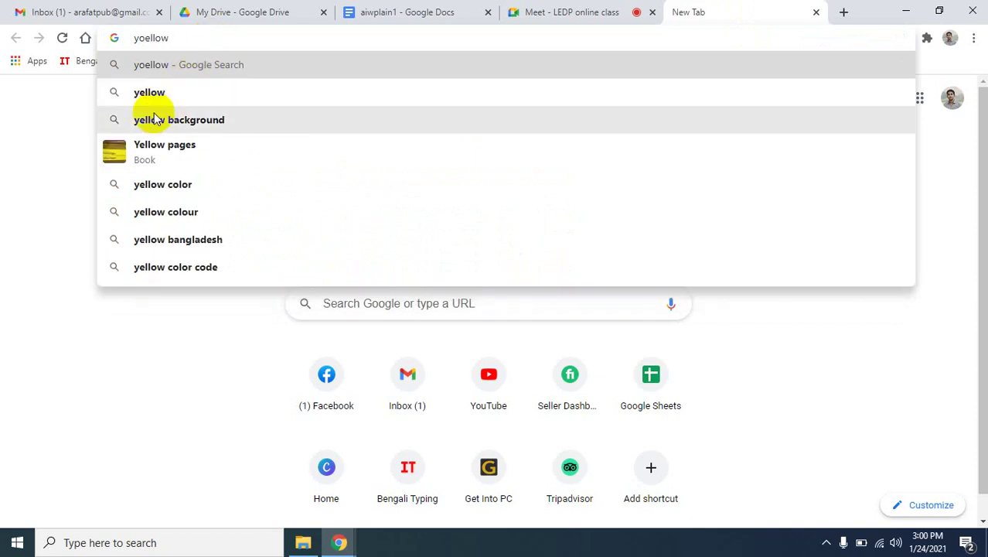
pyautogui.click(158, 146)
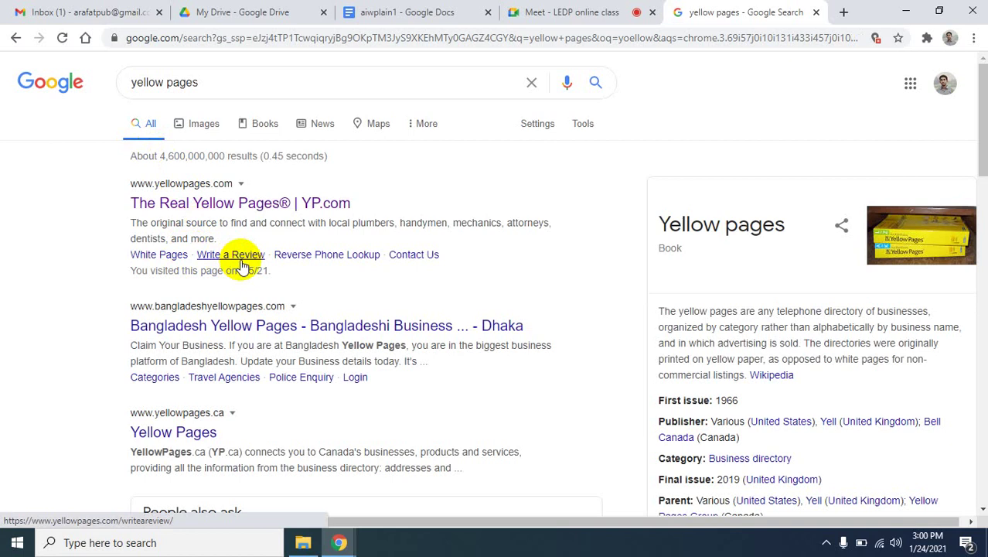
pyautogui.click(242, 265)
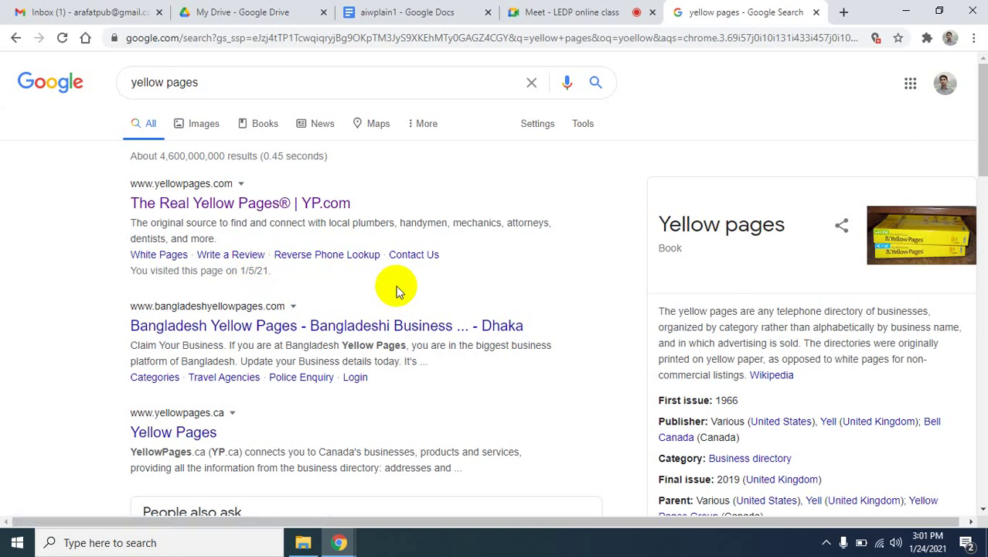
# - Go back to the Meet call to read the new messages in the class chat
pyautogui.click(570, 12)
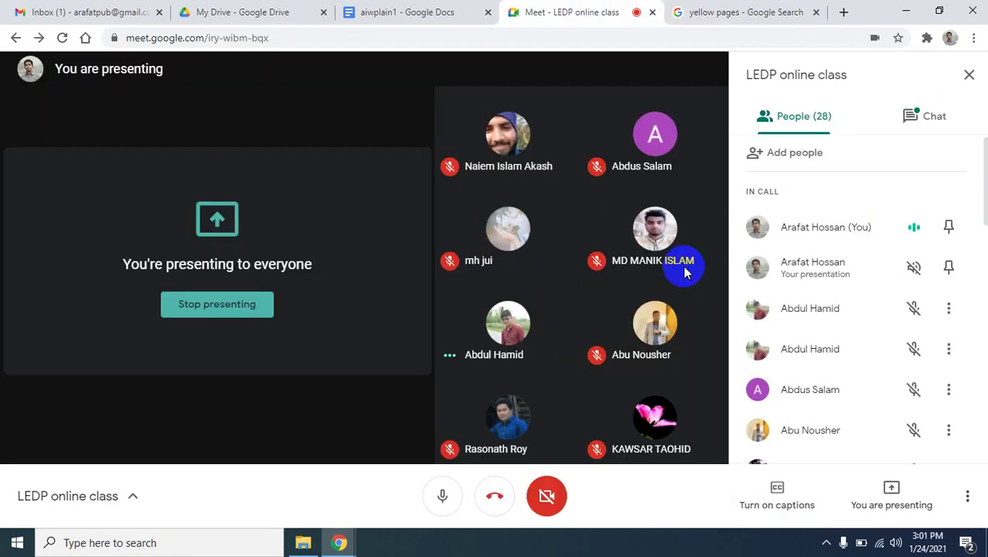
pyautogui.moveTo(714, 410)
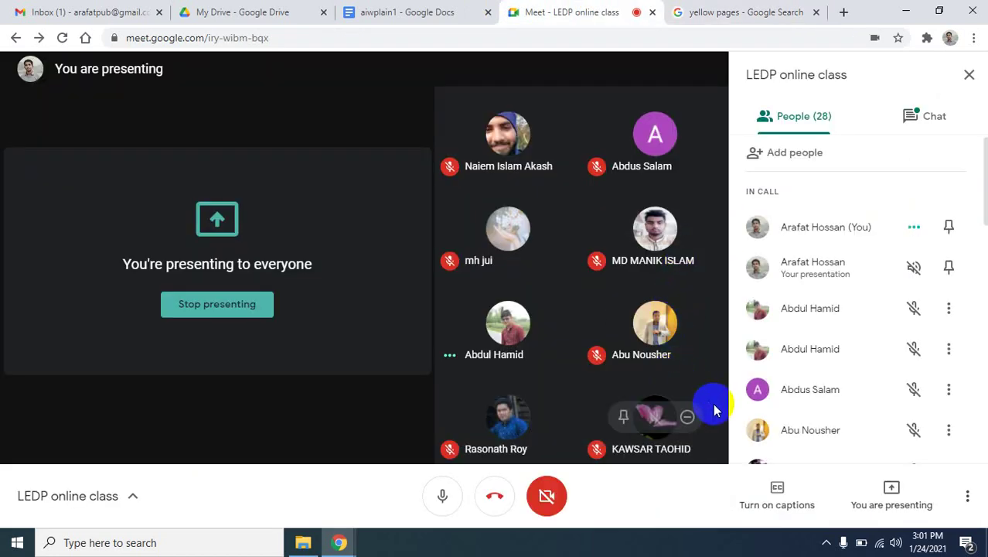
pyautogui.click(918, 118)
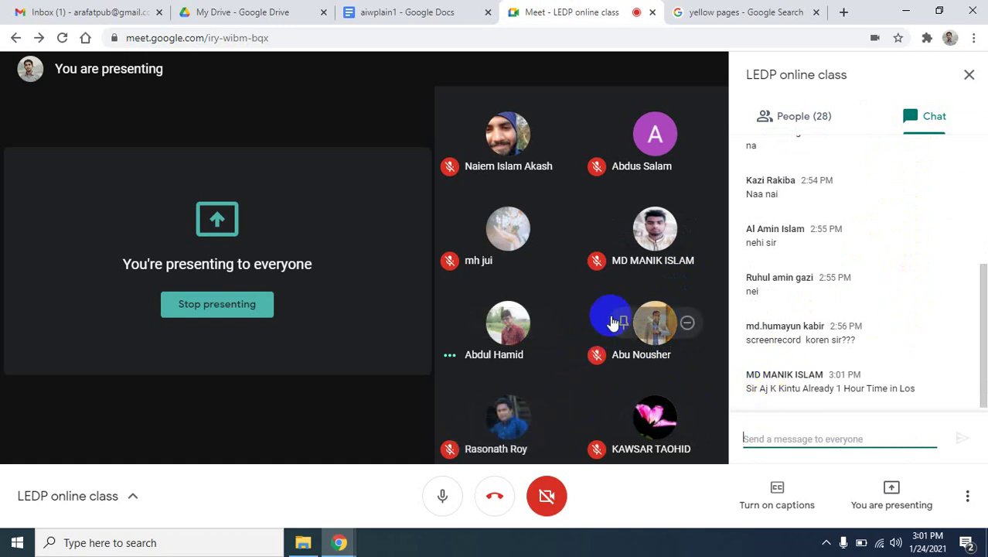
pyautogui.click(754, 9)
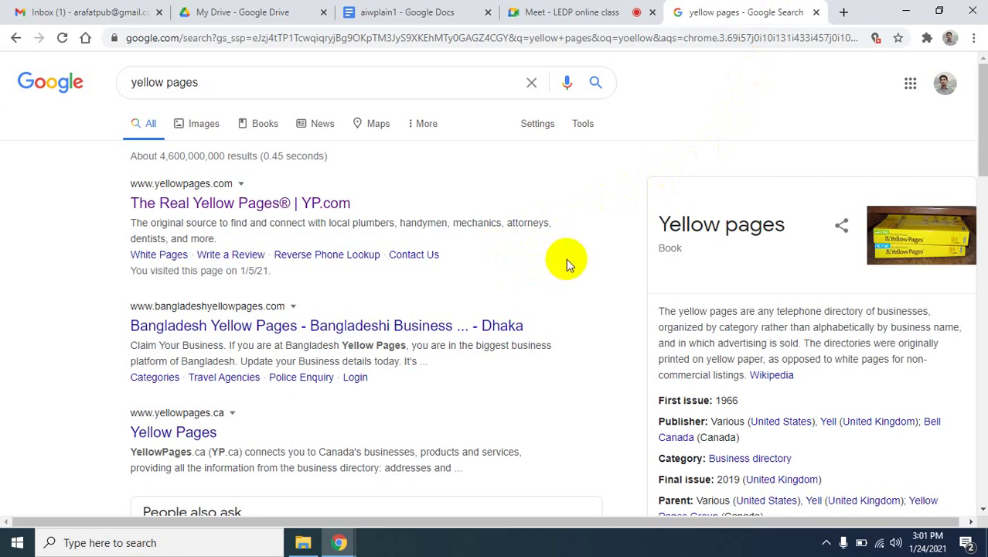
pyautogui.click(826, 542)
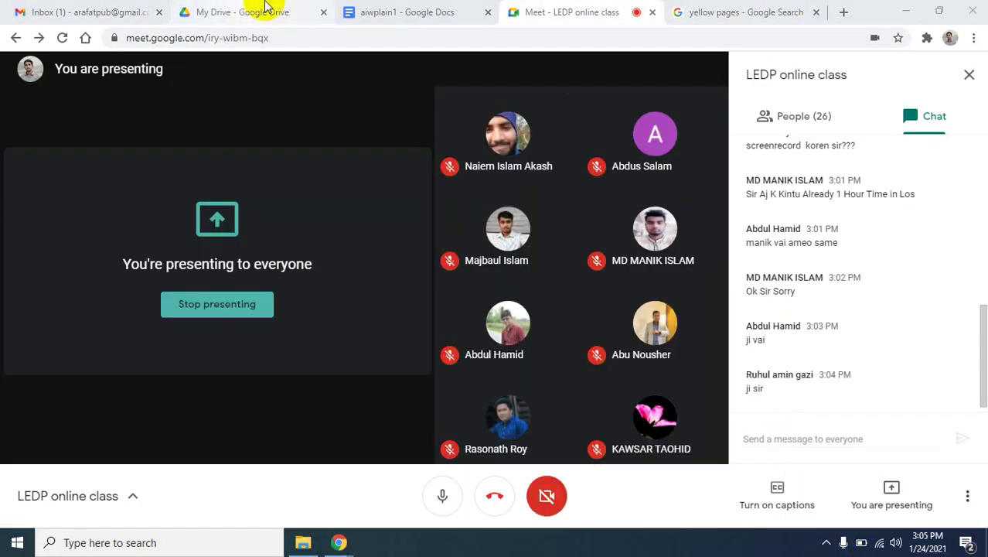
# - Open the yellowpages.com result, The Real Yellow Pages, in a new tab from the search results and switch to it
pyautogui.click(733, 9)
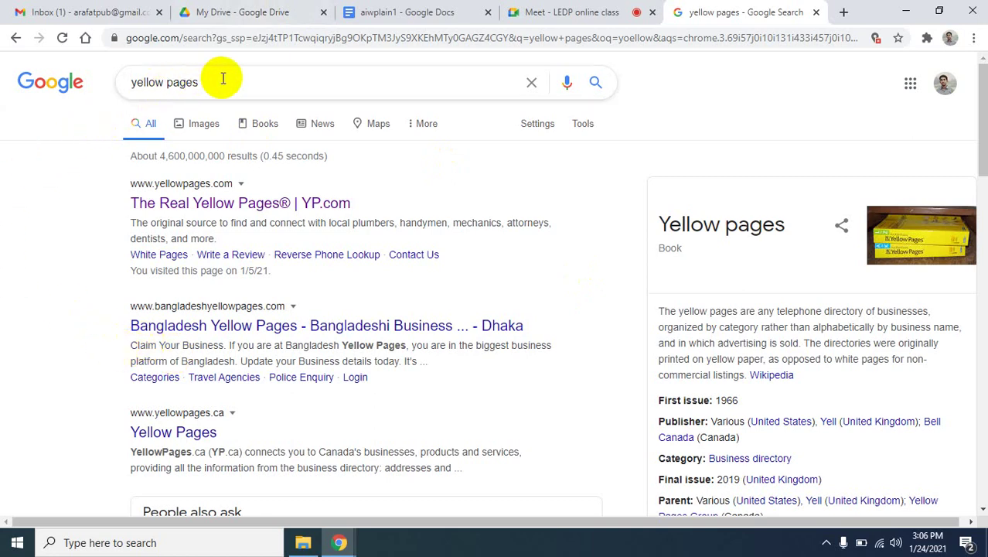
pyautogui.rightClick(196, 203)
pyautogui.click(219, 215)
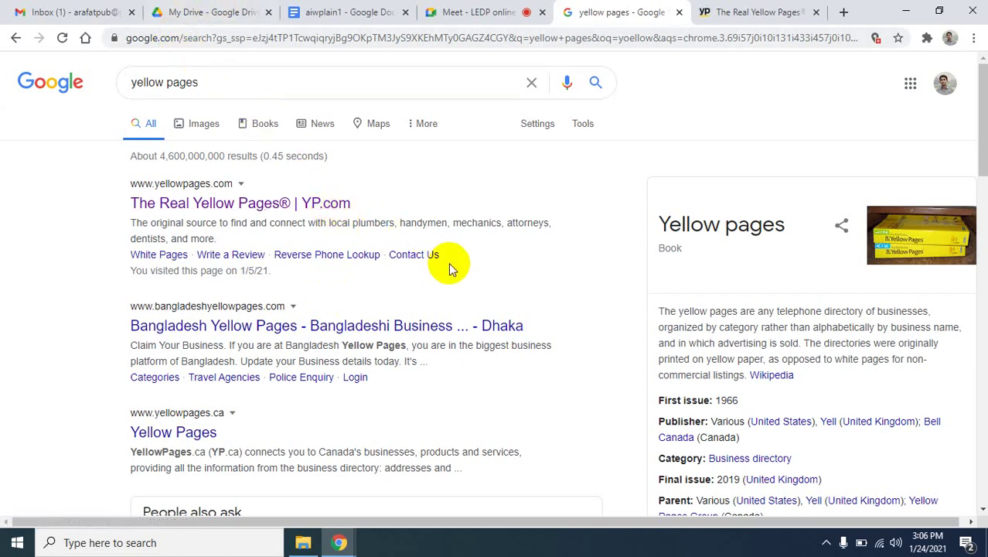
pyautogui.click(786, 12)
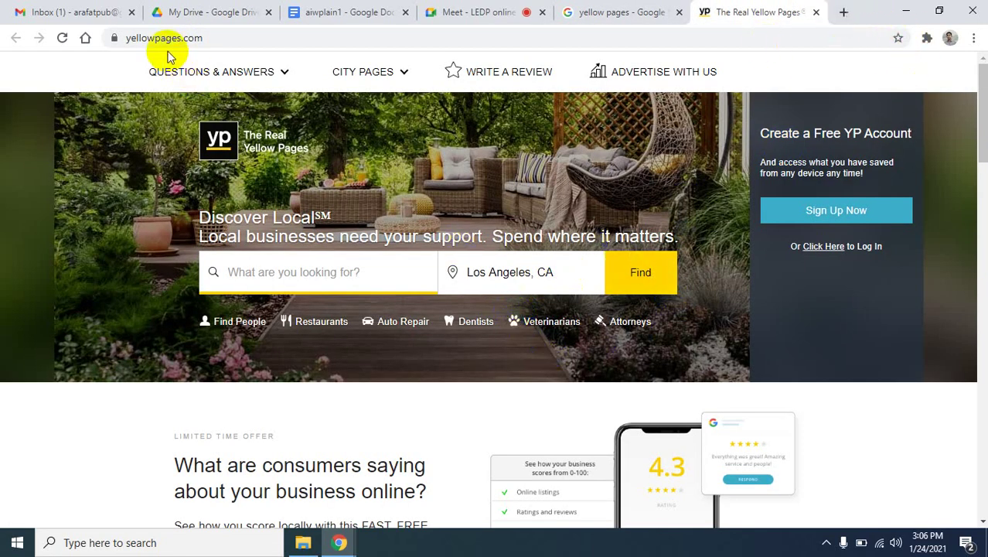
# - Open the yelp.com home page in a new browser tab
pyautogui.click(844, 12)
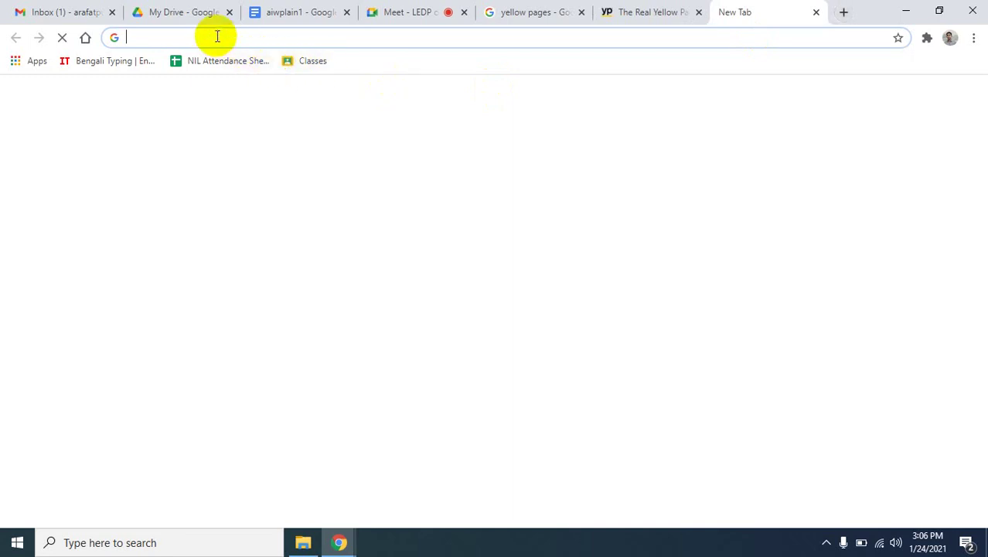
pyautogui.write('ye')
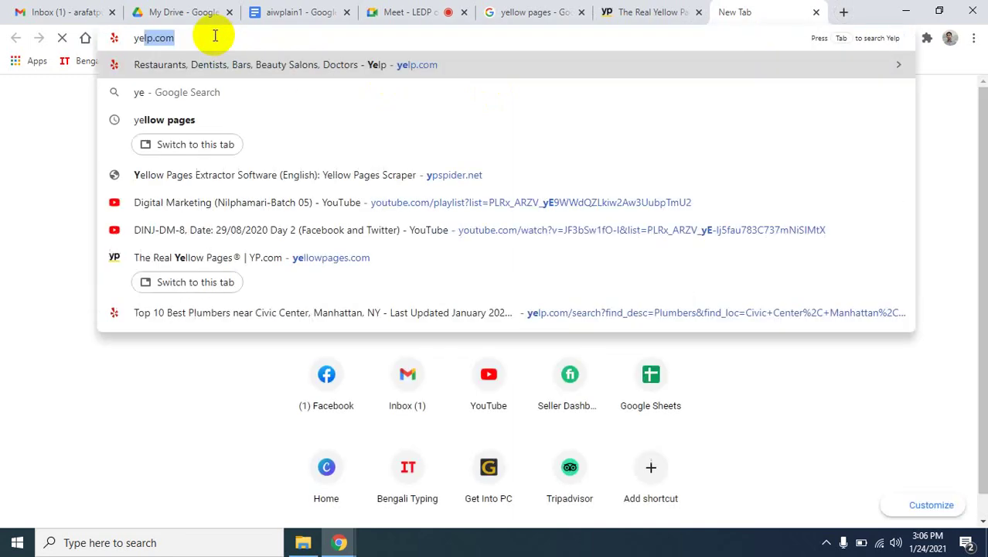
pyautogui.write('lp')
pyautogui.press('Right')
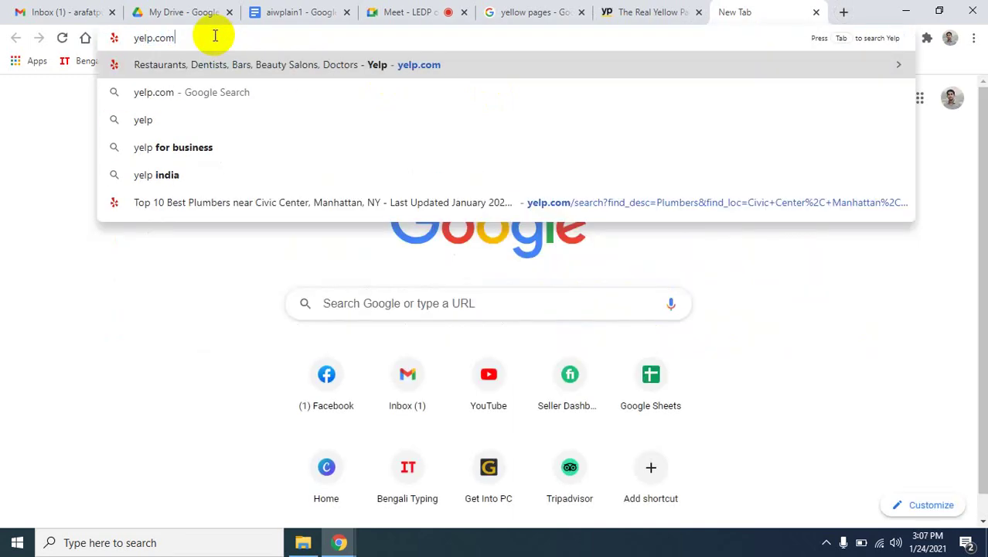
pyautogui.press('Return')
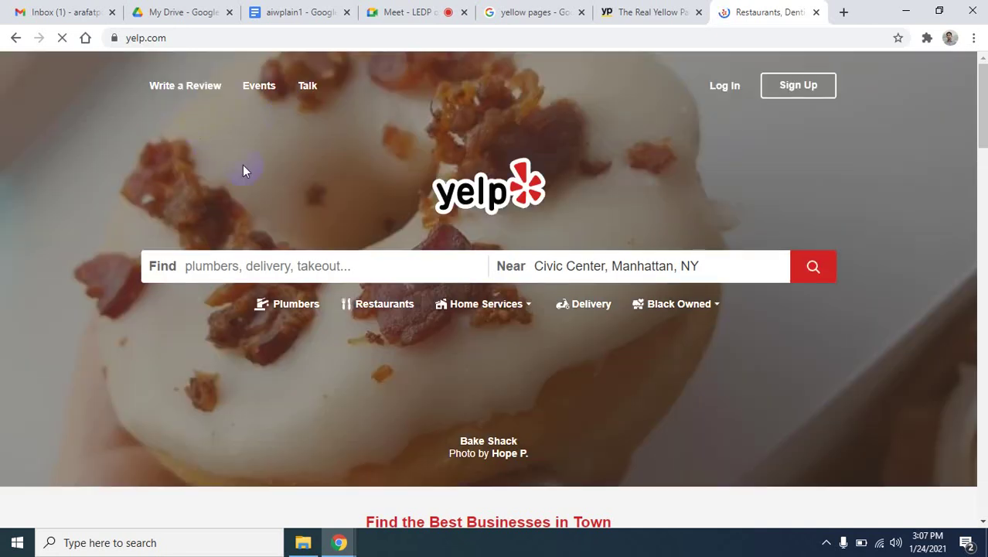
pyautogui.click(439, 184)
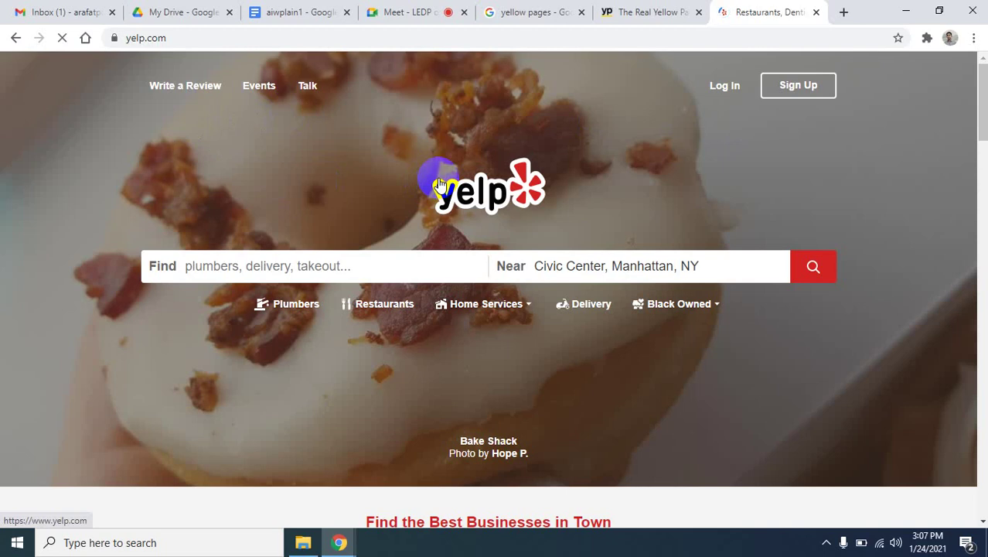
pyautogui.click(533, 181)
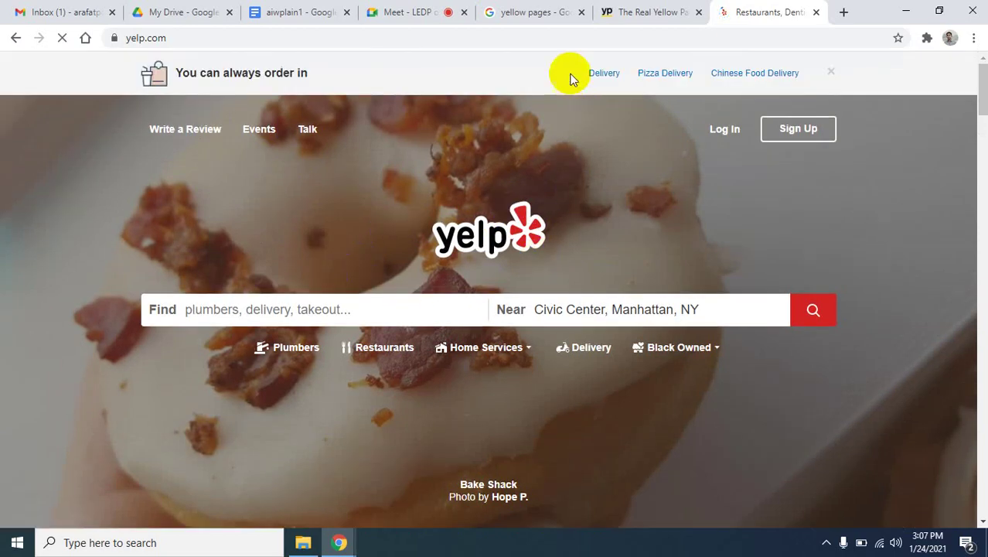
# - Return to the Yellow Pages site and search it for Plumbers in Los Angeles, CA
pyautogui.click(634, 9)
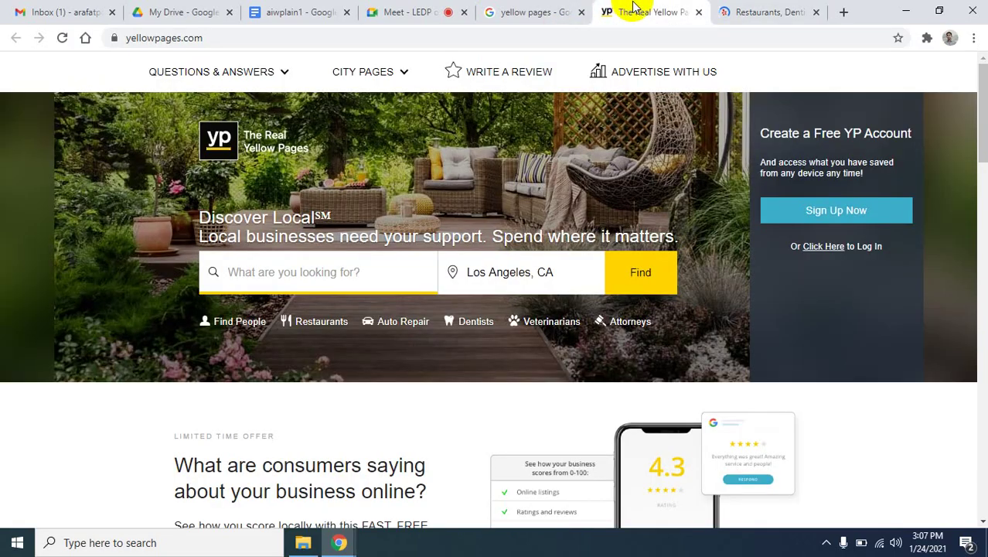
pyautogui.click(331, 362)
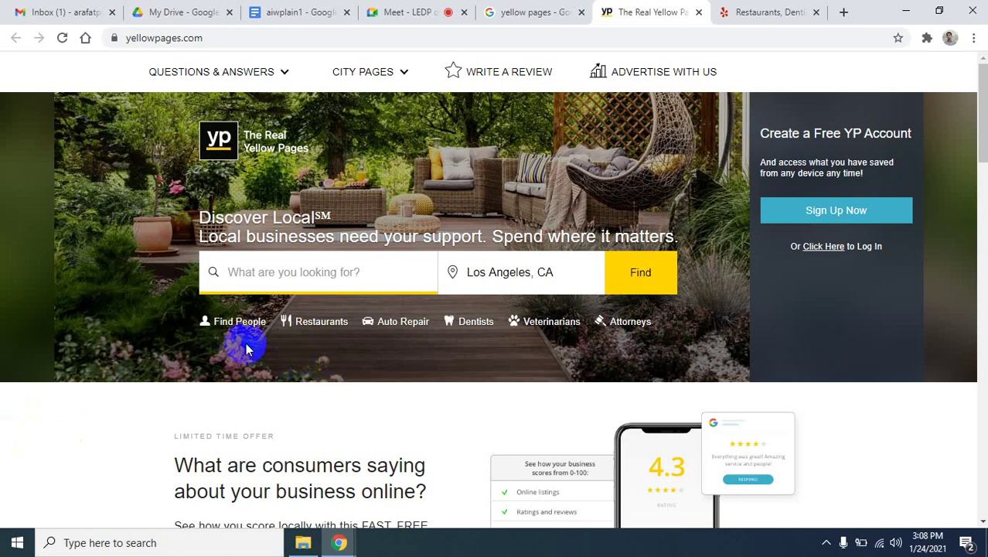
pyautogui.click(306, 276)
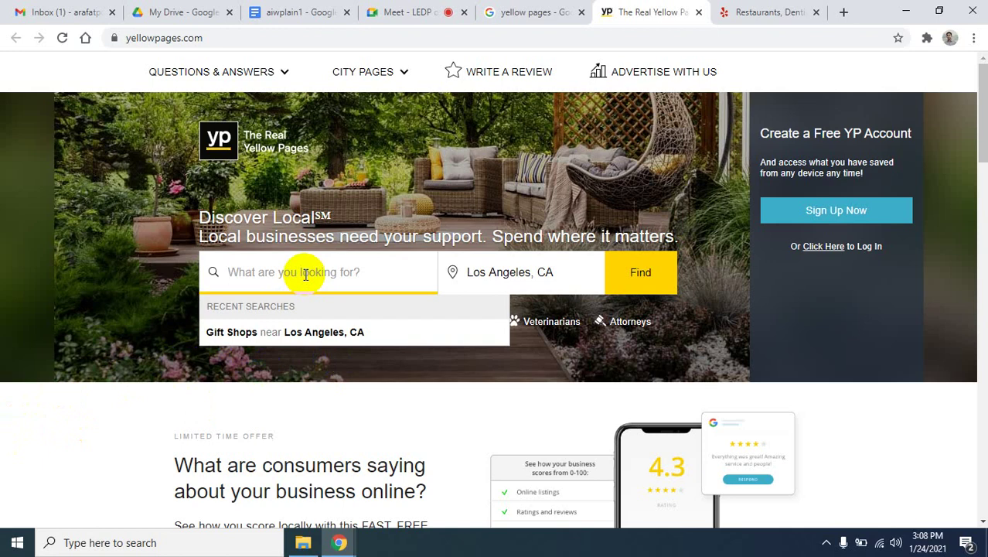
pyautogui.write('Pl')
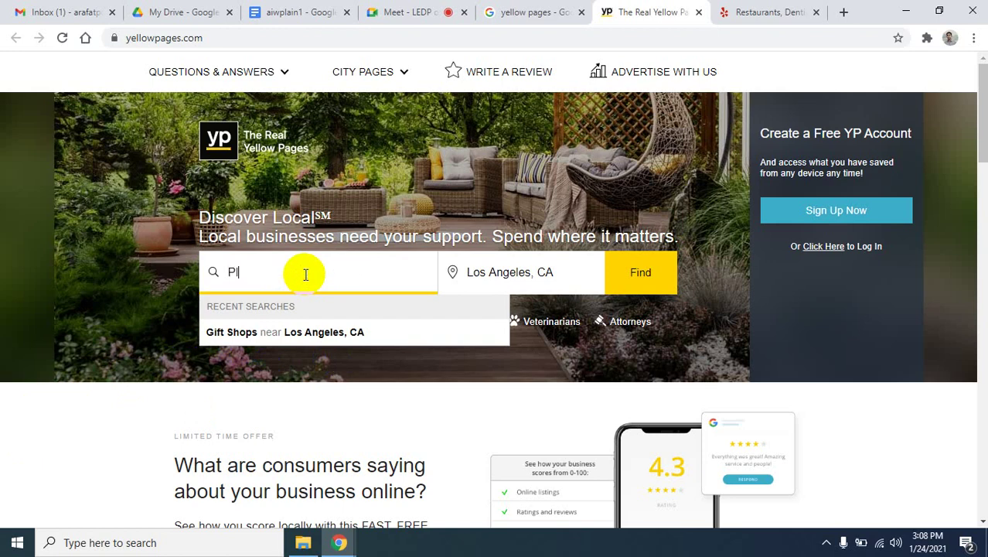
pyautogui.write('umber')
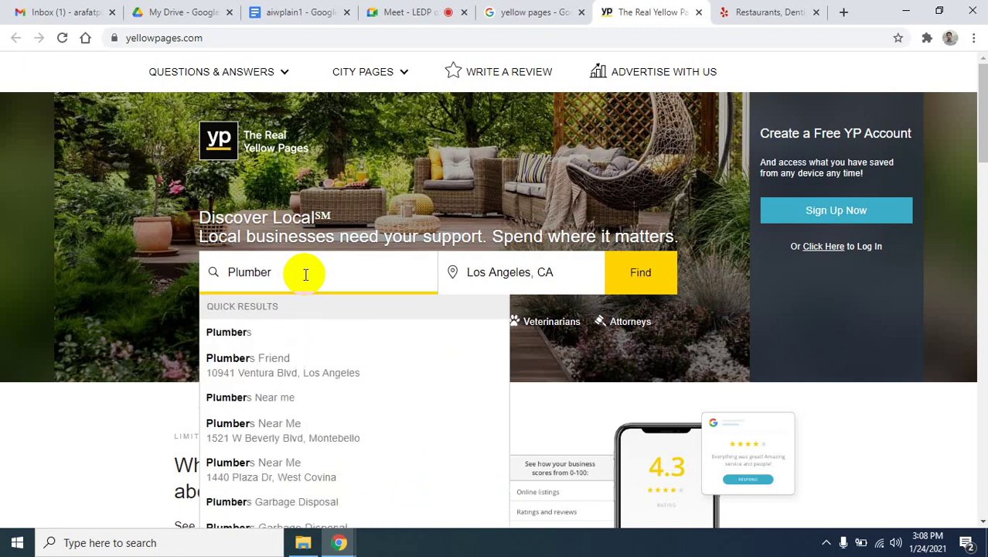
pyautogui.click(249, 332)
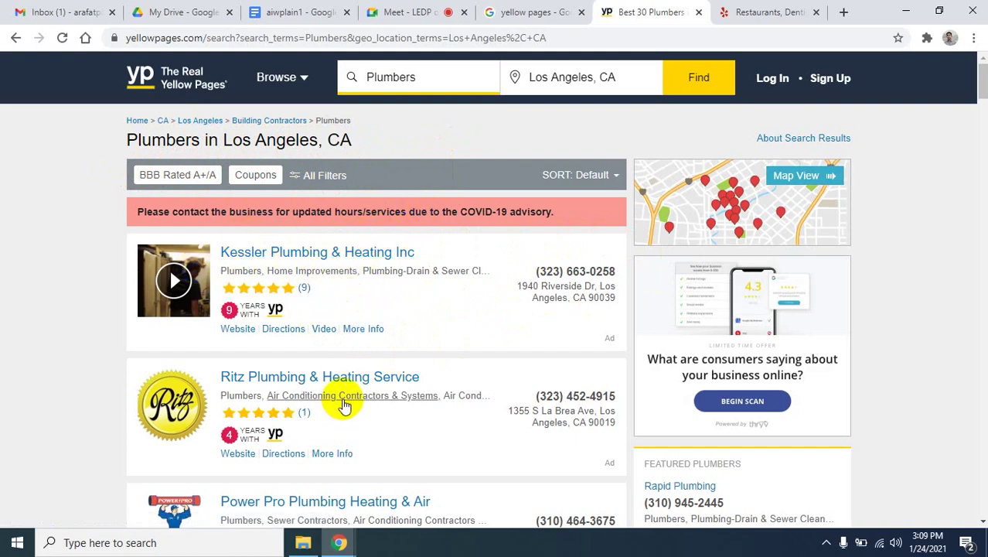
# - Open result 29, Advanced Plumbing Solutions, from the plumber listings in a new tab and switch to it
pyautogui.scroll(-3, 383, 305)
pyautogui.scroll(-20, 383, 313)
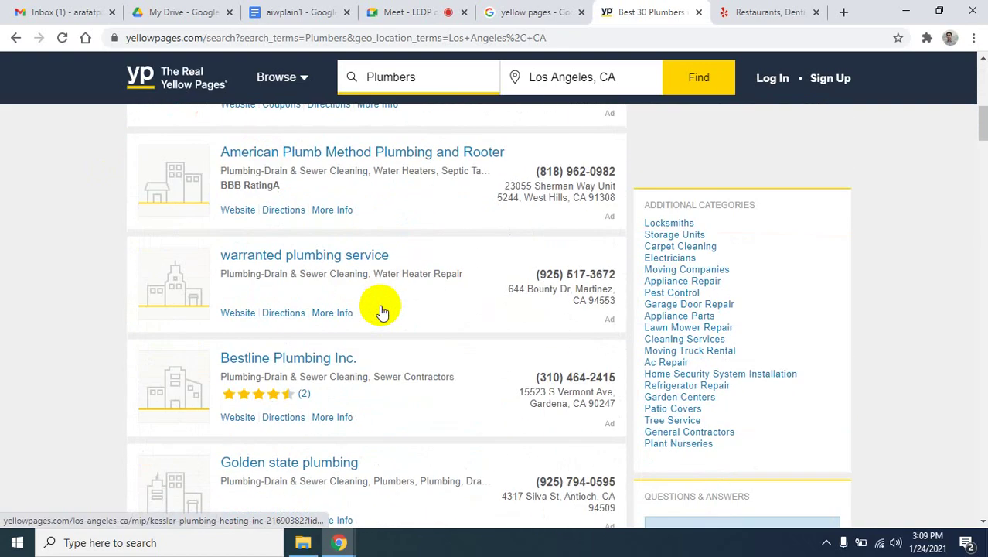
pyautogui.scroll(-9, 381, 309)
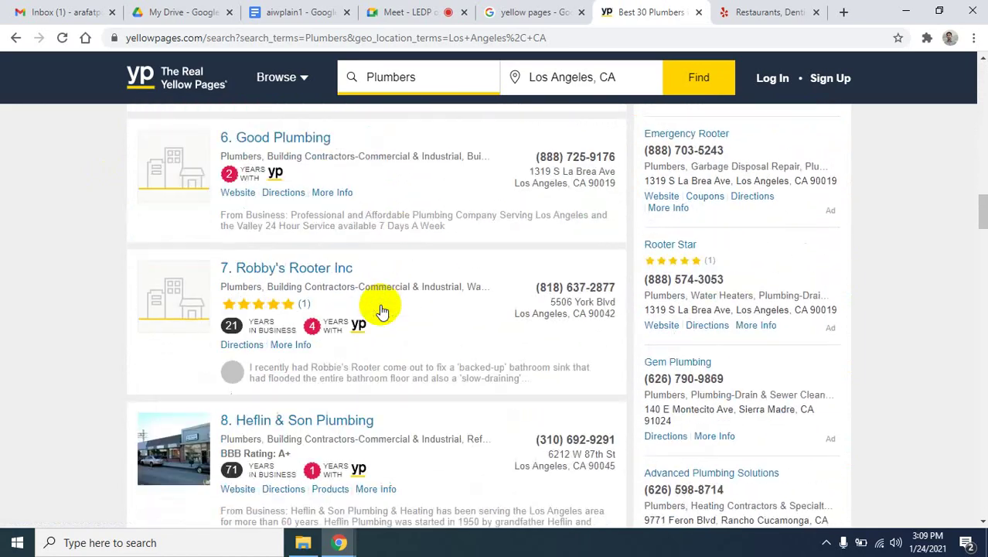
pyautogui.scroll(-10, 382, 309)
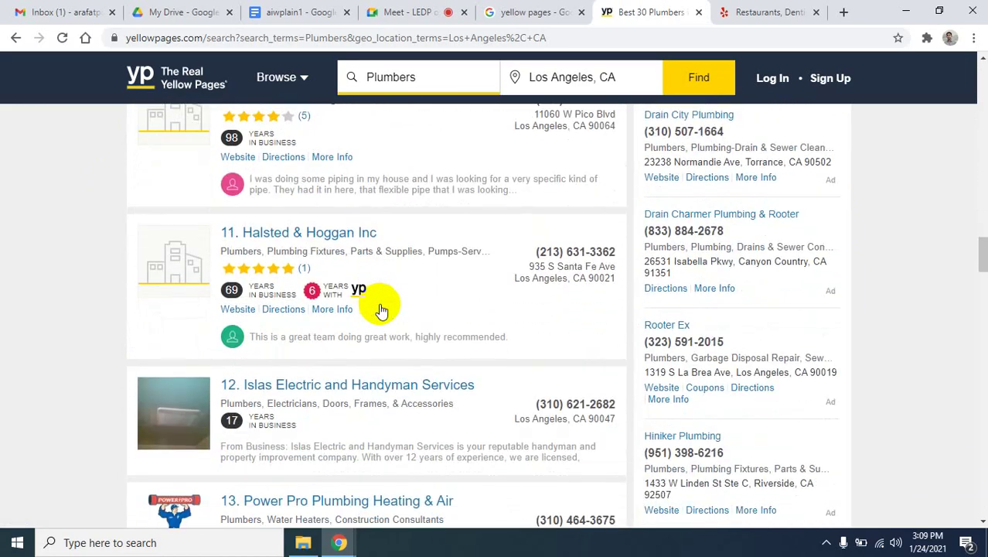
pyautogui.scroll(-10, 381, 309)
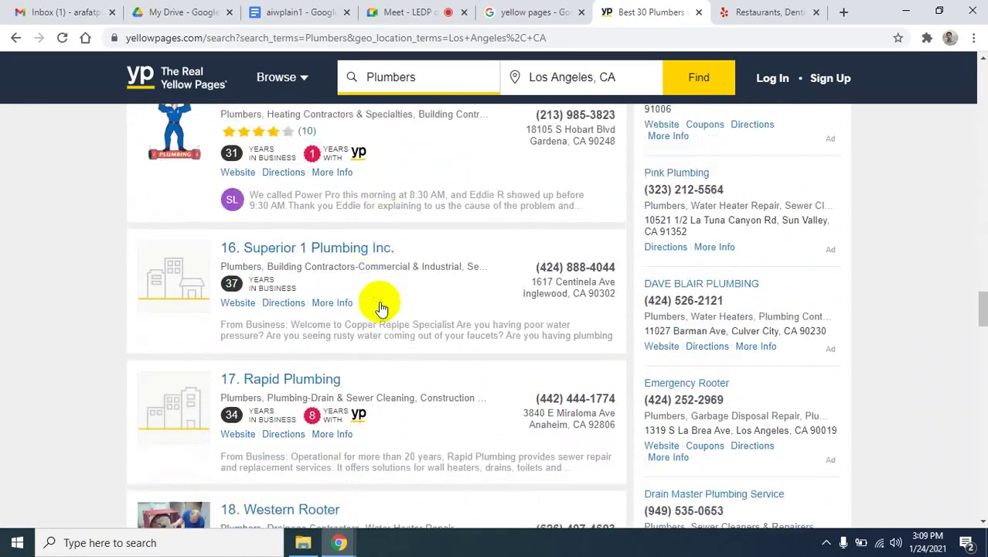
pyautogui.scroll(-12, 379, 304)
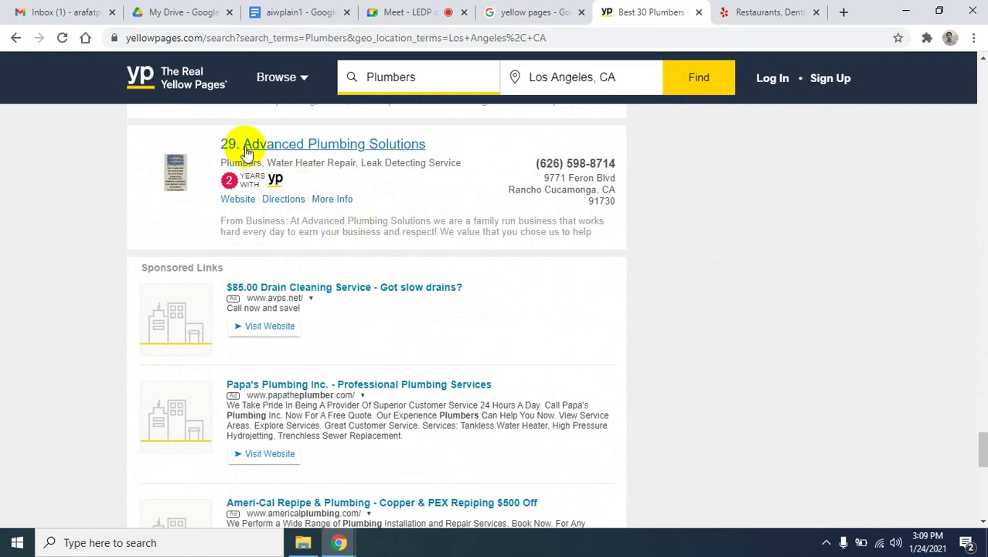
pyautogui.rightClick(340, 145)
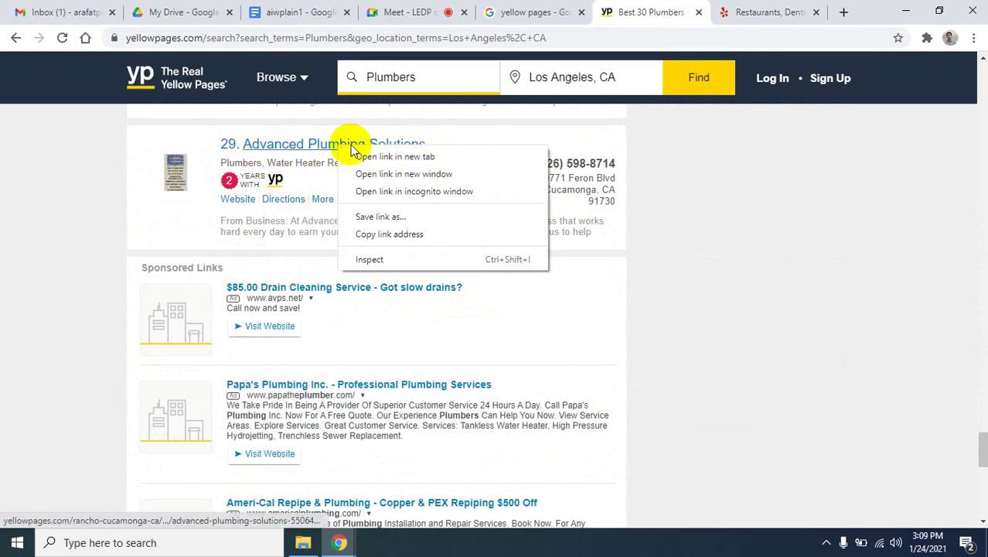
pyautogui.click(373, 157)
pyautogui.click(680, 13)
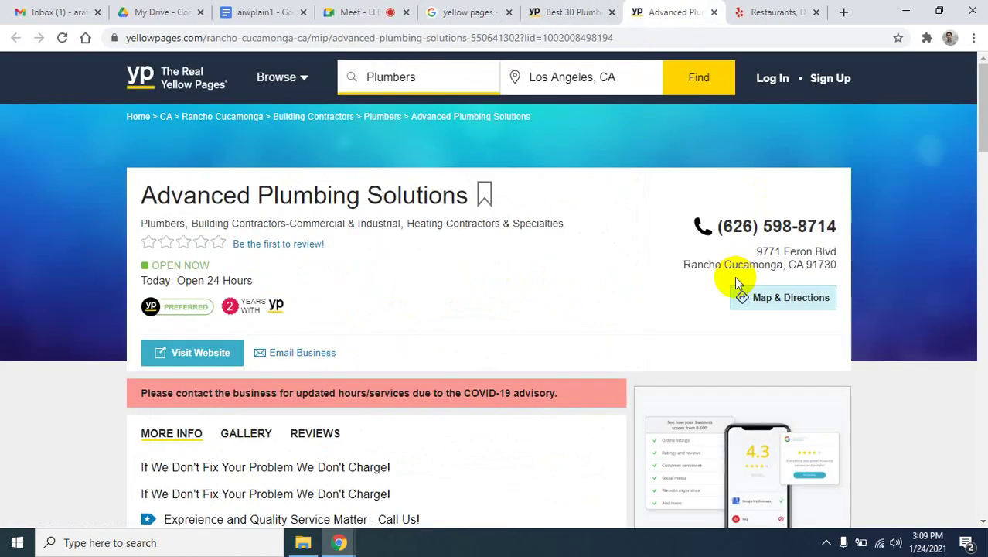
# - Examine the contact options, general info, opening hours and services on the Advanced Plumbing Solutions listing
pyautogui.scroll(-2, 327, 384)
pyautogui.scroll(-1, 329, 384)
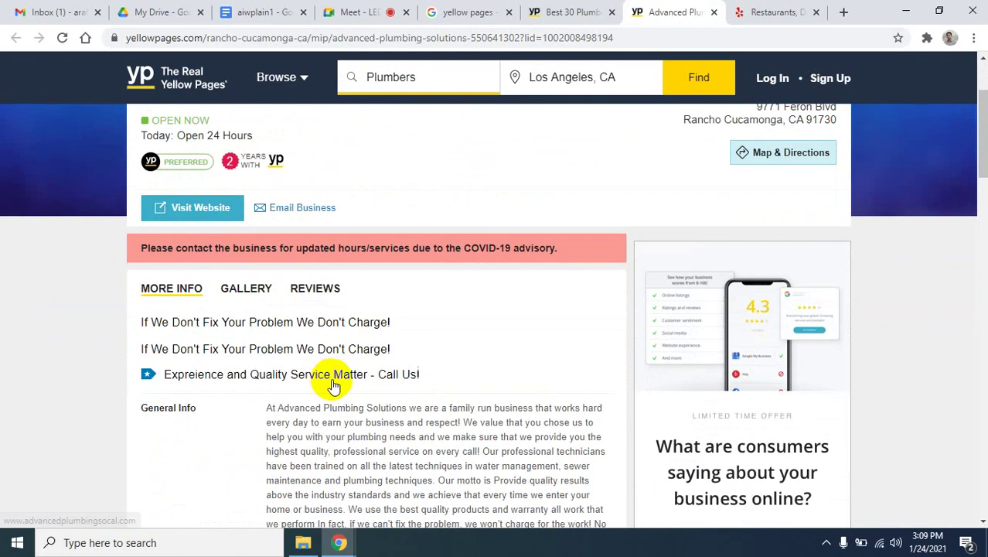
pyautogui.scroll(2, 330, 352)
pyautogui.scroll(-1, 356, 304)
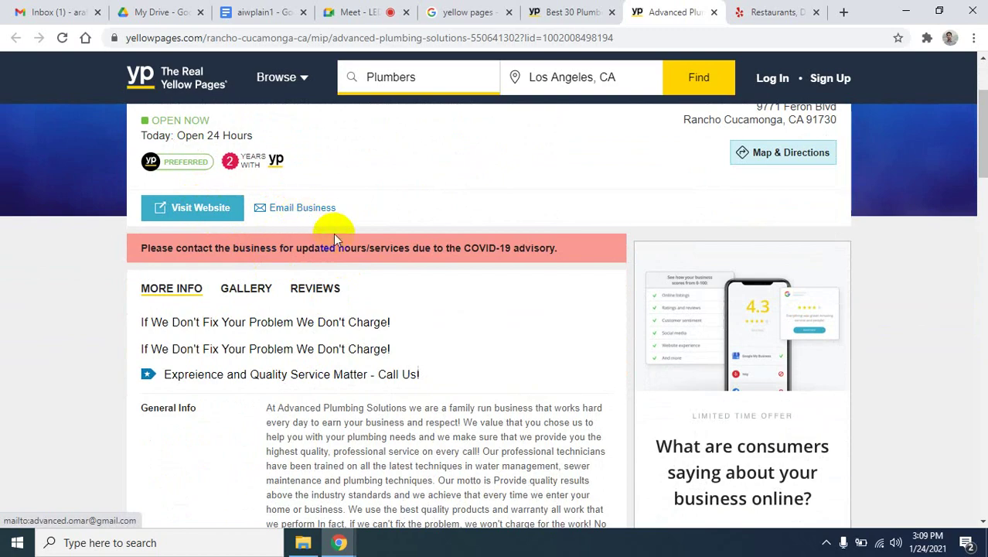
pyautogui.scroll(-4, 325, 310)
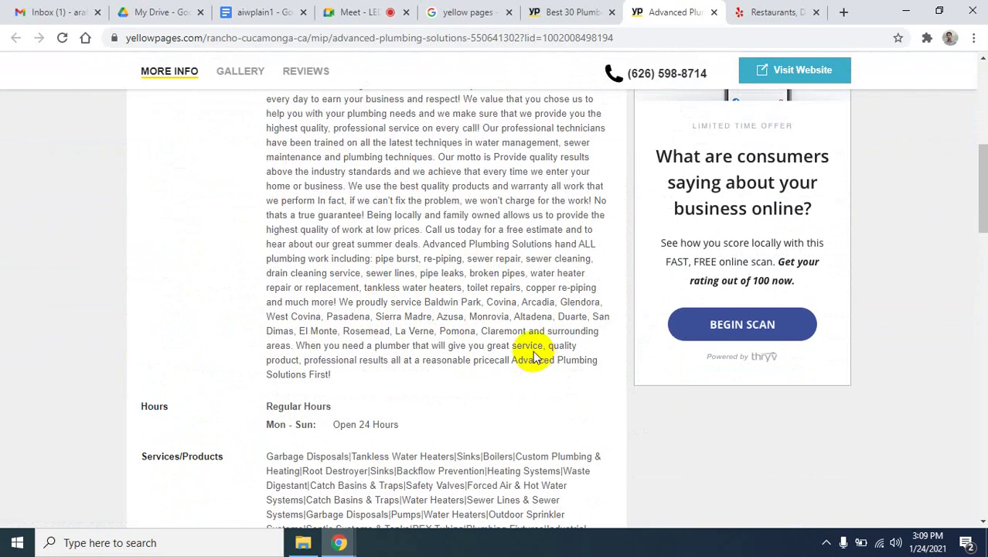
pyautogui.scroll(10, 567, 395)
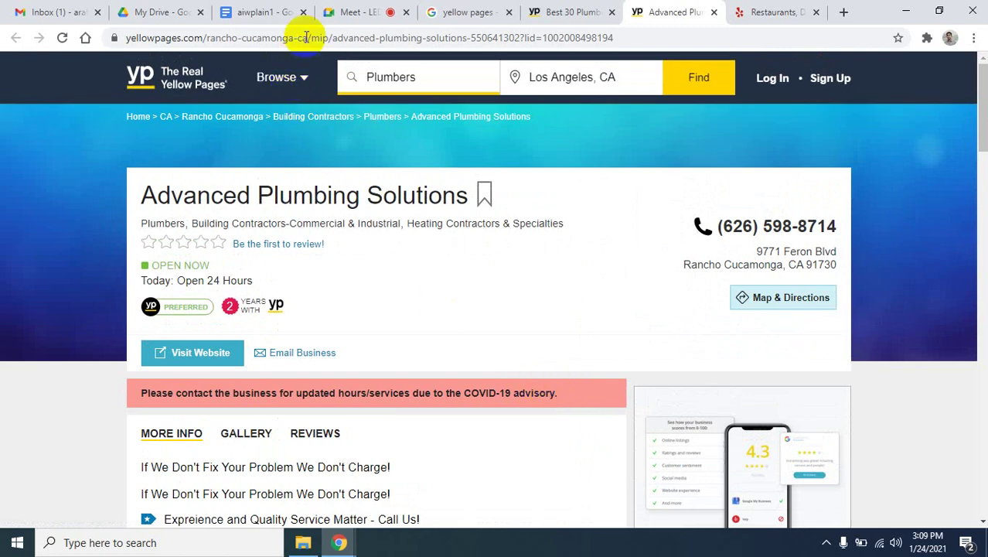
# - Close the aiwplain1 document tab and the Advanced Plumbing Solutions listing tab
pyautogui.click(303, 11)
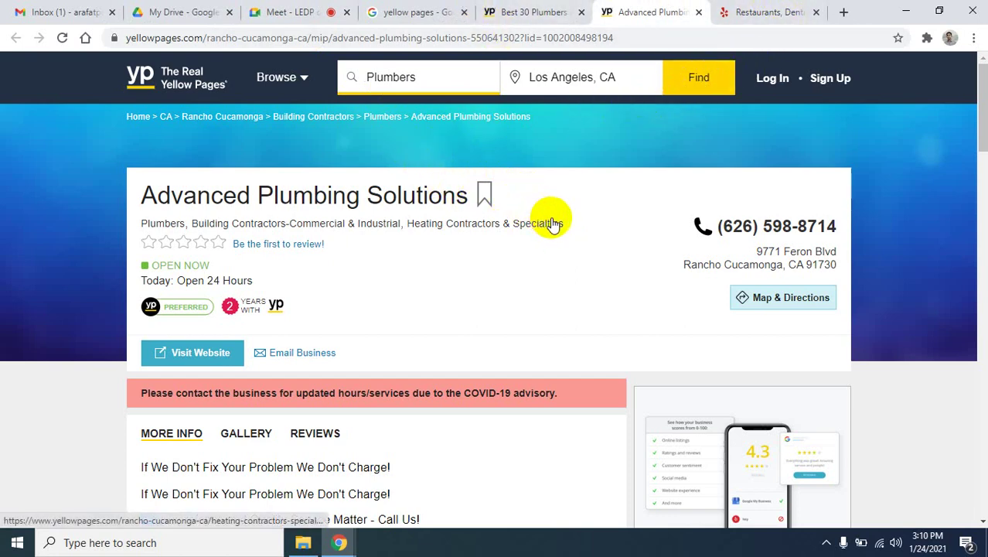
pyautogui.click(698, 13)
# - Try to load the site yellopagespider.com in a new browser tab, and reload it once
pyautogui.click(728, 13)
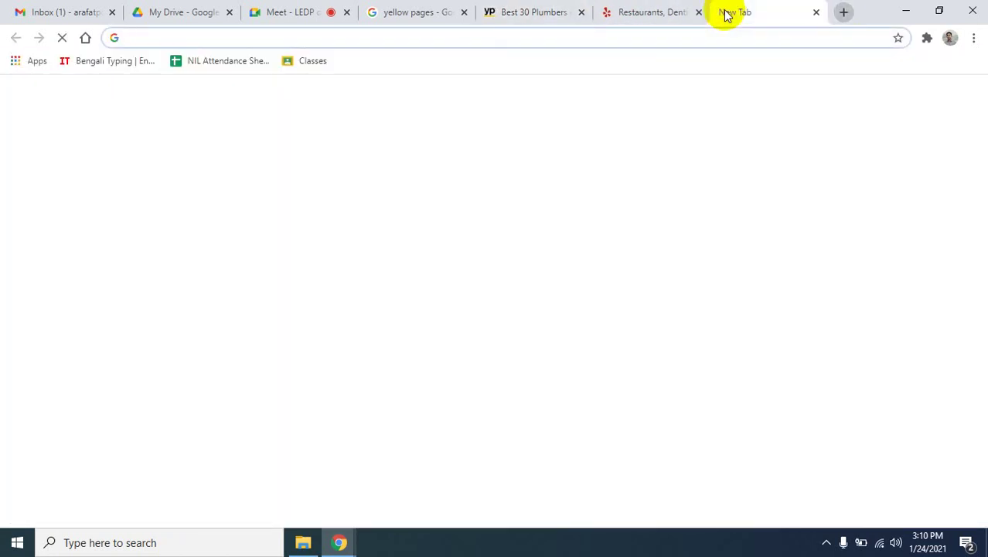
pyautogui.write('yello')
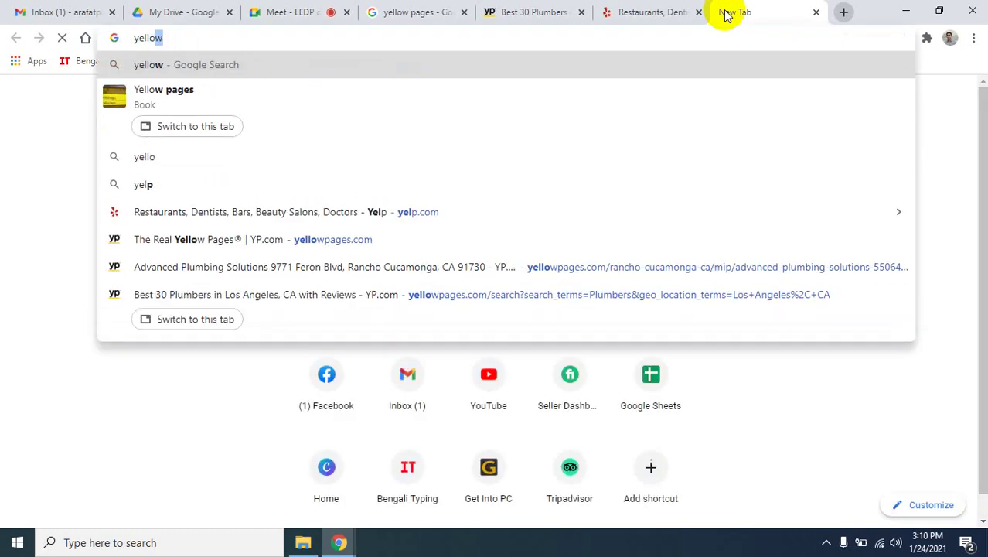
pyautogui.write('pag')
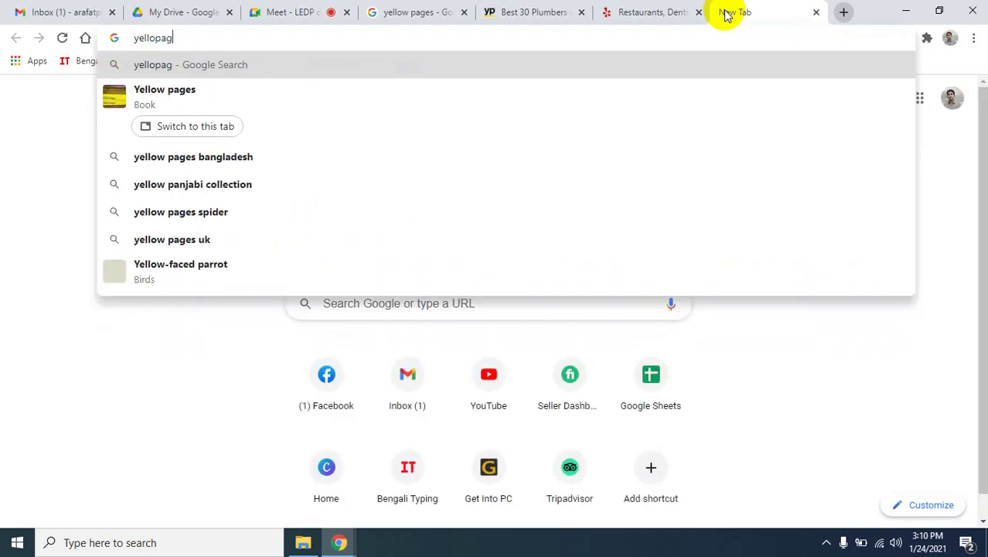
pyautogui.write('es')
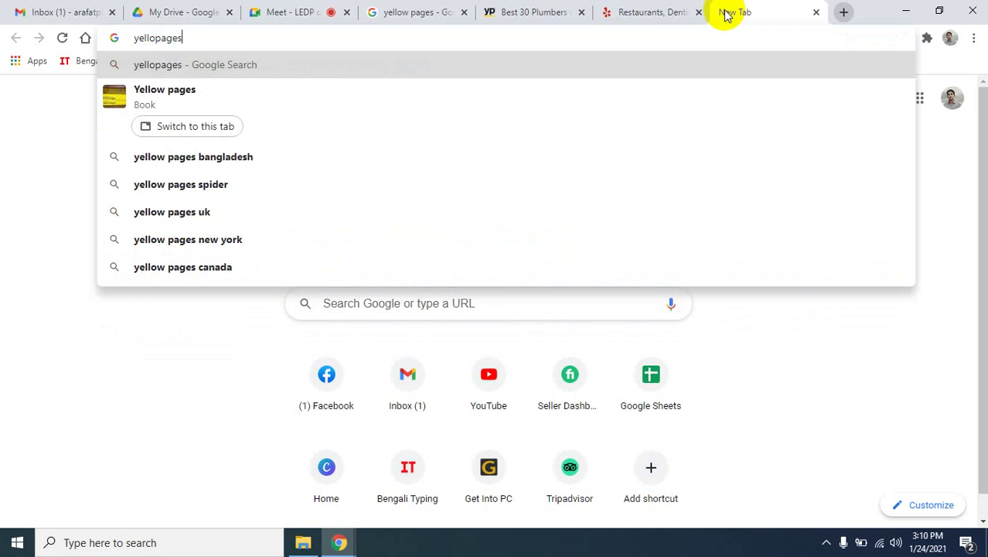
pyautogui.write('pider')
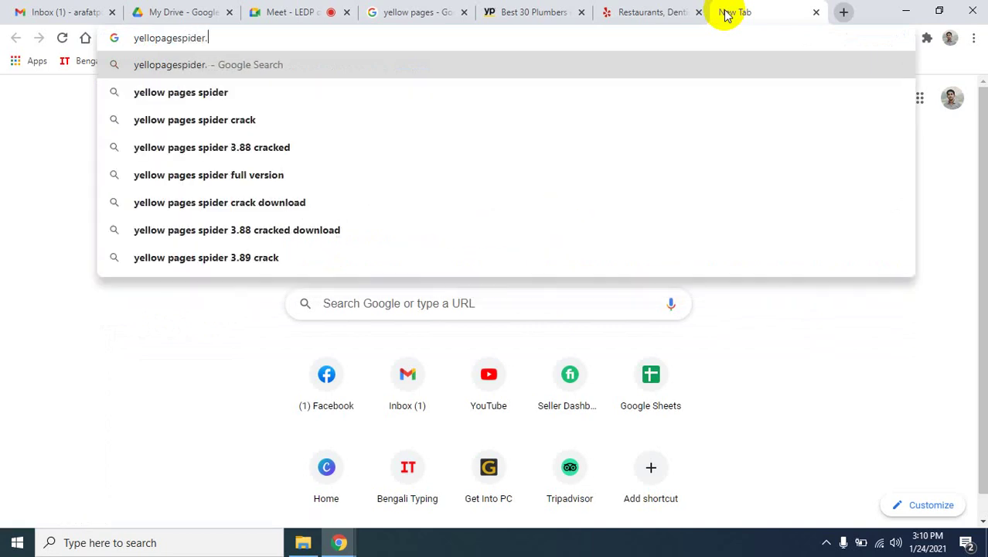
pyautogui.write('.com')
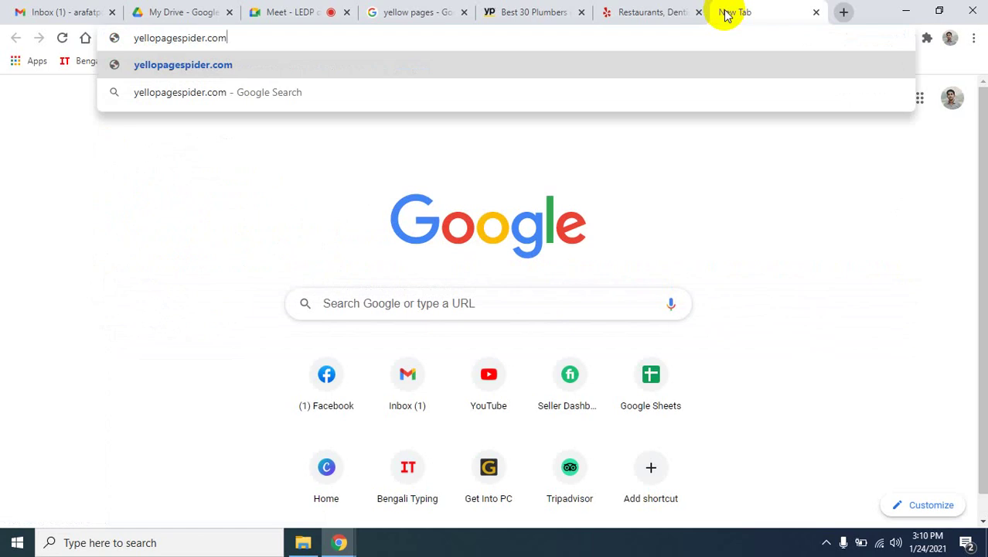
pyautogui.press('Return')
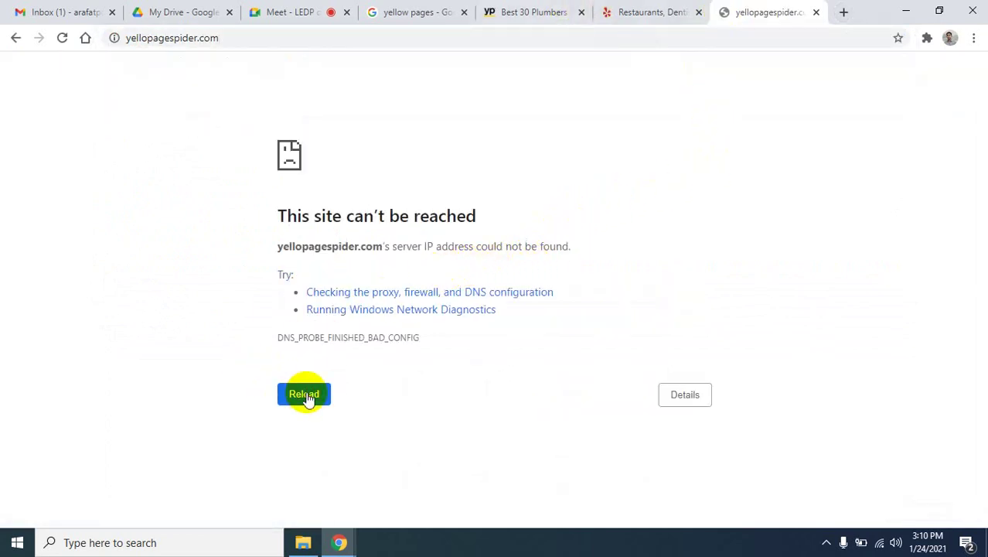
pyautogui.click(308, 398)
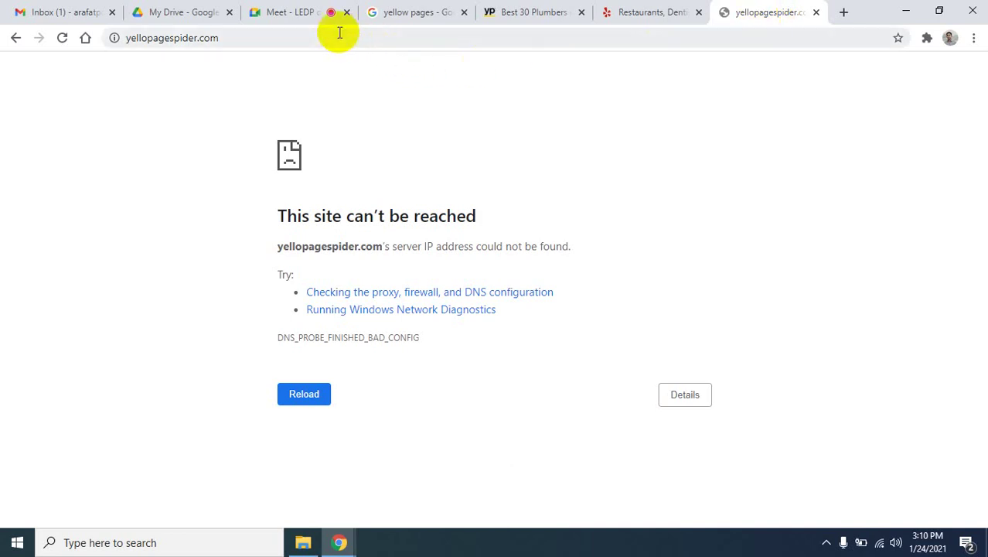
# - Shorten the failed web address and run the suggested Google search for yellow pages spider instead
pyautogui.click(267, 37)
pyautogui.click(266, 38)
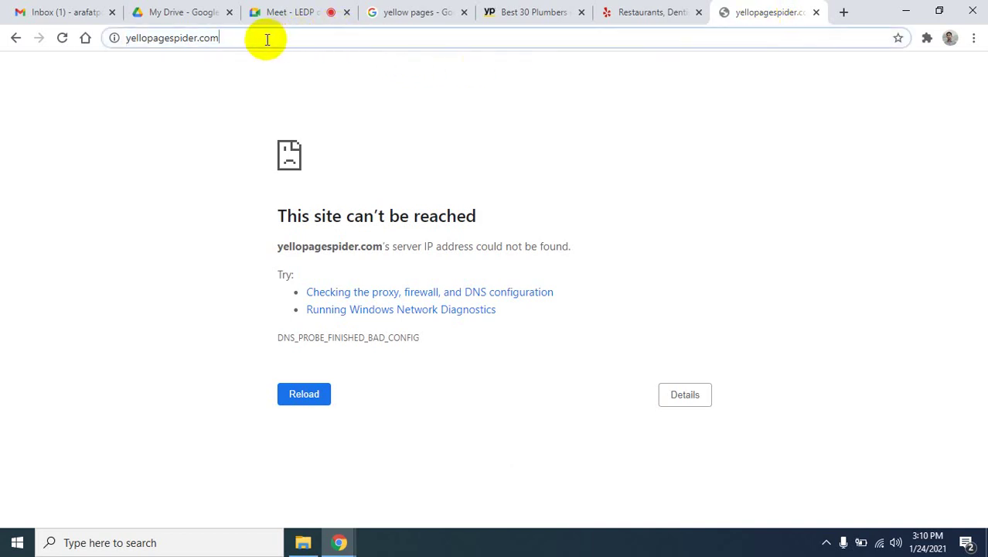
pyautogui.press('BackSpace')
pyautogui.press('BackSpace')
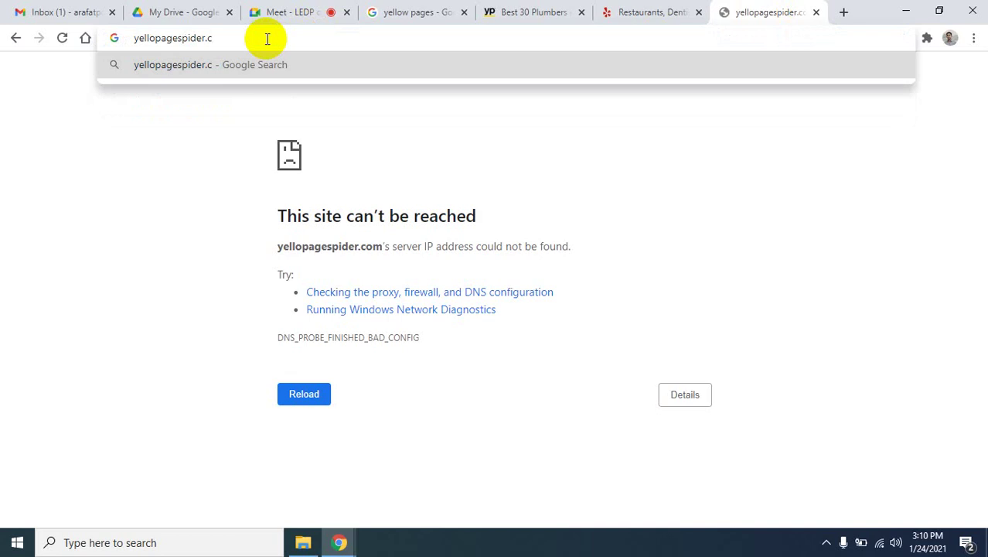
pyautogui.press('BackSpace')
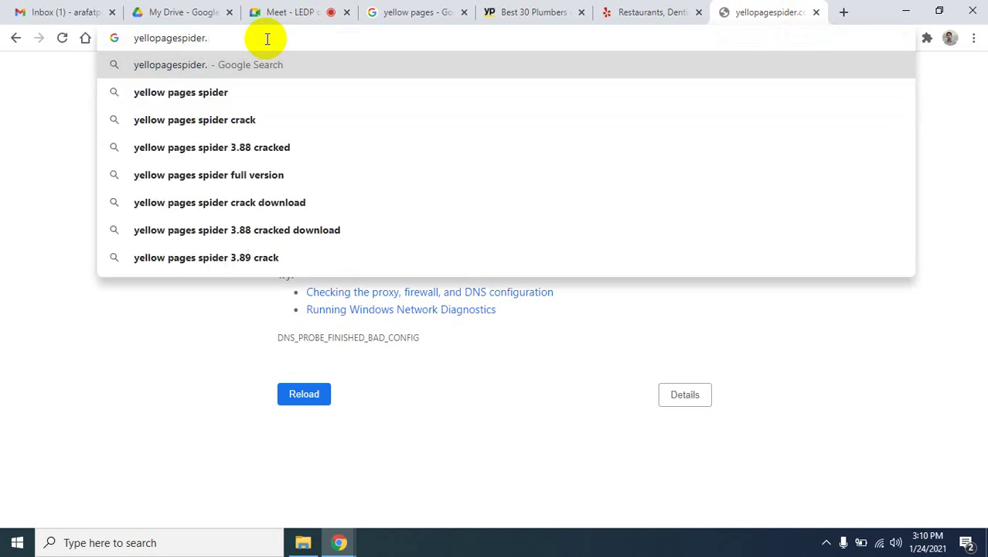
pyautogui.press('Down')
pyautogui.press('Return')
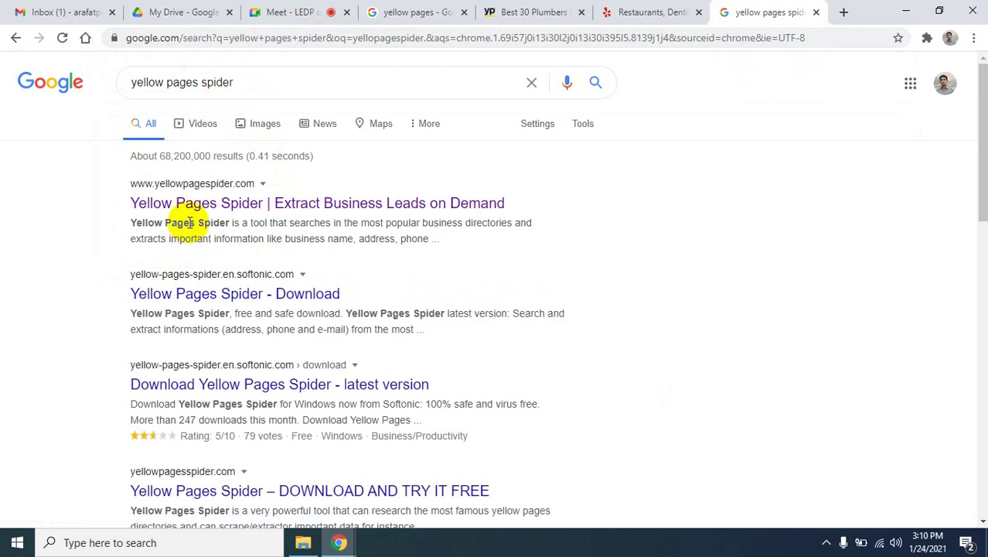
pyautogui.click(258, 205)
pyautogui.rightClick(258, 205)
pyautogui.click(272, 214)
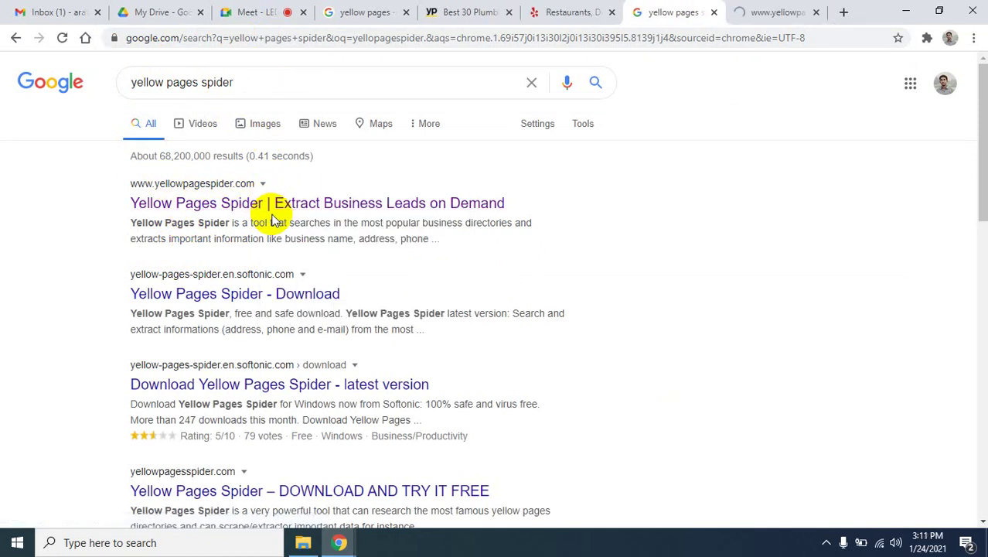
pyautogui.click(762, 7)
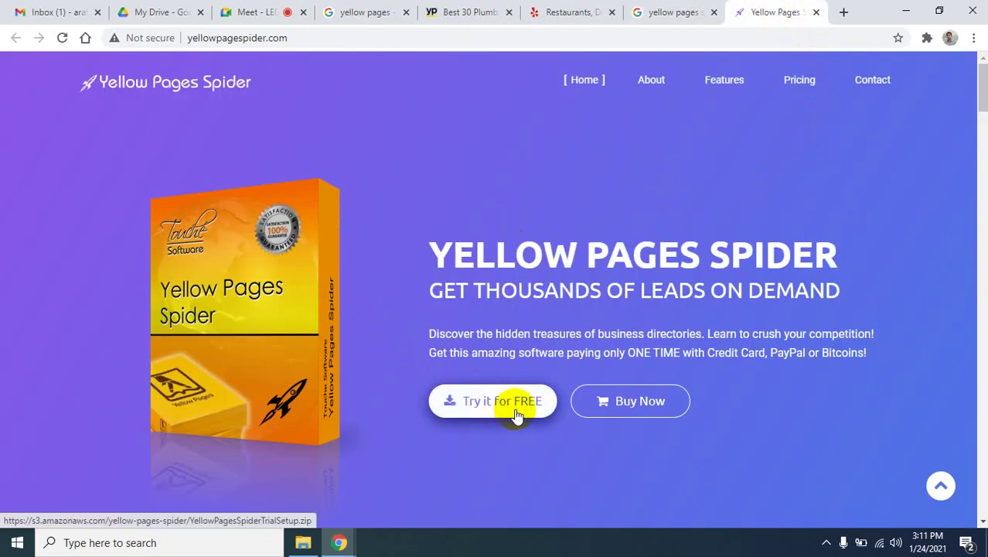
# - Copy the yellowpagespider.com address and send it to everyone in the Google Meet class chat
pyautogui.click(247, 12)
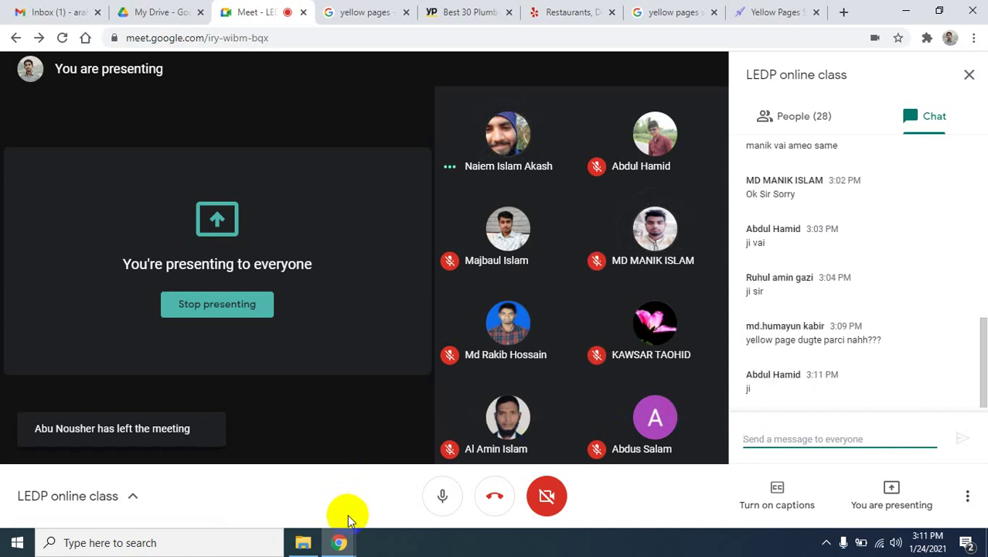
pyautogui.click(762, 11)
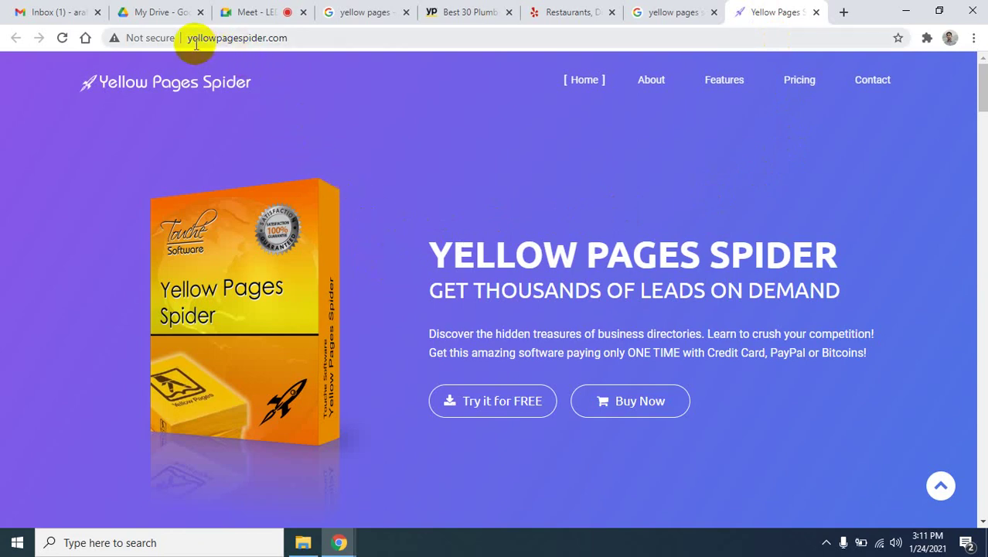
pyautogui.click(303, 37)
pyautogui.hotkey('ctrl', 'c')
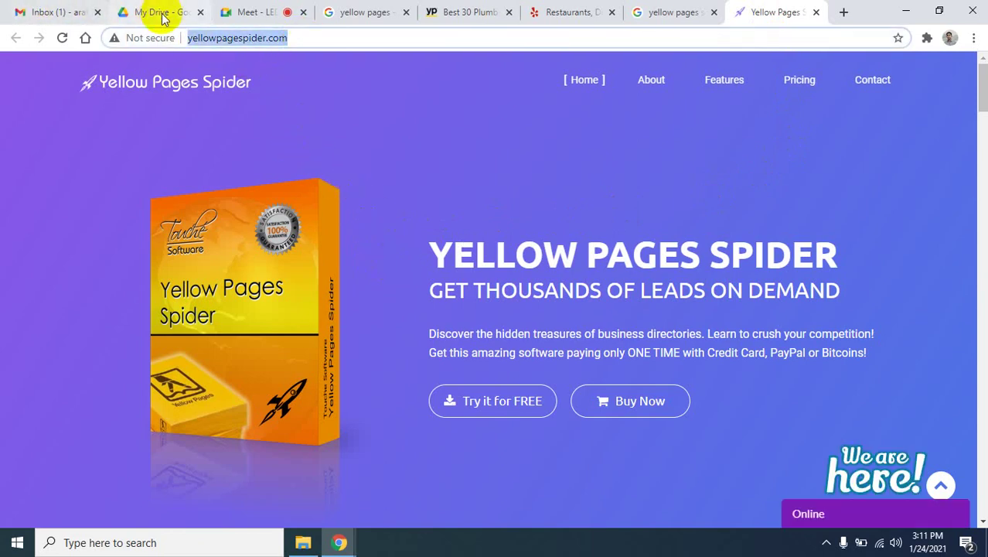
pyautogui.click(255, 13)
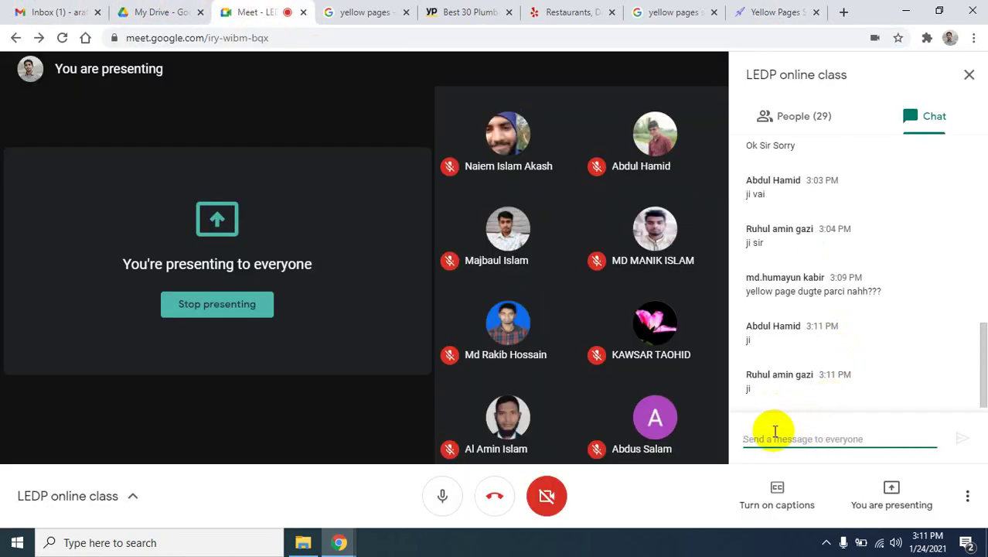
pyautogui.hotkey('ctrl', 'v')
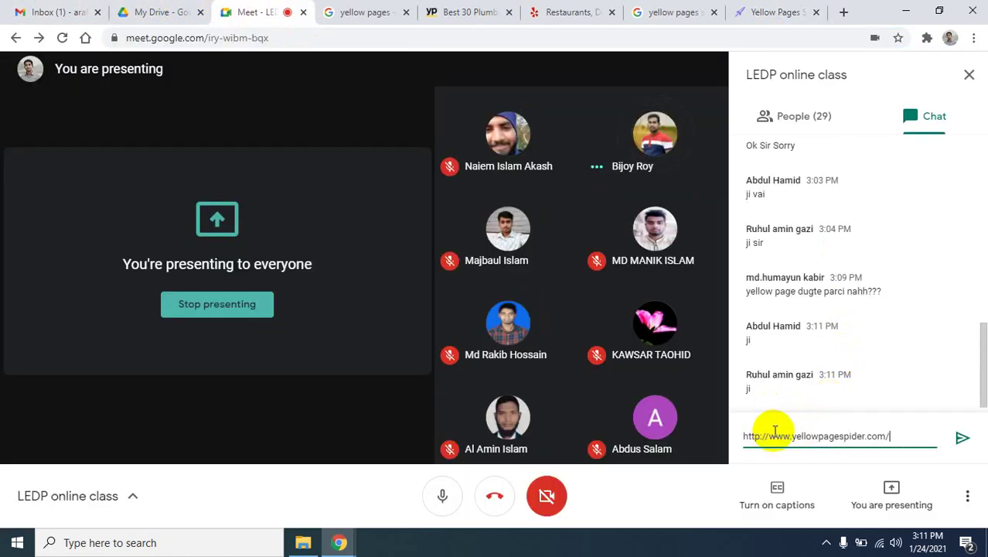
pyautogui.press('Return')
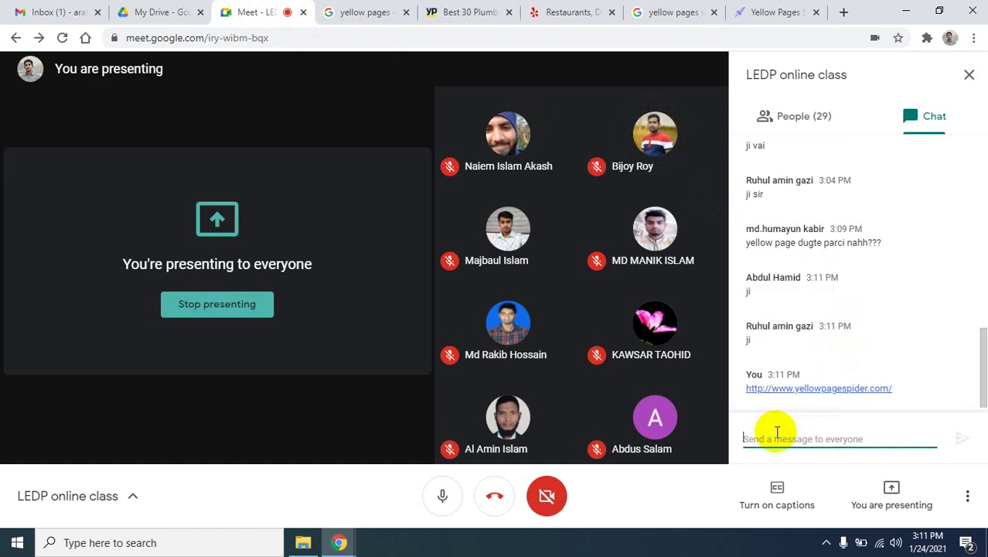
# - Download the free trial of Yellow Pages Spider from its website
pyautogui.click(783, 13)
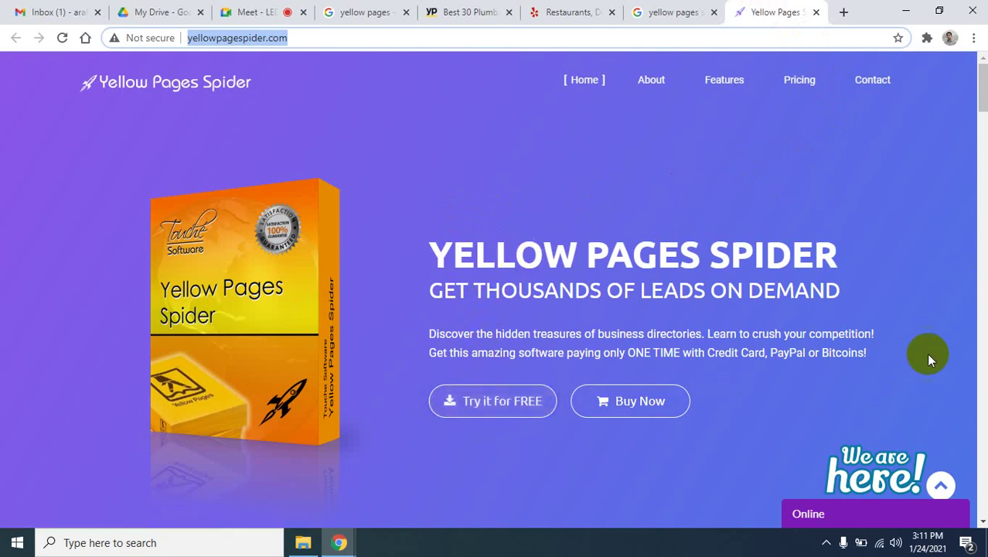
pyautogui.scroll(-3, 692, 296)
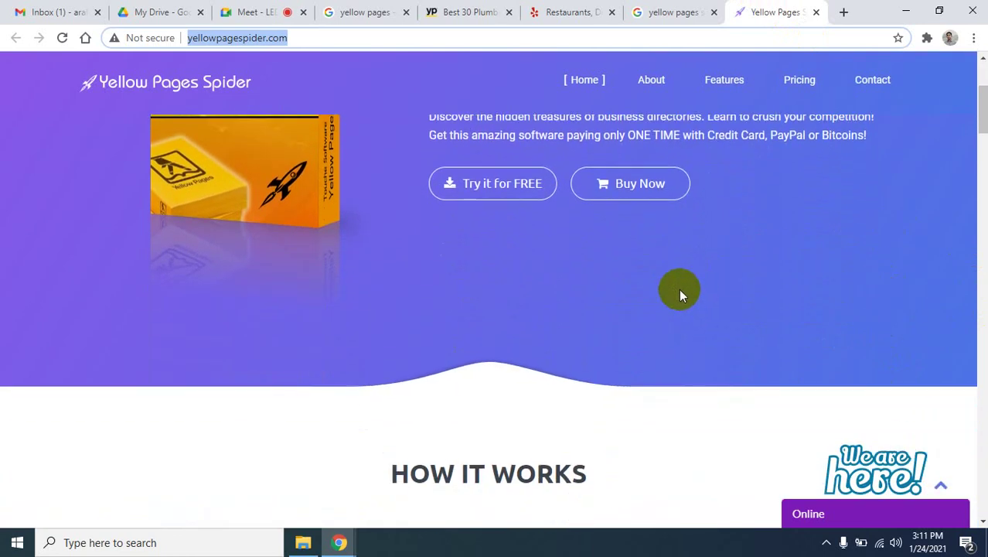
pyautogui.scroll(2, 678, 289)
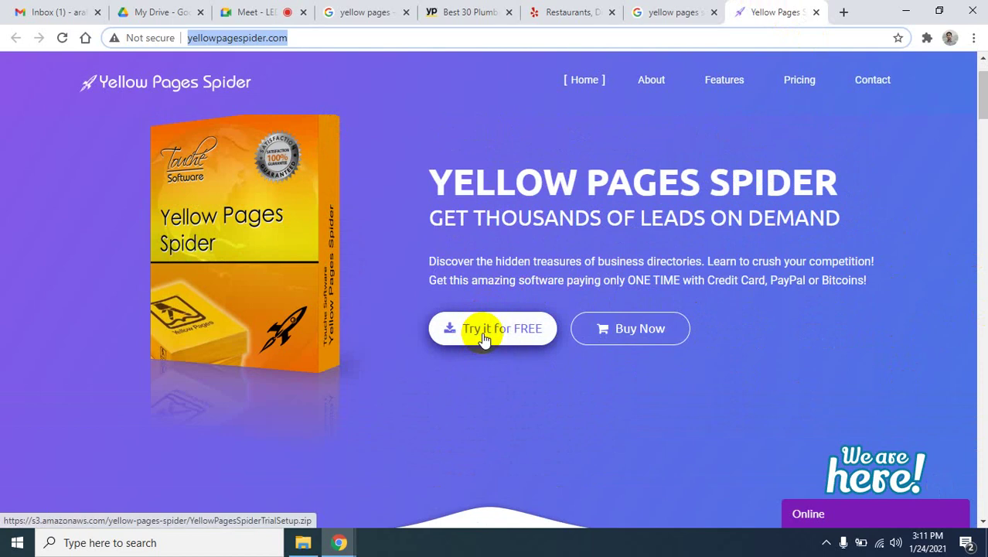
pyautogui.click(484, 341)
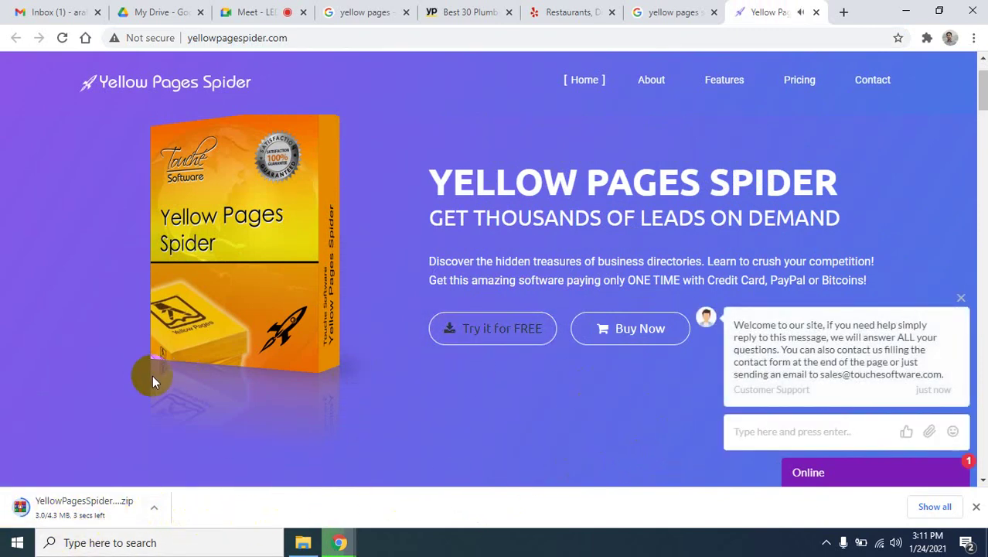
# - Close the Yellow Pages Spider website tab and show the Downloads folder in File Explorer
pyautogui.click(816, 12)
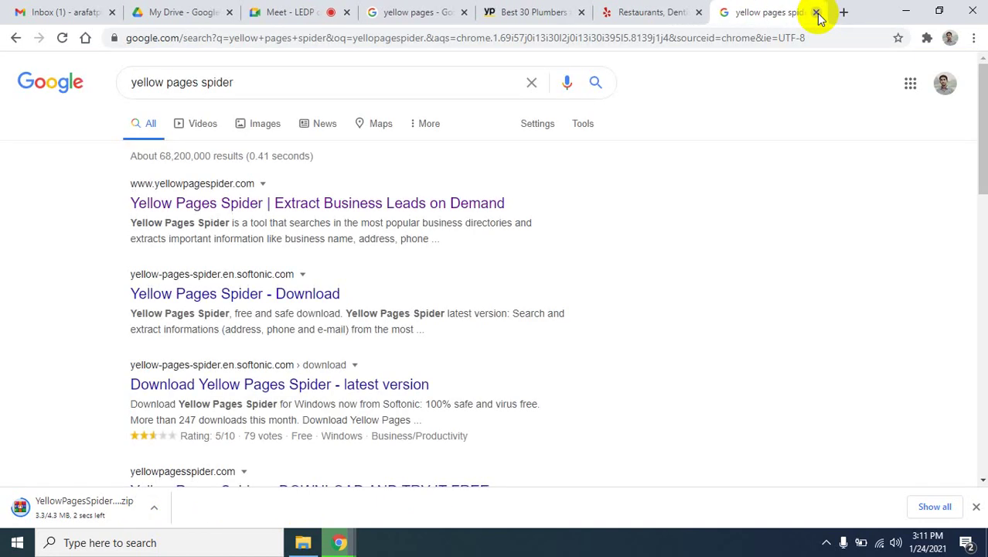
pyautogui.click(905, 11)
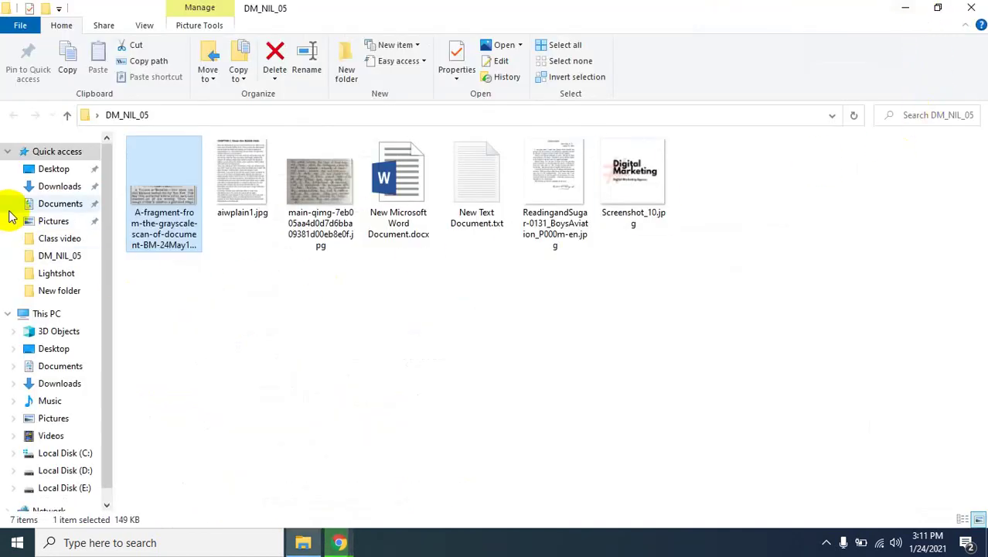
pyautogui.click(60, 187)
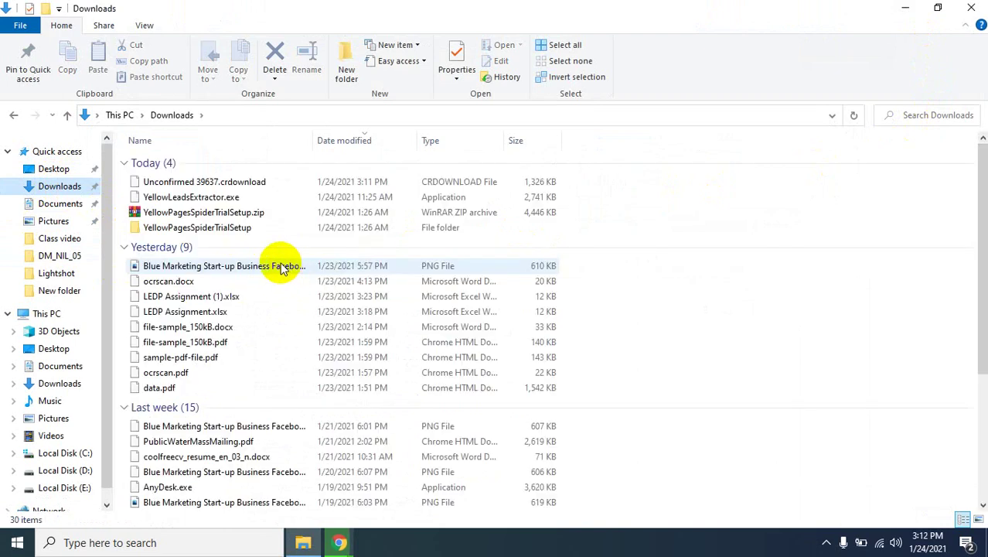
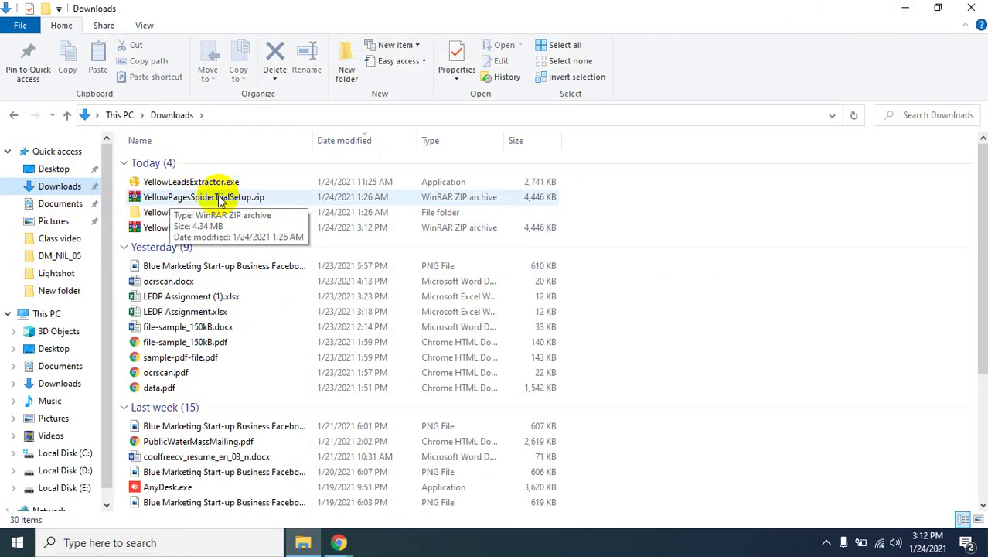
# - Switch back to Chrome and check the participants and chat in the Google Meet class
pyautogui.moveTo(350, 546)
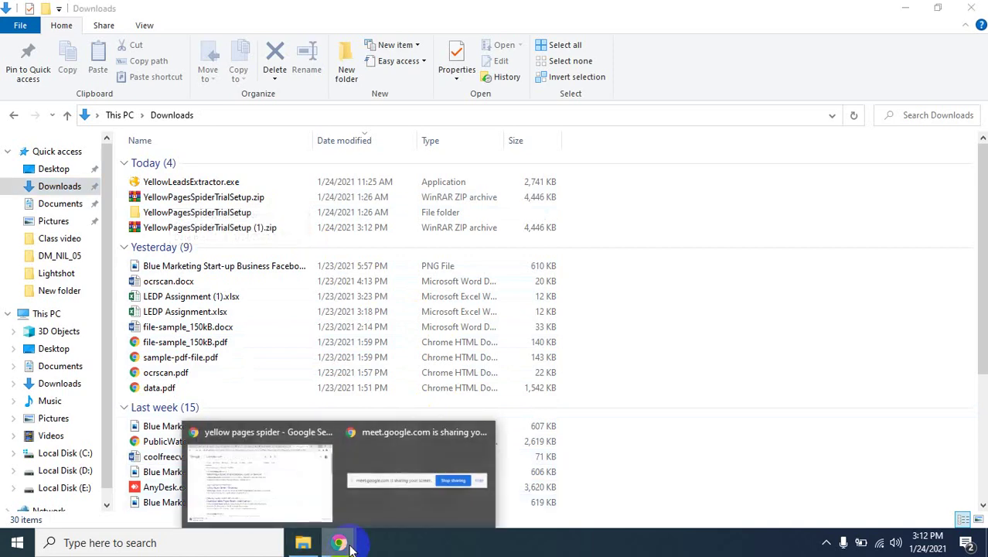
pyautogui.click(264, 489)
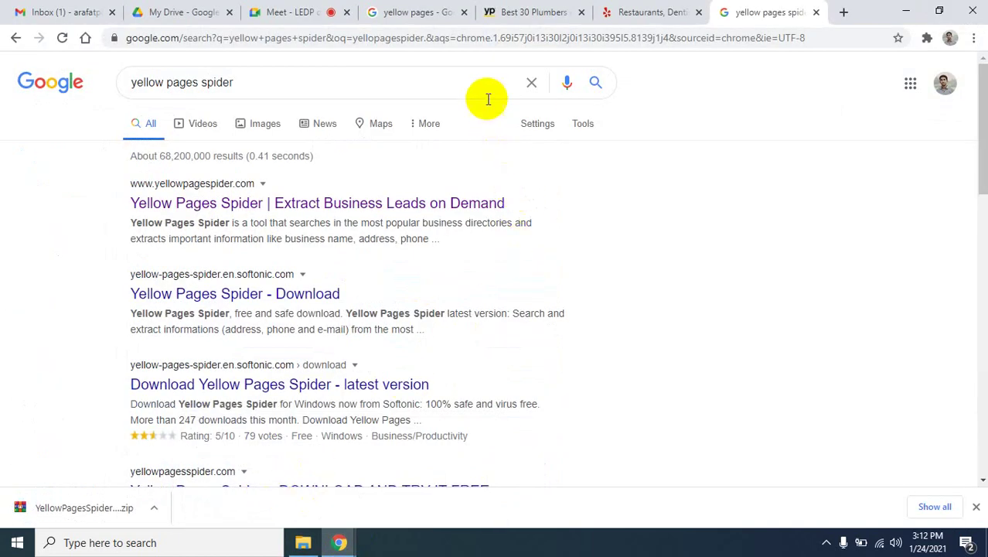
pyautogui.click(287, 11)
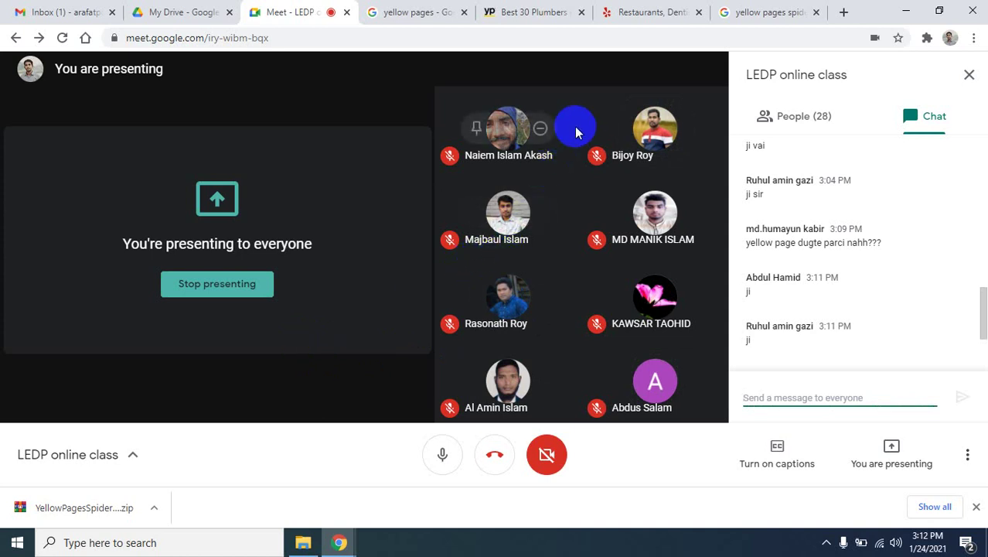
pyautogui.moveTo(683, 140)
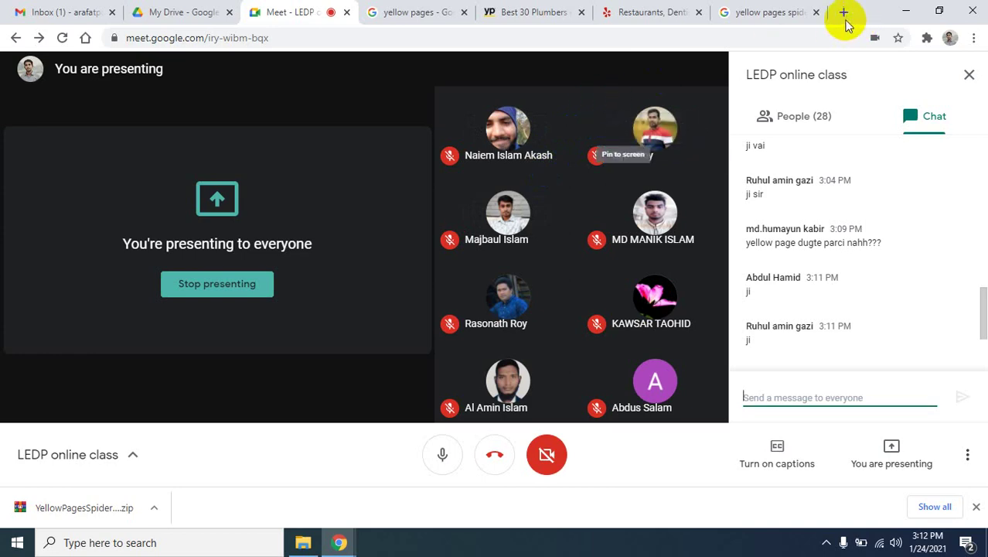
pyautogui.moveTo(302, 541)
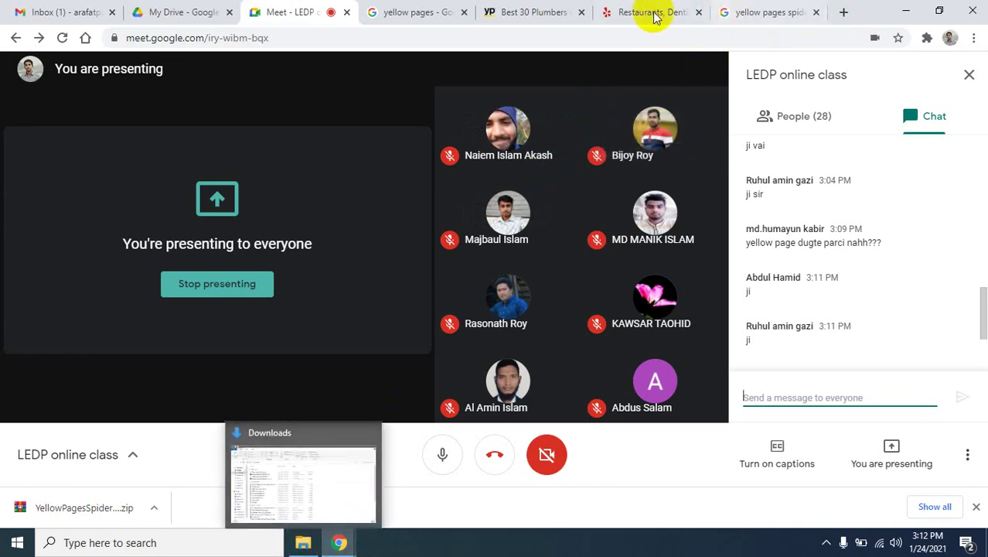
# - Return to the Downloads folder in File Explorer, select YellowPagesSpiderTrialSetup.zip and enlarge the file view to big icons
pyautogui.click(302, 543)
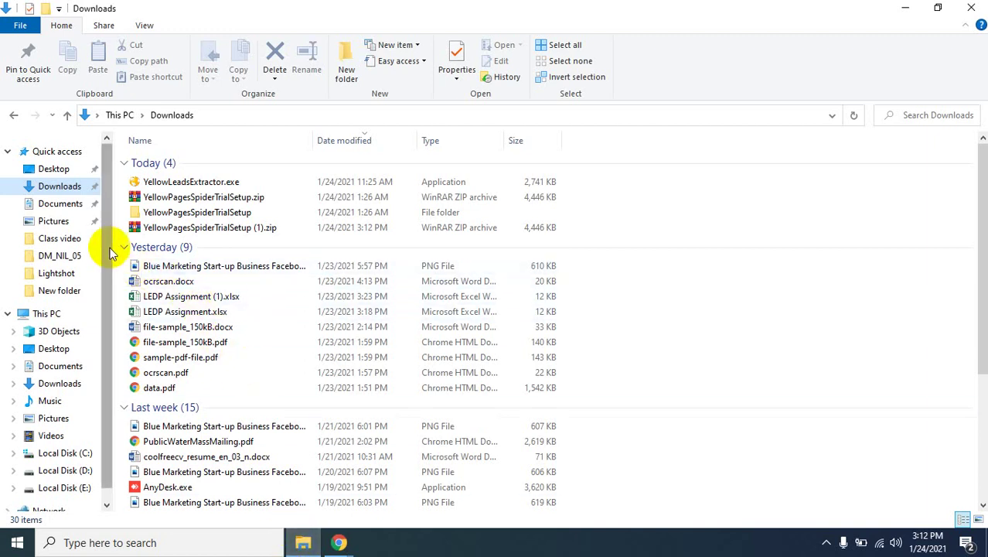
pyautogui.click(182, 200)
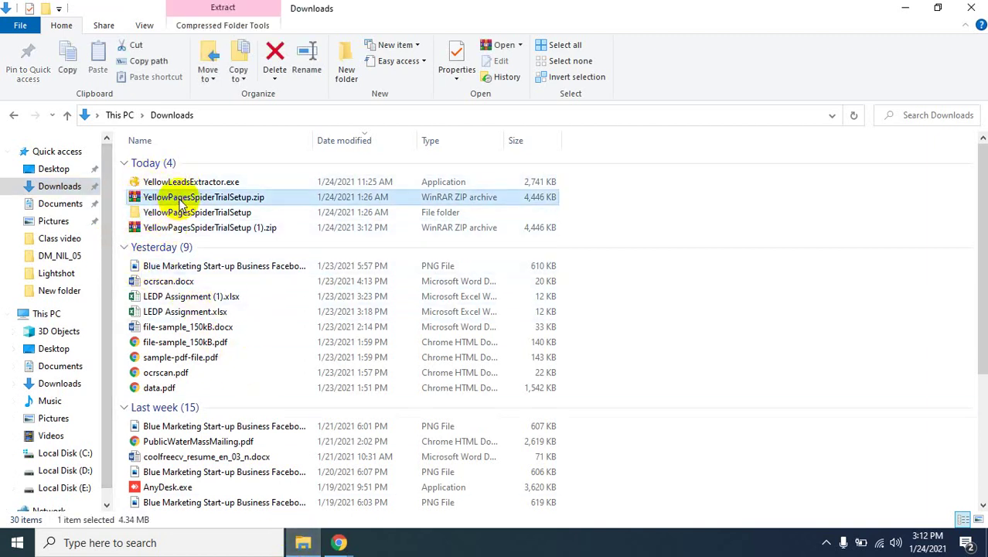
pyautogui.keyDown('ctrl'); pyautogui.scroll(3, 182, 199); pyautogui.keyUp('ctrl')
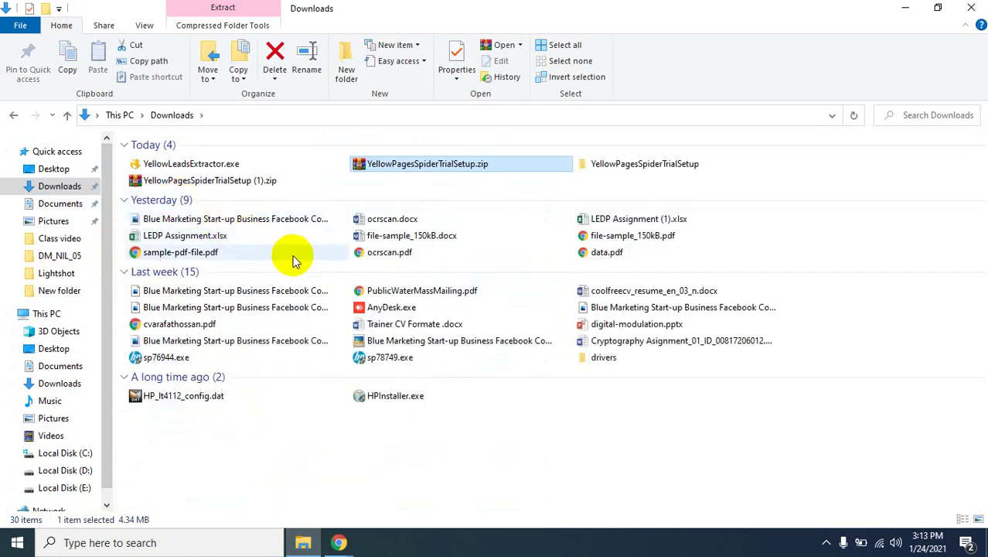
pyautogui.keyDown('ctrl'); pyautogui.scroll(2, 294, 259); pyautogui.keyUp('ctrl')
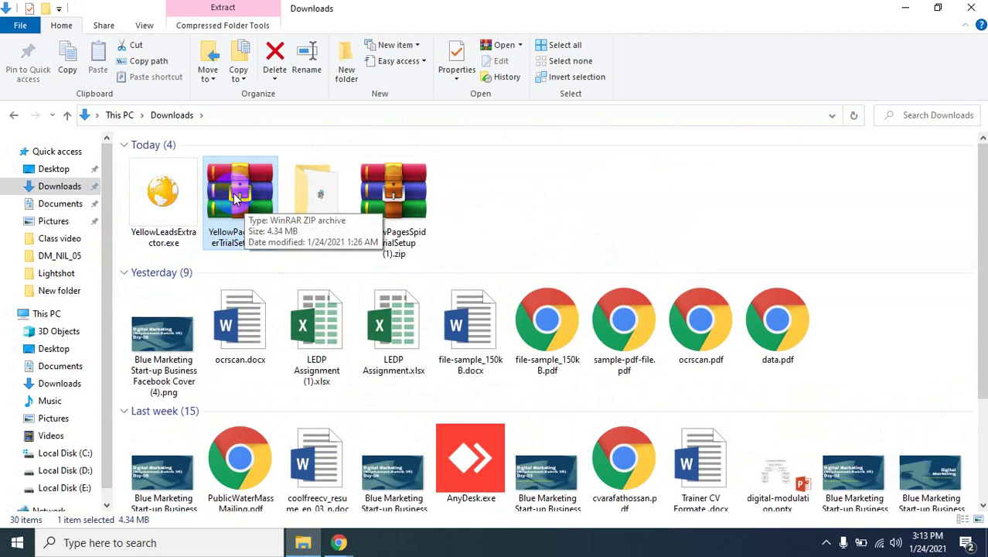
# - Extract YellowPagesSpiderTrialSetup.zip into the YellowPagesSpiderTrialSetup folder, replacing the existing exe file
pyautogui.rightClick(234, 195)
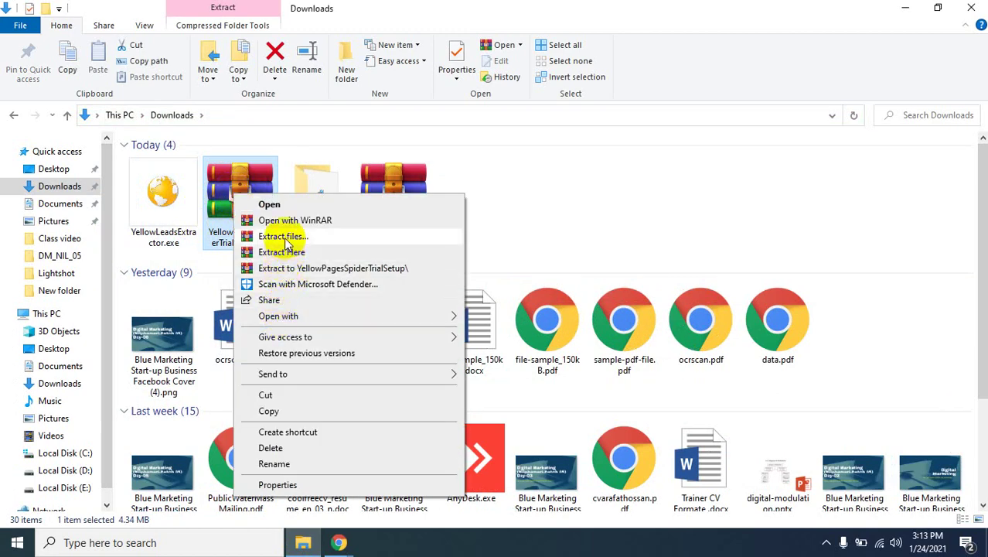
pyautogui.click(376, 268)
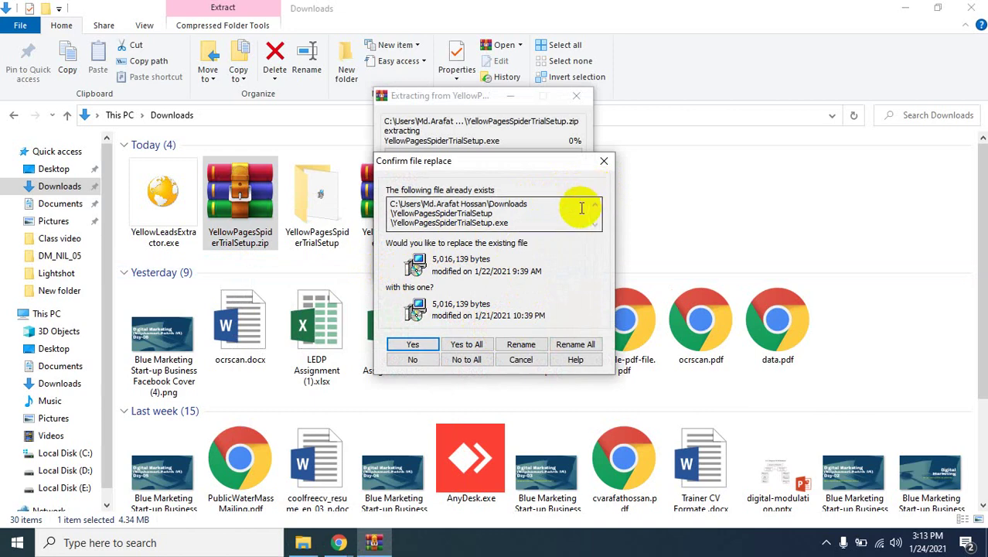
pyautogui.click(416, 345)
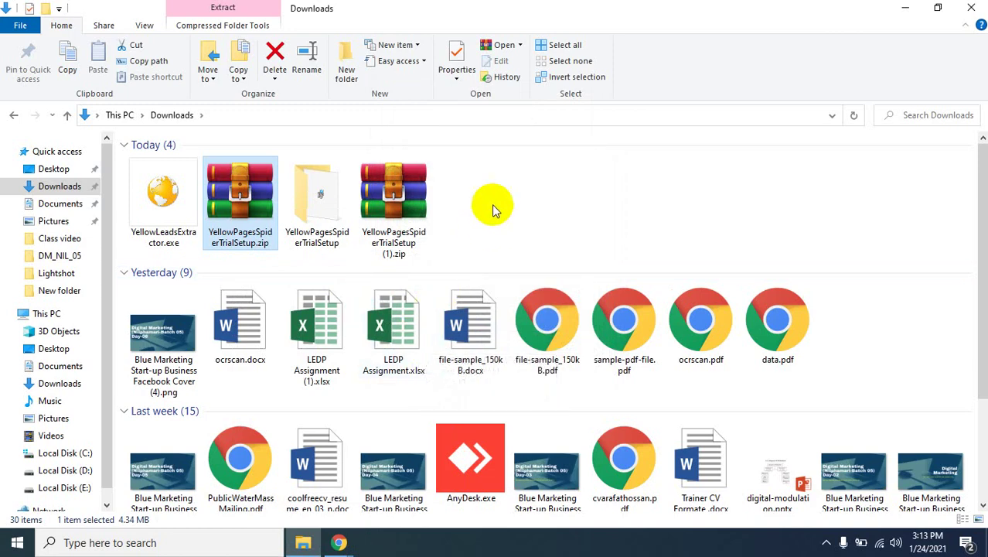
# - Open the extracted YellowPagesSpiderTrialSetup folder and launch the YellowPagesSpiderTrialSetup.exe installer
pyautogui.doubleClick(319, 203)
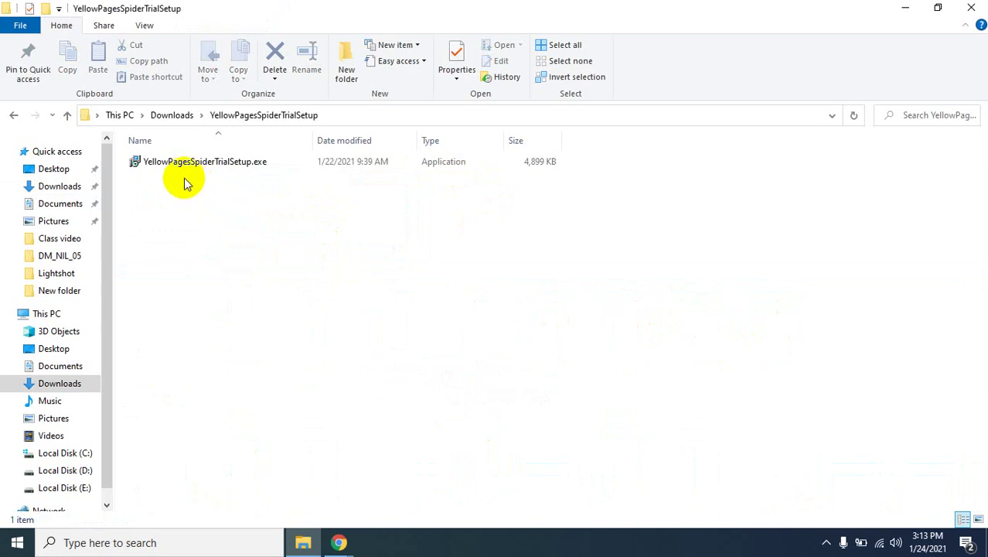
pyautogui.click(272, 169)
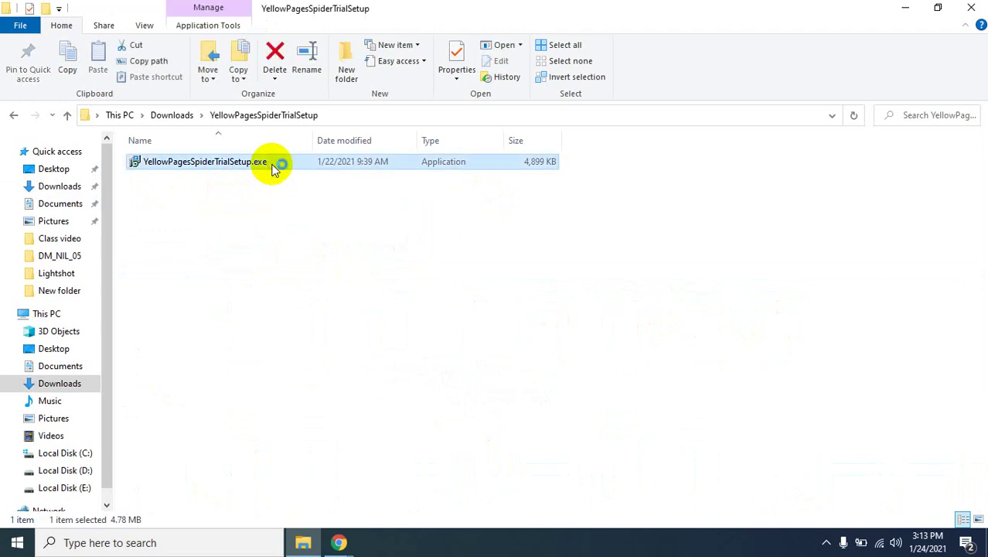
pyautogui.doubleClick(272, 169)
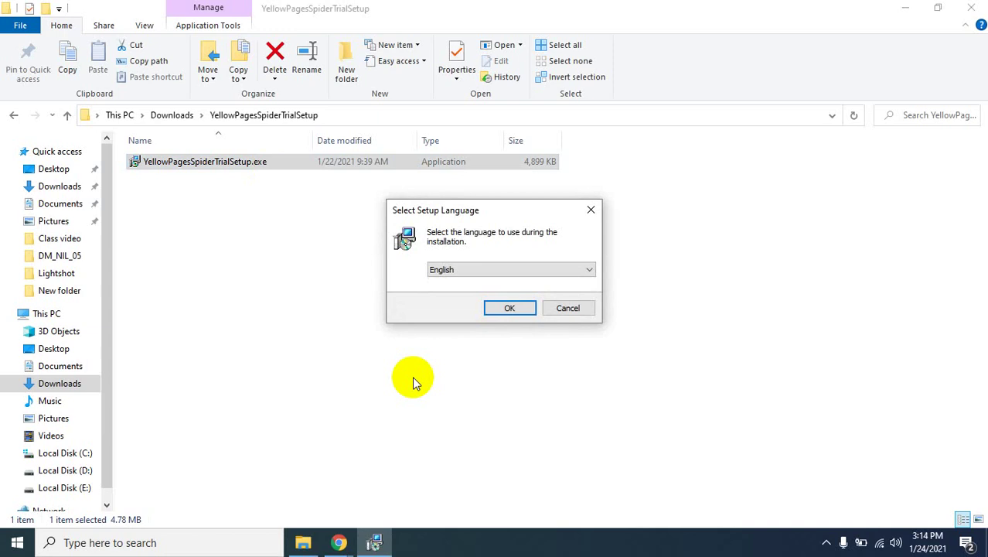
# - Install Yellow Pages Spider Trial in English with a desktop shortcut, launch it from the finished setup and minimize the File Explorer window
pyautogui.click(505, 310)
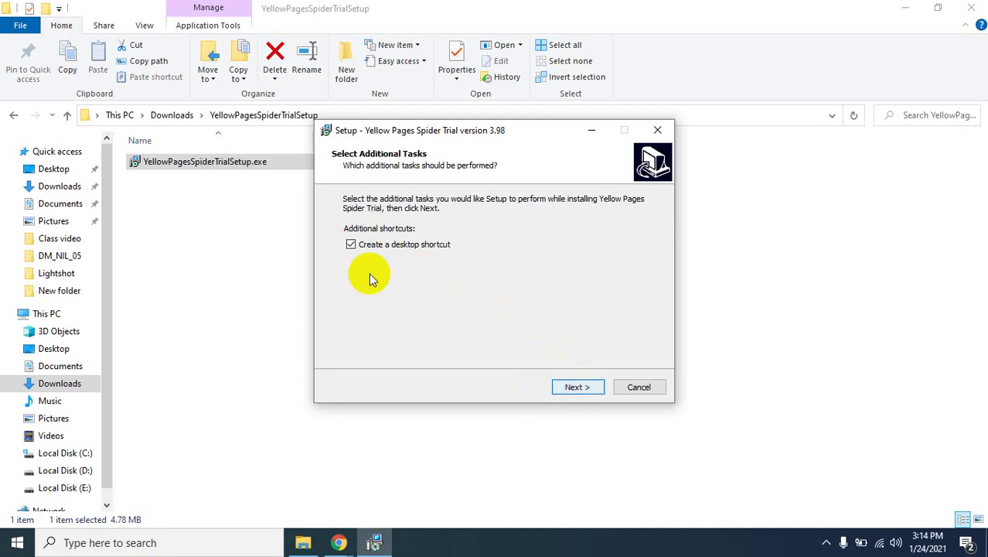
pyautogui.click(565, 389)
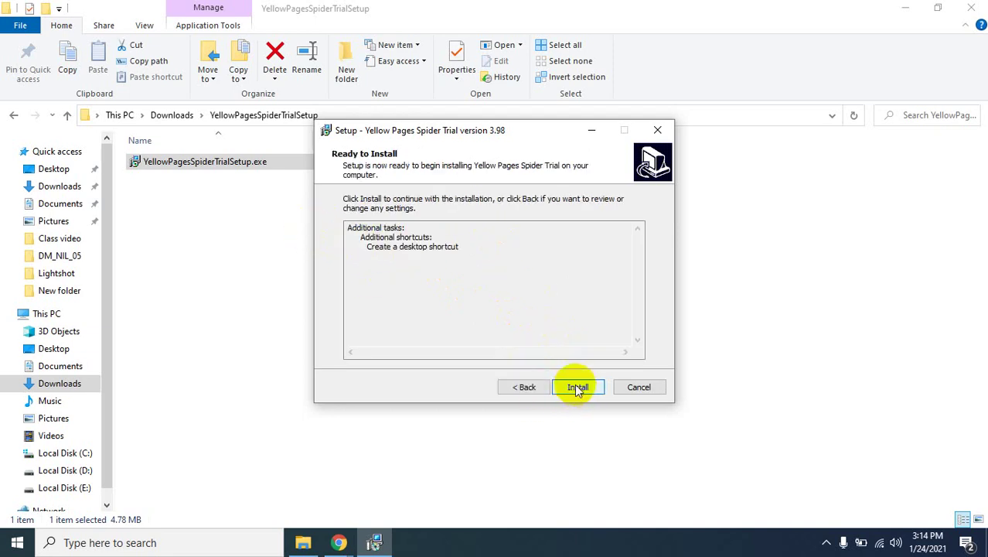
pyautogui.click(578, 388)
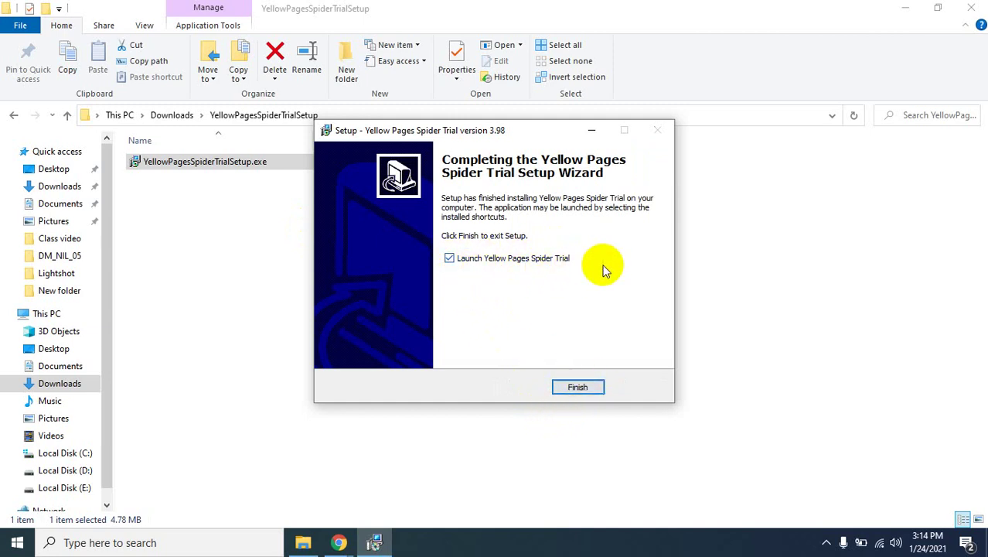
pyautogui.click(574, 389)
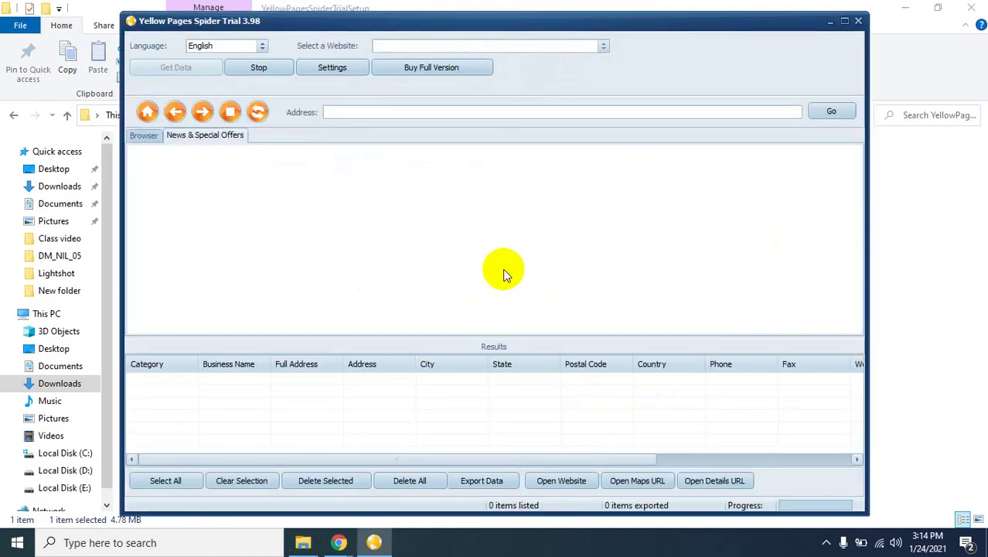
pyautogui.click(908, 17)
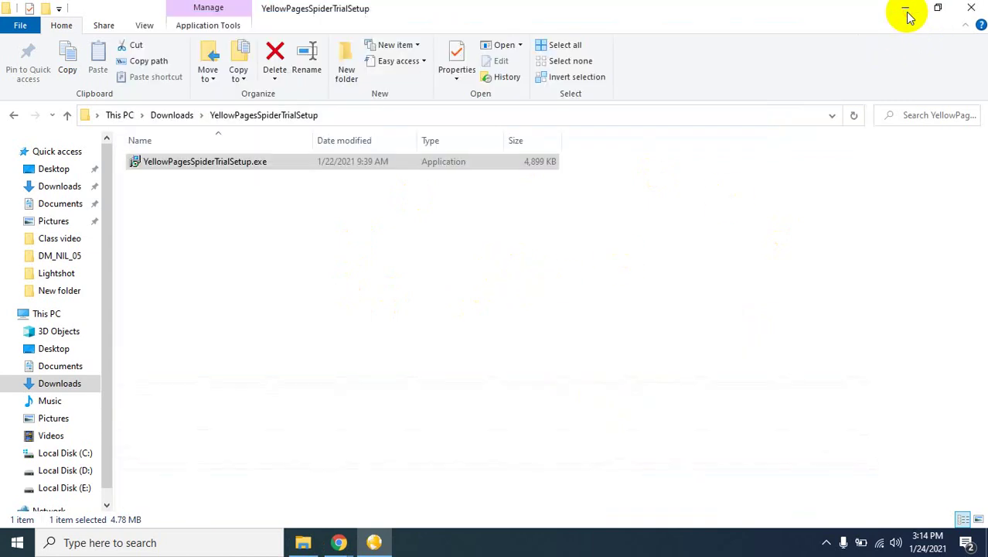
pyautogui.click(906, 11)
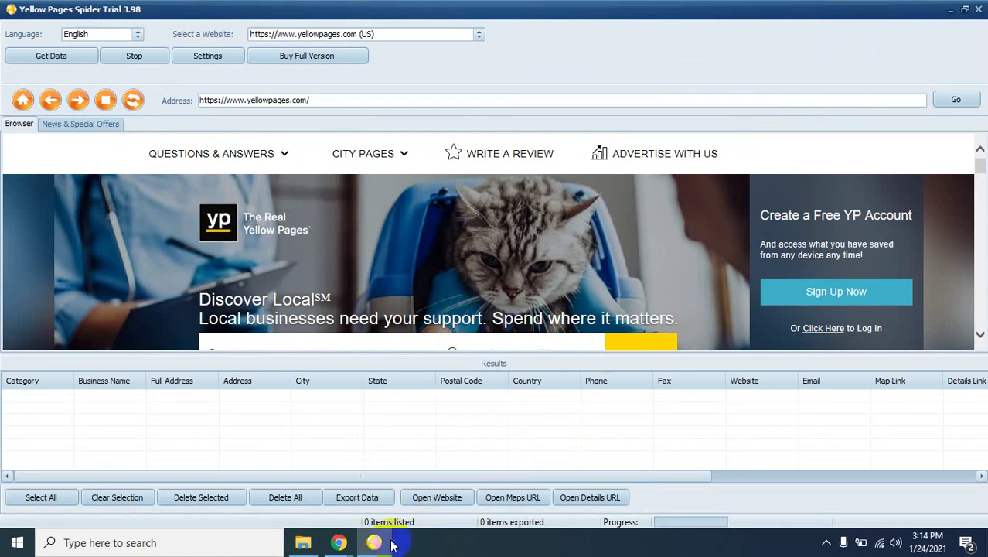
# - Switch to Chrome and take the Yellow Pages plumber results tab back to the yellowpages.com home page
pyautogui.click(342, 544)
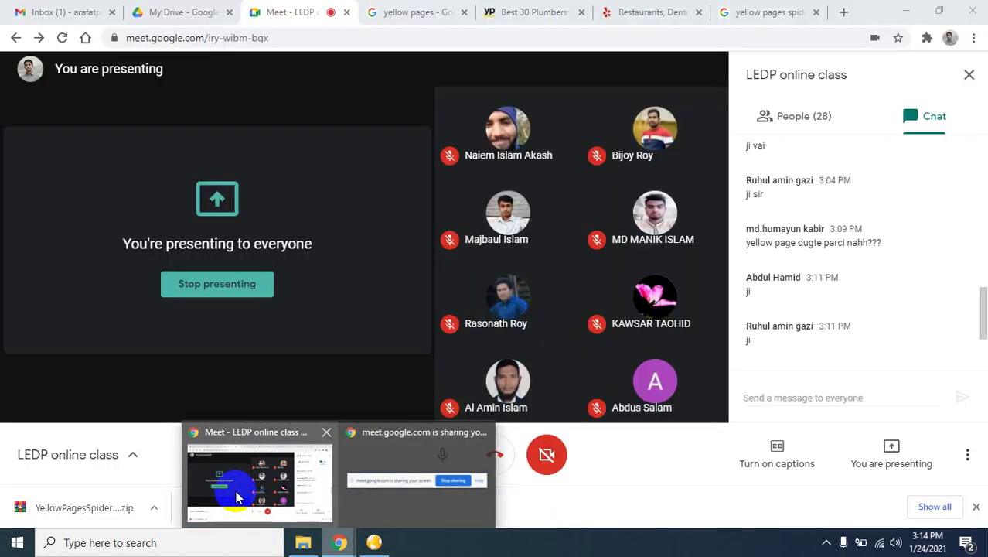
pyautogui.click(235, 490)
pyautogui.click(528, 11)
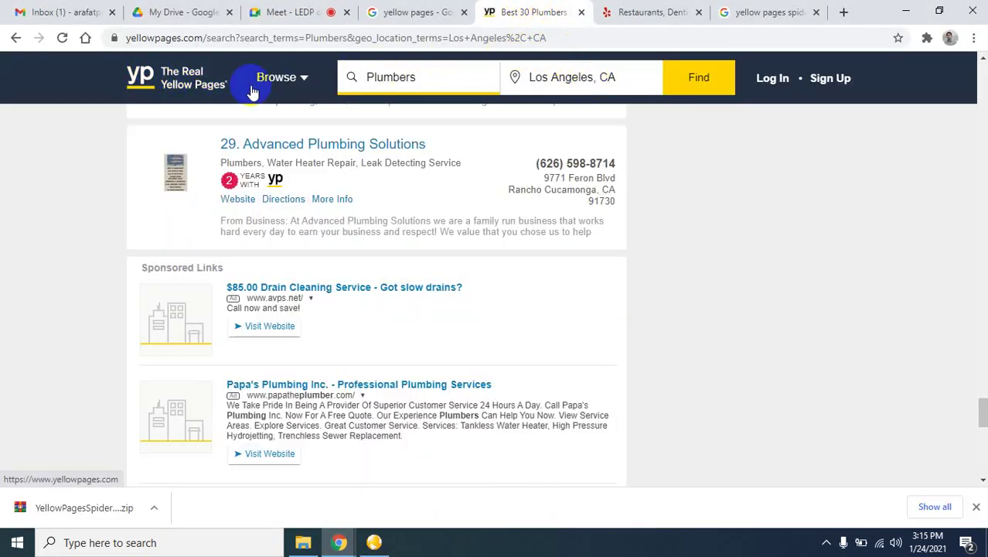
pyautogui.scroll(6, 600, 137)
pyautogui.scroll(20, 505, 198)
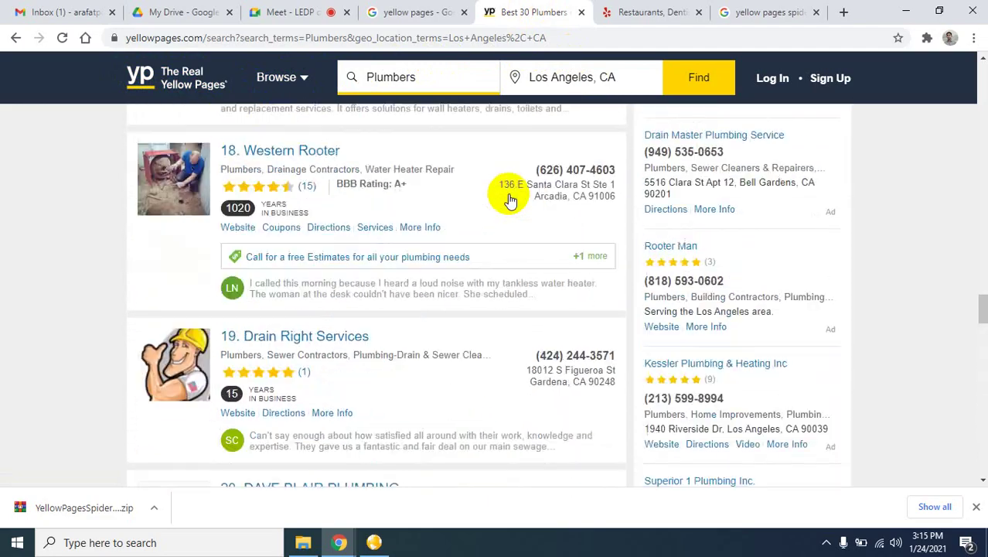
pyautogui.scroll(20, 504, 200)
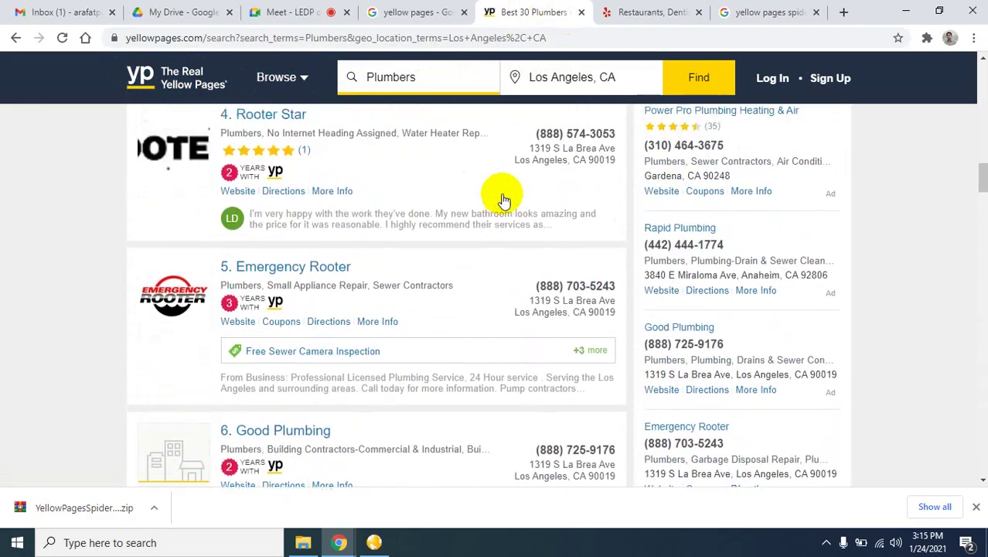
pyautogui.scroll(3, 504, 200)
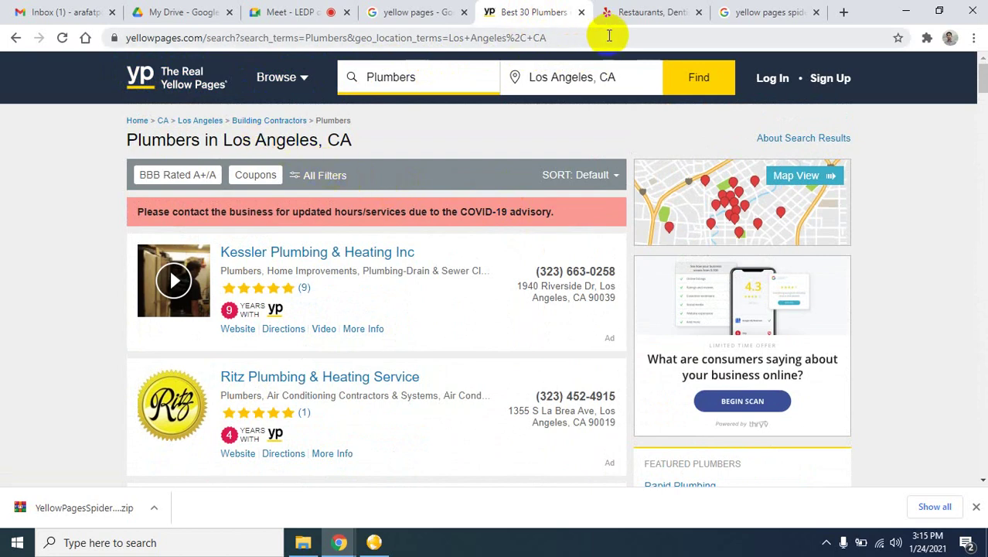
pyautogui.moveTo(564, 35); pyautogui.dragTo(209, 74)
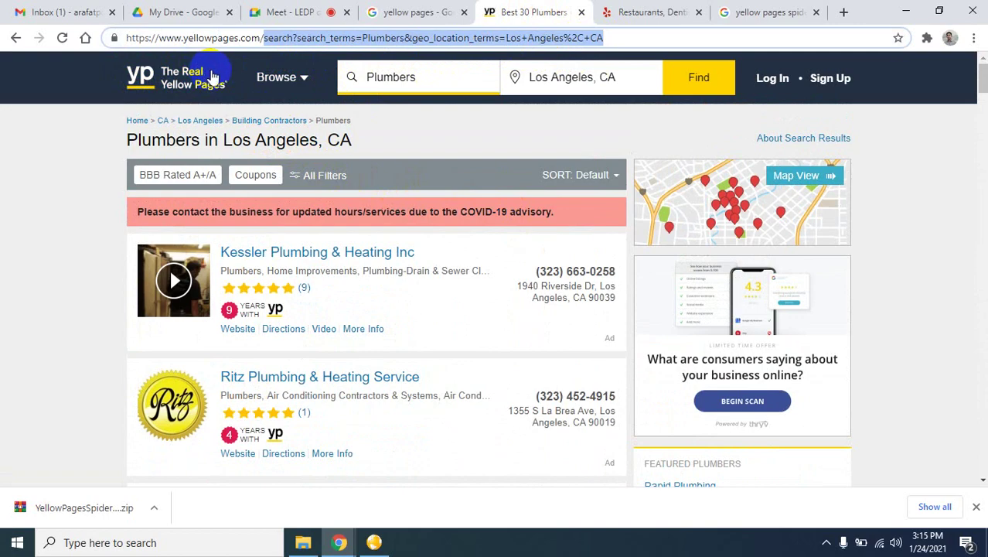
pyautogui.press('BackSpace')
pyautogui.press('Return')
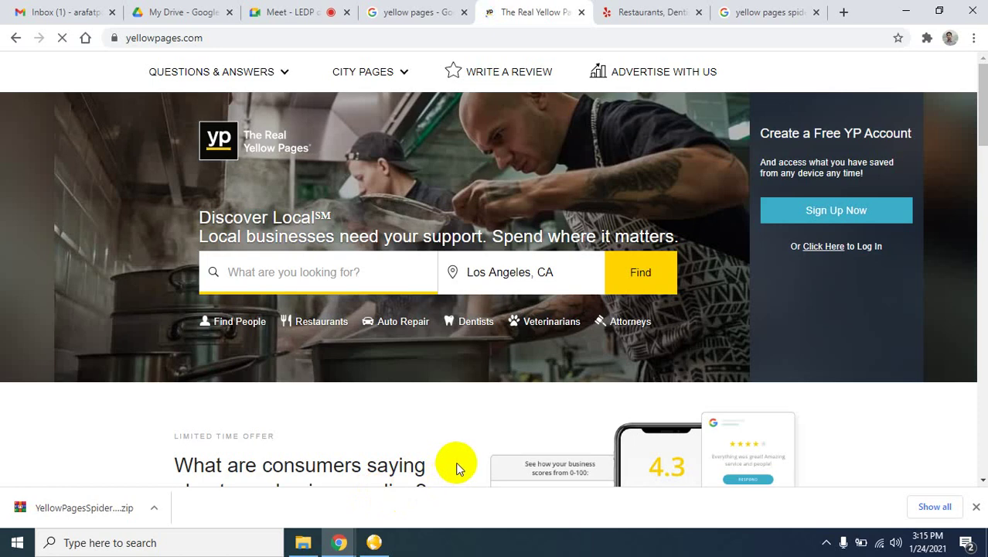
# - Show the suggestions for the search term and the location on the Yellow Pages home page
pyautogui.click(263, 274)
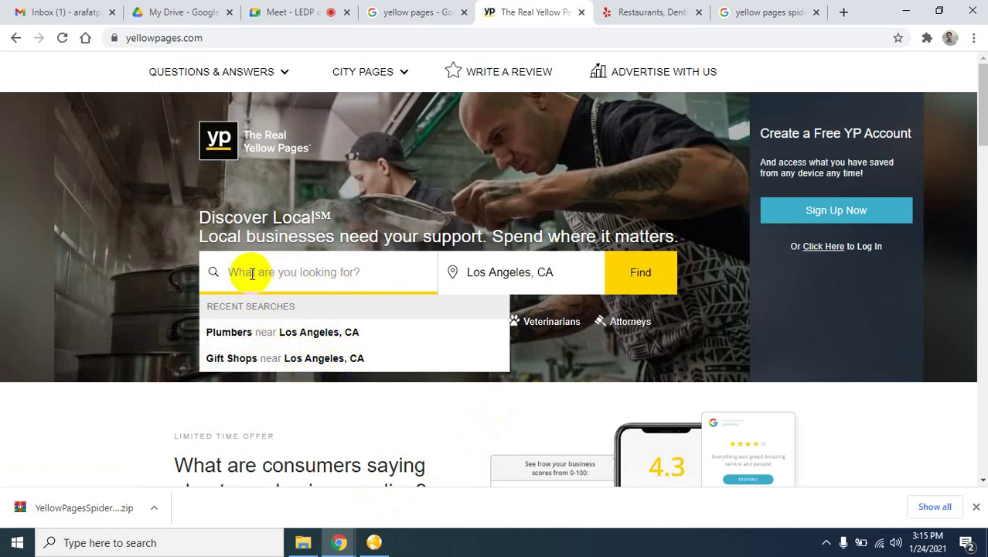
pyautogui.click(283, 271)
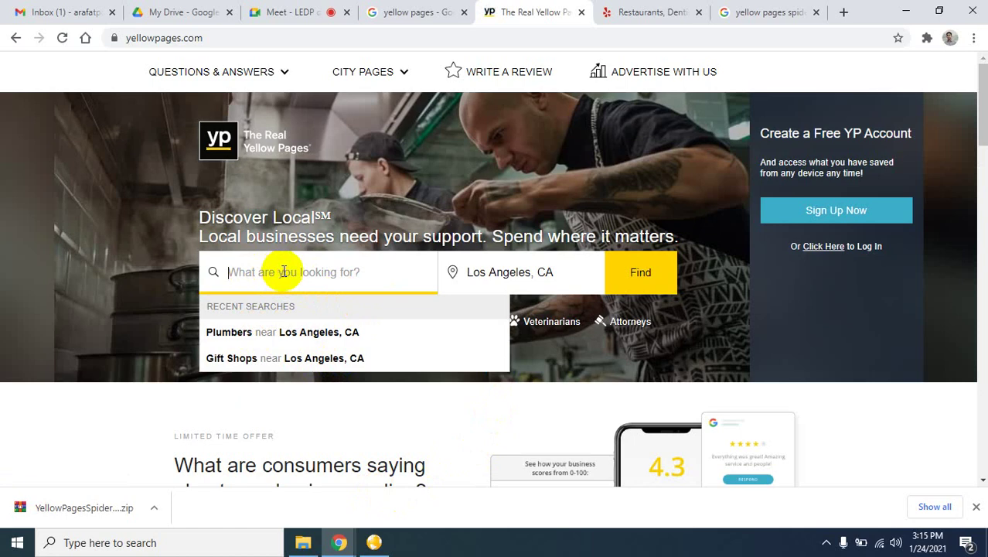
pyautogui.click(581, 276)
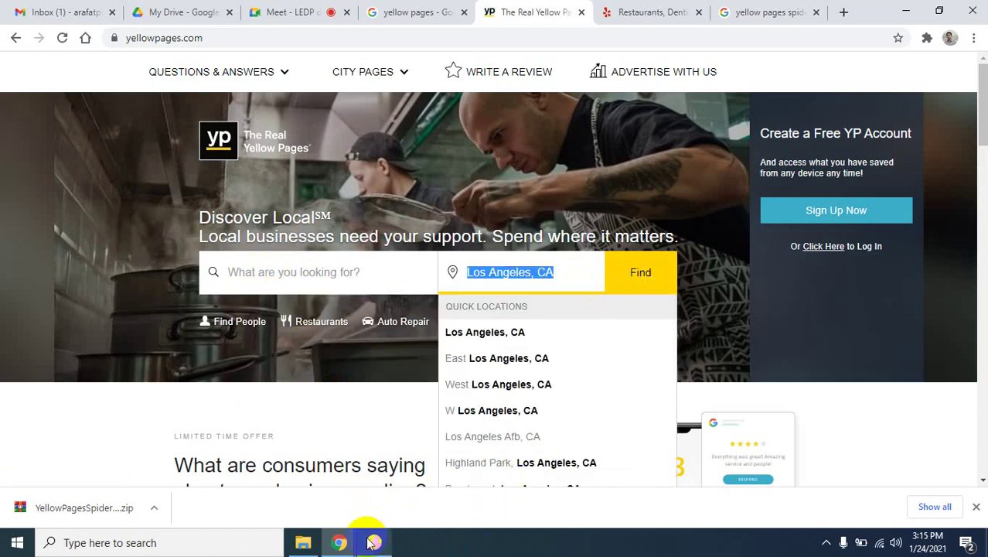
# - Switch to Yellow Pages Spider and run the recent search for Plumbers near Los Angeles, CA in its built-in browser
pyautogui.moveTo(372, 545)
pyautogui.click(395, 478)
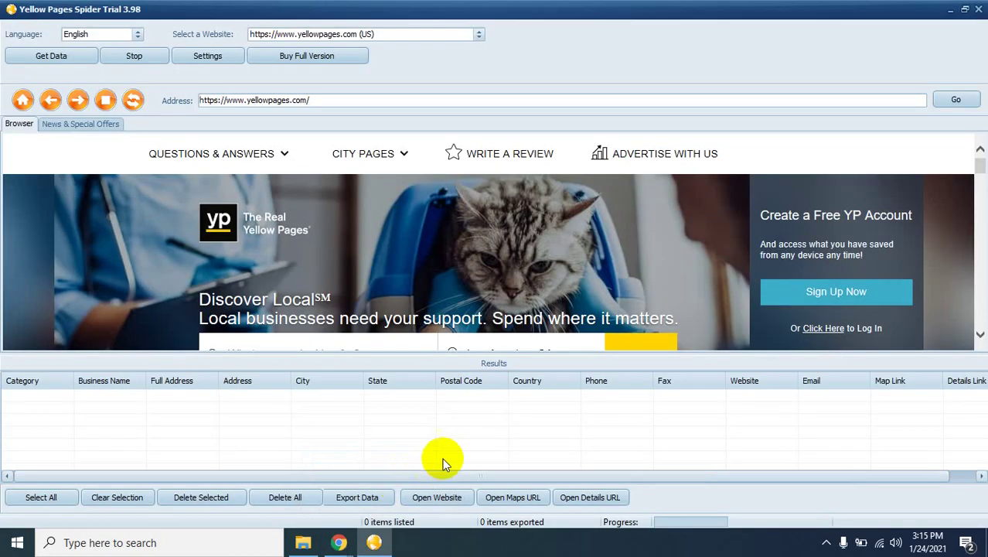
pyautogui.scroll(-2, 567, 280)
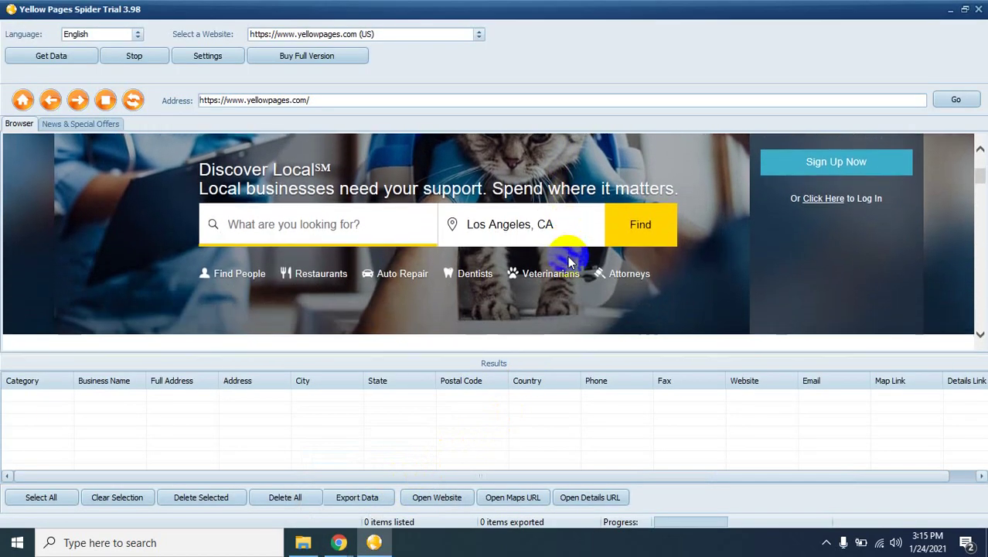
pyautogui.scroll(-3, 566, 254)
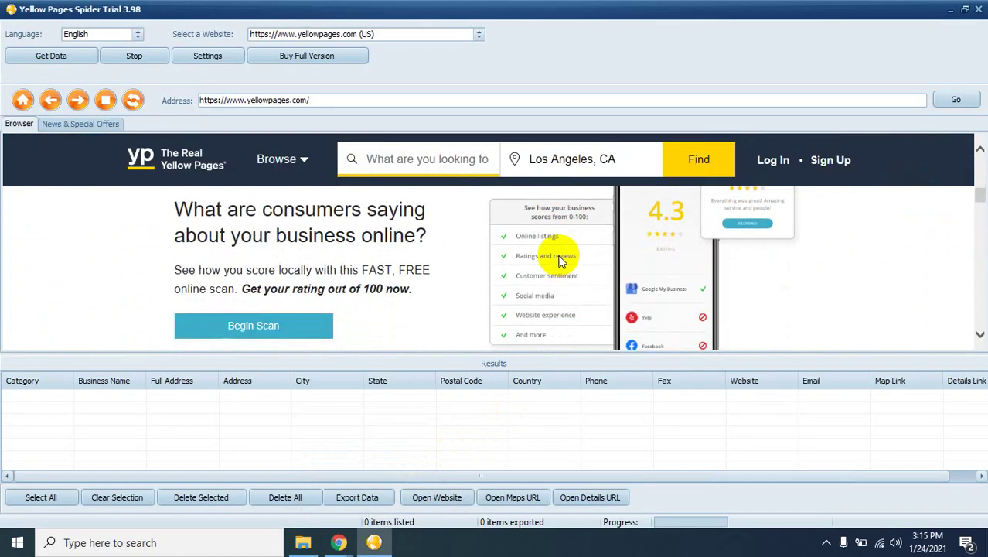
pyautogui.scroll(3, 556, 254)
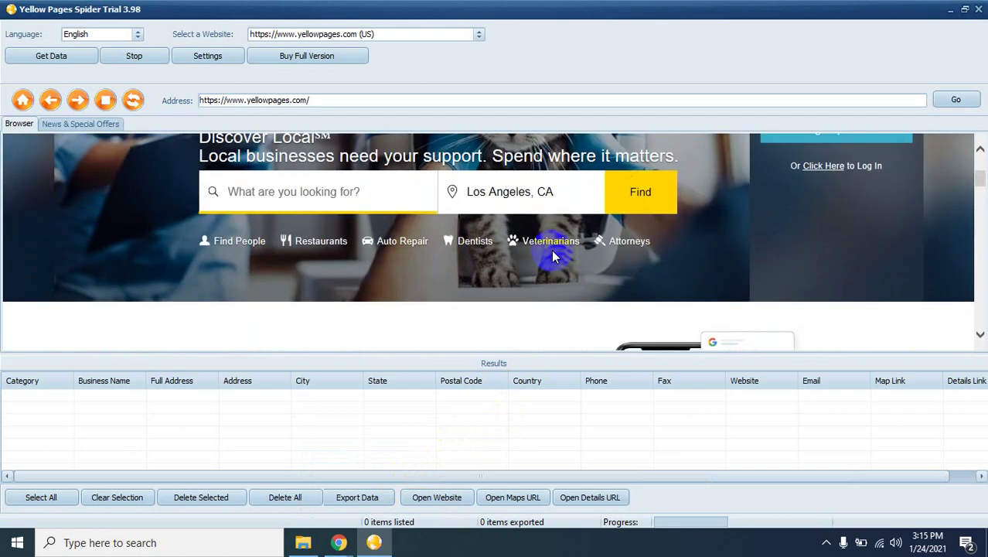
pyautogui.scroll(1, 553, 254)
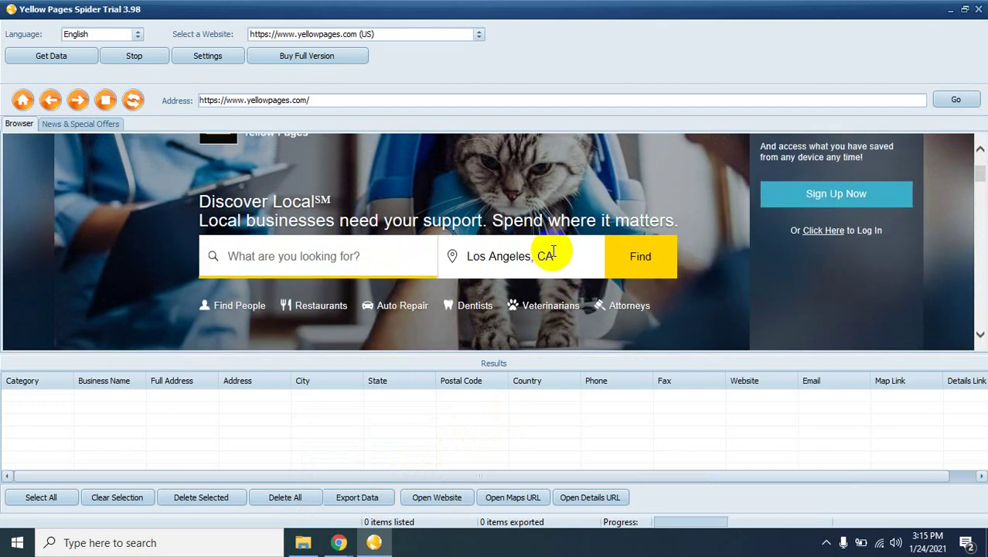
pyautogui.scroll(-1, 553, 253)
pyautogui.click(340, 233)
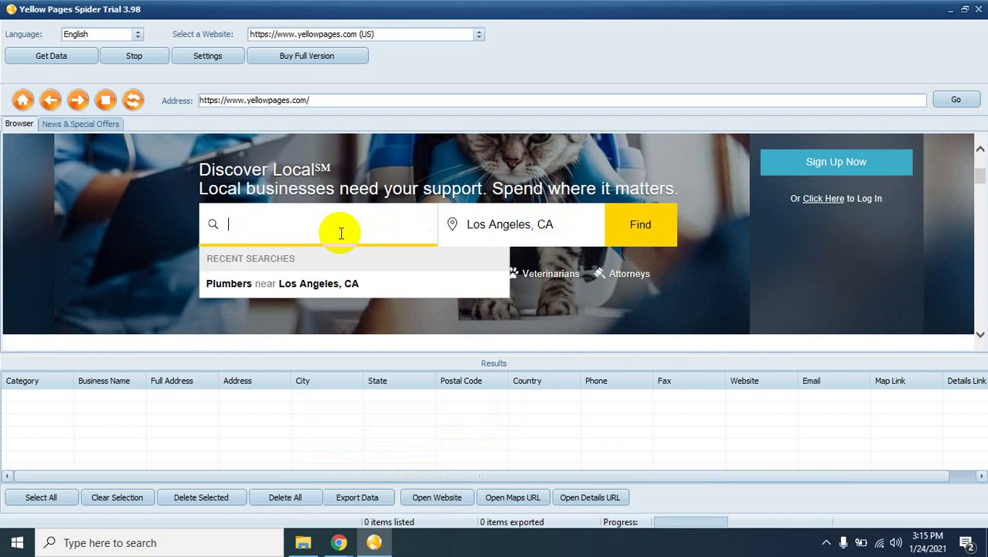
pyautogui.click(309, 286)
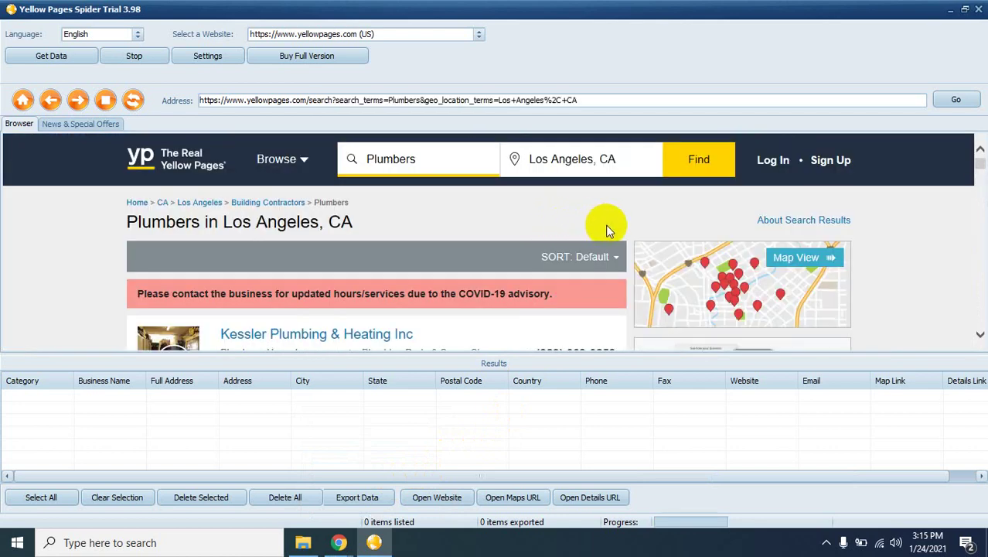
pyautogui.click(826, 542)
pyautogui.click(797, 514)
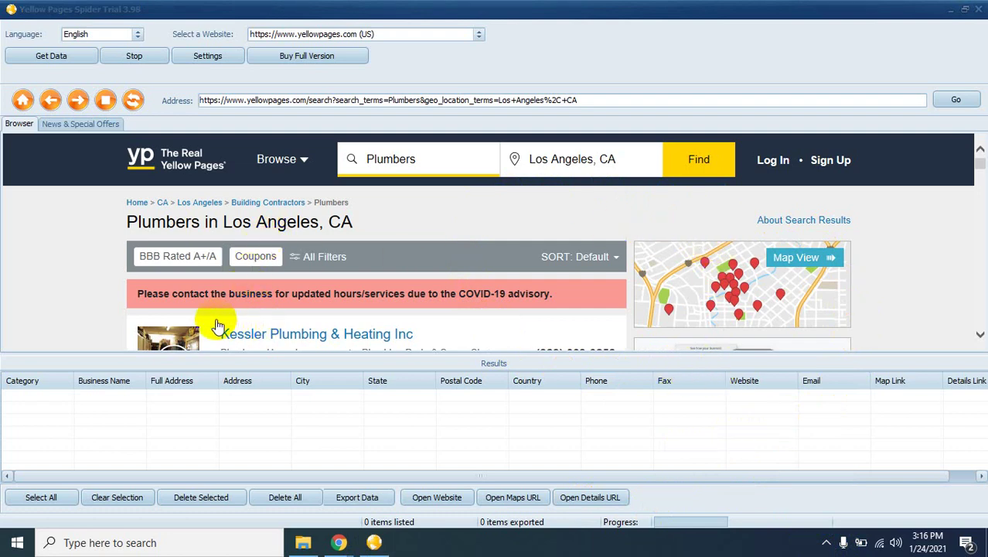
# - Change the search location to New York, NY and search for Plumbers there
pyautogui.click(423, 162)
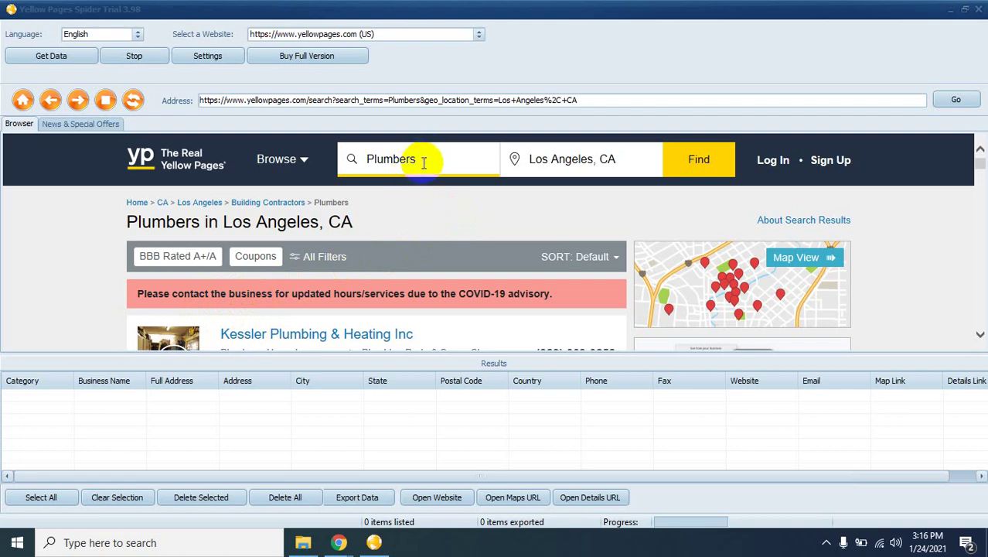
pyautogui.click(623, 162)
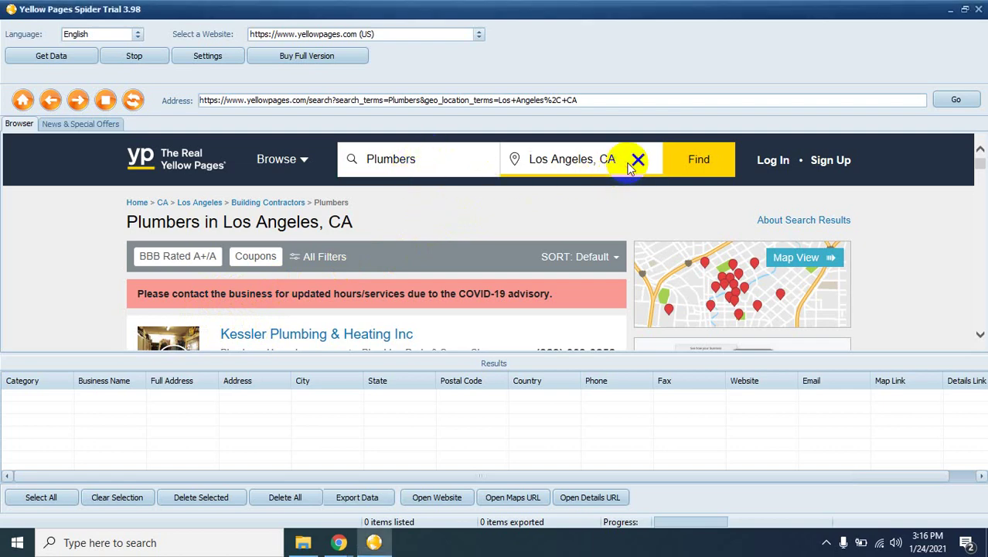
pyautogui.press('BackSpace')
pyautogui.press('BackSpace')
pyautogui.press('BackSpace')
pyautogui.press('BackSpace')
pyautogui.press('BackSpace')
pyautogui.press('BackSpace')
pyautogui.press('BackSpace')
pyautogui.press('BackSpace')
pyautogui.press('BackSpace')
pyautogui.press('BackSpace')
pyautogui.press('BackSpace')
pyautogui.press('BackSpace')
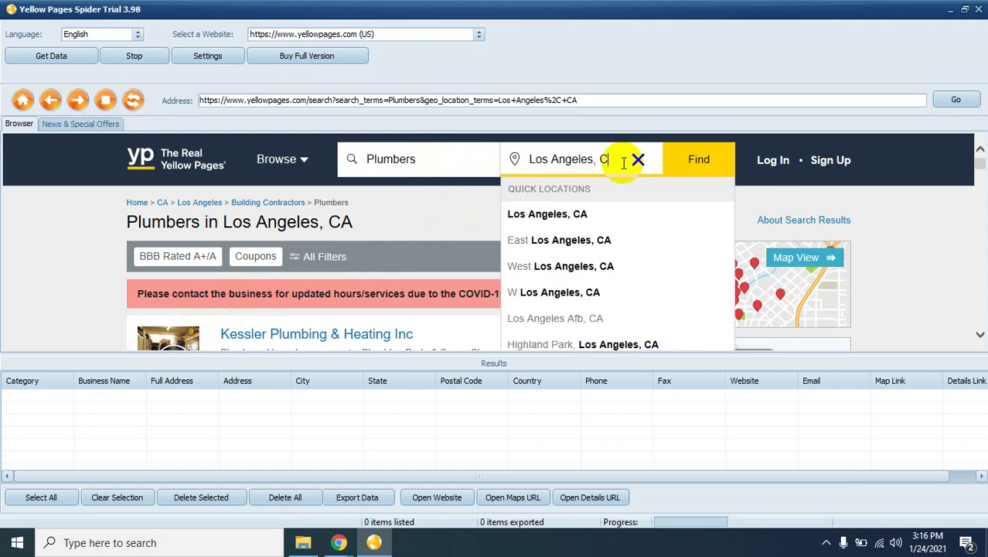
pyautogui.press('BackSpace')
pyautogui.press('BackSpace')
pyautogui.press('BackSpace')
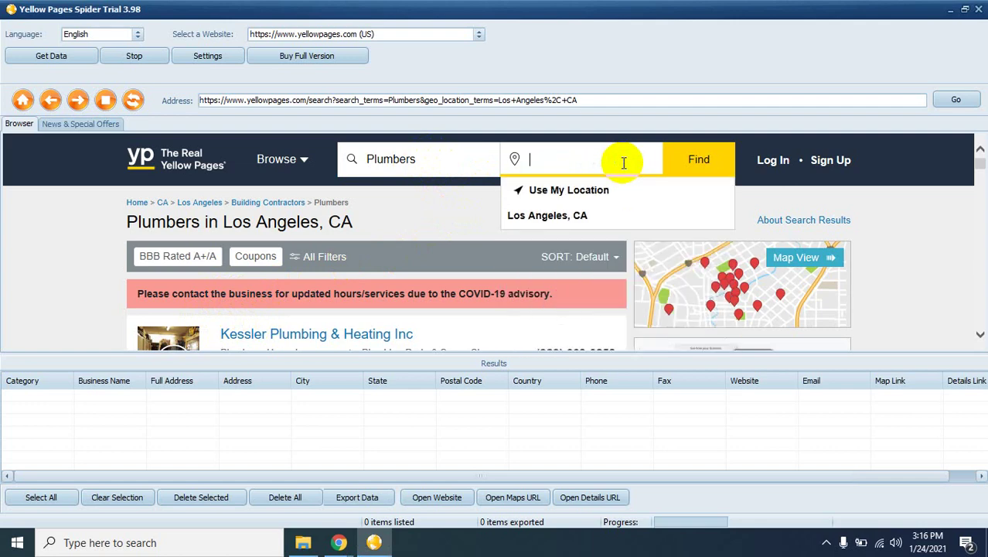
pyautogui.write('ne')
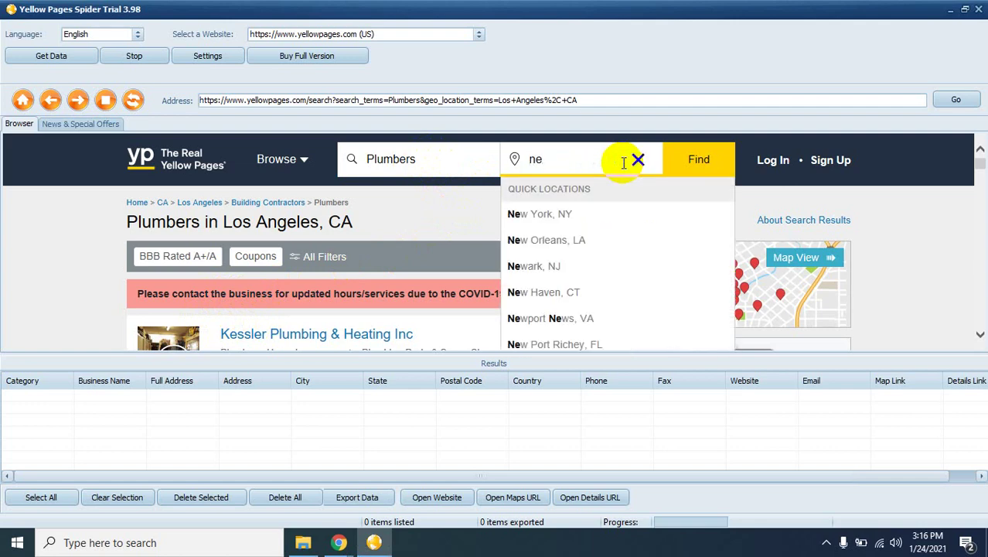
pyautogui.click(564, 215)
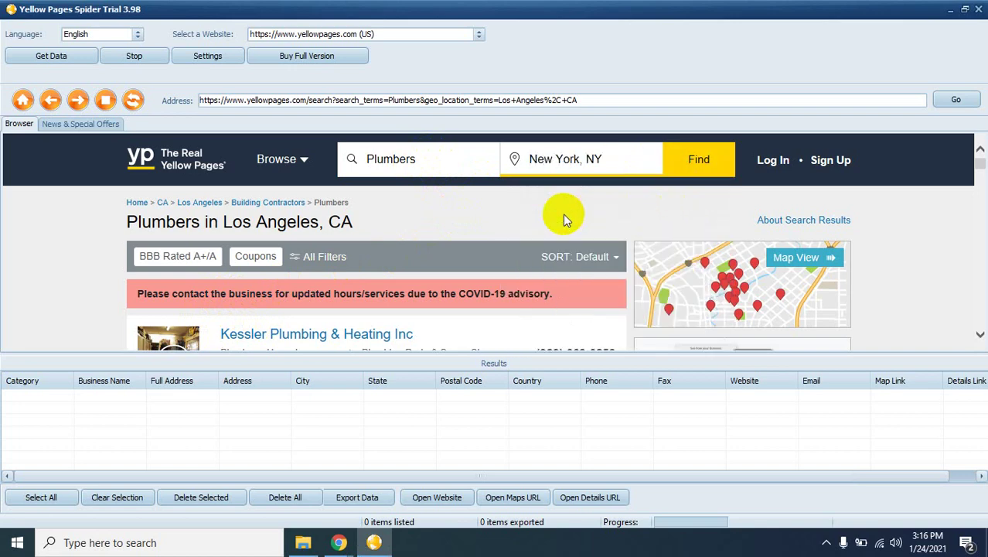
pyautogui.click(713, 166)
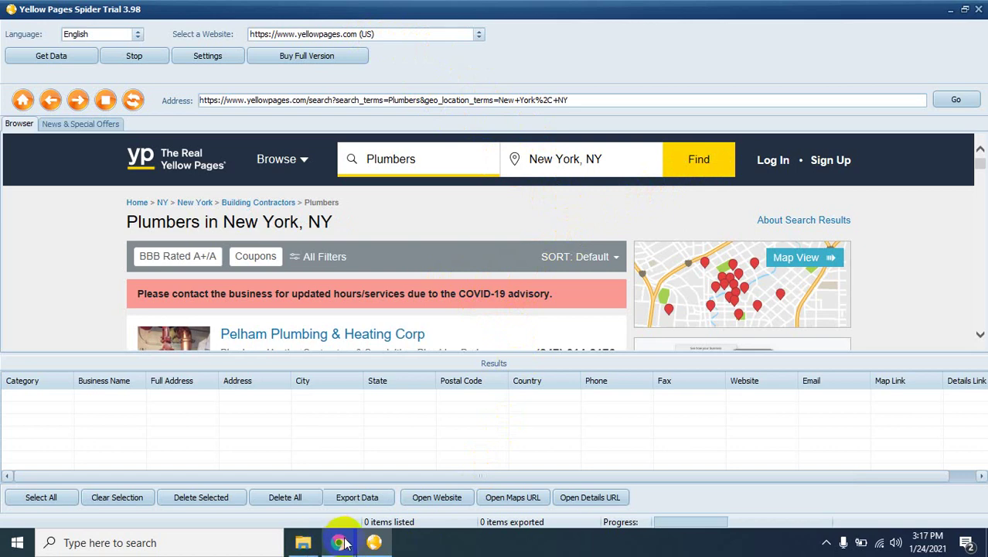
# - Switch to the Yelp page in Chrome and dismiss the Hola VPN premium offer
pyautogui.moveTo(338, 542)
pyautogui.click(270, 509)
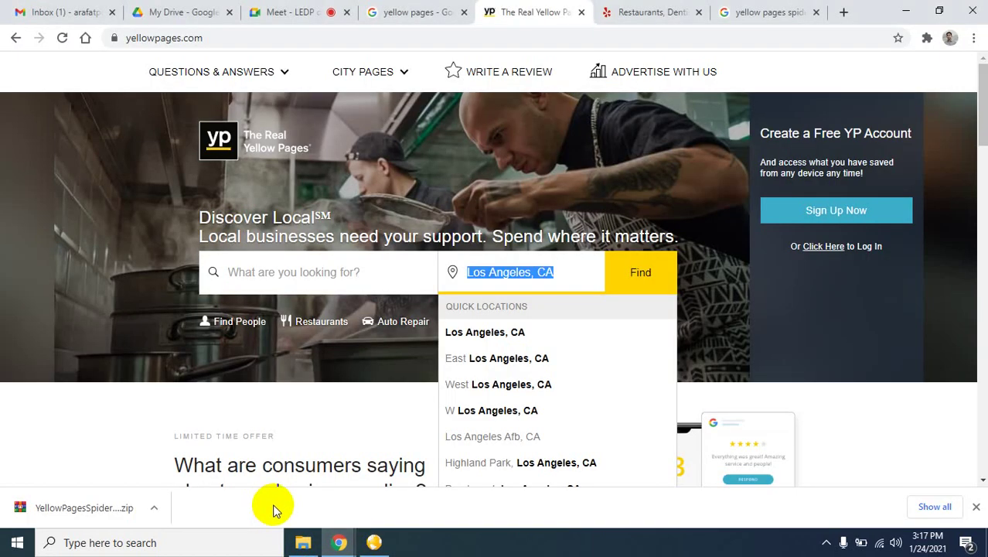
pyautogui.click(630, 17)
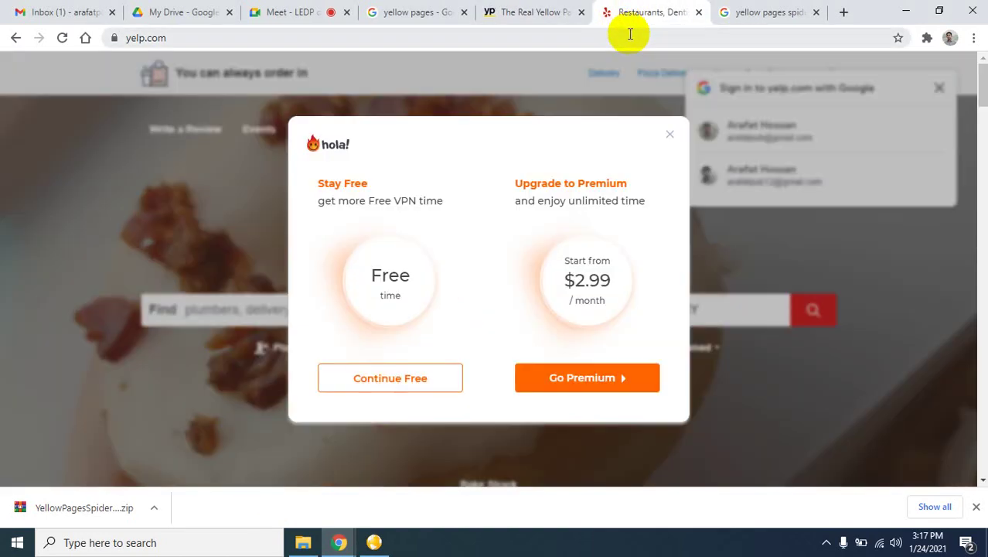
pyautogui.click(374, 381)
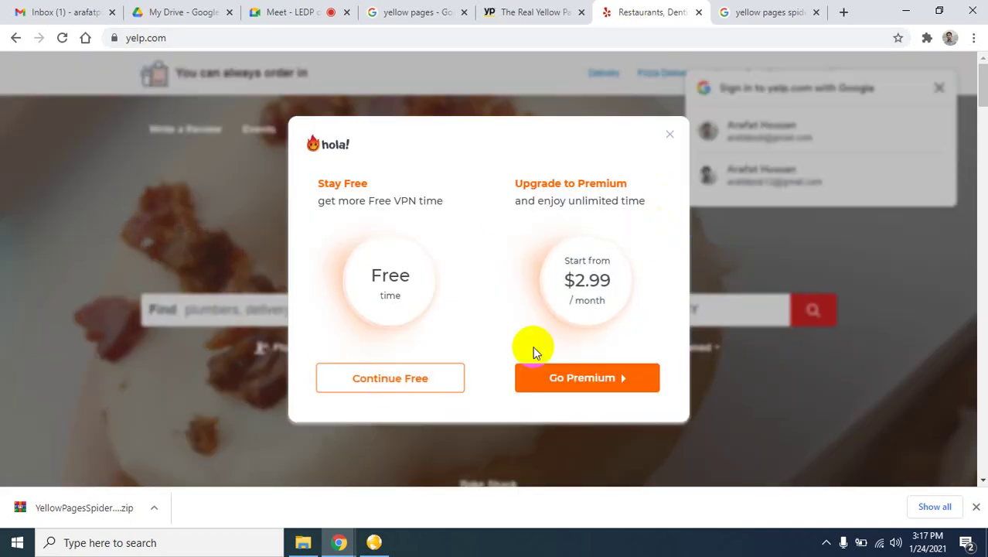
pyautogui.click(671, 135)
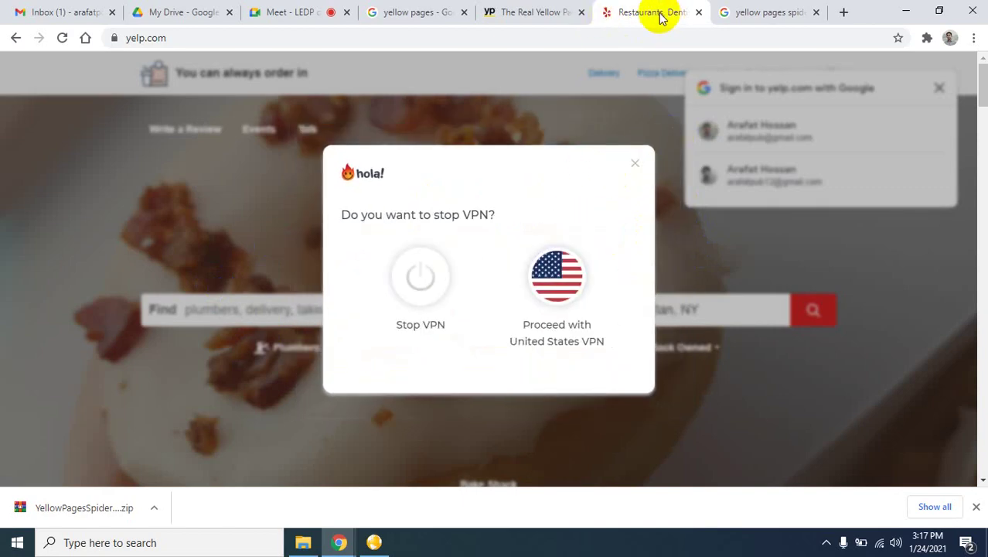
# - Close the Yelp page in Chrome and return to the Plumbers search for New York, NY in Yellow Pages Spider
pyautogui.click(698, 13)
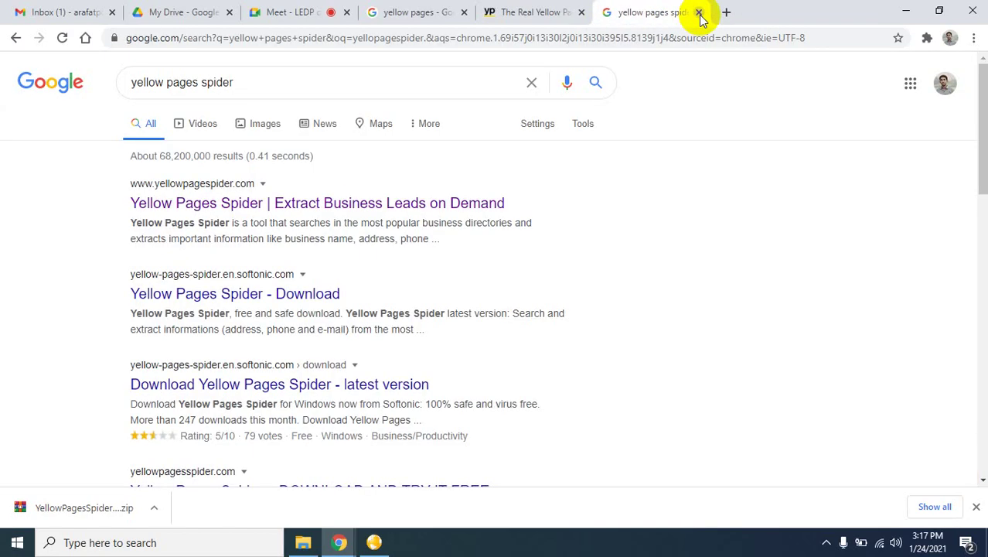
pyautogui.click(534, 12)
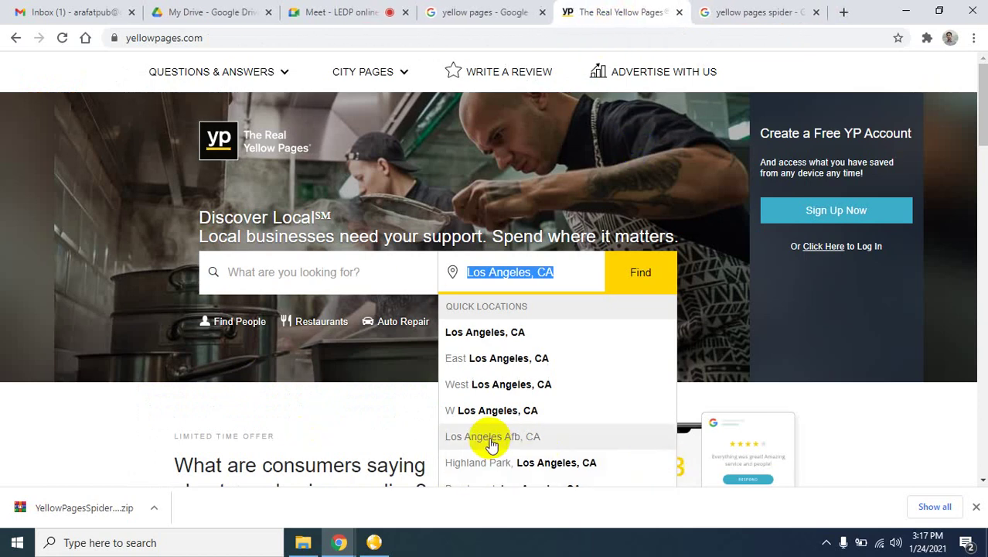
pyautogui.click(380, 542)
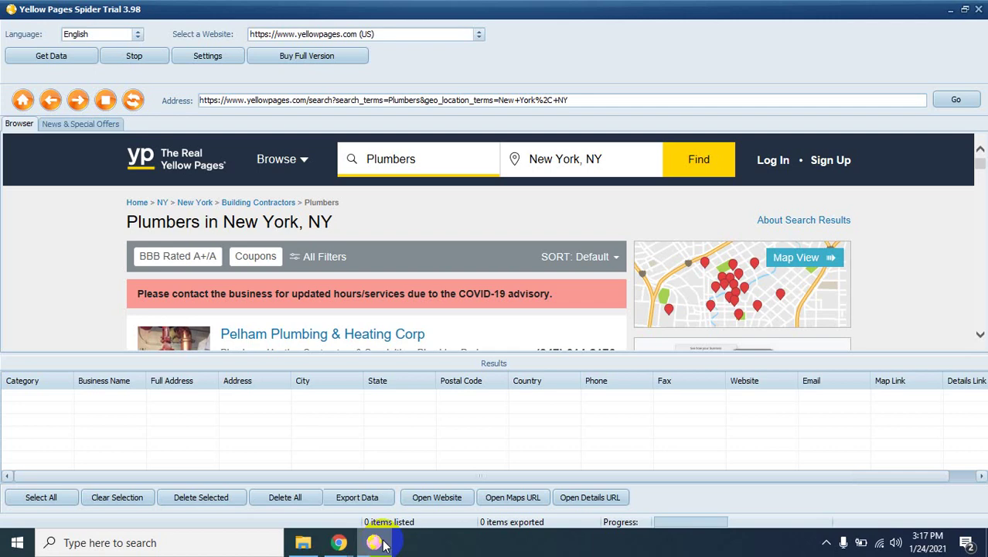
pyautogui.click(431, 164)
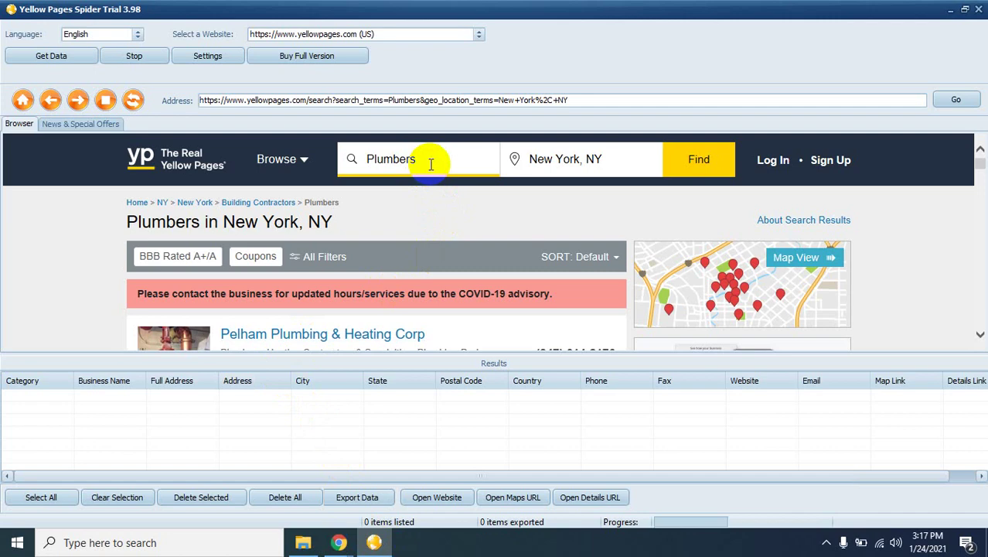
# - Switch to the LEDP online class call in Google Meet and mute two participants for everyone
pyautogui.click(338, 545)
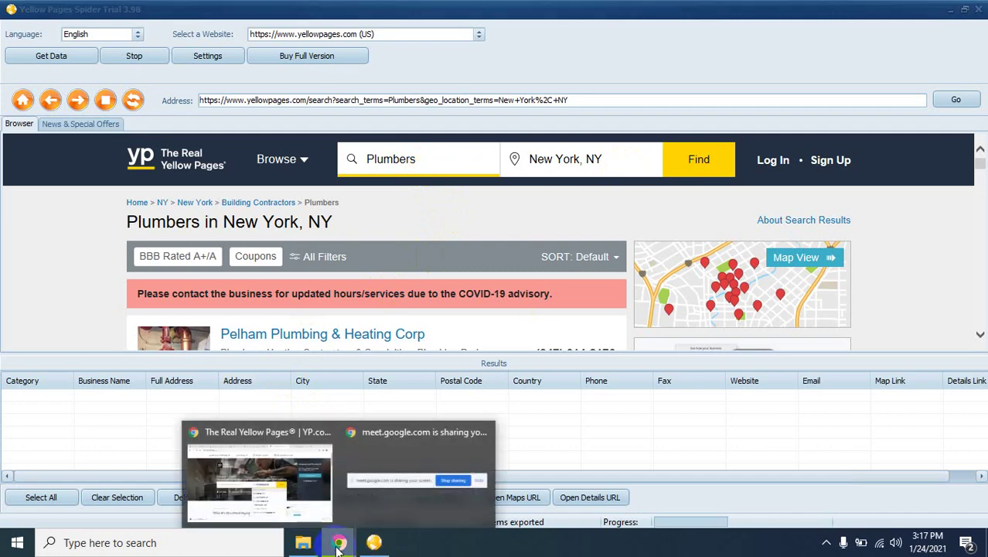
pyautogui.click(260, 487)
pyautogui.click(364, 12)
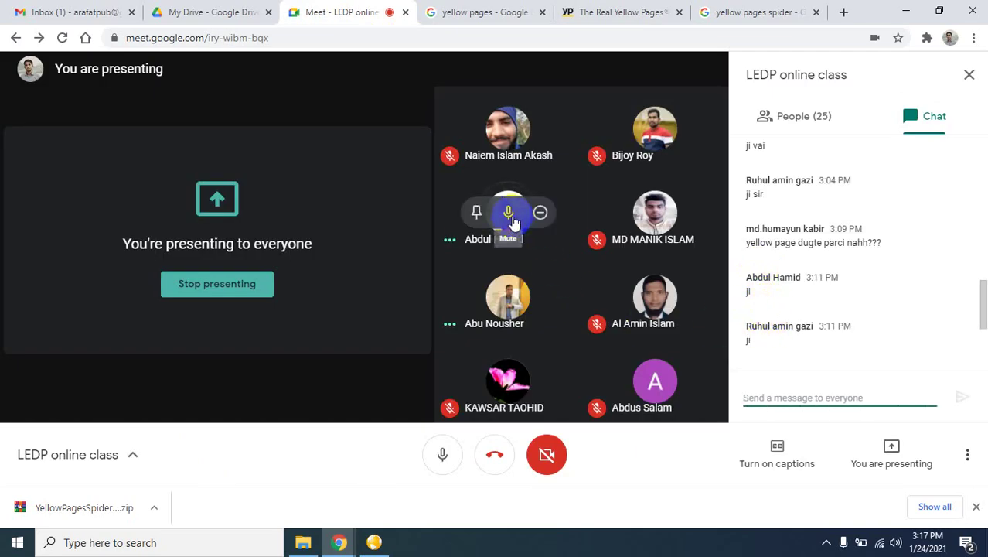
pyautogui.click(508, 215)
pyautogui.click(579, 294)
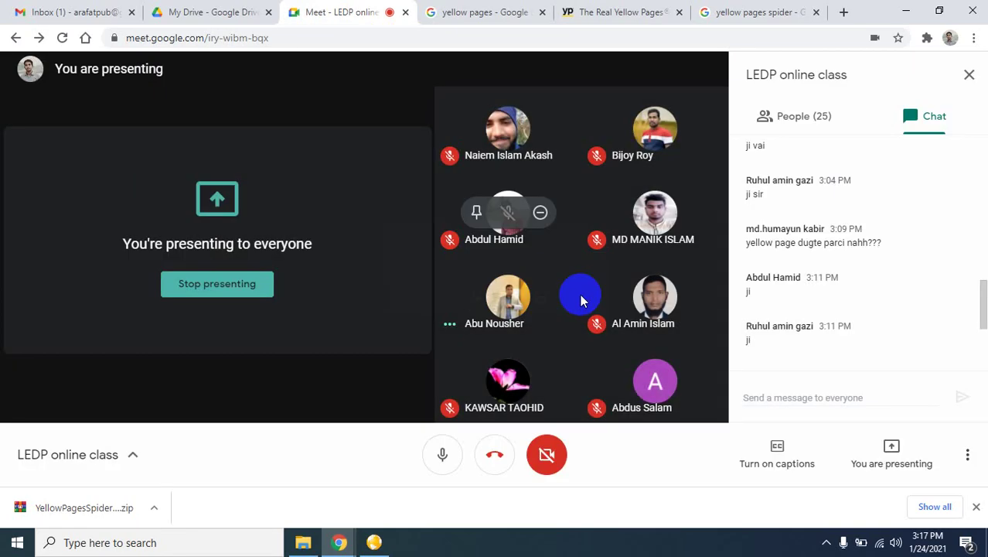
pyautogui.moveTo(580, 294)
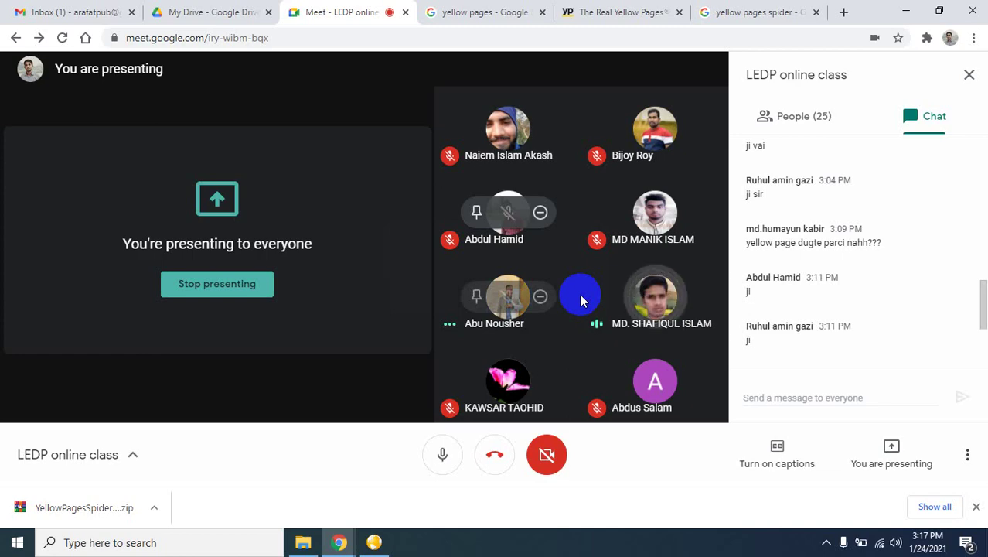
pyautogui.click(655, 297)
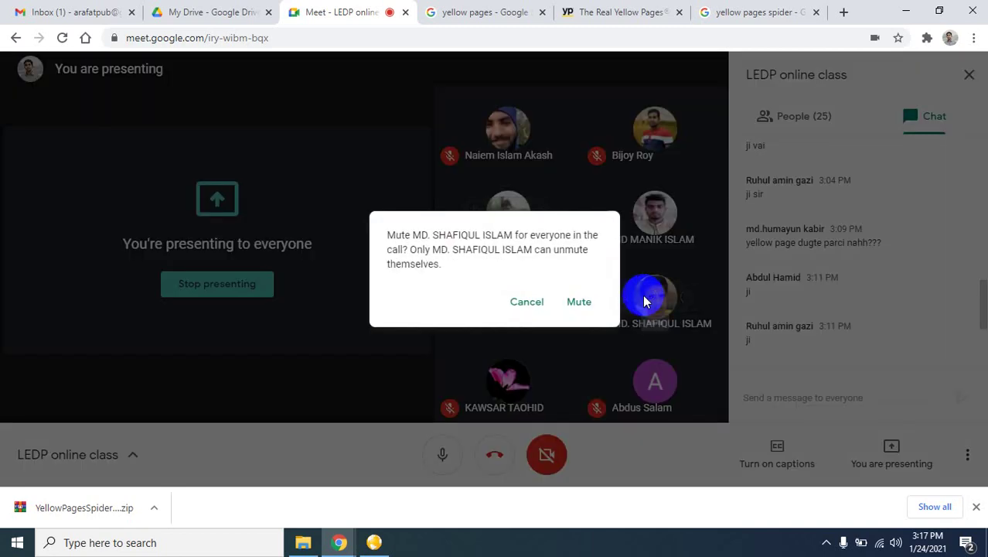
pyautogui.click(573, 299)
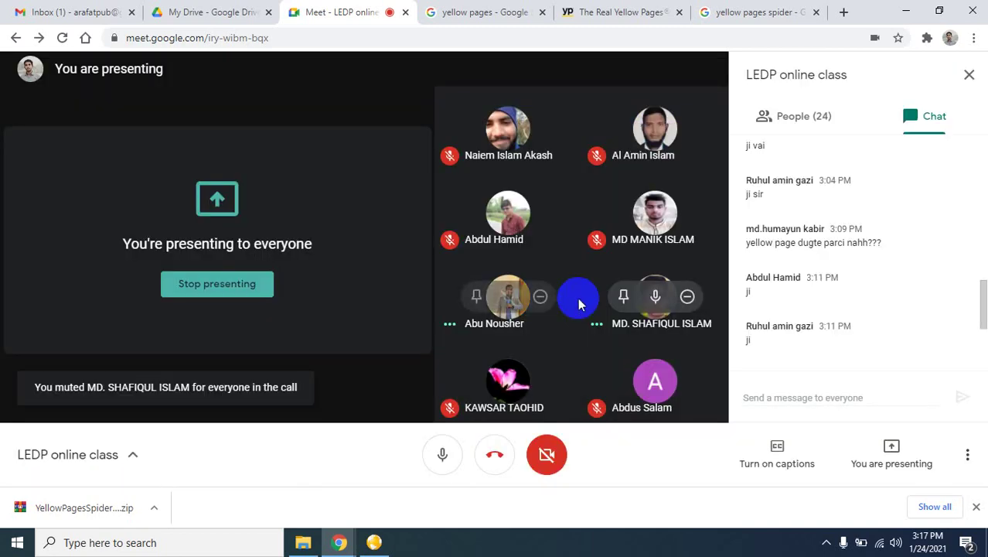
pyautogui.moveTo(633, 354)
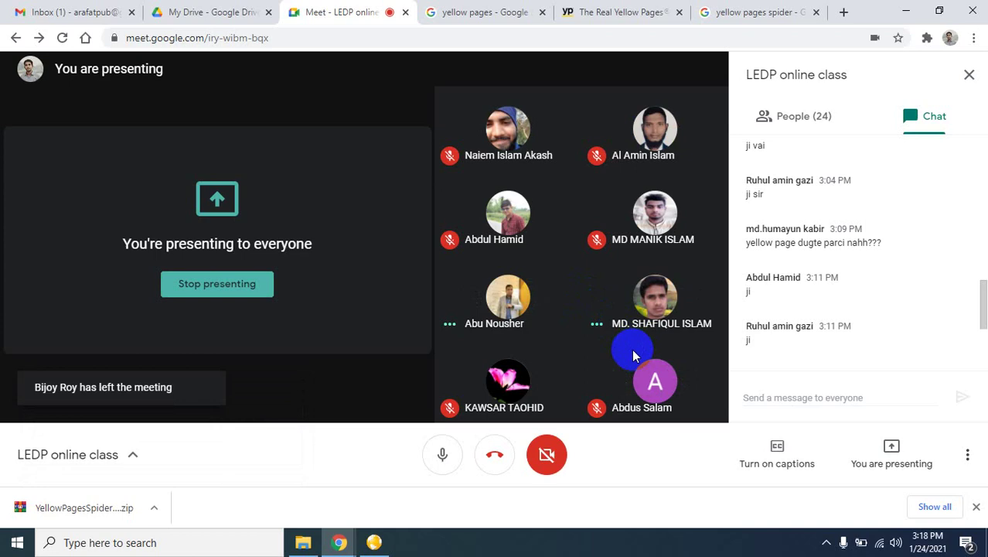
# - Switch back to Yellow Pages Spider and look through the Plumbers listings for New York, NY down to the page numbers
pyautogui.click(374, 541)
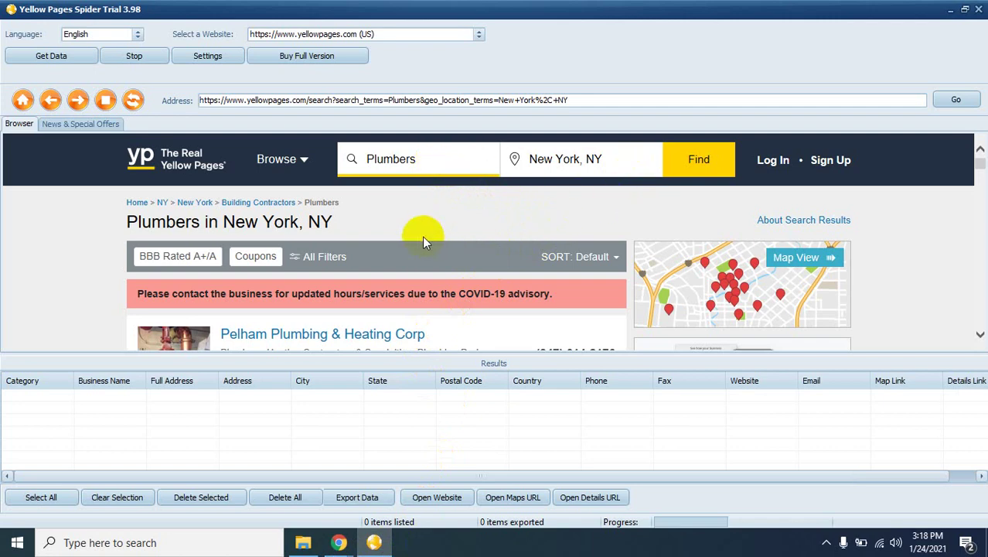
pyautogui.scroll(-3, 422, 236)
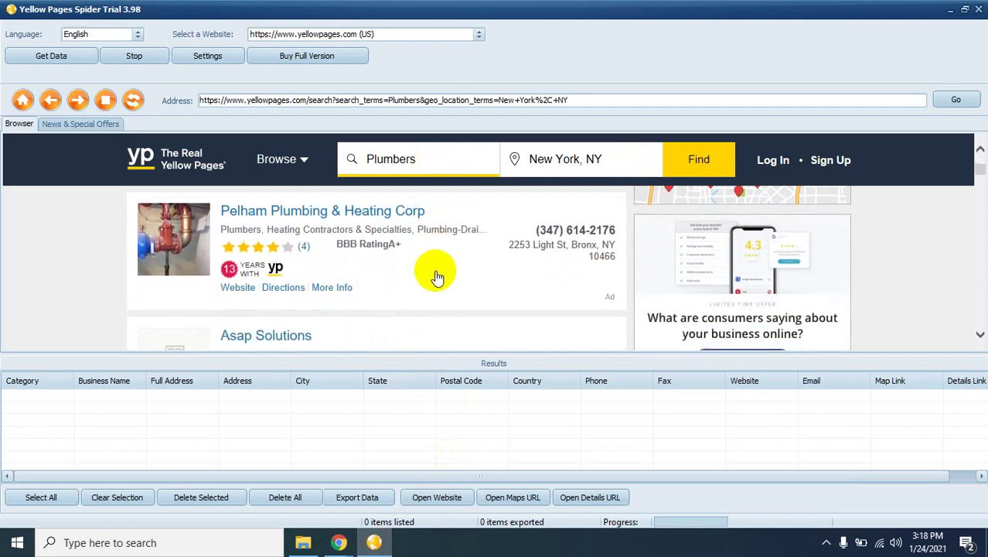
pyautogui.scroll(-10, 435, 278)
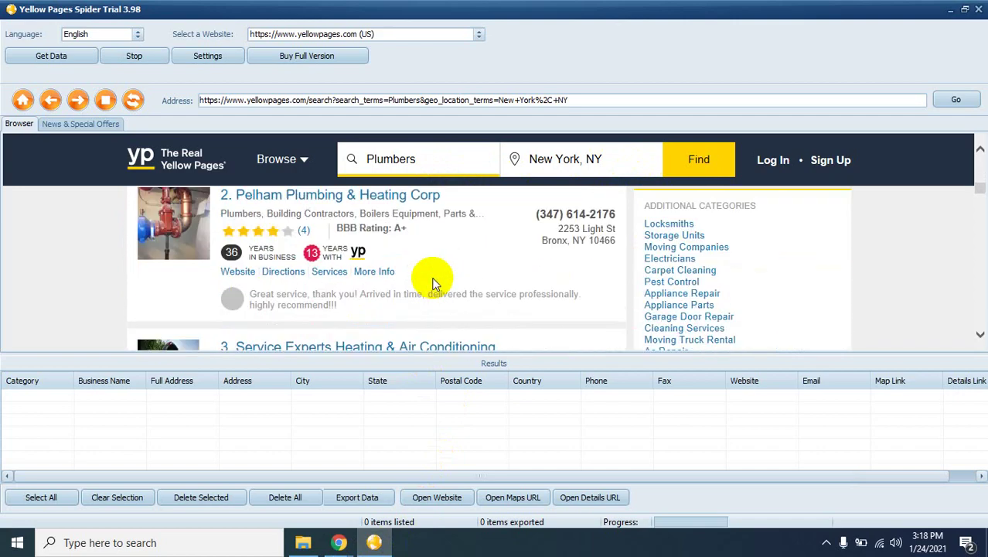
pyautogui.scroll(-15, 433, 280)
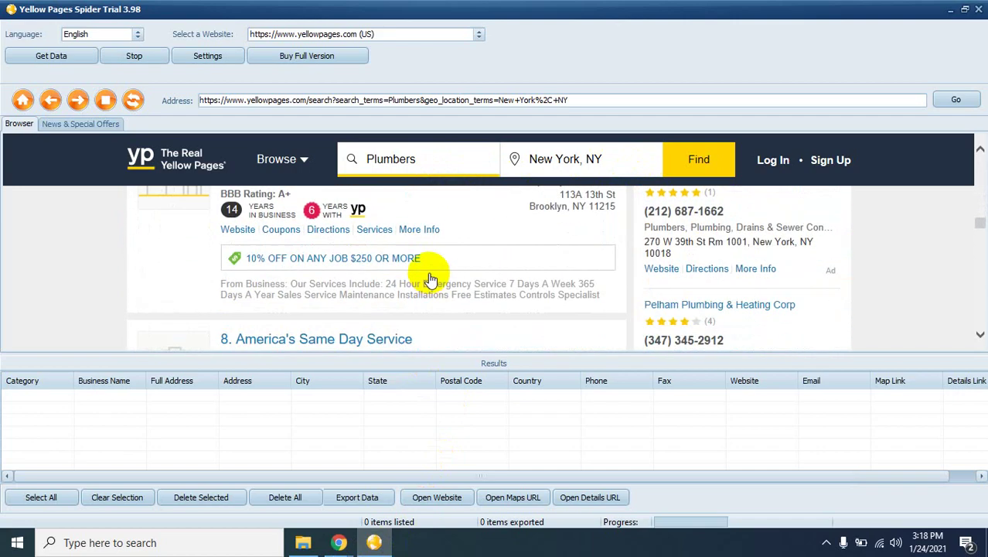
pyautogui.scroll(-15, 431, 280)
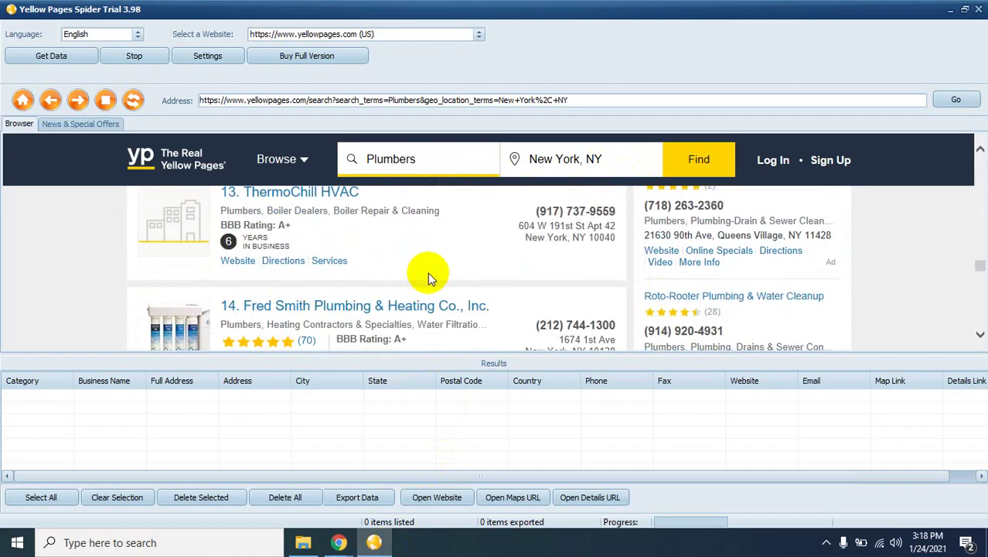
pyautogui.scroll(-15, 431, 278)
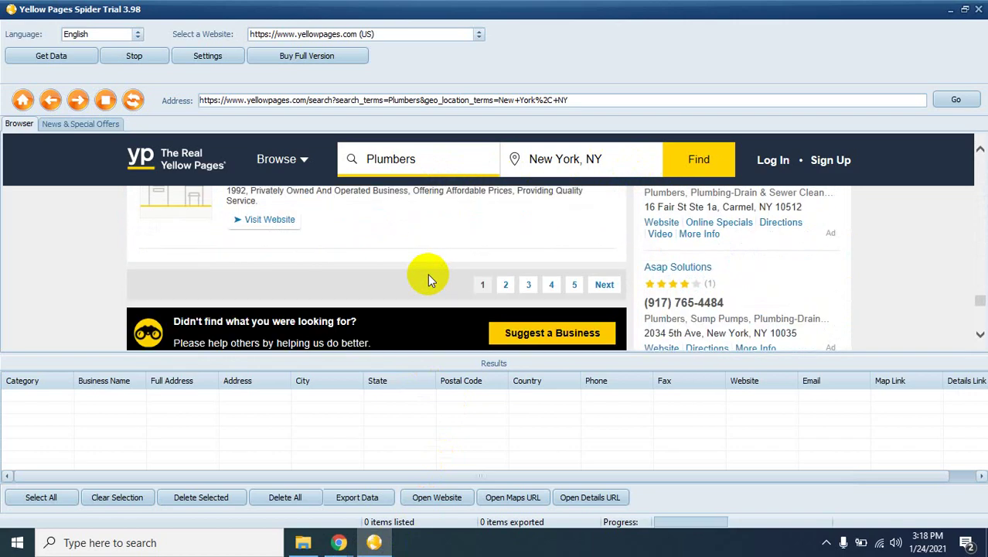
pyautogui.scroll(5, 430, 277)
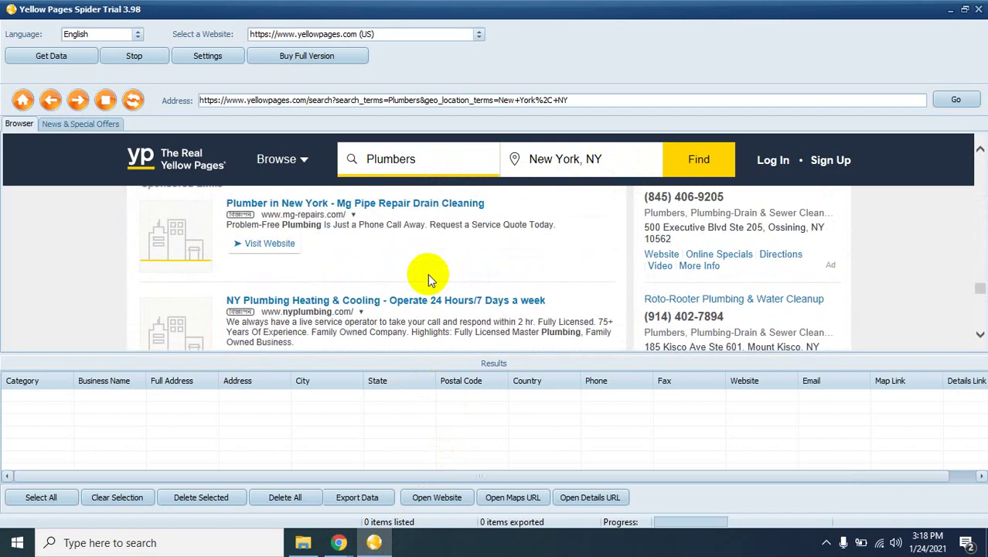
pyautogui.scroll(2, 431, 278)
pyautogui.scroll(-3, 431, 278)
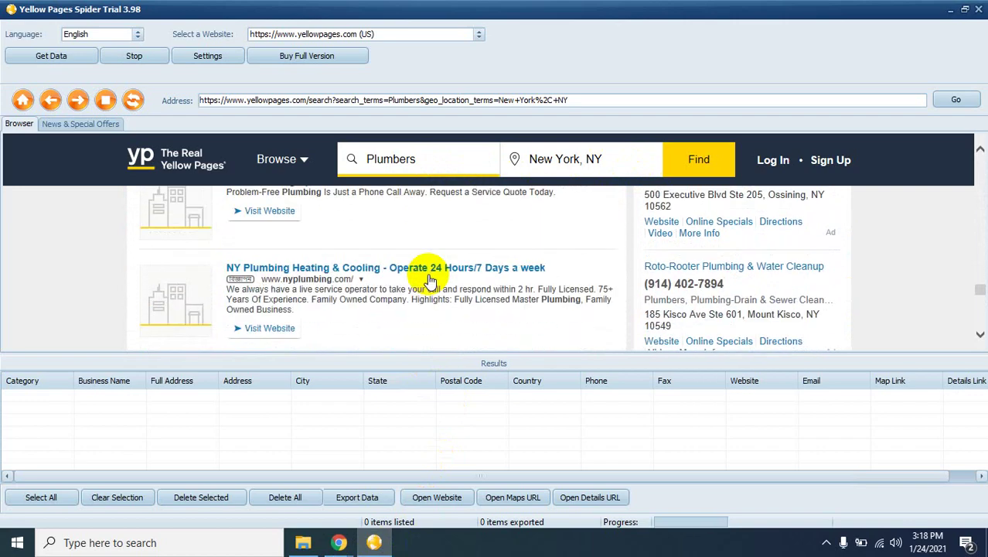
pyautogui.scroll(-5, 427, 275)
pyautogui.scroll(1, 427, 274)
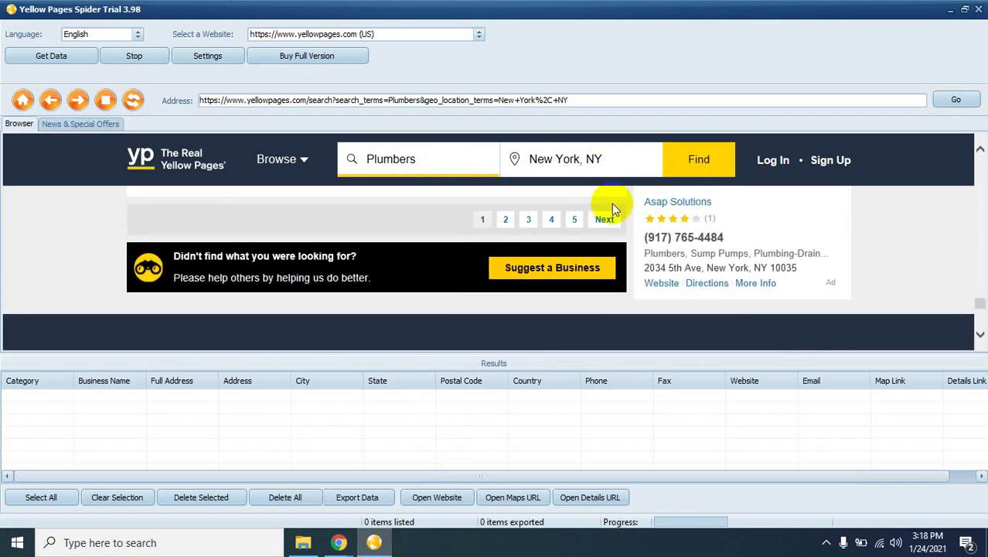
pyautogui.scroll(10, 468, 207)
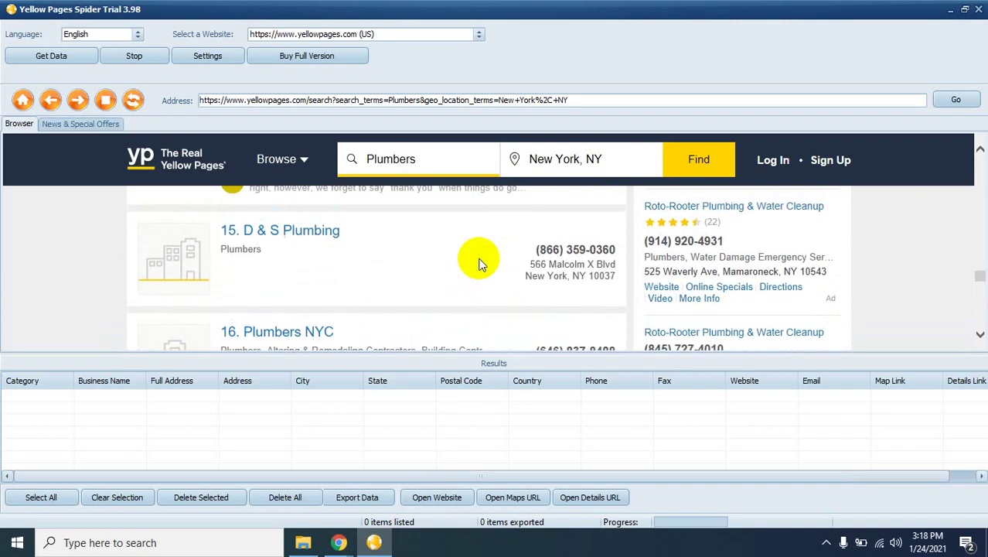
pyautogui.scroll(10, 479, 263)
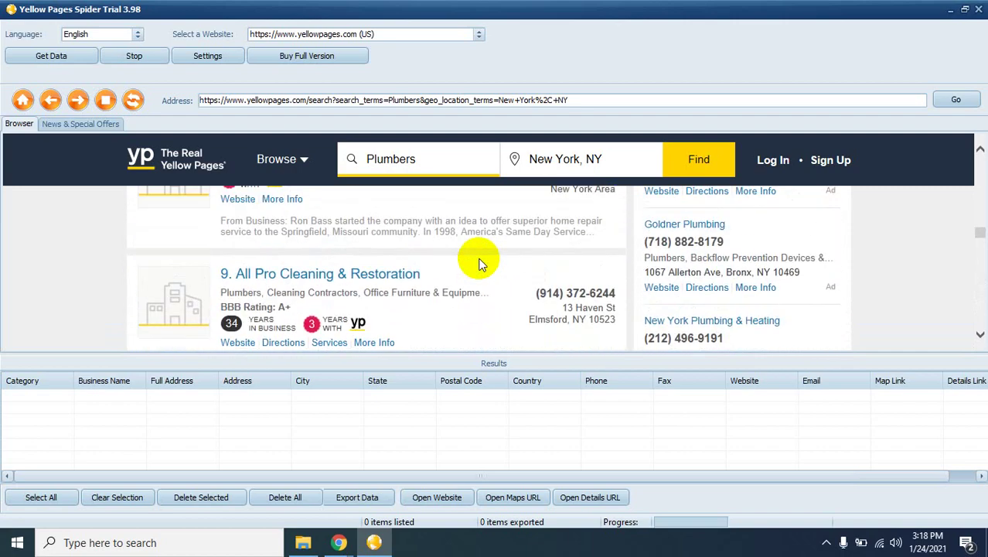
pyautogui.scroll(12, 480, 263)
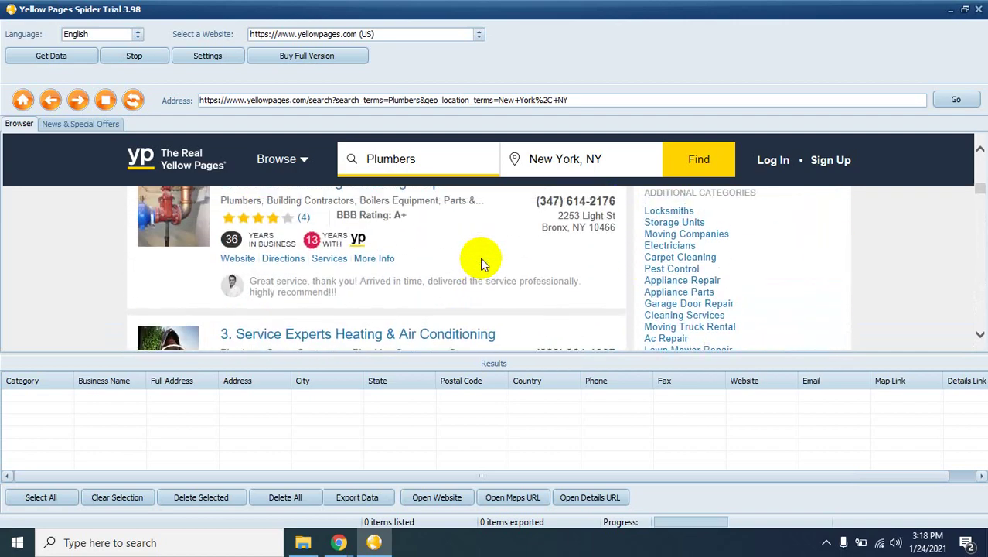
pyautogui.scroll(5, 481, 257)
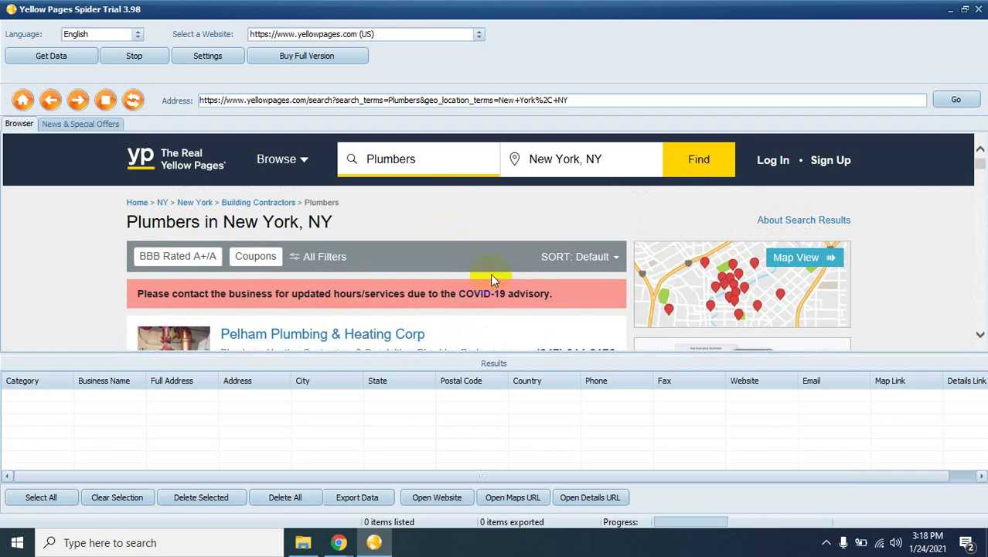
# - Review the proxy options and the exported data columns, including Website, Map Link and Details Link, and accept the settings
pyautogui.click(204, 60)
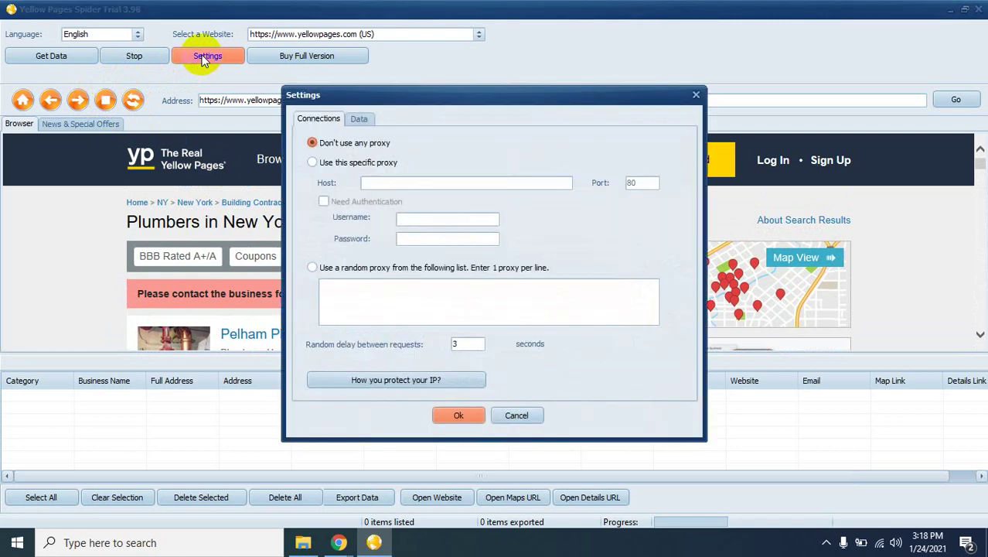
pyautogui.click(358, 120)
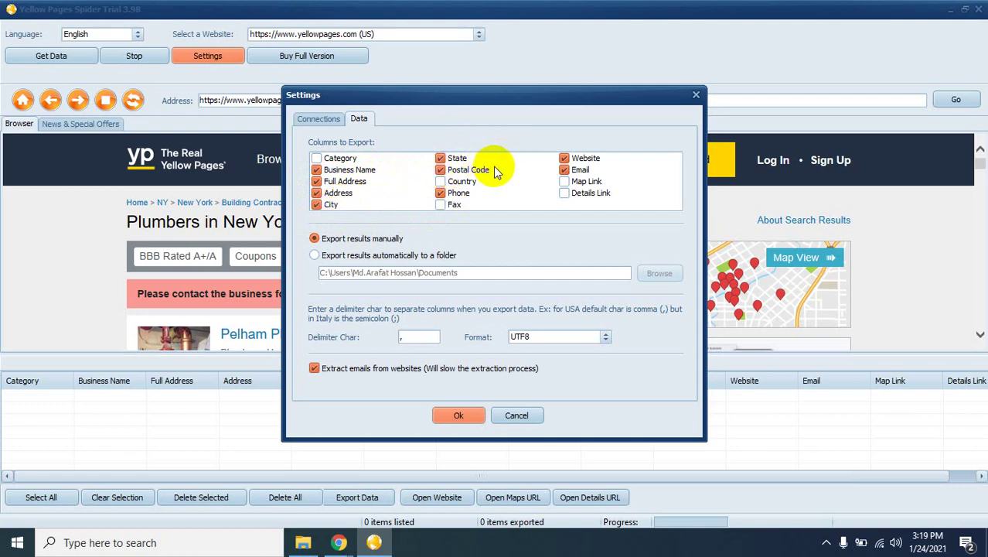
pyautogui.click(564, 157)
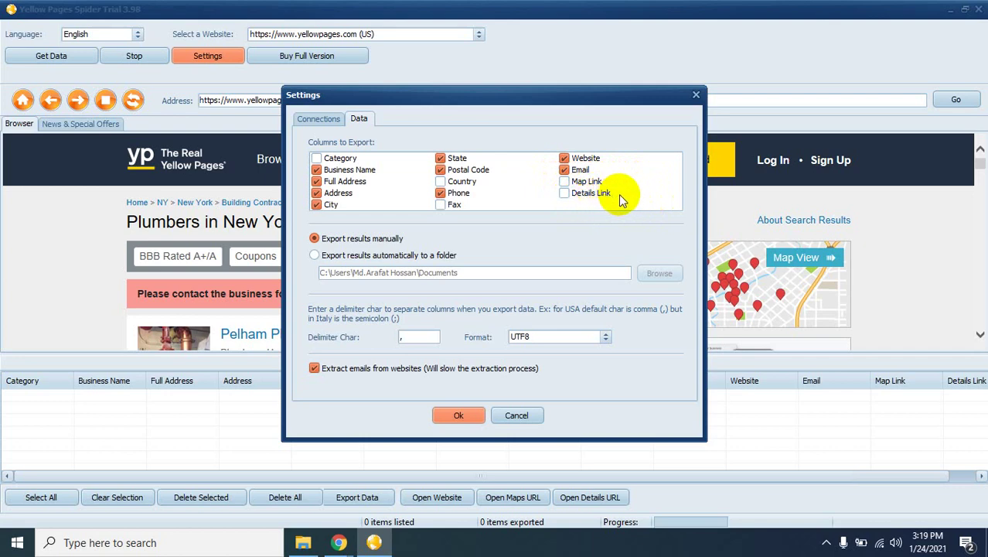
pyautogui.click(569, 199)
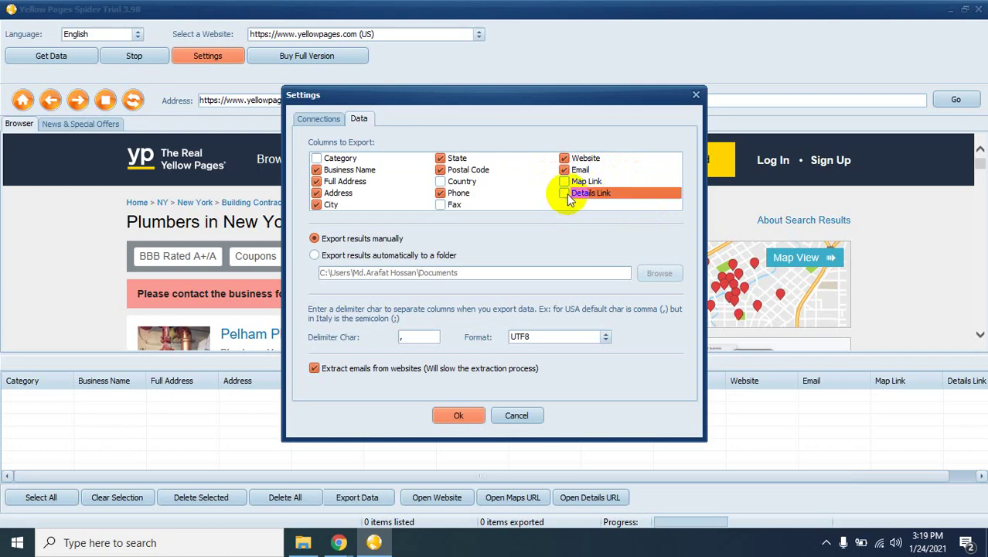
pyautogui.click(566, 183)
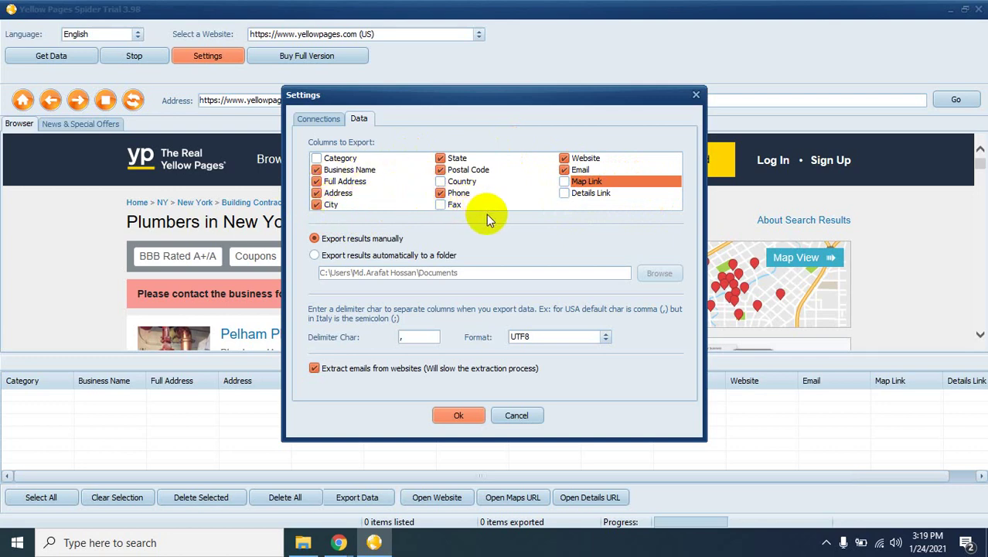
pyautogui.click(461, 414)
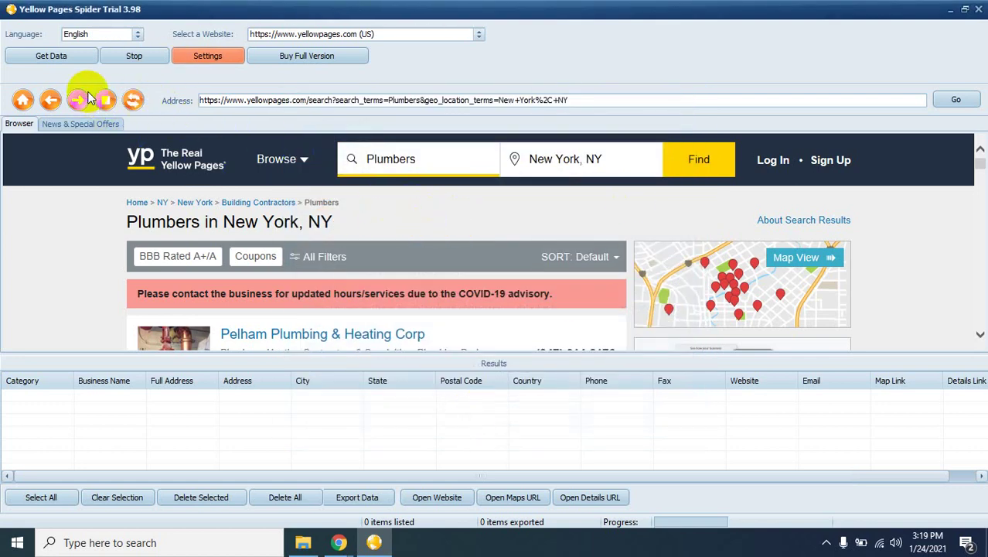
# - Start extracting the New York plumber listings and look through the collected rows and columns in the results table
pyautogui.click(51, 56)
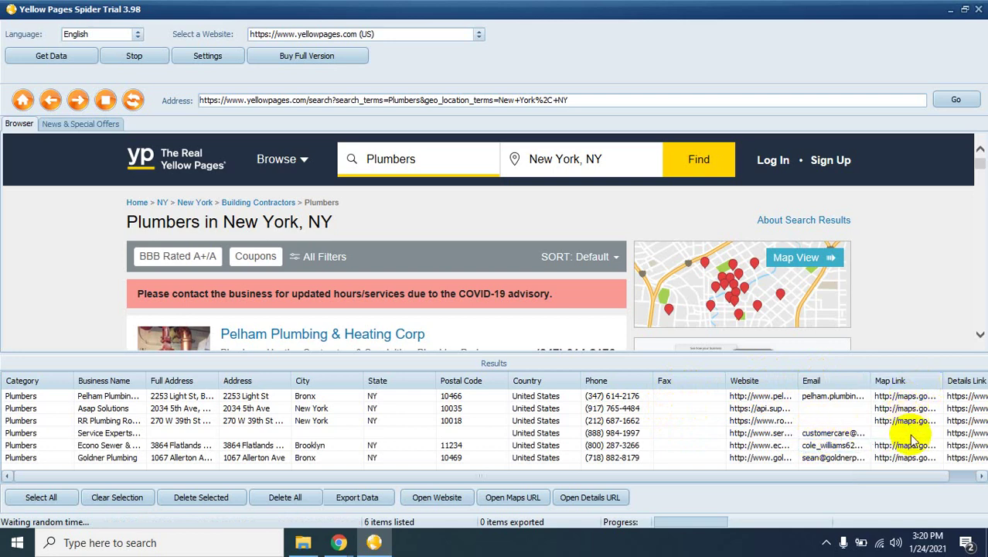
pyautogui.click(665, 478)
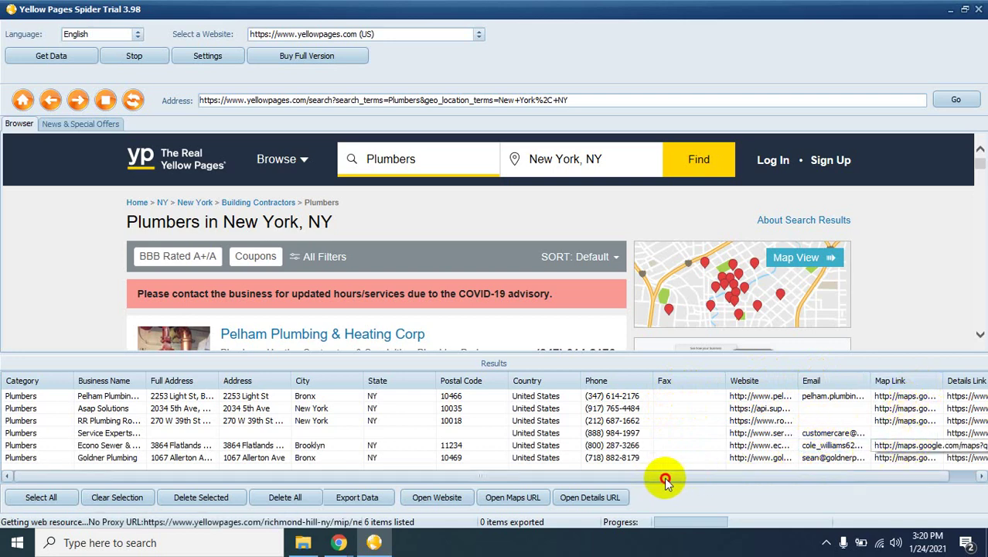
pyautogui.moveTo(665, 479); pyautogui.dragTo(776, 475)
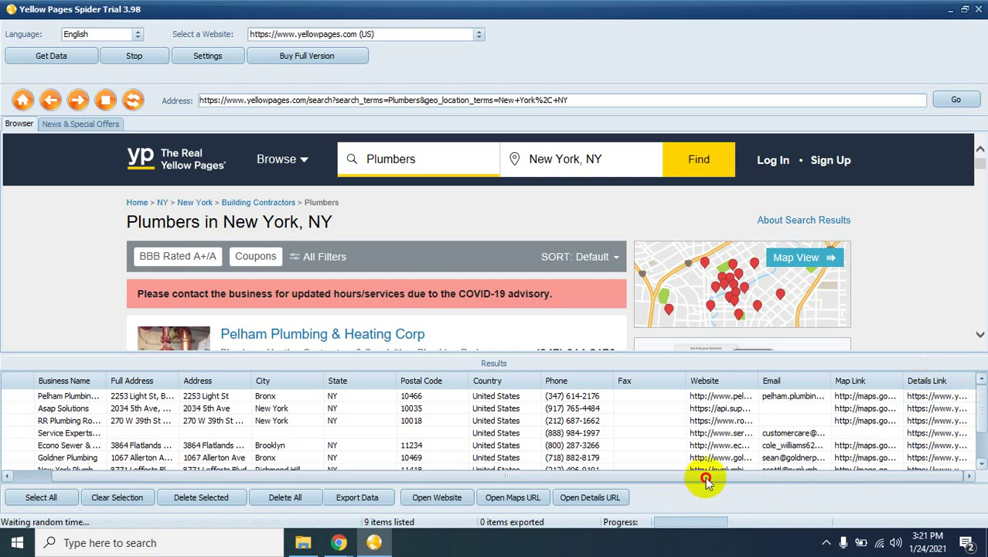
pyautogui.moveTo(701, 479); pyautogui.dragTo(670, 480)
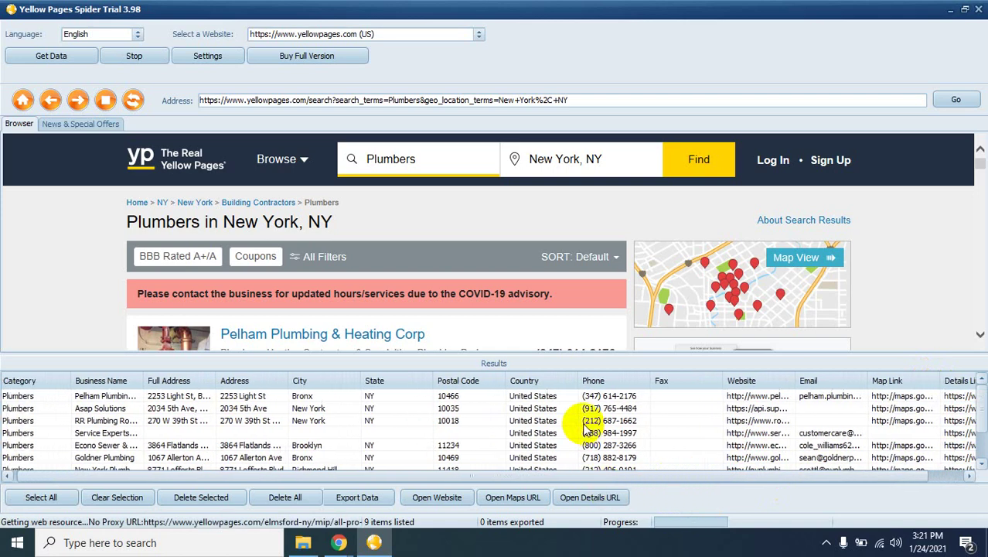
pyautogui.scroll(-1, 978, 410)
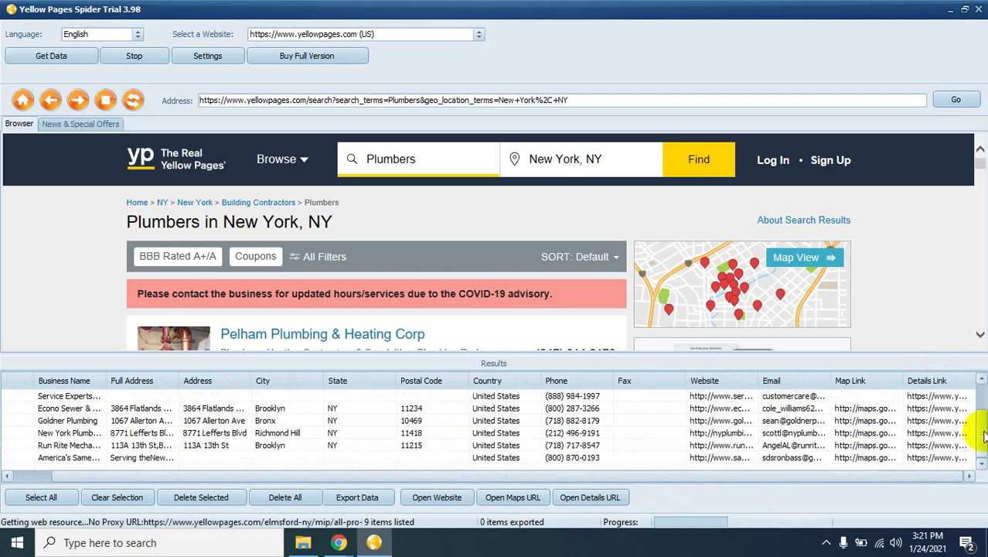
# - Look through the collected New York plumber rows and the columns from Category to Details Link in the results table
pyautogui.click(982, 419)
pyautogui.moveTo(982, 420); pyautogui.dragTo(980, 394)
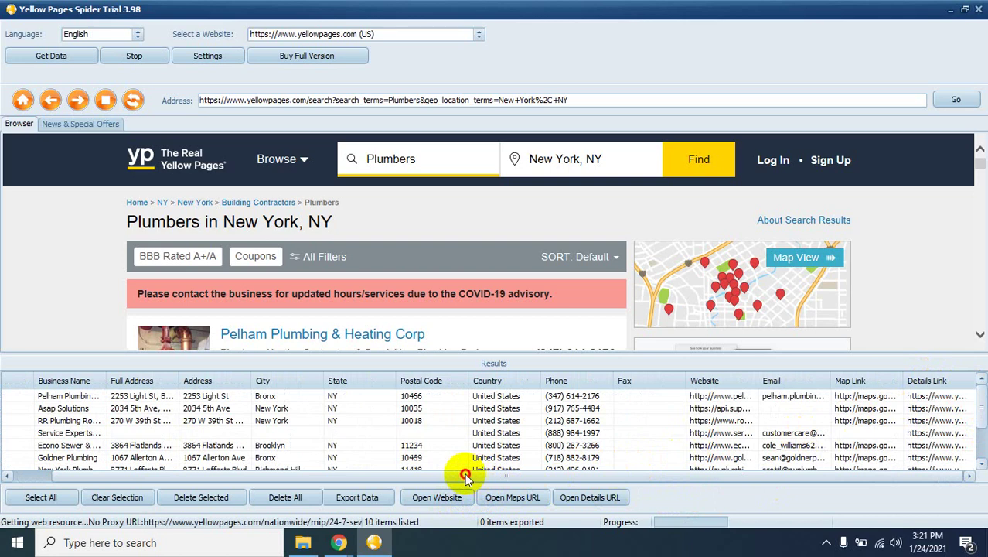
pyautogui.click(411, 476)
pyautogui.moveTo(411, 476); pyautogui.dragTo(333, 475)
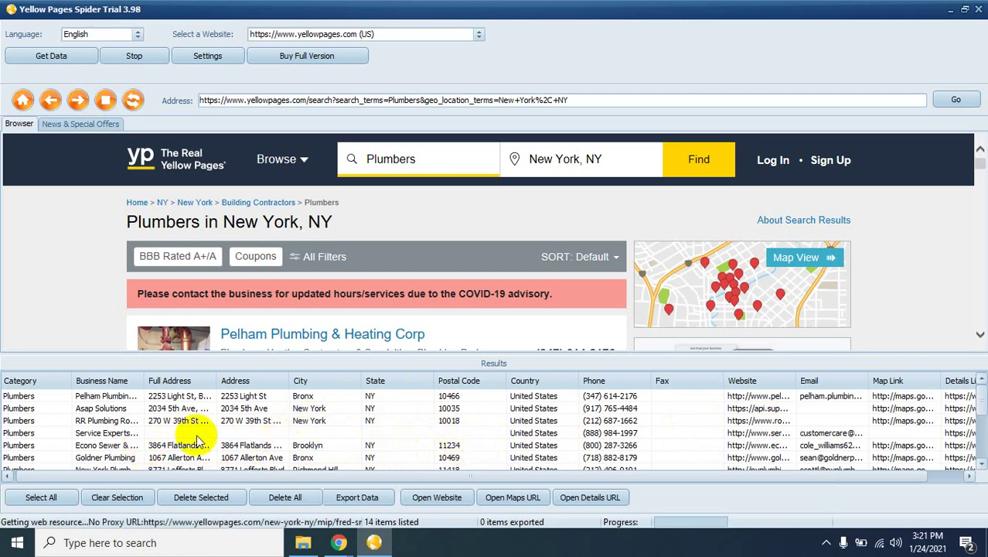
pyautogui.scroll(-3, 520, 421)
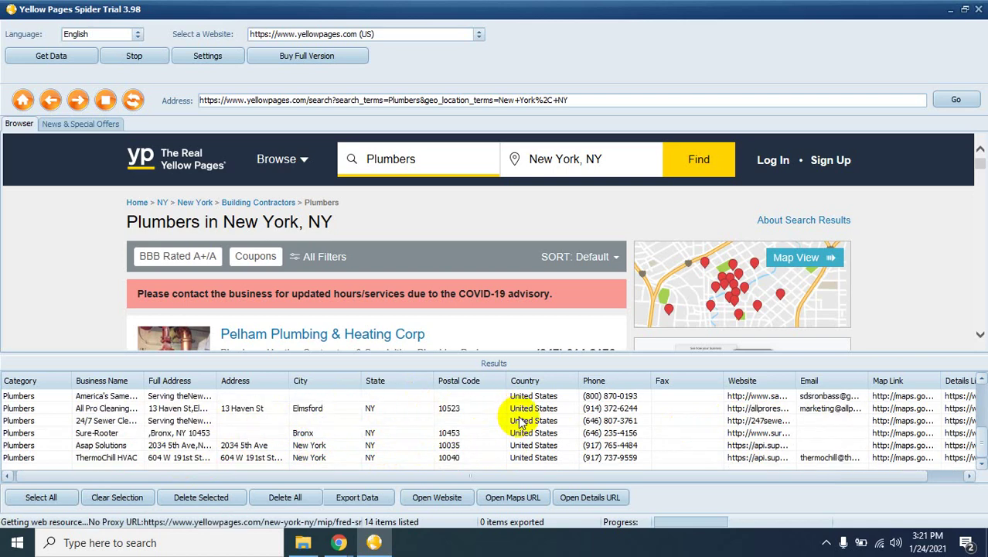
pyautogui.scroll(3, 520, 422)
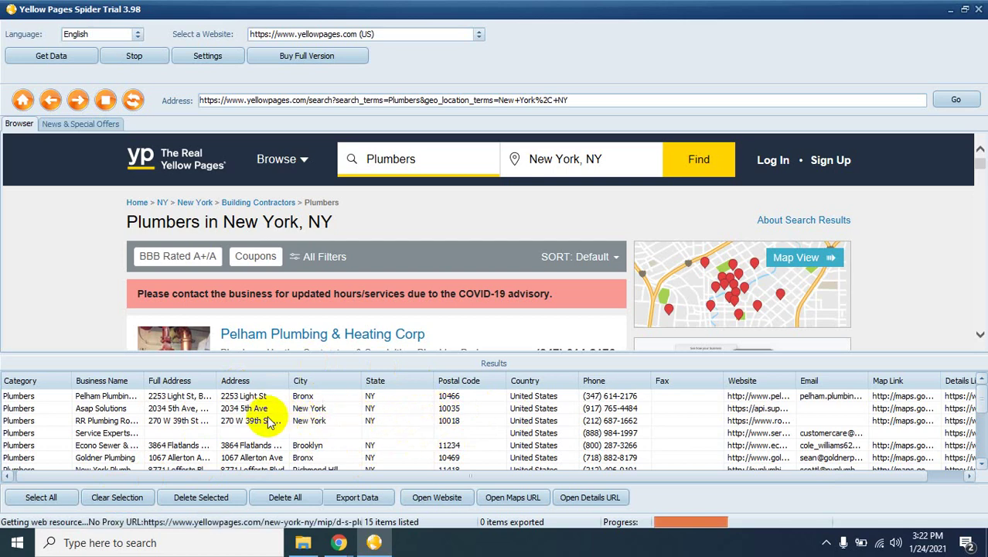
pyautogui.scroll(-1, 339, 311)
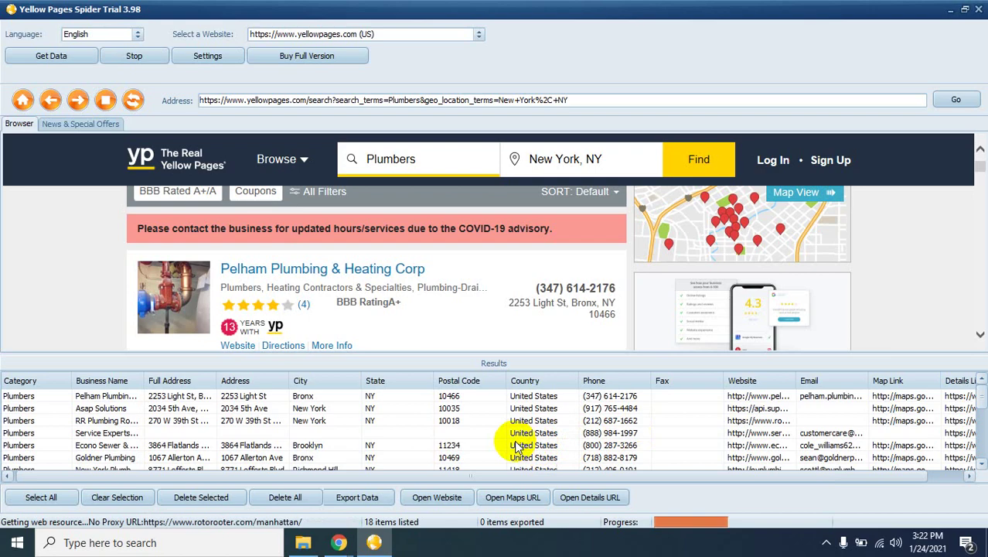
# - Check the LEDP online class call in Google Meet and return to Yellow Pages Spider
pyautogui.click(339, 542)
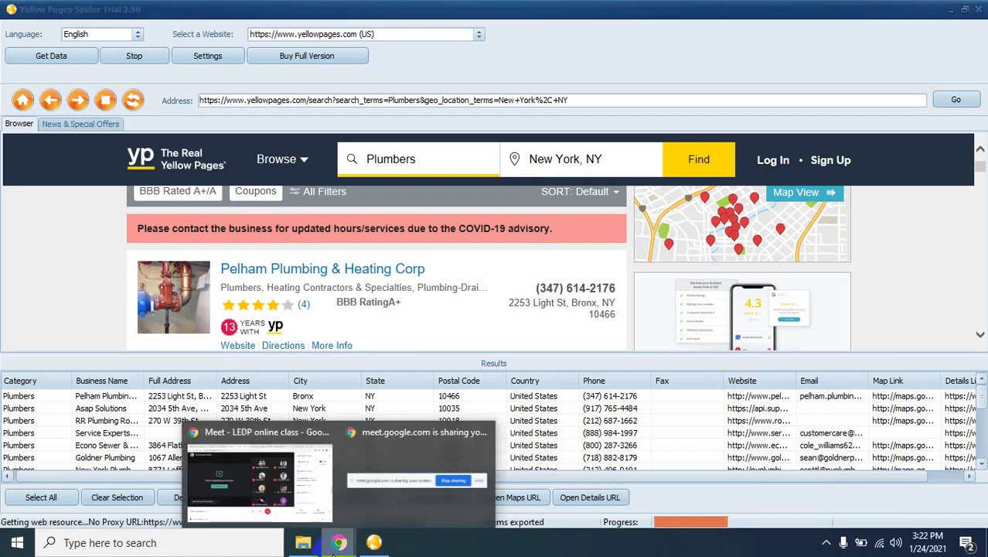
pyautogui.click(263, 486)
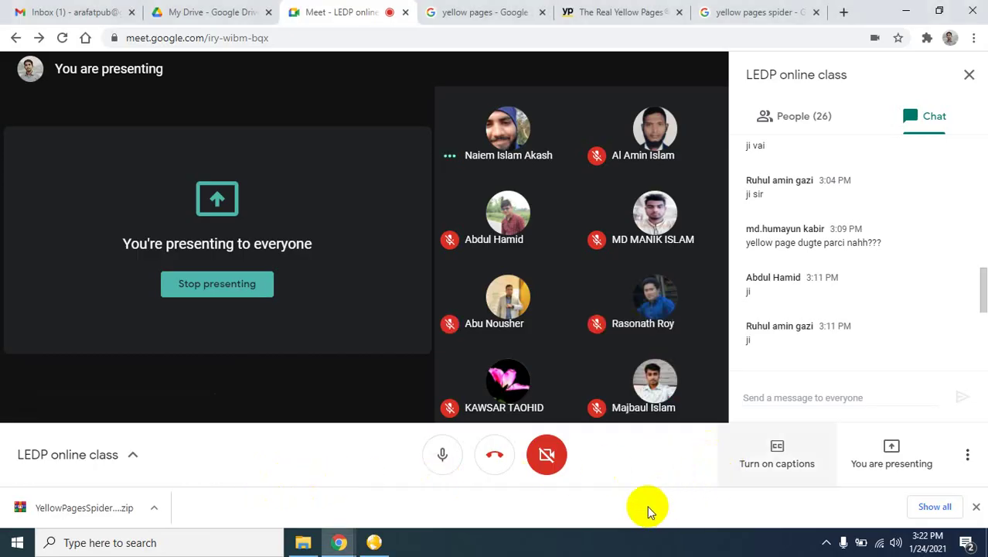
pyautogui.click(387, 546)
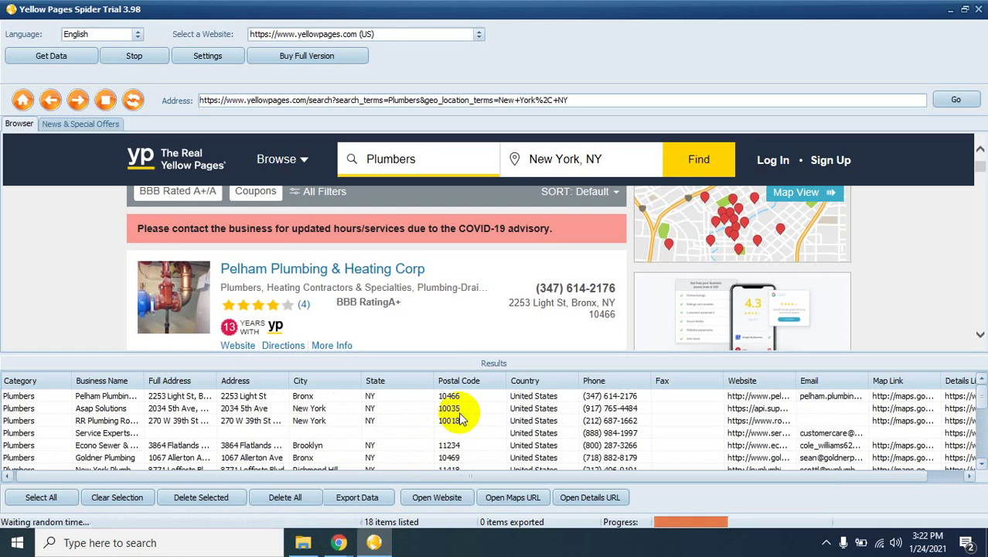
# - Select all collected plumber rows in the results and stop the extraction
pyautogui.click(25, 403)
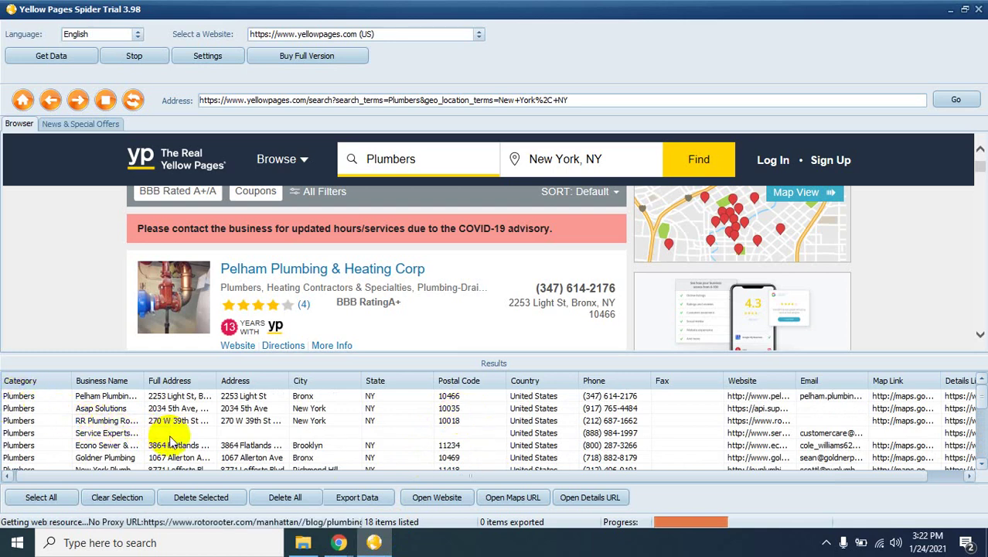
pyautogui.click(43, 502)
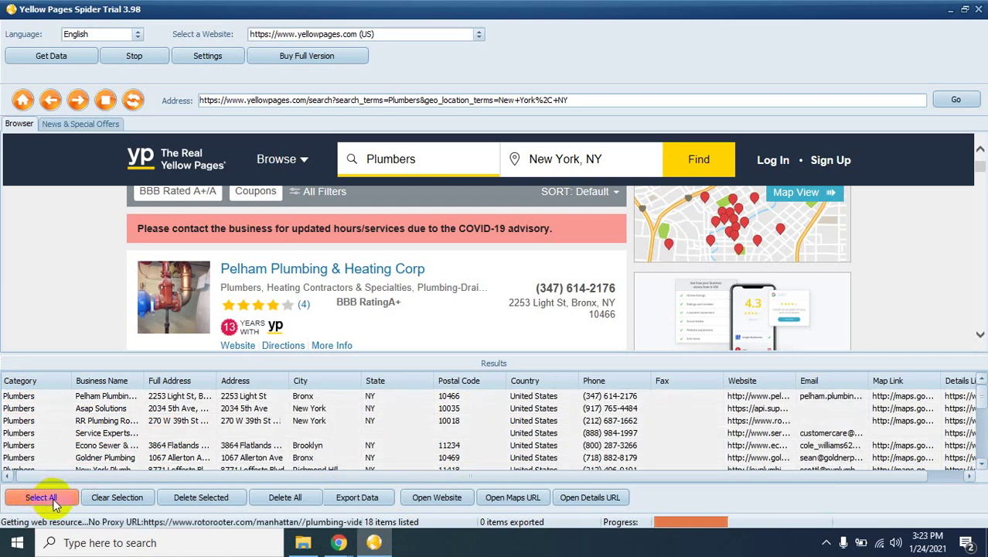
pyautogui.click(130, 56)
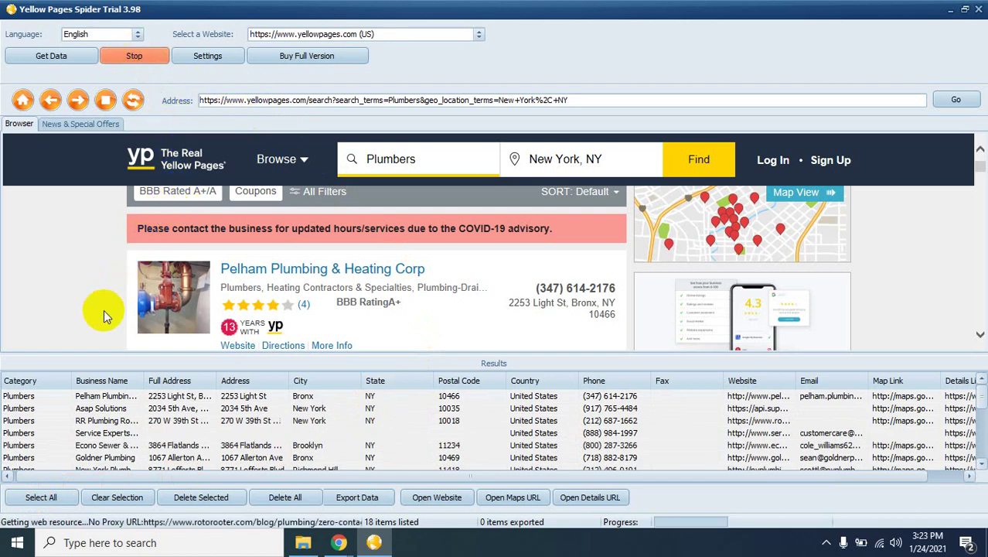
# - Switch to the class call in Google Meet to check on the participants, and switch back to Yellow Pages Spider
pyautogui.moveTo(331, 546)
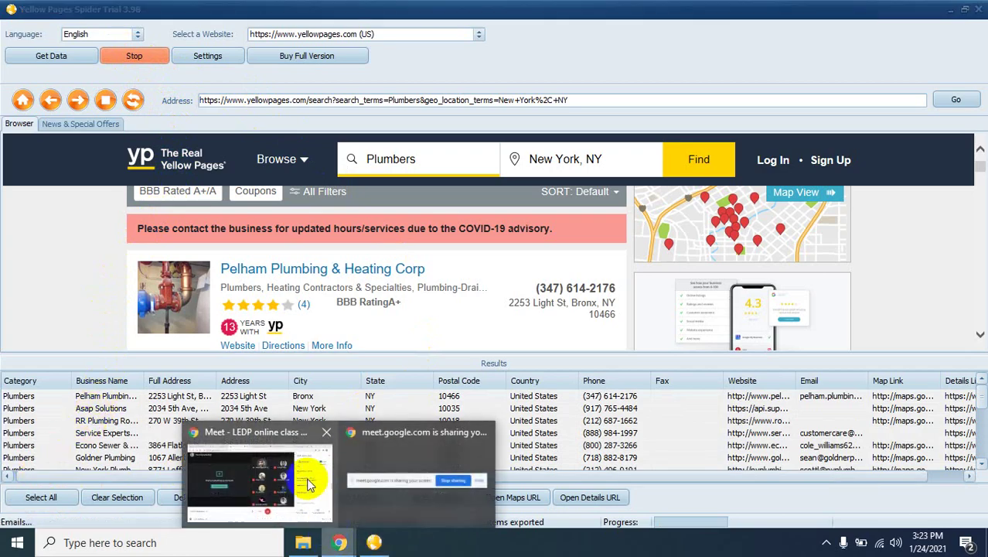
pyautogui.click(309, 418)
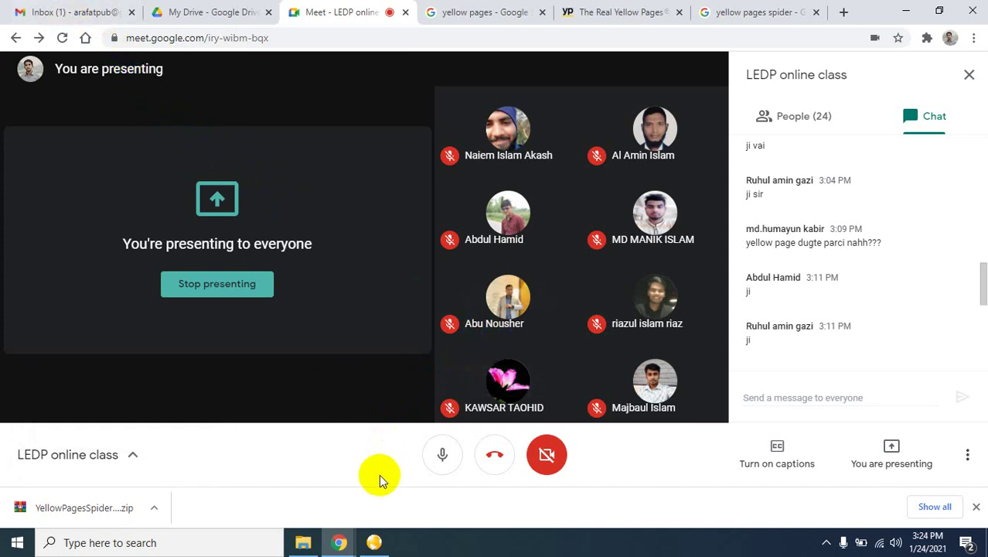
pyautogui.click(376, 541)
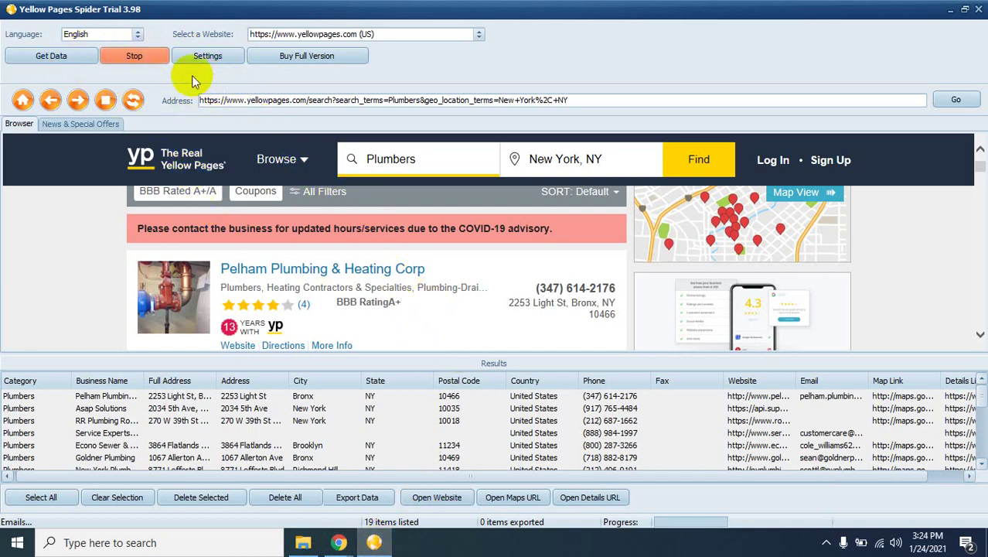
# - Review the proxy options and columns to export, checking the Google Meet class call in between, and accept the settings
pyautogui.click(208, 59)
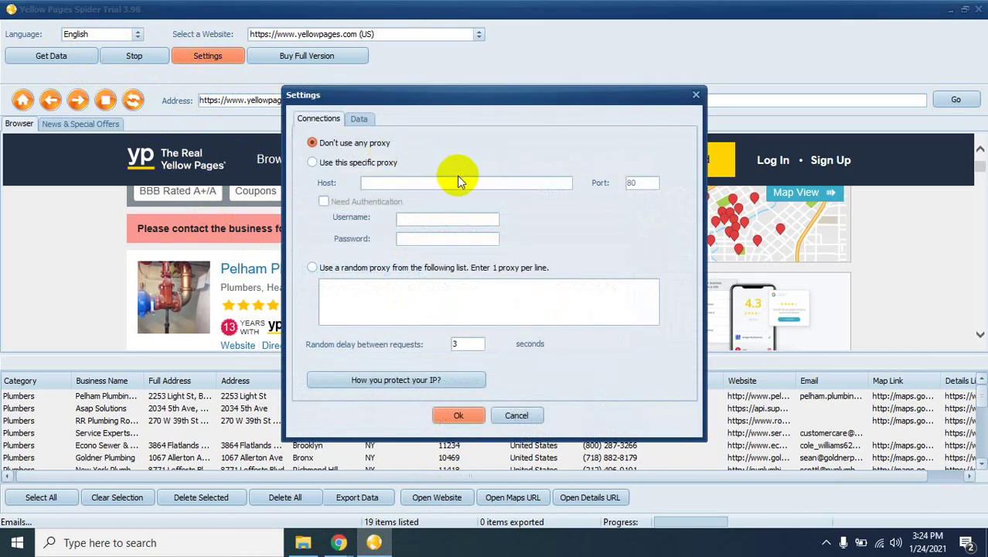
pyautogui.click(360, 124)
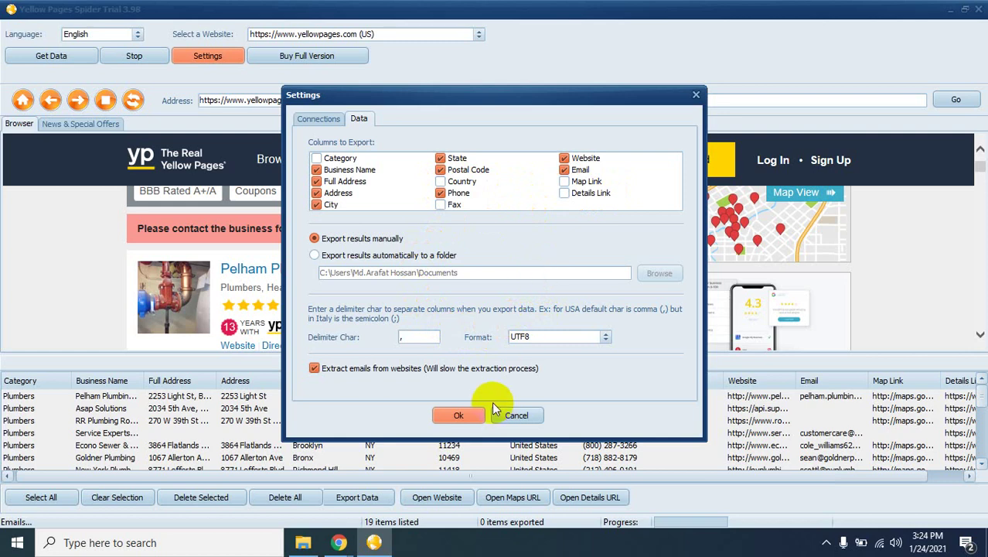
pyautogui.click(338, 542)
pyautogui.click(267, 479)
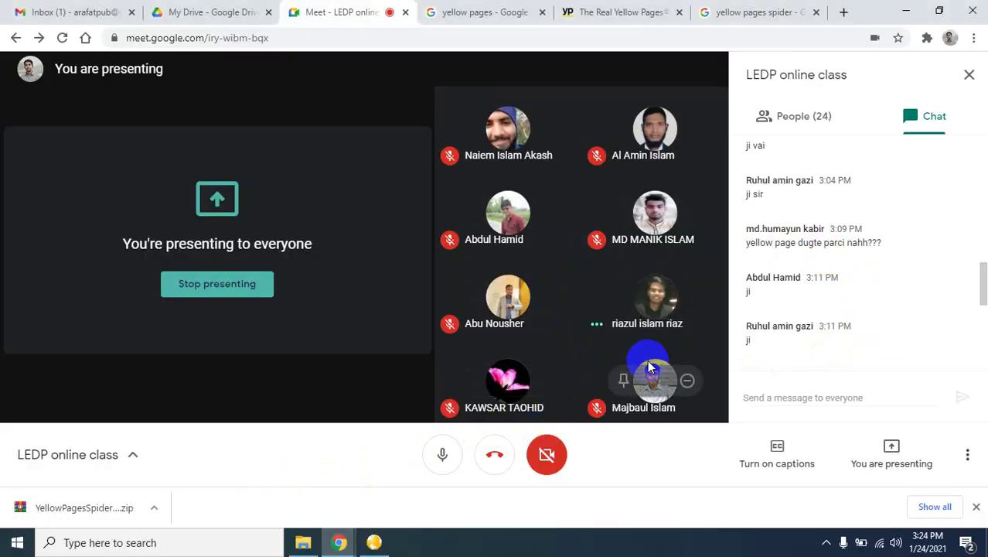
pyautogui.moveTo(564, 371)
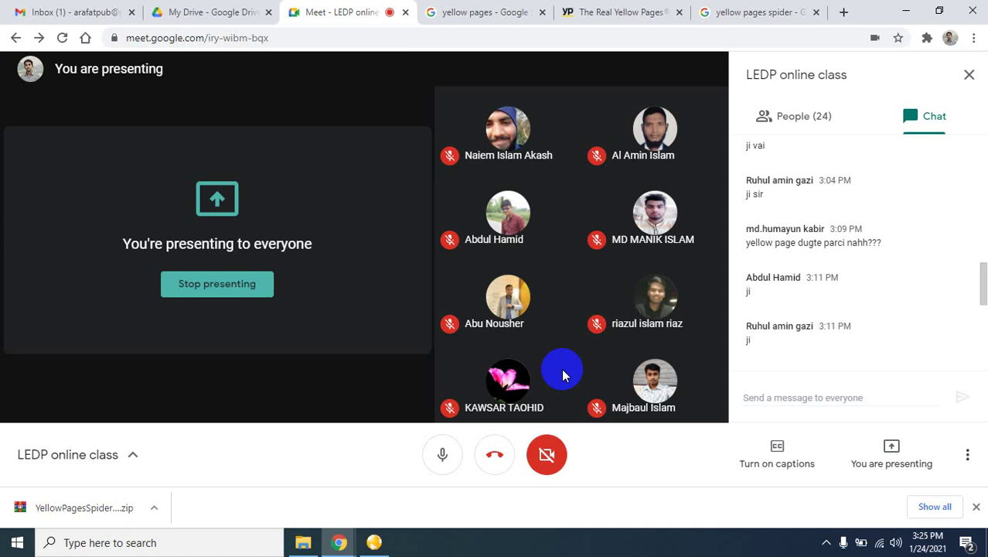
pyautogui.click(374, 542)
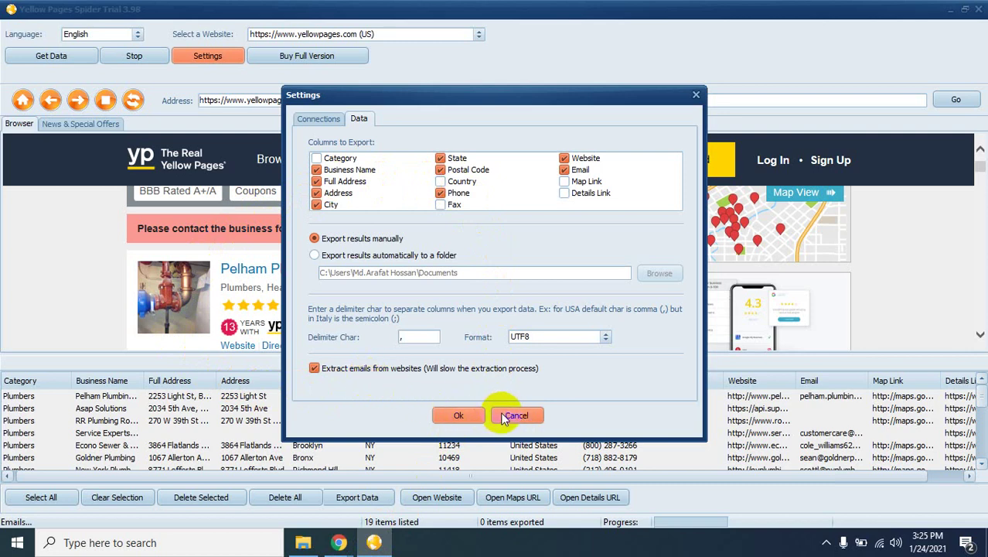
pyautogui.click(464, 423)
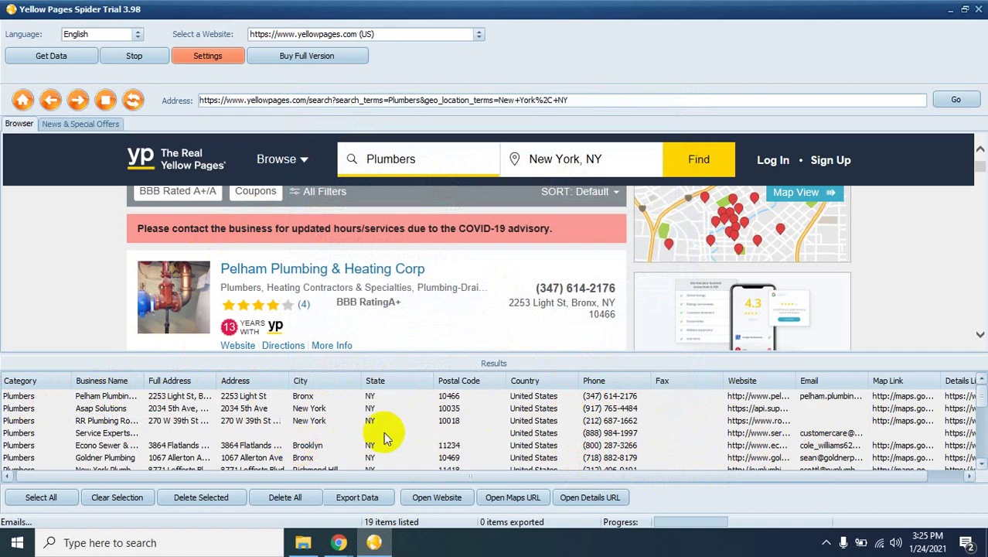
# - Examine the extracted plumber rows from the first to the last entry in the results table
pyautogui.scroll(-4, 818, 425)
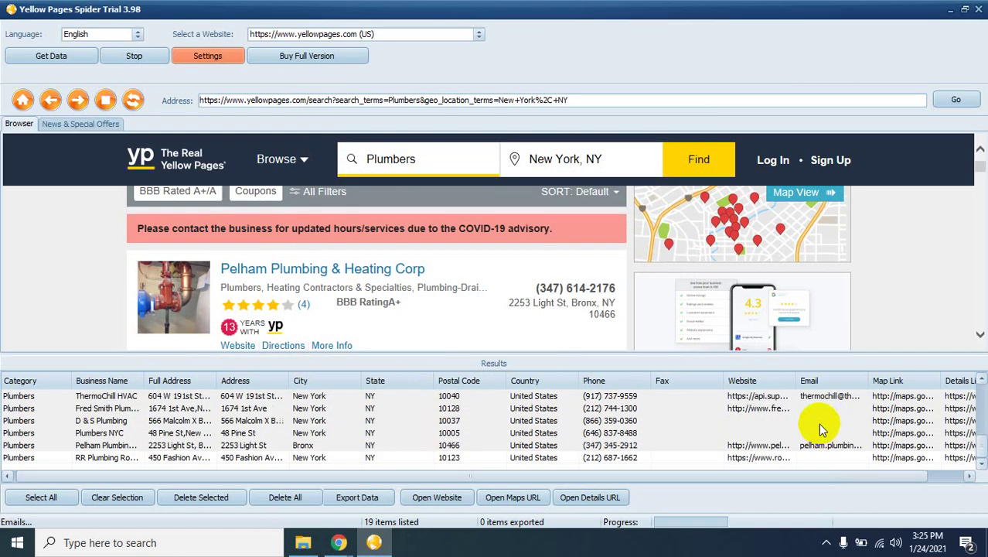
pyautogui.scroll(-4, 818, 430)
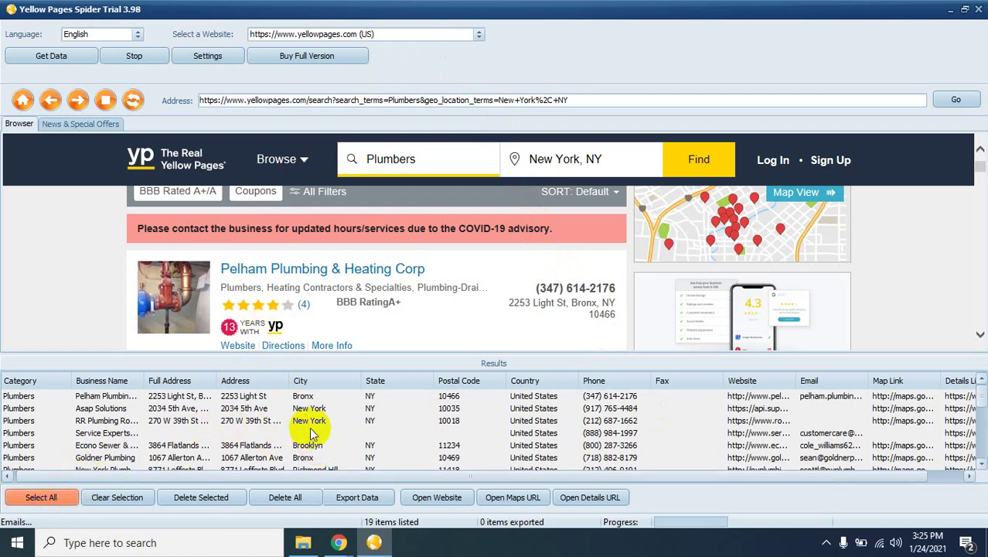
pyautogui.scroll(-5, 310, 433)
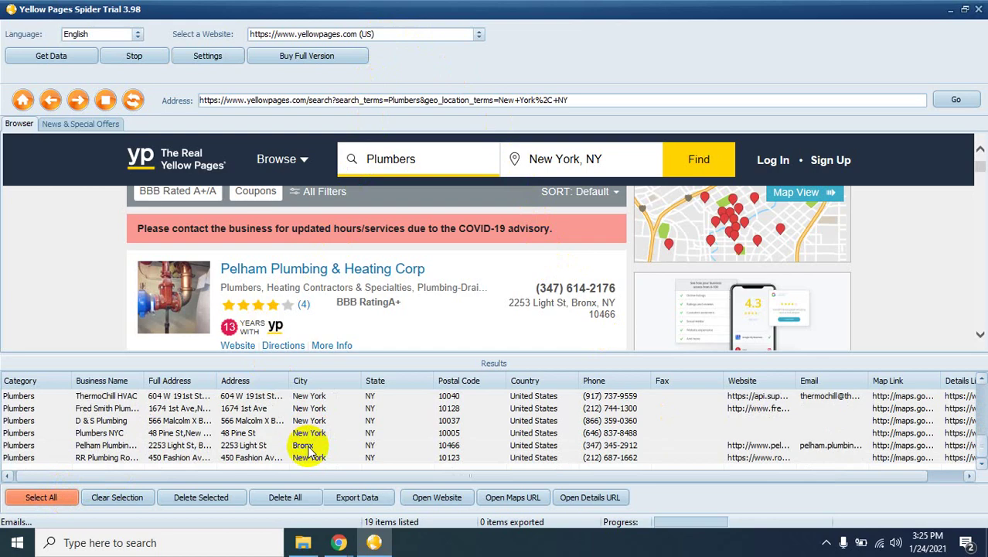
pyautogui.scroll(-2, 307, 447)
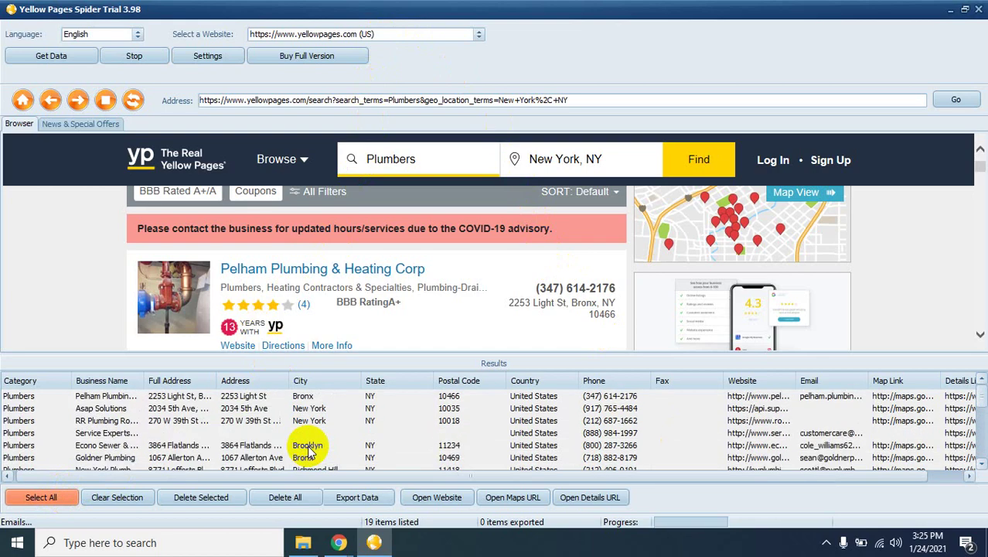
pyautogui.scroll(2, 308, 447)
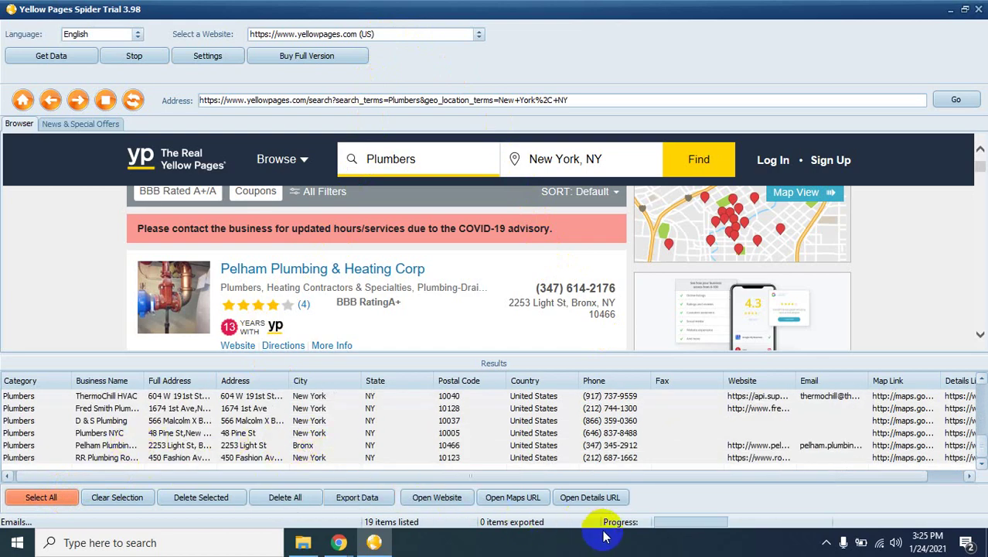
# - Check the hidden system tray icons and switch to the LEDP online class call in Google Meet
pyautogui.click(825, 544)
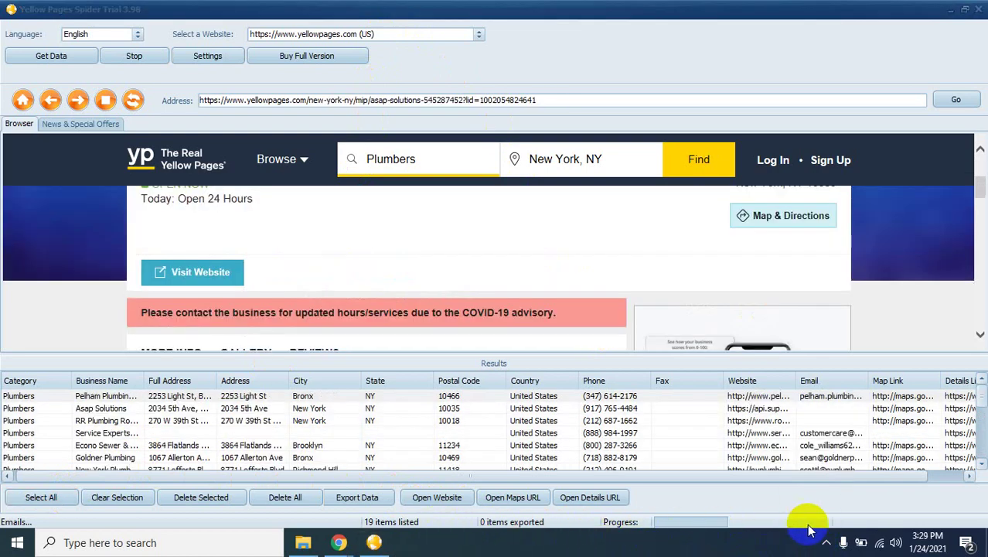
pyautogui.click(825, 543)
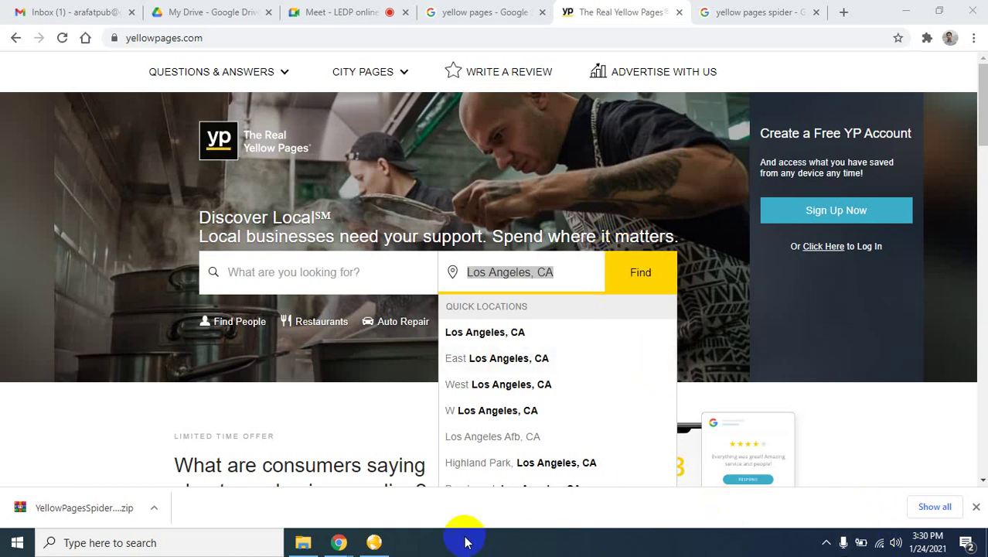
pyautogui.click(352, 10)
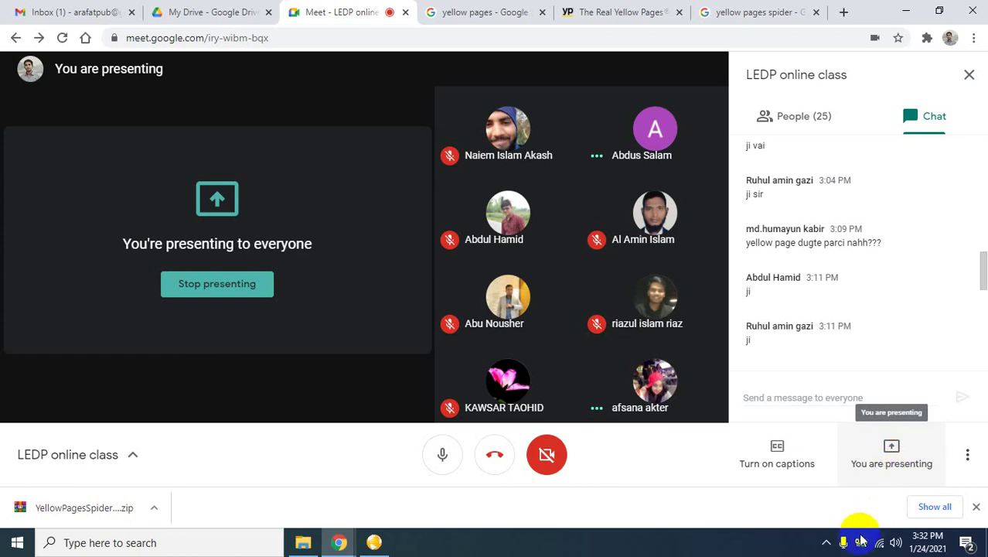
# - Return to the Google results for yellow pages spider and search for "ypspider" instead
pyautogui.click(826, 541)
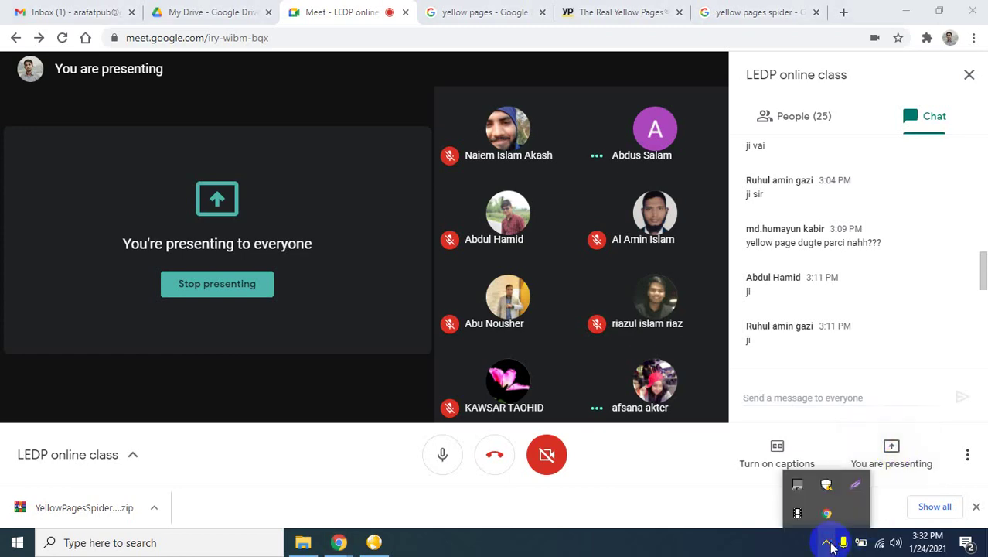
pyautogui.click(768, 14)
pyautogui.click(248, 81)
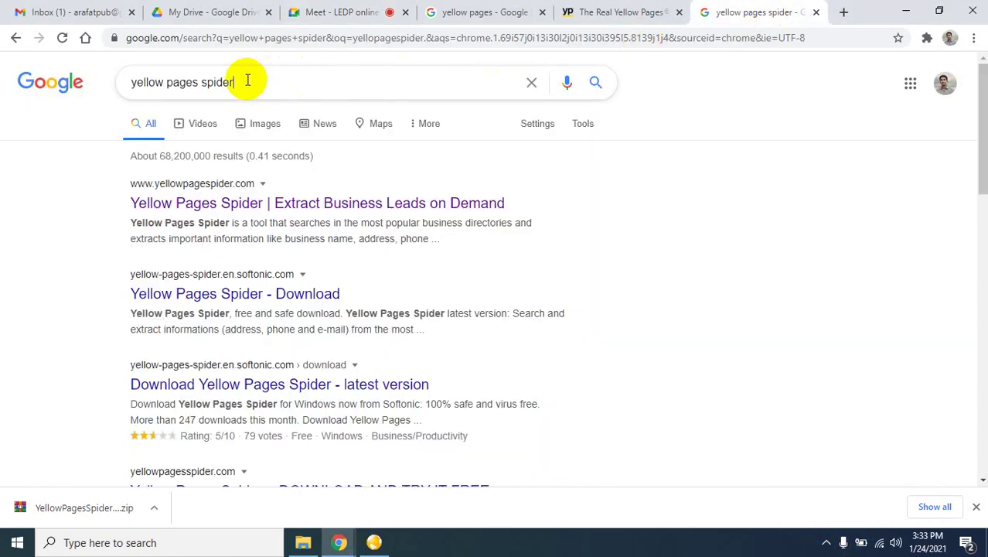
pyautogui.tripleClick(248, 81)
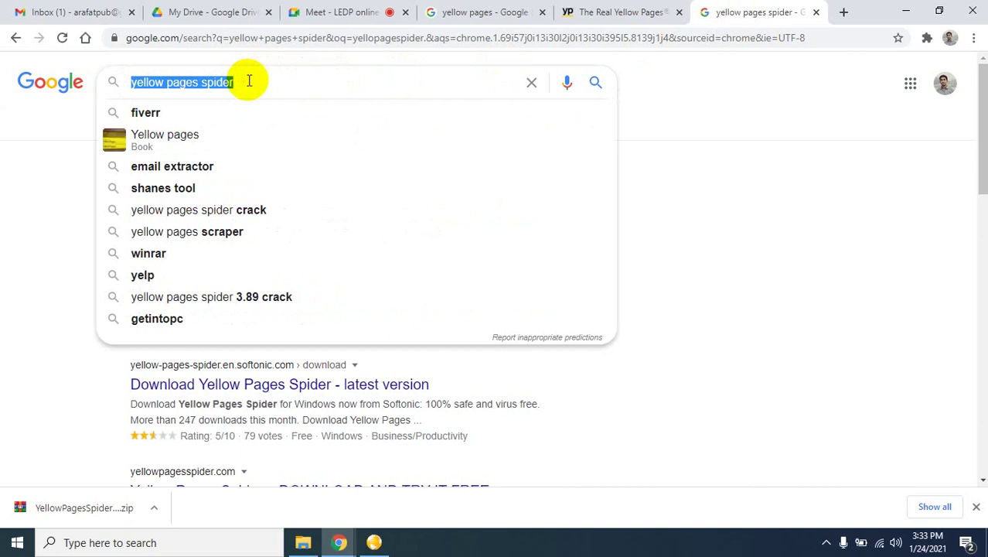
pyautogui.write('yp')
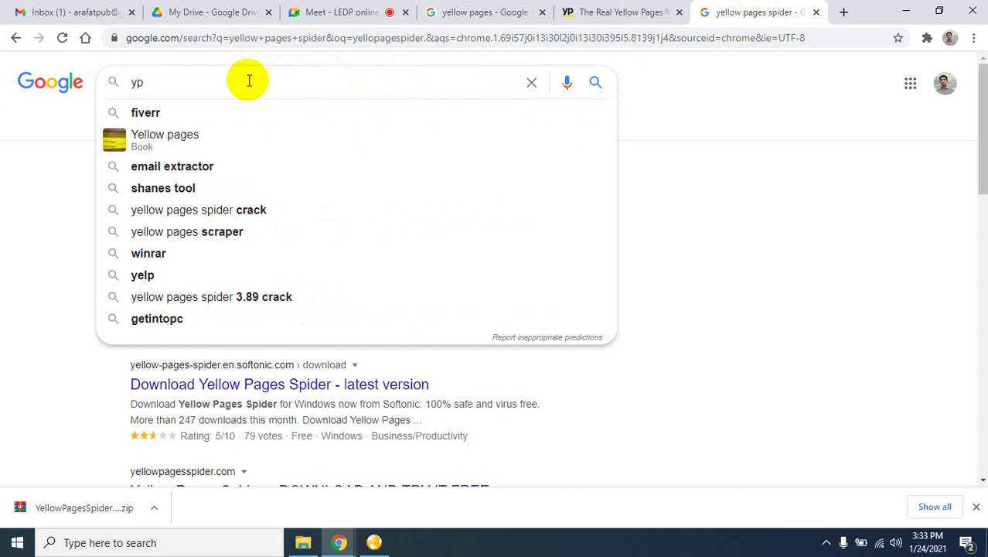
pyautogui.write('spider')
pyautogui.press('Return')
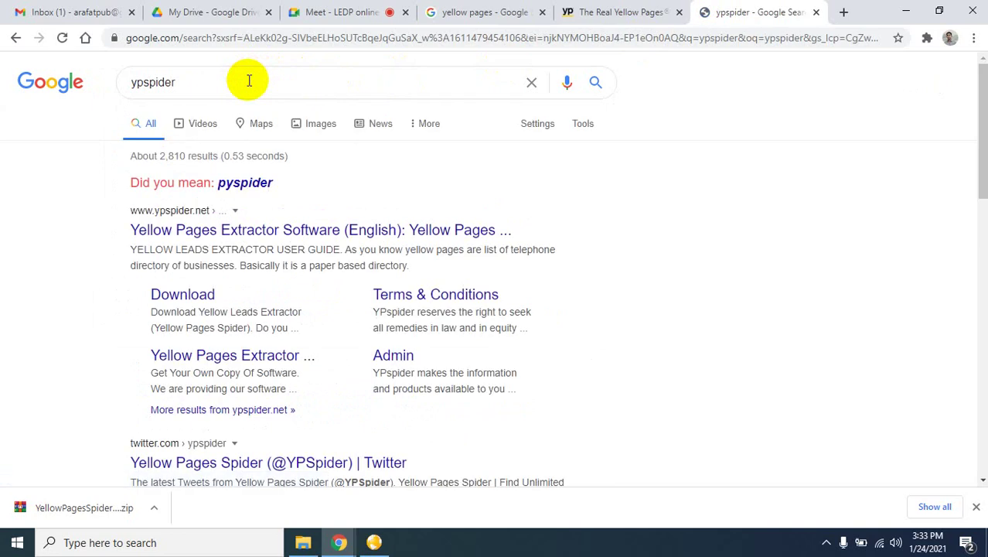
# - Open the ypspider.net Yellow Pages Extractor Software result and download the trial version of Yellow Leads Extractor
pyautogui.click(250, 231)
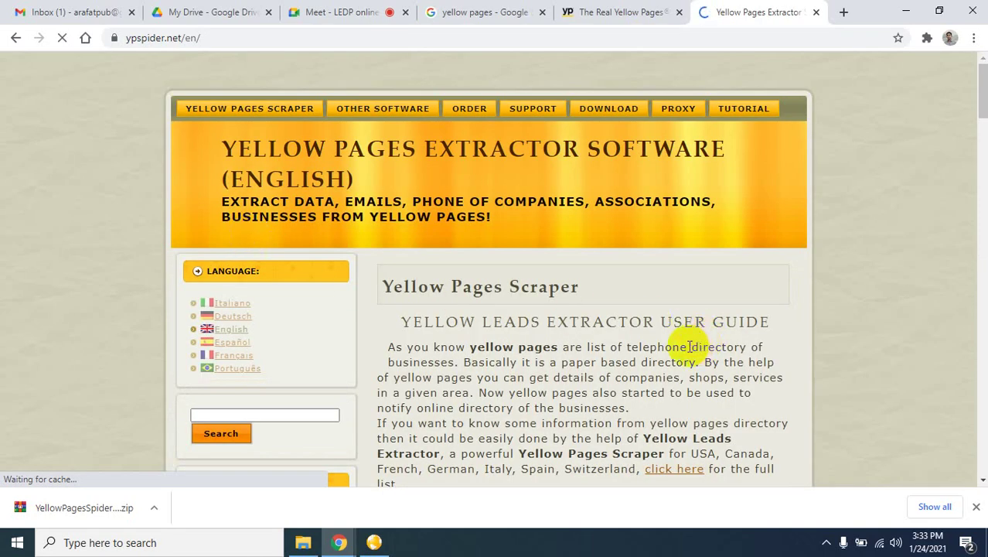
pyautogui.scroll(-1, 690, 348)
pyautogui.scroll(-5, 690, 348)
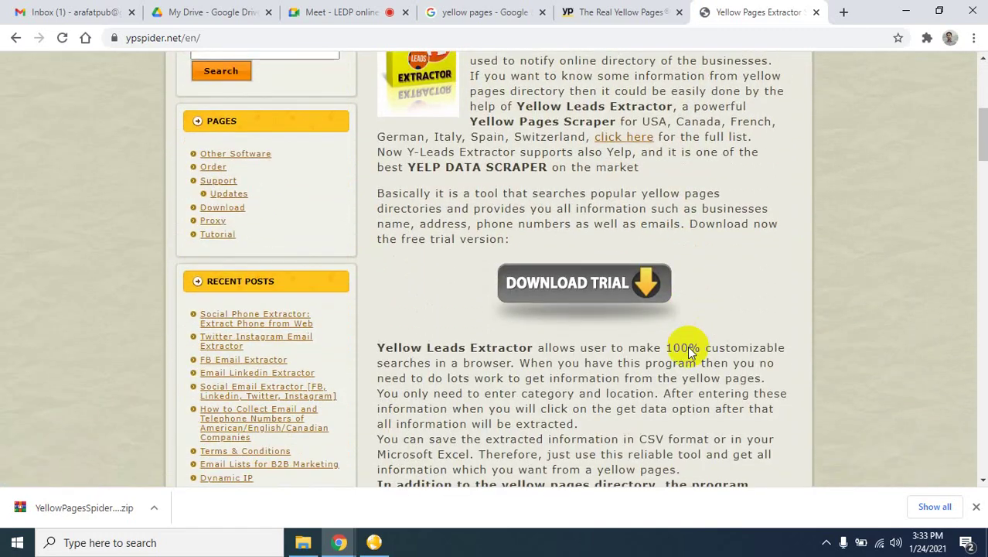
pyautogui.click(605, 297)
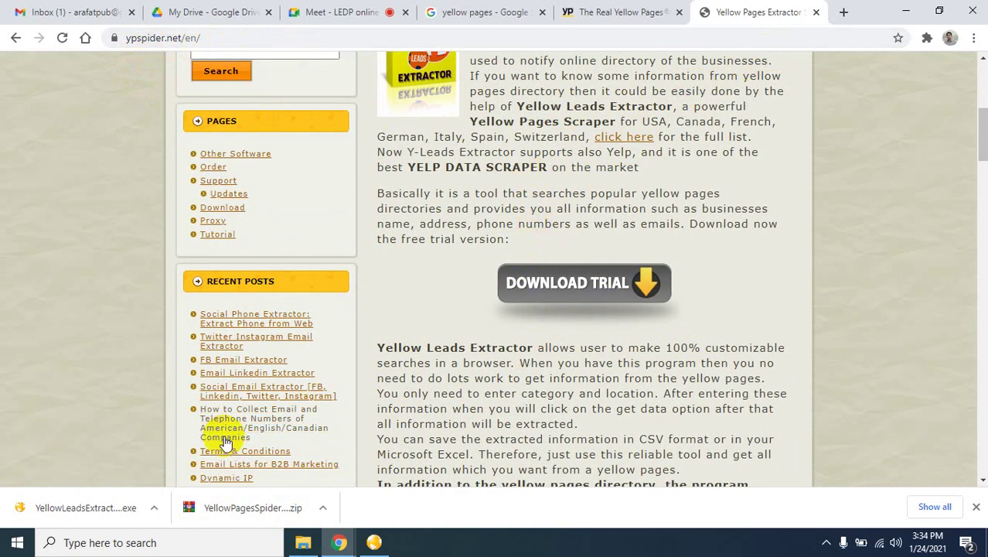
# - Run the downloaded Yellow Leads Extractor installer in English and install it to the default folder with a desktop shortcut
pyautogui.click(155, 509)
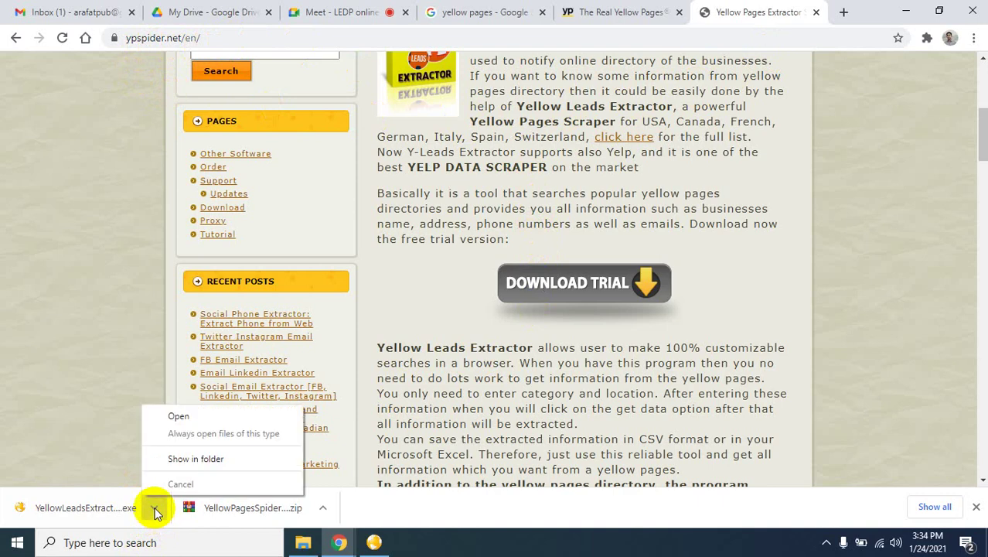
pyautogui.click(188, 416)
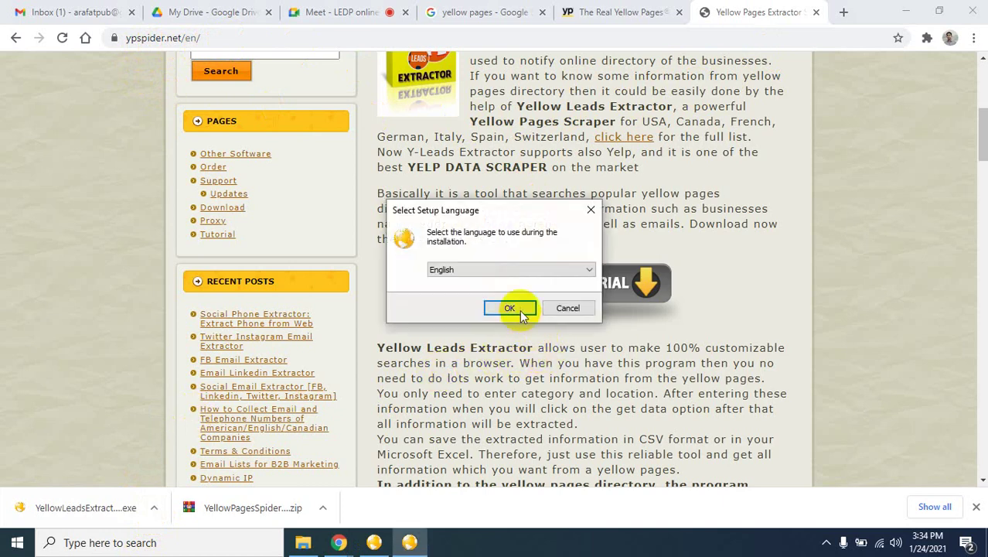
pyautogui.click(521, 311)
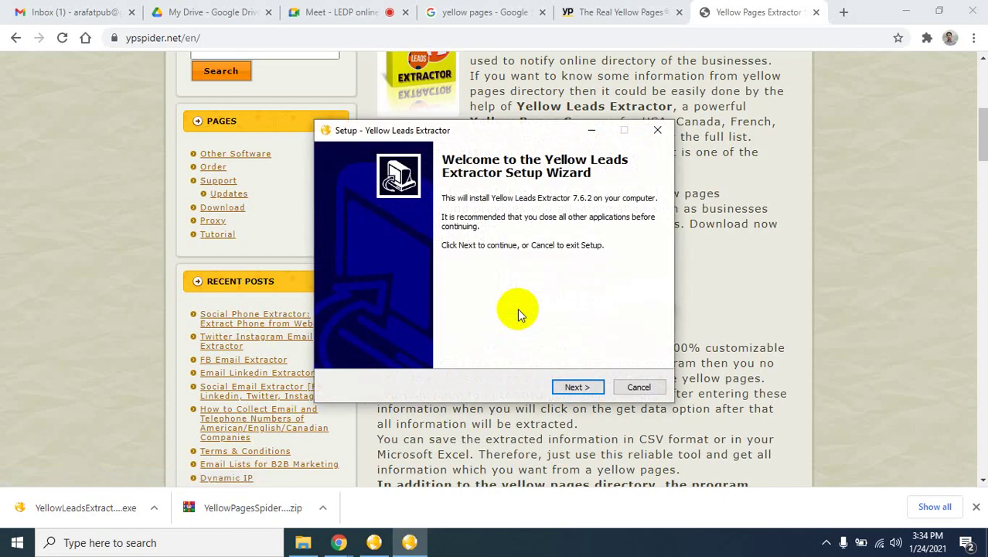
pyautogui.click(591, 387)
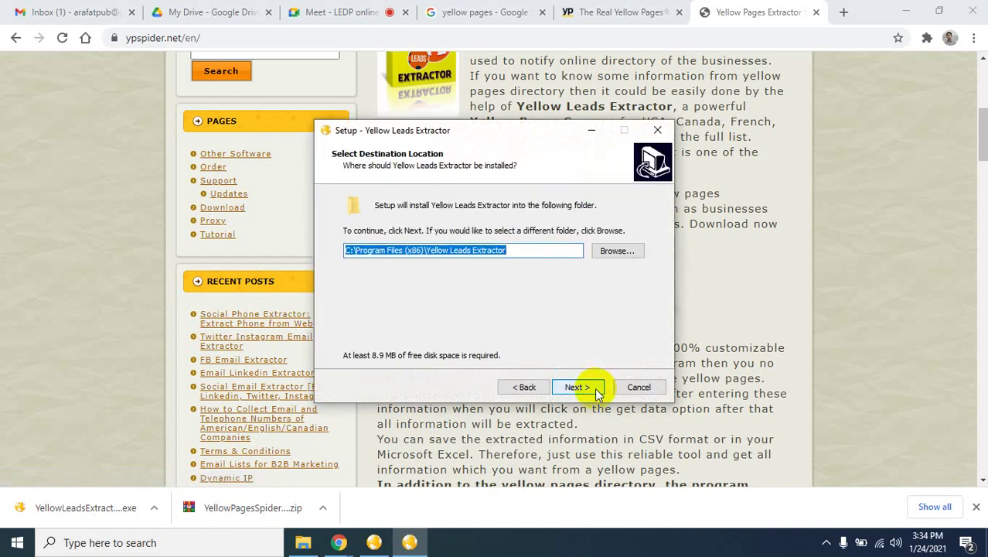
pyautogui.click(578, 387)
pyautogui.click(578, 387)
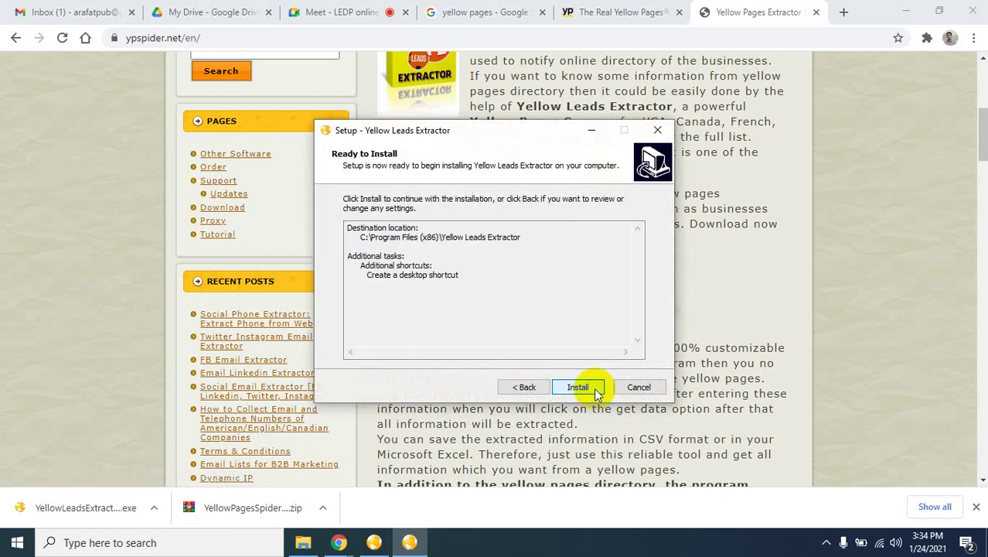
pyautogui.click(594, 388)
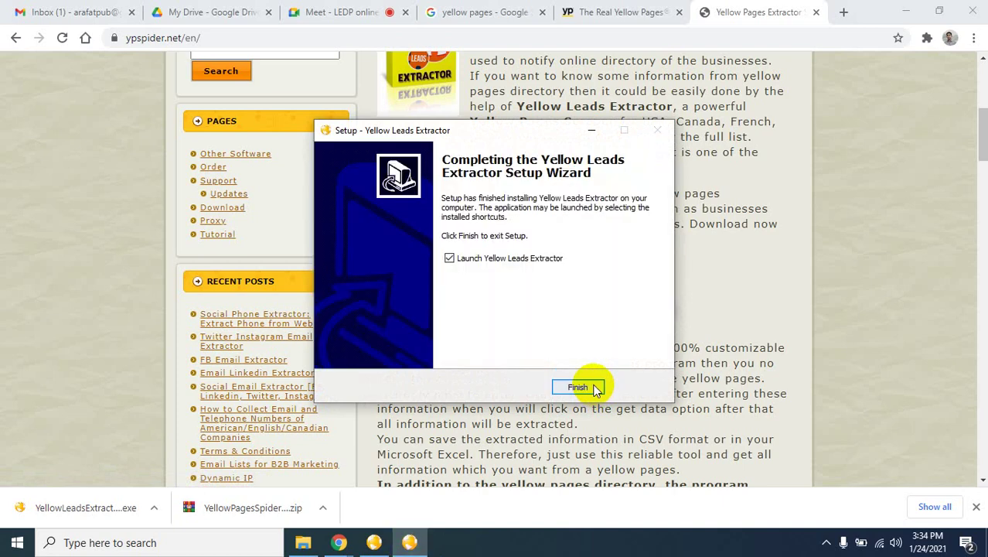
# - Check the Google Meet call, then return to the setup wizard and finish it with Launch Yellow Leads Extractor enabled
pyautogui.click(364, 14)
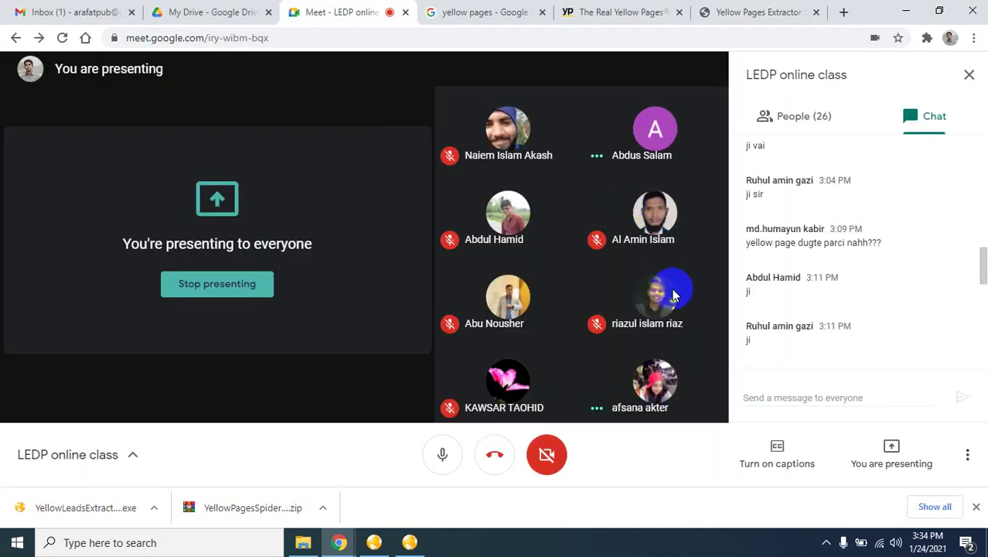
pyautogui.click(731, 12)
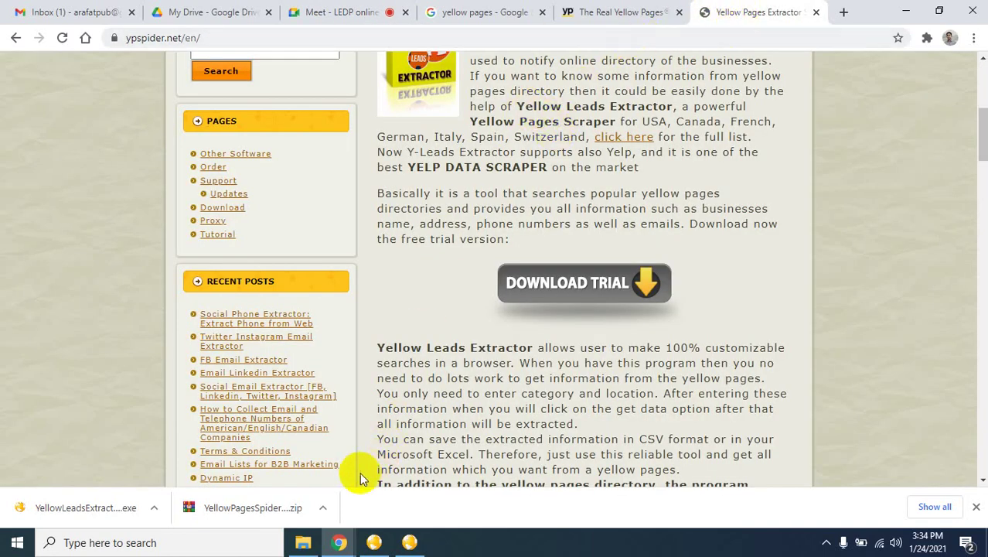
pyautogui.click(410, 542)
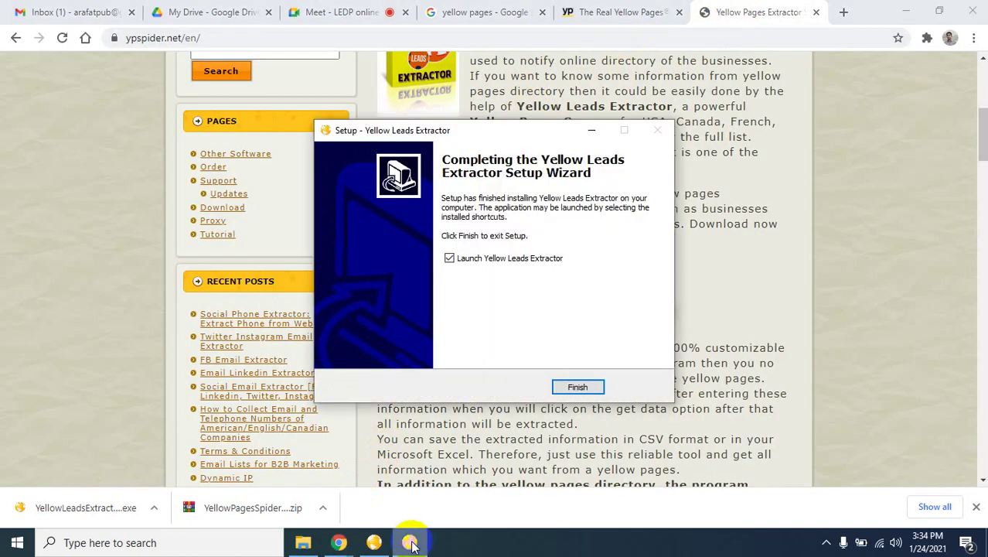
pyautogui.click(576, 387)
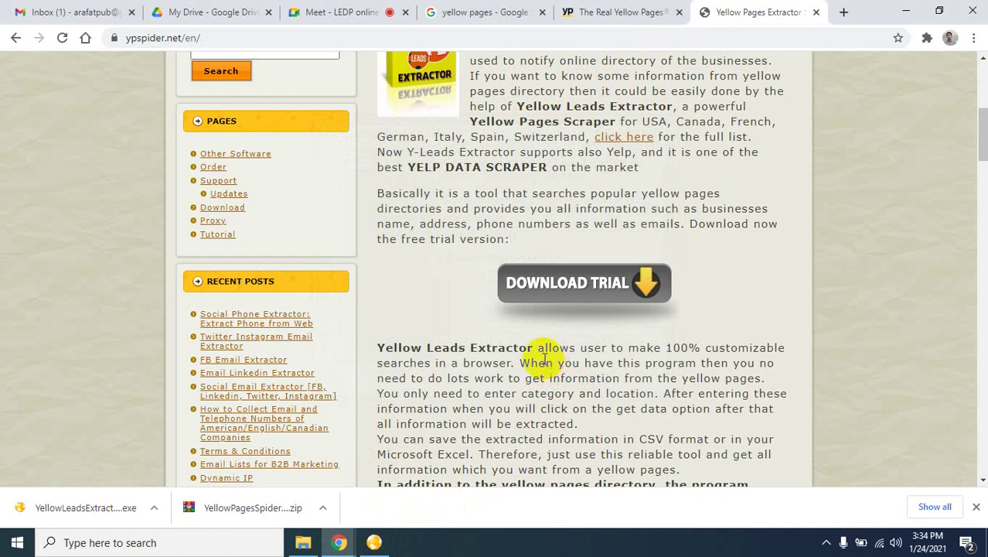
# - Minimize Yellow Pages Spider, switch to the newly launched Yellow Leads Extractor and maximize its window
pyautogui.click(374, 542)
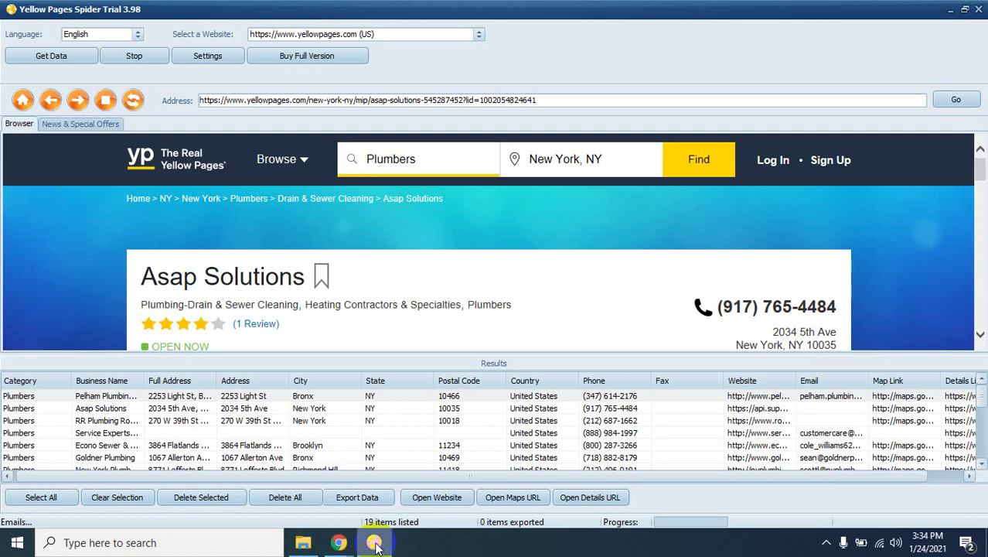
pyautogui.click(951, 9)
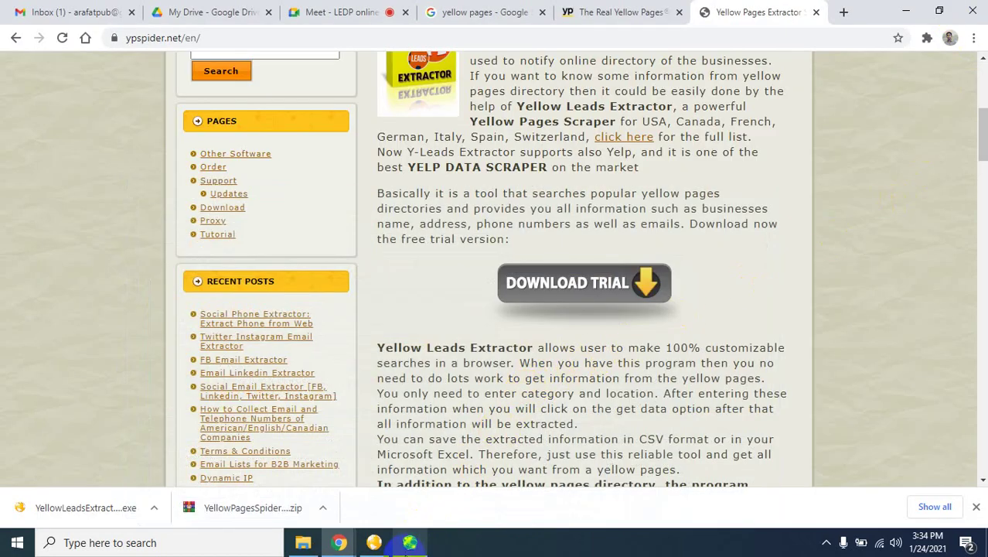
pyautogui.click(410, 543)
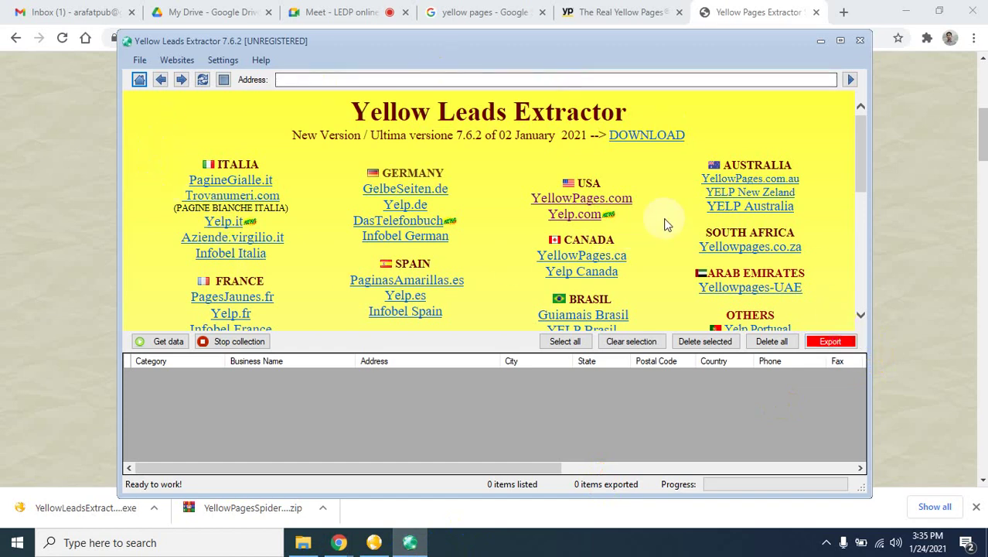
pyautogui.click(845, 41)
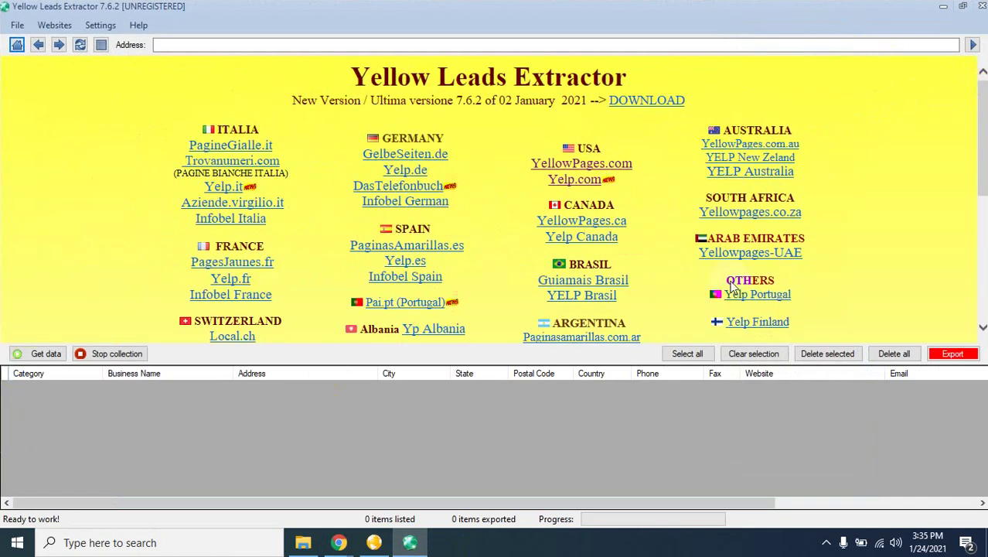
# - Examine the directory websites offered per country on the start page, especially YellowPages.com and Yelp.com for the USA
pyautogui.moveTo(707, 172); pyautogui.dragTo(793, 184)
pyautogui.click(847, 197)
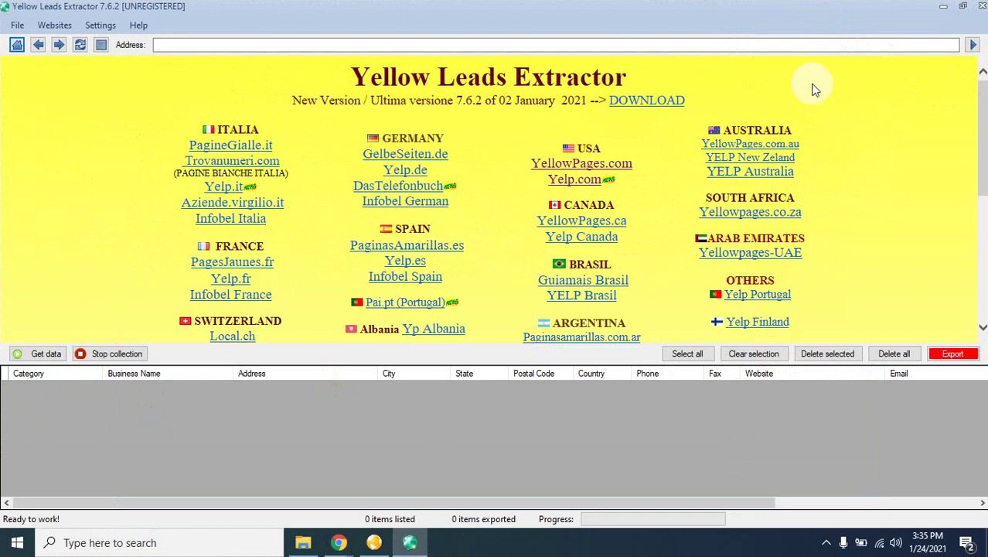
pyautogui.moveTo(531, 163); pyautogui.dragTo(624, 170)
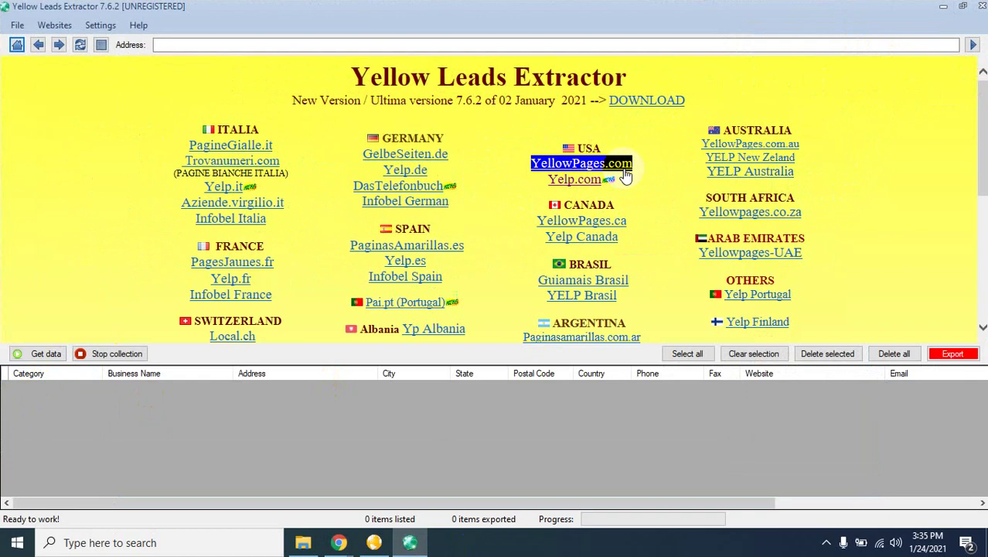
pyautogui.moveTo(619, 180); pyautogui.dragTo(553, 190)
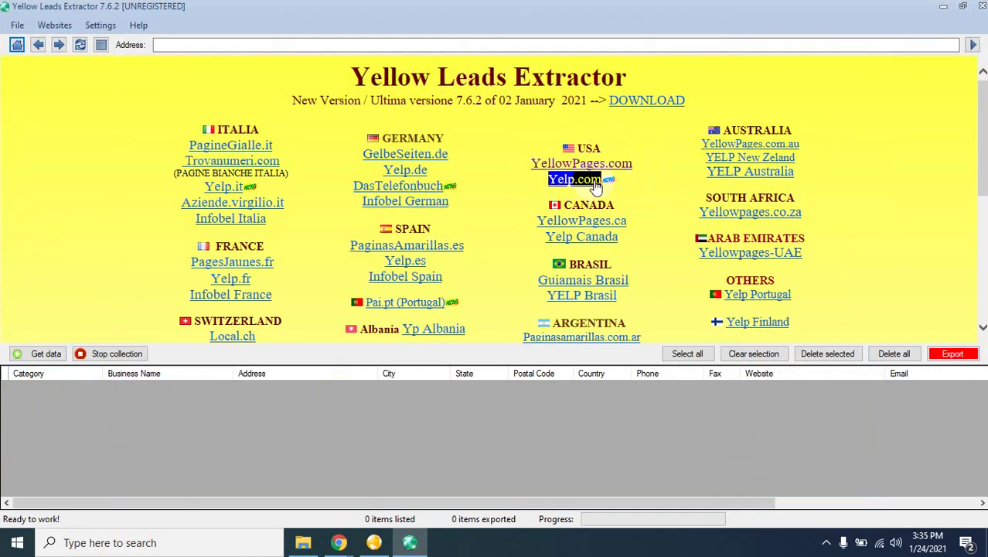
pyautogui.click(639, 169)
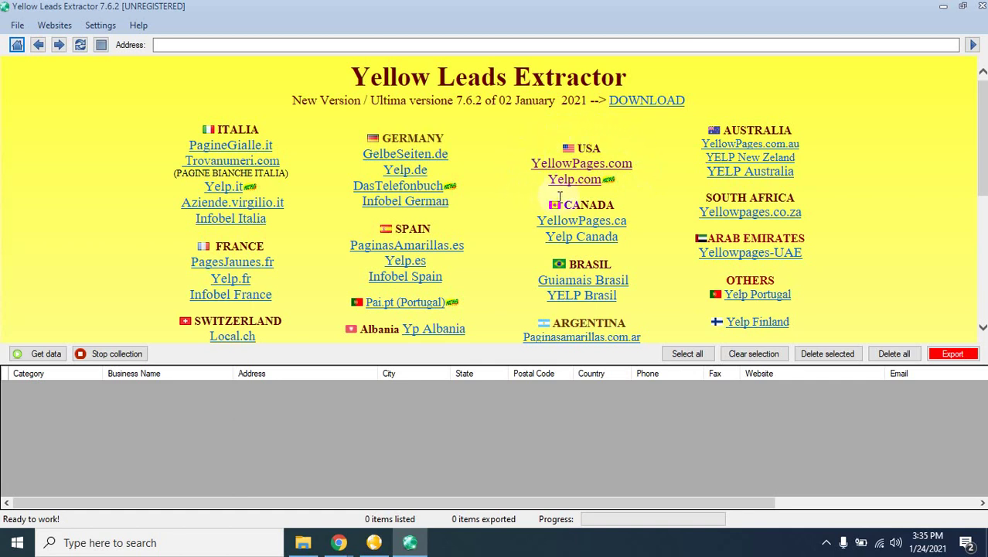
pyautogui.moveTo(527, 164); pyautogui.dragTo(618, 173)
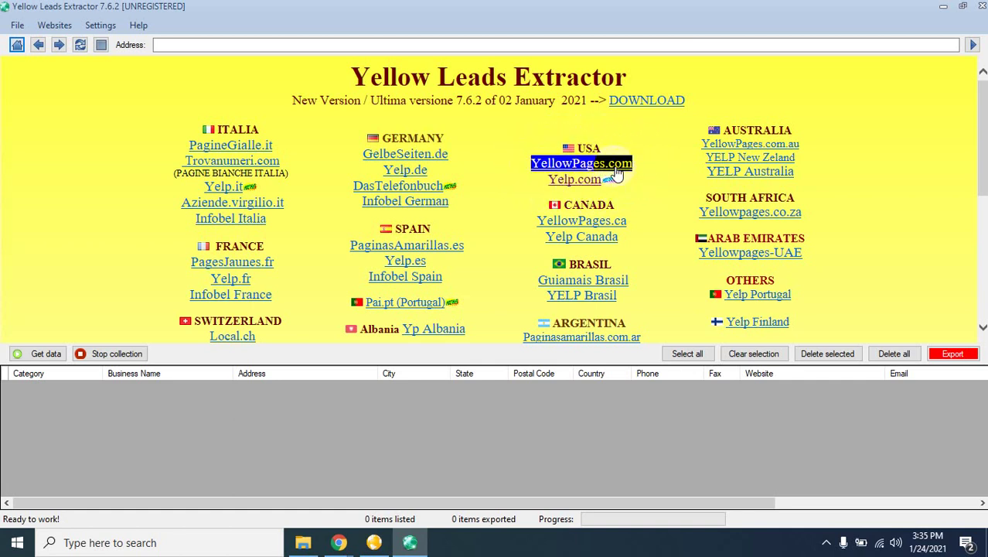
pyautogui.click(619, 173)
pyautogui.moveTo(532, 163); pyautogui.dragTo(632, 165)
pyautogui.click(611, 171)
pyautogui.moveTo(532, 163); pyautogui.dragTo(628, 163)
pyautogui.click(569, 150)
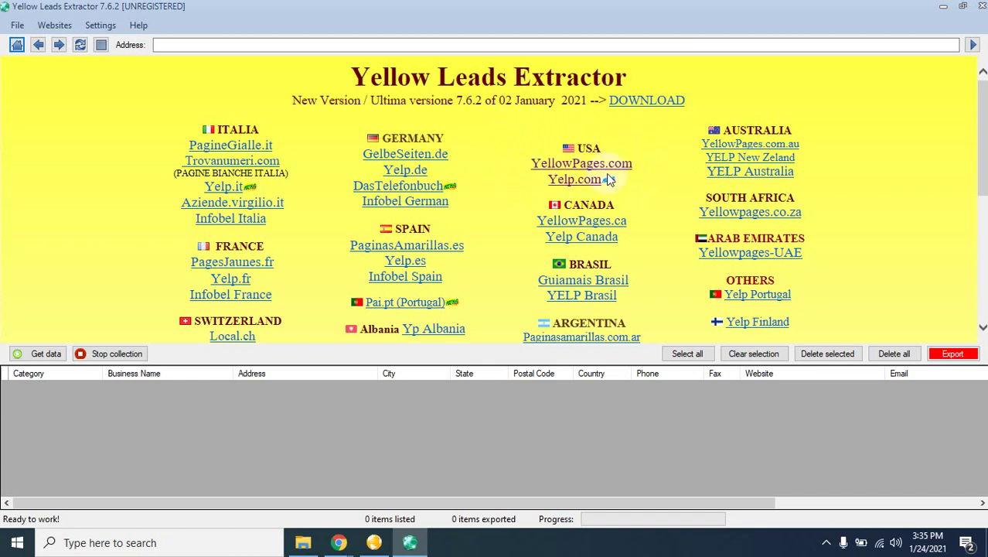
pyautogui.moveTo(547, 179); pyautogui.dragTo(611, 181)
pyautogui.moveTo(532, 163); pyautogui.dragTo(624, 165)
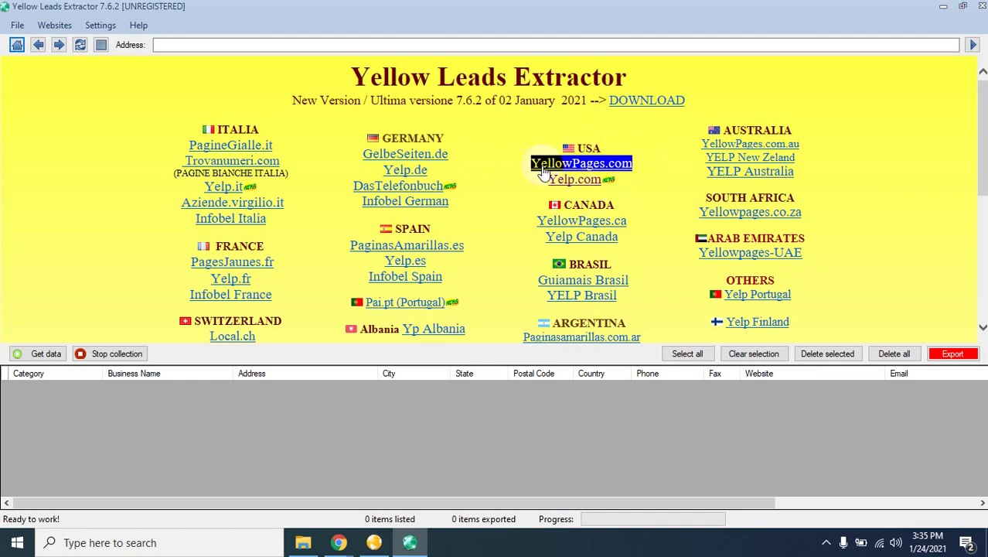
pyautogui.click(591, 195)
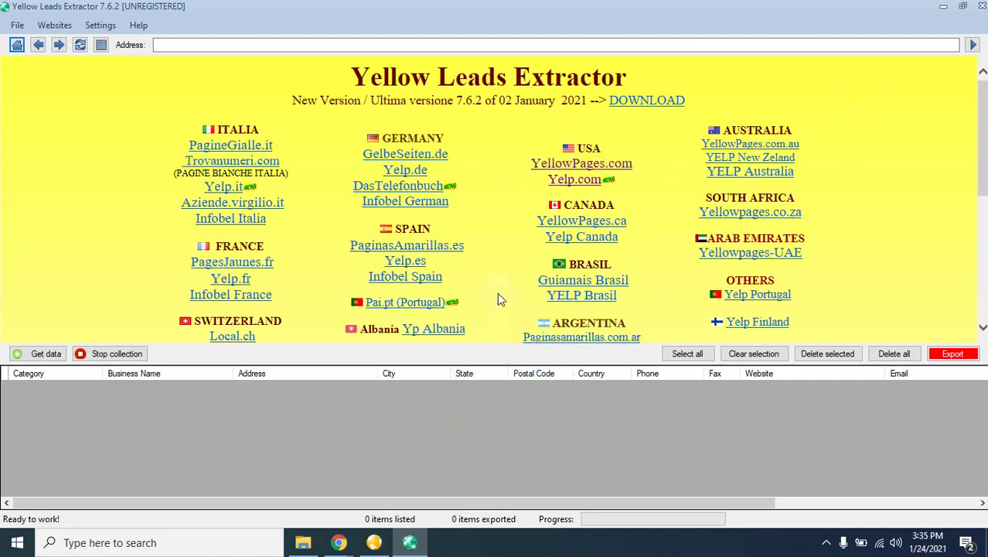
pyautogui.moveTo(348, 193); pyautogui.dragTo(372, 216)
pyautogui.click(370, 216)
pyautogui.moveTo(444, 184); pyautogui.dragTo(394, 196)
pyautogui.scroll(-1, 783, 263)
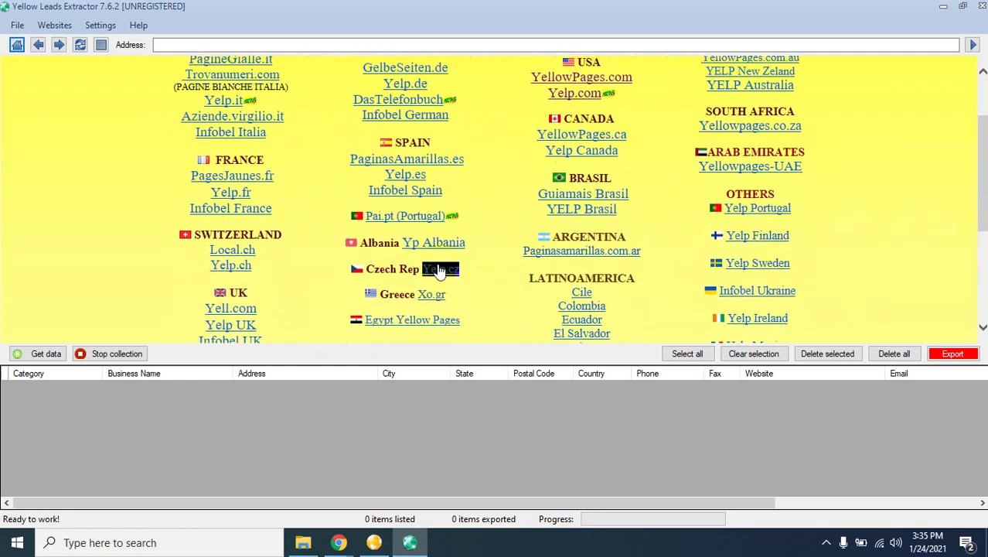
pyautogui.scroll(-1, 293, 274)
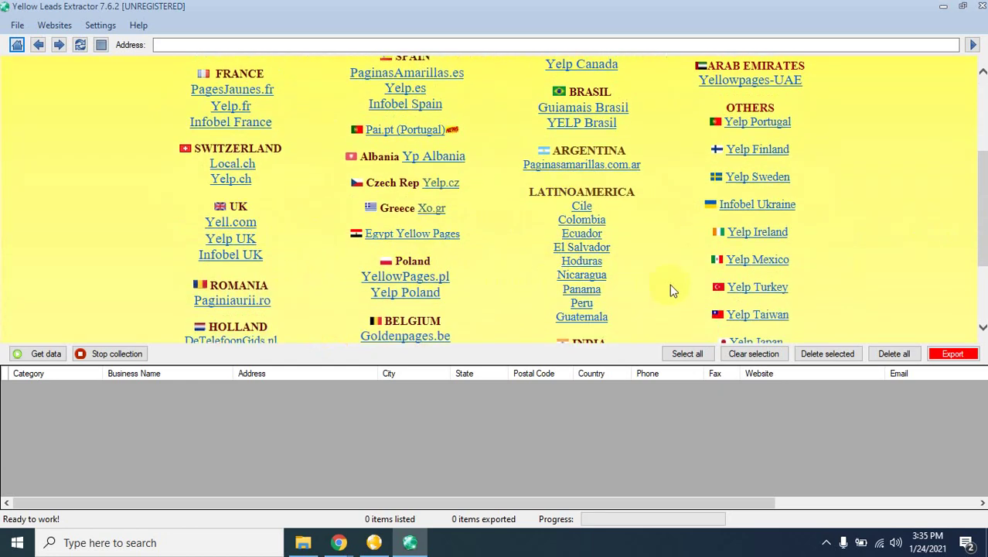
pyautogui.scroll(2, 671, 286)
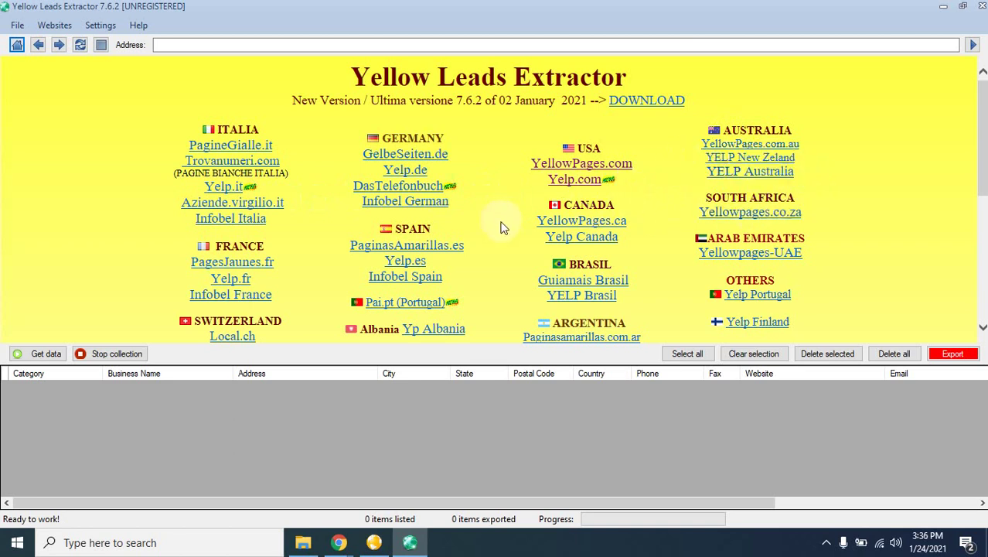
# - Load the USA YellowPages.com directory in the built-in browser and look over its home page
pyautogui.click(576, 166)
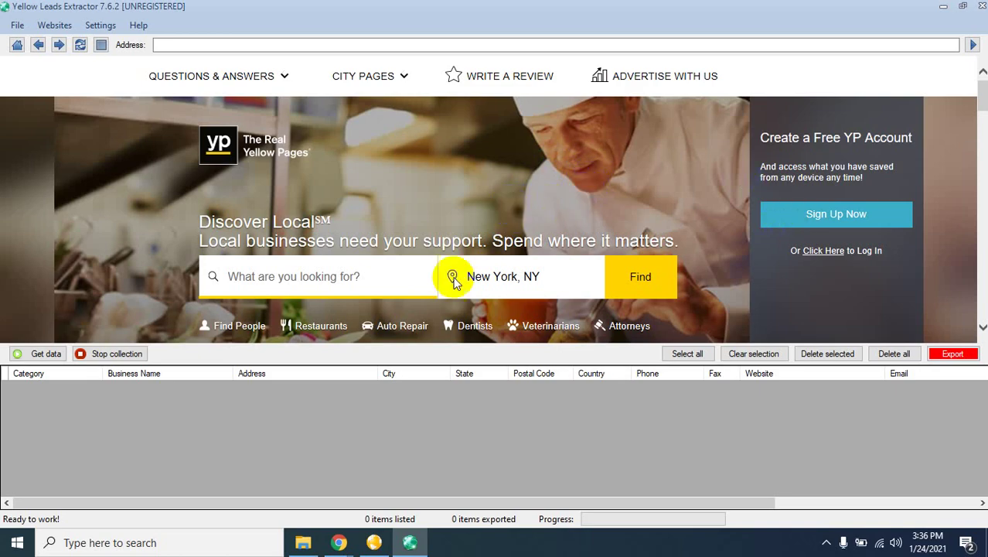
pyautogui.scroll(-3, 312, 228)
pyautogui.scroll(3, 311, 227)
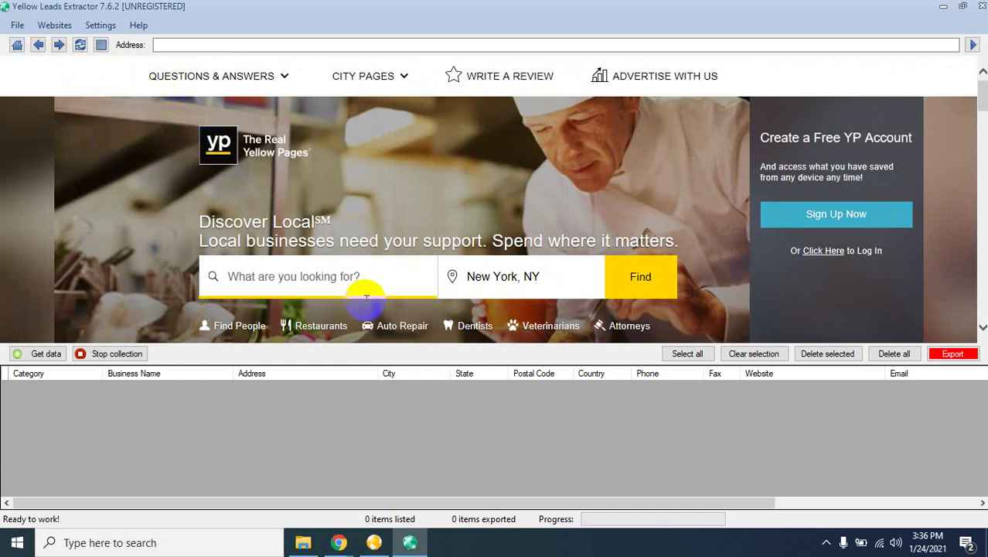
# - Search the YellowPages.com directory for "restaurant" in New York, NY
pyautogui.click(340, 281)
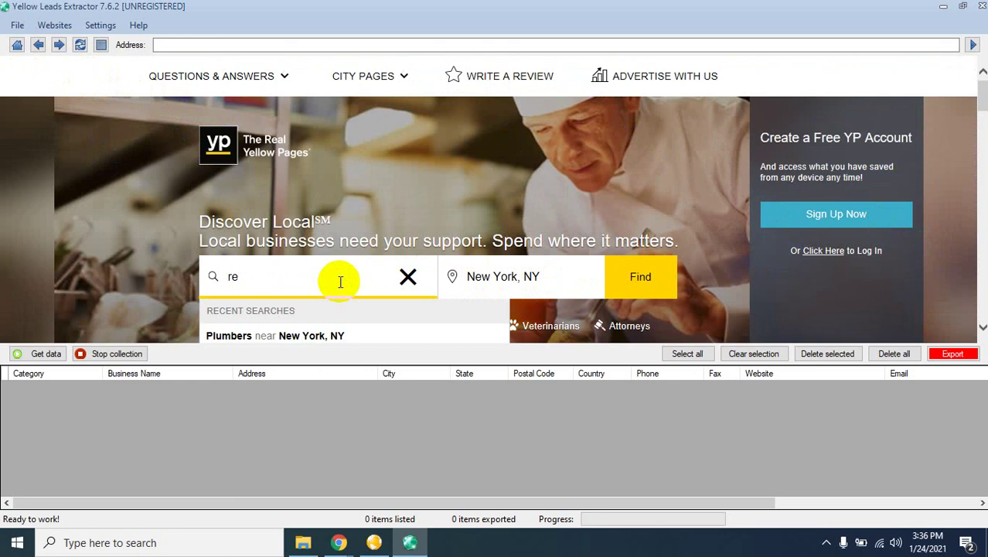
pyautogui.write('restaurant')
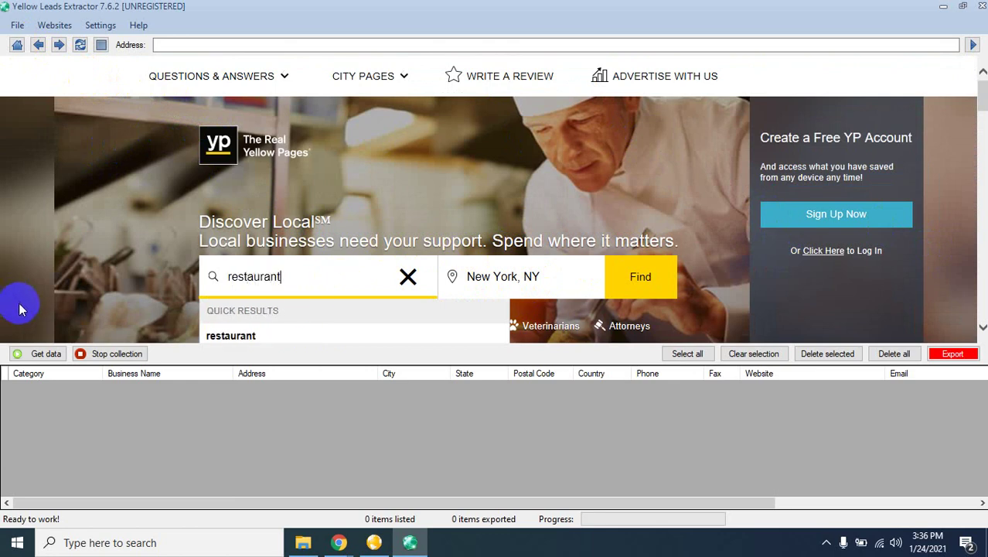
pyautogui.click(235, 337)
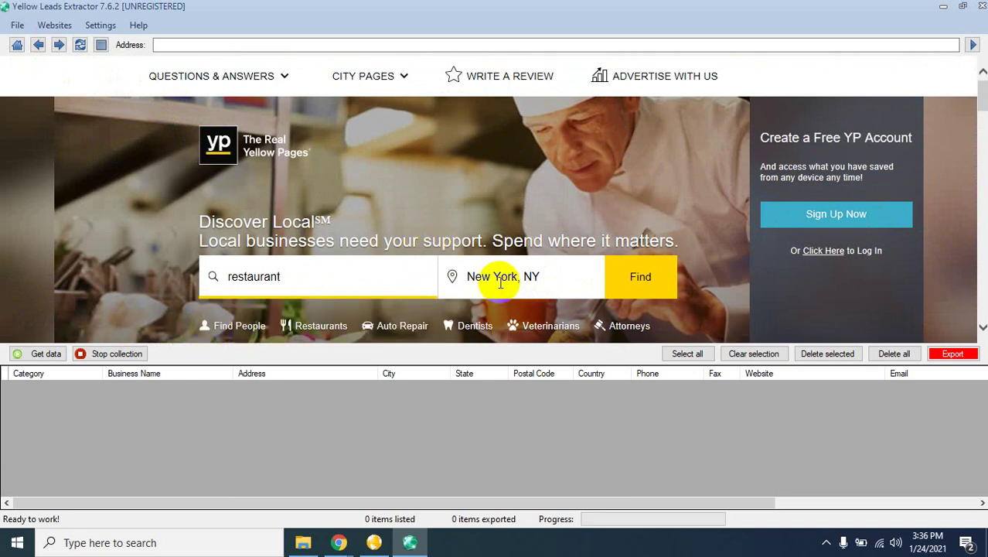
pyautogui.scroll(-1, 506, 281)
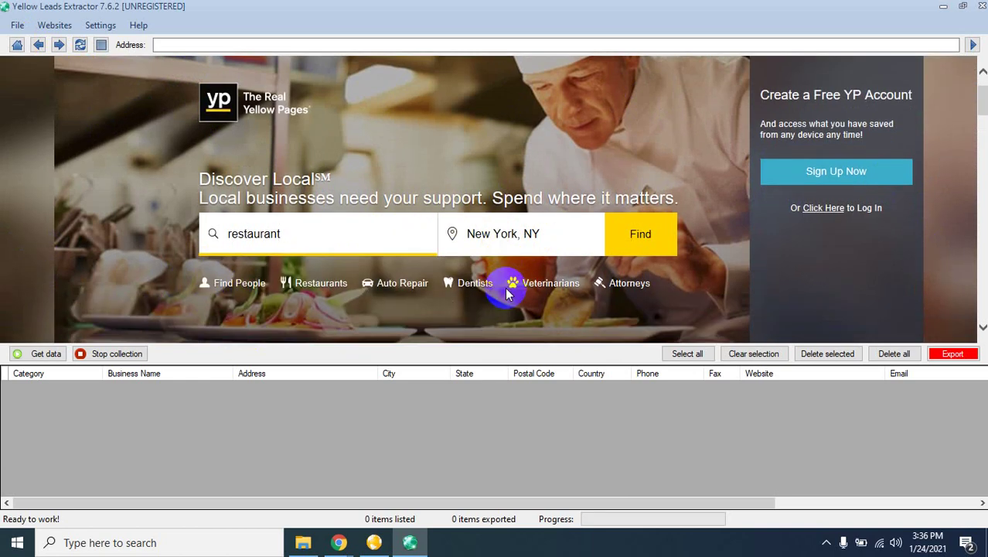
pyautogui.click(656, 242)
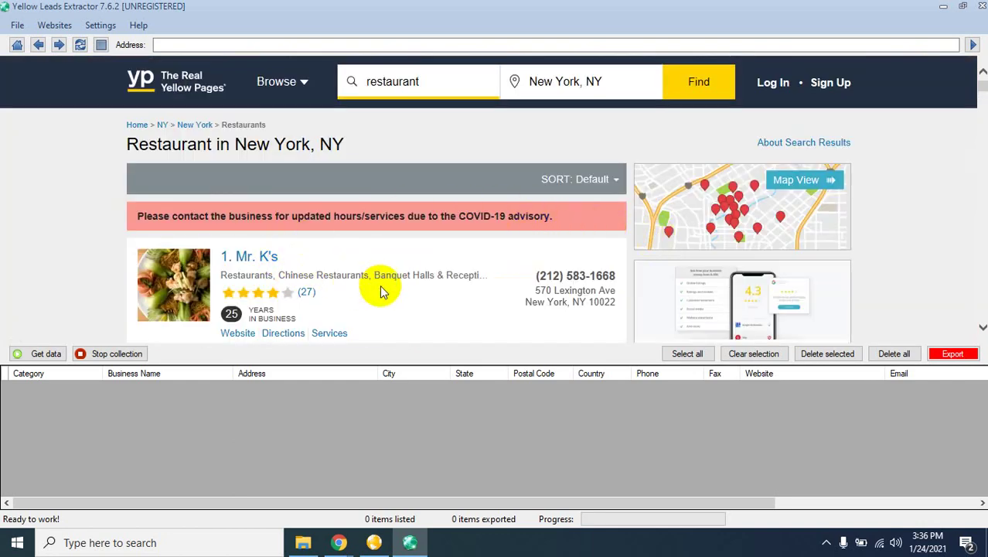
# - Collect the lead data from the New York restaurant results and look through the gathered listings
pyautogui.scroll(-2, 416, 296)
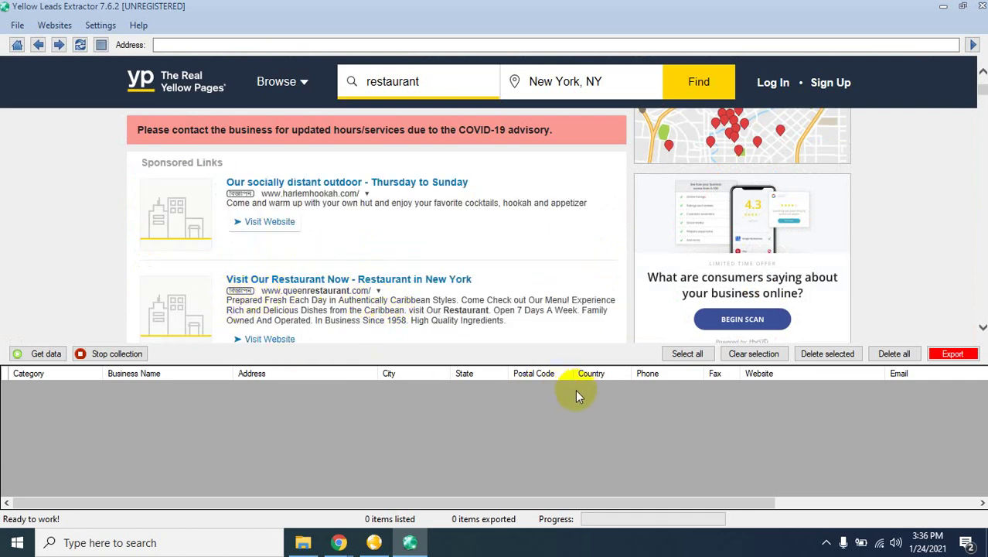
pyautogui.click(42, 356)
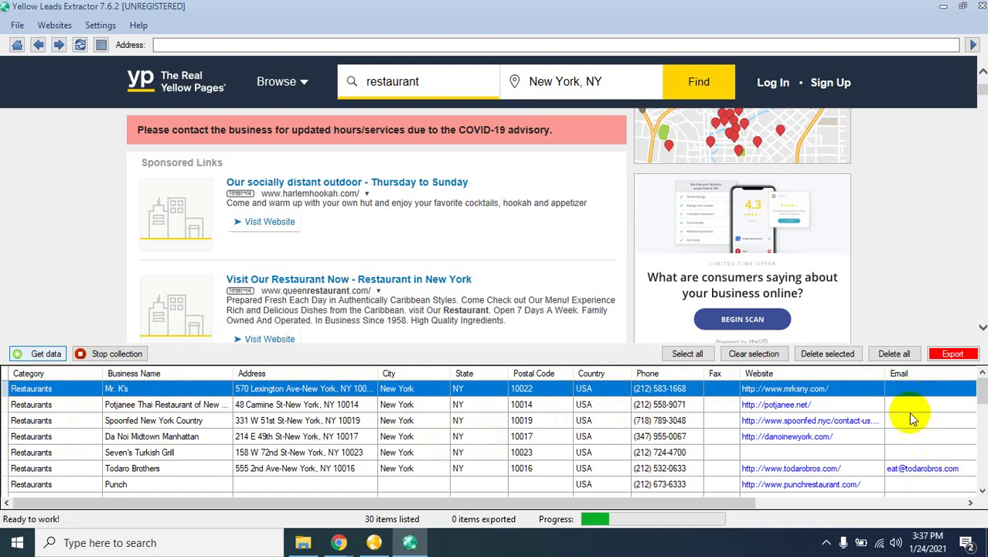
pyautogui.scroll(-6, 461, 470)
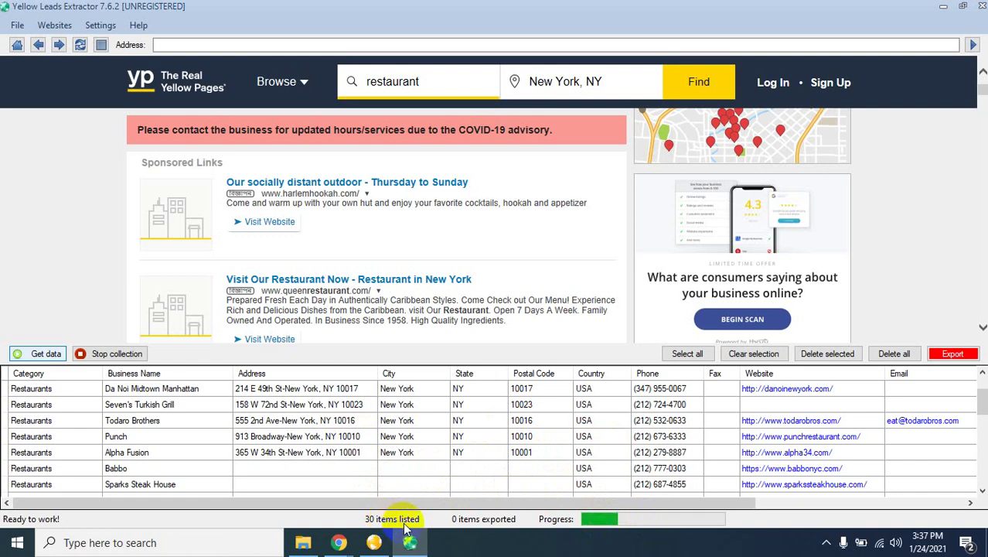
pyautogui.scroll(-1, 393, 458)
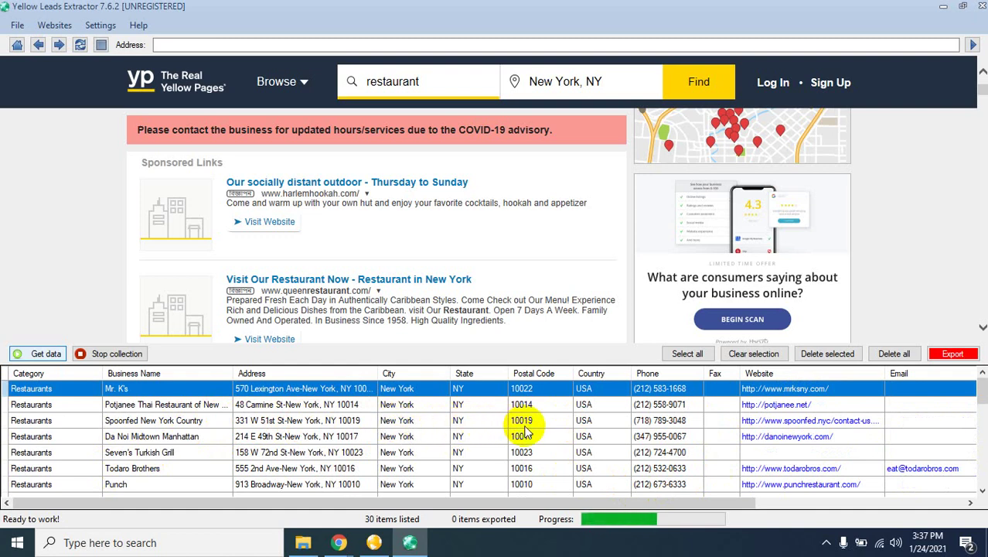
pyautogui.scroll(-1, 671, 456)
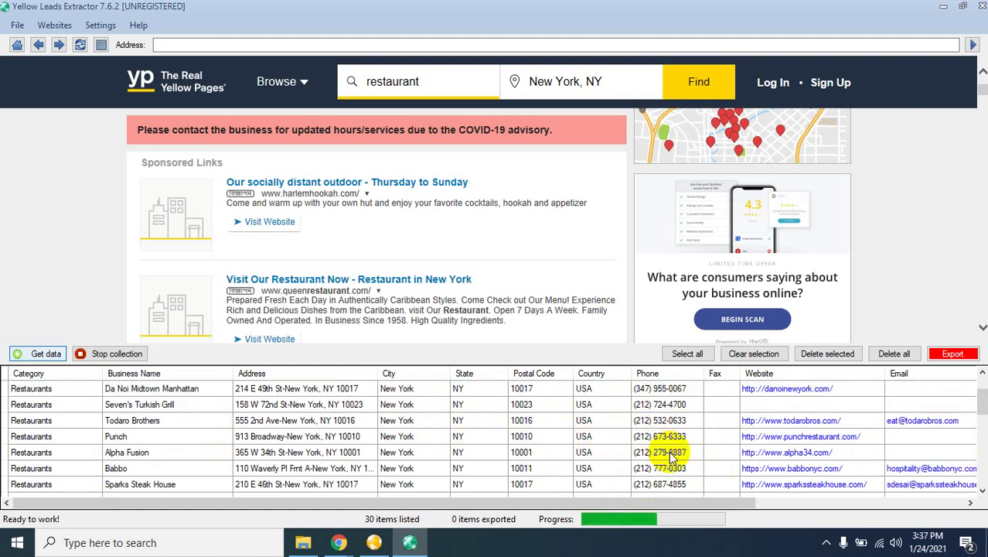
pyautogui.scroll(-7, 671, 456)
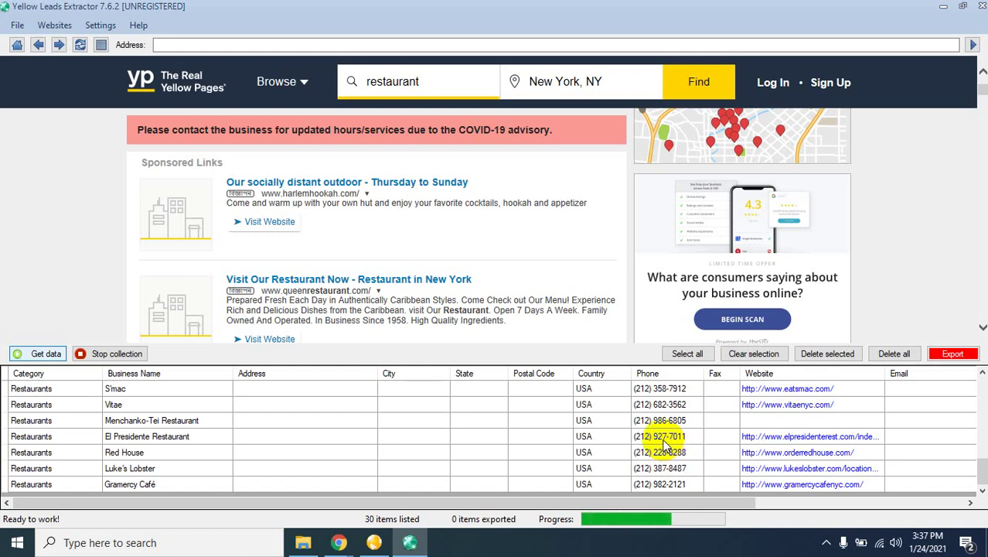
# - Try to stop the collection and export the leads, open the full-version purchase page, and return to Yellow Leads Extractor
pyautogui.click(106, 357)
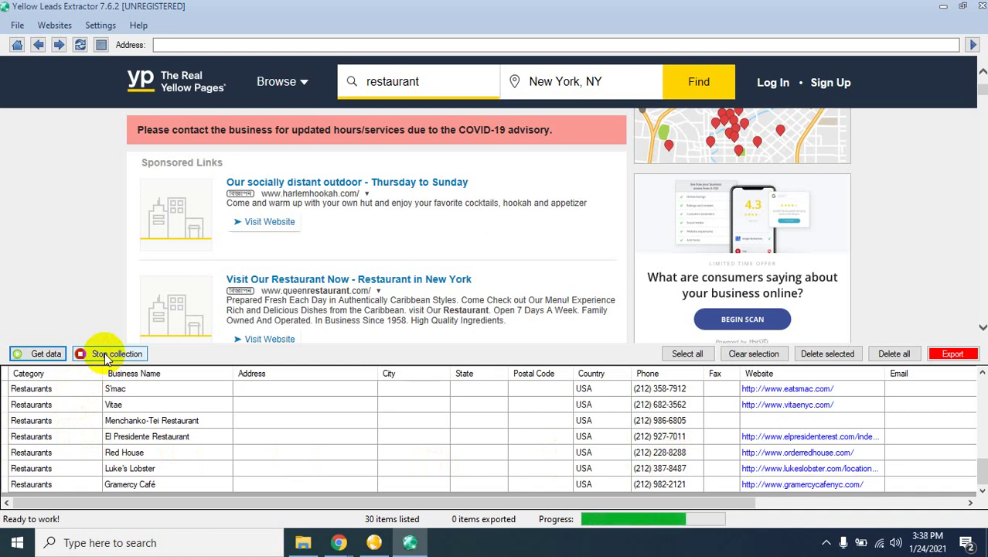
pyautogui.click(954, 358)
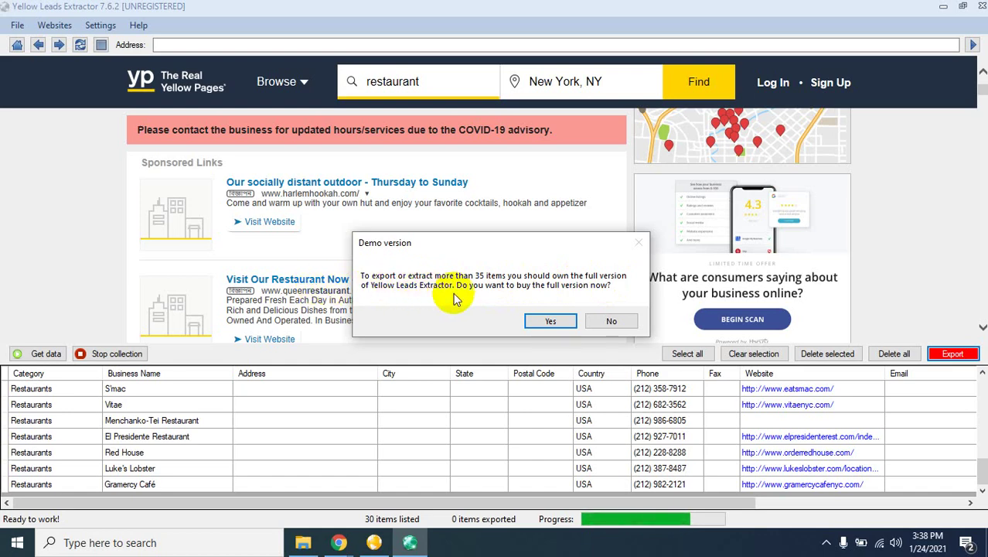
pyautogui.click(558, 323)
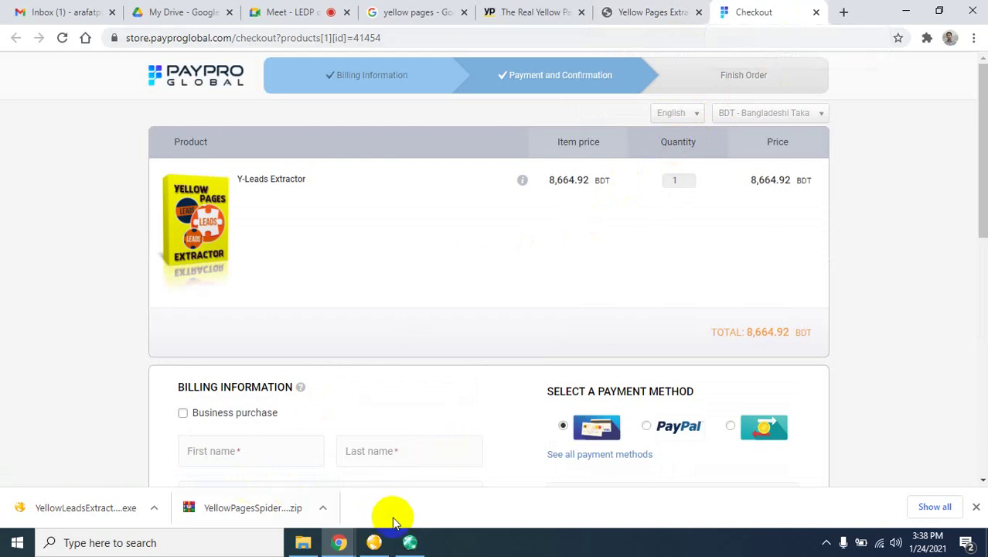
pyautogui.click(409, 542)
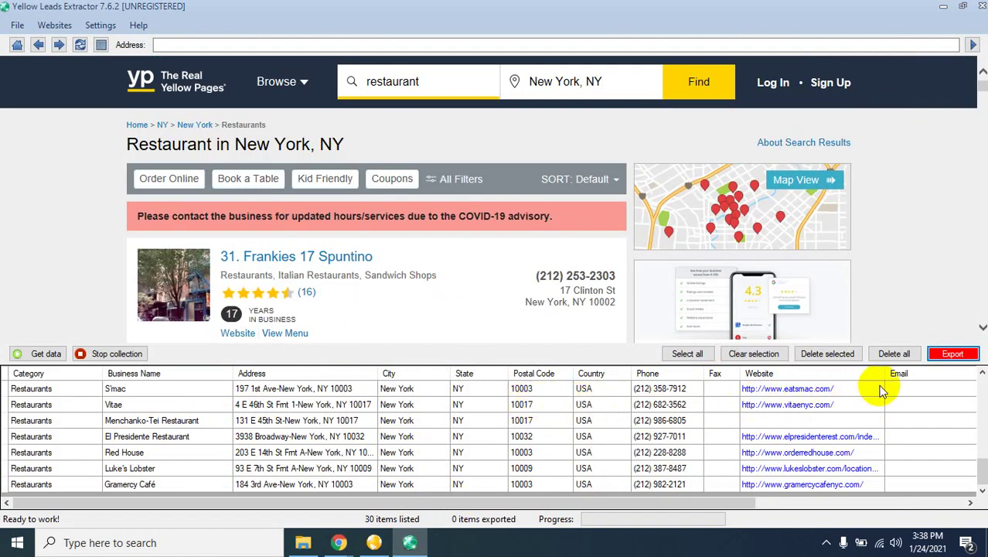
# - Retry exporting the collected leads and selecting all of them, declining each offer to buy the full version
pyautogui.click(943, 356)
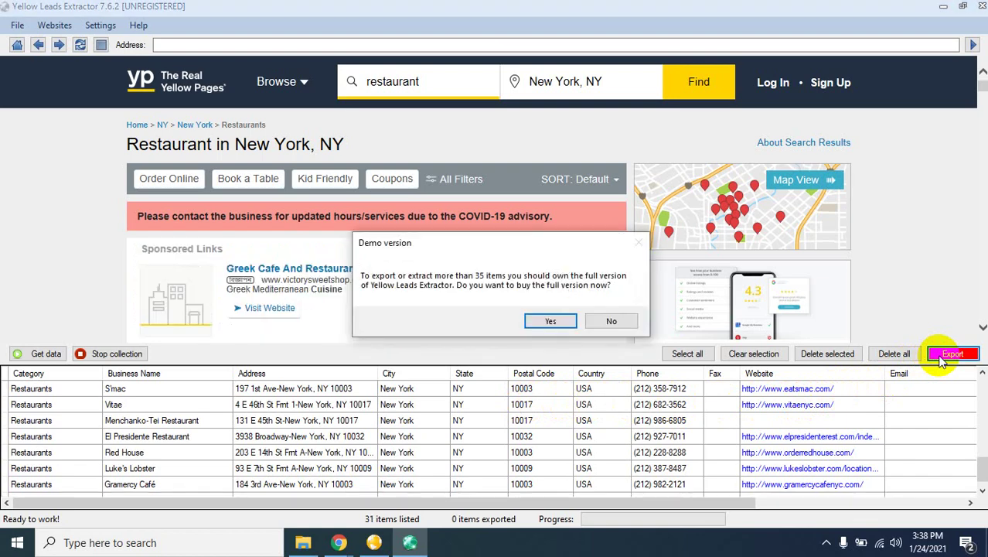
pyautogui.click(610, 320)
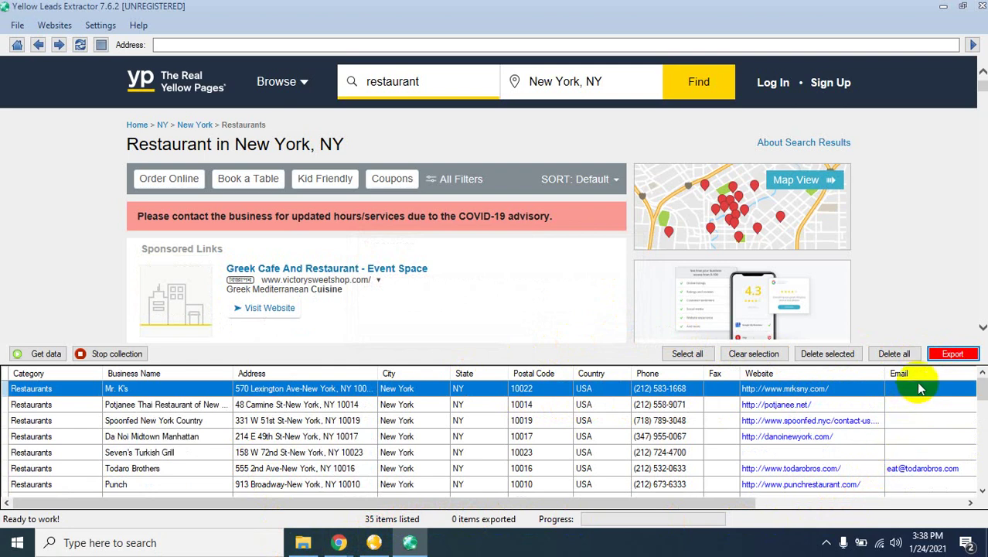
pyautogui.click(689, 355)
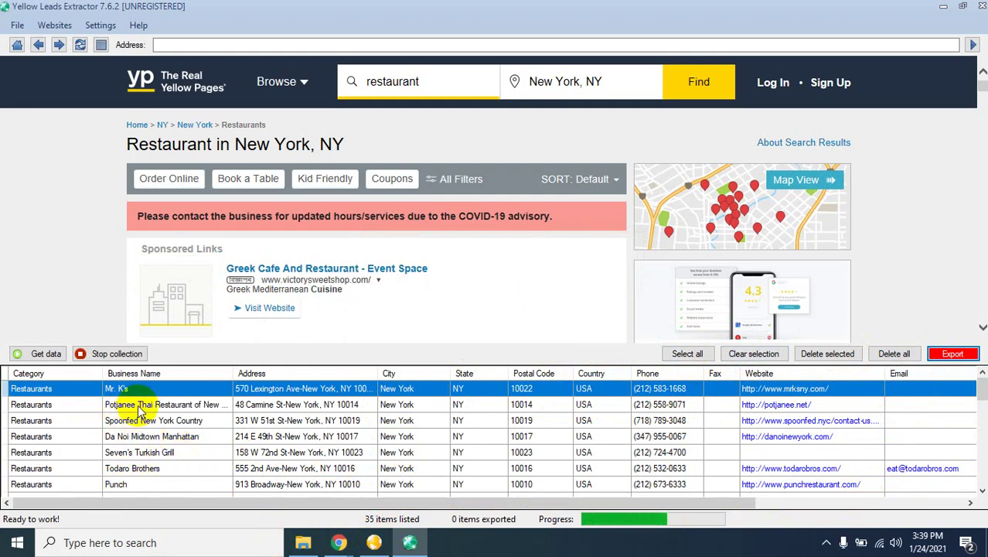
pyautogui.scroll(-3, 320, 294)
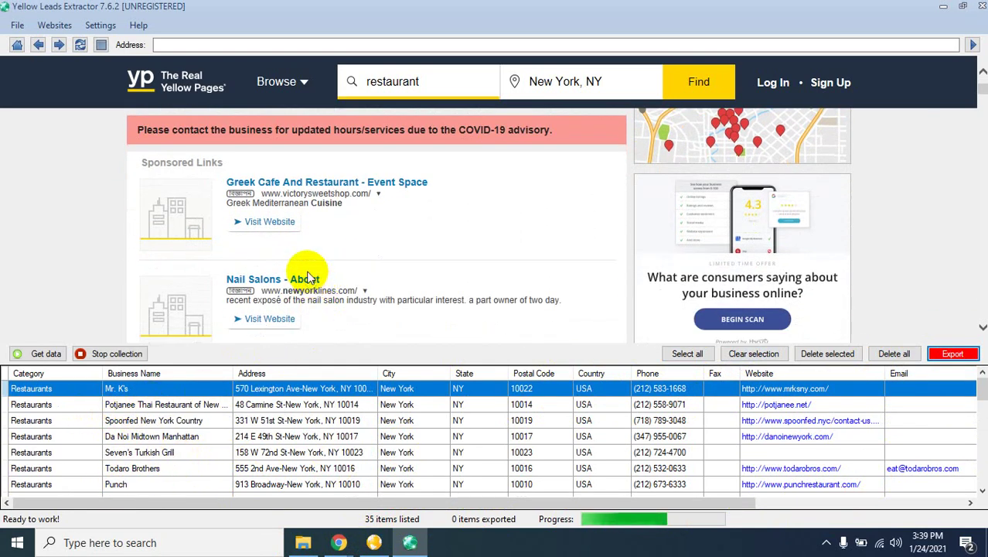
pyautogui.scroll(-4, 290, 255)
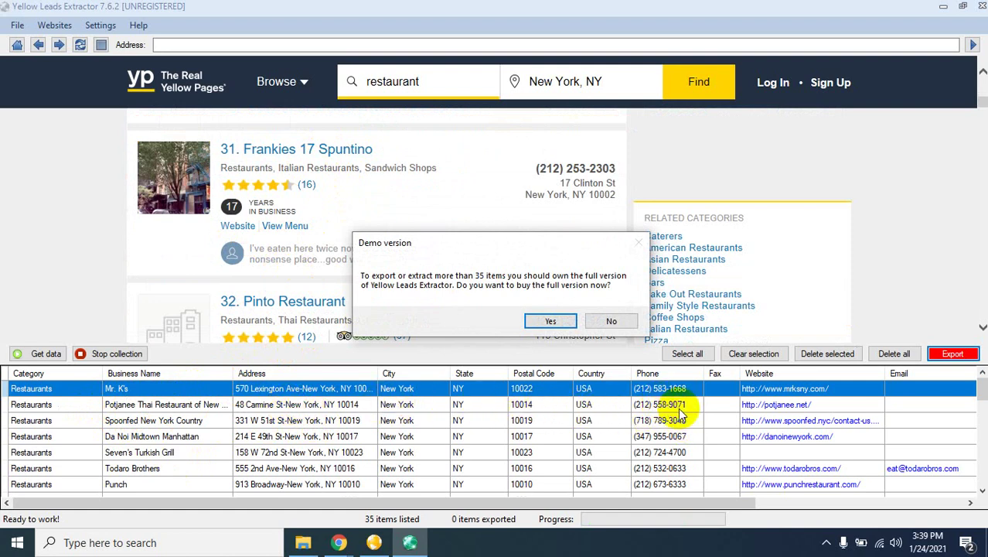
pyautogui.click(601, 329)
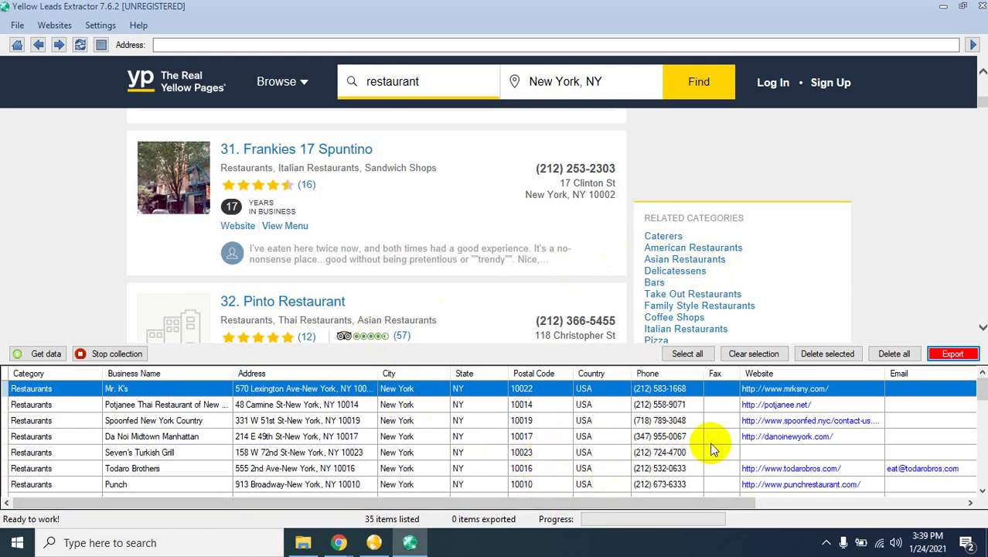
# - Exit Yellow Leads Extractor and close the checkout, ypspider.net, YellowPages and Google search tabs in Chrome
pyautogui.click(979, 7)
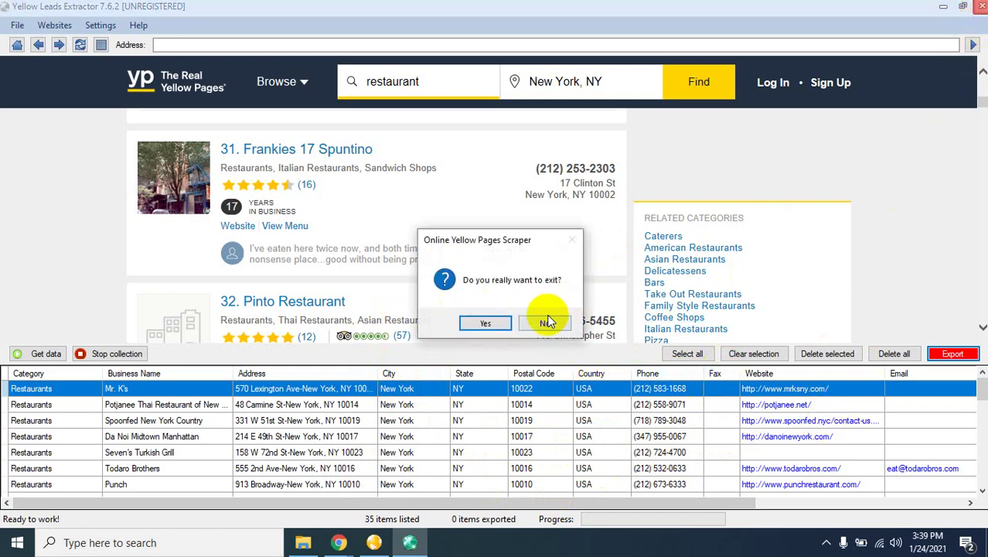
pyautogui.click(471, 324)
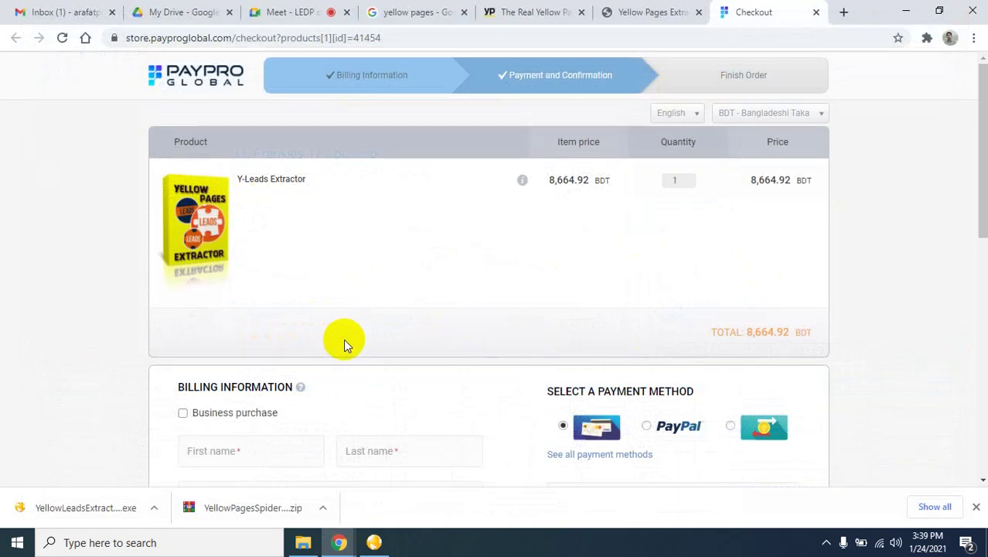
pyautogui.click(815, 12)
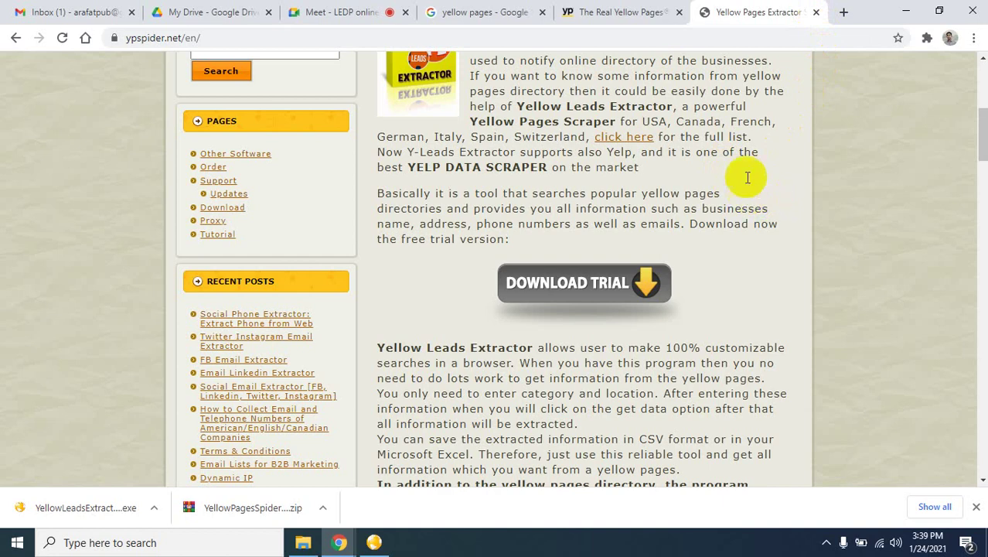
pyautogui.click(678, 13)
pyautogui.click(678, 13)
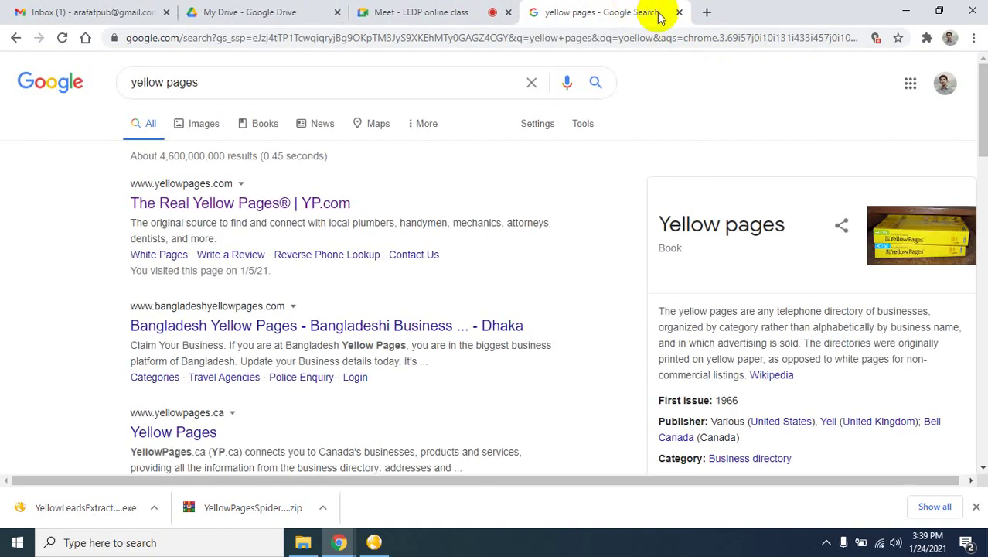
pyautogui.click(678, 12)
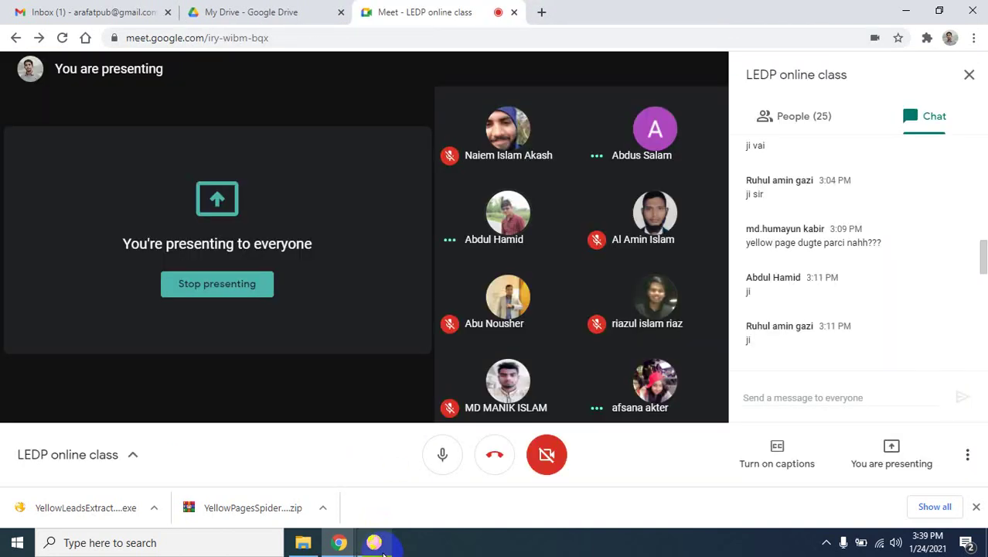
# - Check the Yellow Pages Spider results, return to the Google Meet call in Chrome and read the latest chat messages
pyautogui.click(379, 542)
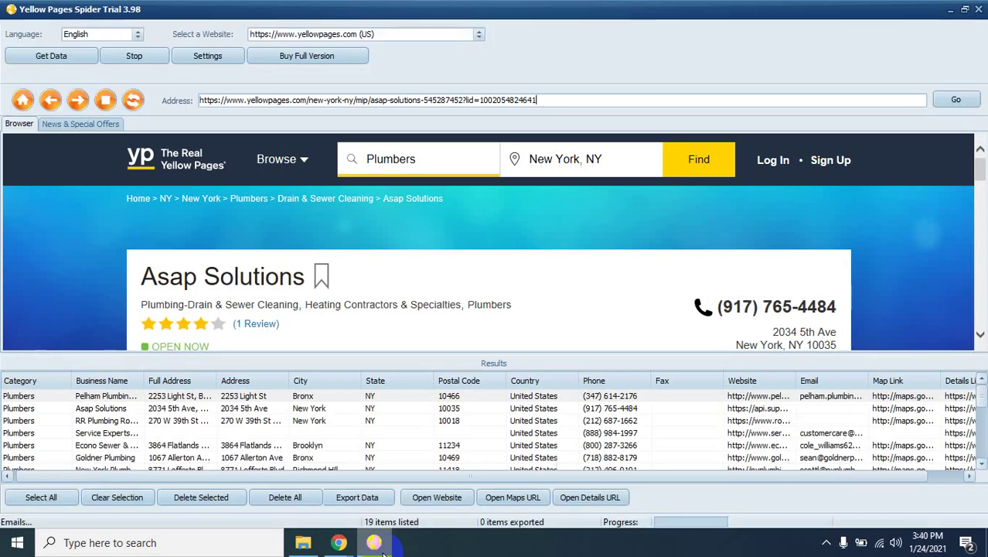
pyautogui.click(339, 542)
pyautogui.click(259, 498)
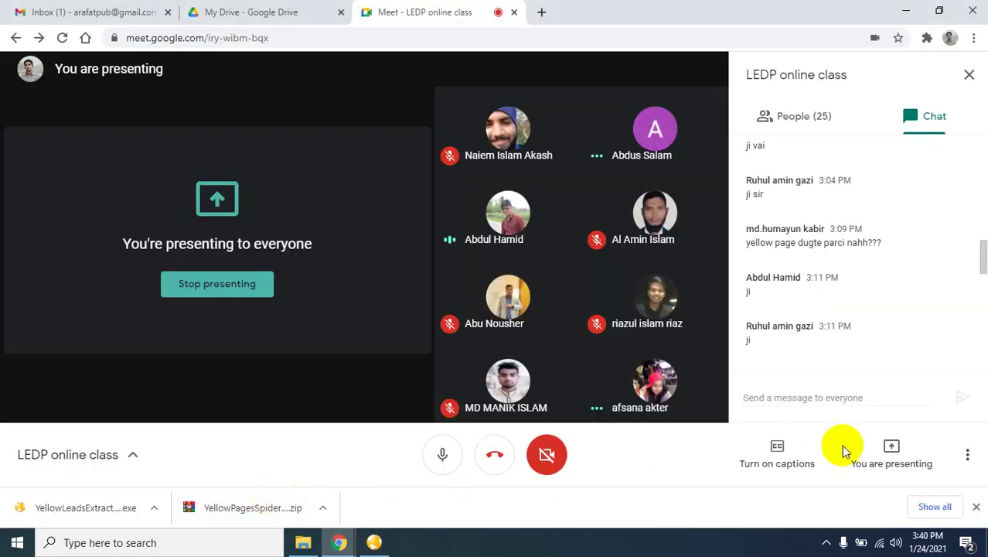
pyautogui.scroll(-5, 827, 340)
pyautogui.scroll(-3, 825, 336)
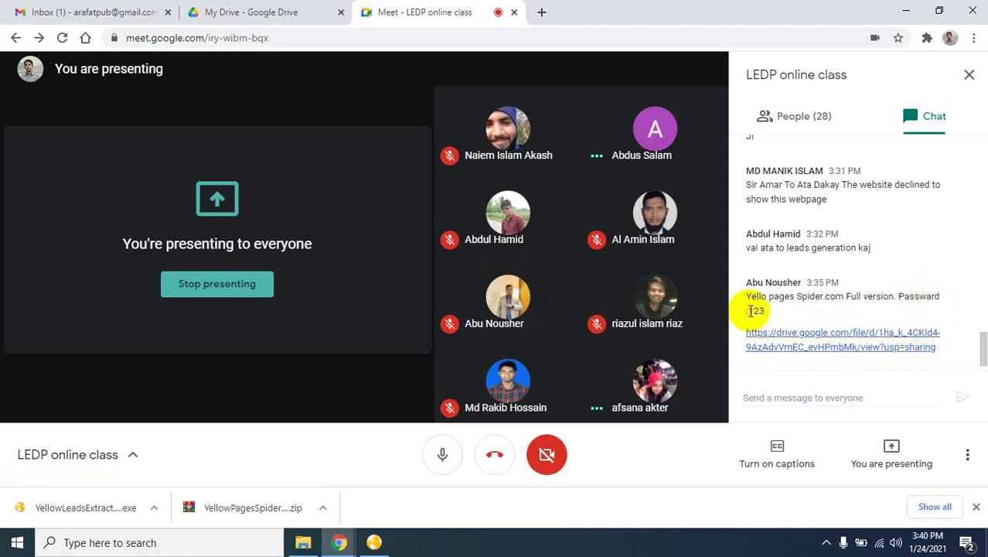
# - Copy the chat message containing the Yellow Pages Spider full-version link and open a new browser tab
pyautogui.moveTo(747, 296); pyautogui.dragTo(950, 363)
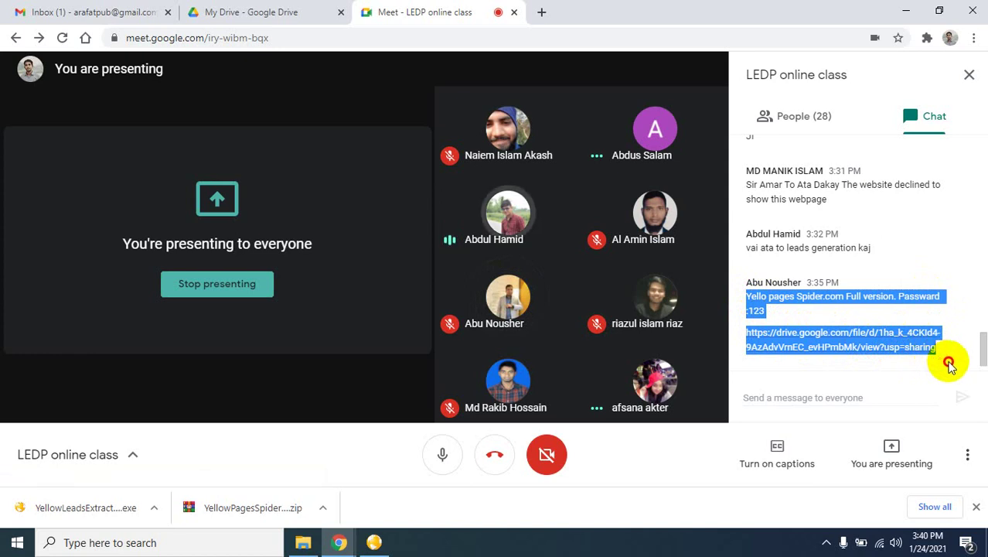
pyautogui.rightClick(882, 344)
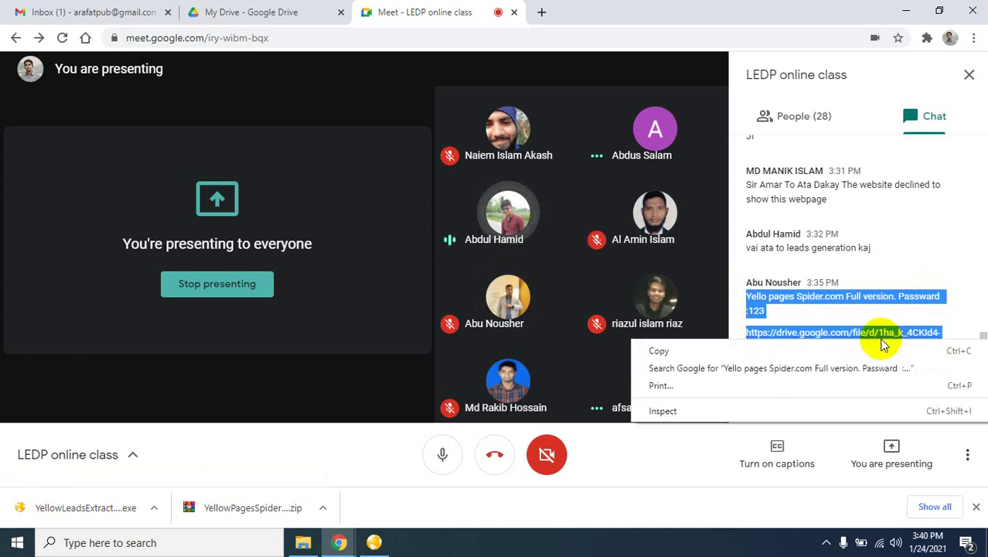
pyautogui.click(683, 360)
pyautogui.moveTo(705, 382)
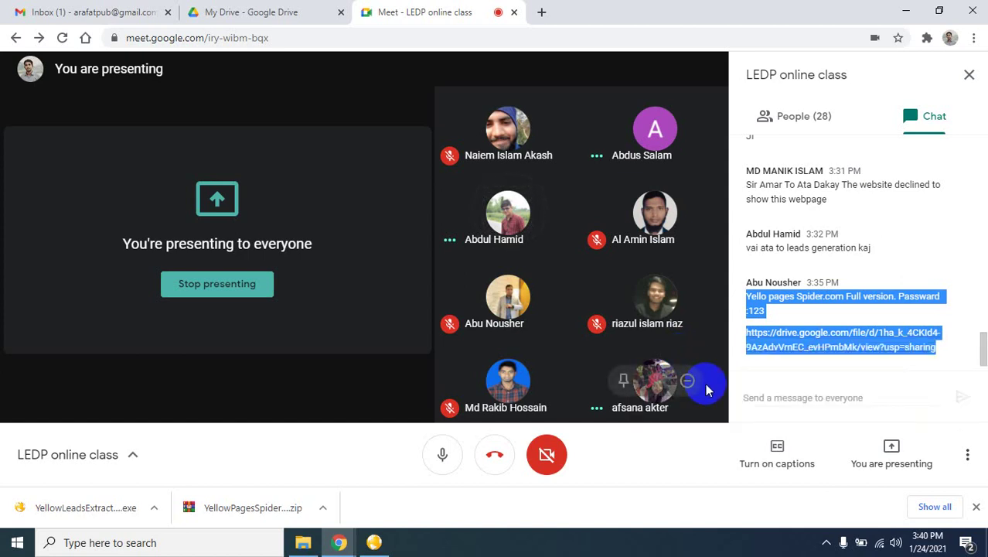
pyautogui.click(543, 13)
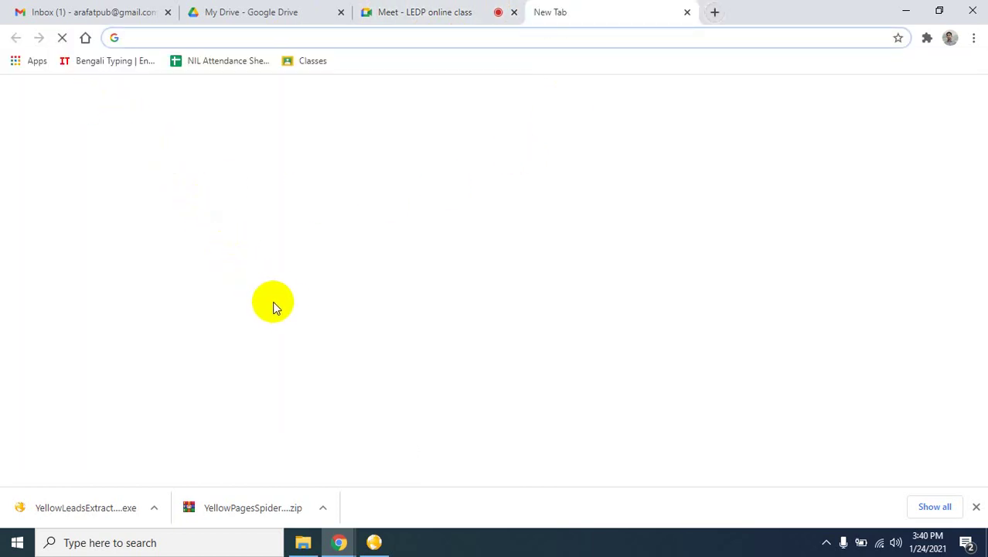
# - Return to the Meet chat and open the shared Google Drive link to the Yellow Pages Spider full version
pyautogui.click(402, 12)
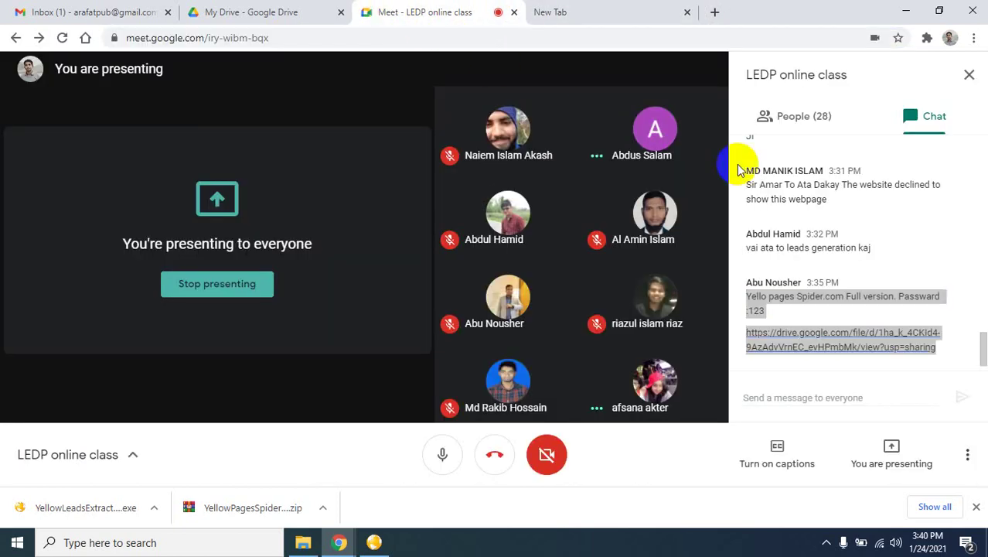
pyautogui.click(834, 369)
pyautogui.click(823, 346)
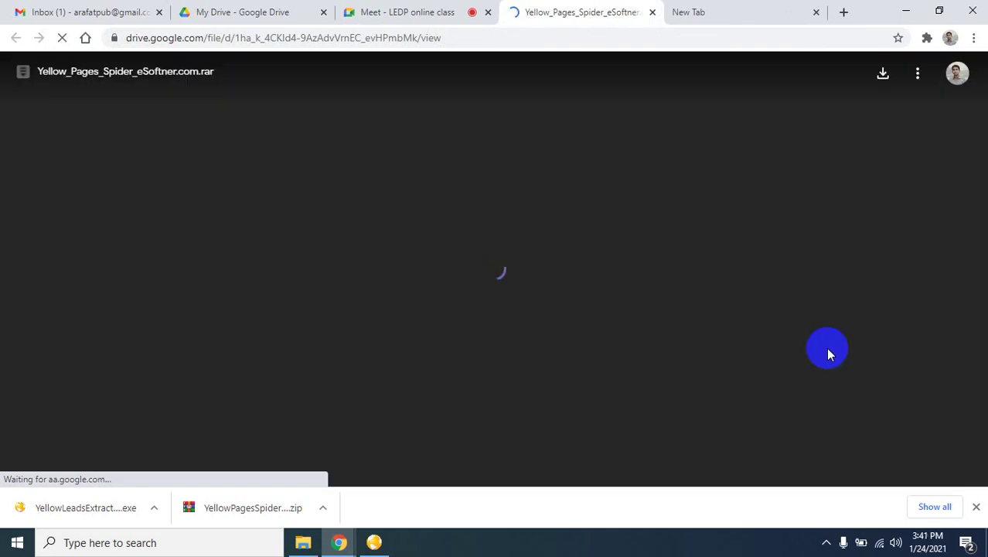
# - Download Yellow_Pages_Spider_eSoftner.com.rar from Google Drive and close its preview tab
pyautogui.click(882, 75)
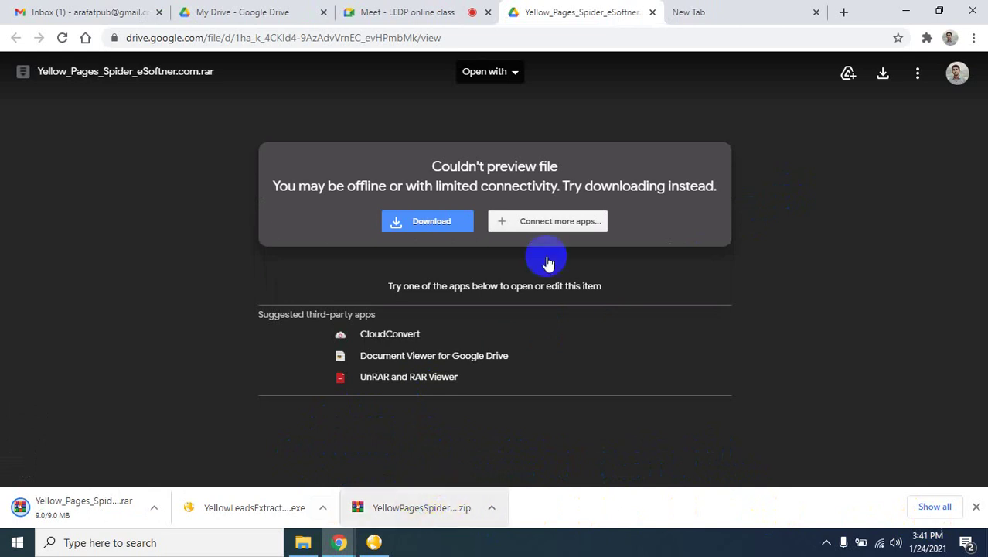
pyautogui.click(652, 13)
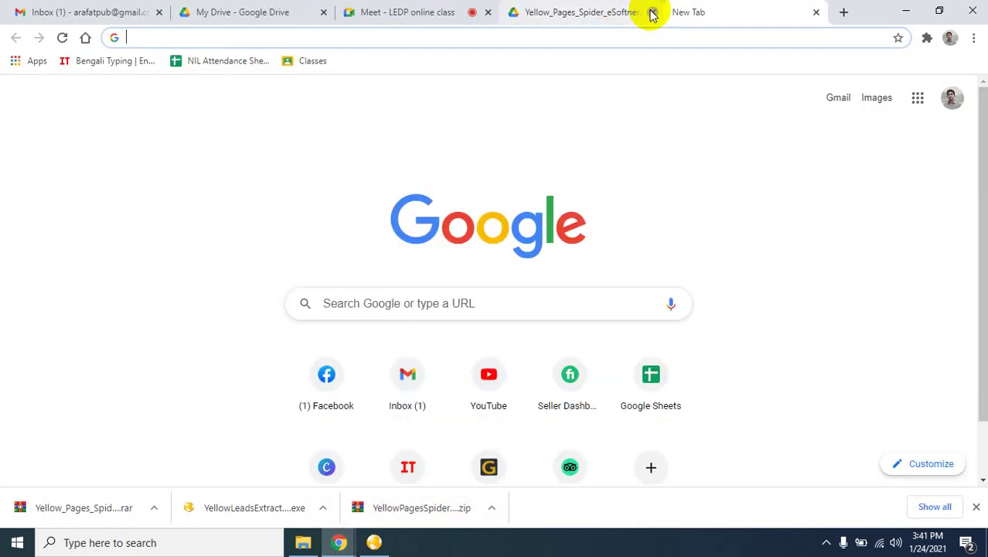
# - Open the downloaded Yellow_Pages_Spider_eSoftner.com.rar in WinRAR with the archive password, and close the archive window
pyautogui.click(154, 508)
pyautogui.click(180, 421)
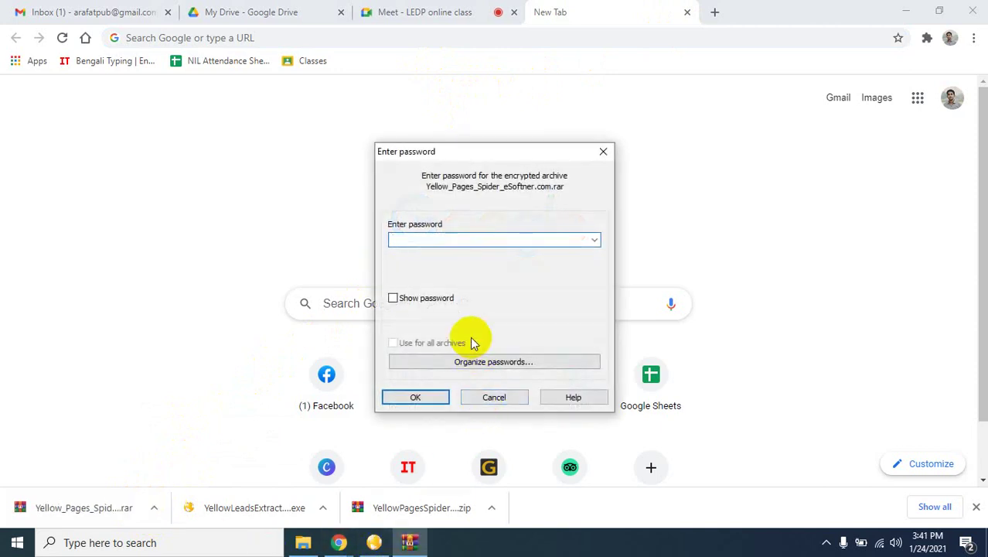
pyautogui.click(425, 397)
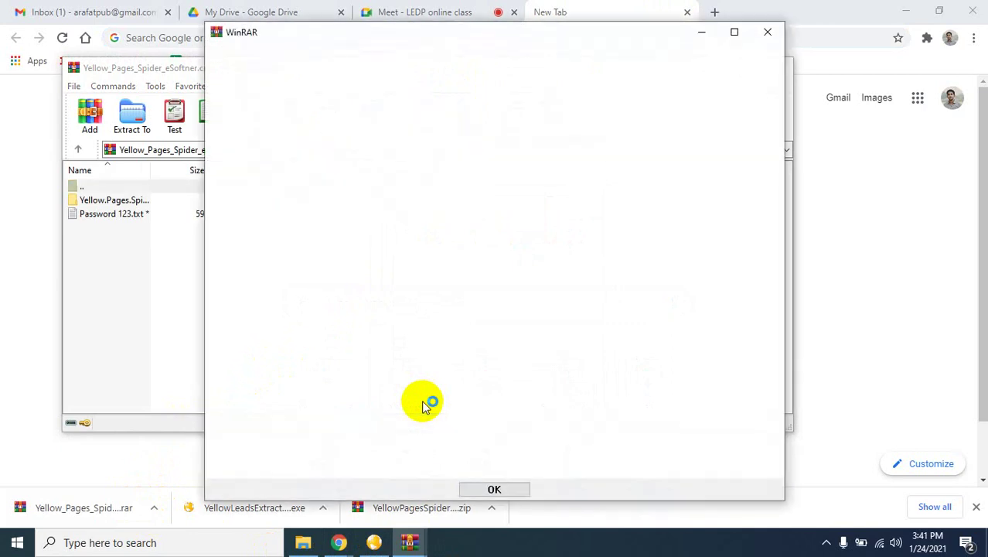
pyautogui.click(769, 33)
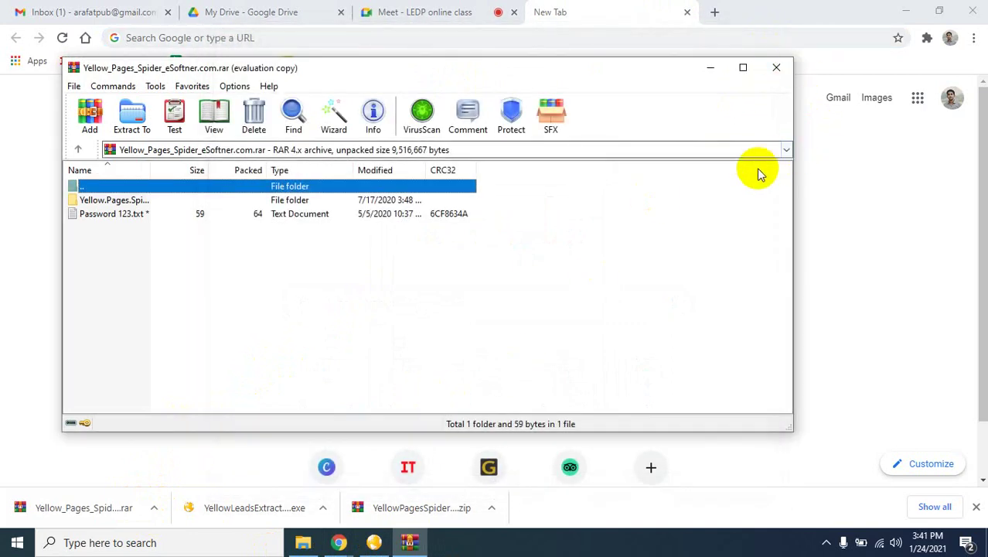
pyautogui.click(777, 67)
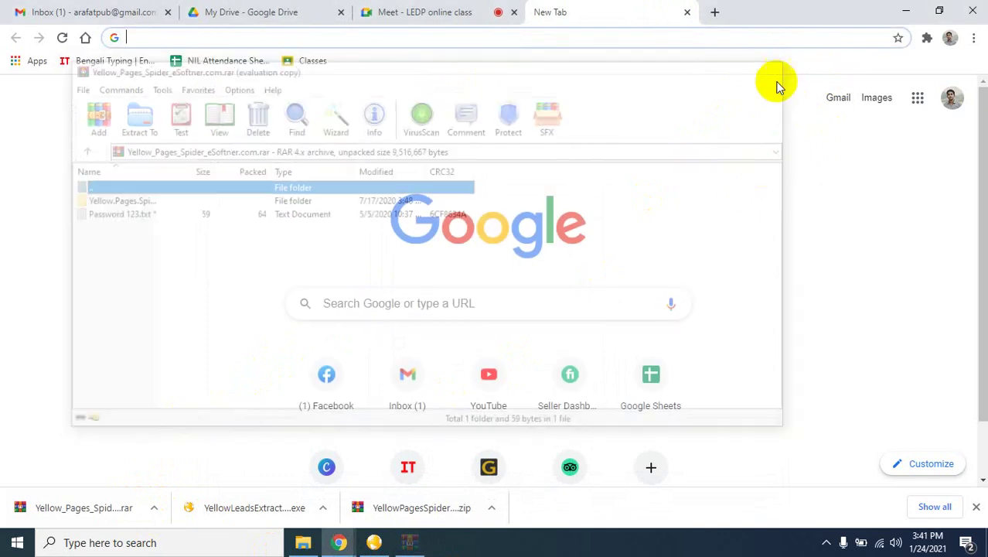
# - In File Explorer's Downloads folder, extract Yellow_Pages_Spider_eSoftner.com.rar into a folder of the same name, entering the archive password
pyautogui.click(304, 543)
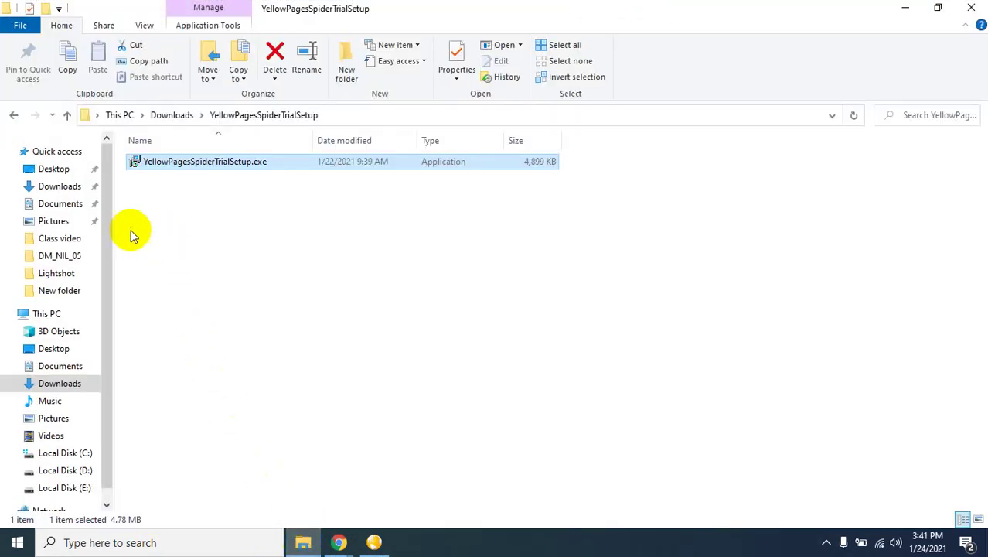
pyautogui.click(35, 167)
pyautogui.click(45, 186)
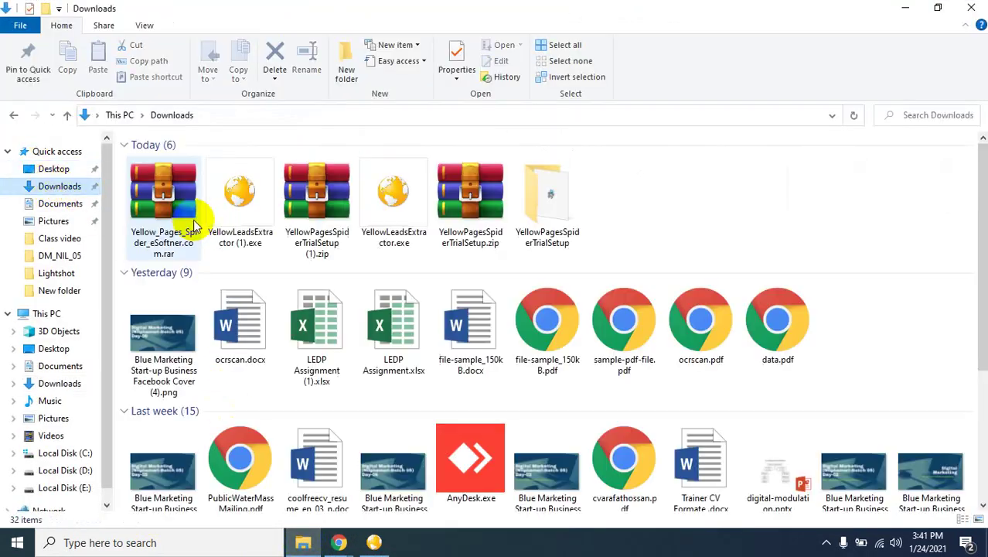
pyautogui.rightClick(159, 198)
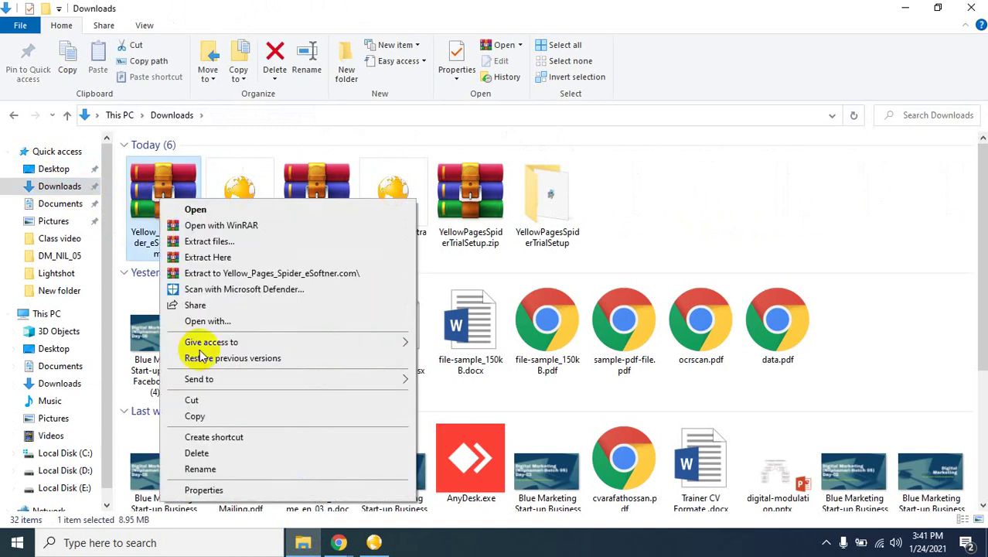
pyautogui.click(213, 274)
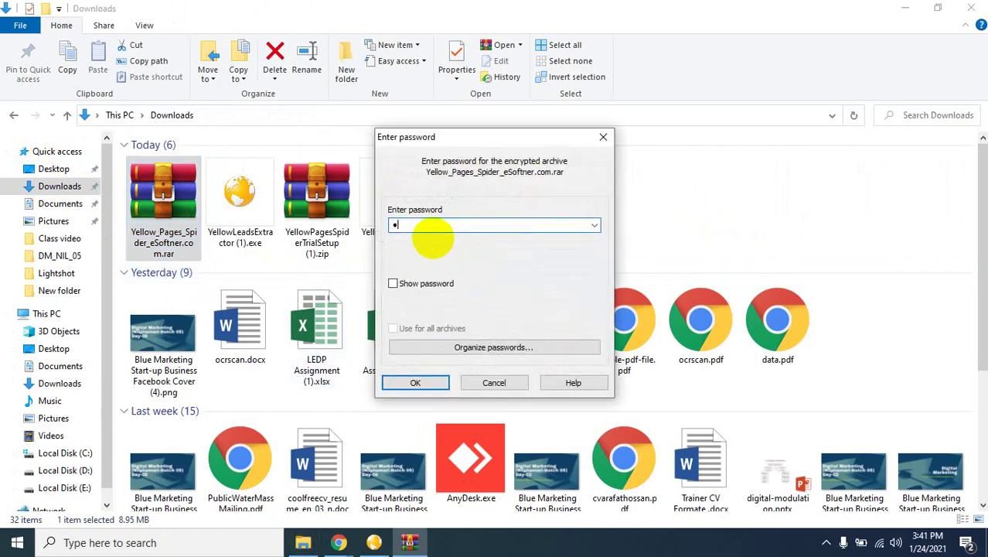
pyautogui.write('x')
pyautogui.press('Return')
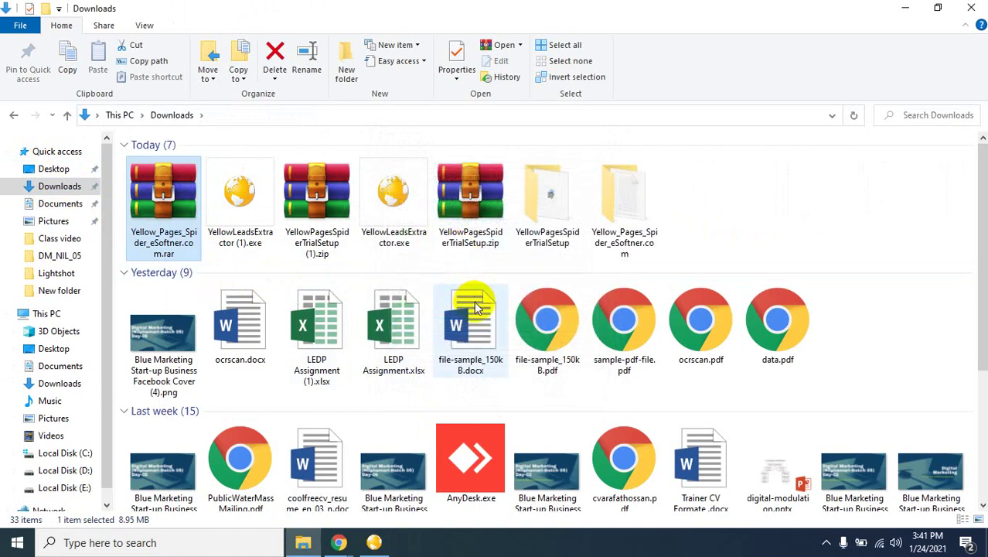
# - Open the extracted folder down to the inner Yellow.Pages.Spider.v3.52.Portable folder and launch Yellow Pages Spider.exe
pyautogui.doubleClick(622, 208)
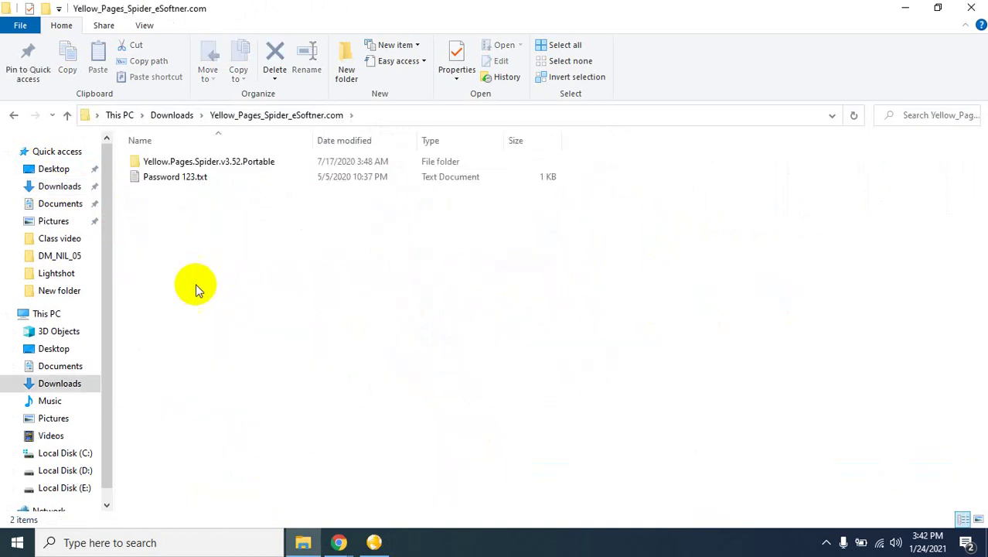
pyautogui.doubleClick(197, 160)
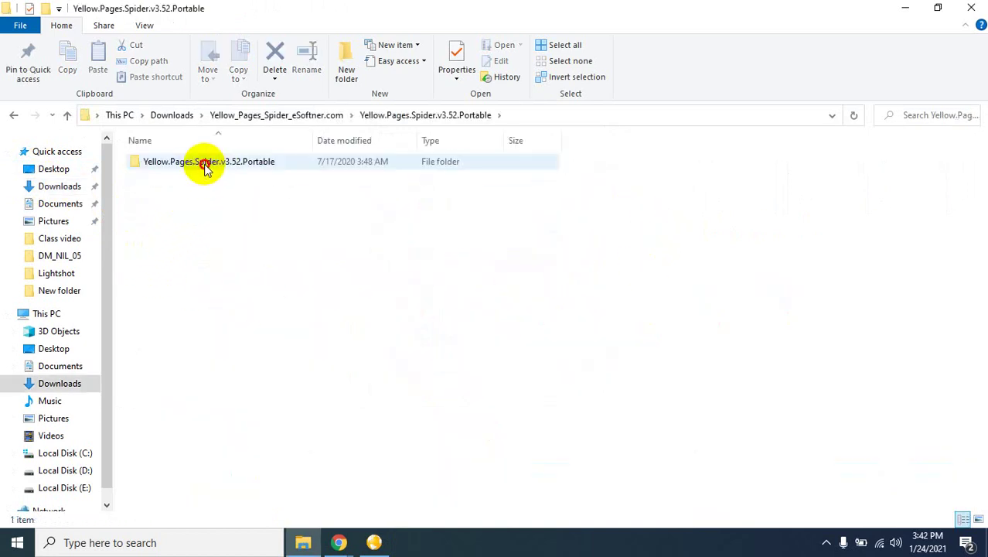
pyautogui.doubleClick(205, 164)
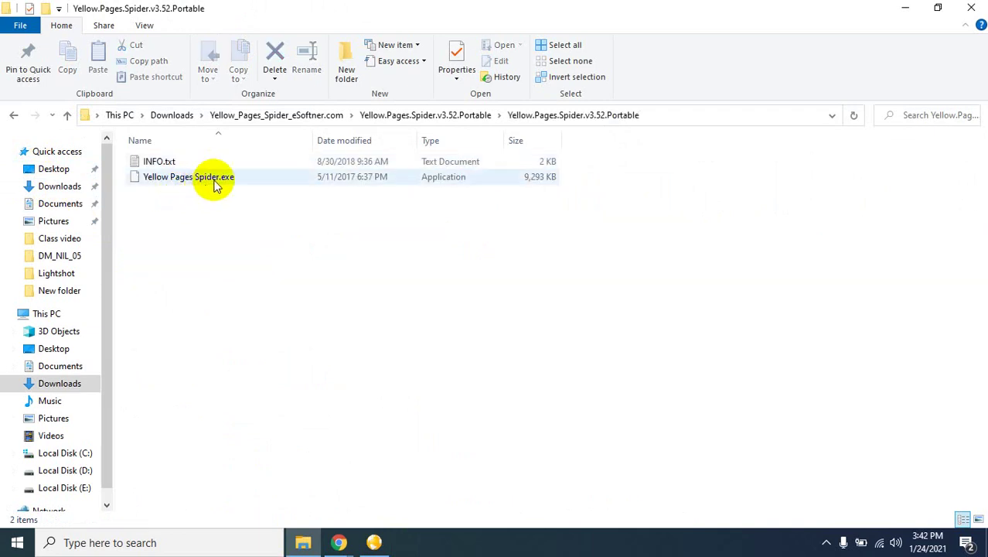
pyautogui.click(223, 178)
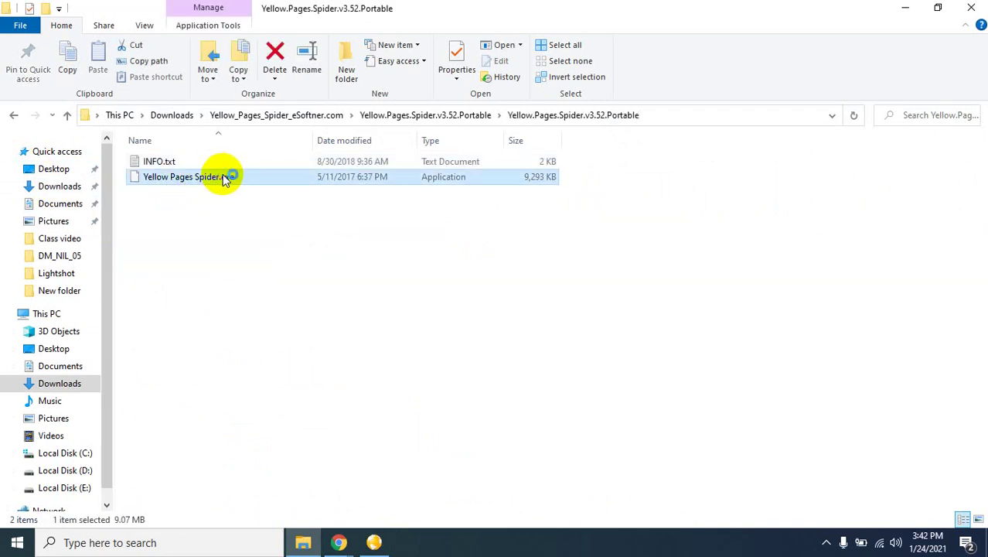
# - Open INFO.txt from the portable folder, read the program description and requirements, and close it
pyautogui.click(212, 160)
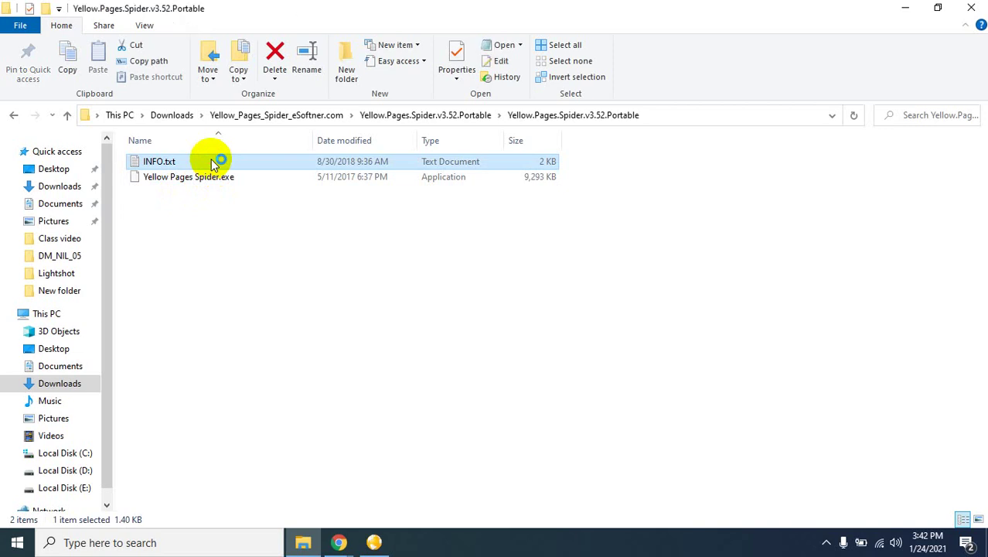
pyautogui.doubleClick(210, 159)
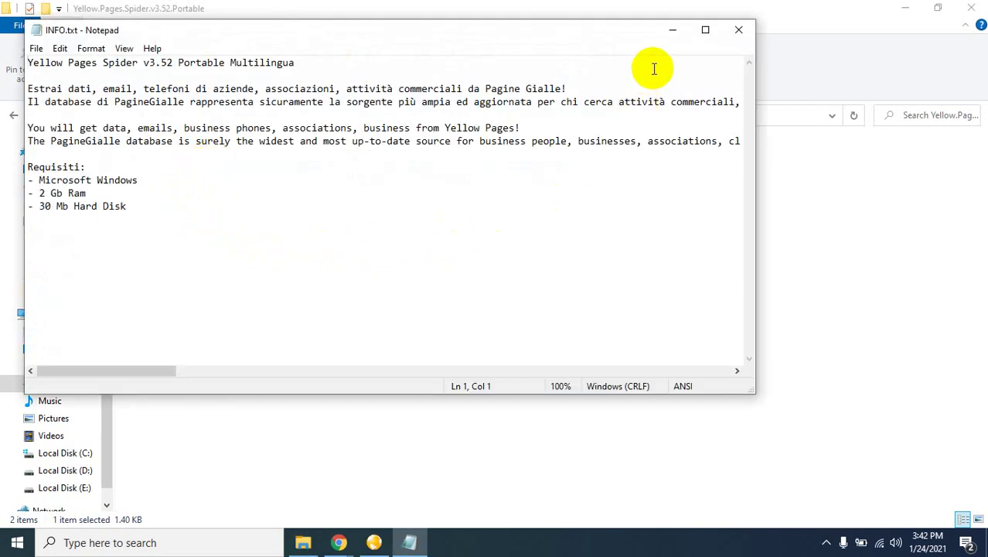
pyautogui.click(739, 29)
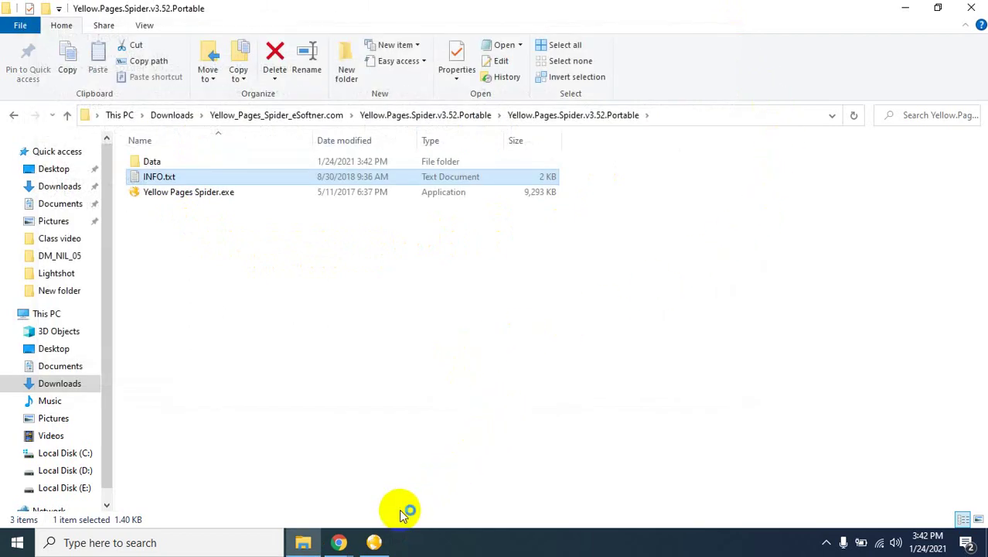
# - Switch to the running Yellow Pages Spider Trial 3.98 and exit it
pyautogui.click(374, 542)
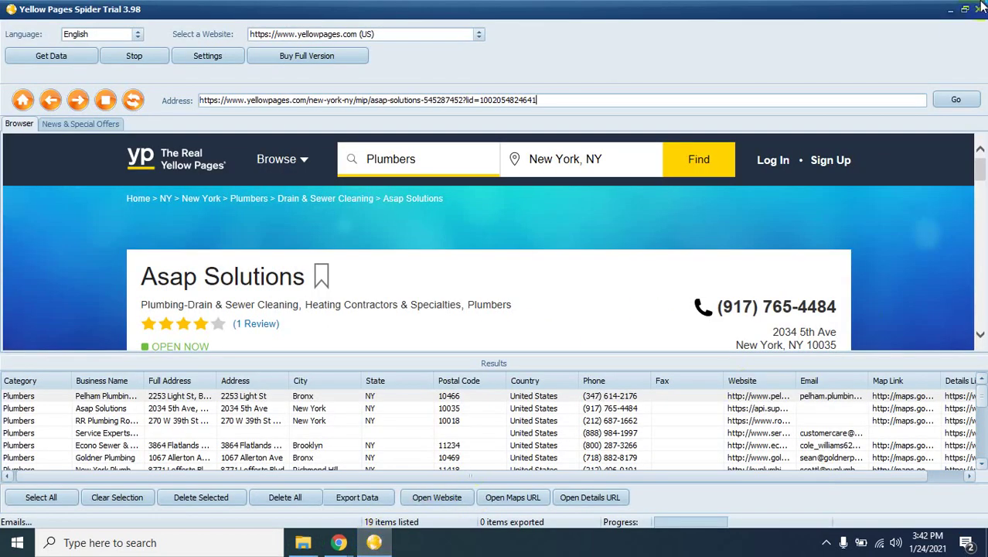
pyautogui.click(979, 11)
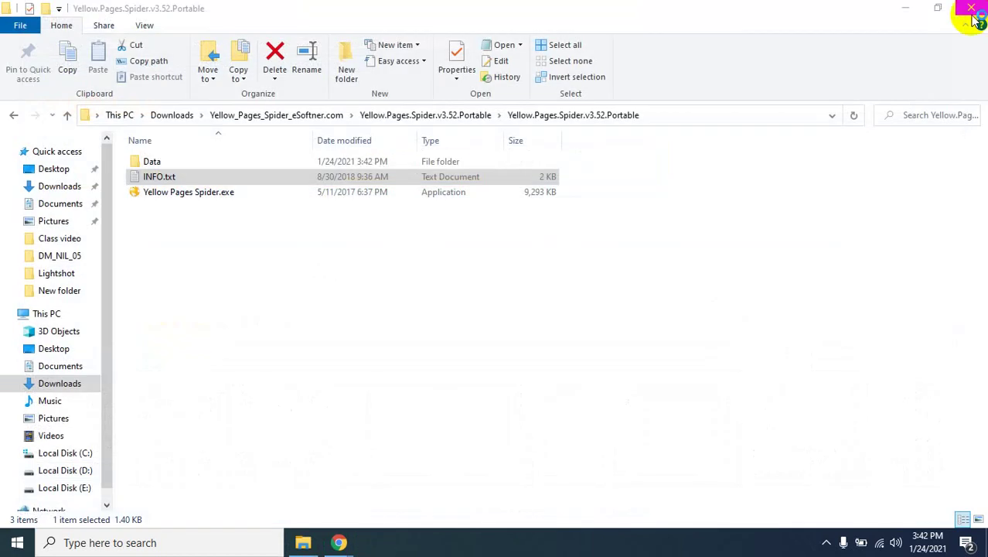
# - Return to Chrome, close the My Drive tab and bring up the Meet call's chat
pyautogui.moveTo(341, 542)
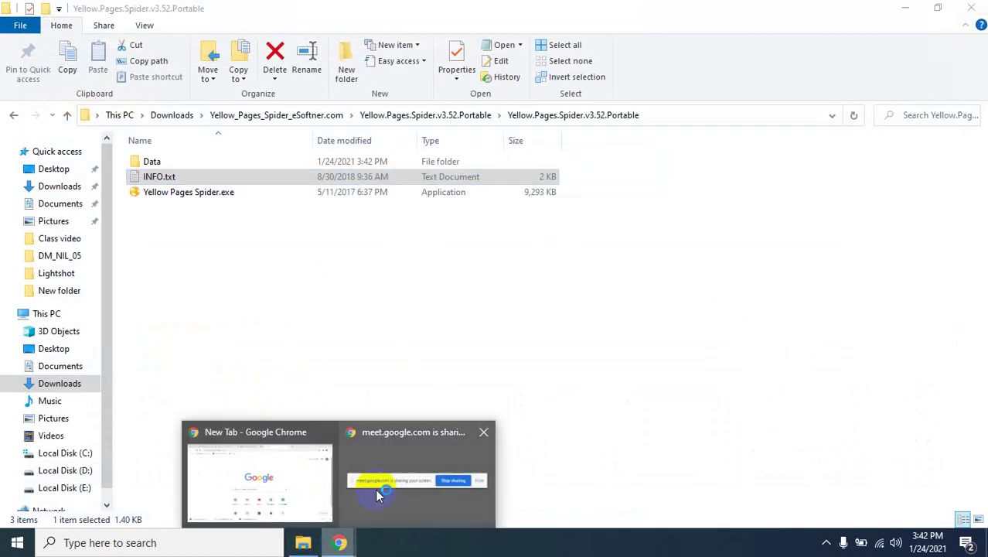
pyautogui.click(271, 468)
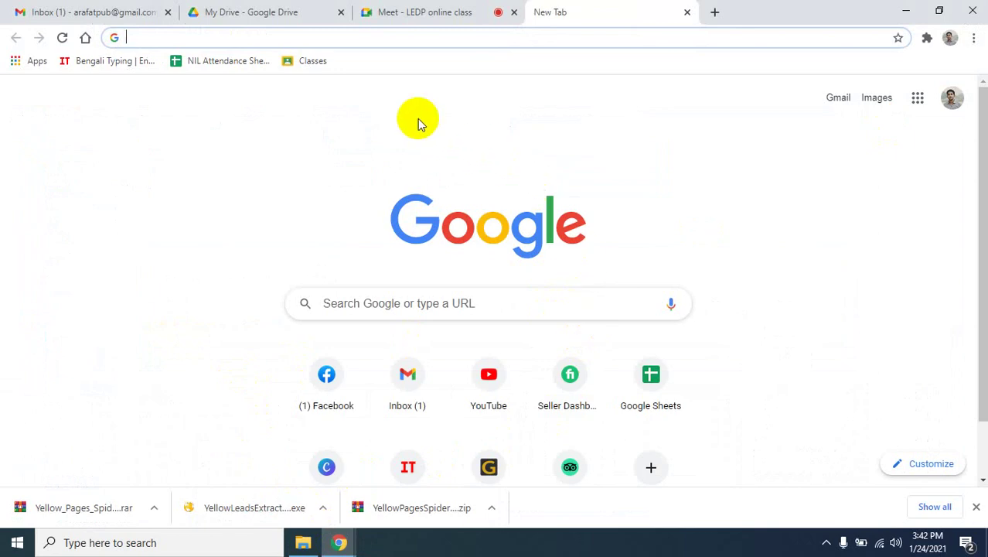
pyautogui.click(340, 13)
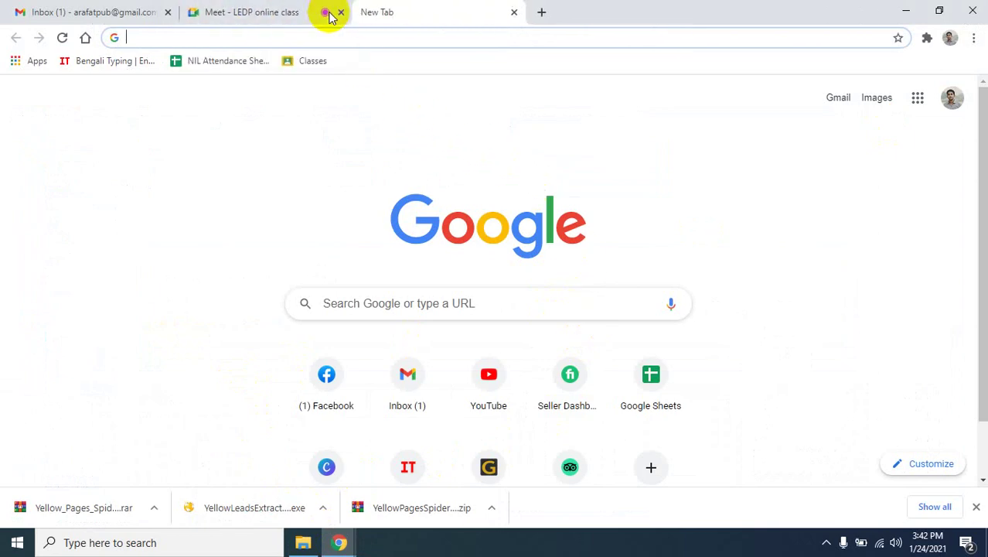
pyautogui.click(255, 11)
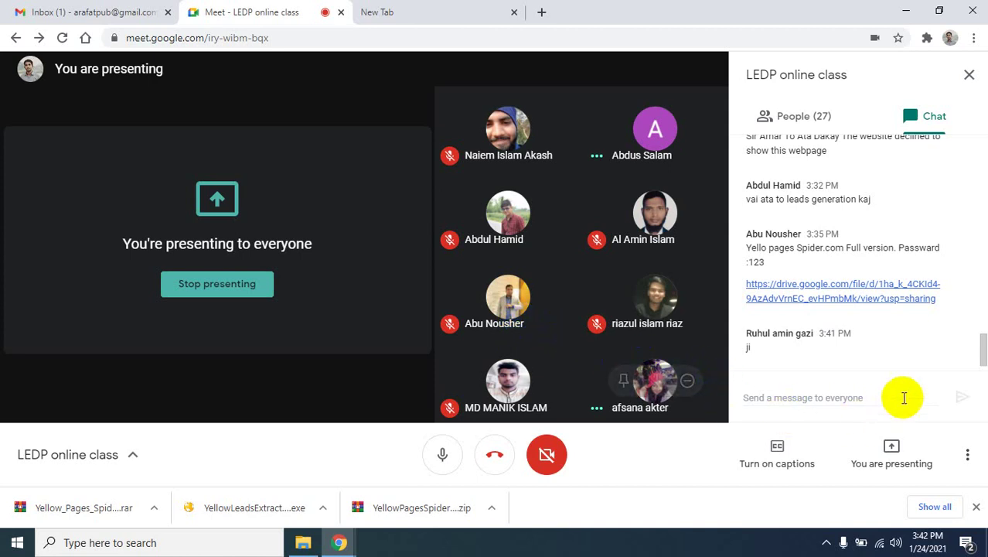
# - Switch to Yellow Pages Spider 3.52, maximize its window, accept downloading update 3.68 and decline closing the program to install it
pyautogui.moveTo(330, 549)
pyautogui.click(373, 543)
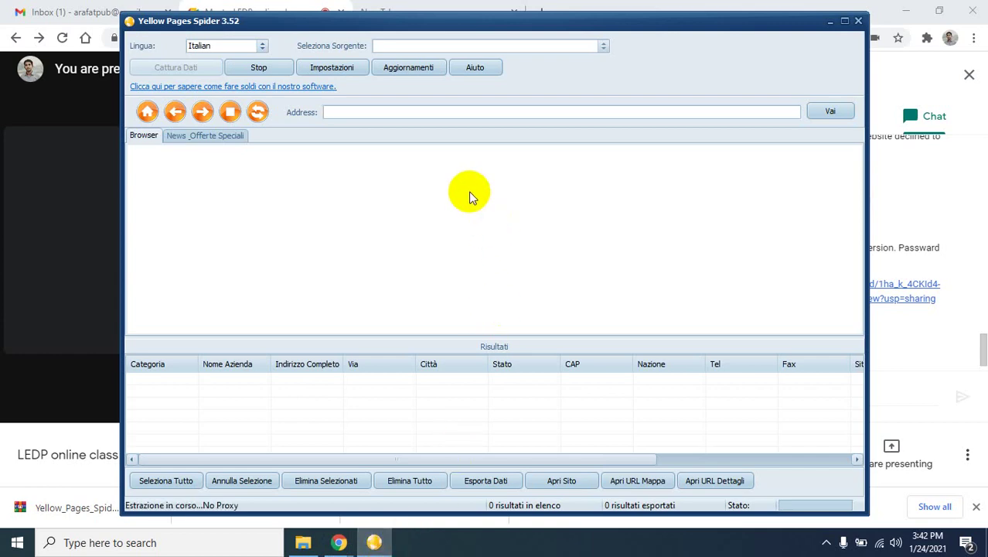
pyautogui.click(844, 21)
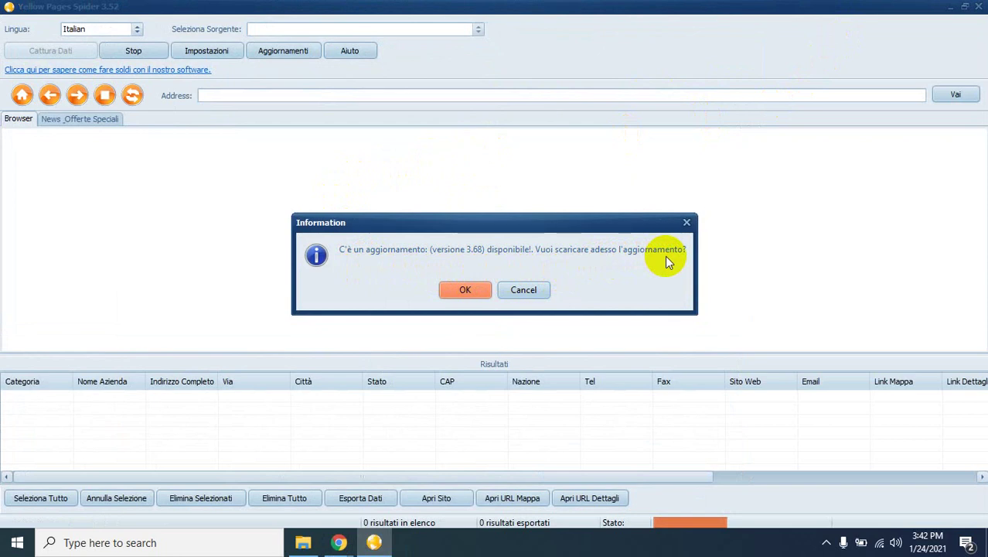
pyautogui.click(480, 293)
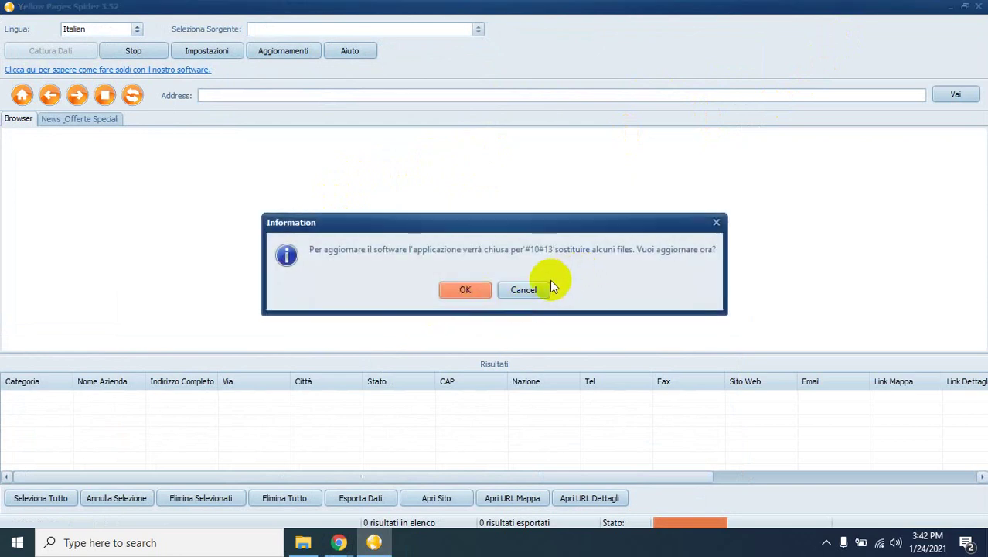
pyautogui.click(538, 291)
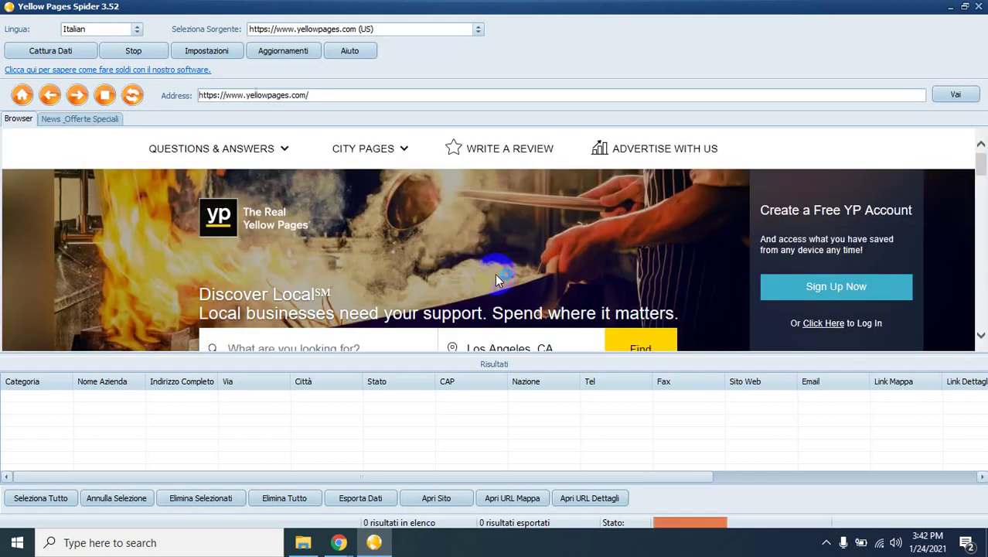
# - Search YellowPages for "restaurant" in Los Angeles, CA within the built-in browser and look over the listings
pyautogui.scroll(-1, 400, 307)
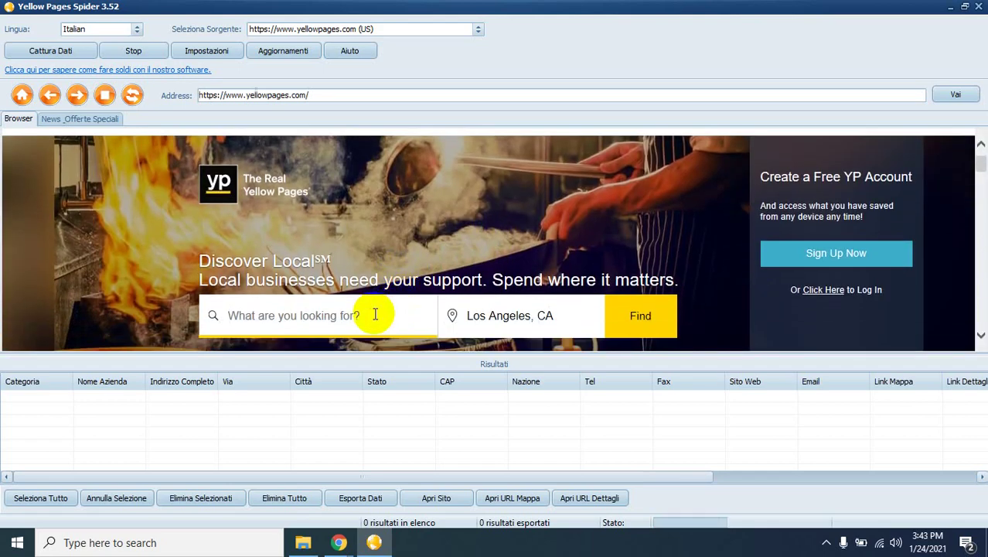
pyautogui.click(369, 315)
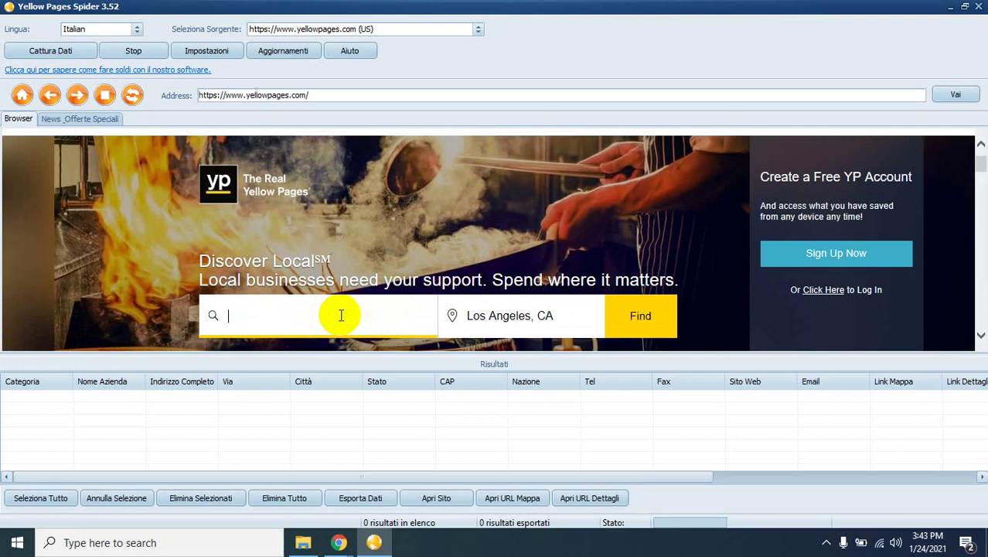
pyautogui.write('restaurant')
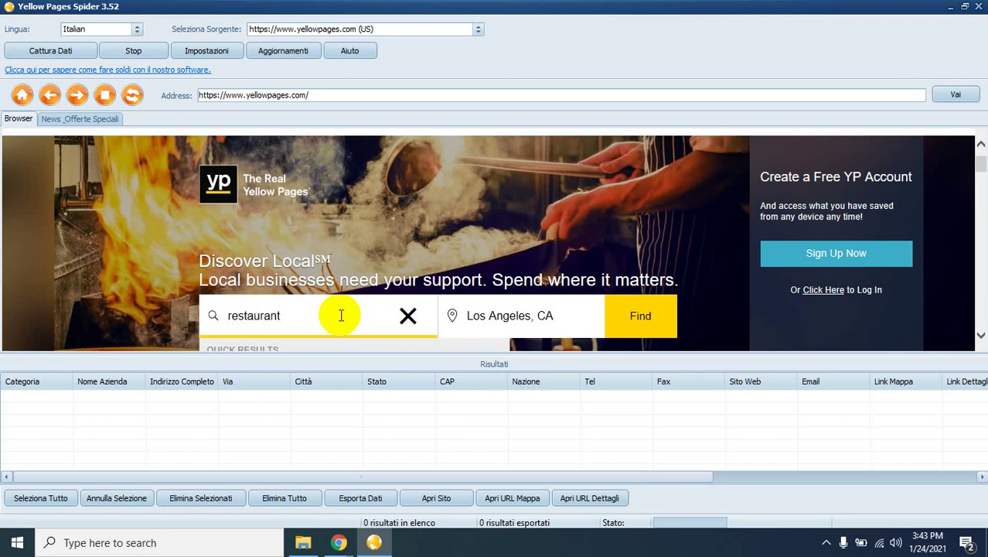
pyautogui.scroll(-1, 331, 310)
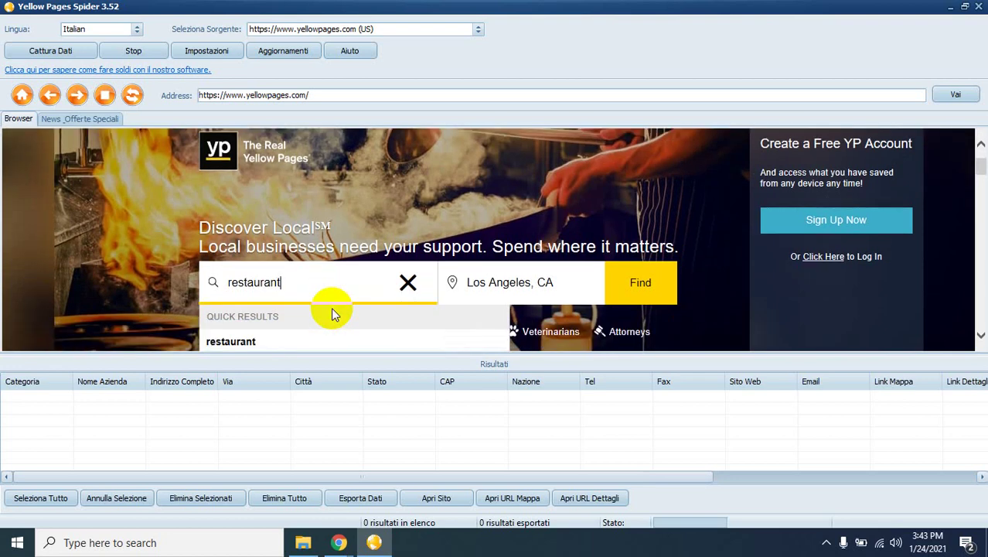
pyautogui.click(256, 342)
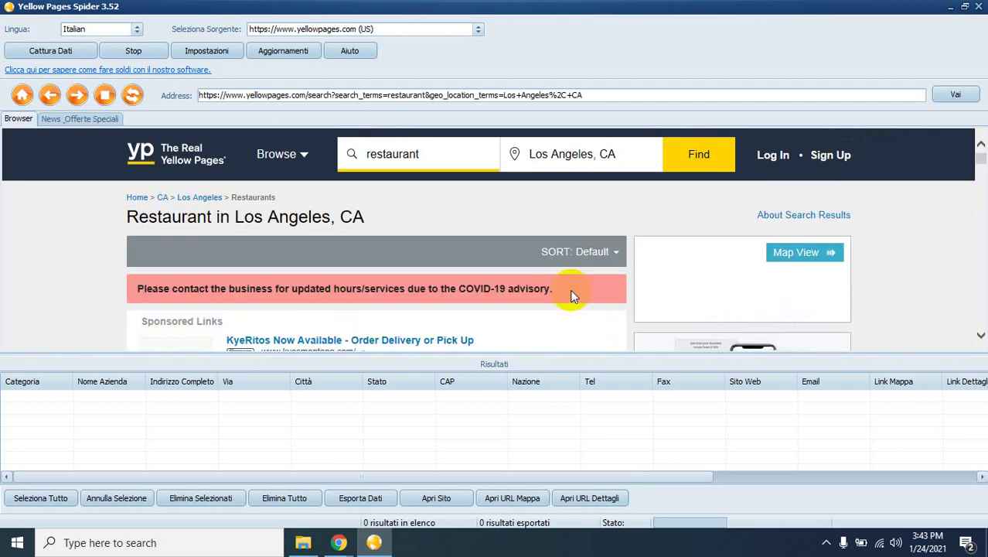
pyautogui.scroll(-2, 573, 292)
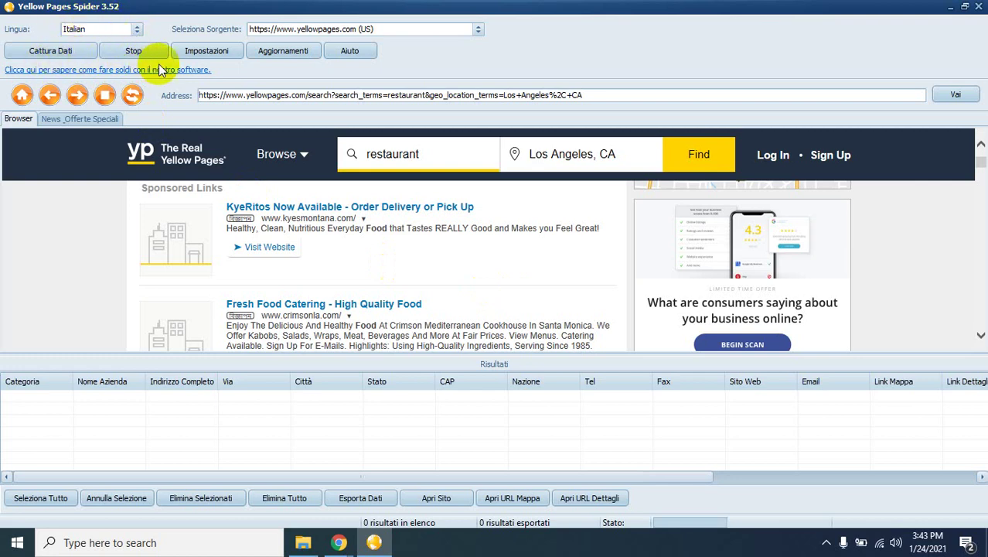
pyautogui.scroll(2, 228, 136)
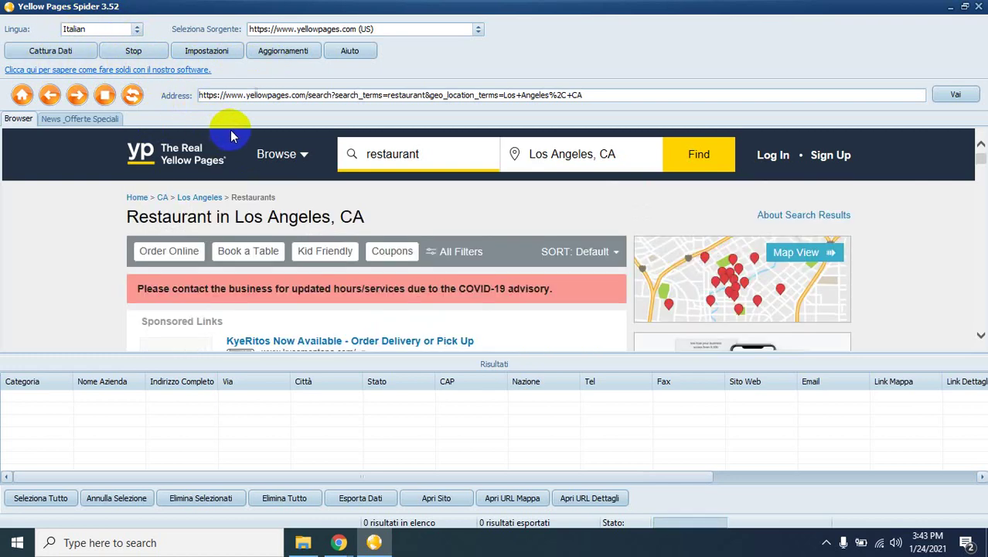
# - Switch the interface language from Italian to English
pyautogui.click(136, 31)
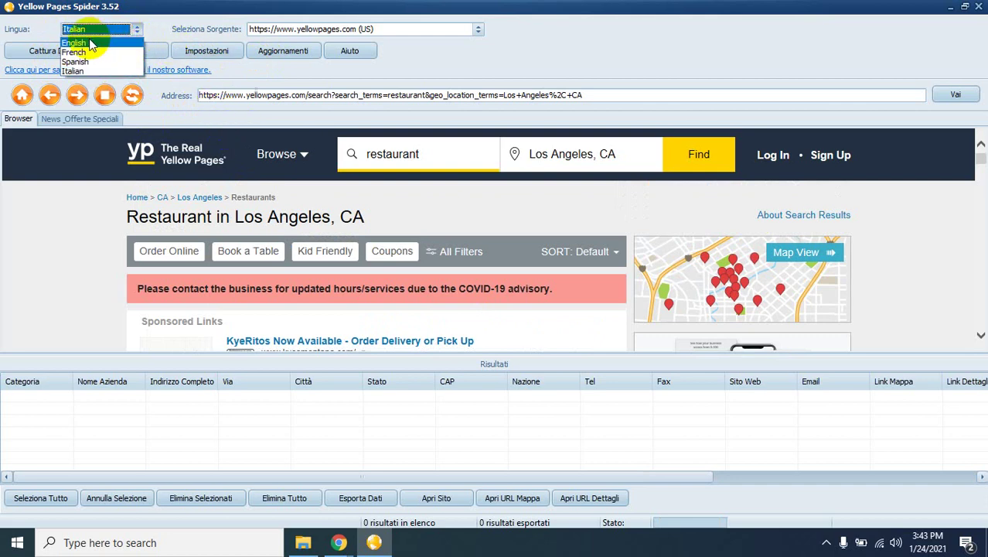
pyautogui.click(85, 40)
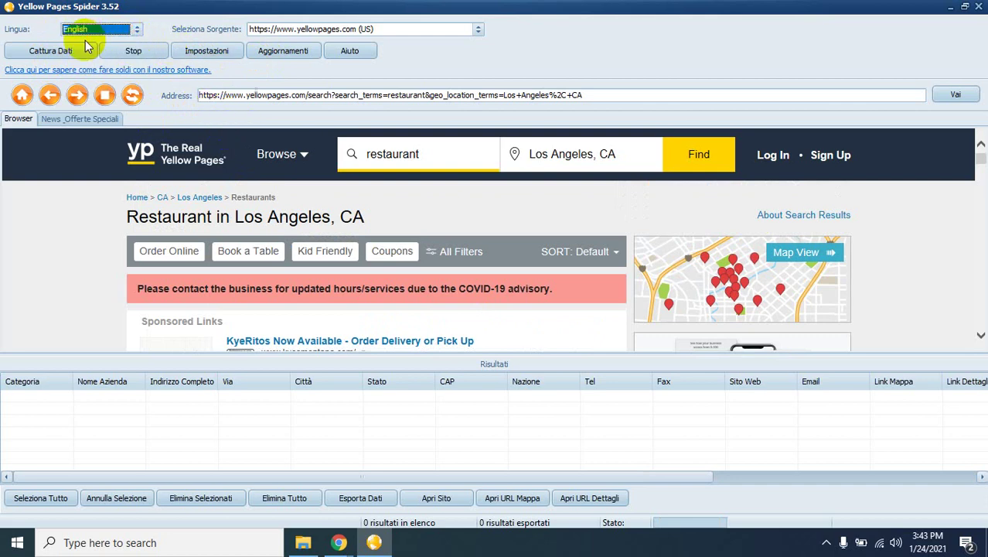
# - Exclude Category, Address, Country, Fax, Map Link and Details Link from the columns to export and save the settings
pyautogui.click(208, 52)
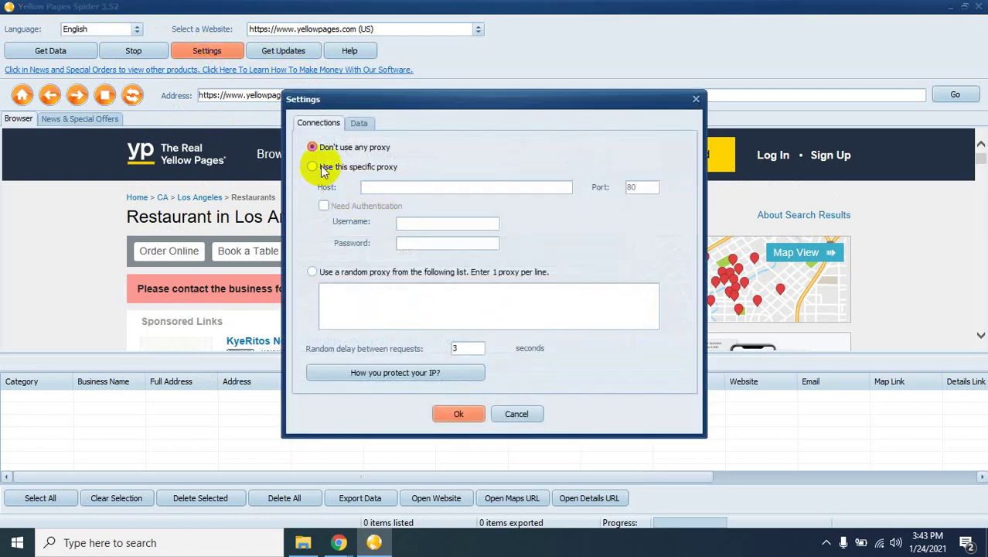
pyautogui.click(364, 122)
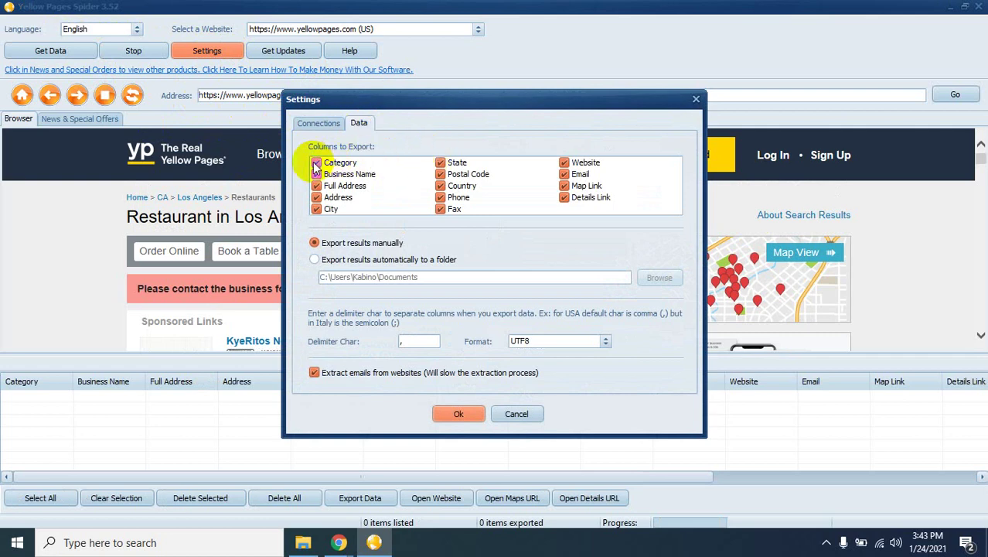
pyautogui.click(317, 163)
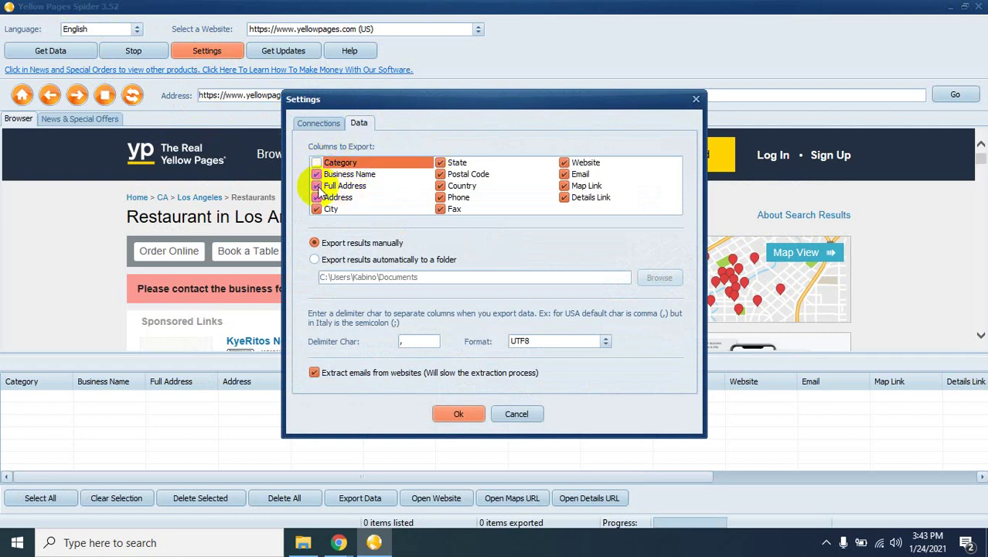
pyautogui.click(316, 186)
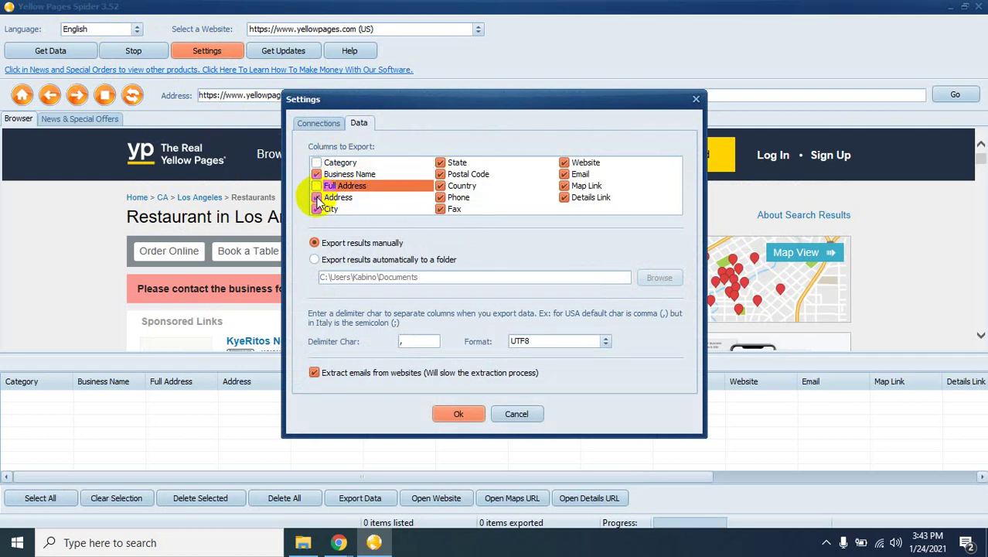
pyautogui.click(317, 197)
pyautogui.click(316, 185)
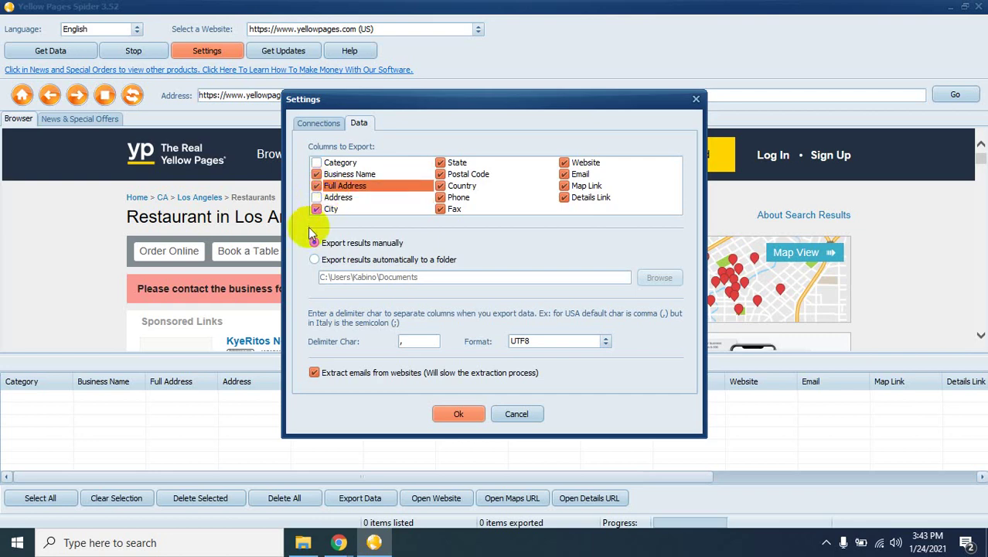
pyautogui.click(440, 186)
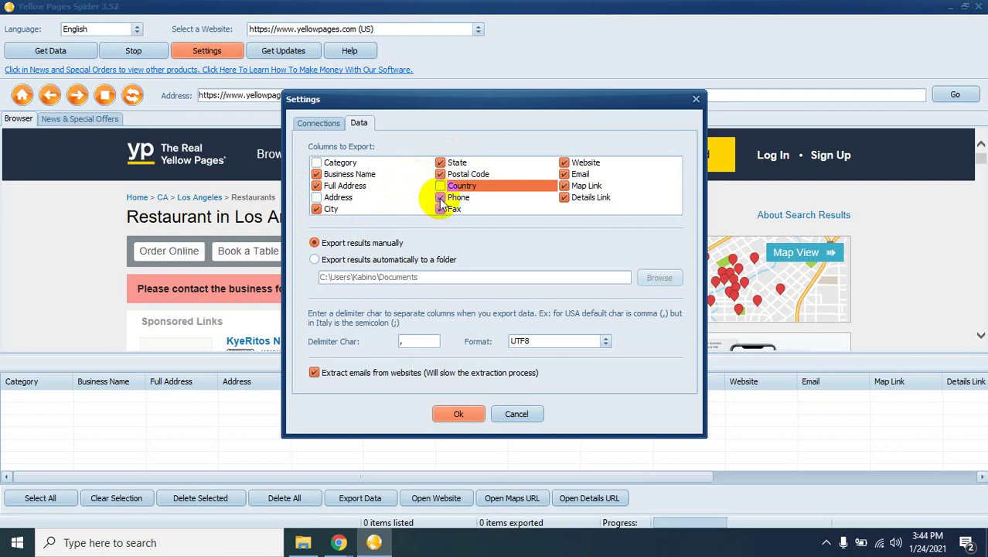
pyautogui.click(440, 209)
pyautogui.click(563, 198)
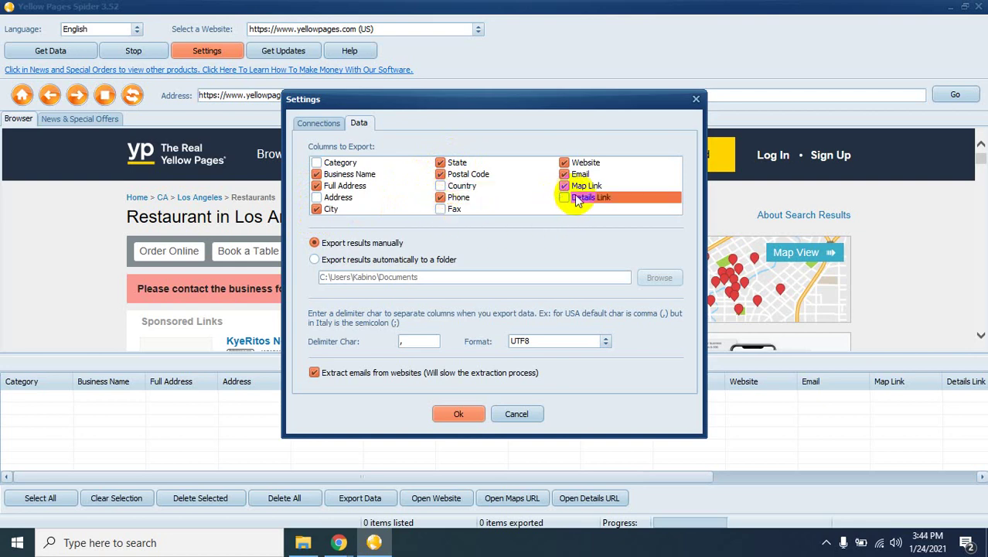
pyautogui.click(566, 186)
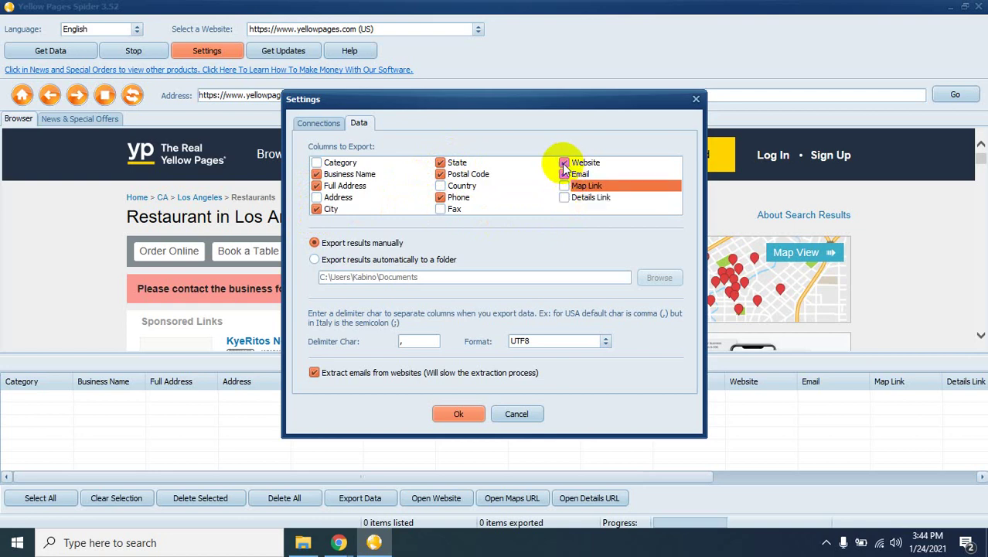
pyautogui.click(457, 415)
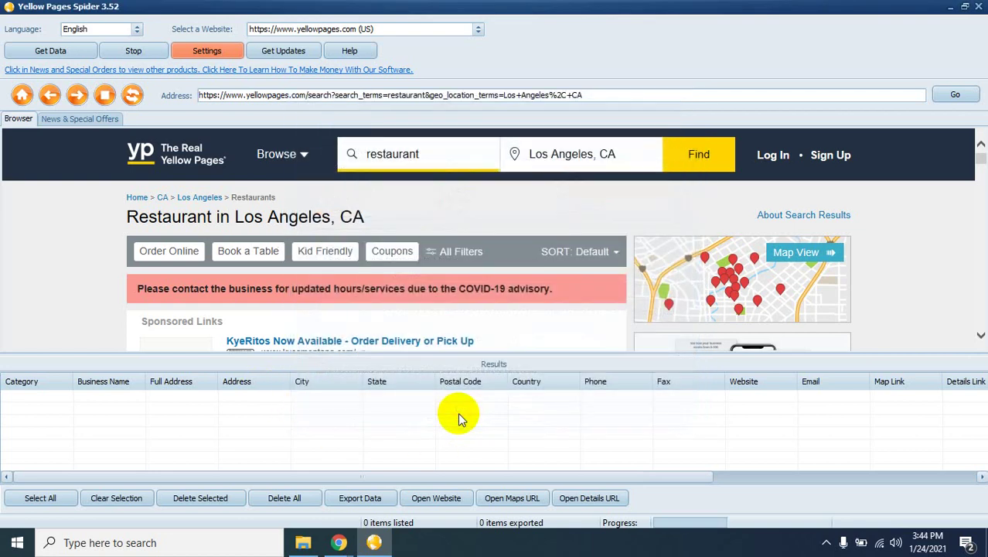
# - Start extracting data from the Los Angeles restaurant search and look over the listings while it runs
pyautogui.click(63, 52)
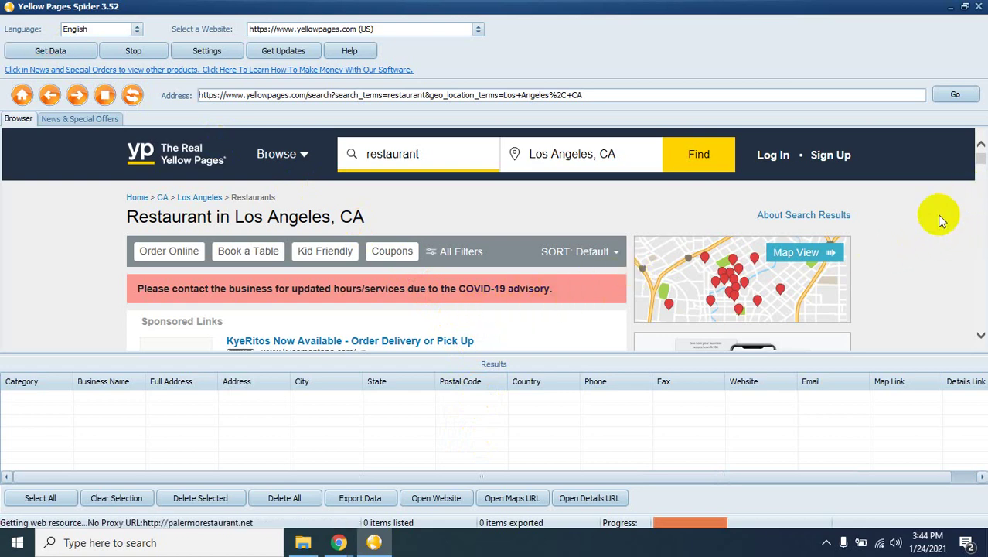
pyautogui.scroll(-1, 903, 246)
pyautogui.scroll(-5, 904, 246)
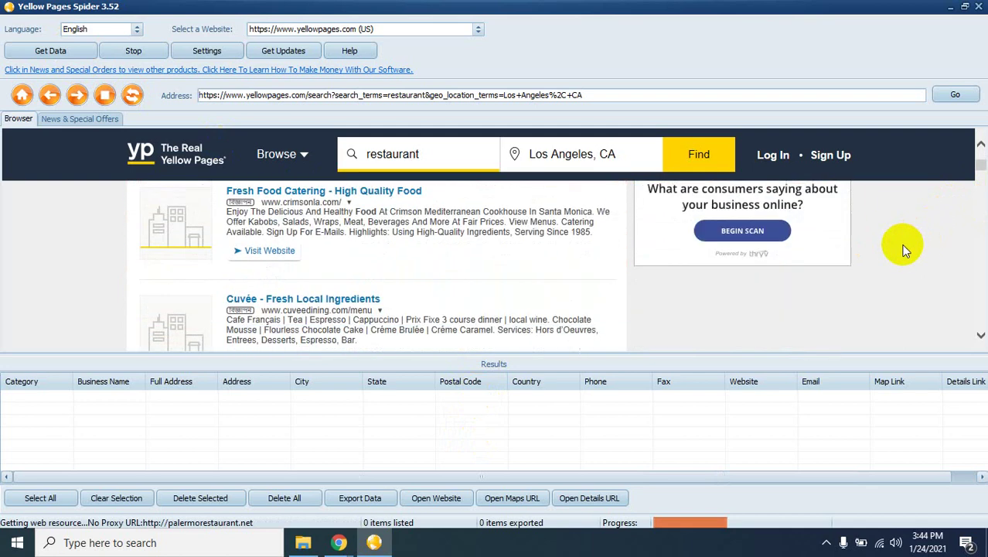
pyautogui.scroll(-1, 903, 246)
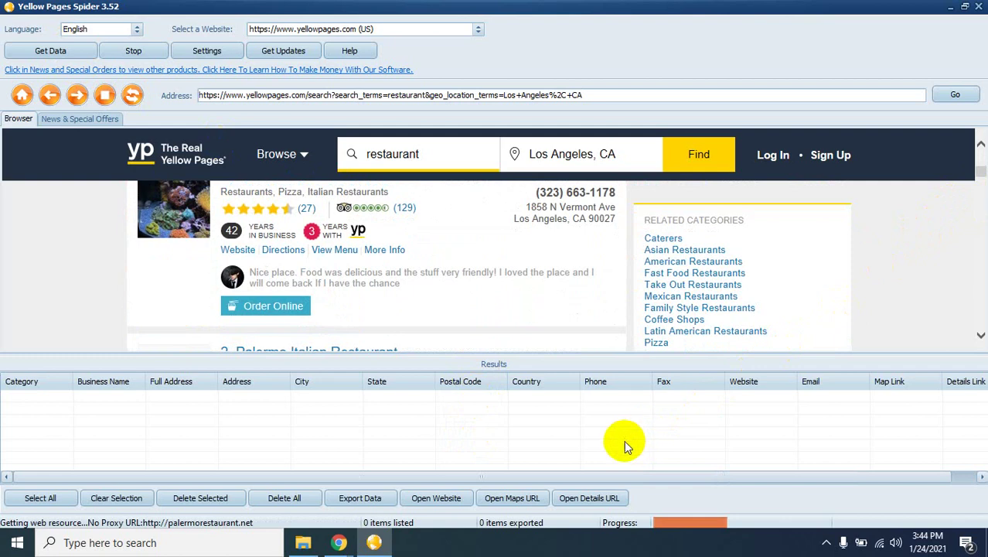
# - Minimize Yellow Pages Spider and bring up the Meet call in Chrome
pyautogui.click(827, 543)
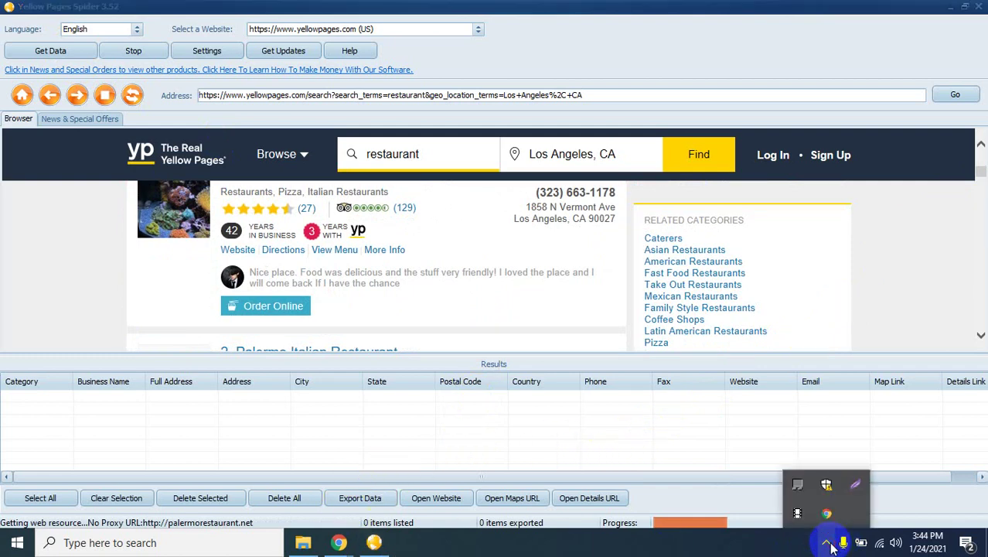
pyautogui.click(374, 543)
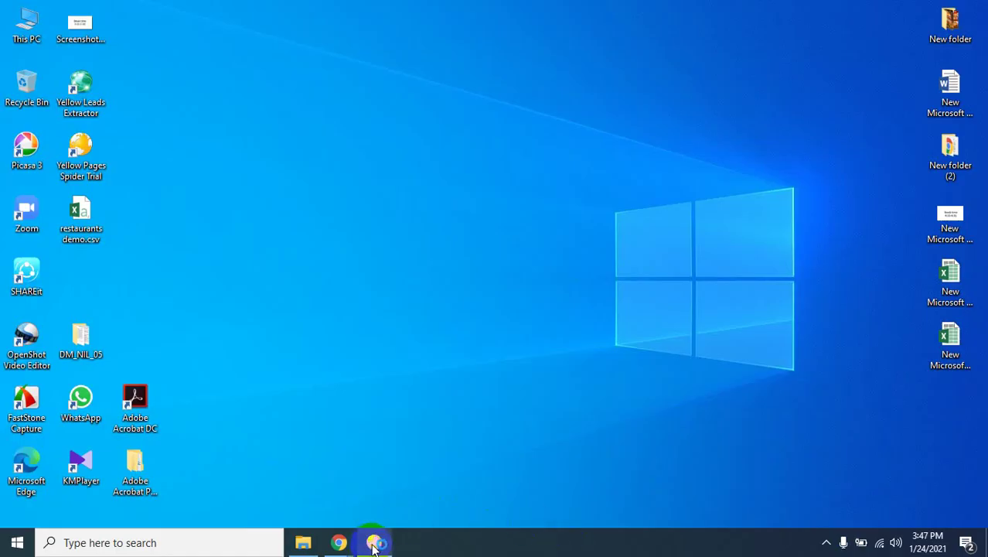
pyautogui.click(340, 542)
pyautogui.click(326, 503)
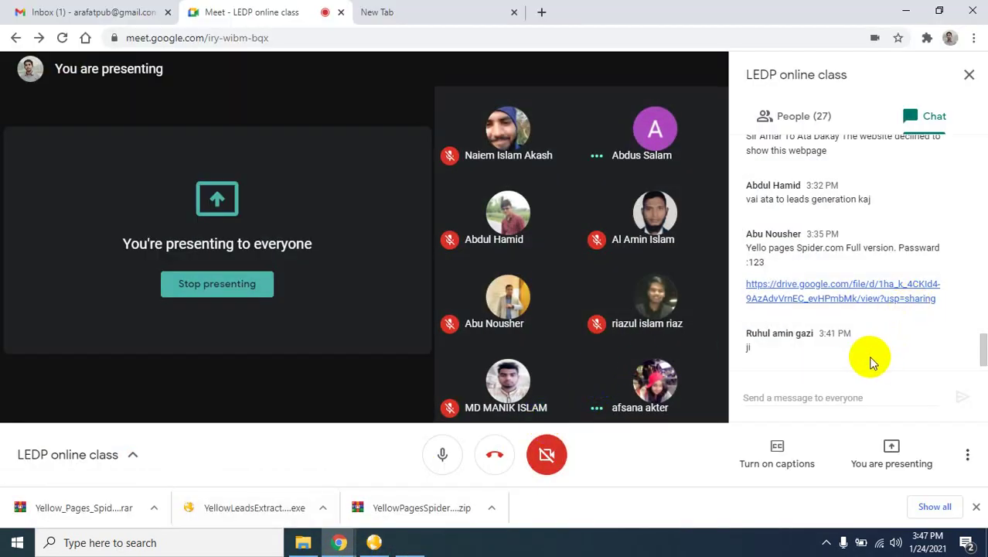
# - Look over the exported restaurants demo.csv in Excel, checking its Email and Website columns
pyautogui.scroll(-5, 848, 351)
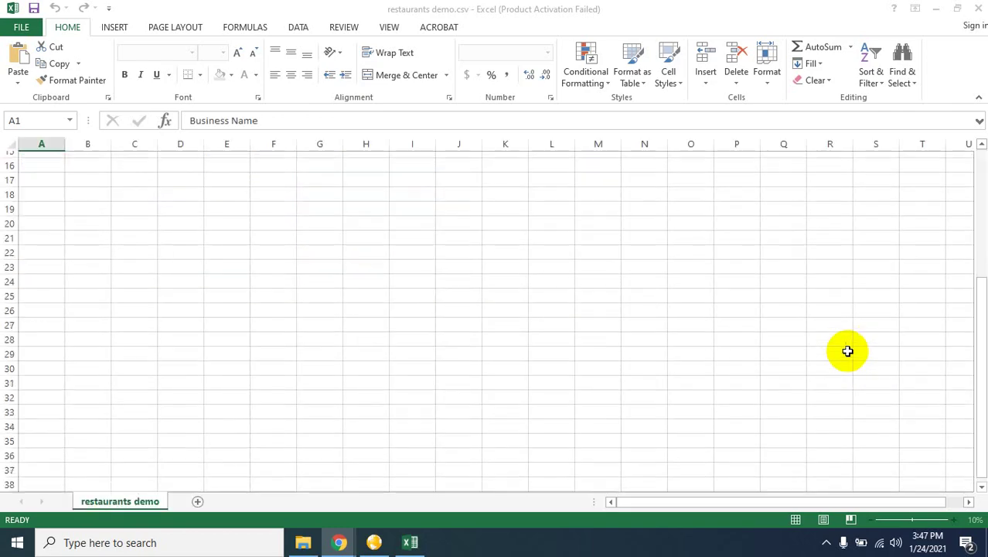
pyautogui.scroll(5, 672, 388)
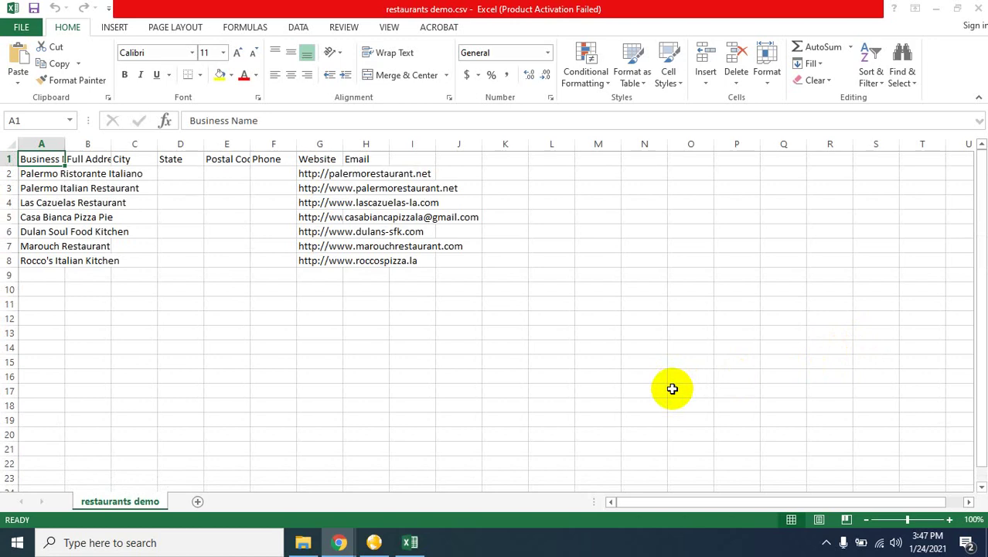
pyautogui.click(667, 408)
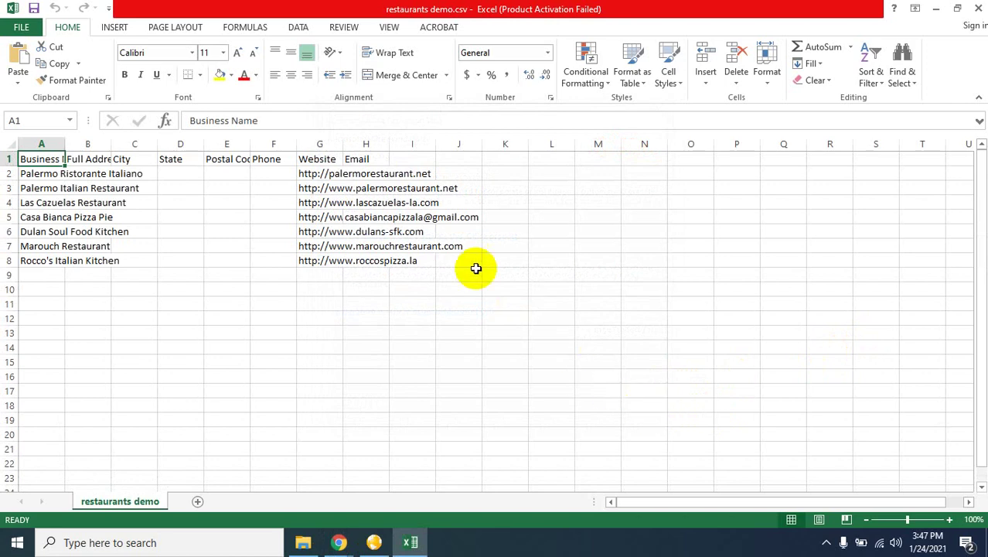
pyautogui.click(374, 160)
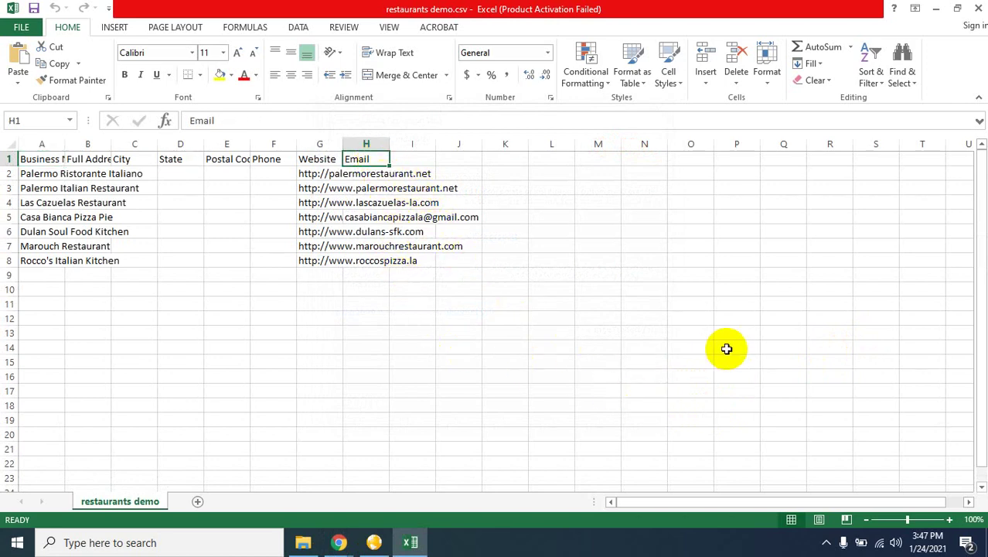
pyautogui.click(320, 163)
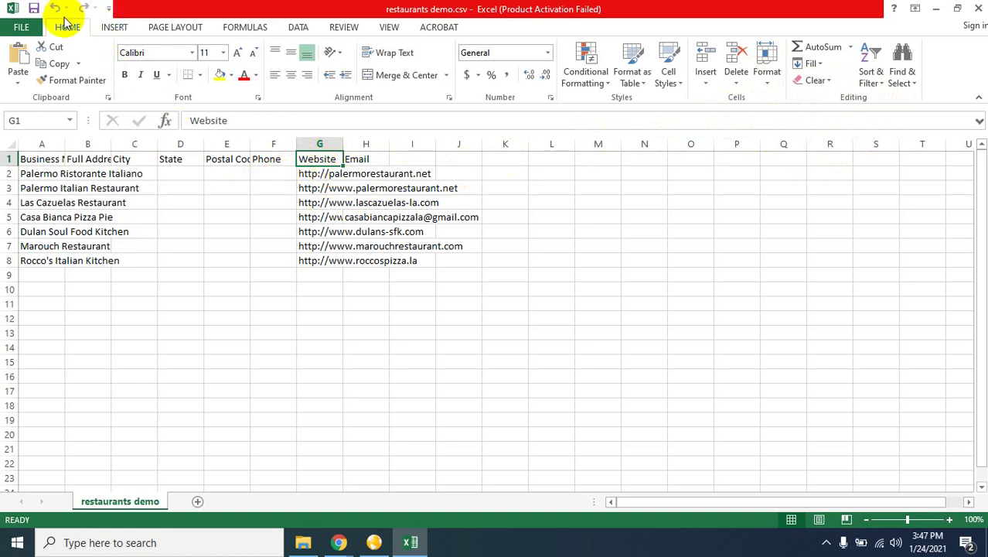
# - Compare the results list in Yellow Pages Spider with the exported Excel sheet, checking the email for Casa Bianca Pizza Pie
pyautogui.click(374, 542)
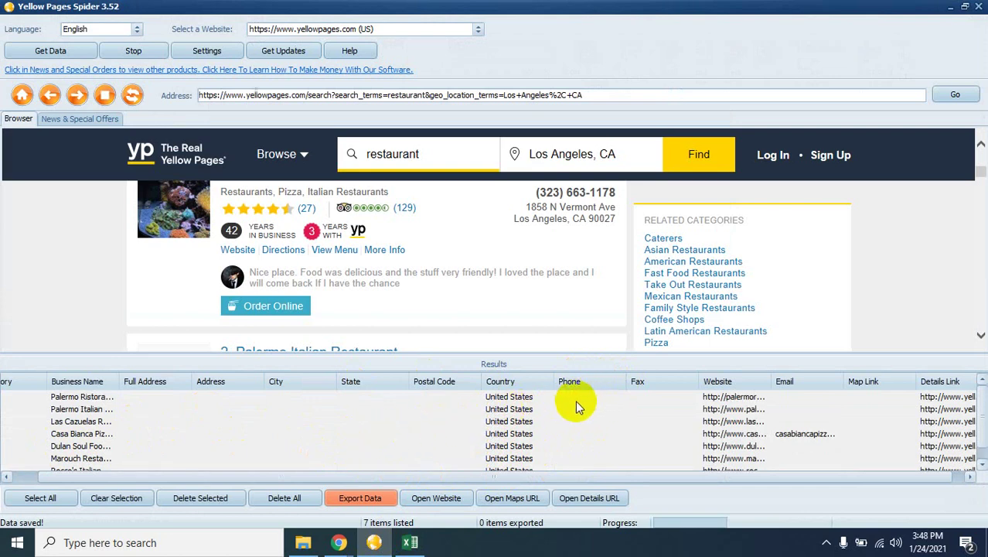
pyautogui.click(494, 397)
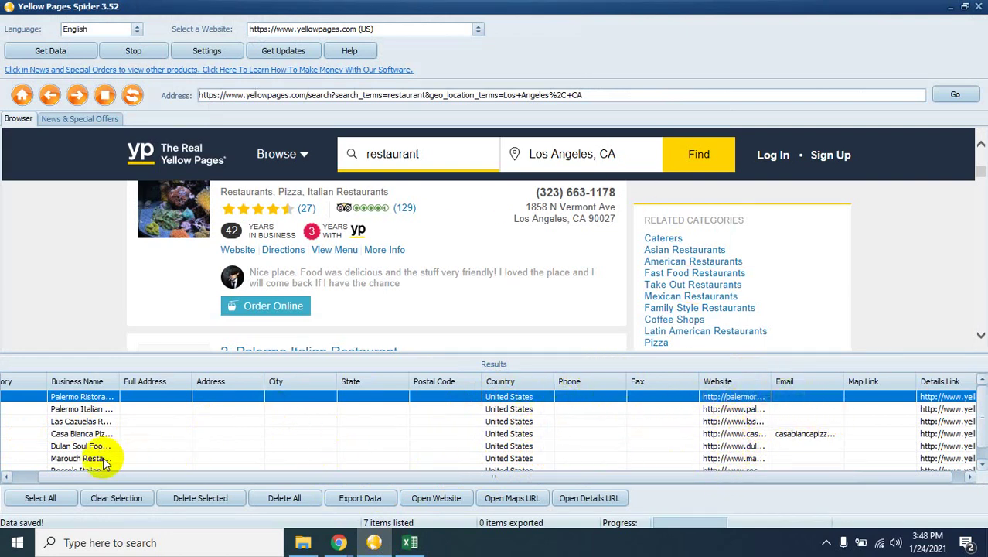
pyautogui.click(410, 542)
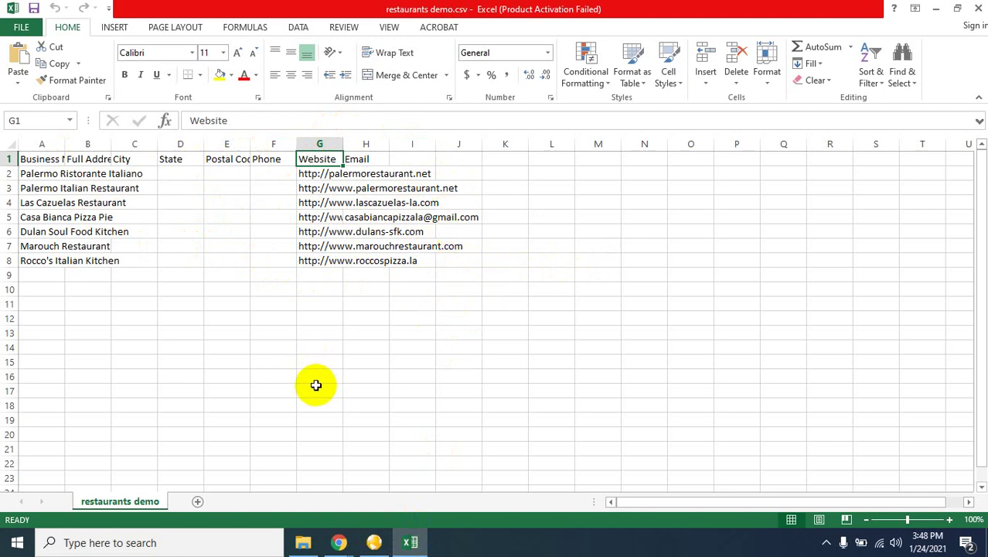
pyautogui.click(451, 217)
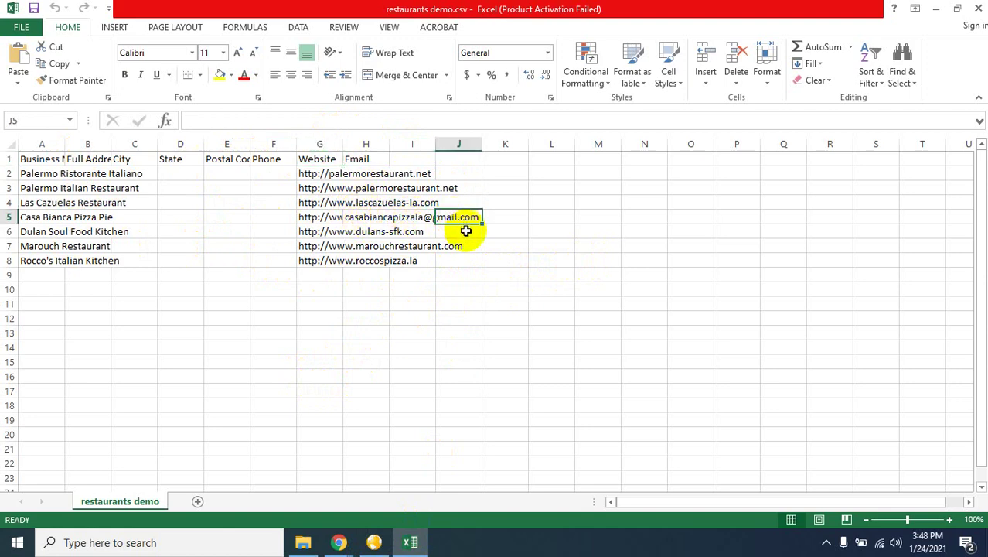
pyautogui.click(365, 146)
pyautogui.click(373, 216)
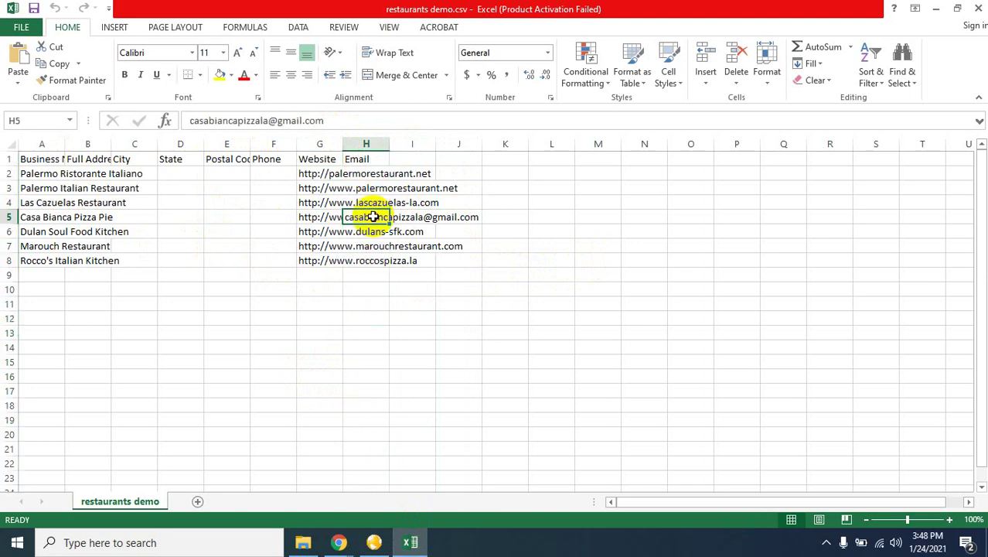
pyautogui.click(393, 216)
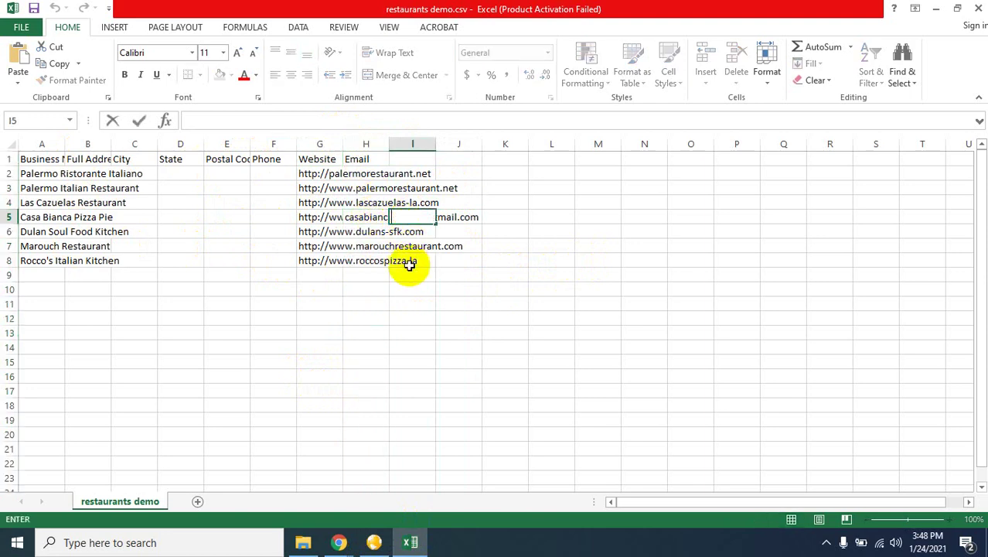
pyautogui.click(410, 346)
pyautogui.click(408, 361)
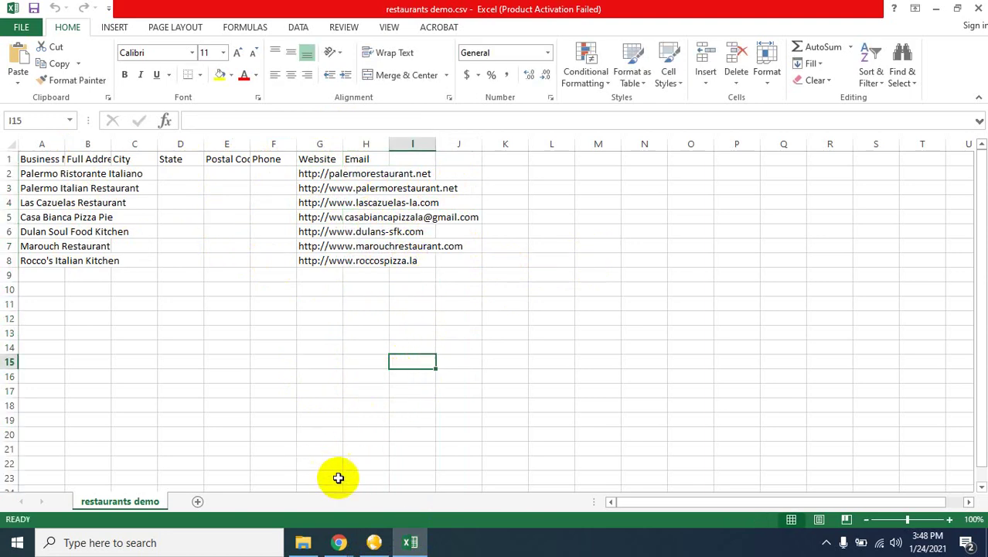
# - Switch back to the Meet call in Chrome by way of Yellow Pages Spider and view the chat
pyautogui.click(371, 543)
pyautogui.moveTo(338, 540)
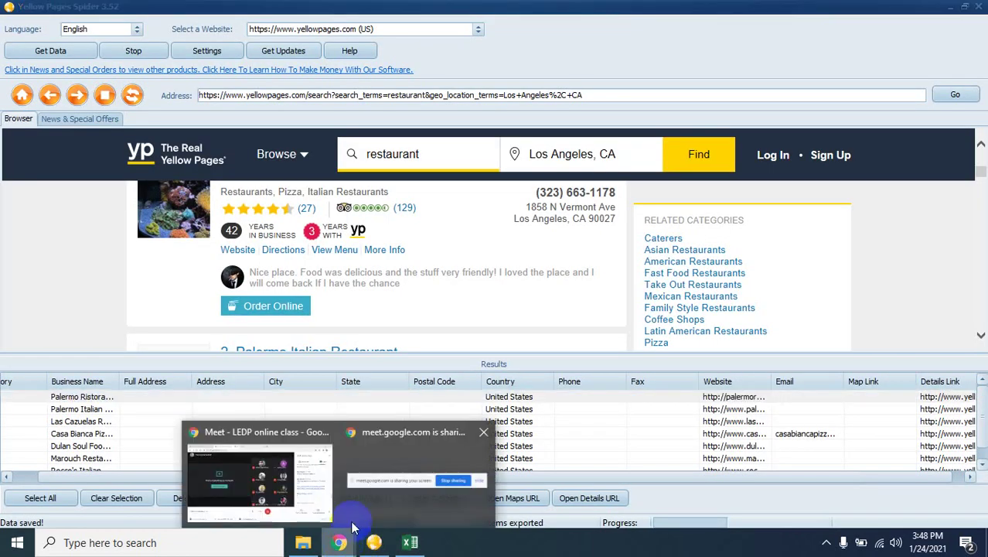
pyautogui.click(274, 481)
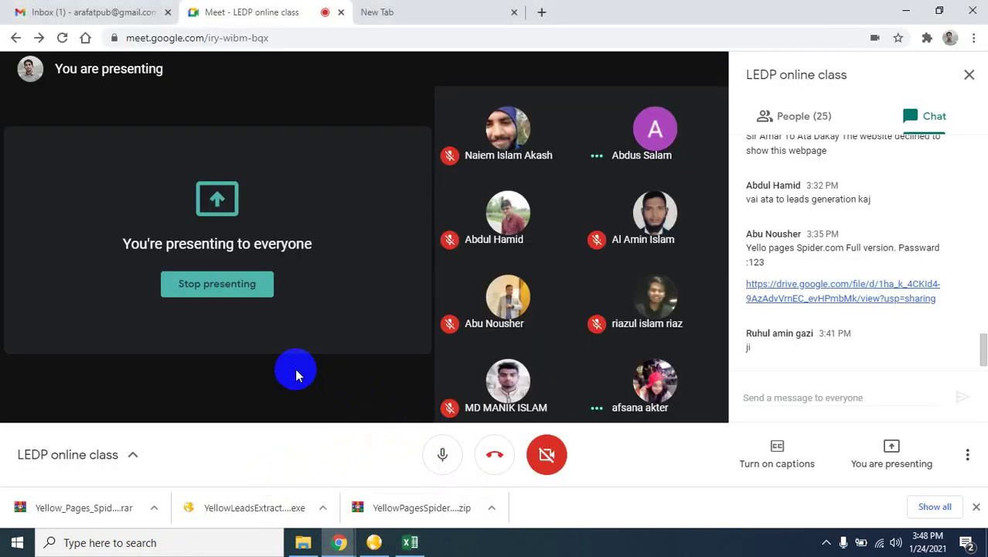
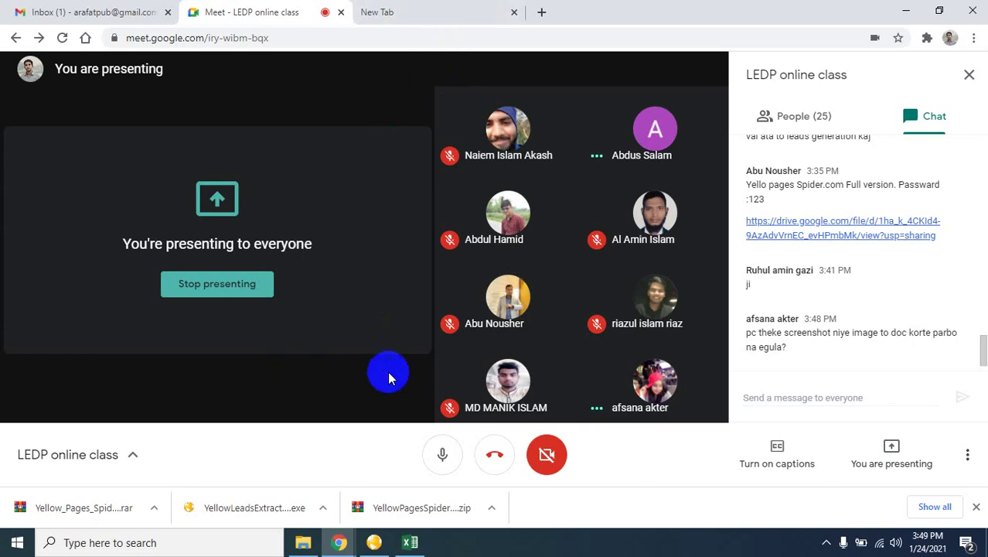
# - Close Yellow Pages Spider 3.52 and switch to restaurants demo.csv in Excel
pyautogui.click(373, 542)
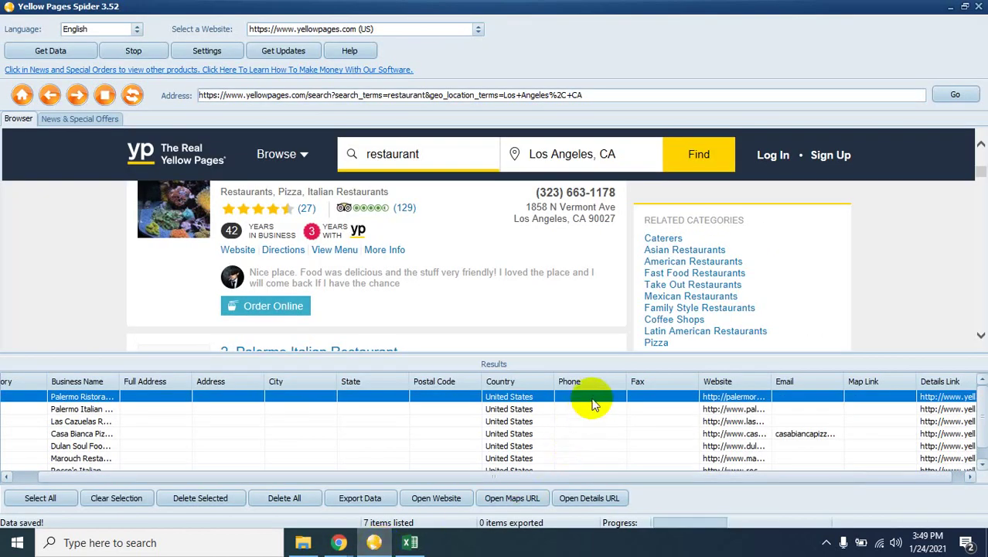
pyautogui.click(979, 6)
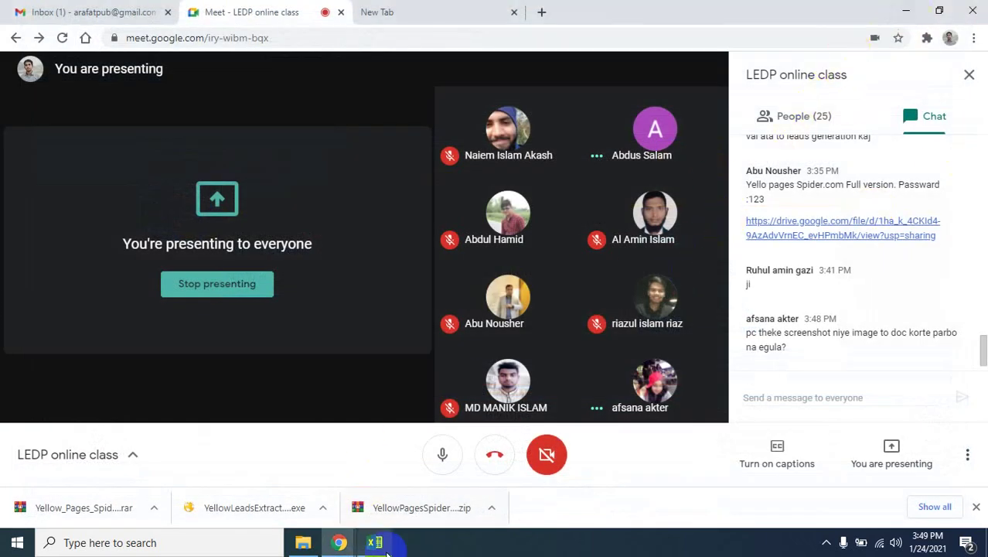
pyautogui.click(379, 545)
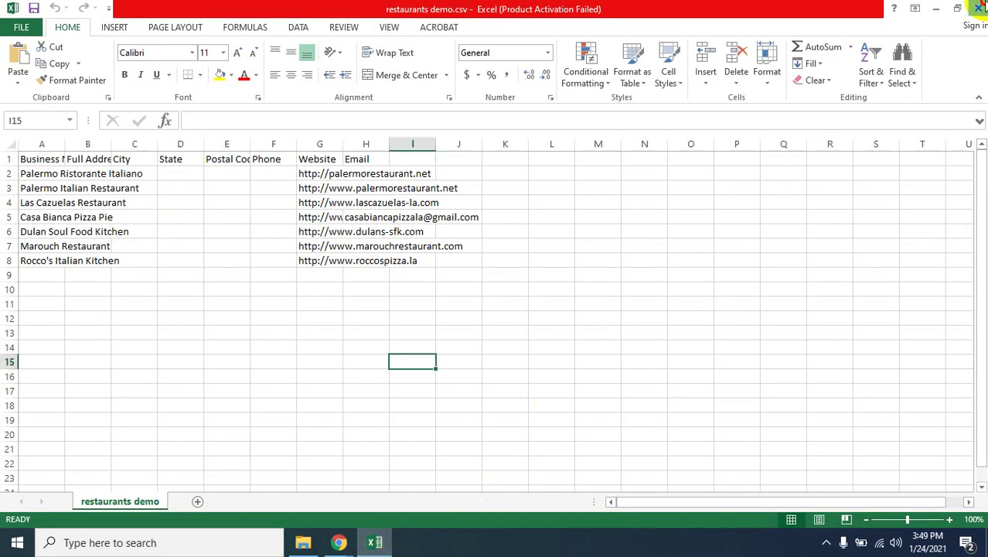
# - Close restaurants demo.csv in Excel without saving the changes
pyautogui.click(978, 6)
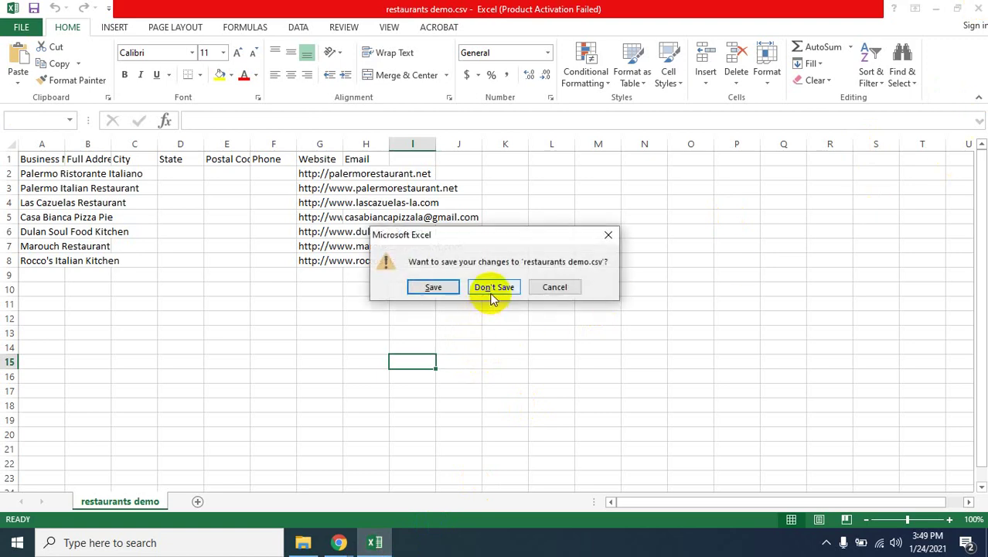
pyautogui.click(434, 287)
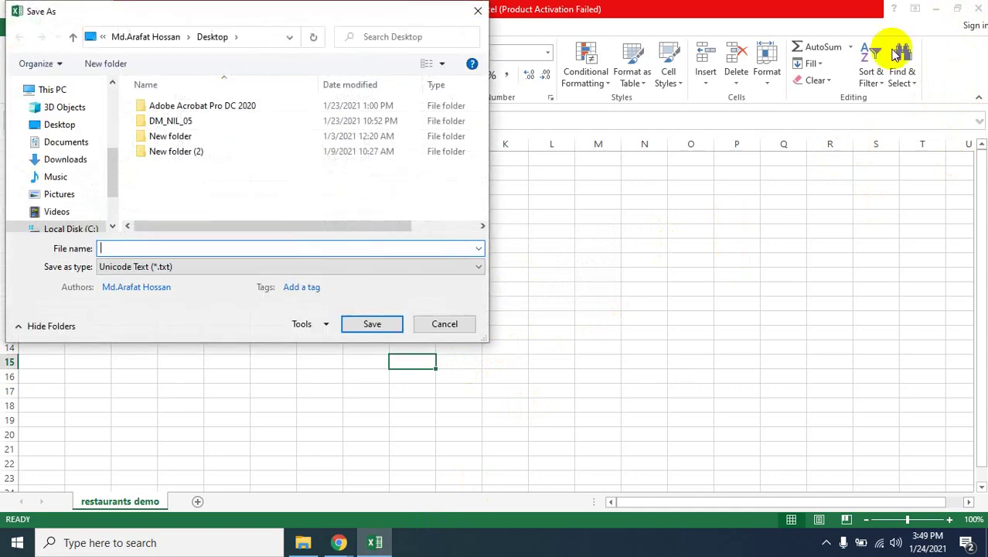
pyautogui.click(478, 11)
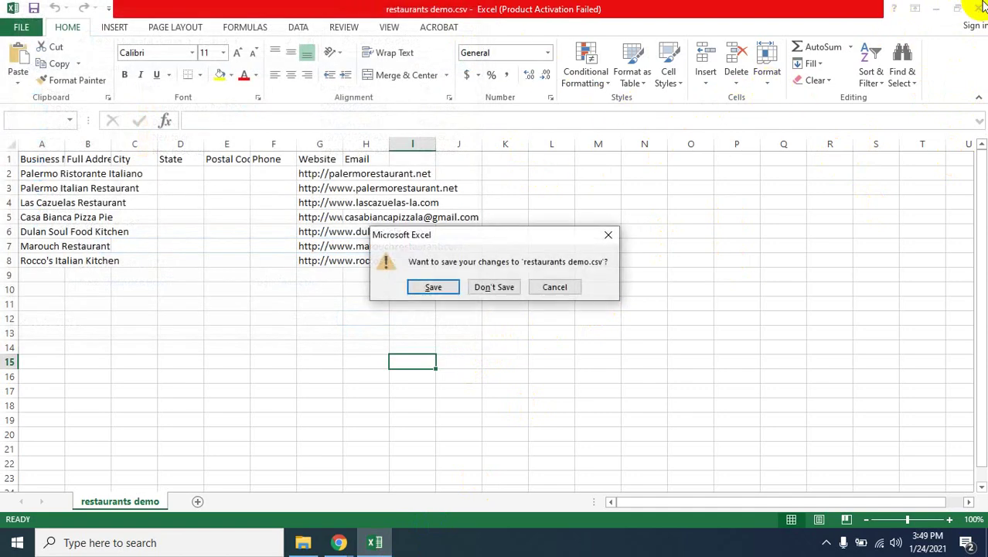
pyautogui.click(494, 287)
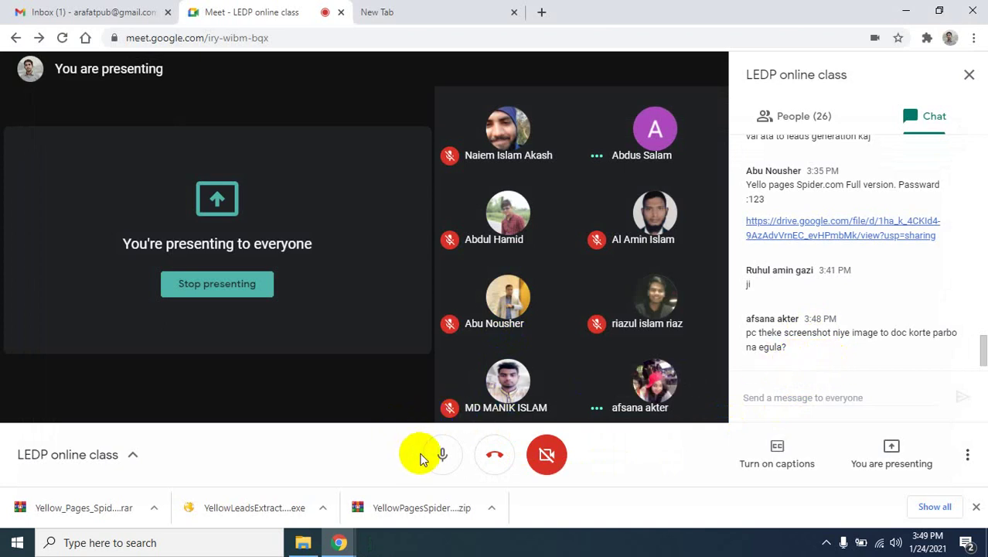
pyautogui.click(826, 542)
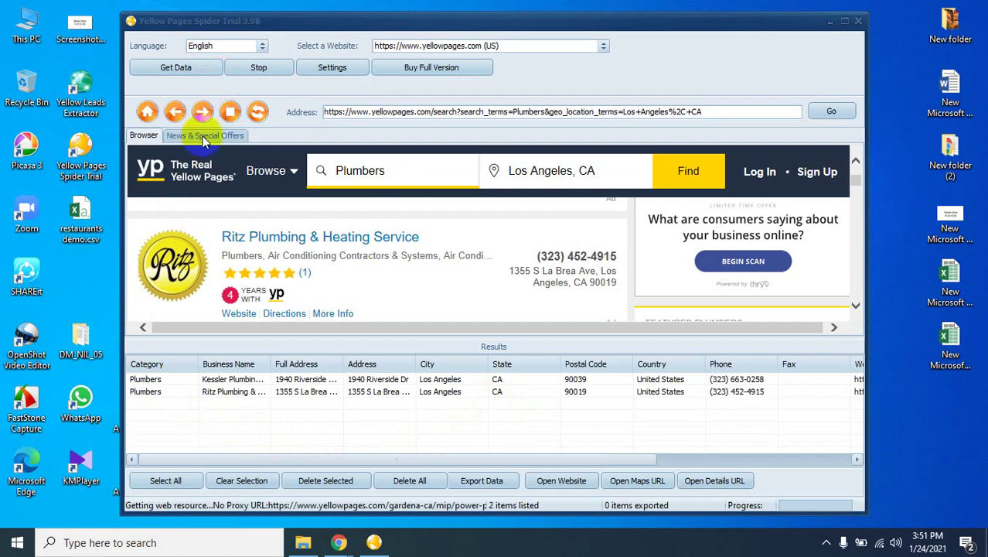
# - Maximize the Yellow Pages Spider Trial window, and mute the microphone in the Meet call in Chrome
pyautogui.click(845, 22)
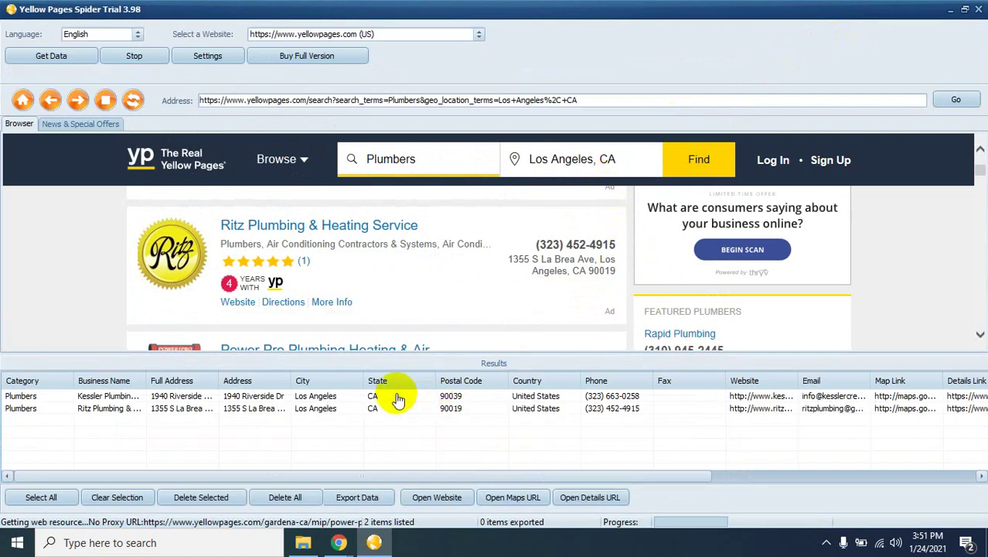
pyautogui.click(357, 497)
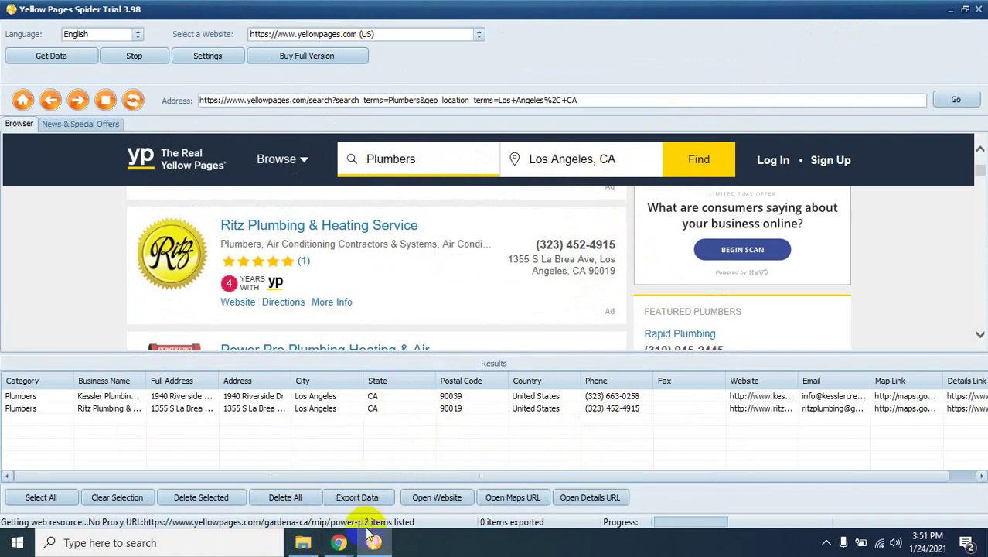
pyautogui.moveTo(346, 547)
pyautogui.click(254, 431)
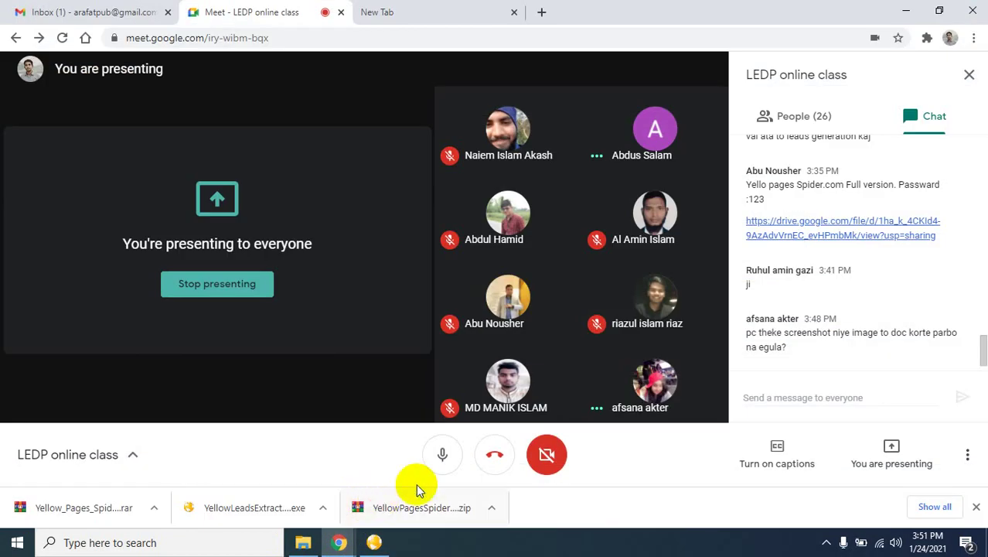
pyautogui.click(439, 454)
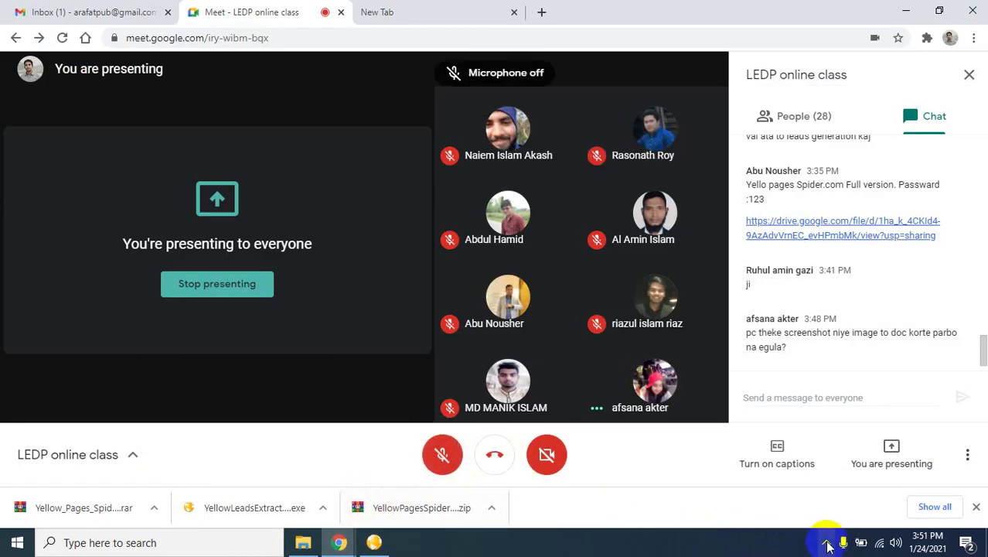
pyautogui.click(825, 542)
pyautogui.click(797, 513)
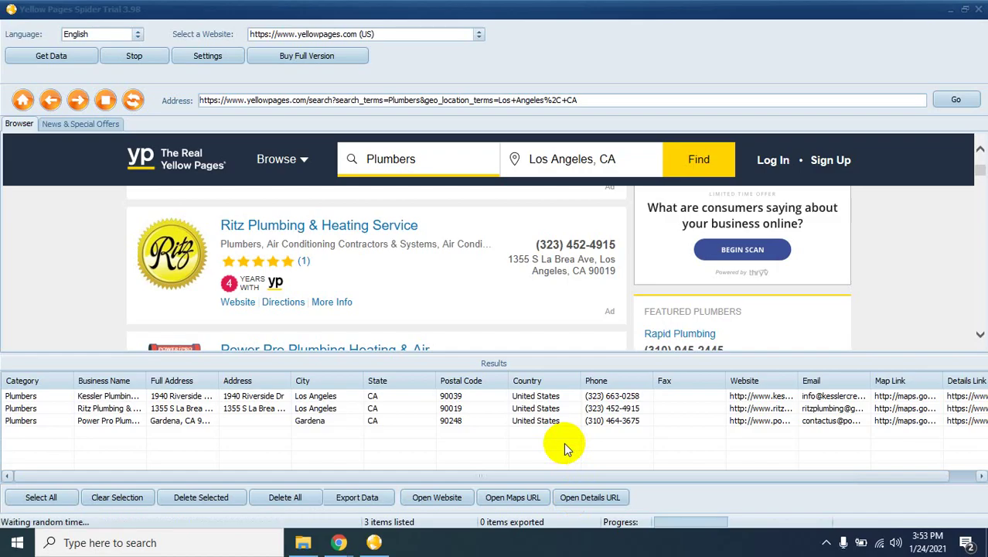
# - Mark the plumber results table from Business Name to Map Link for a screen capture, and discard the capture
pyautogui.press('super+shift+s')
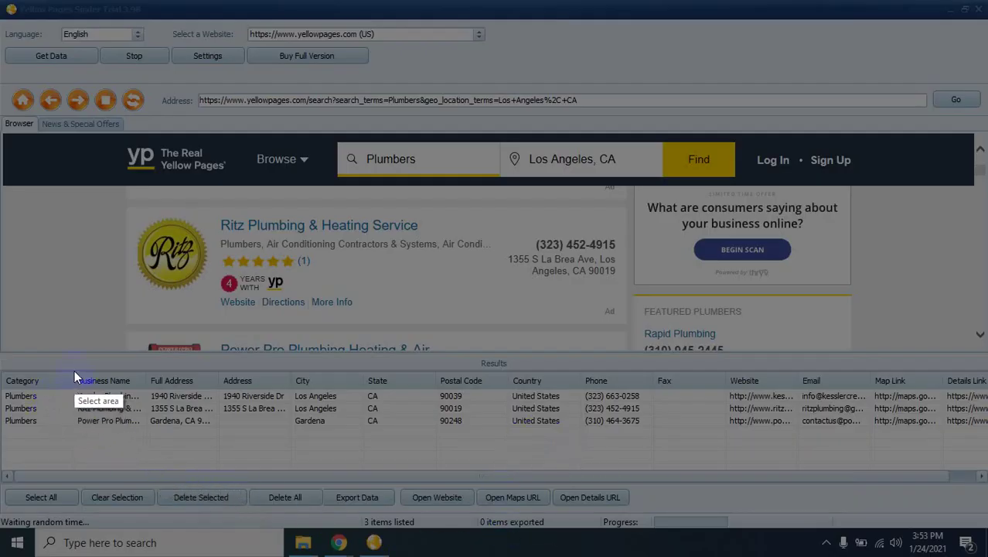
pyautogui.moveTo(74, 371); pyautogui.dragTo(945, 464)
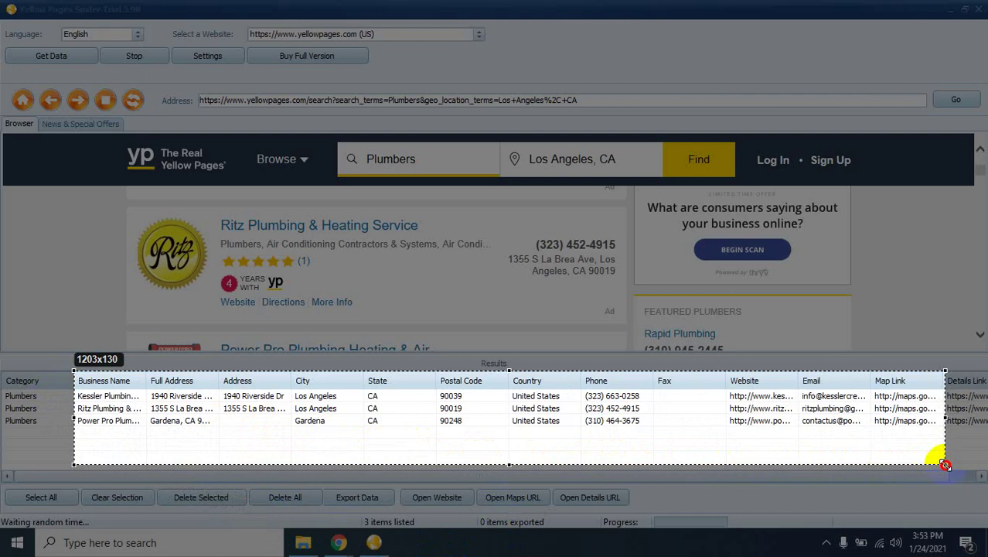
pyautogui.moveTo(945, 465); pyautogui.dragTo(944, 464)
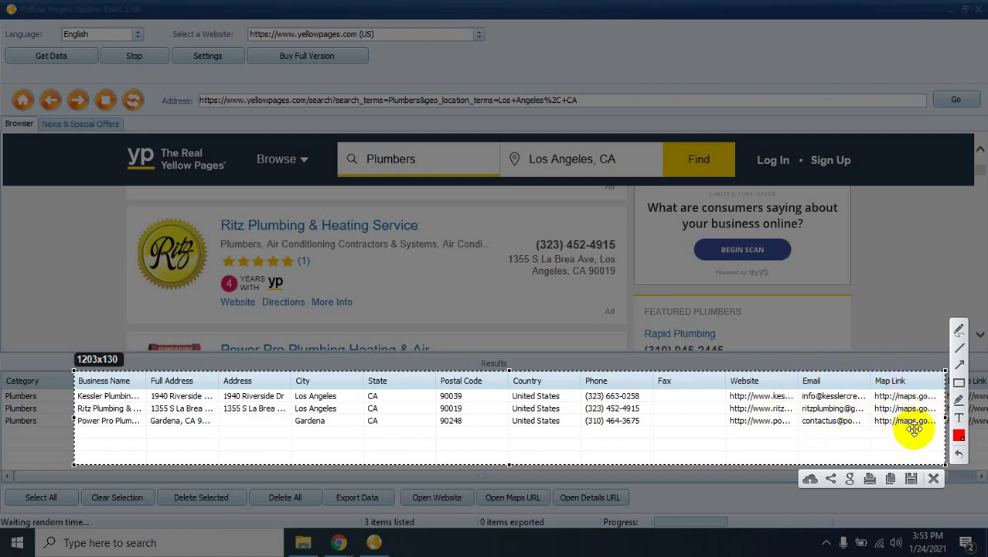
pyautogui.click(933, 478)
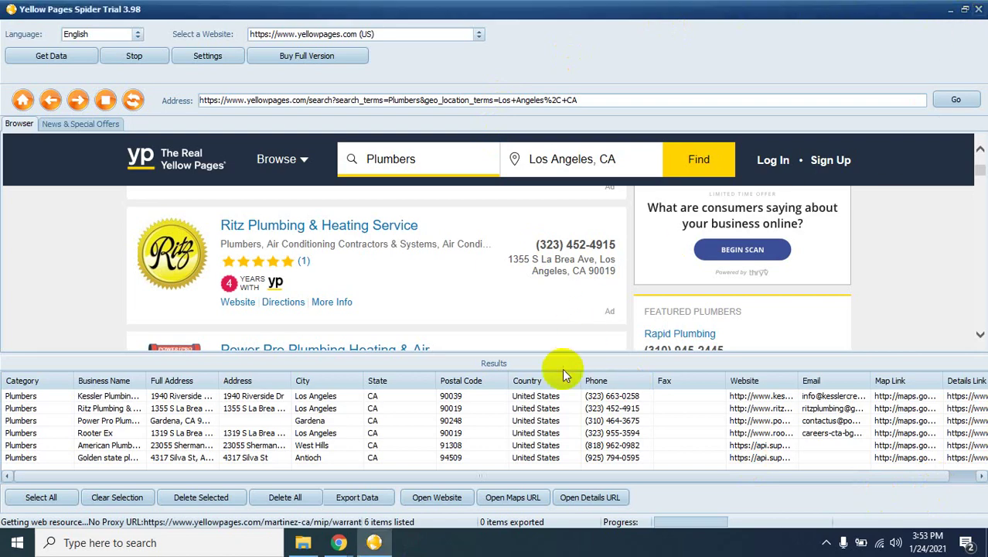
# - Switch to the Meet call in Chrome and open an additional new tab
pyautogui.click(338, 542)
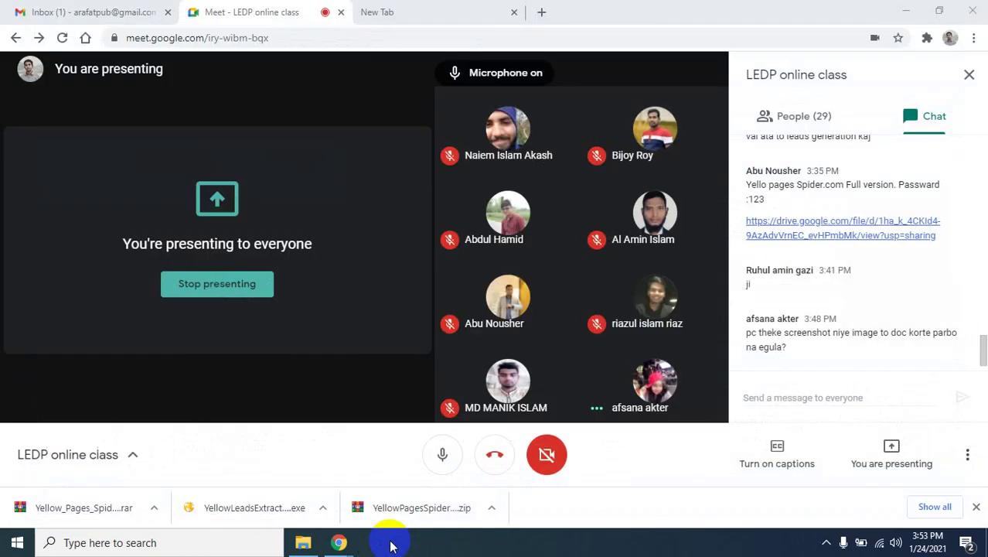
pyautogui.click(824, 541)
pyautogui.click(568, 502)
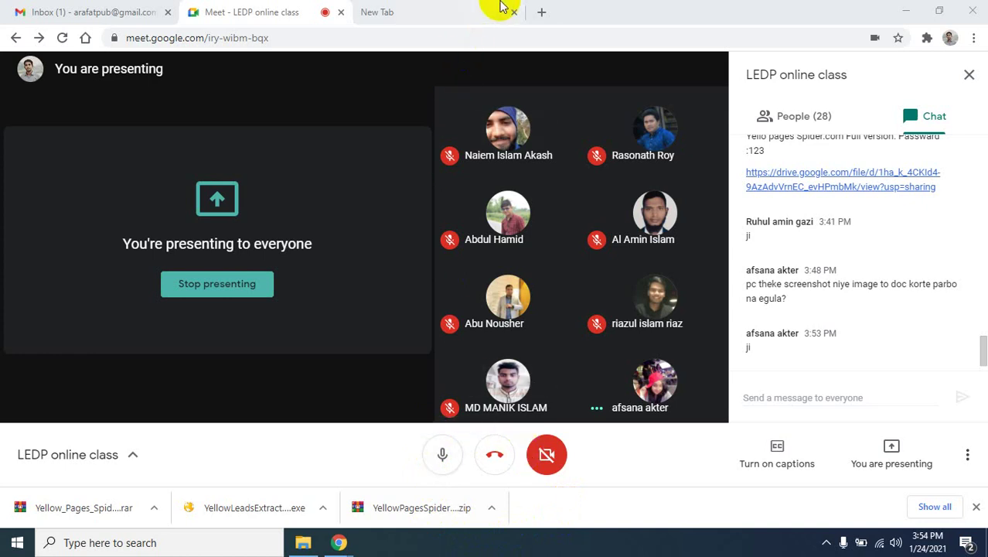
pyautogui.click(539, 12)
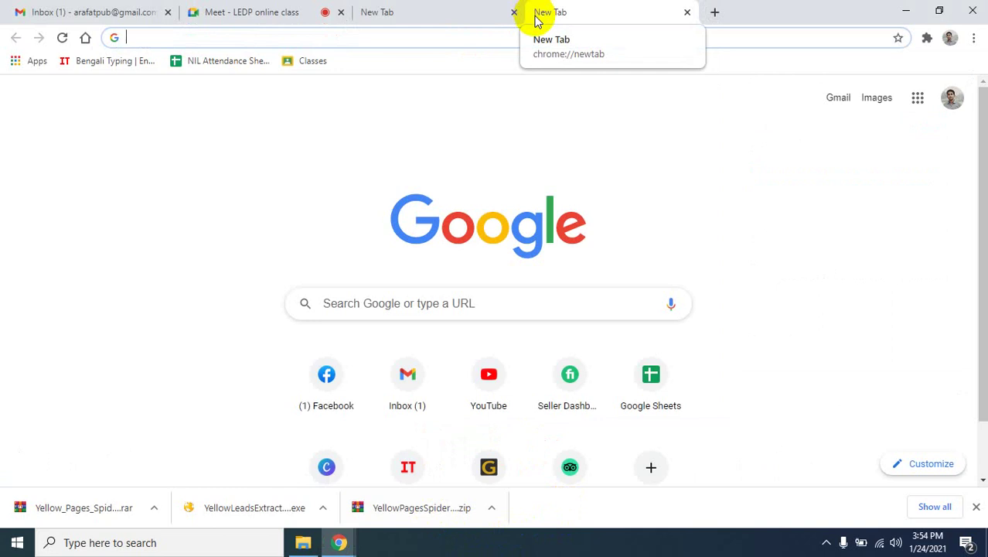
# - Admit the waiting participant to the Meet call and dismiss the finished downloads list in Chrome
pyautogui.click(325, 9)
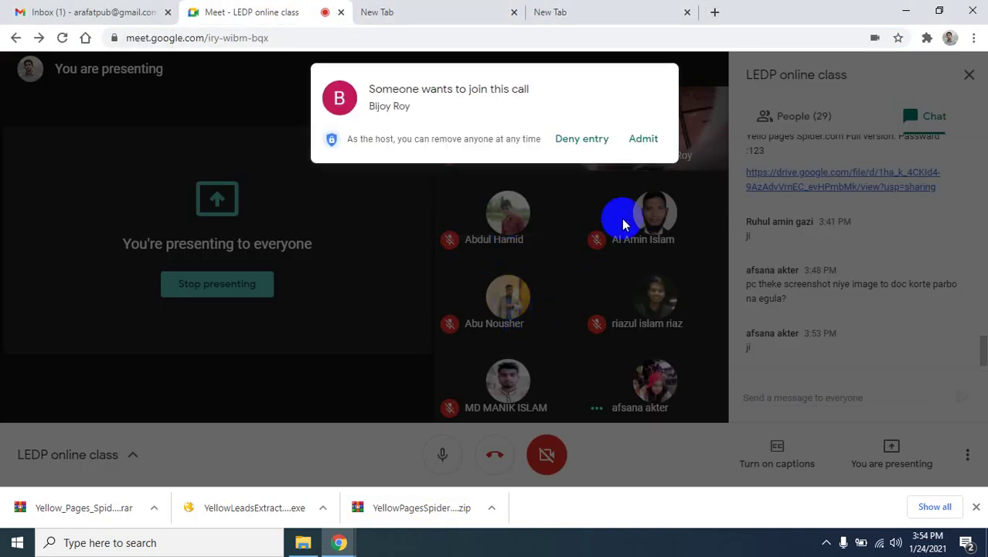
pyautogui.click(645, 139)
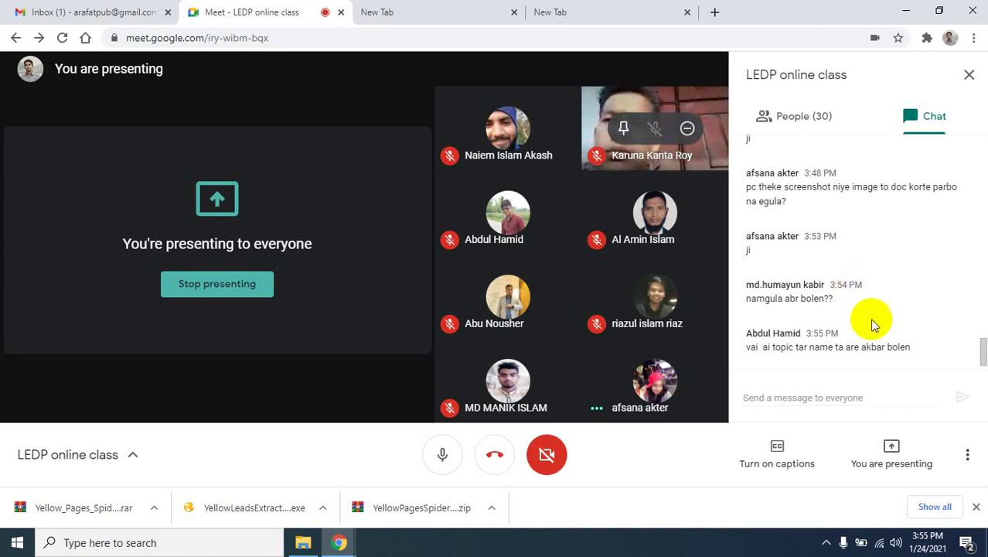
pyautogui.click(977, 506)
pyautogui.click(826, 544)
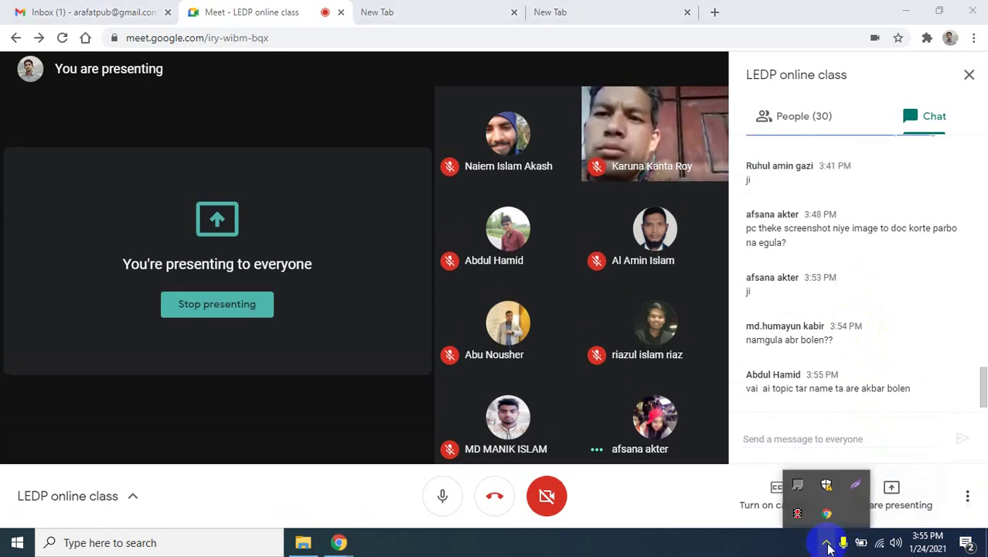
pyautogui.click(761, 547)
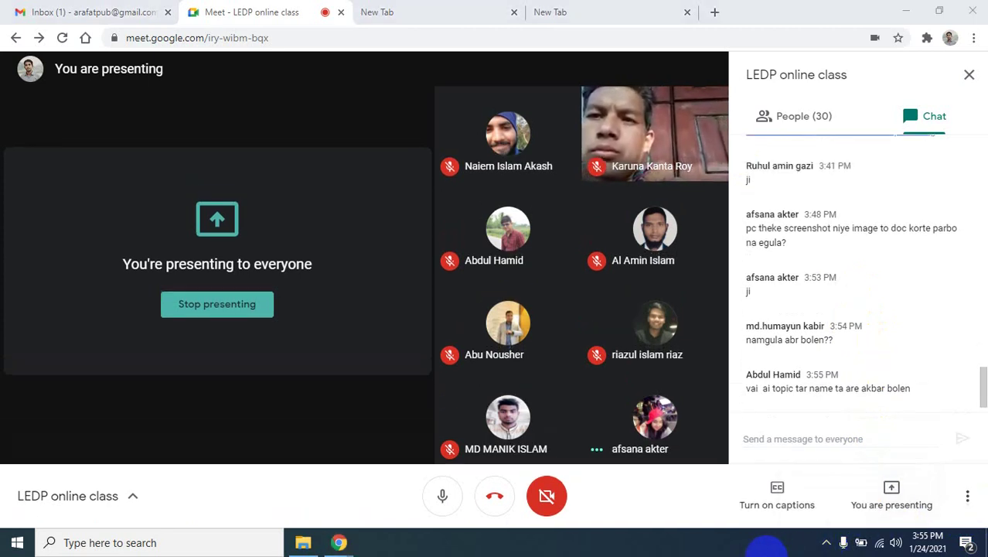
pyautogui.click(826, 543)
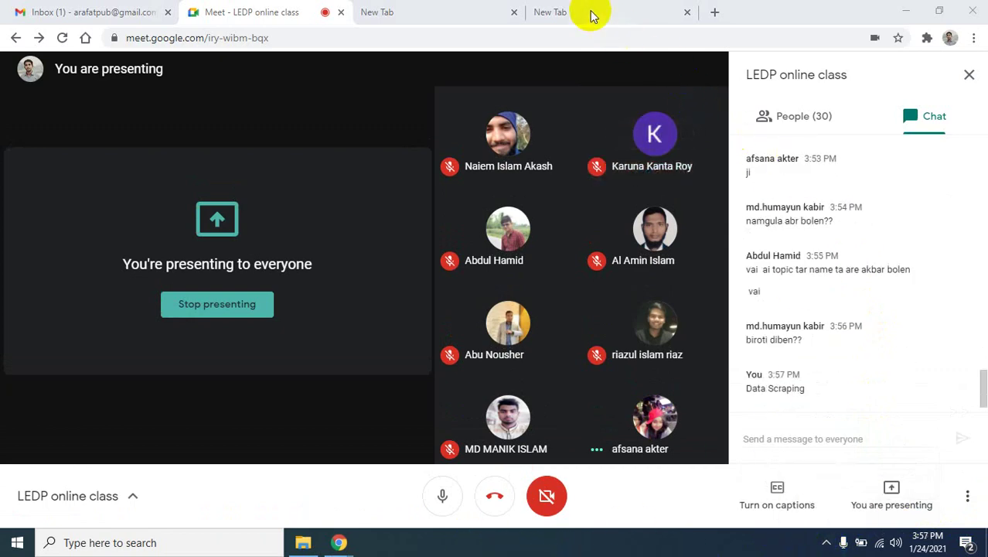
# - Open a new incognito window in Chrome and load fiverr.com
pyautogui.click(591, 15)
pyautogui.click(282, 37)
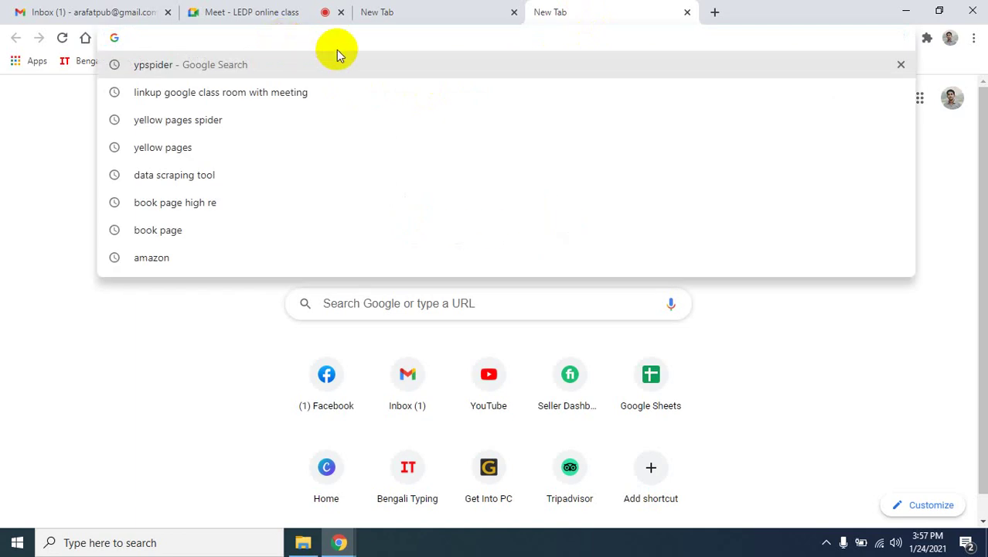
pyautogui.click(973, 38)
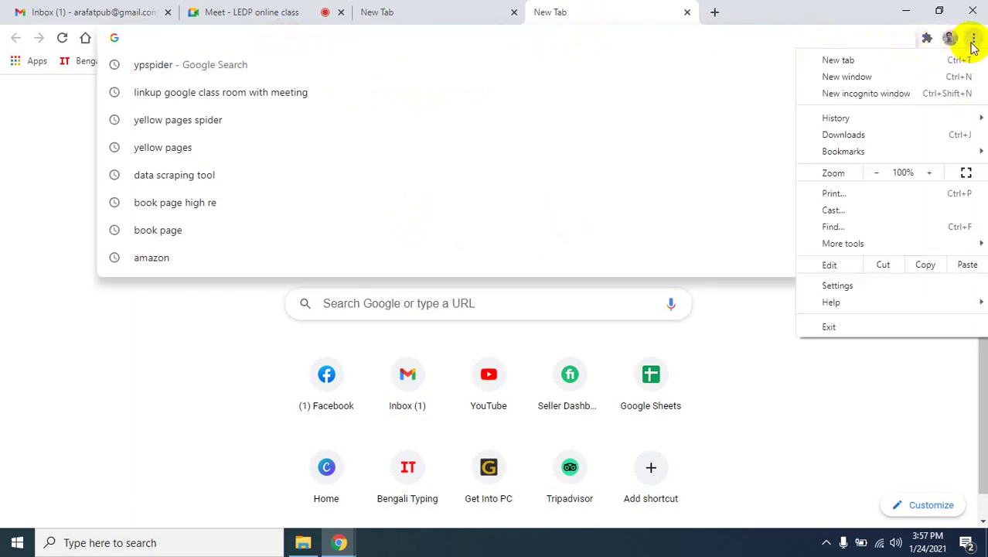
pyautogui.click(849, 93)
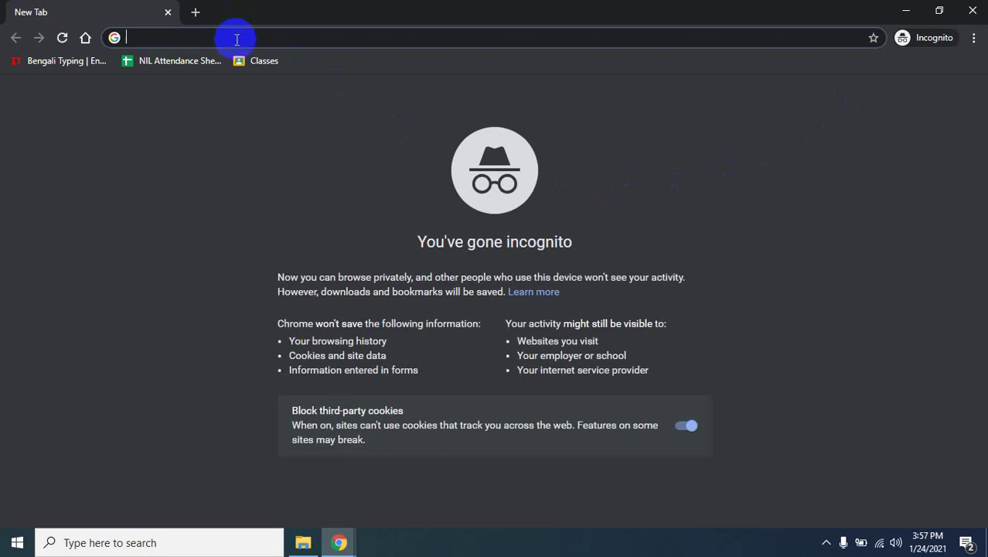
pyautogui.write('fiverr.com')
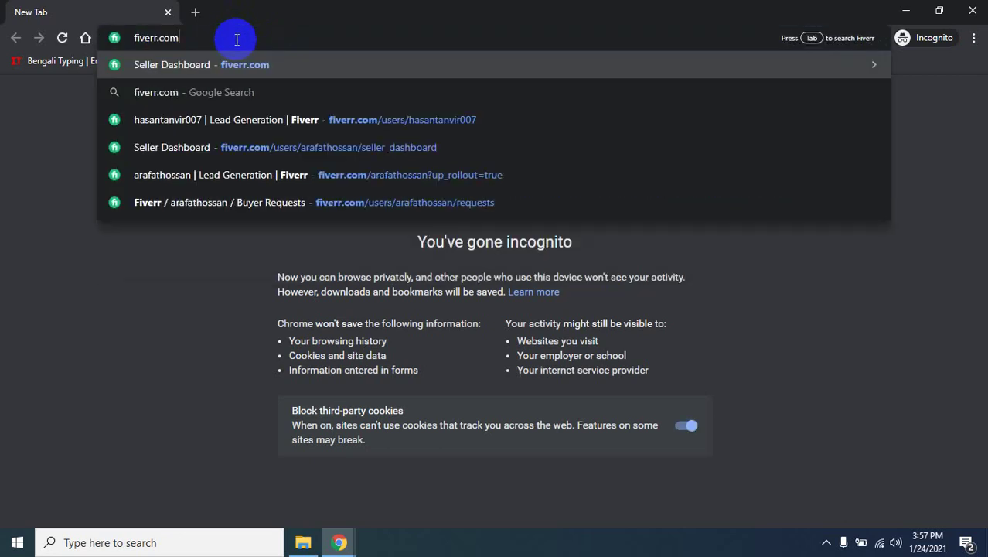
pyautogui.press('Return')
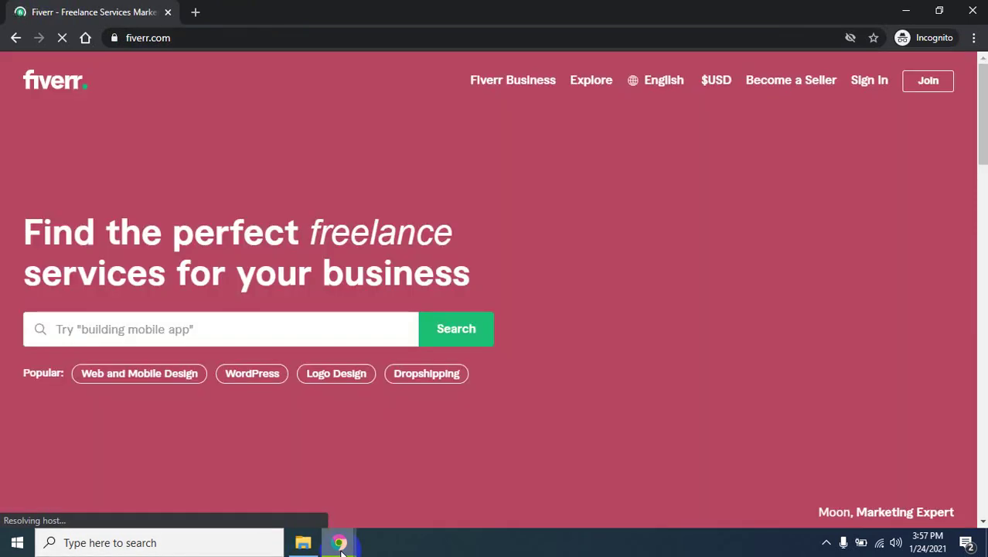
# - Return to the Meet call in the regular Chrome window and close one of the empty new tabs
pyautogui.moveTo(341, 546)
pyautogui.click(219, 472)
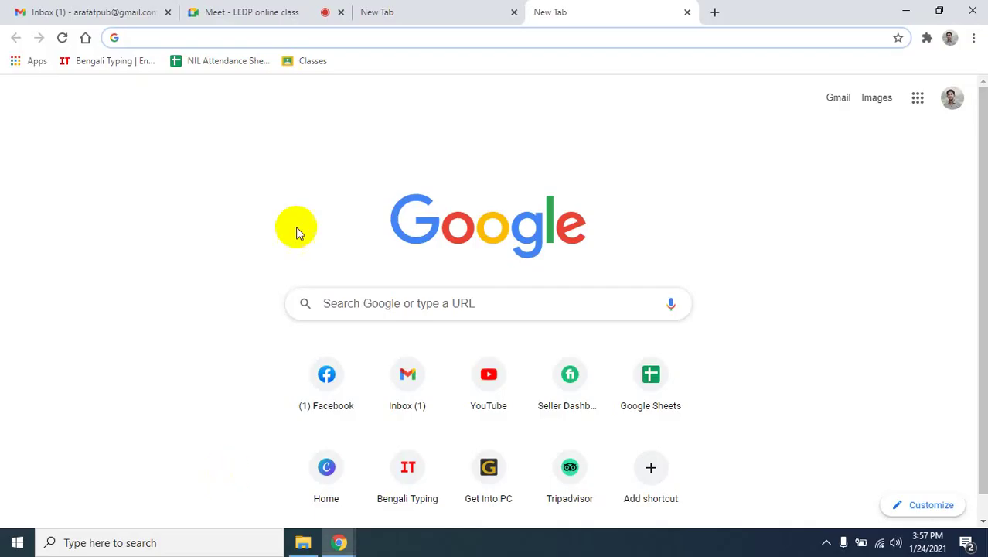
pyautogui.click(291, 9)
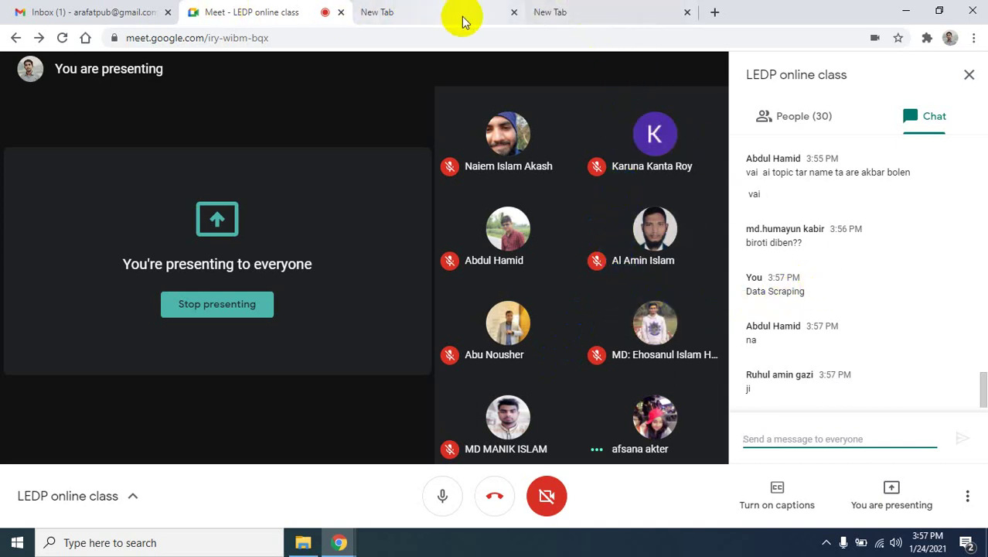
pyautogui.click(514, 12)
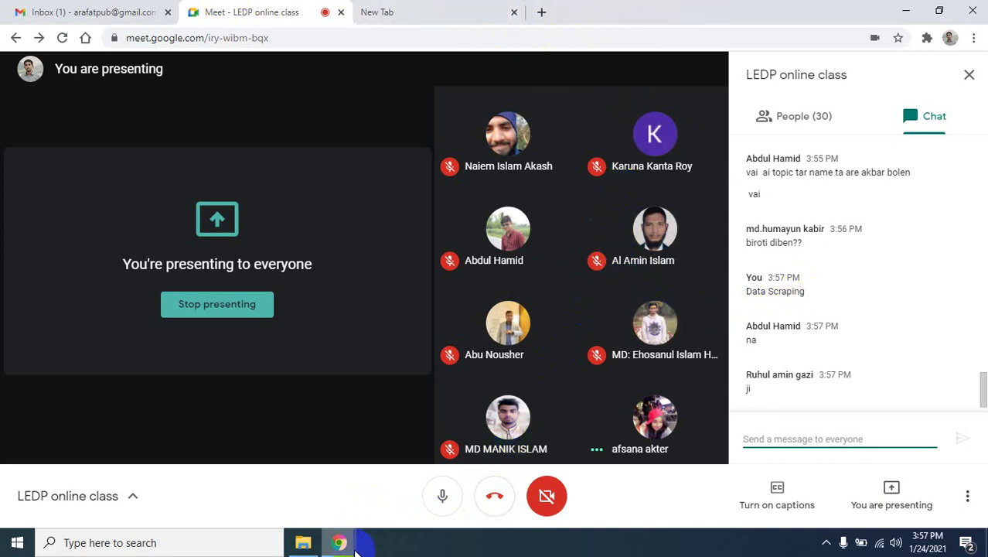
# - Switch to the incognito Fiverr window and search its services for data entry
pyautogui.moveTo(354, 544)
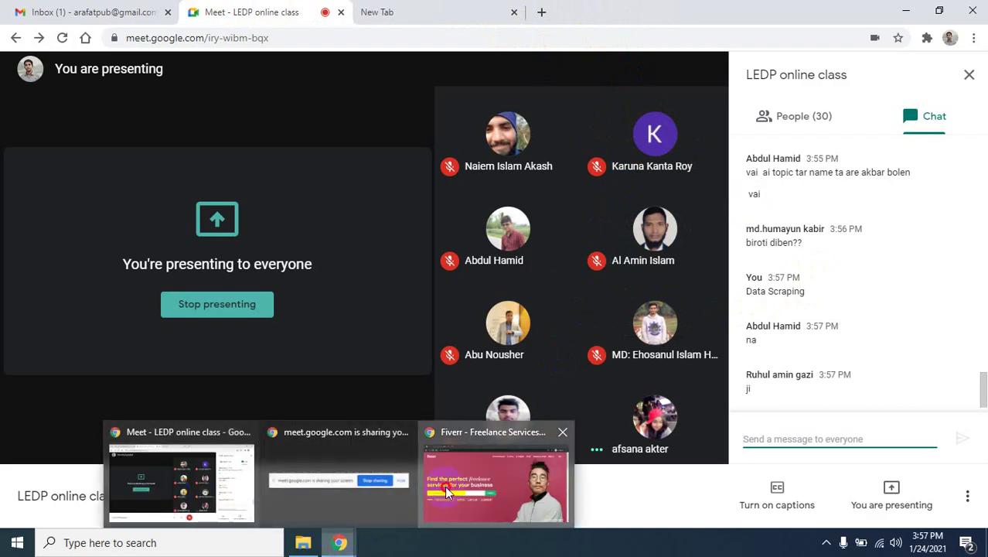
pyautogui.click(499, 487)
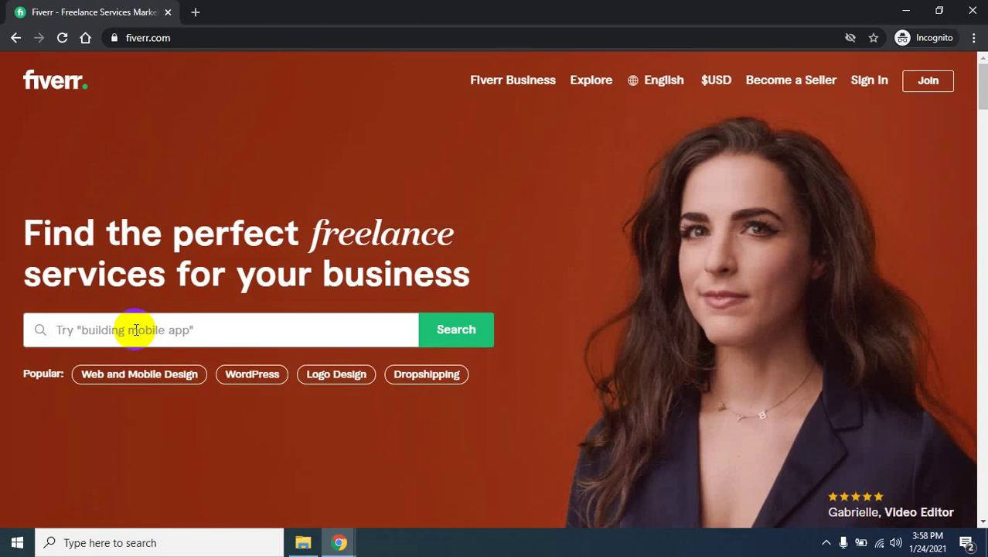
pyautogui.click(136, 330)
pyautogui.write('da')
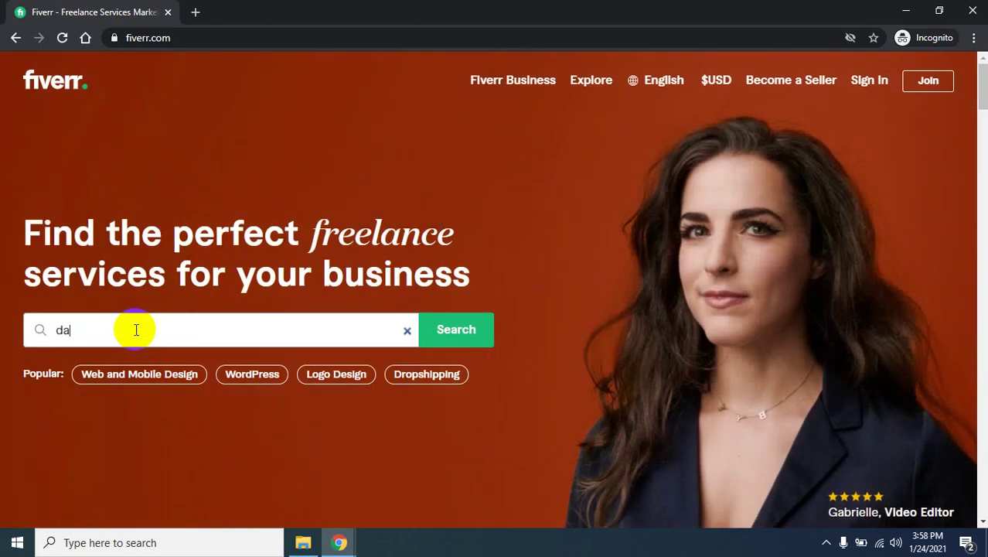
pyautogui.write('ta')
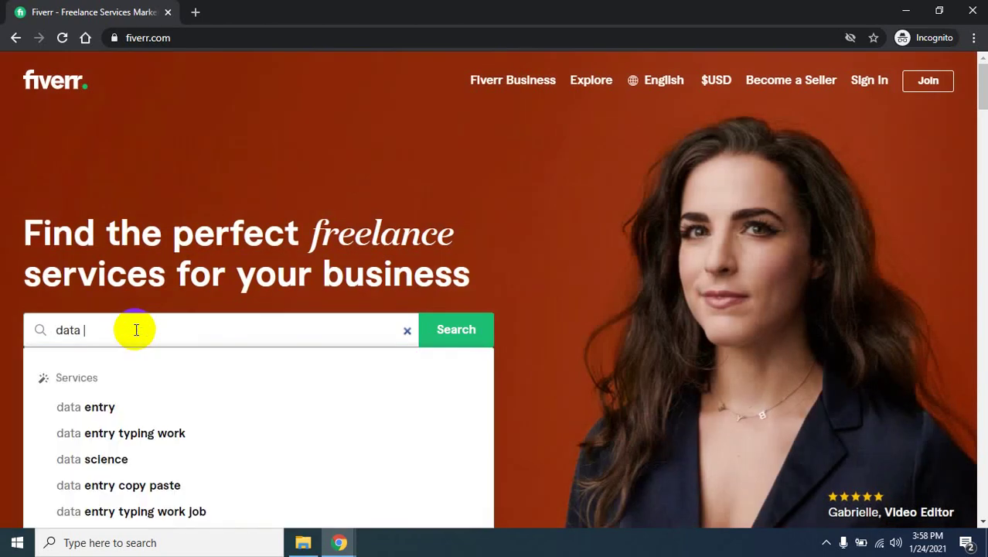
pyautogui.press('Down')
pyautogui.press('Return')
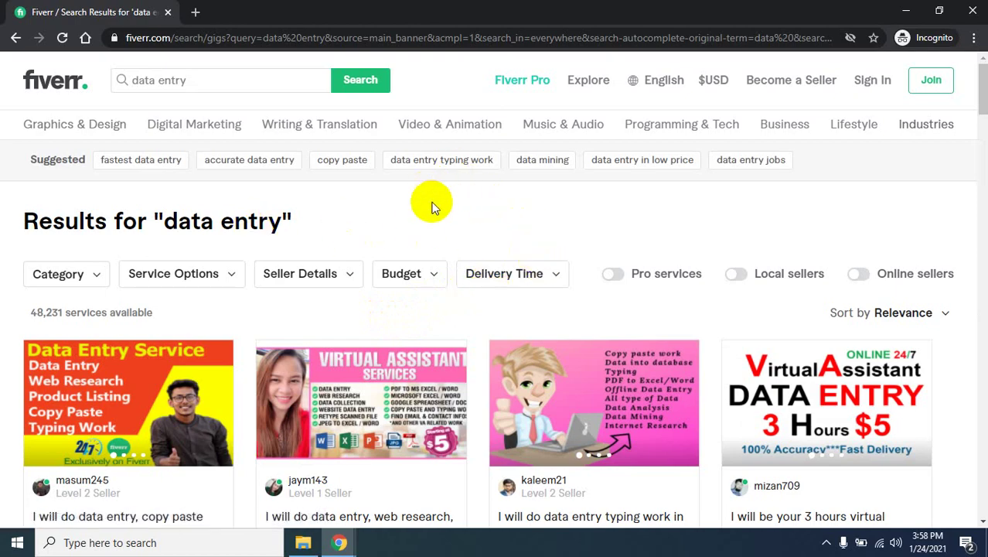
# - Open the first data entry result, the gig for copy paste and Excel work, in a new tab and switch to it
pyautogui.scroll(-4, 433, 205)
pyautogui.rightClick(76, 232)
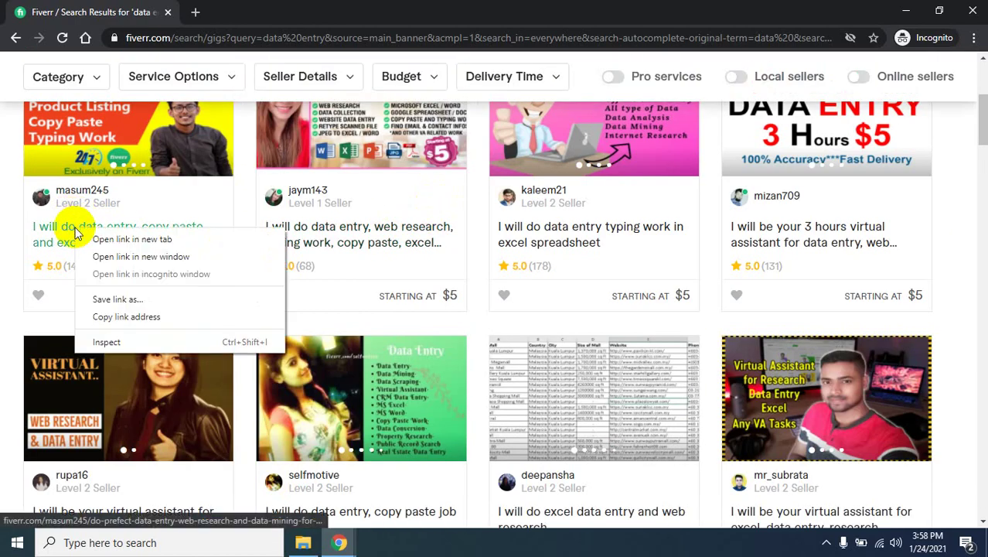
pyautogui.click(100, 239)
pyautogui.scroll(4, 230, 285)
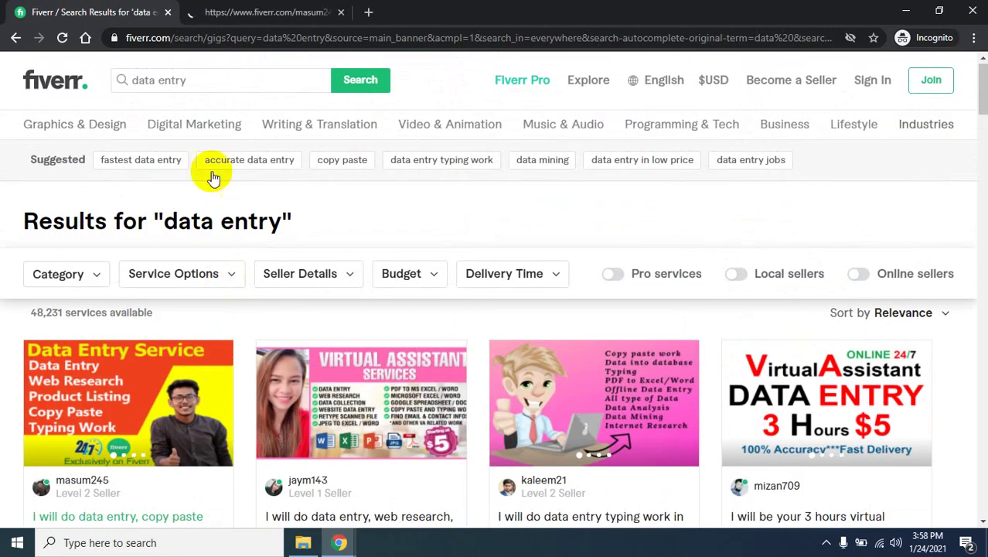
pyautogui.click(287, 9)
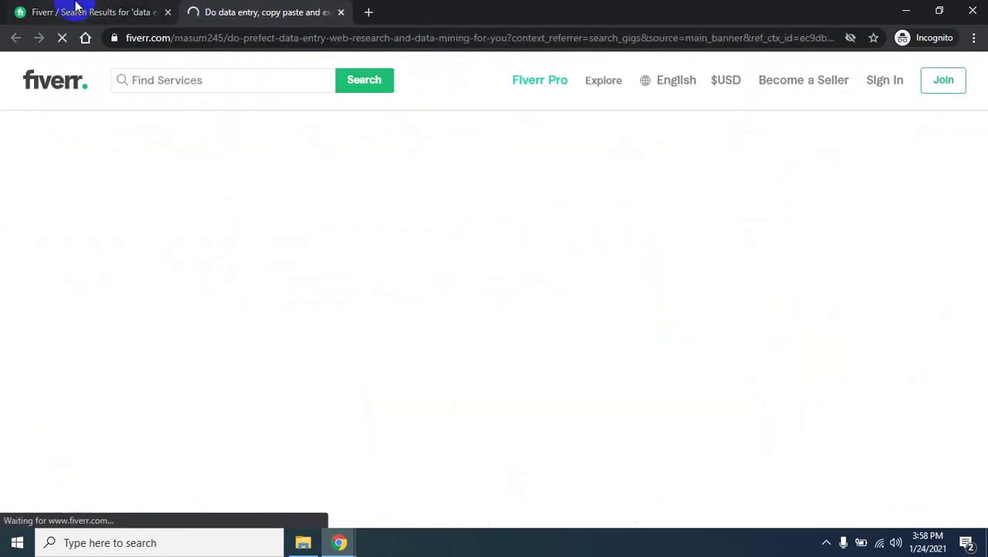
pyautogui.click(75, 6)
pyautogui.click(318, 9)
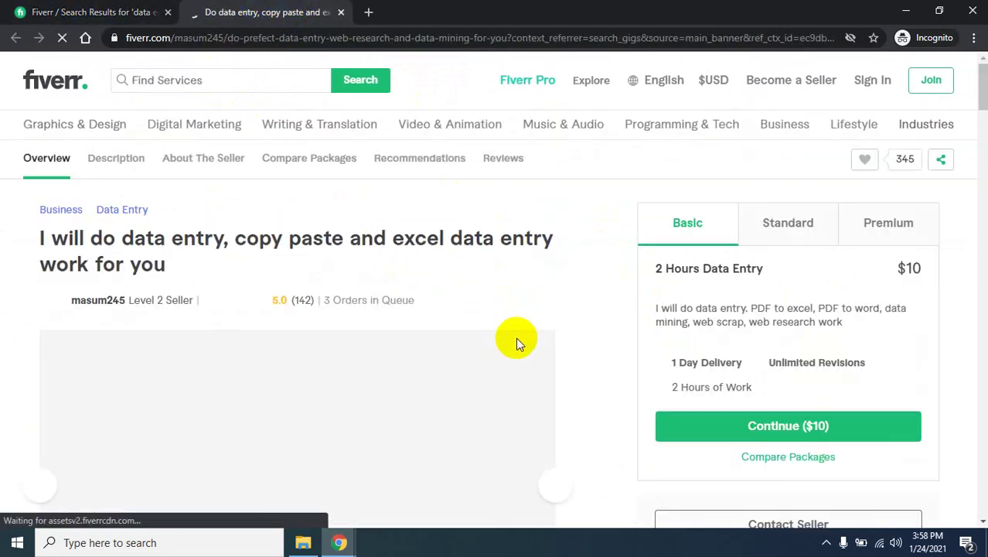
# - Bring up the gig's list of offered services and dismiss the Join Fiverr prompt
pyautogui.scroll(-4, 518, 339)
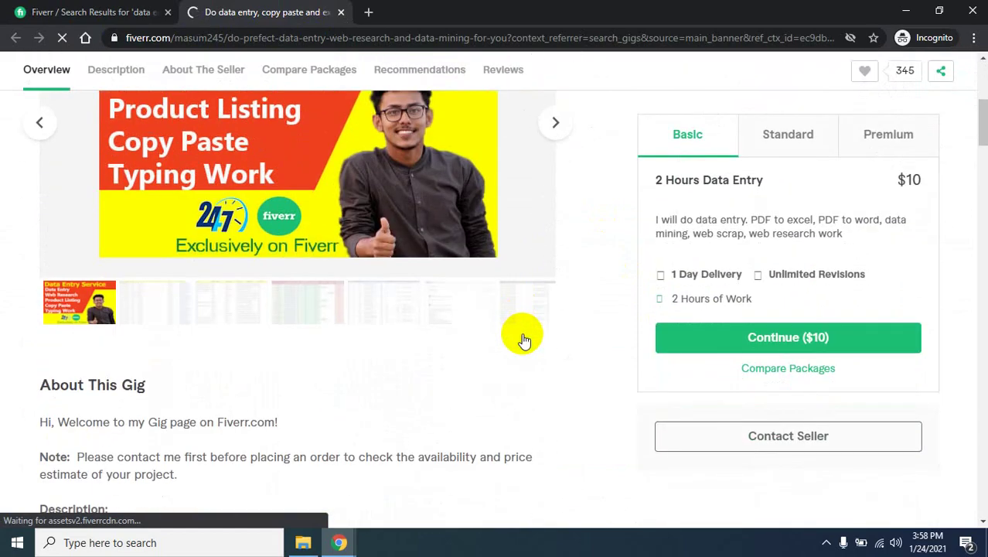
pyautogui.scroll(-6, 523, 338)
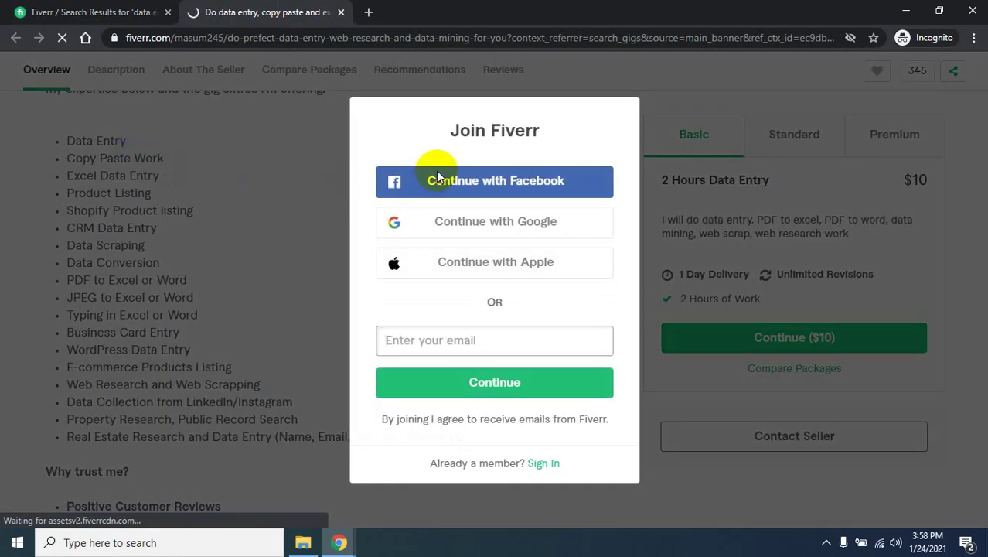
pyautogui.click(267, 147)
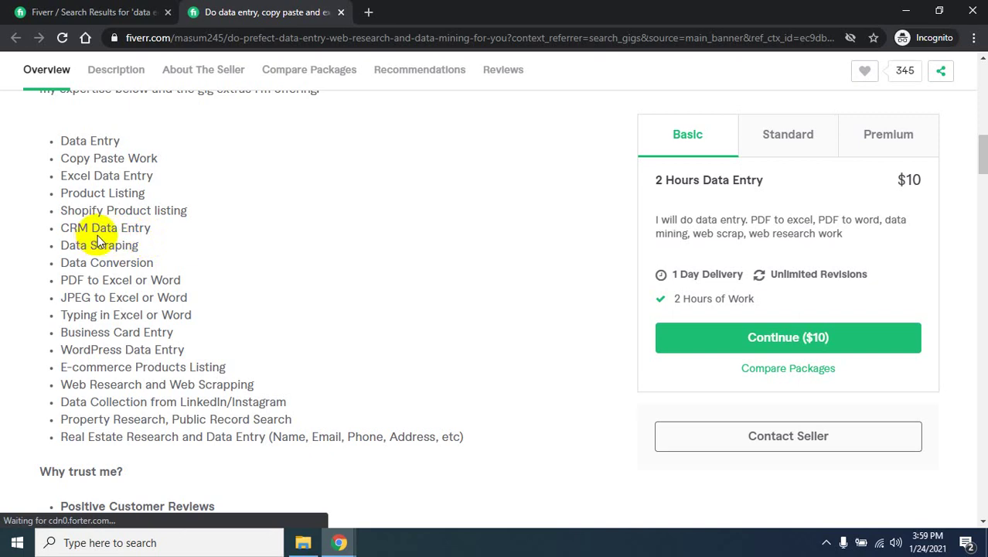
# - Point out Data Scraping and Data Conversion in the gig's service list by selecting their text, and clear the selection
pyautogui.click(69, 243)
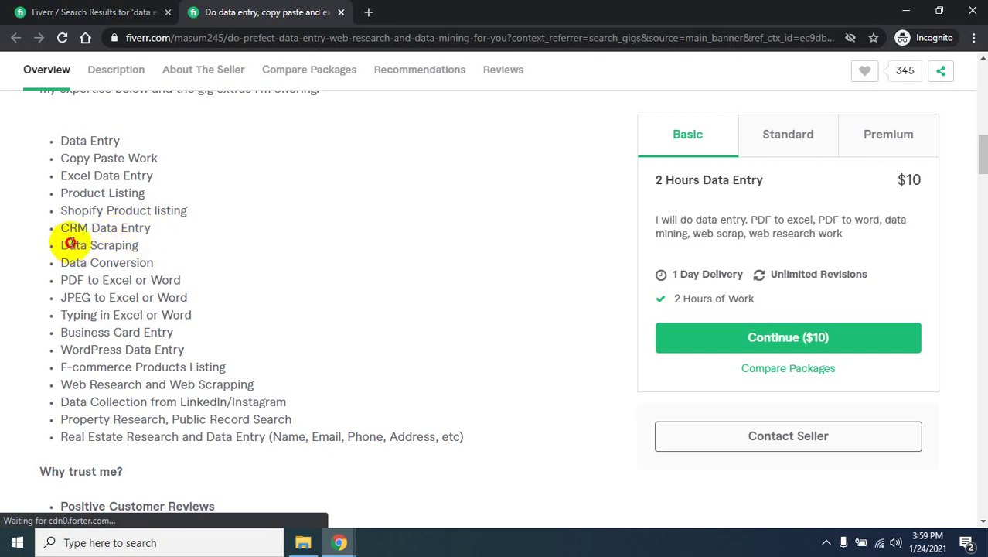
pyautogui.moveTo(70, 243); pyautogui.dragTo(155, 248)
pyautogui.click(155, 248)
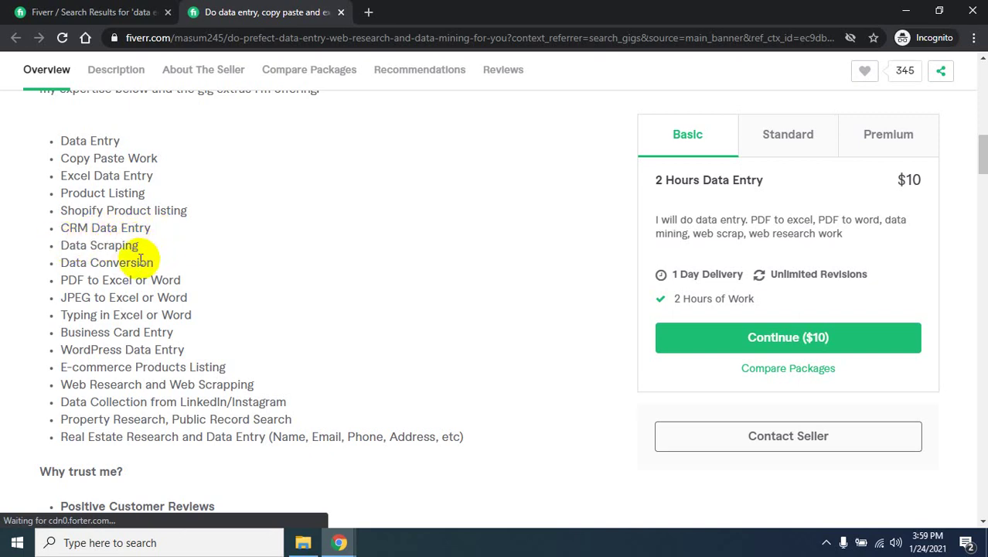
pyautogui.moveTo(61, 263); pyautogui.dragTo(154, 257)
pyautogui.click(157, 253)
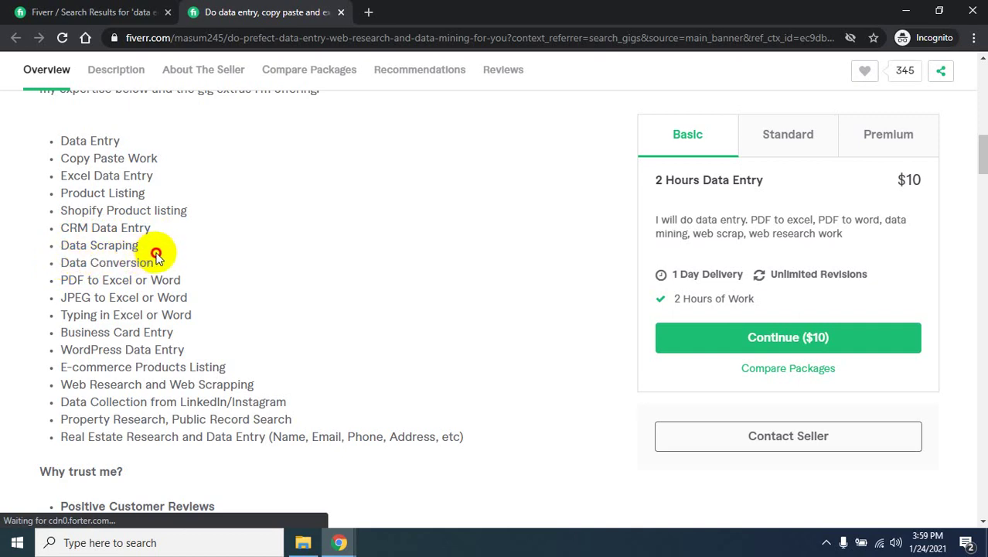
pyautogui.tripleClick(156, 260)
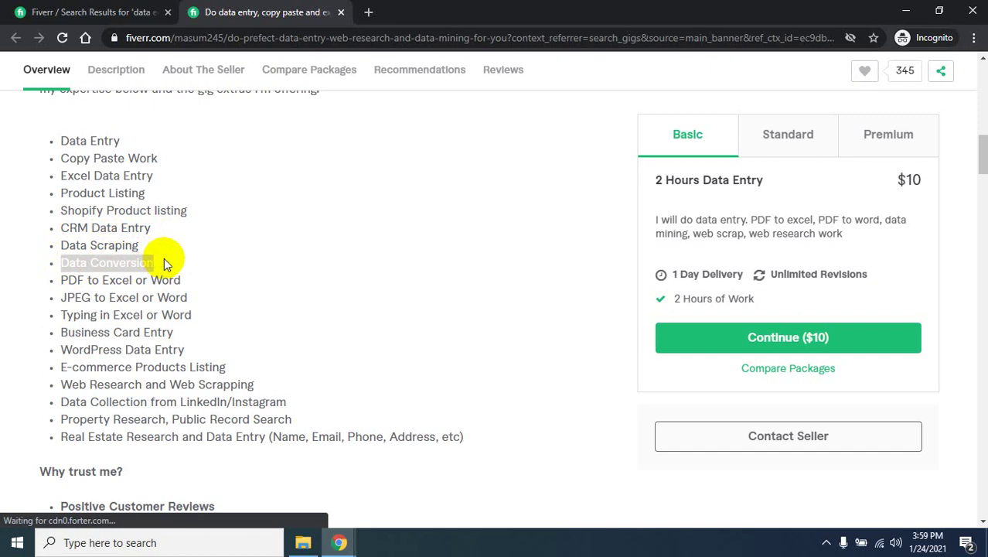
pyautogui.click(164, 258)
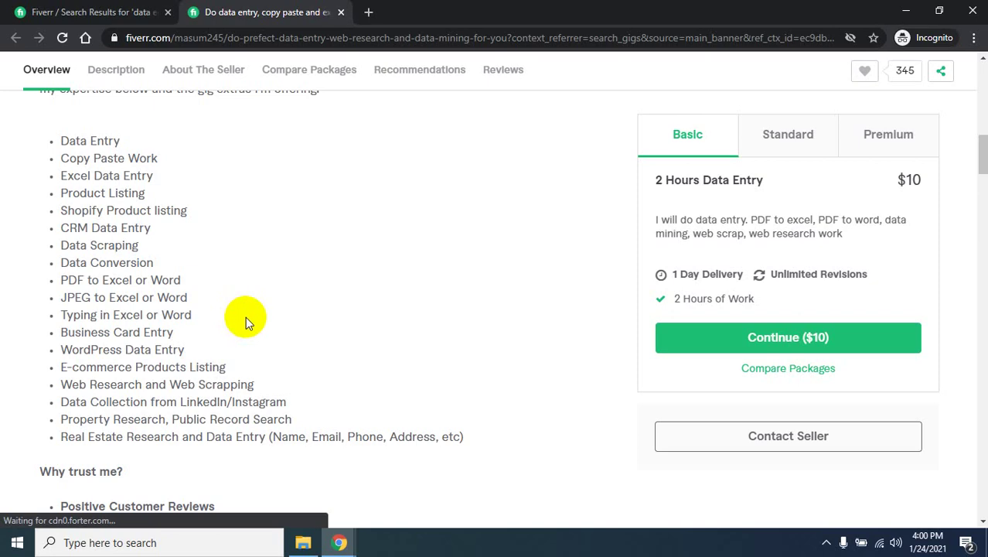
# - Return to the data entry search results and open the second gig, offering web research and typing work, in another tab
pyautogui.scroll(3, 224, 352)
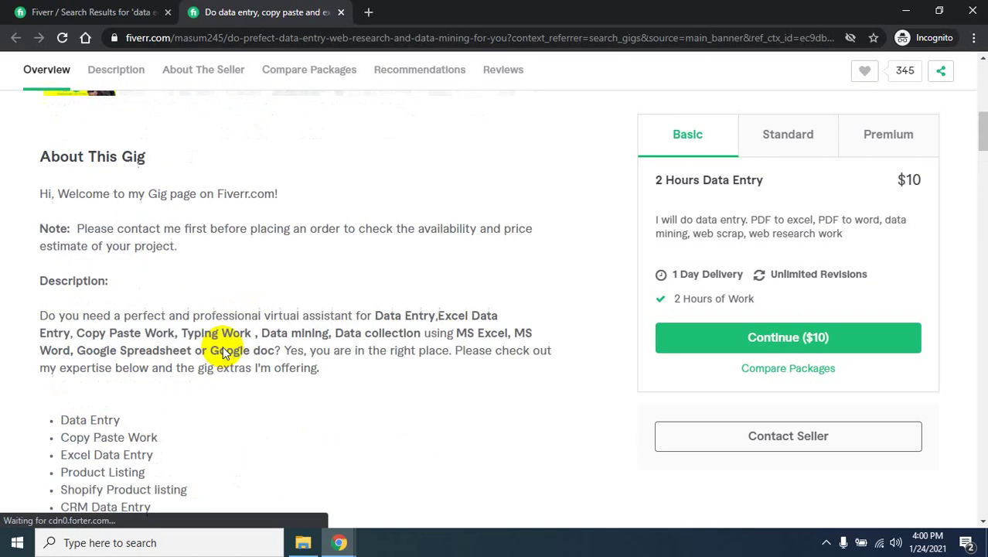
pyautogui.scroll(5, 201, 325)
pyautogui.click(89, 13)
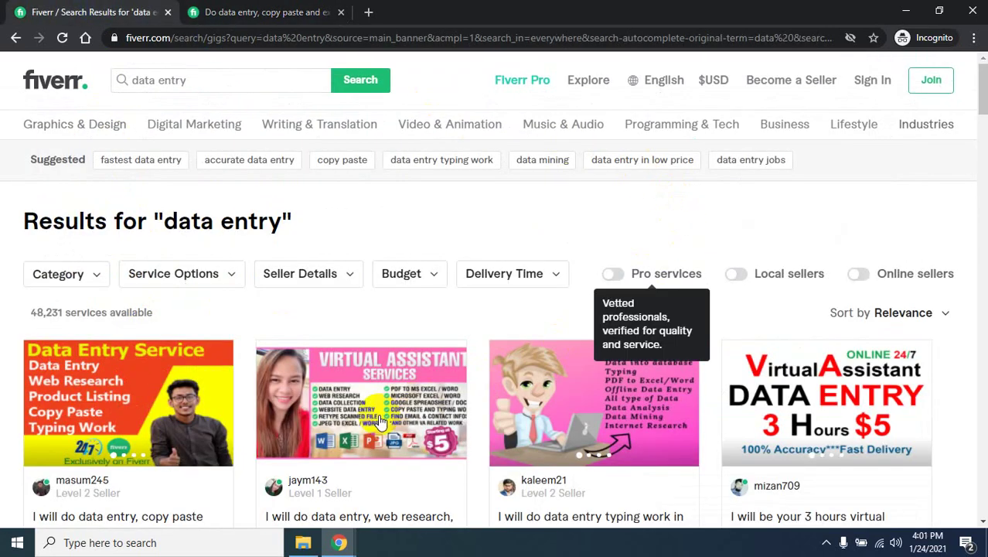
pyautogui.scroll(-1, 371, 402)
pyautogui.rightClick(303, 452)
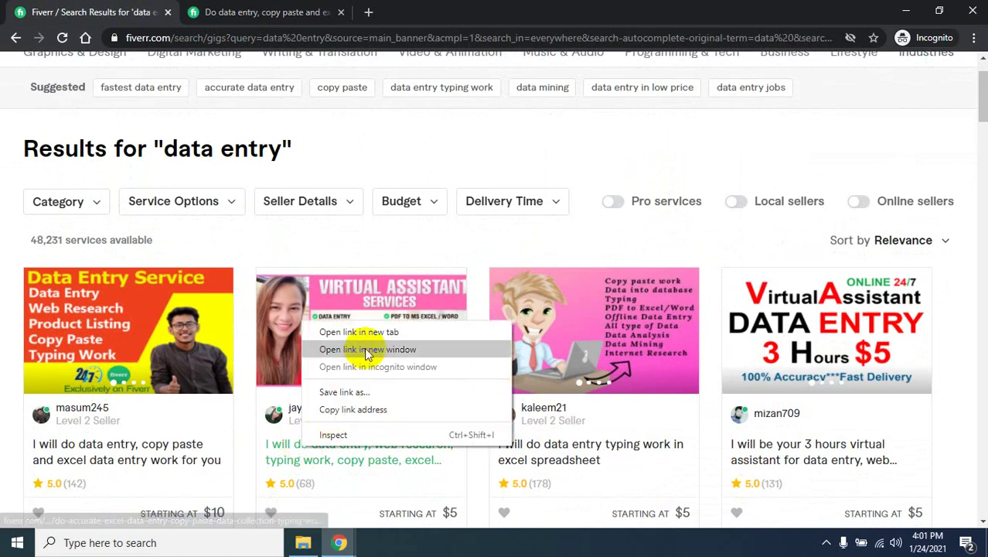
pyautogui.click(358, 330)
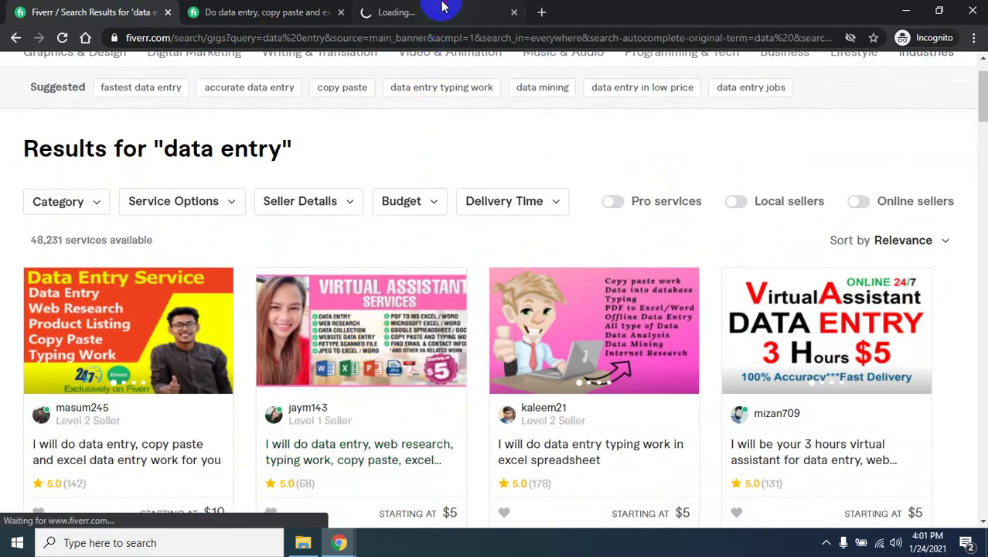
pyautogui.click(443, 12)
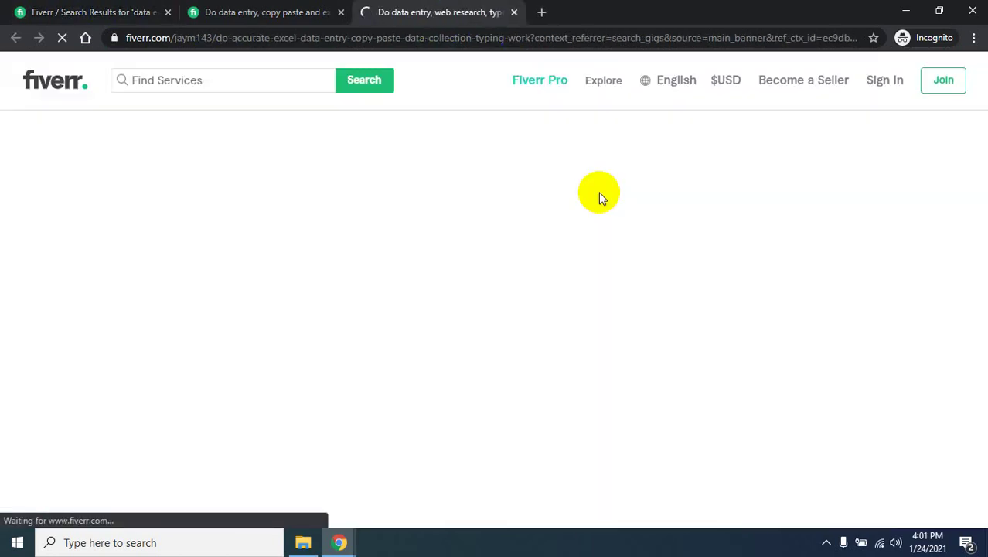
# - Examine the second gig's title, banner and description, including the tasks under Services I Offer
pyautogui.scroll(-4, 548, 355)
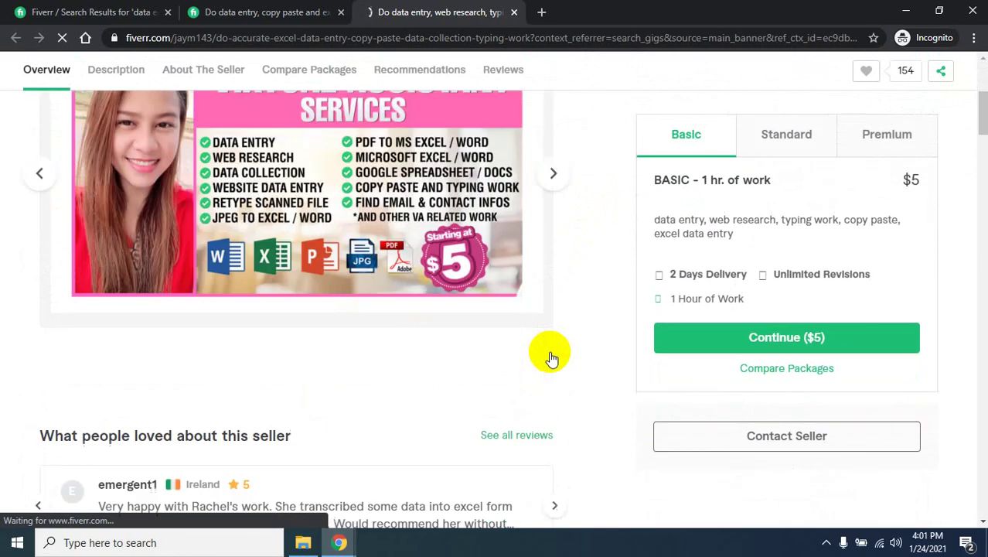
pyautogui.scroll(4, 549, 354)
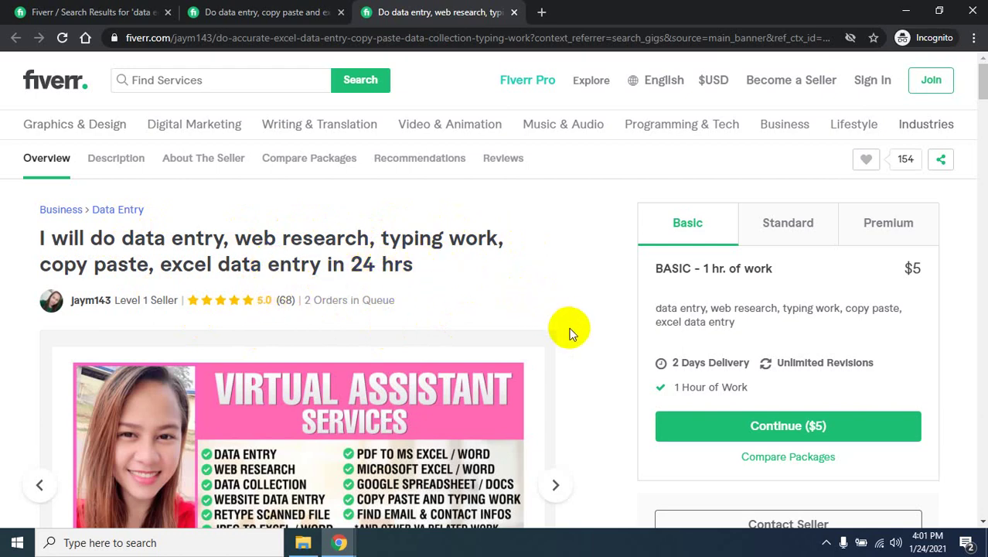
pyautogui.scroll(-2, 570, 333)
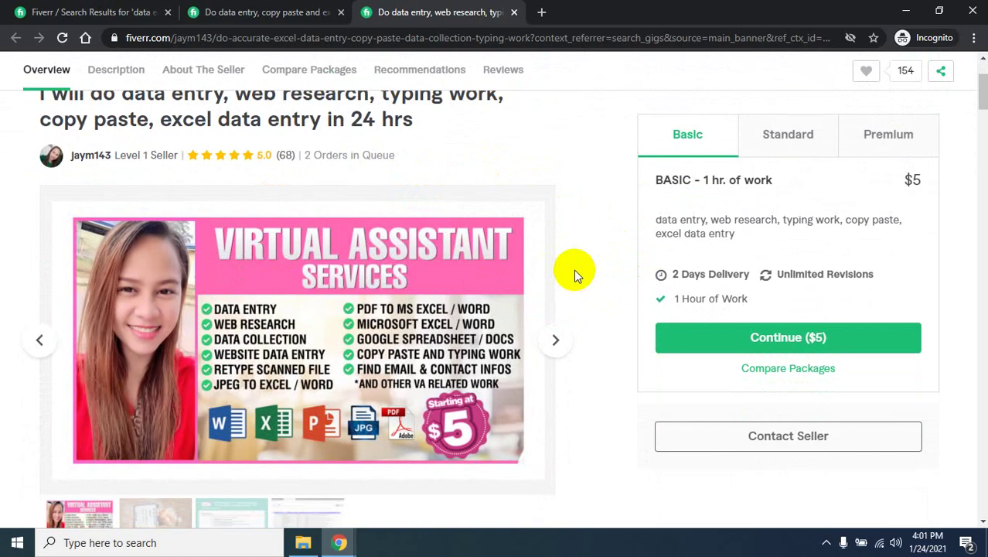
pyautogui.scroll(-4, 574, 268)
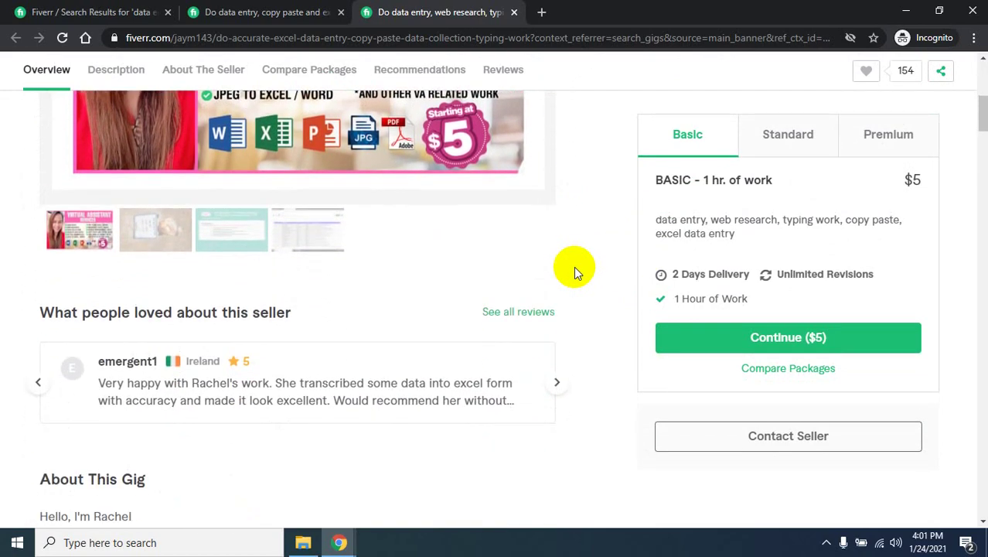
pyautogui.scroll(-6, 574, 266)
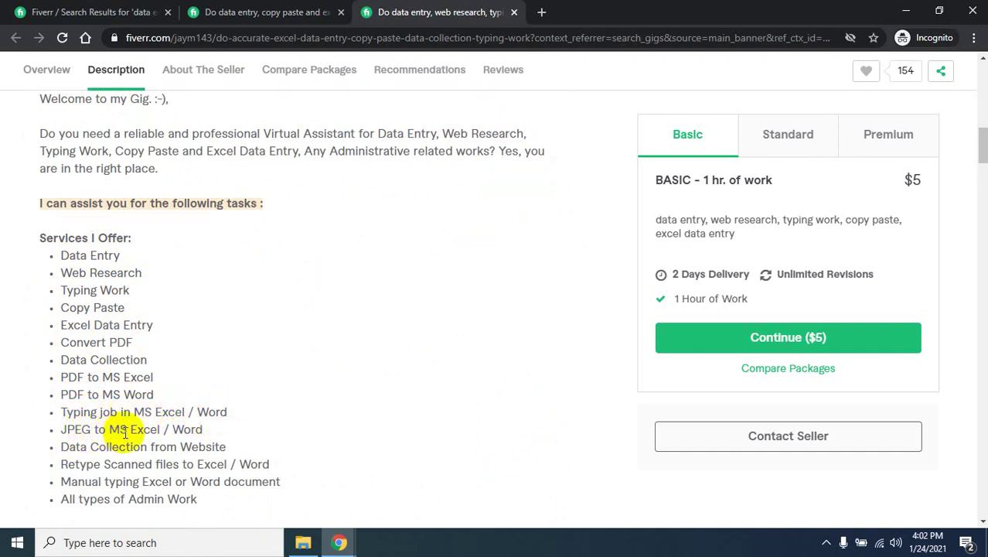
pyautogui.scroll(-1, 227, 445)
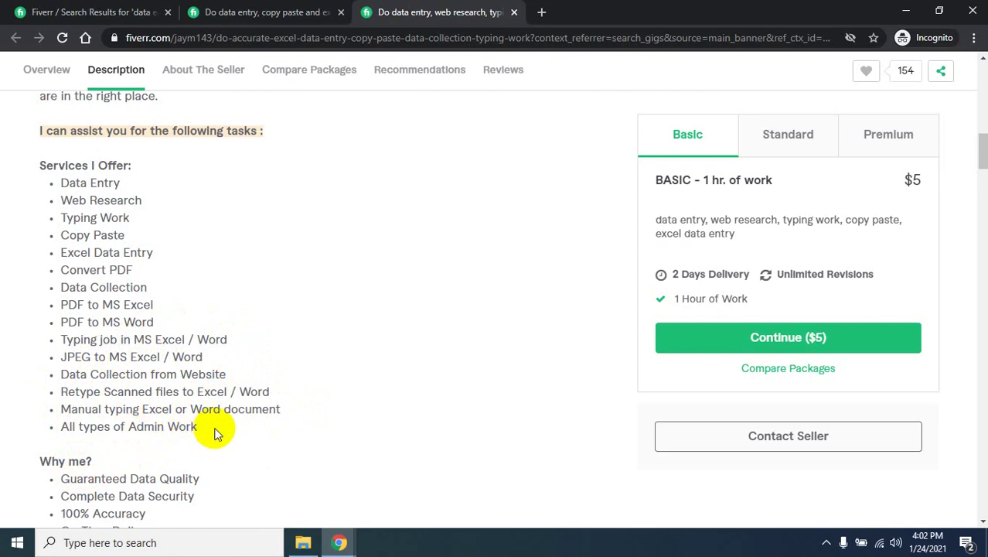
pyautogui.scroll(4, 213, 386)
pyautogui.scroll(-2, 243, 406)
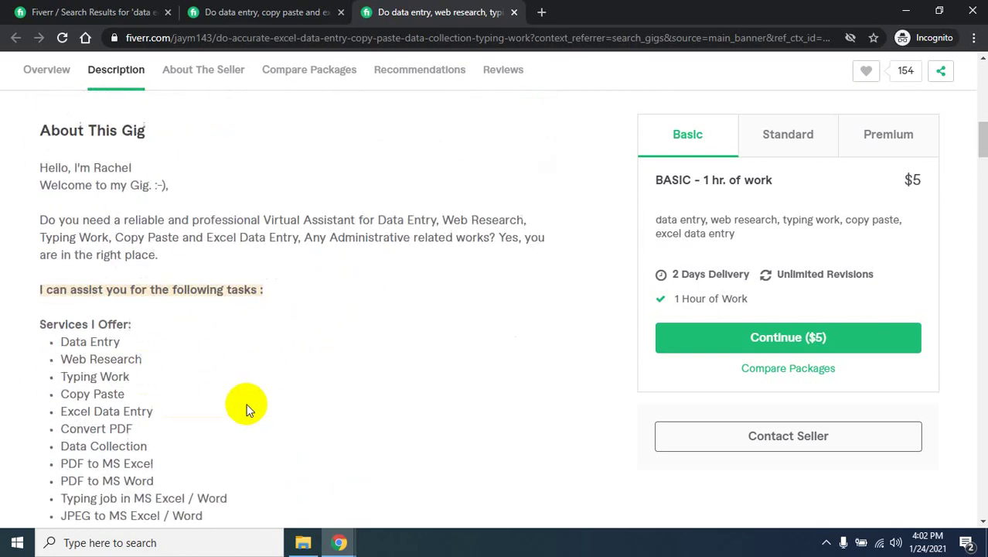
pyautogui.scroll(-2, 240, 391)
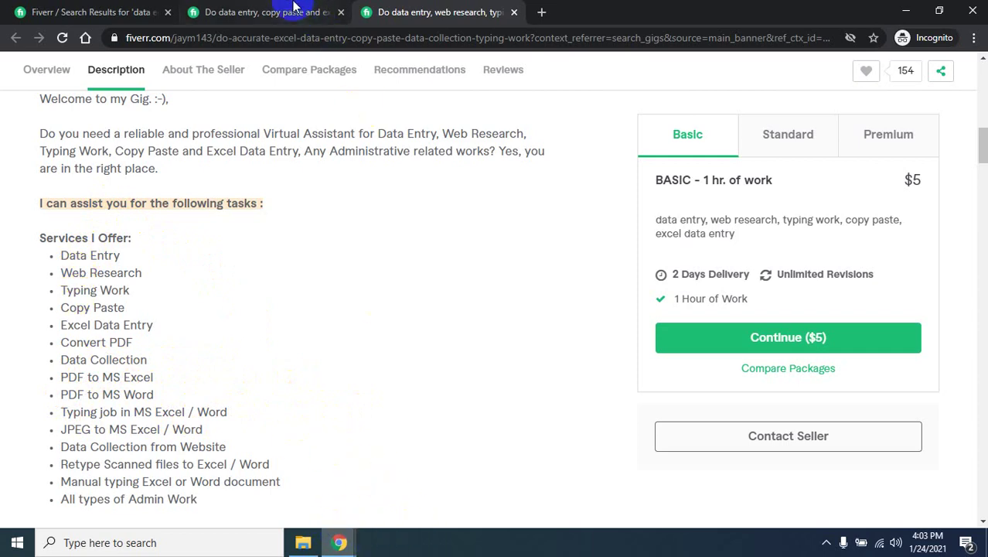
# - Switch from the incognito Fiverr window back to the Meet call in the regular Chrome window
pyautogui.click(340, 539)
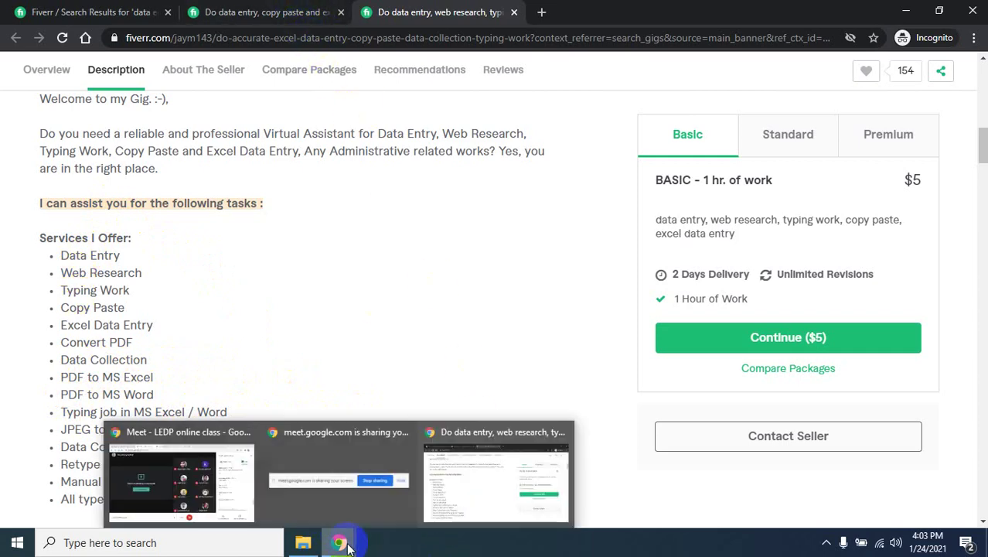
pyautogui.click(201, 479)
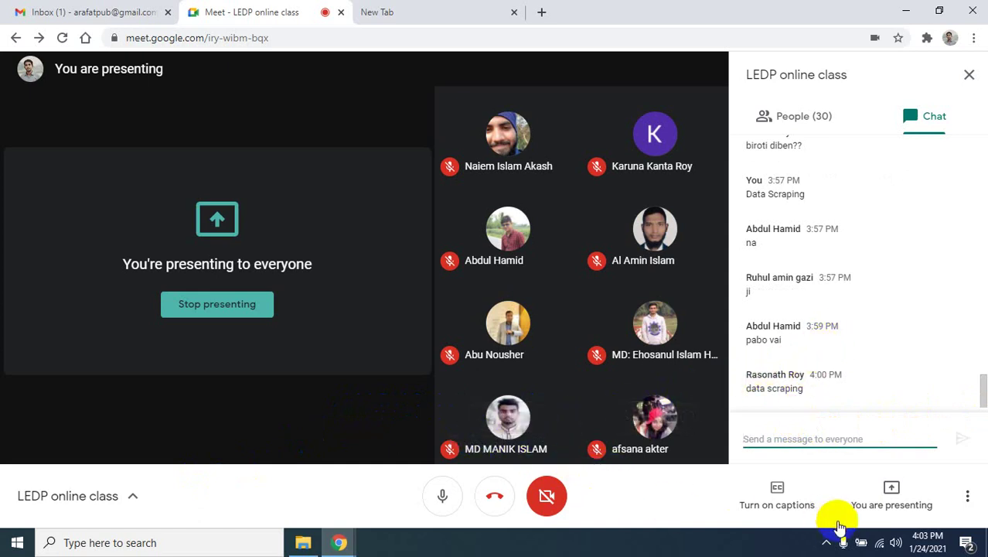
pyautogui.click(826, 544)
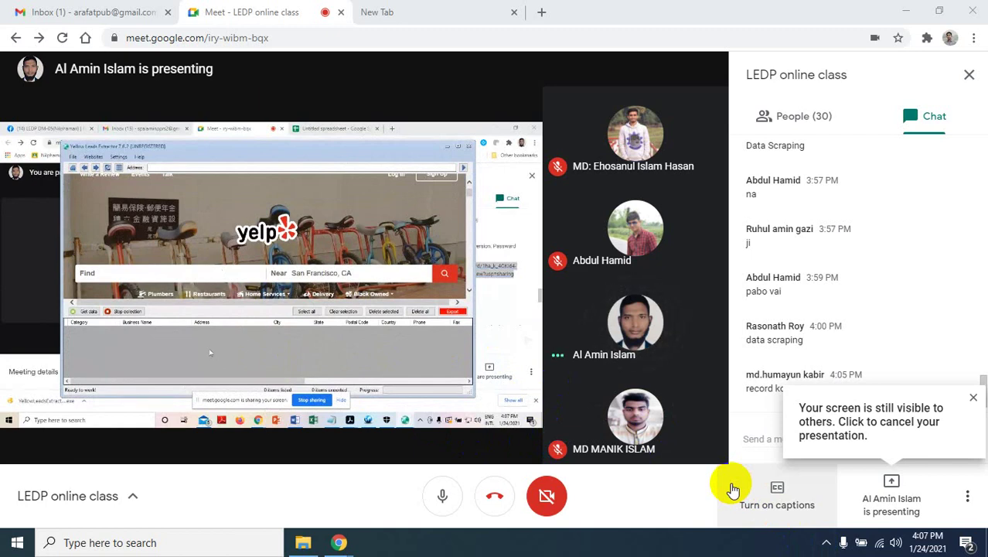
pyautogui.click(576, 340)
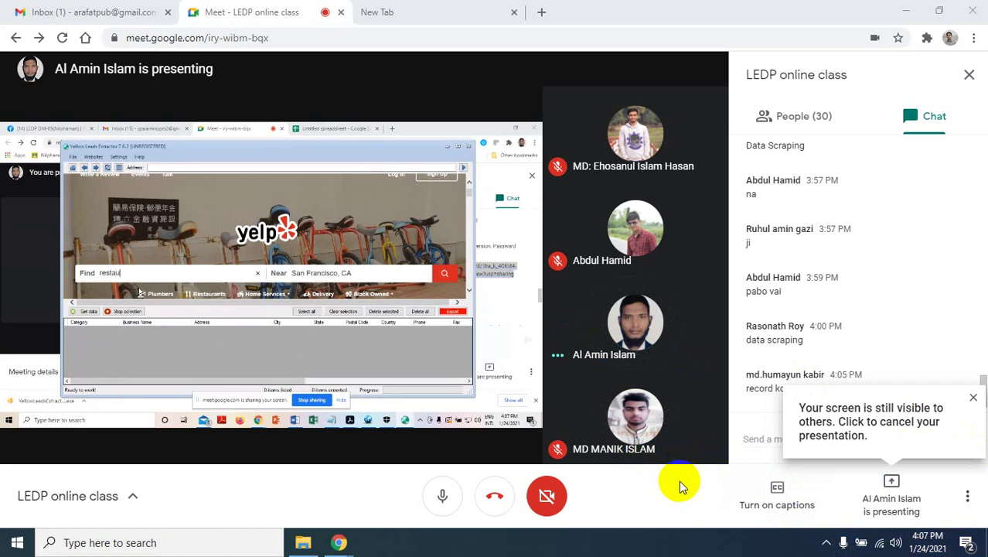
pyautogui.click(825, 543)
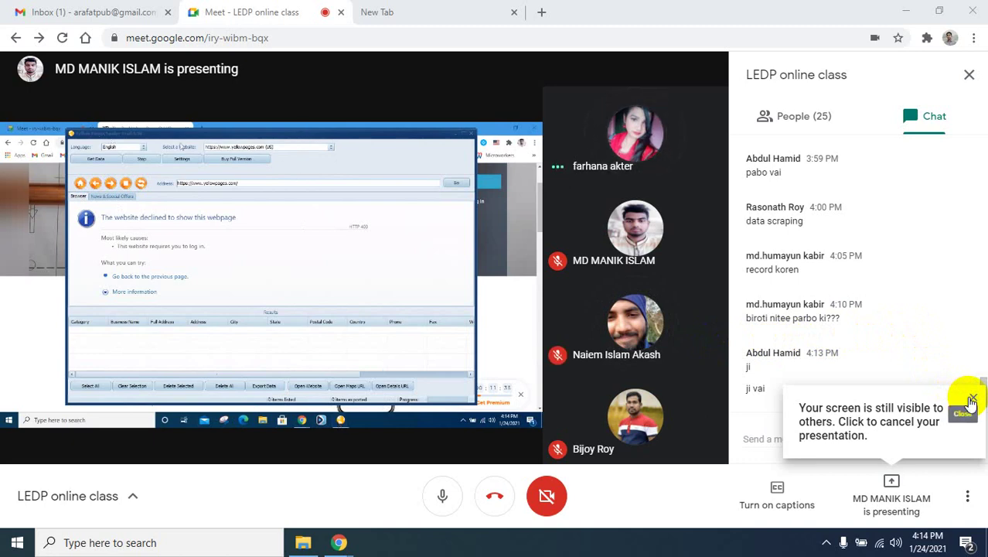
pyautogui.click(826, 542)
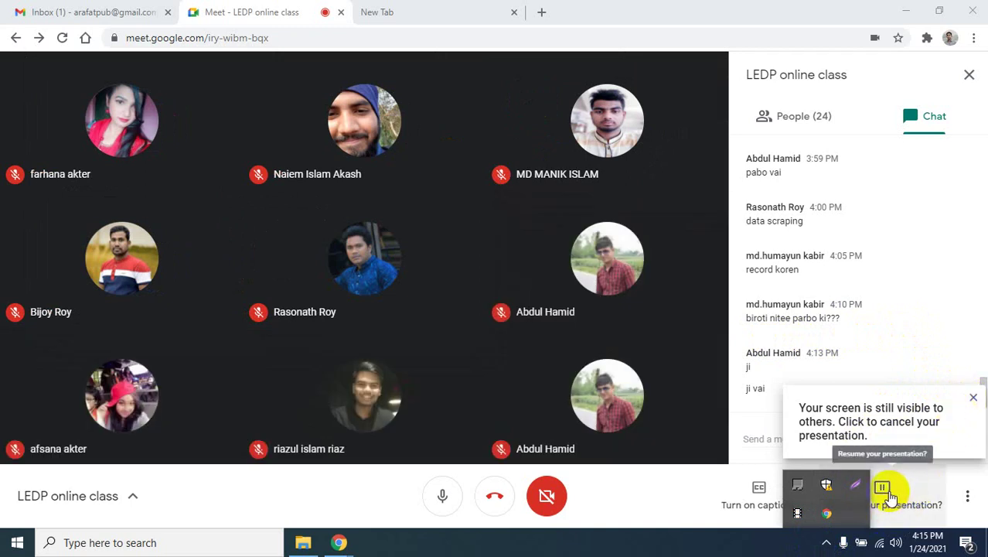
# - Stop the paused screen sharing in the Meet call
pyautogui.click(883, 491)
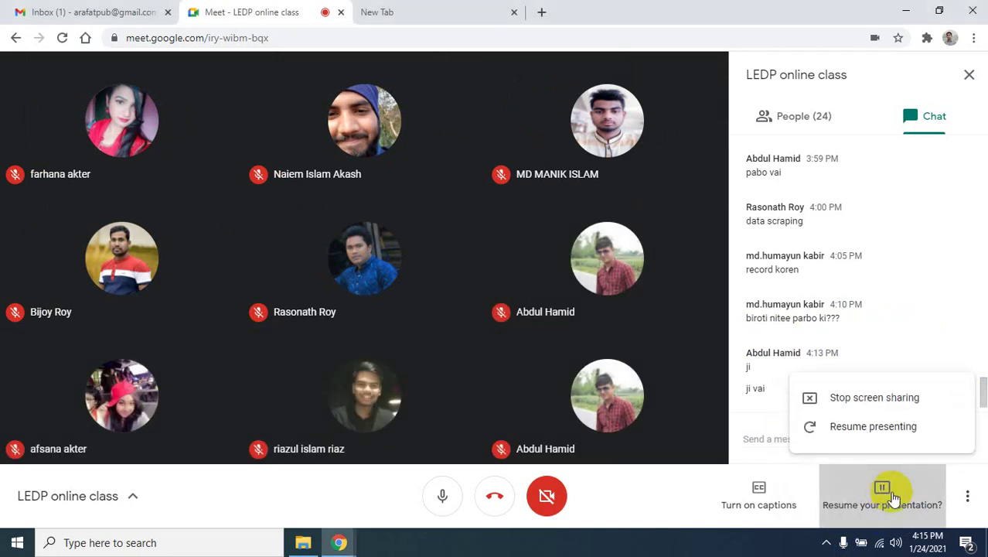
pyautogui.click(882, 399)
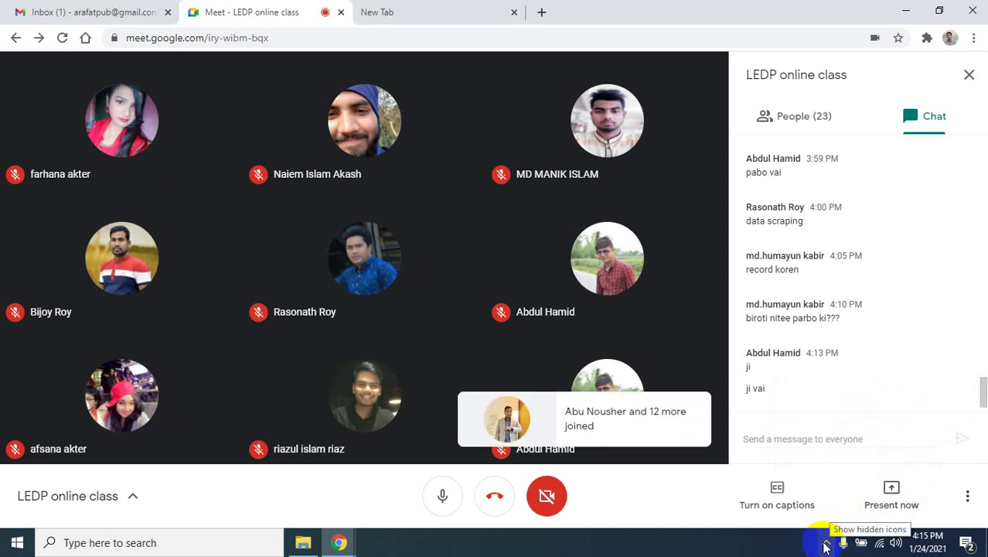
pyautogui.click(826, 544)
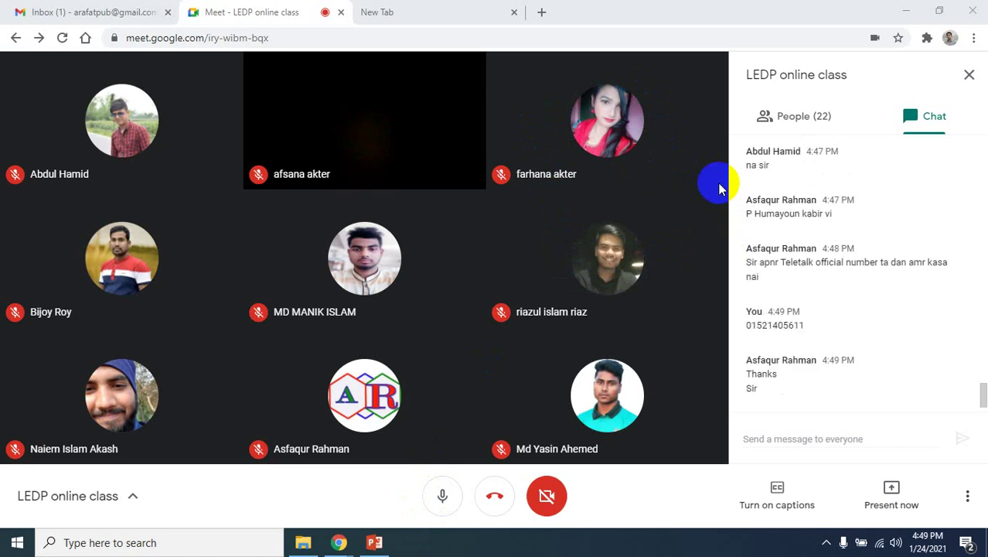
# - Search Google for "instant data scraper extension" in the empty browser tab
pyautogui.click(432, 11)
pyautogui.click(206, 38)
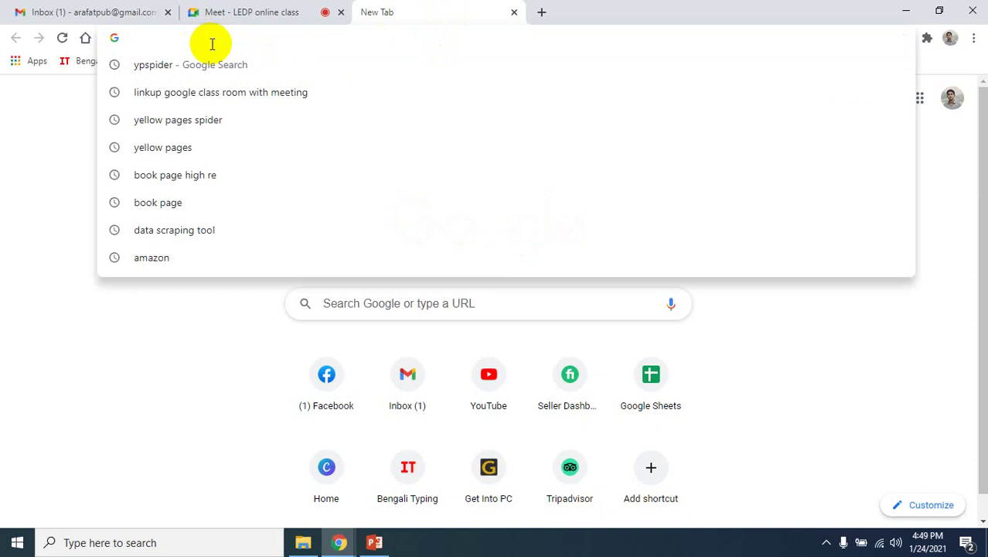
pyautogui.write('insta')
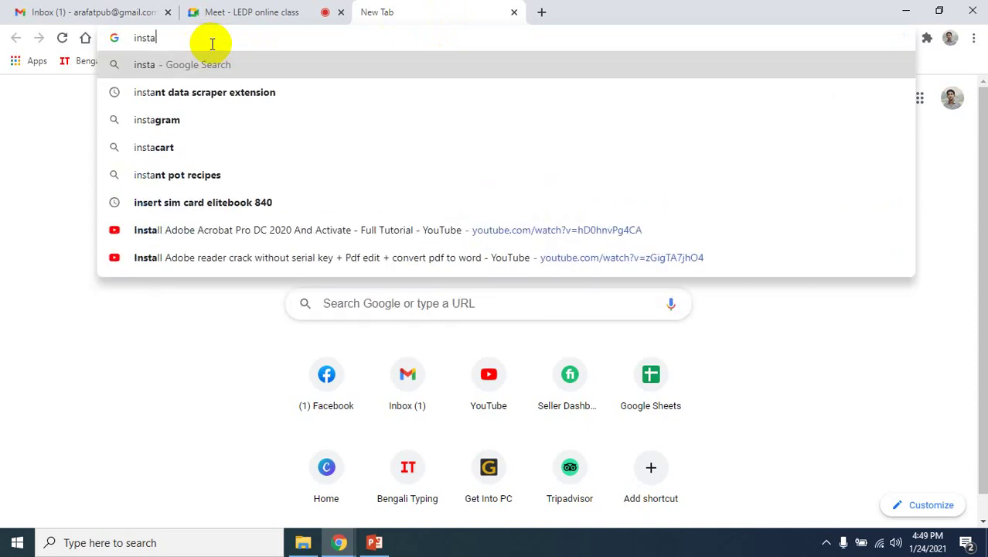
pyautogui.press('Down')
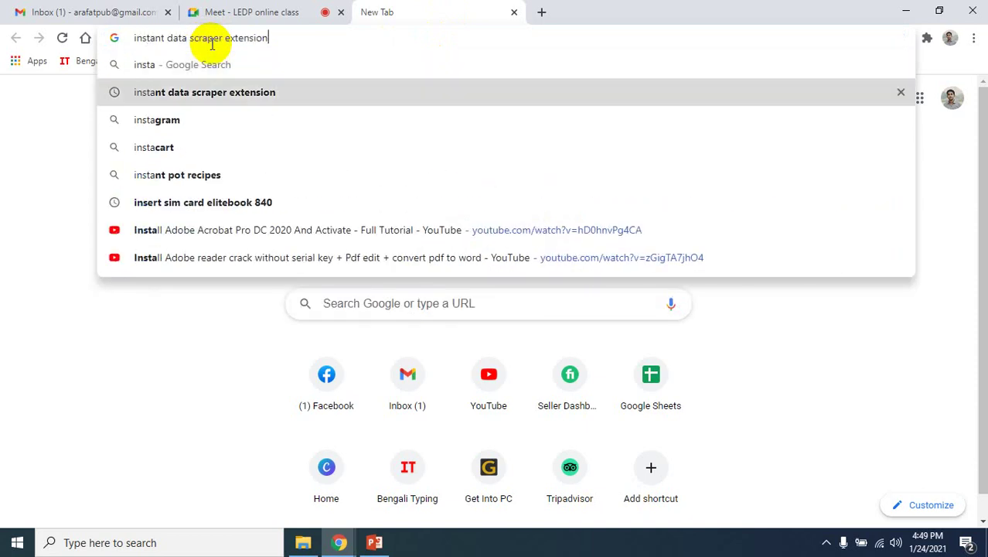
pyautogui.press('Return')
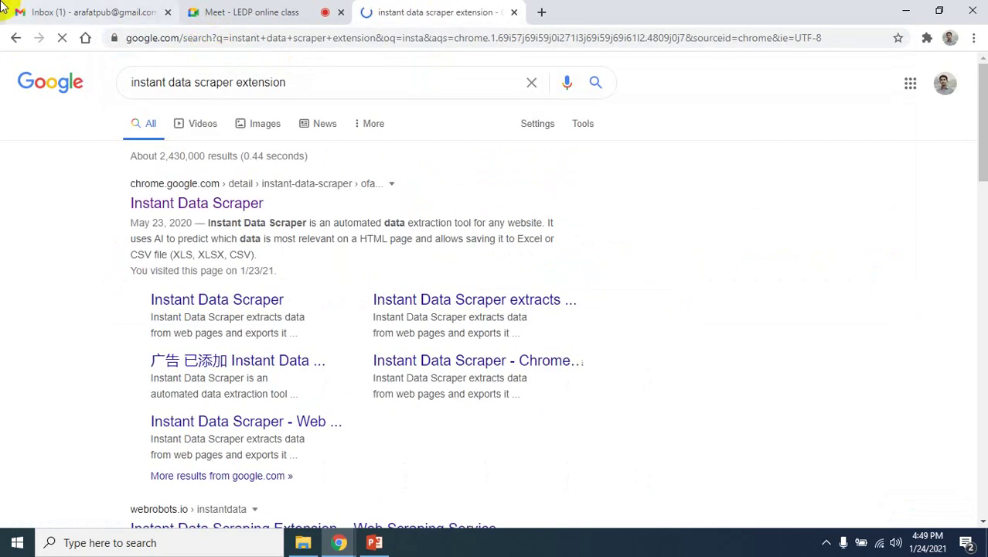
# - Return to the Meet call and present the entire screen to the class
pyautogui.click(279, 12)
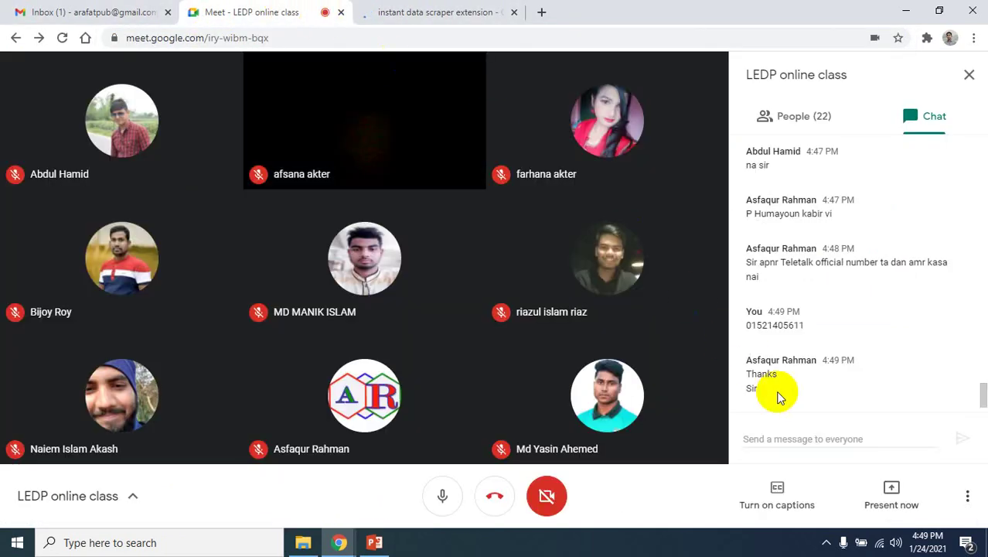
pyautogui.click(892, 492)
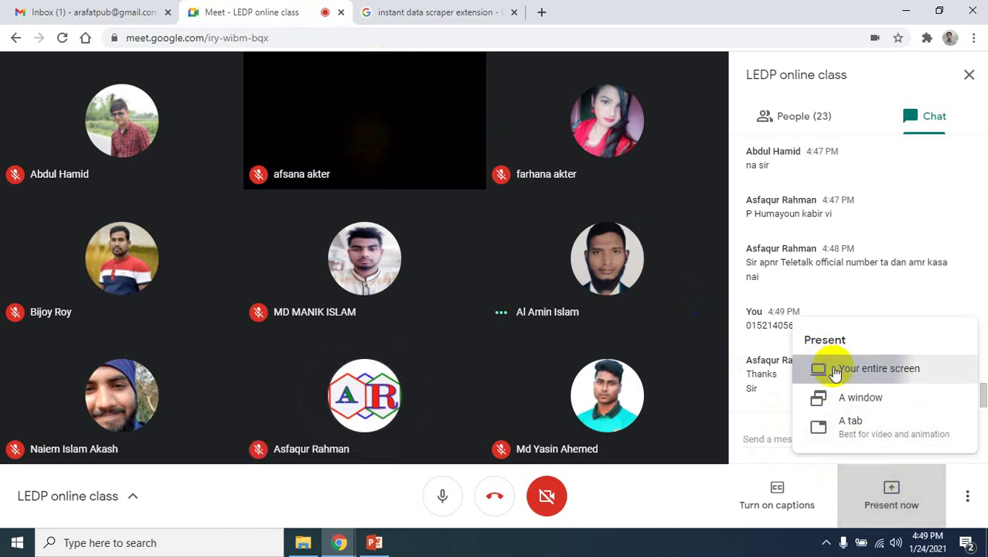
pyautogui.click(840, 371)
pyautogui.click(475, 196)
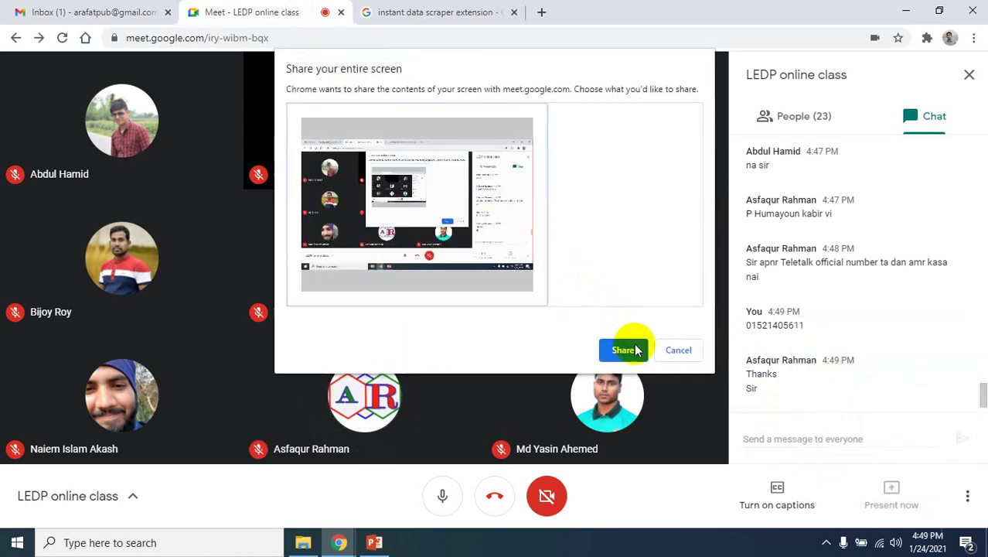
pyautogui.click(626, 356)
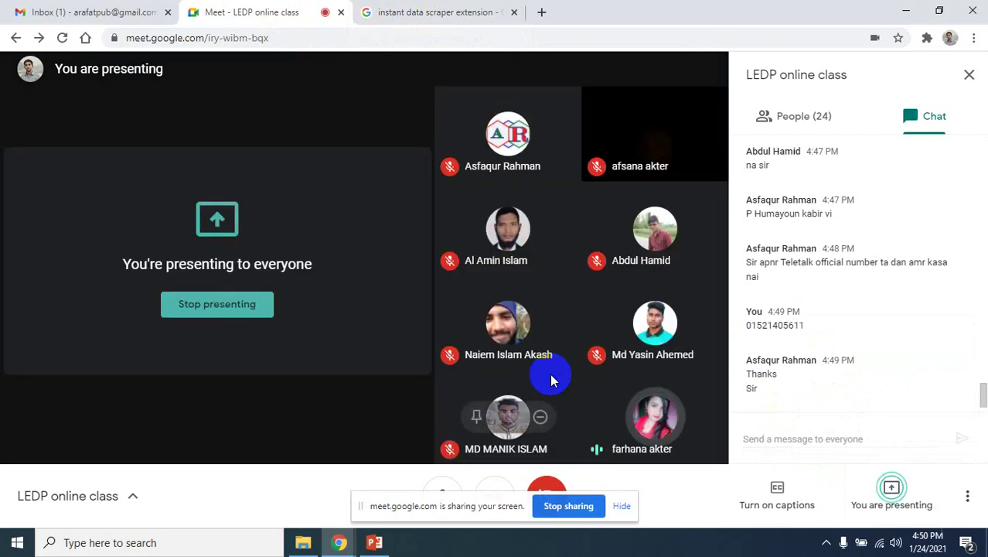
# - Go back to the Google results, highlight the query "instant data scraper extension" and run the search again
pyautogui.click(379, 12)
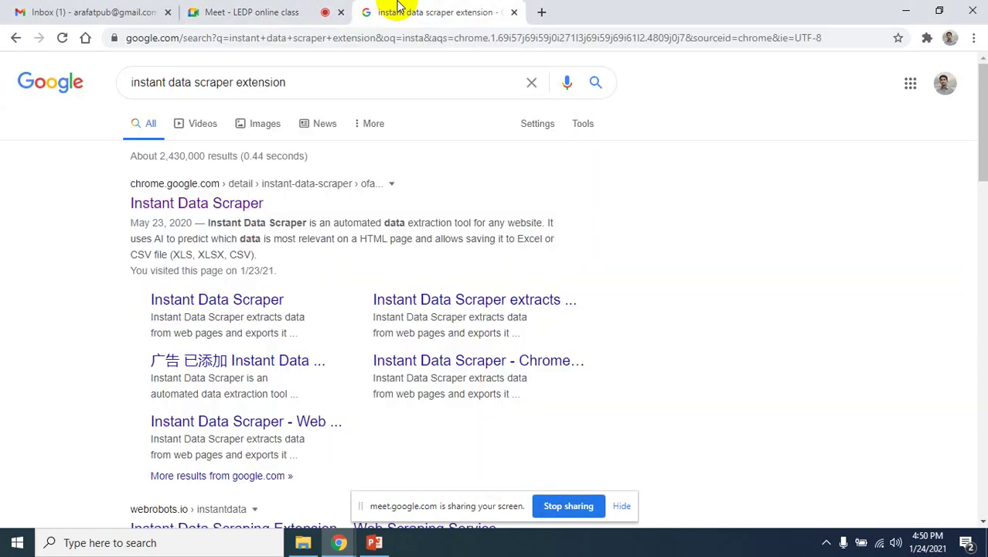
pyautogui.doubleClick(295, 84)
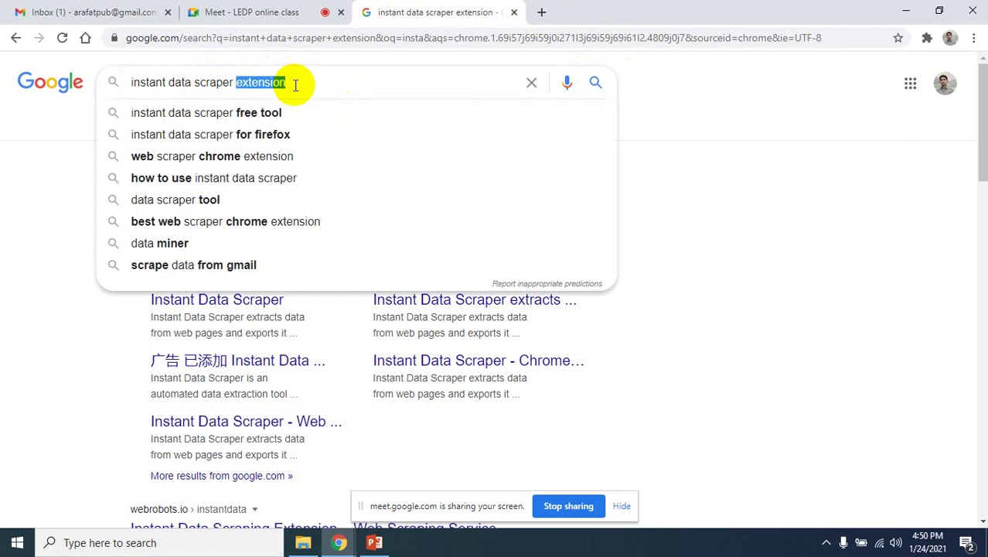
pyautogui.tripleClick(317, 81)
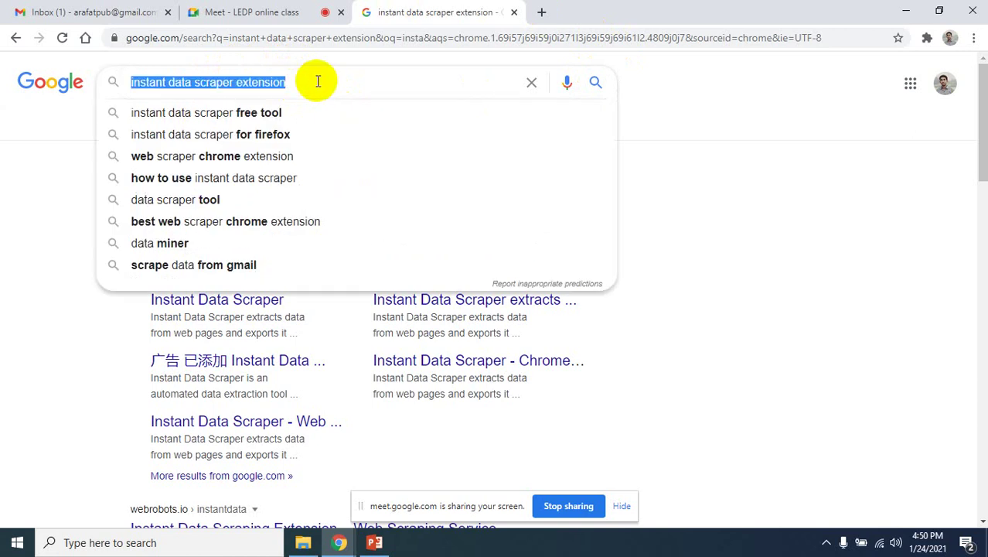
pyautogui.click(317, 81)
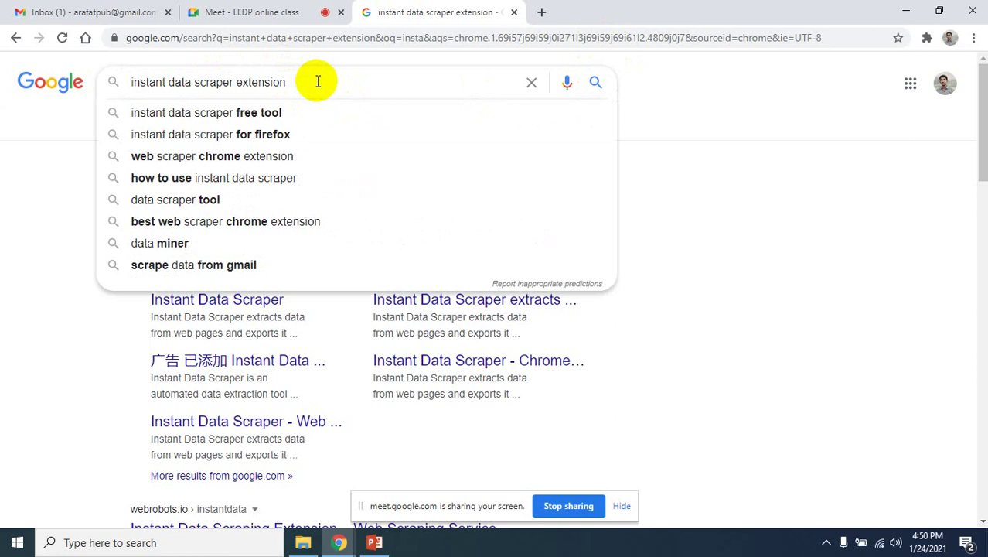
pyautogui.press('Return')
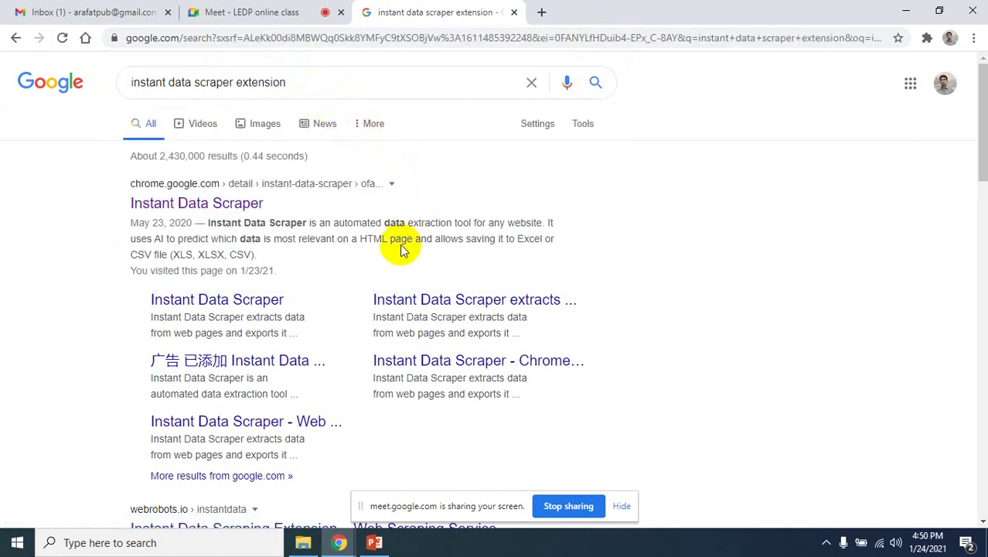
# - Open the Instant Data Scraper store page in another tab, add the extension to Chrome and dismiss the notice
pyautogui.rightClick(210, 205)
pyautogui.click(246, 217)
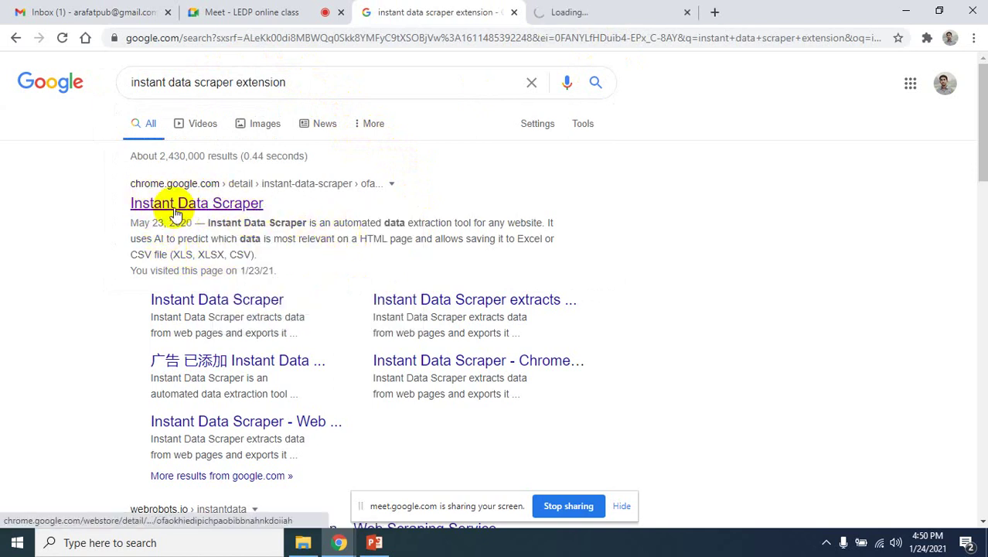
pyautogui.click(554, 13)
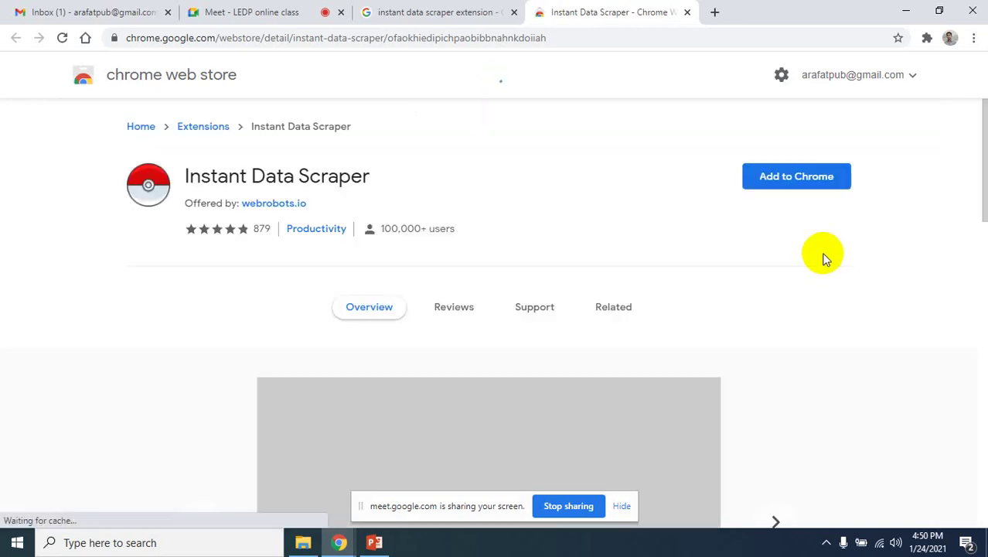
pyautogui.click(800, 186)
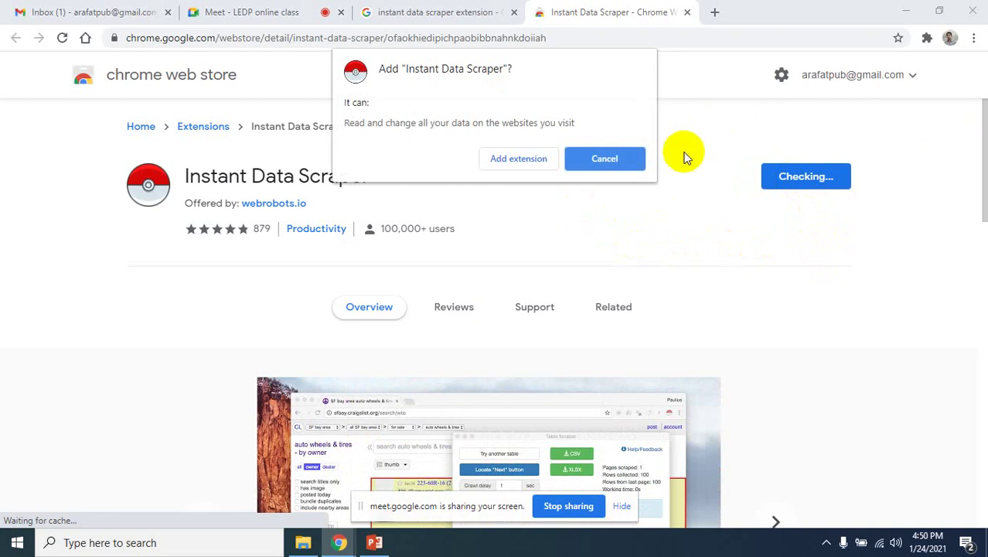
pyautogui.click(526, 160)
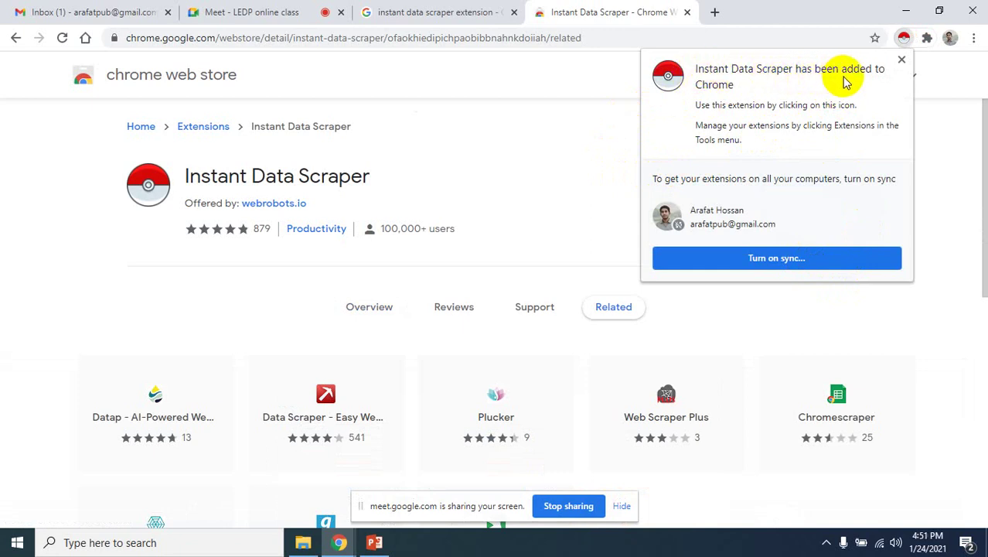
pyautogui.click(935, 151)
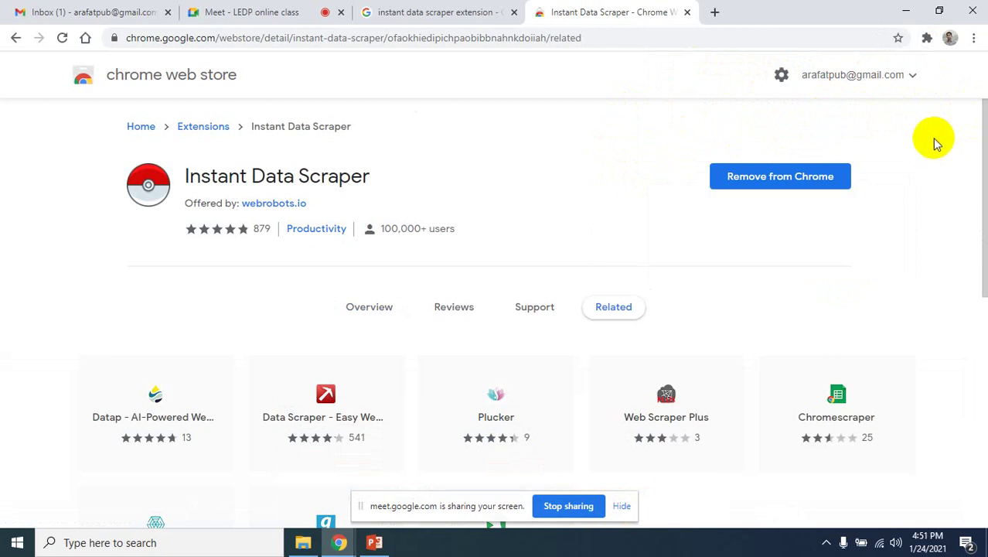
# - Pin the Instant Data Scraper extension to the browser toolbar
pyautogui.click(927, 41)
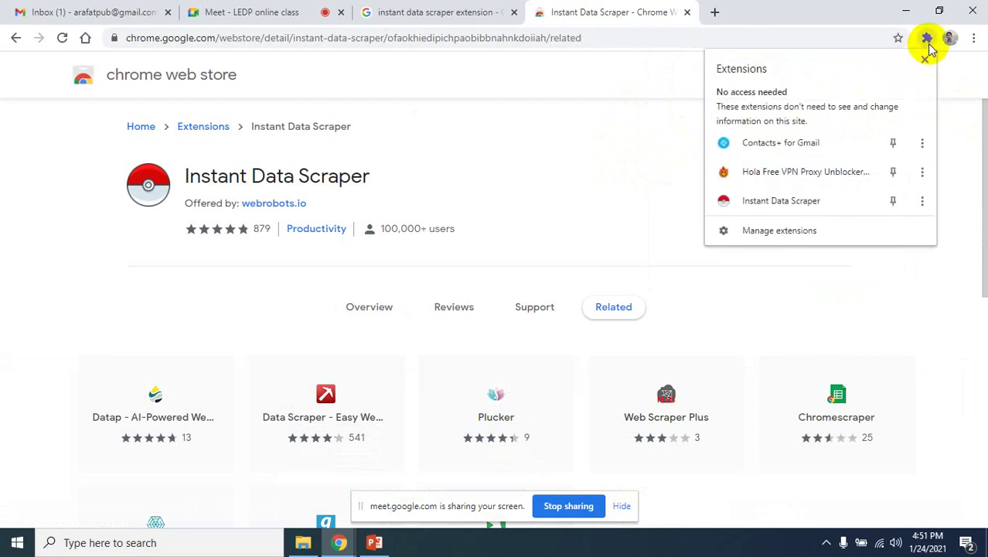
pyautogui.click(895, 200)
pyautogui.click(959, 159)
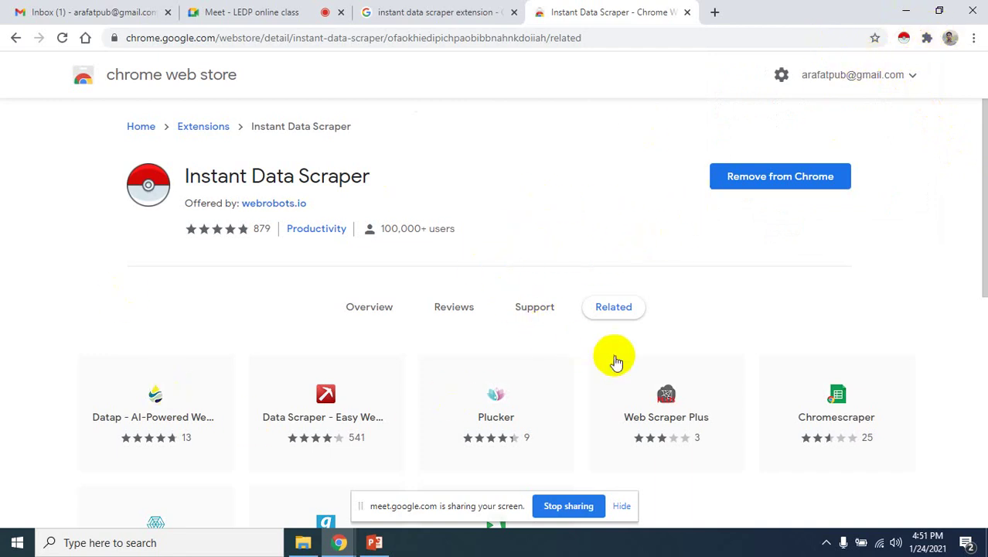
# - Try Instant Data Scraper on its store page, and close both its window and the store tab
pyautogui.moveTo(627, 363)
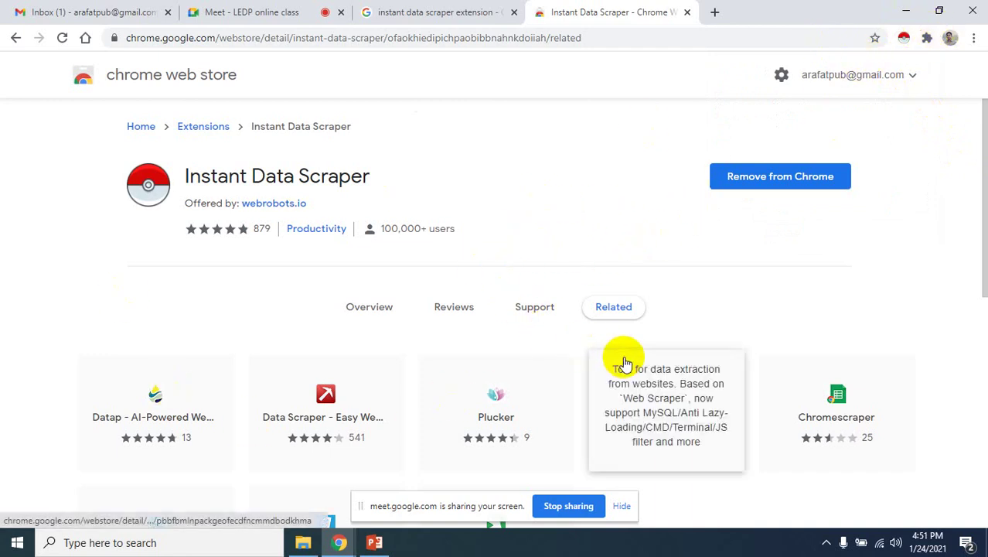
pyautogui.click(904, 38)
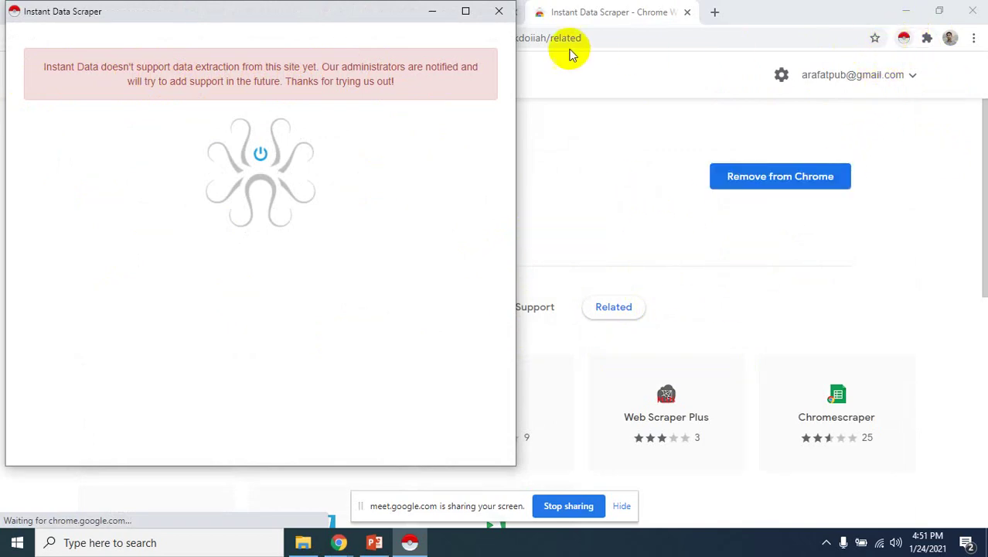
pyautogui.click(498, 10)
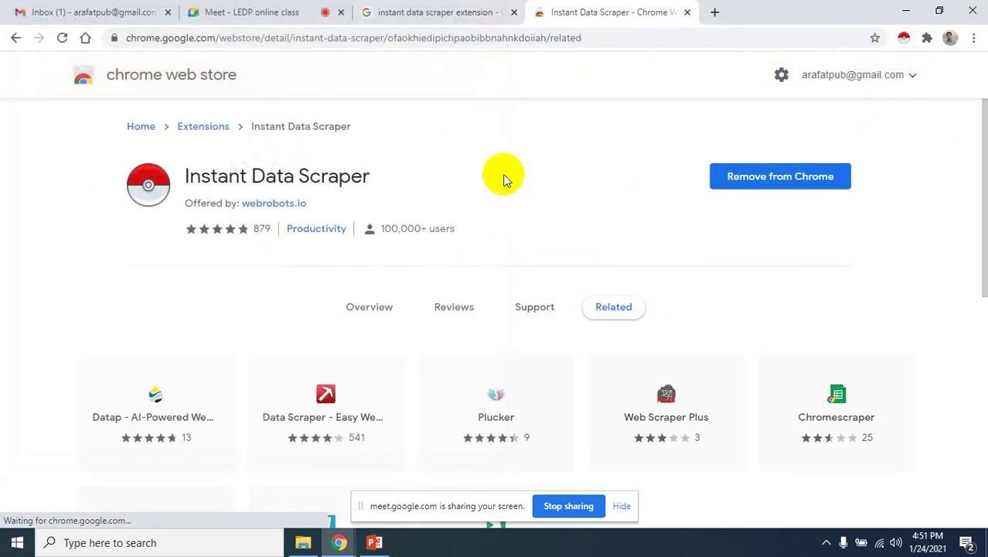
pyautogui.scroll(-5, 574, 422)
pyautogui.scroll(5, 574, 418)
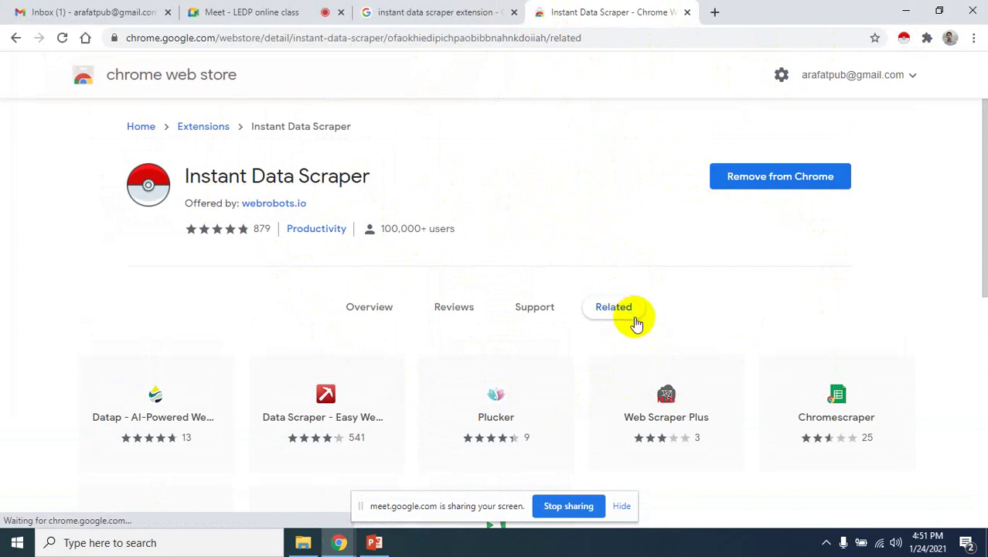
pyautogui.click(687, 12)
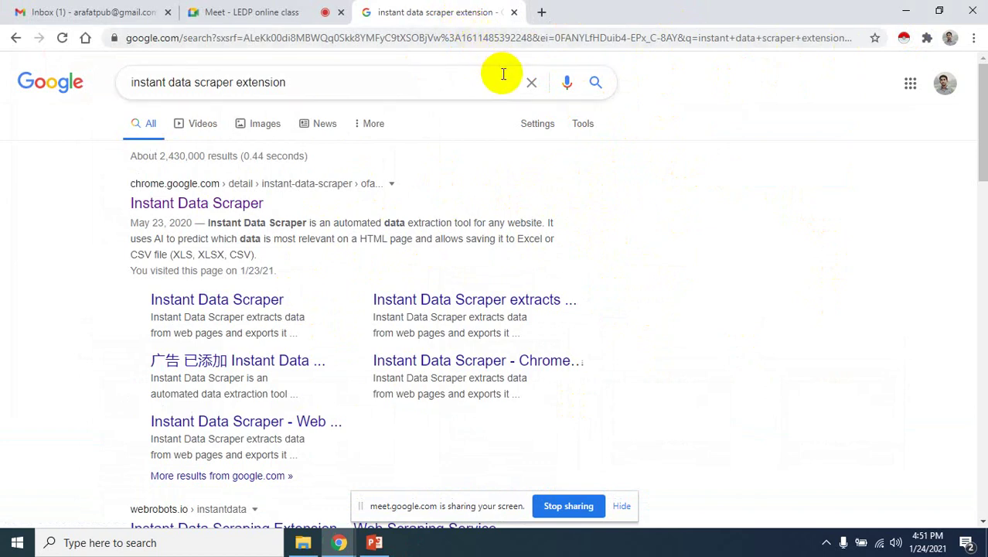
# - Open yelp.com in a new tab and dismiss the Hola VPN pop-ups covering the page
pyautogui.click(543, 9)
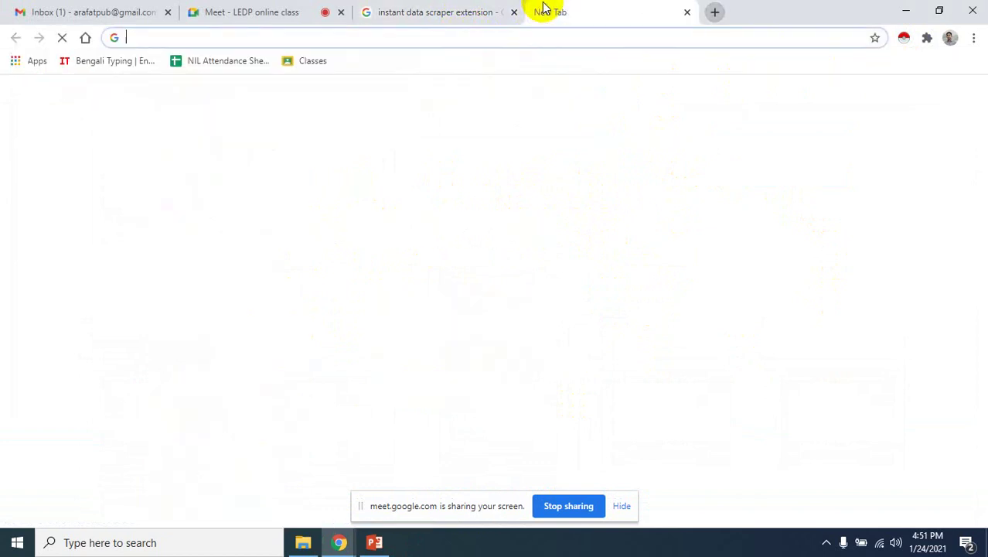
pyautogui.write('ye')
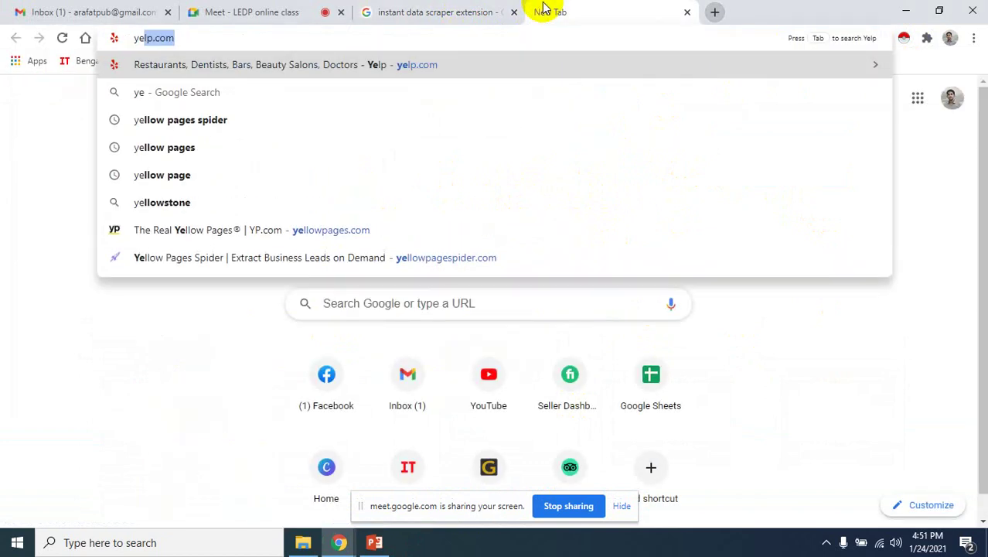
pyautogui.press('Return')
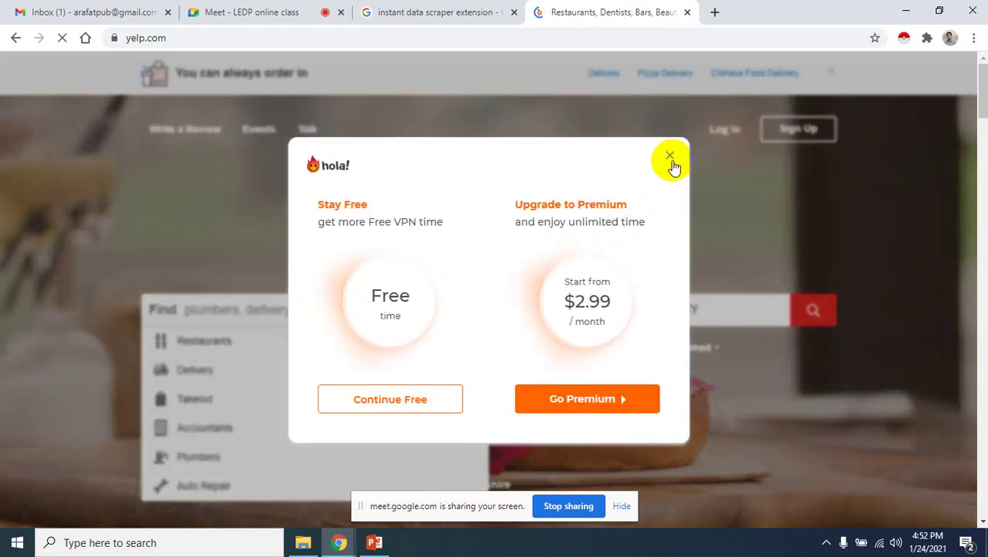
pyautogui.click(671, 156)
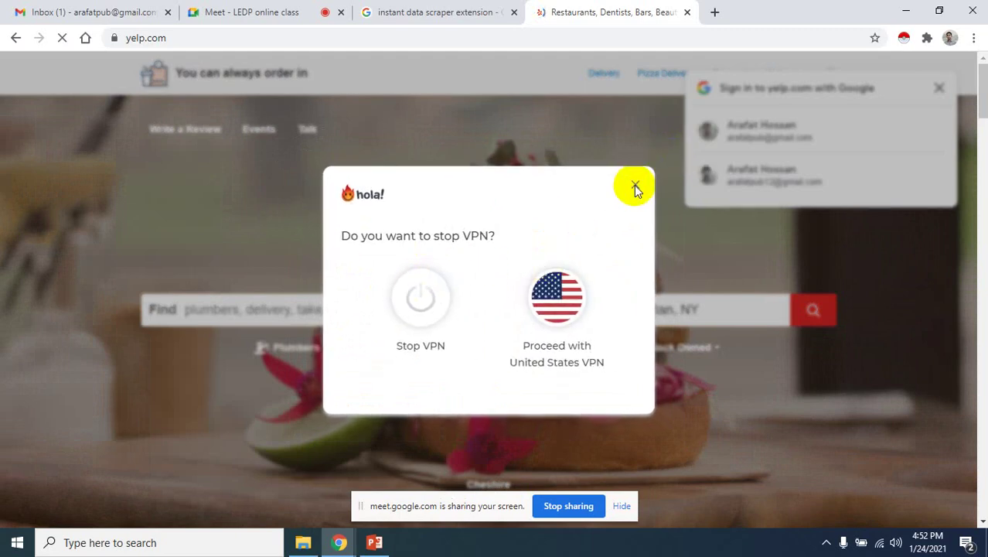
pyautogui.click(634, 184)
pyautogui.click(225, 311)
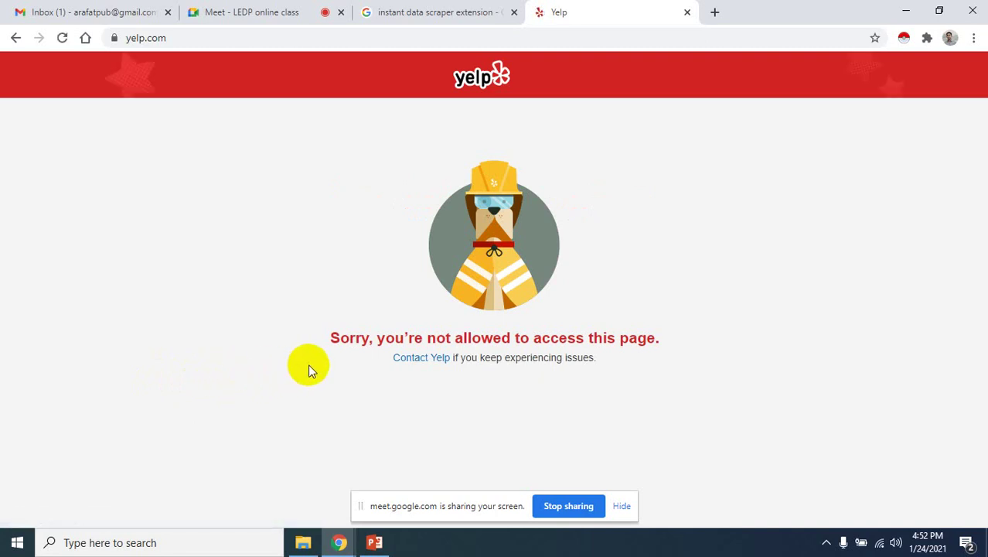
# - Unblock yelp.com with the Hola VPN extension using a United States connection and the free 12-hour option
pyautogui.click(927, 37)
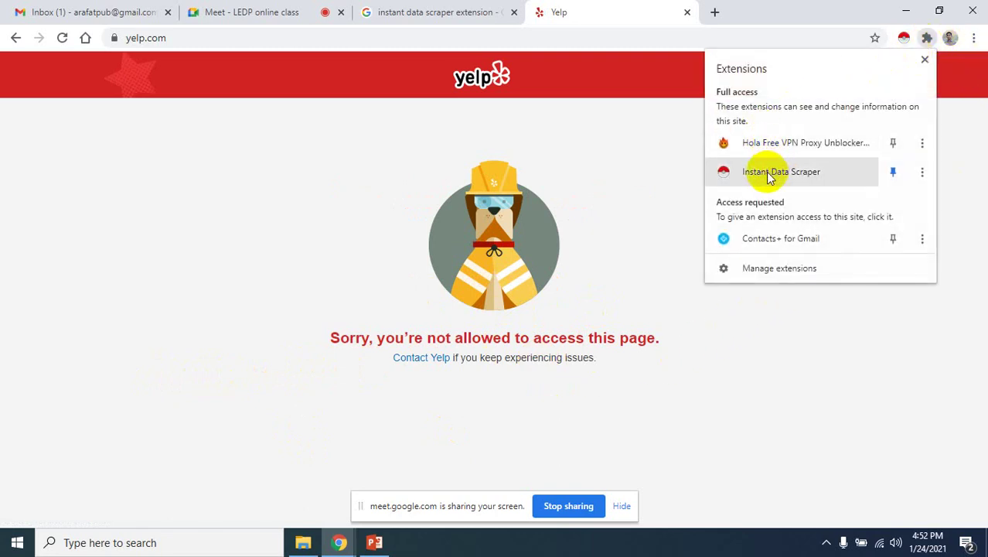
pyautogui.click(801, 144)
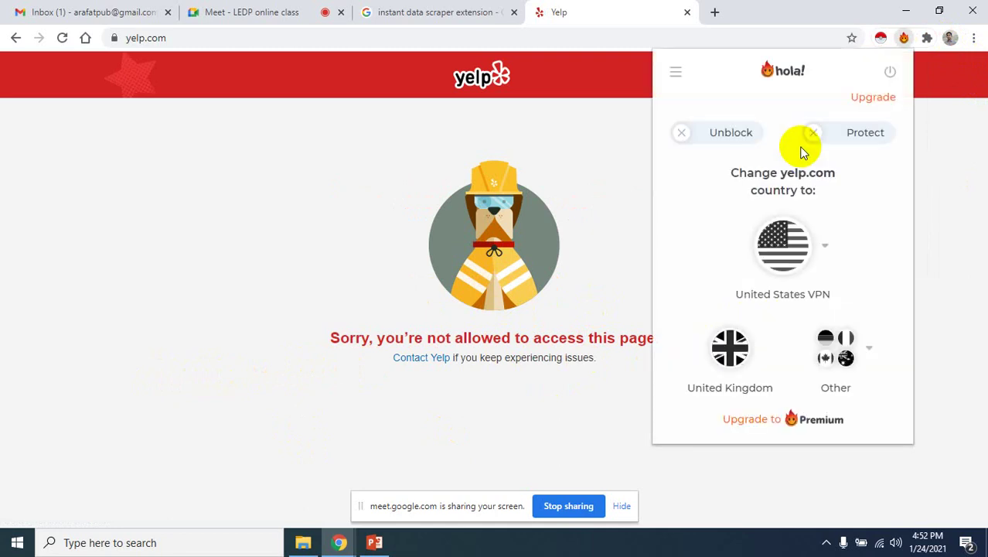
pyautogui.click(783, 248)
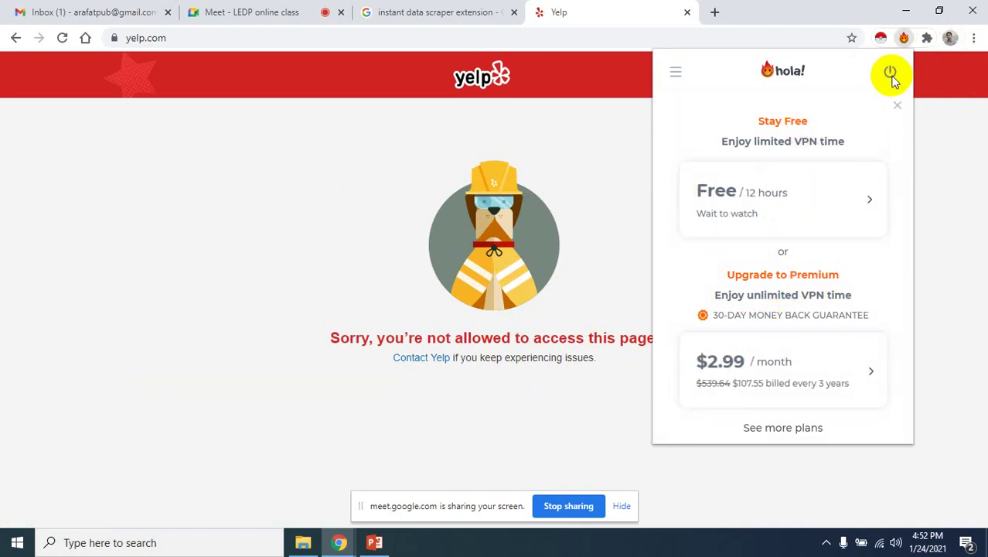
pyautogui.click(897, 105)
pyautogui.click(785, 249)
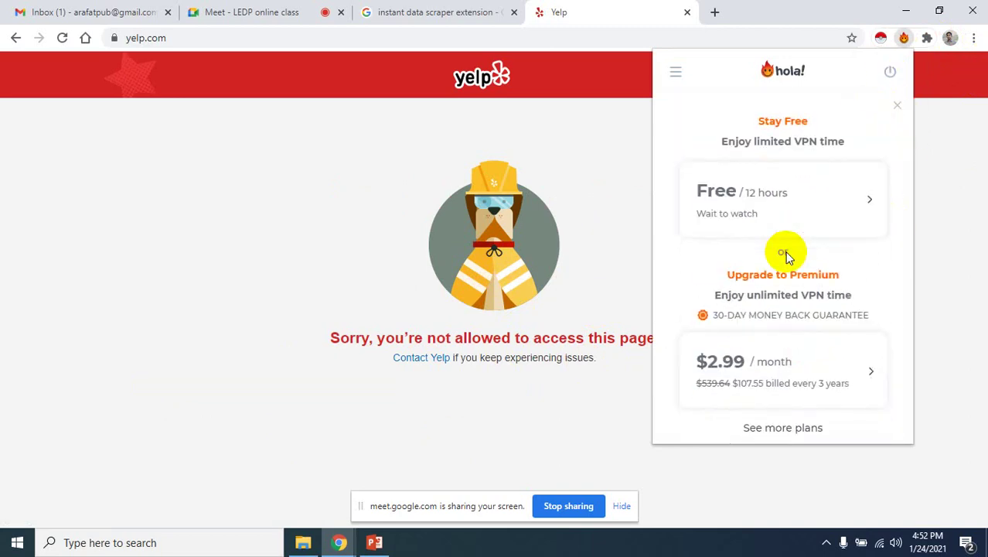
pyautogui.click(896, 105)
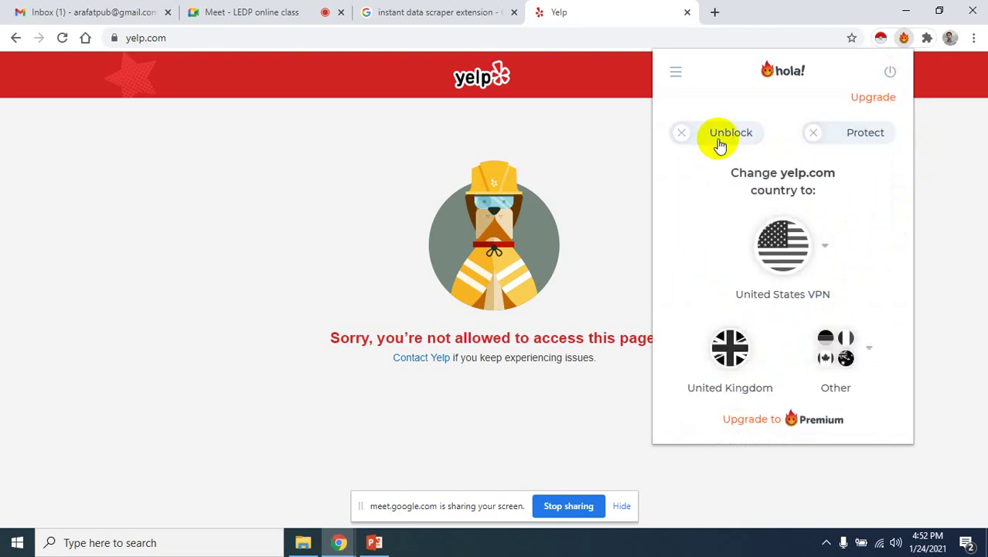
pyautogui.click(714, 137)
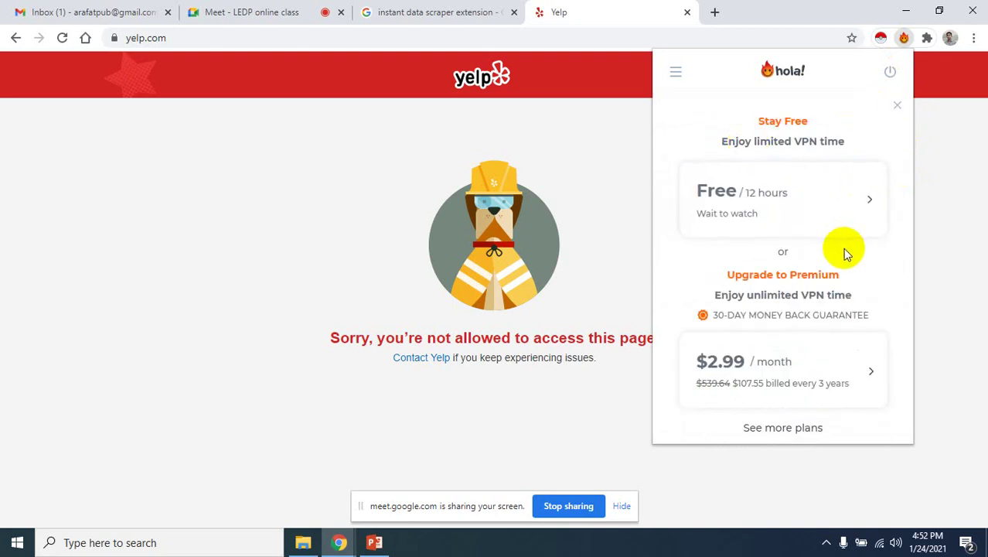
pyautogui.click(870, 203)
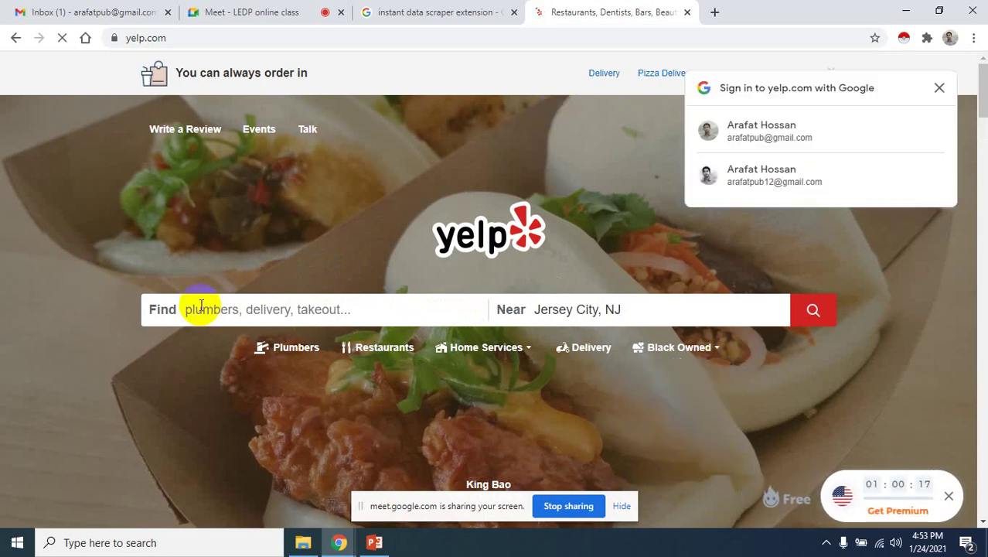
# - Search Yelp for the suggested Restaurants category near Jersey City, NJ
pyautogui.click(257, 310)
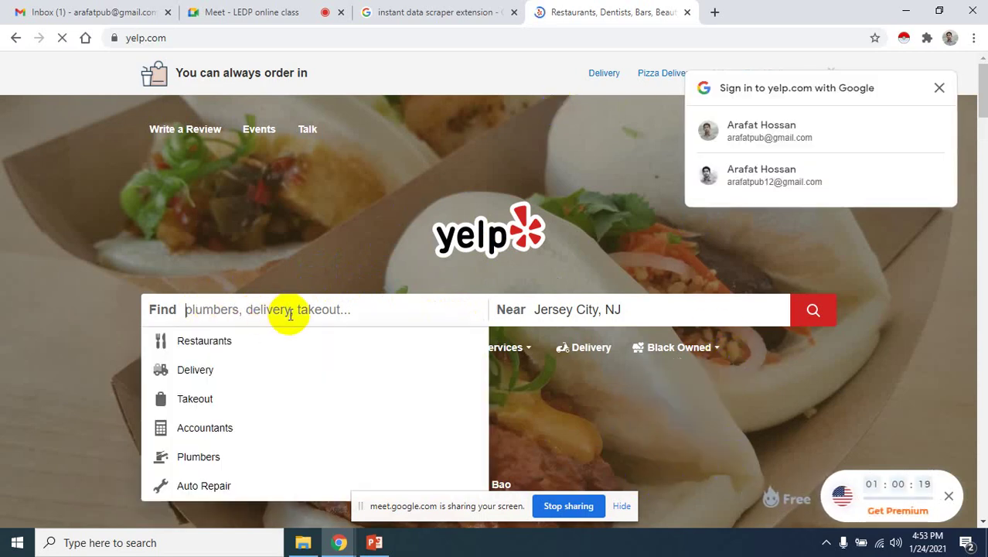
pyautogui.click(220, 348)
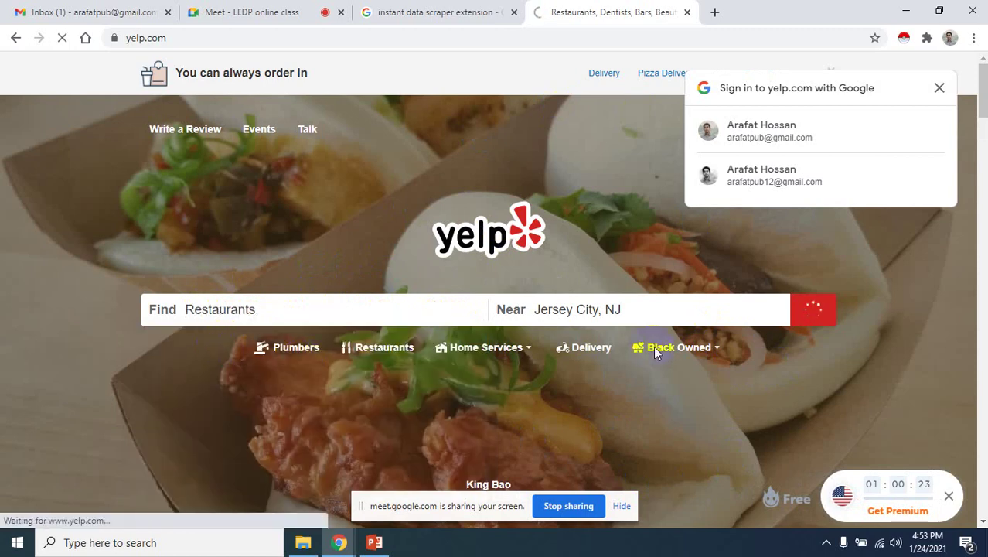
pyautogui.moveTo(650, 347)
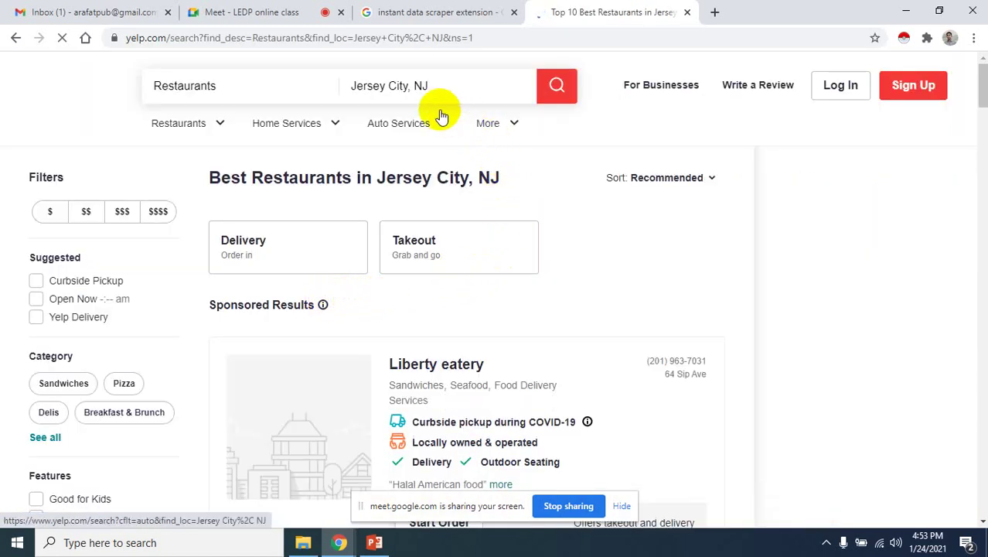
# - Try to replace the Restaurants search term on the results page
pyautogui.click(264, 90)
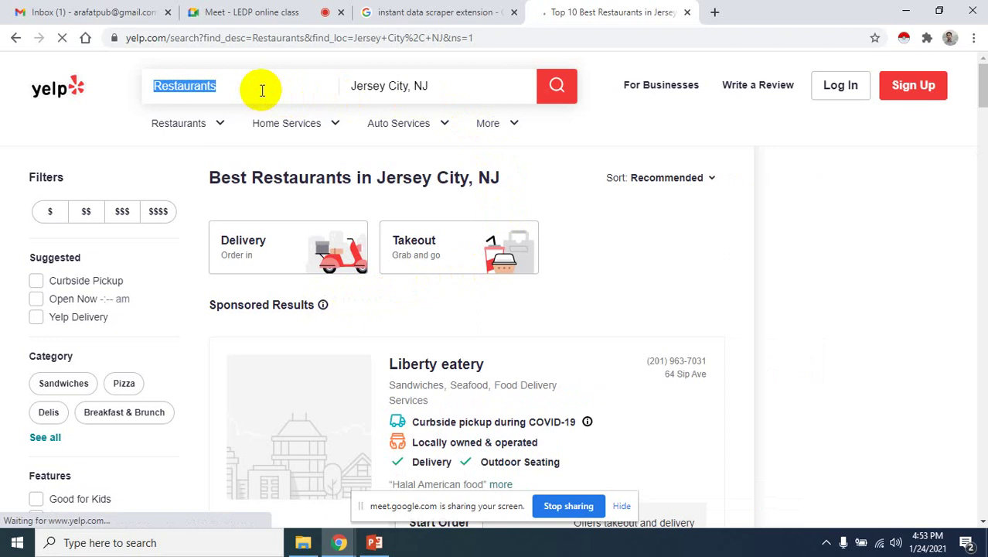
pyautogui.write('de')
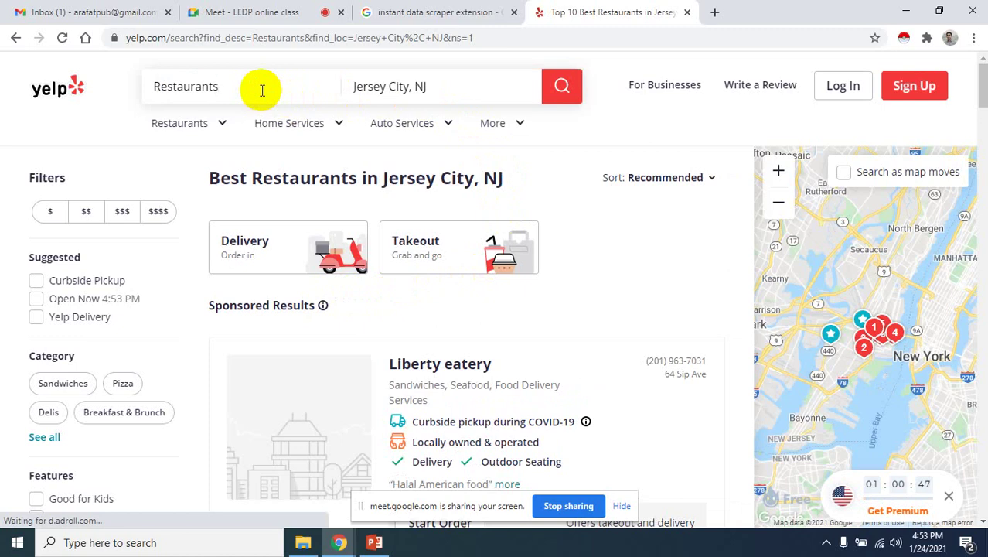
pyautogui.click(237, 83)
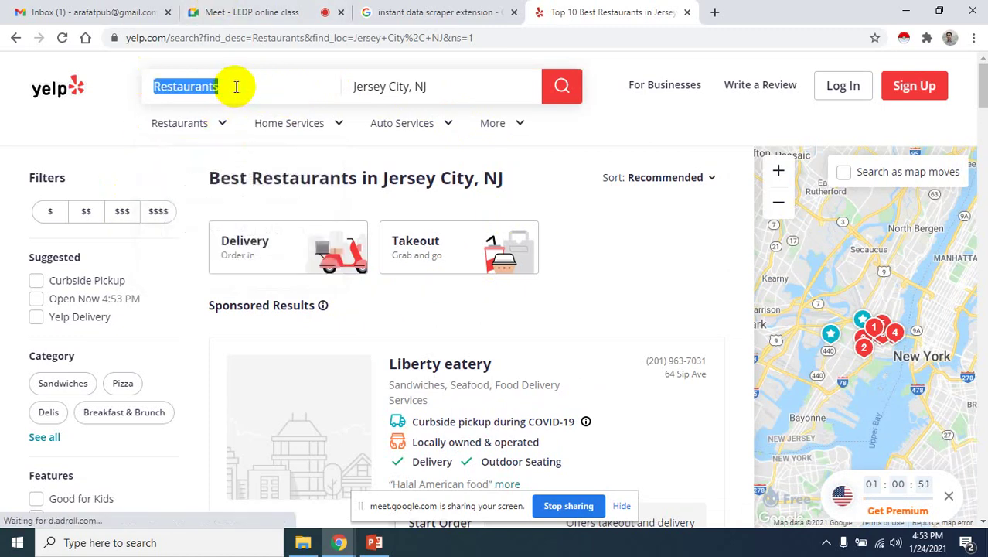
pyautogui.click(236, 87)
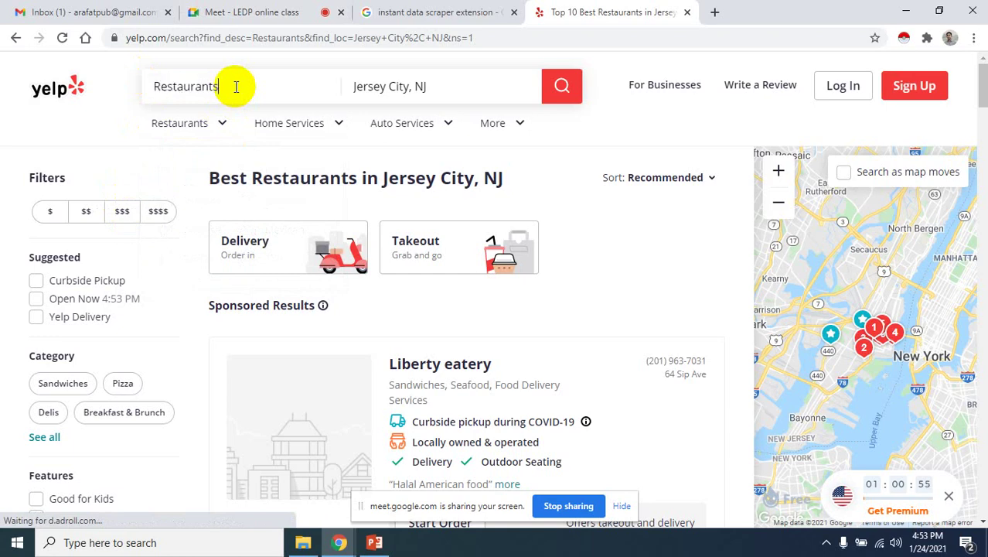
# - Return to the Yelp home page and open the Delivery category for Jersey City, NJ
pyautogui.click(51, 89)
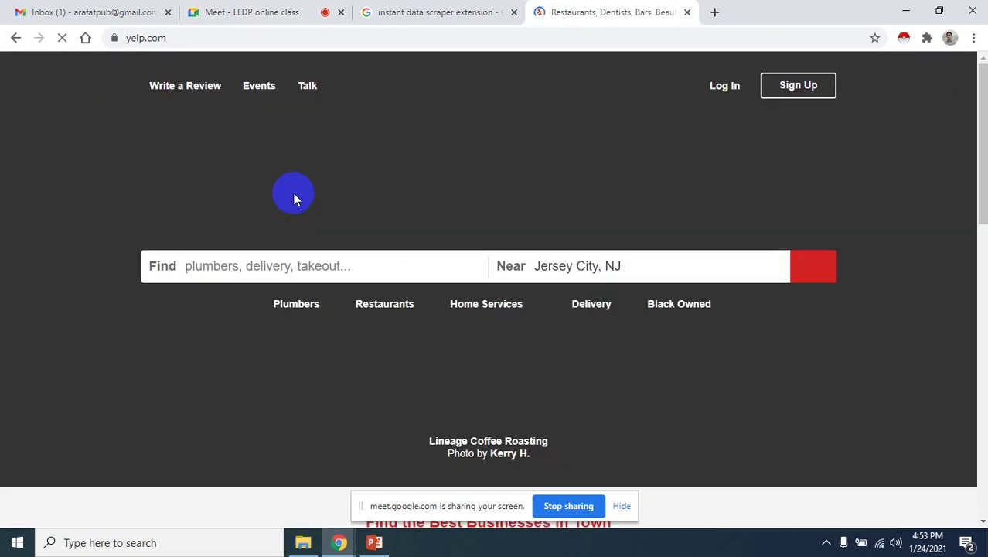
pyautogui.click(260, 267)
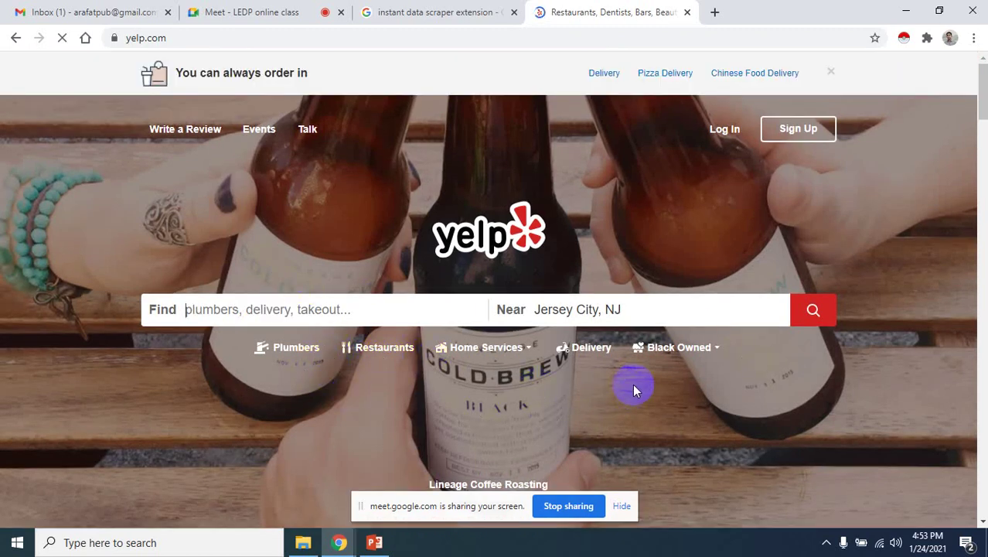
pyautogui.click(592, 355)
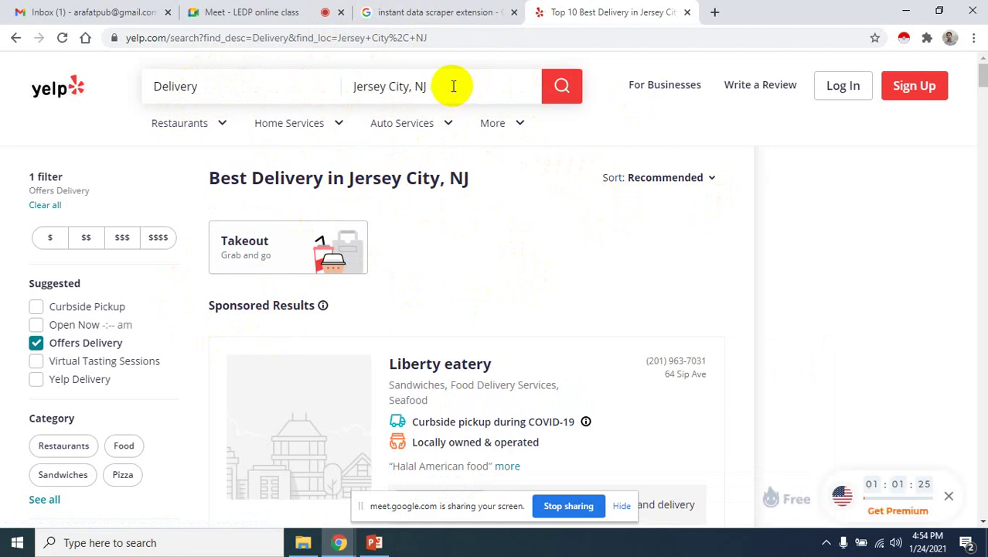
# - Change the Delivery search location to New York, NY, and hide the screen-sharing notice
pyautogui.click(529, 96)
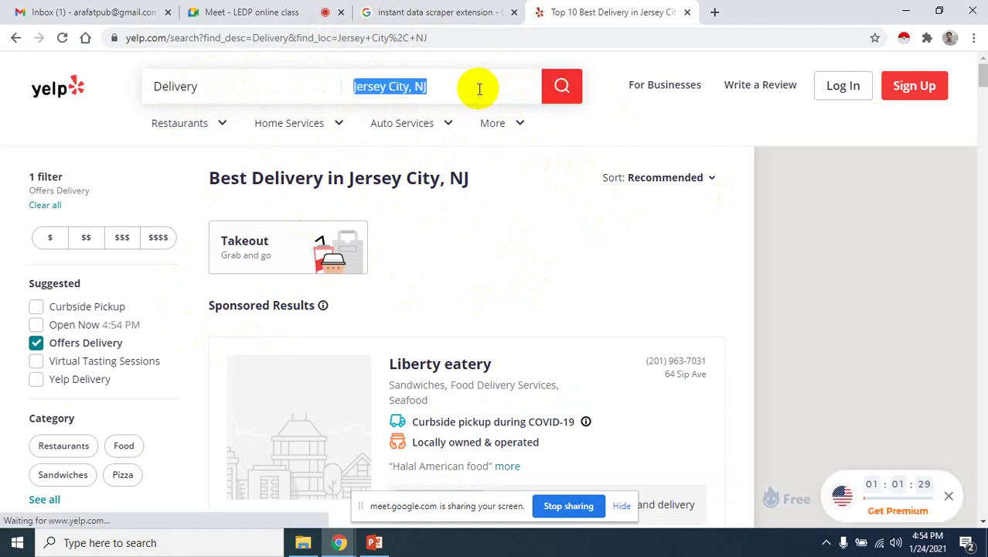
pyautogui.write('new')
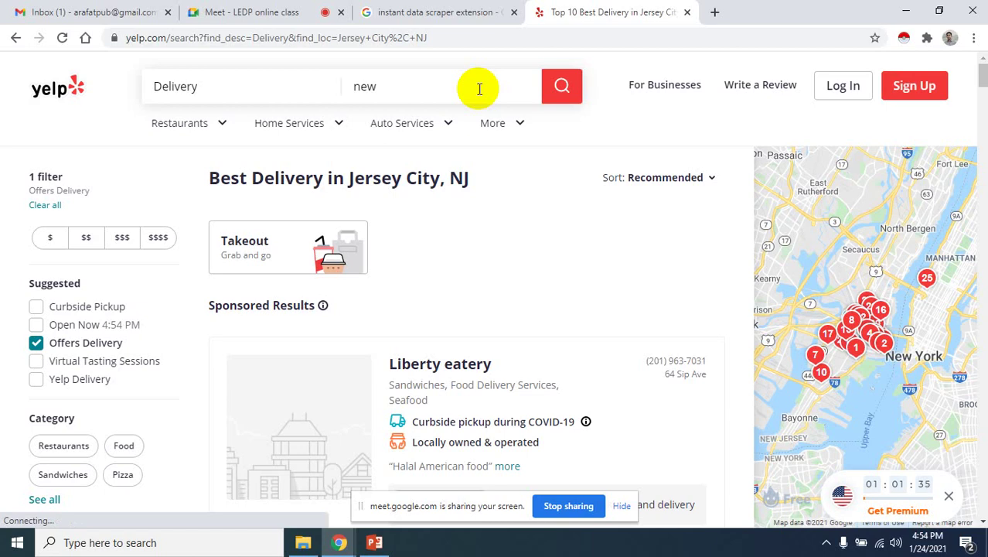
pyautogui.write(' yo')
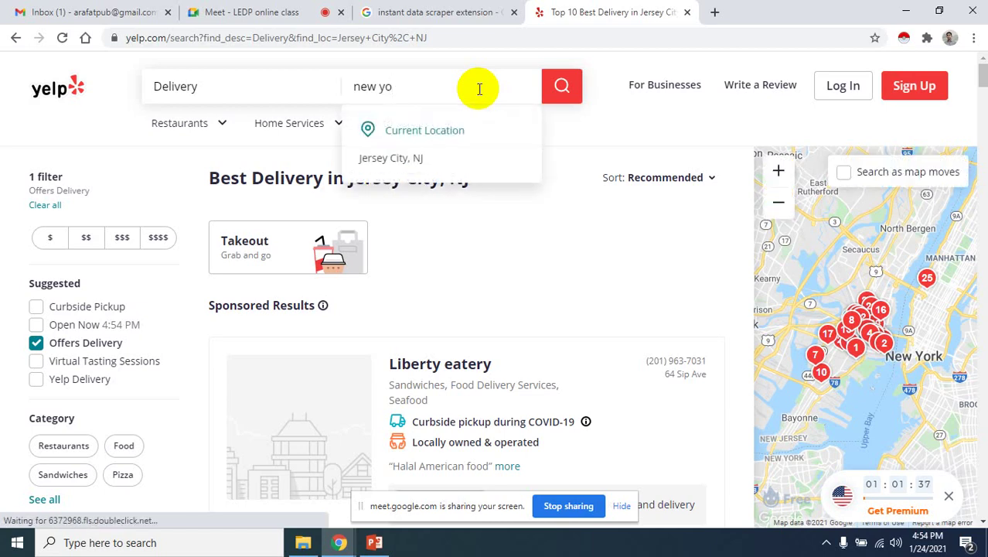
pyautogui.click(441, 157)
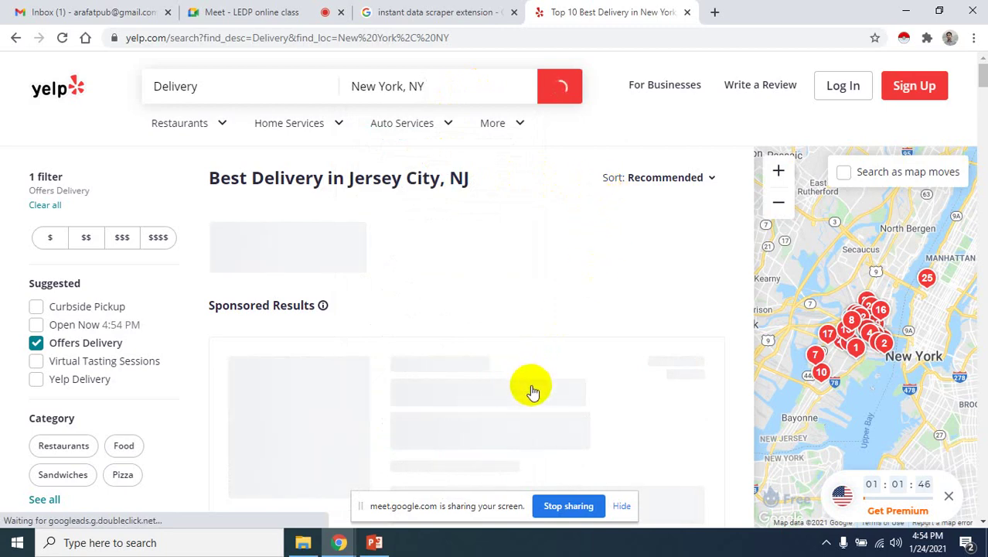
pyautogui.click(624, 507)
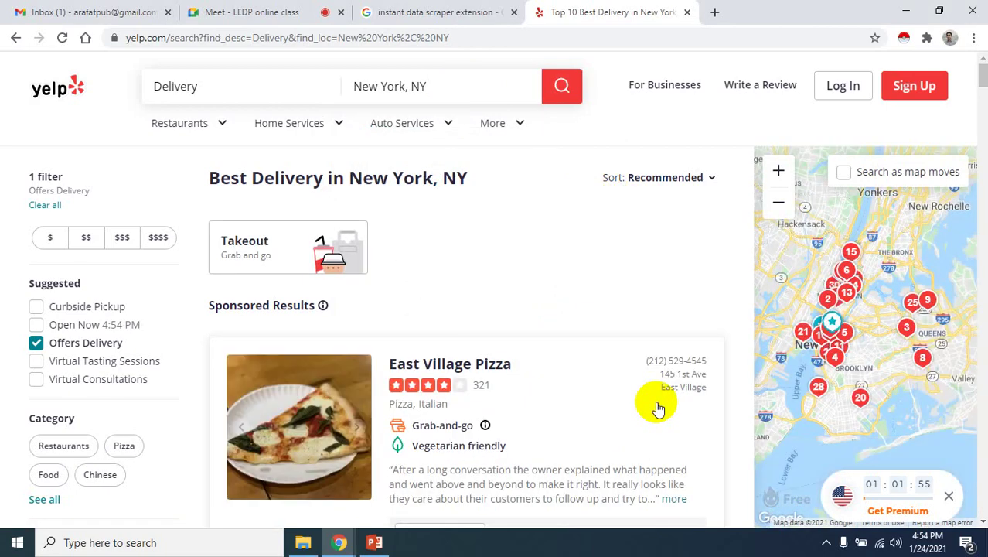
# - Review the New York delivery listings, their phone numbers and addresses, and the page navigation below them
pyautogui.scroll(-4, 656, 406)
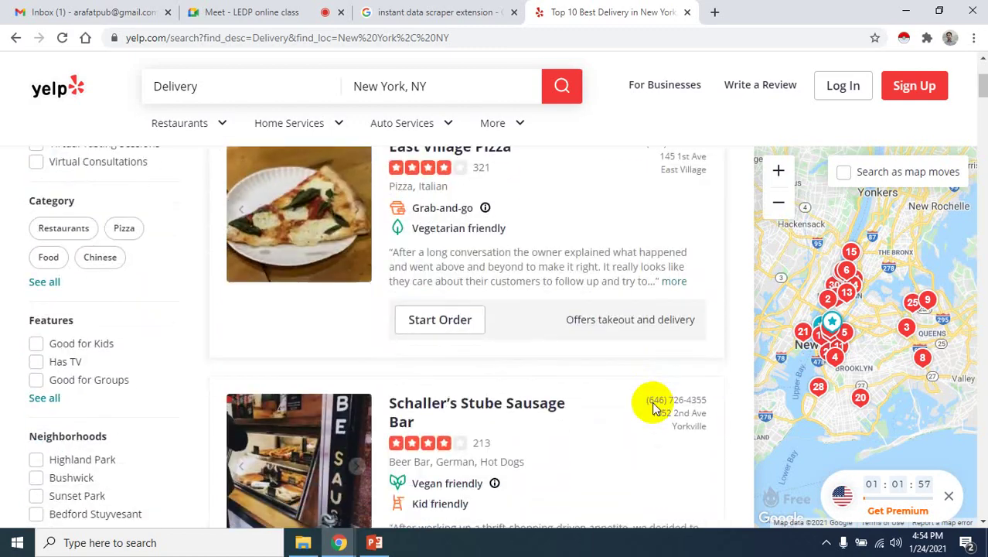
pyautogui.scroll(5, 652, 407)
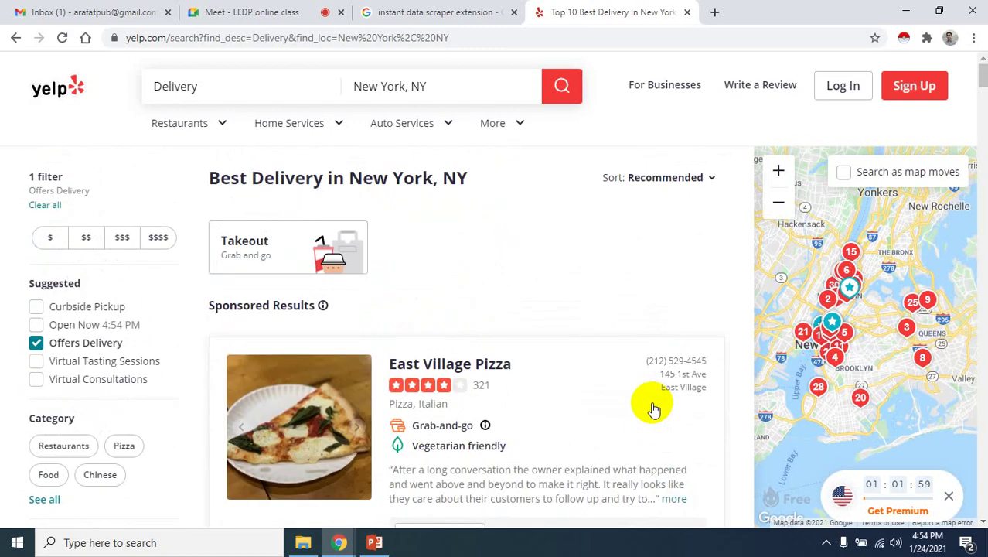
pyautogui.scroll(-4, 653, 408)
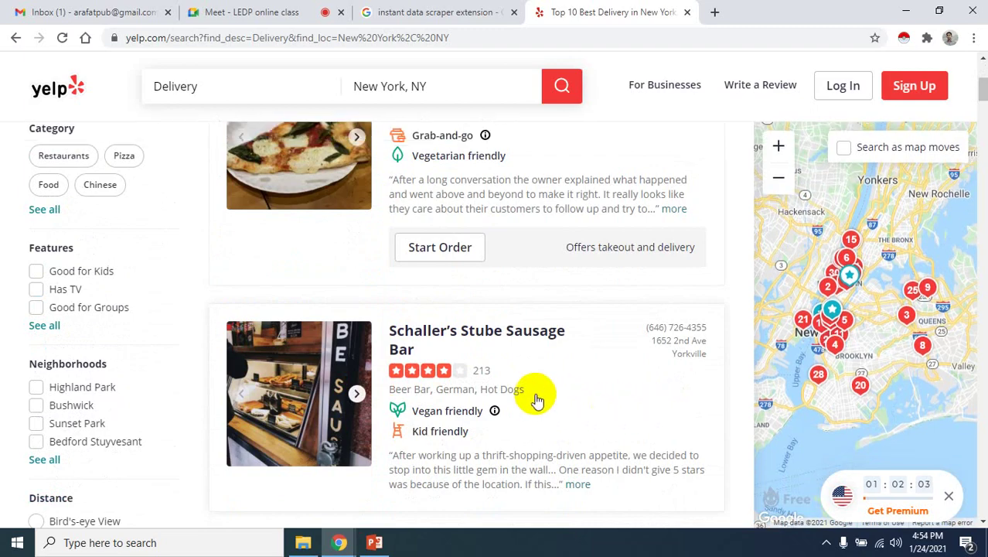
pyautogui.scroll(5, 556, 376)
pyautogui.scroll(-5, 560, 376)
pyautogui.scroll(-20, 560, 376)
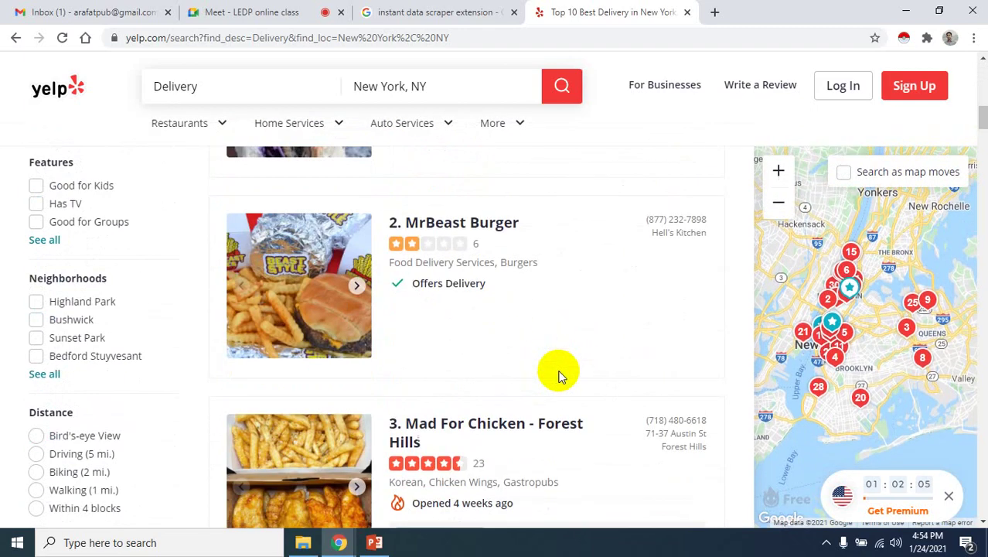
pyautogui.scroll(-20, 560, 376)
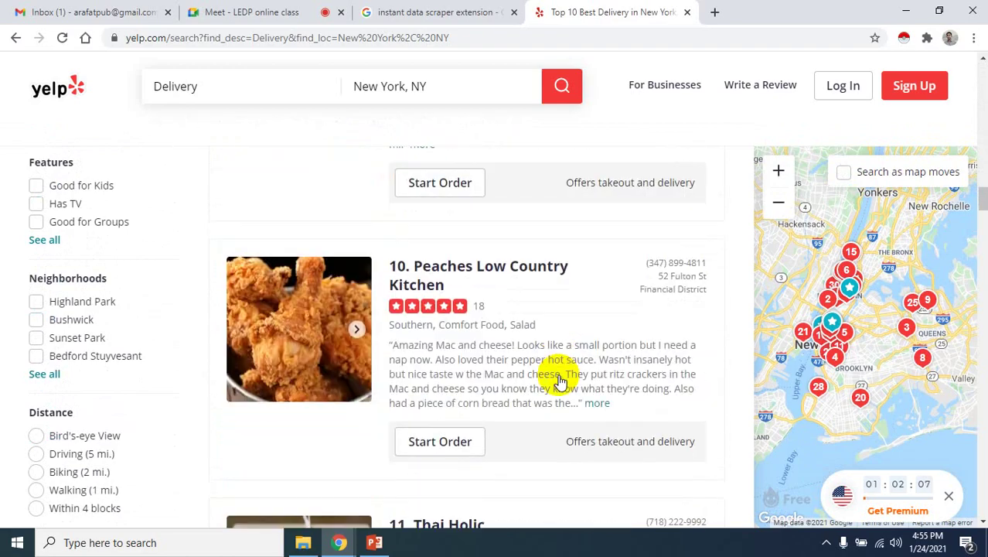
pyautogui.scroll(-12, 560, 381)
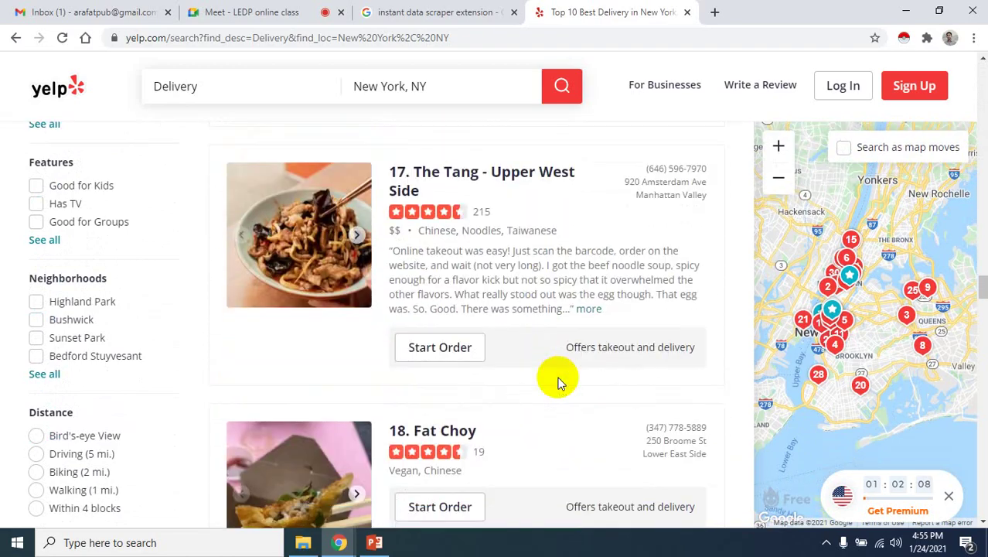
pyautogui.scroll(-20, 560, 380)
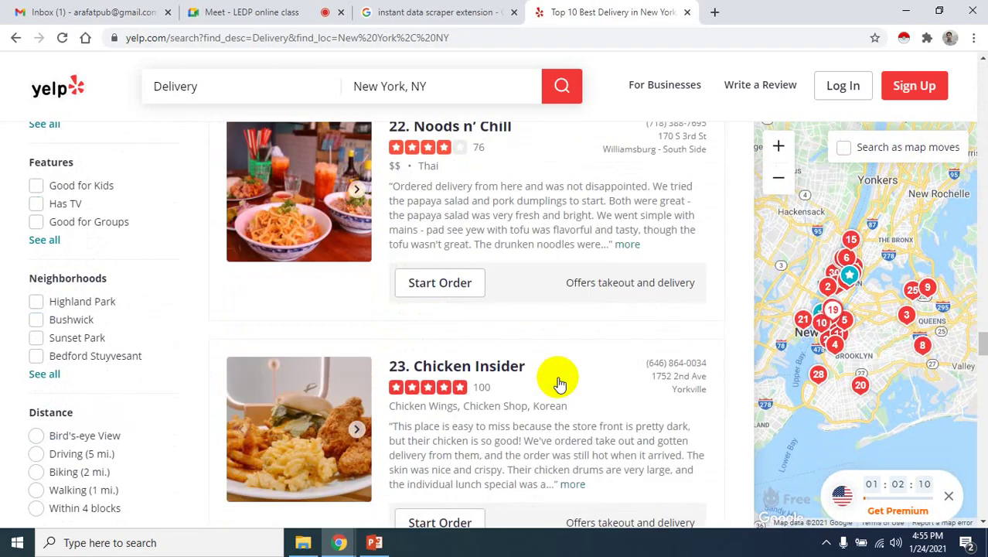
pyautogui.scroll(-7, 559, 385)
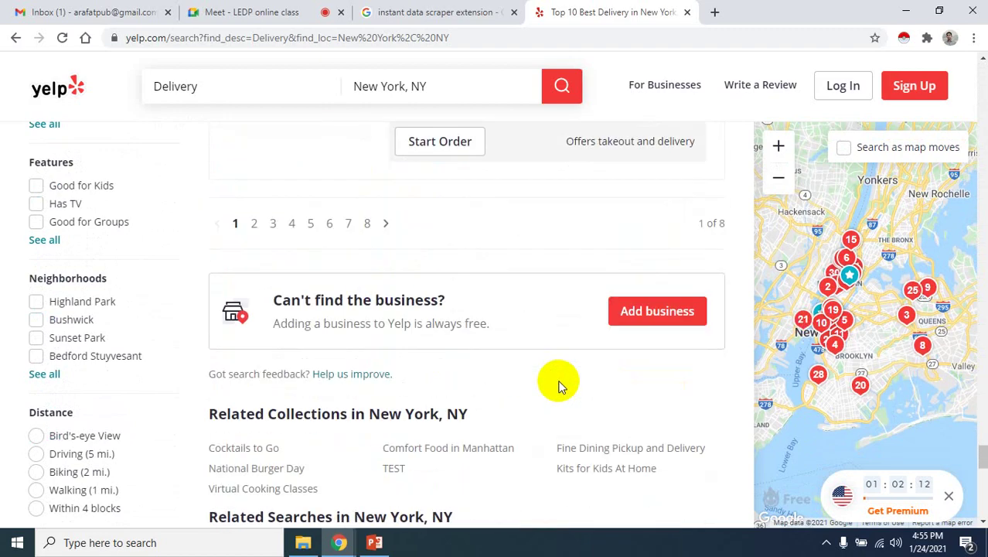
pyautogui.scroll(3, 560, 384)
pyautogui.scroll(4, 560, 387)
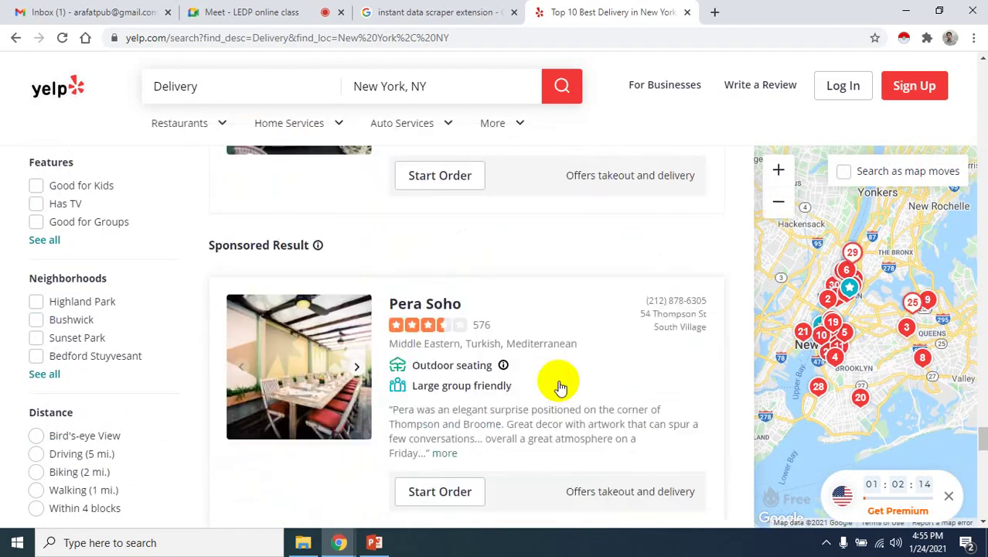
pyautogui.scroll(20, 561, 387)
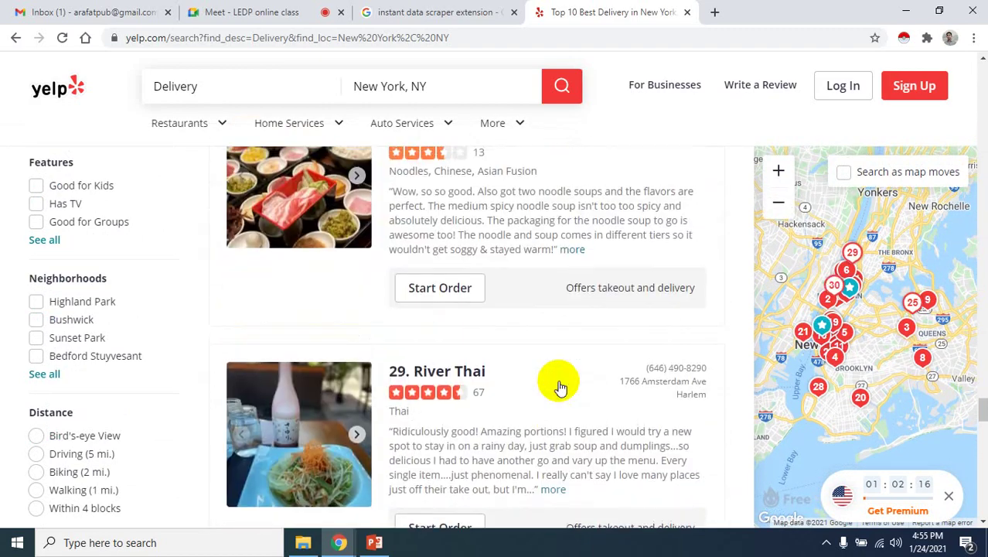
pyautogui.scroll(15, 508, 302)
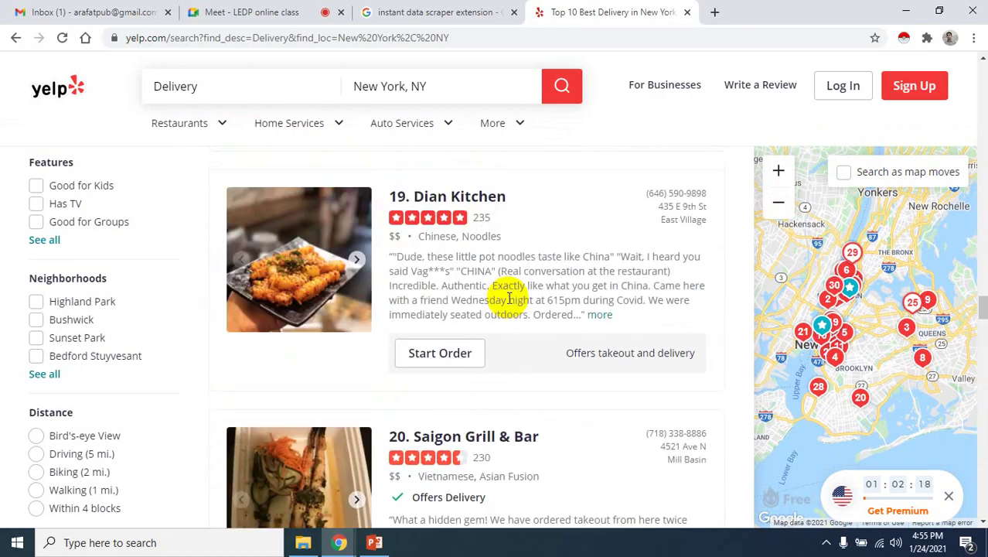
pyautogui.scroll(12, 508, 303)
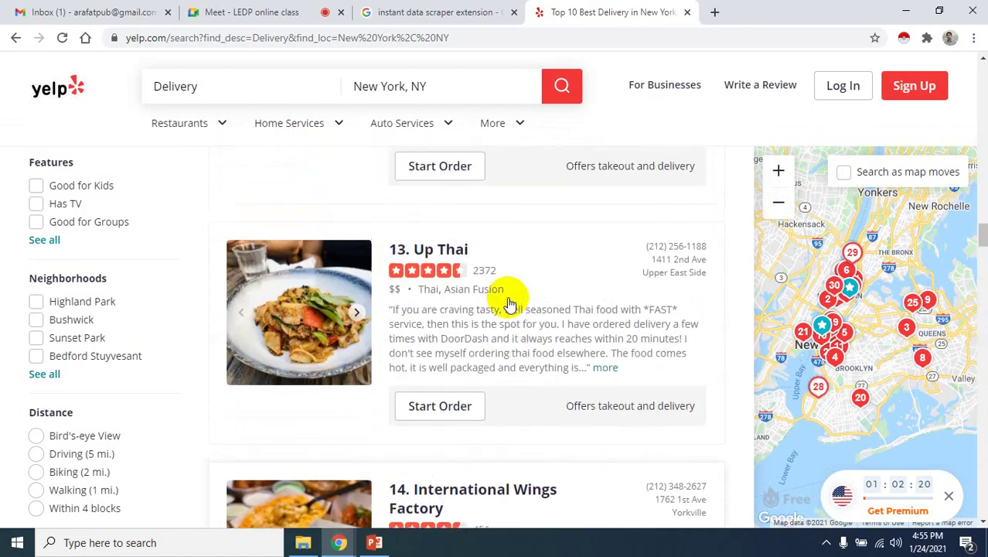
pyautogui.scroll(10, 508, 302)
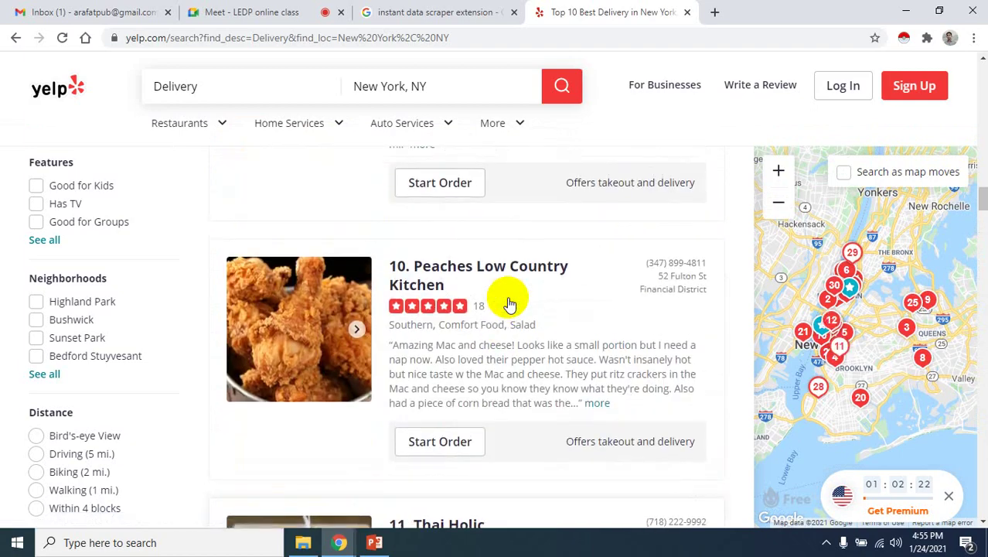
# - Review the New York delivery listings from the tenth result back to the sponsored results and page heading
pyautogui.scroll(4, 508, 302)
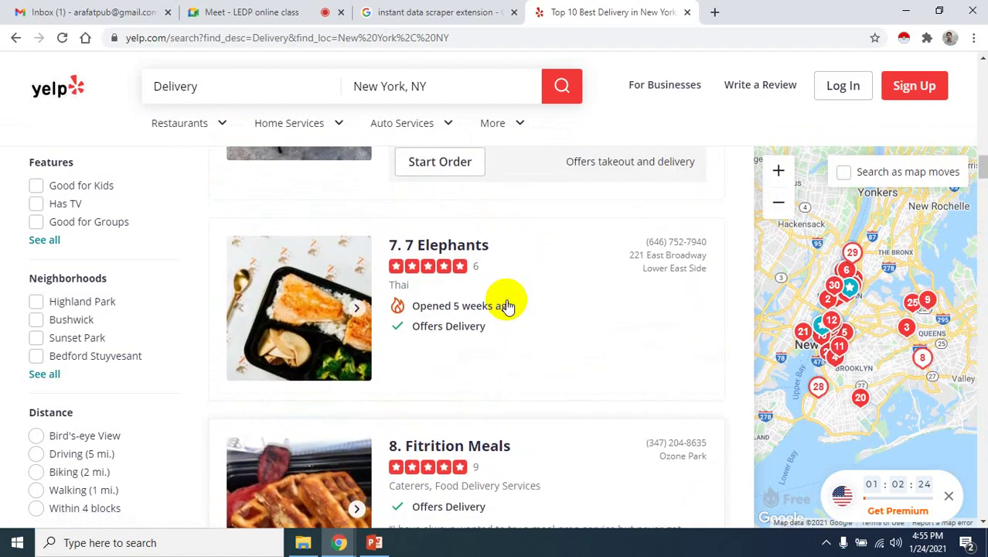
pyautogui.scroll(5, 525, 292)
pyautogui.scroll(12, 525, 286)
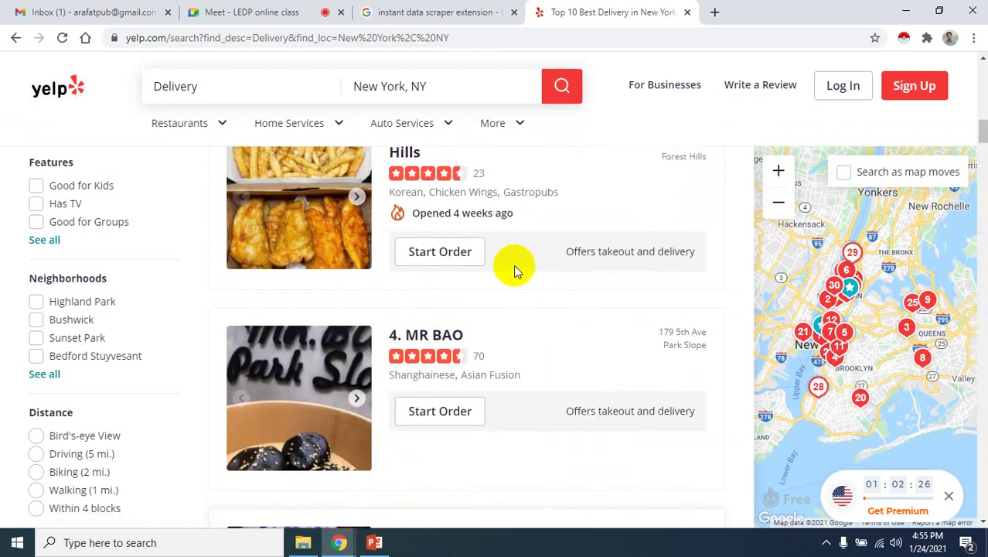
pyautogui.scroll(3, 514, 264)
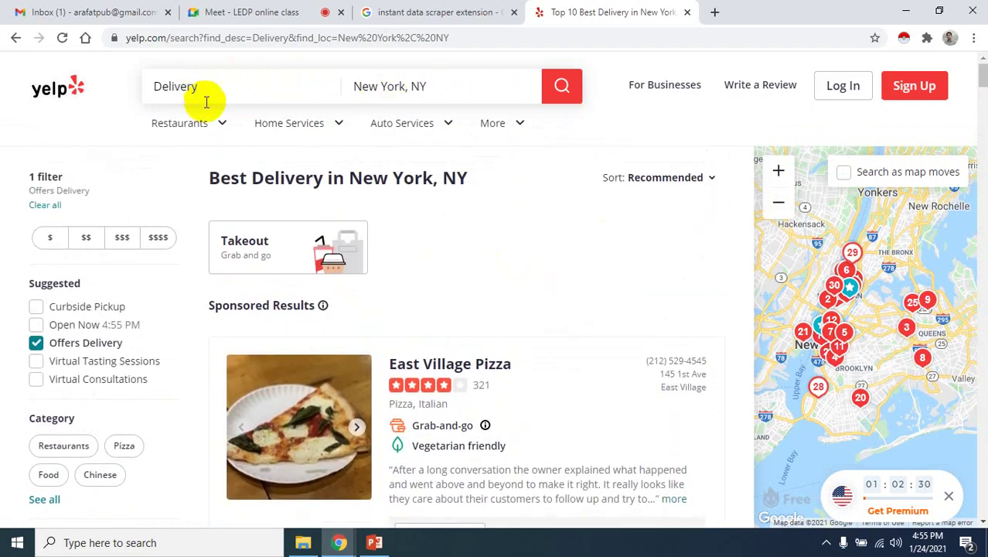
pyautogui.scroll(-2, 516, 303)
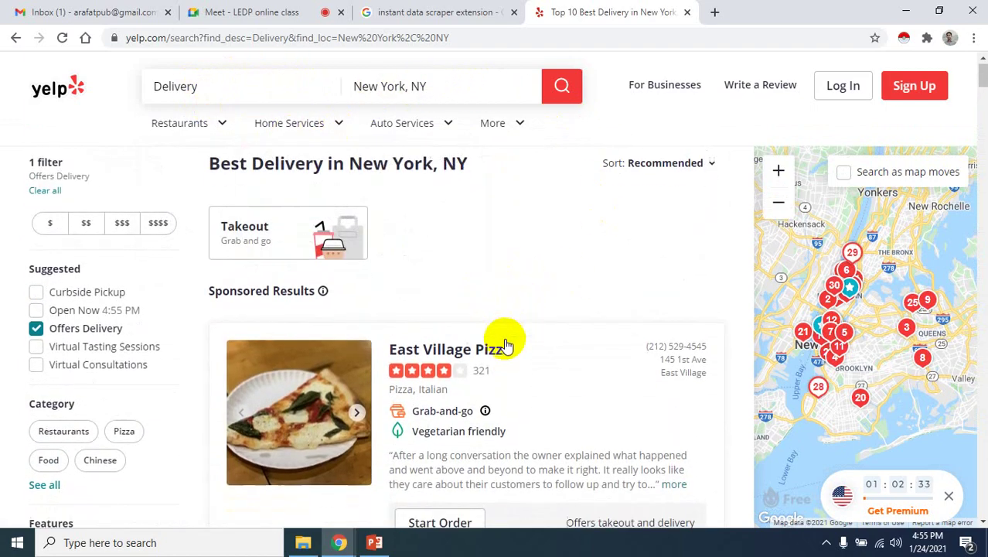
pyautogui.scroll(-1, 607, 373)
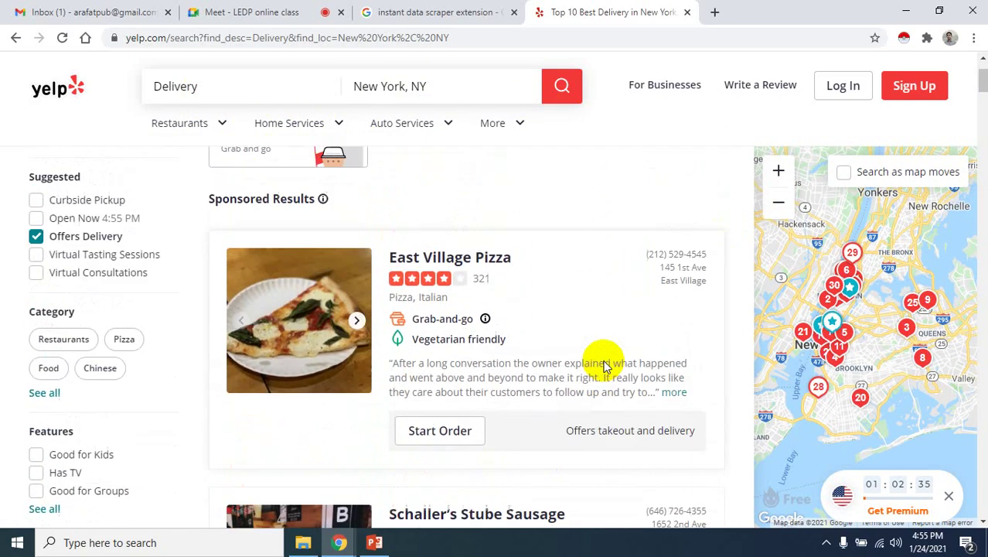
pyautogui.scroll(2, 606, 363)
pyautogui.scroll(-1, 606, 357)
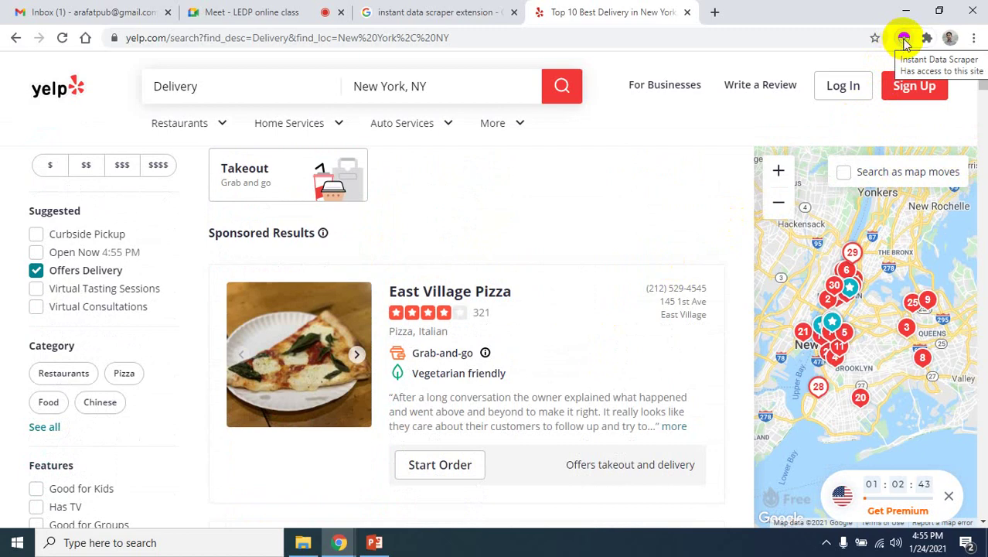
# - Run Instant Data Scraper on the Yelp delivery listings and move its window away from the page's filters
pyautogui.click(905, 41)
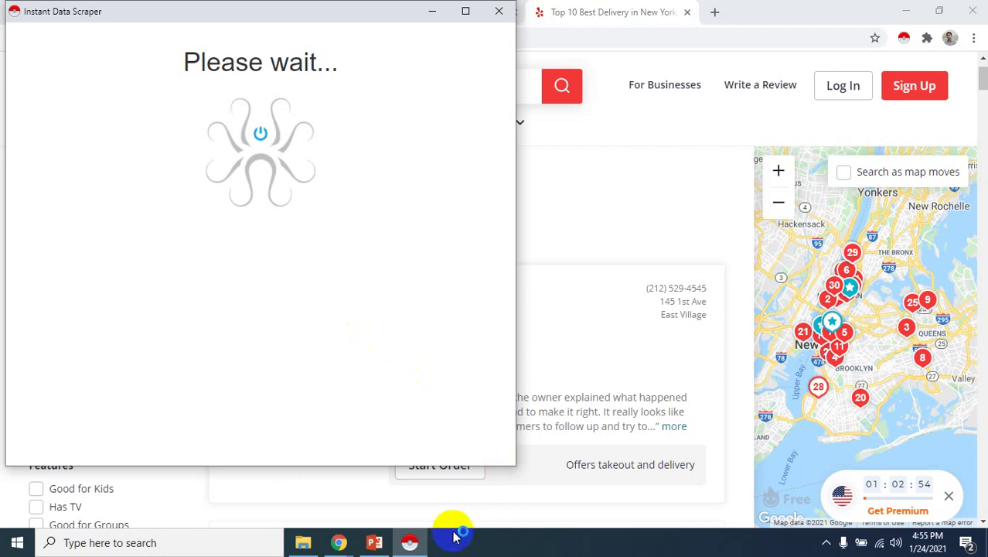
pyautogui.moveTo(356, 545)
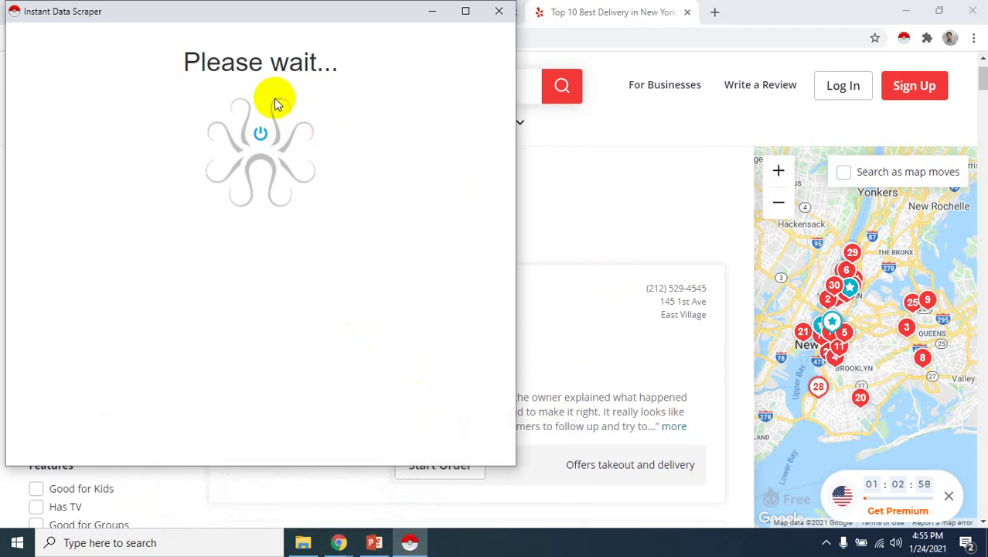
pyautogui.moveTo(283, 16); pyautogui.dragTo(312, 36)
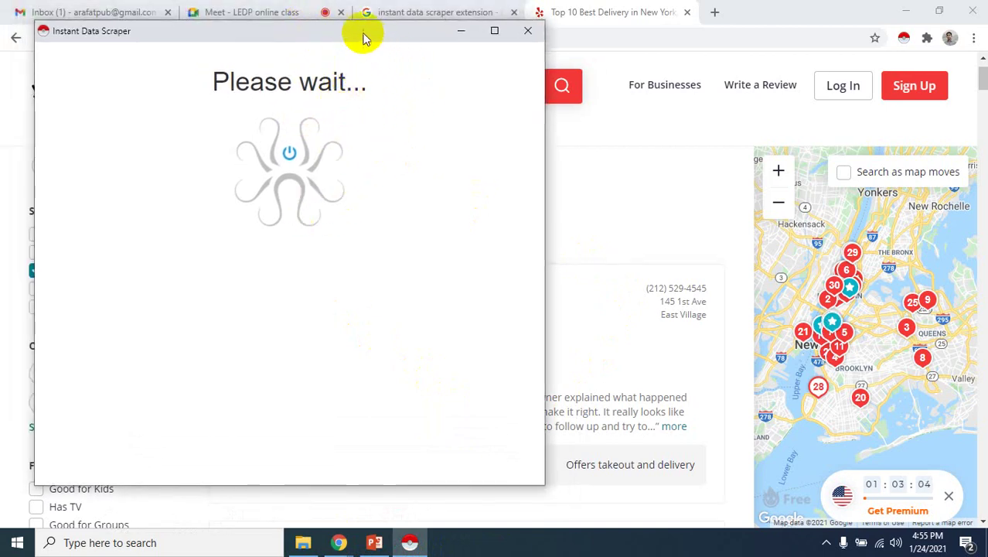
pyautogui.moveTo(366, 33); pyautogui.dragTo(675, 41)
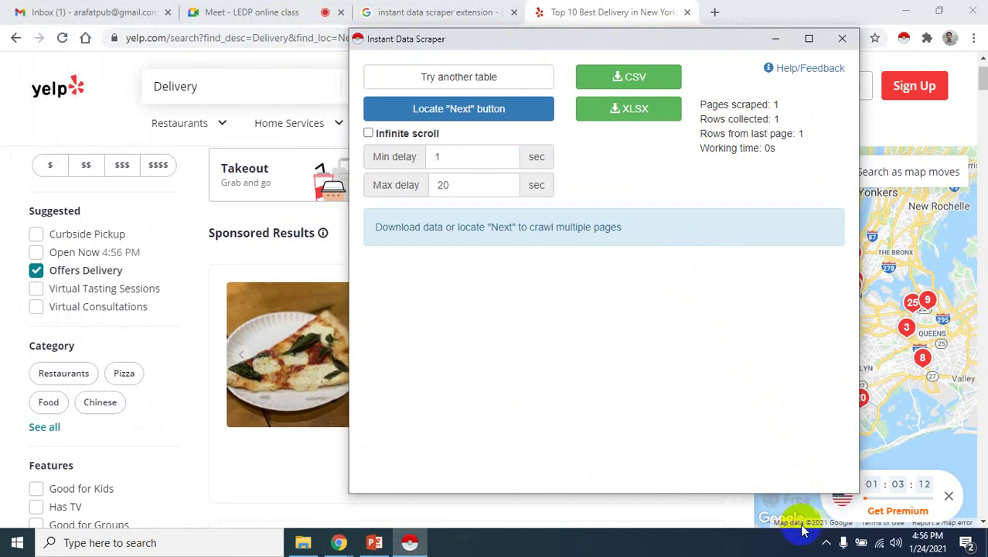
pyautogui.click(825, 541)
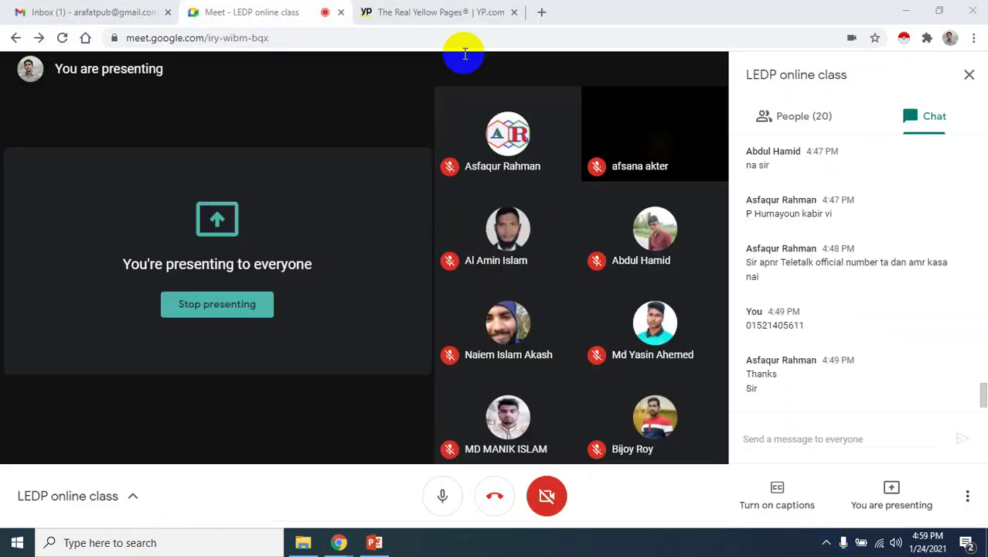
# - Switch to the Yellow Pages site and search for Plumbers in Los Angeles, CA
pyautogui.click(442, 11)
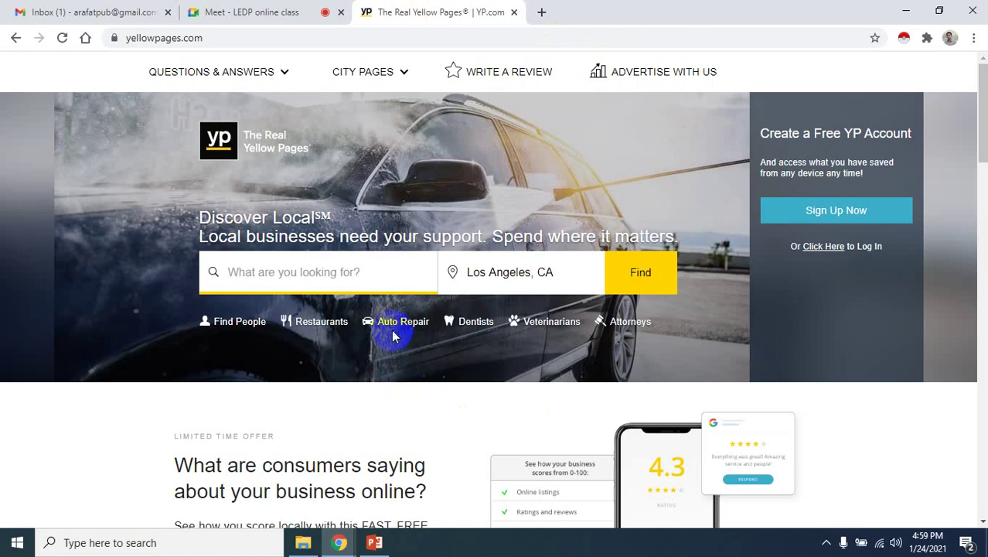
pyautogui.click(340, 271)
pyautogui.click(302, 331)
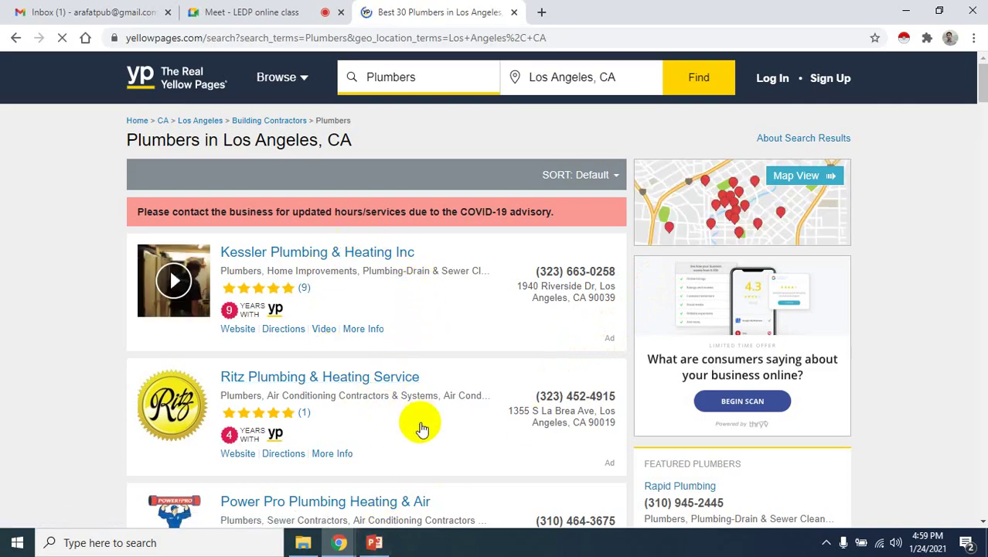
# - Run Instant Data Scraper on the Los Angeles plumber listings and maximize its window
pyautogui.scroll(-5, 419, 422)
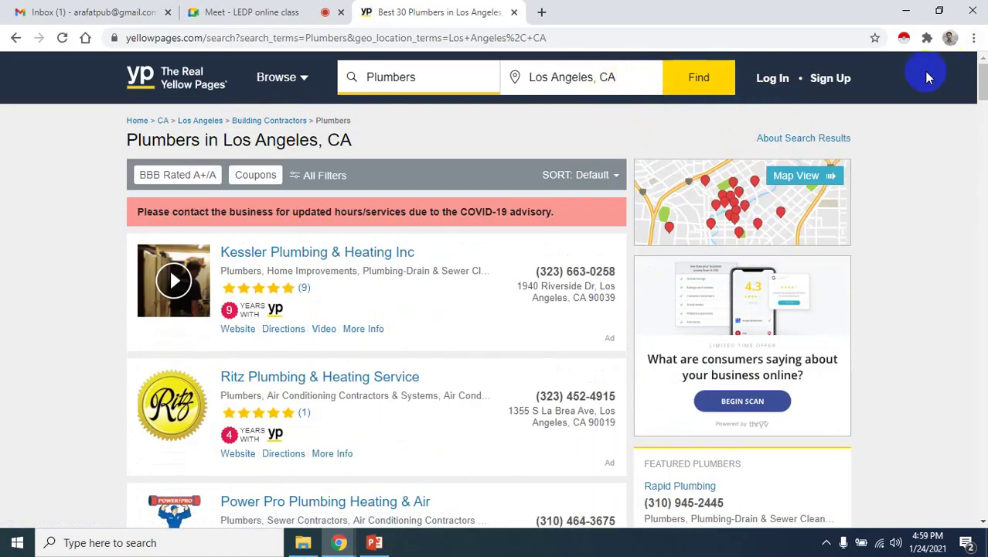
pyautogui.click(903, 40)
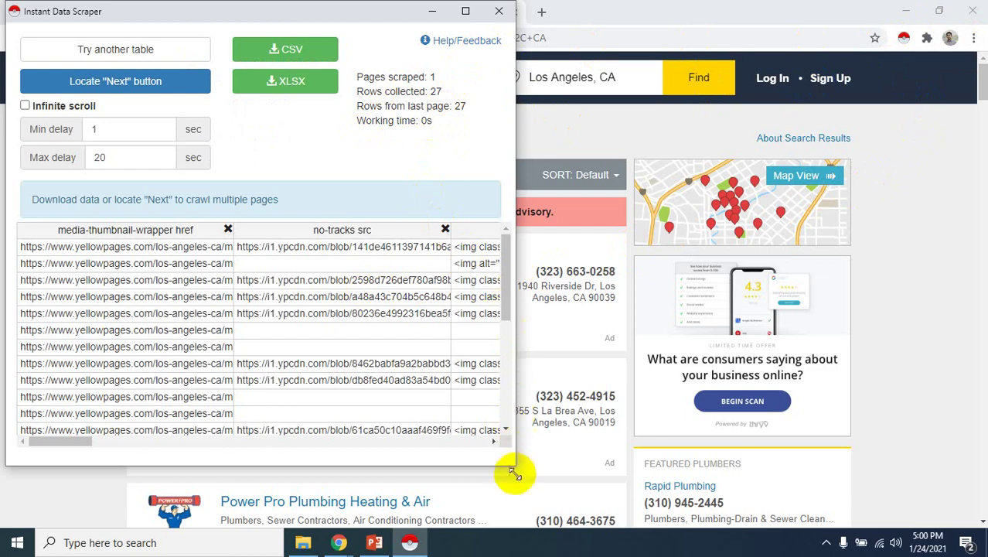
pyautogui.click(466, 11)
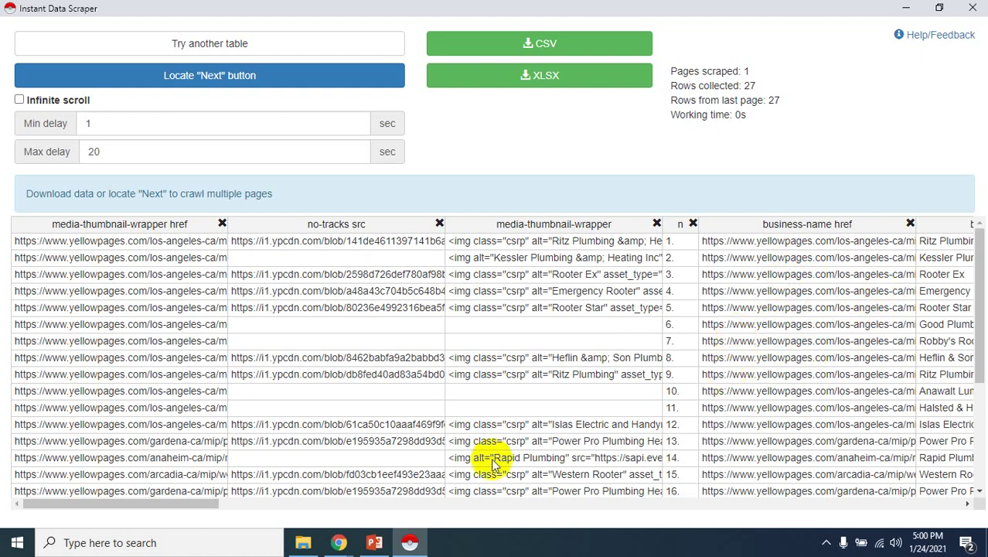
# - Return to the class meeting in the browser, mute the microphone and turn it back on
pyautogui.click(334, 539)
pyautogui.moveTo(195, 483)
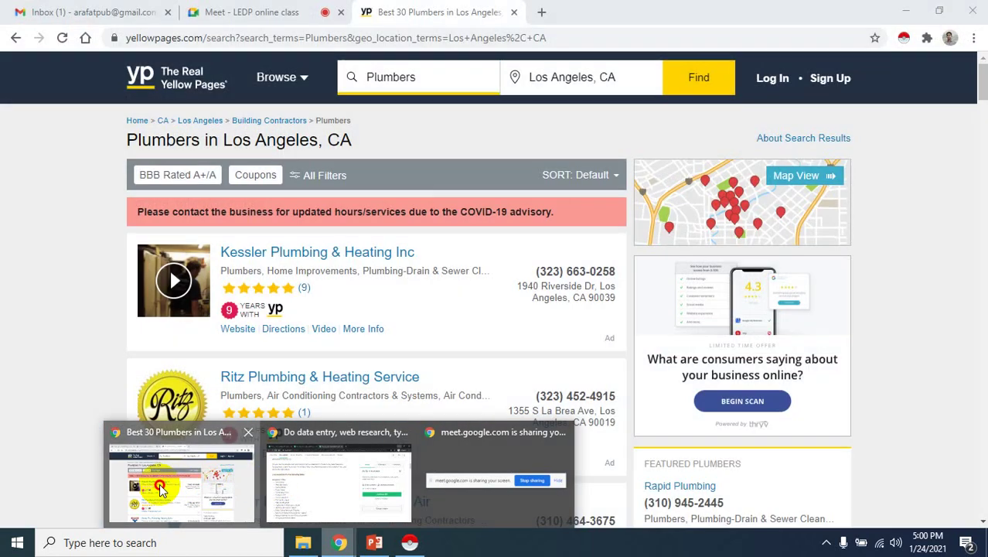
pyautogui.click(193, 485)
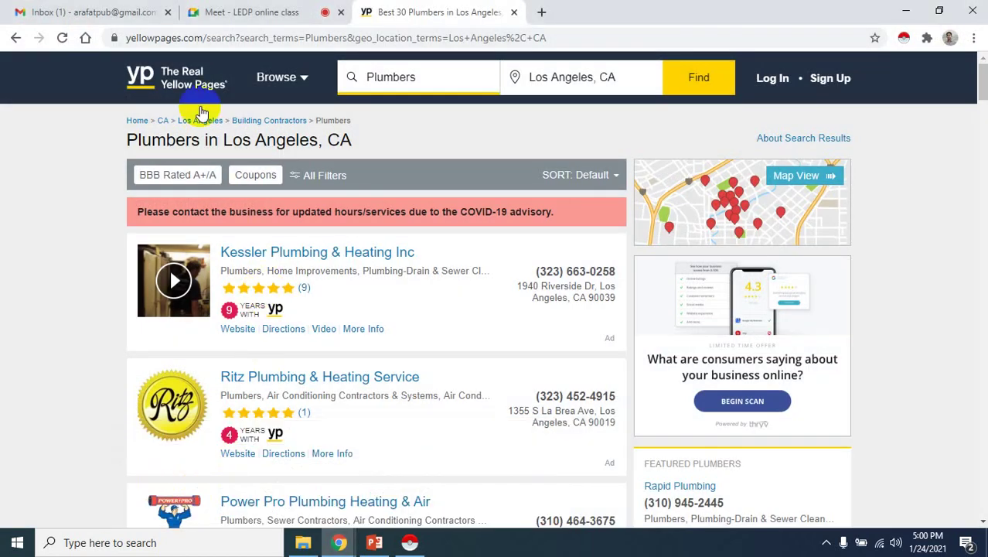
pyautogui.click(325, 9)
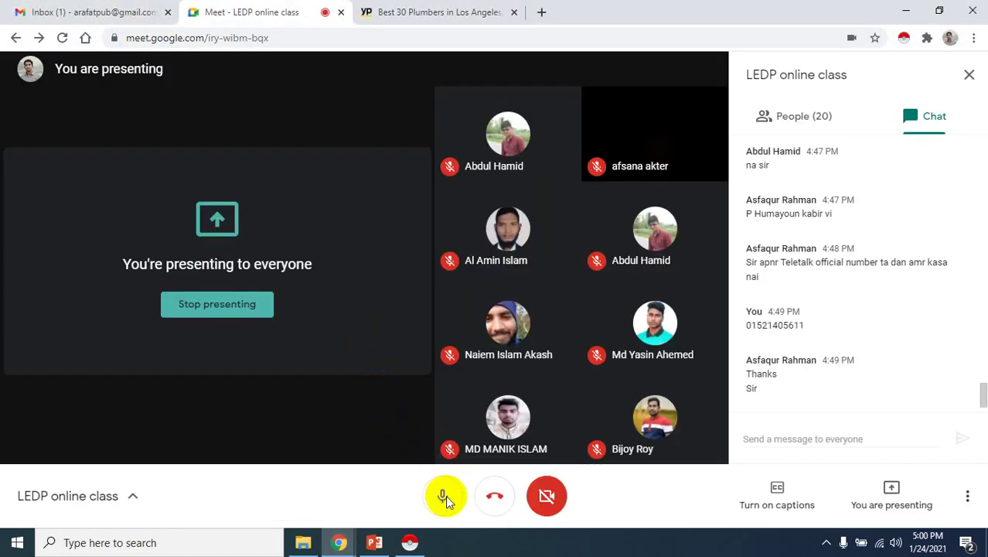
pyautogui.click(443, 495)
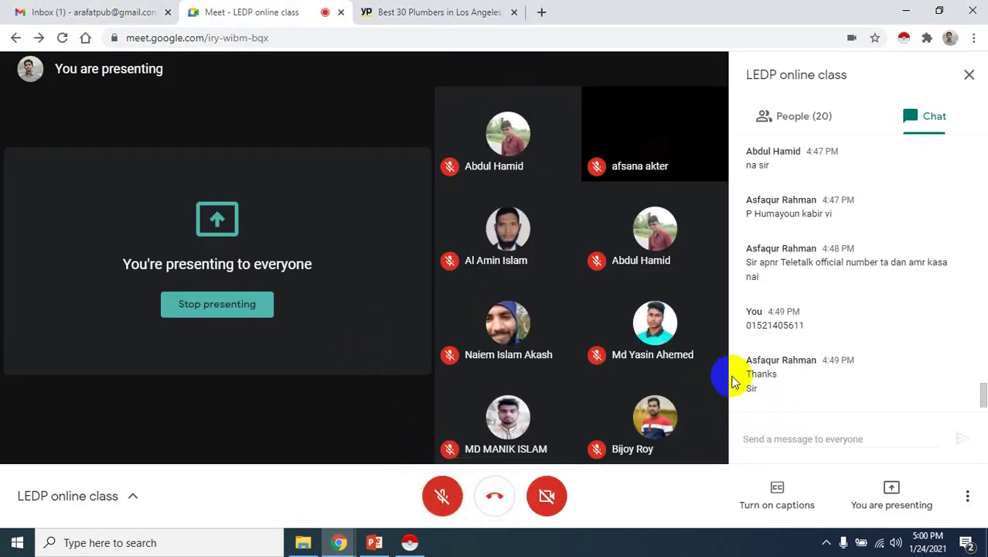
pyautogui.click(827, 544)
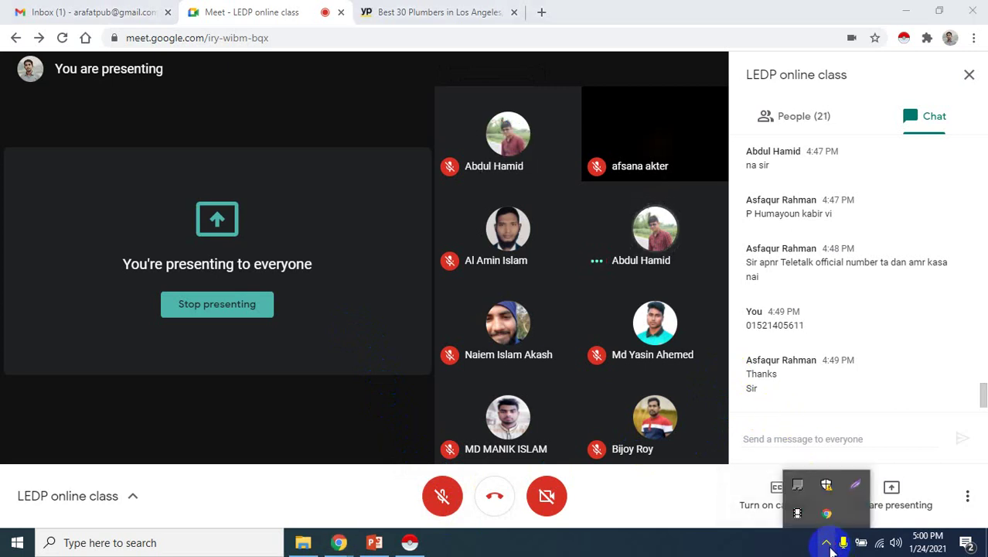
pyautogui.click(442, 499)
pyautogui.click(442, 498)
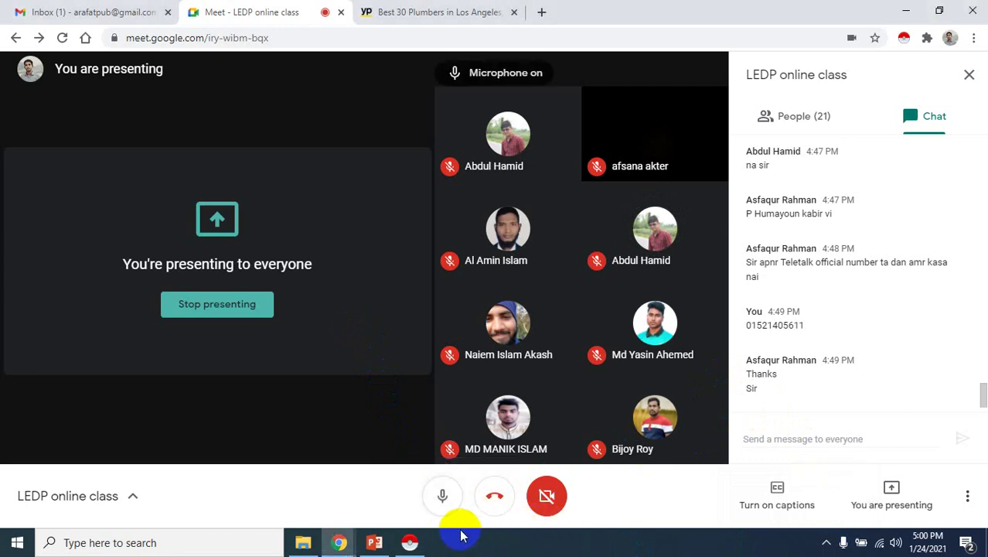
# - Restore the Instant Data Scraper window to its smaller size and place it beside the Yellow Pages plumber listings
pyautogui.click(415, 544)
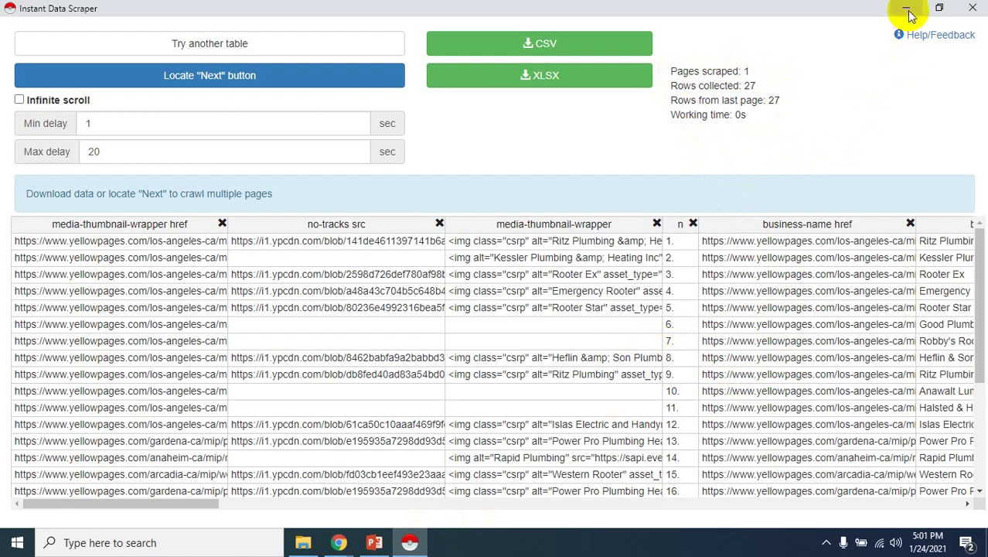
pyautogui.click(939, 7)
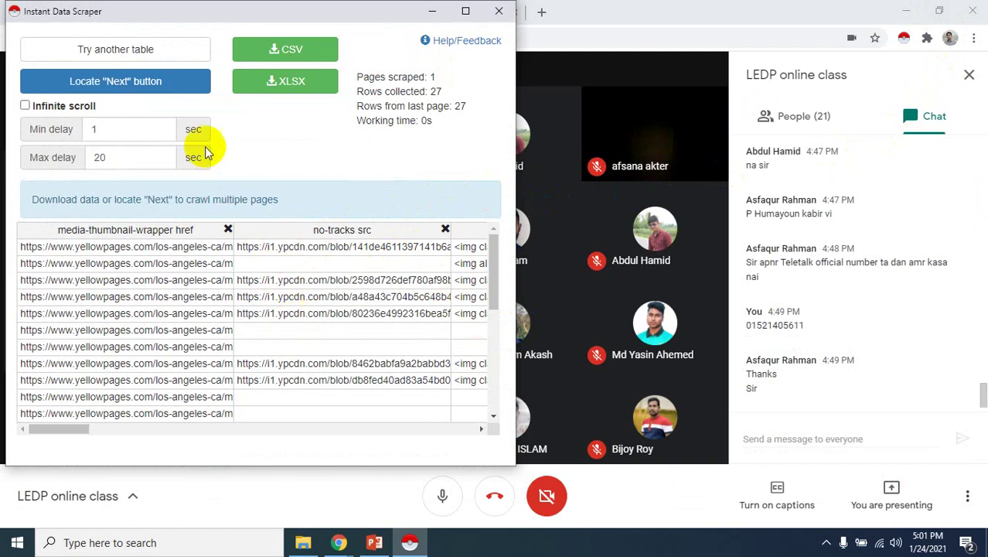
pyautogui.moveTo(231, 20); pyautogui.dragTo(377, 89)
pyautogui.click(404, 17)
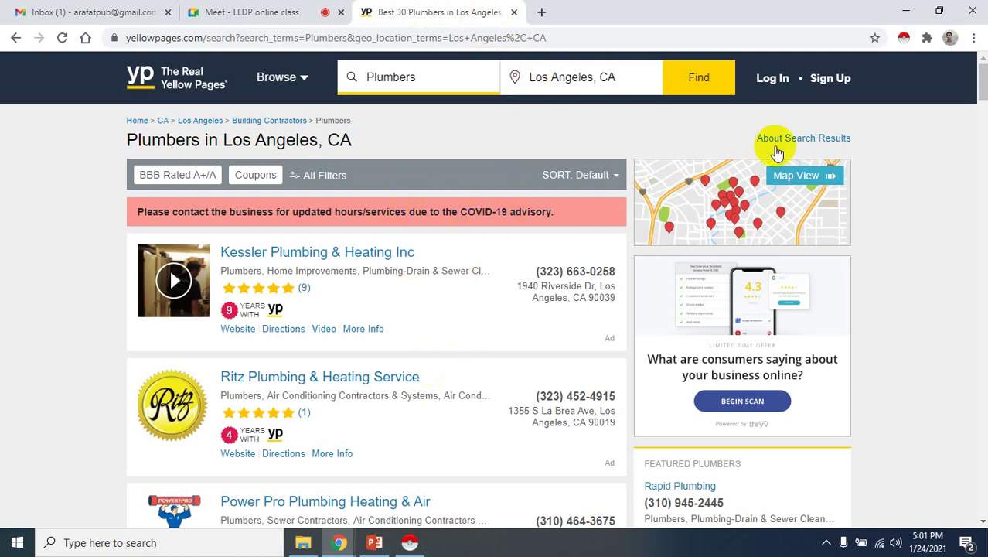
pyautogui.click(410, 542)
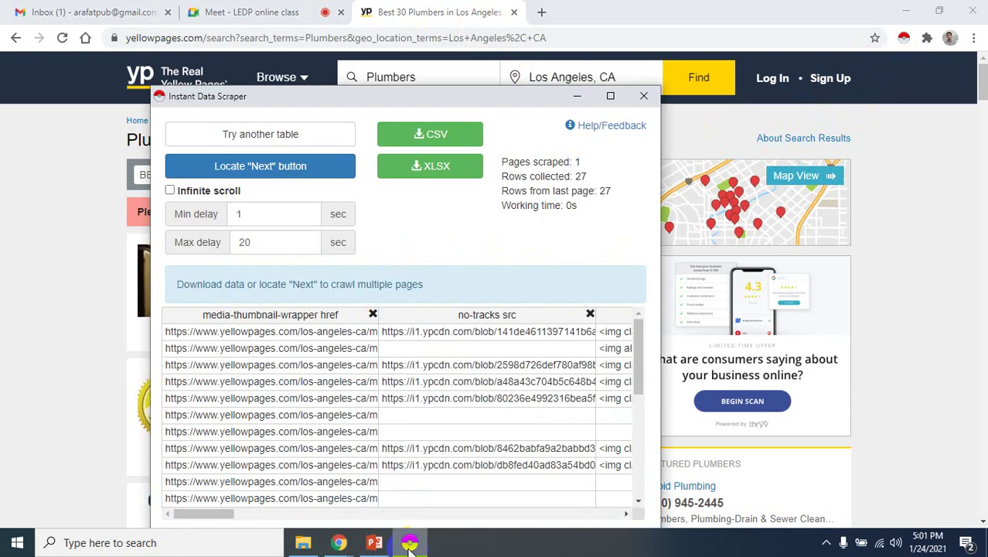
pyautogui.moveTo(468, 102); pyautogui.dragTo(767, 93)
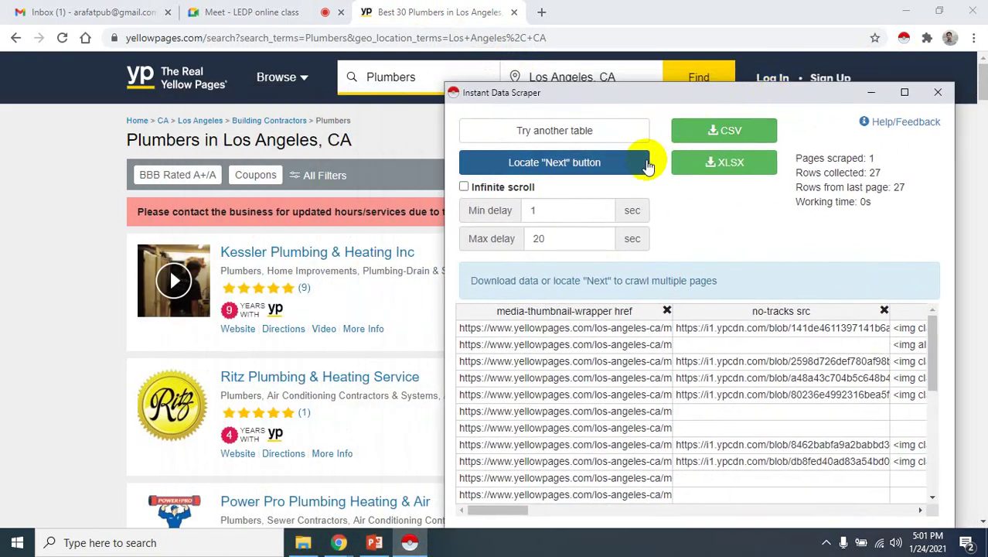
# - Start locating the Next button beneath the plumber listings for crawling multiple pages
pyautogui.click(570, 175)
pyautogui.scroll(-12, 302, 309)
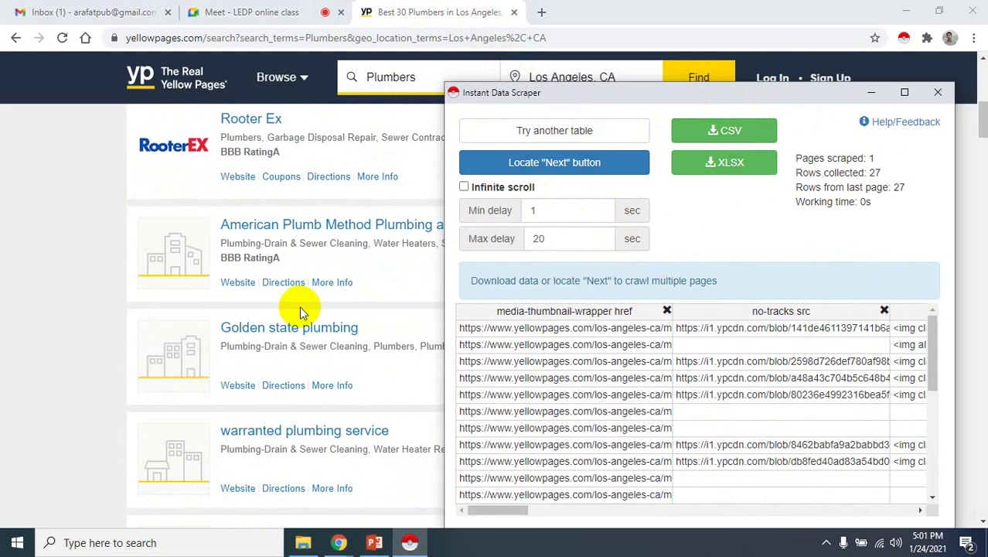
# - Compare the plumber listings outlined for scraping with the unmarked ad listings above them on the results page
pyautogui.scroll(-15, 307, 312)
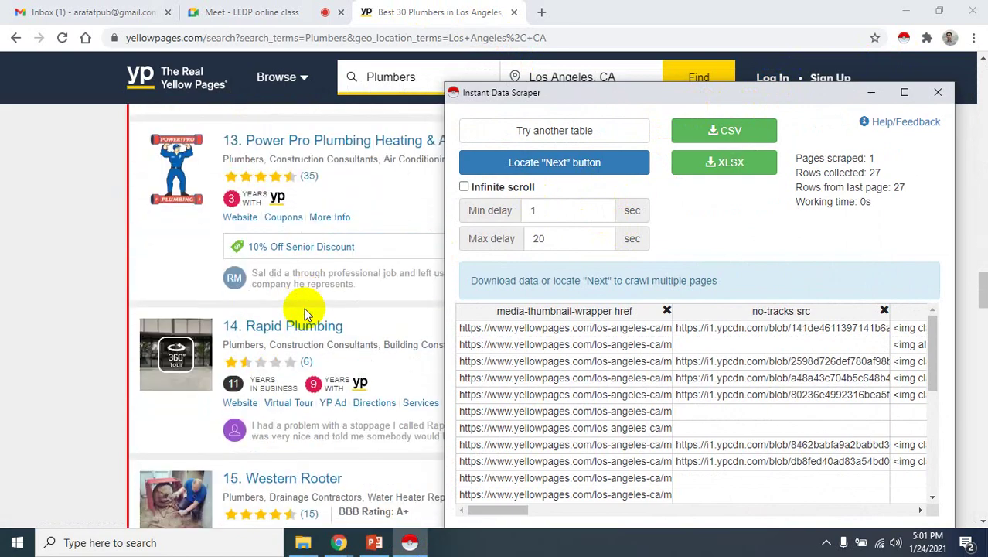
pyautogui.scroll(-10, 306, 312)
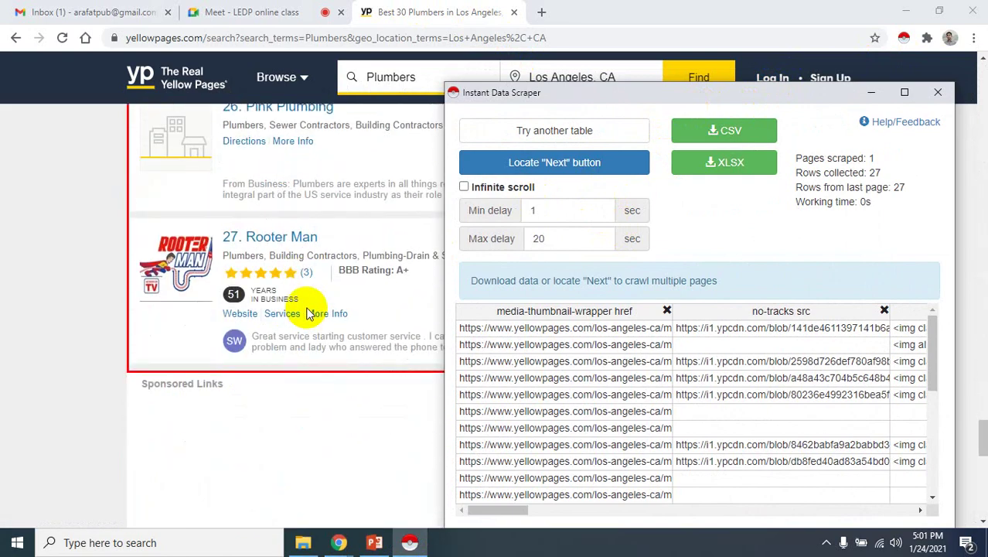
pyautogui.scroll(20, 307, 311)
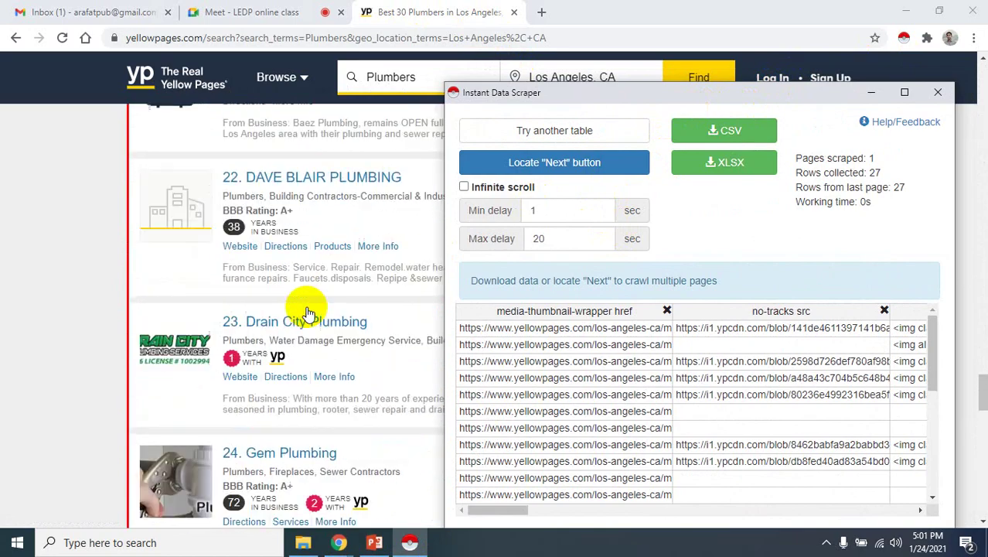
pyautogui.scroll(20, 307, 309)
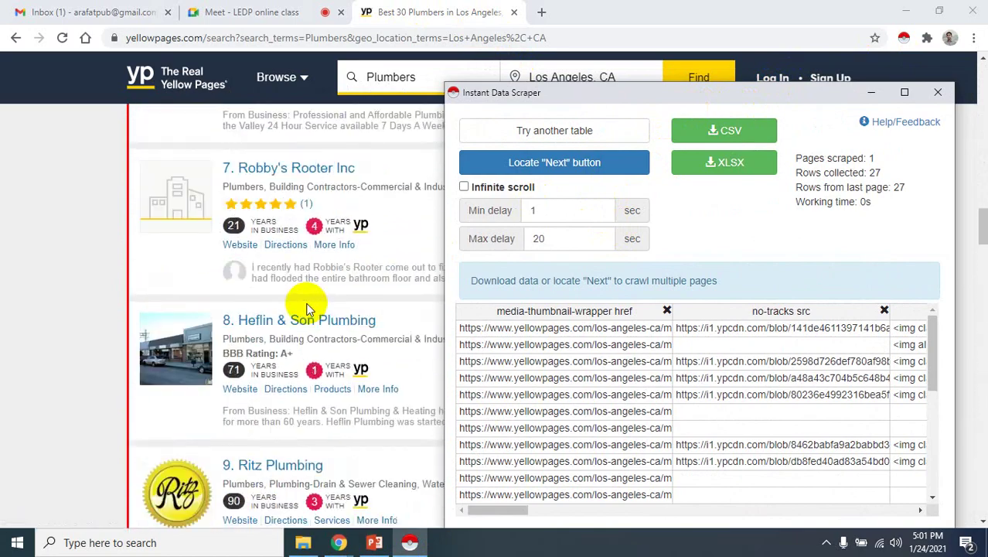
pyautogui.scroll(-2, 307, 309)
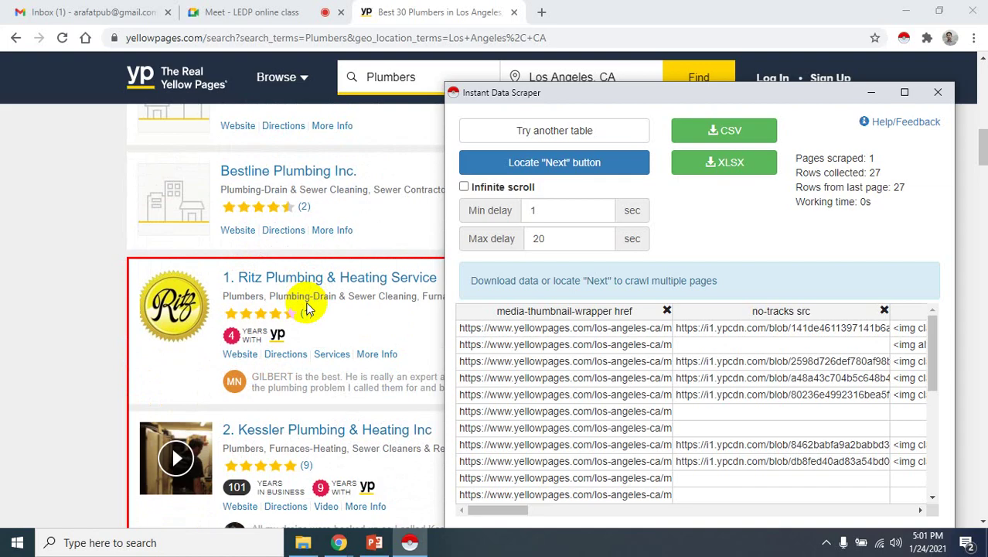
# - Minimize the scraper window and review the full Los Angeles plumber results down to the page-number links
pyautogui.click(877, 94)
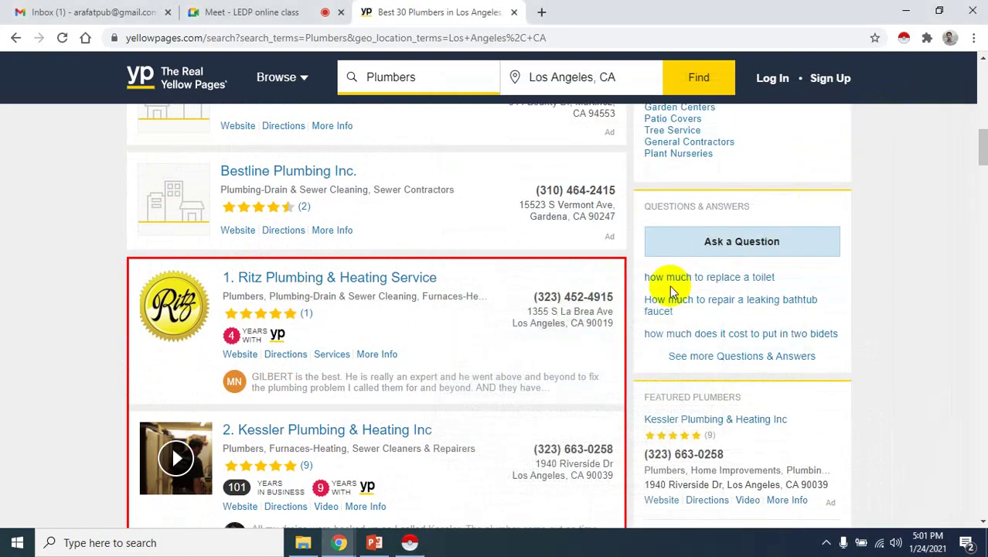
pyautogui.scroll(-2, 641, 302)
pyautogui.scroll(2, 379, 276)
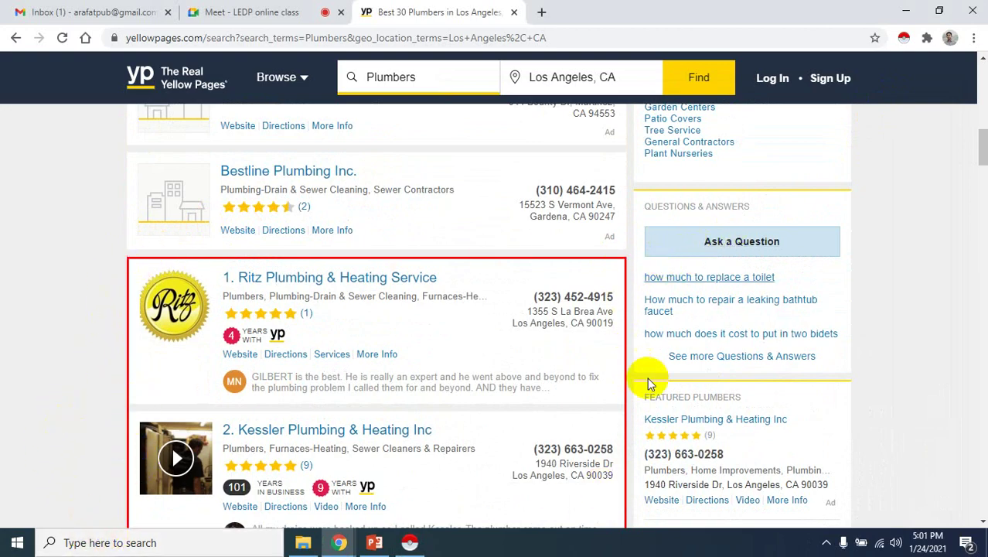
pyautogui.scroll(-10, 642, 376)
pyautogui.scroll(-13, 642, 377)
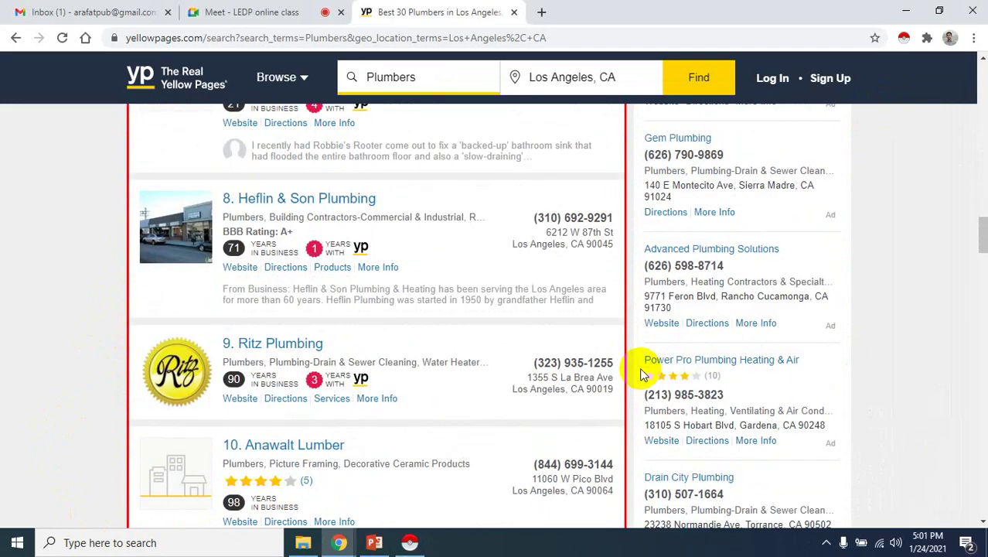
pyautogui.scroll(-11, 641, 370)
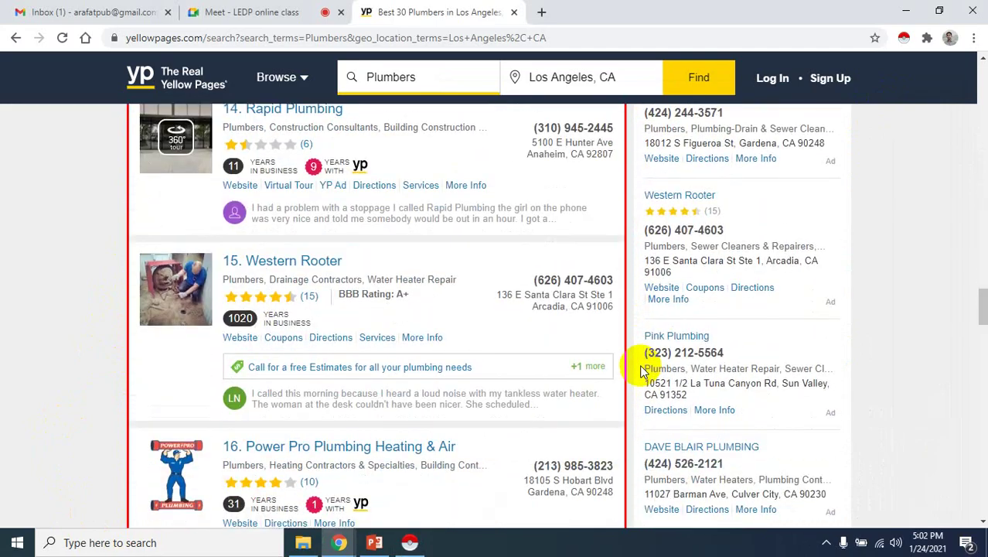
pyautogui.scroll(-14, 636, 360)
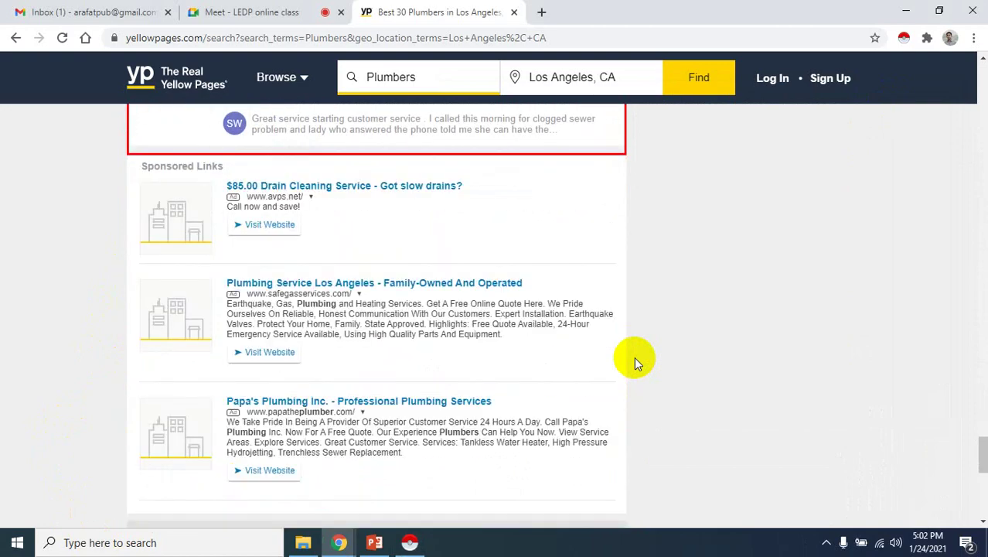
pyautogui.scroll(2, 633, 356)
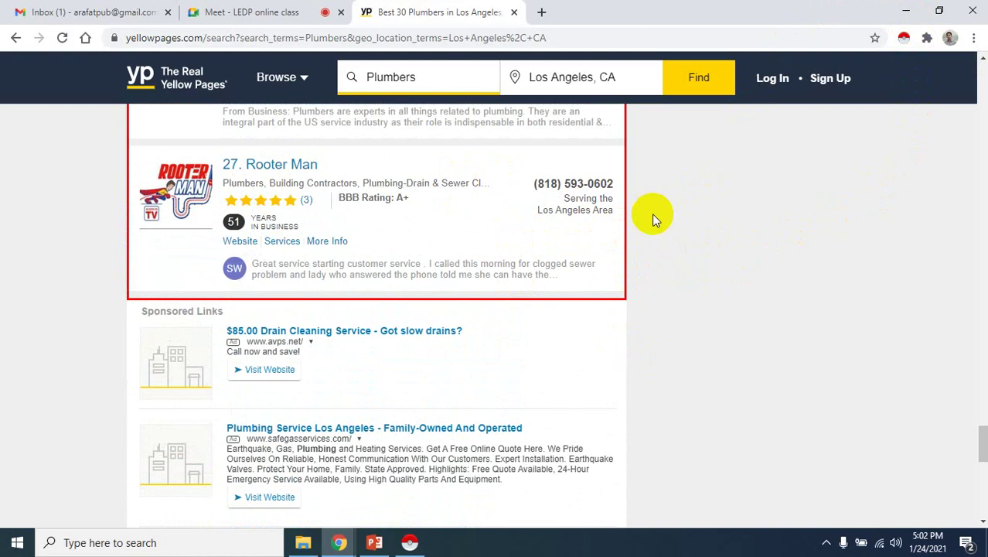
pyautogui.scroll(-4, 653, 214)
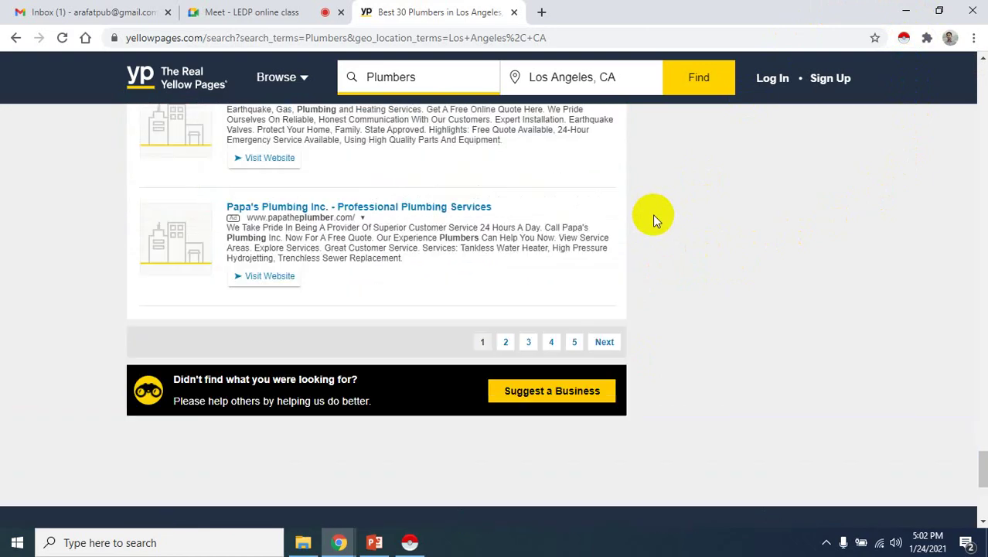
pyautogui.scroll(4, 169, 315)
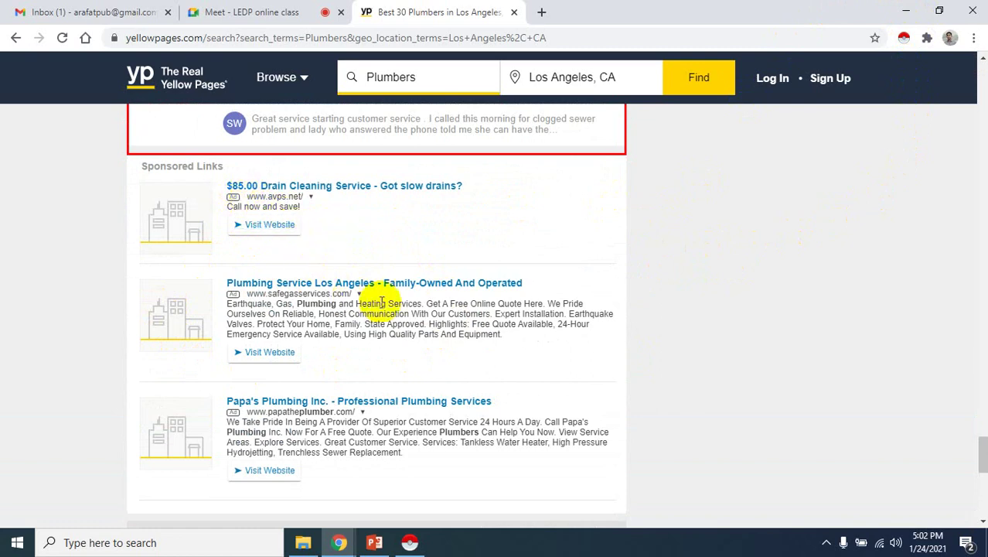
pyautogui.scroll(-2, 613, 315)
pyautogui.scroll(-2, 631, 307)
pyautogui.scroll(1, 666, 297)
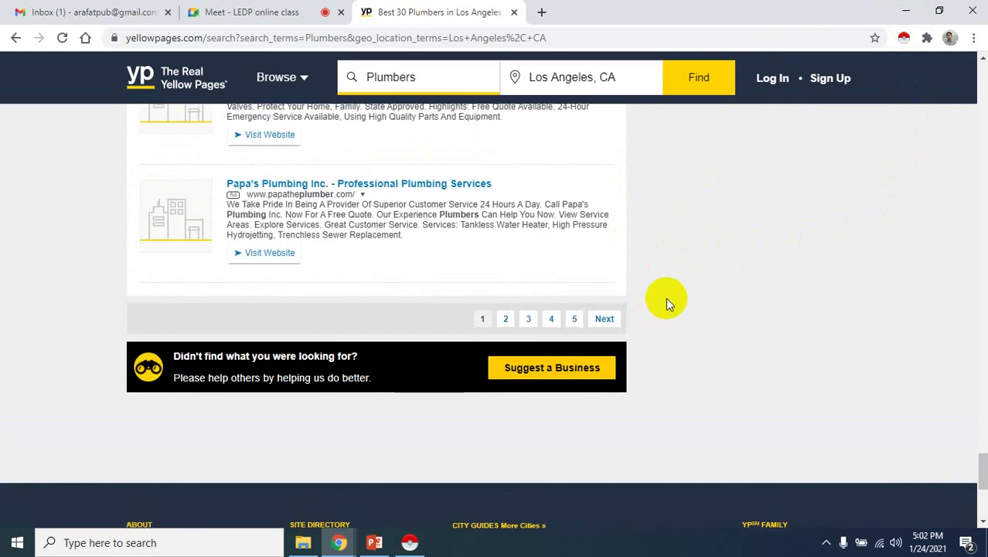
# - Restore Instant Data Scraper clear of the pagination links and start locating the results page's "Next" button
pyautogui.click(408, 543)
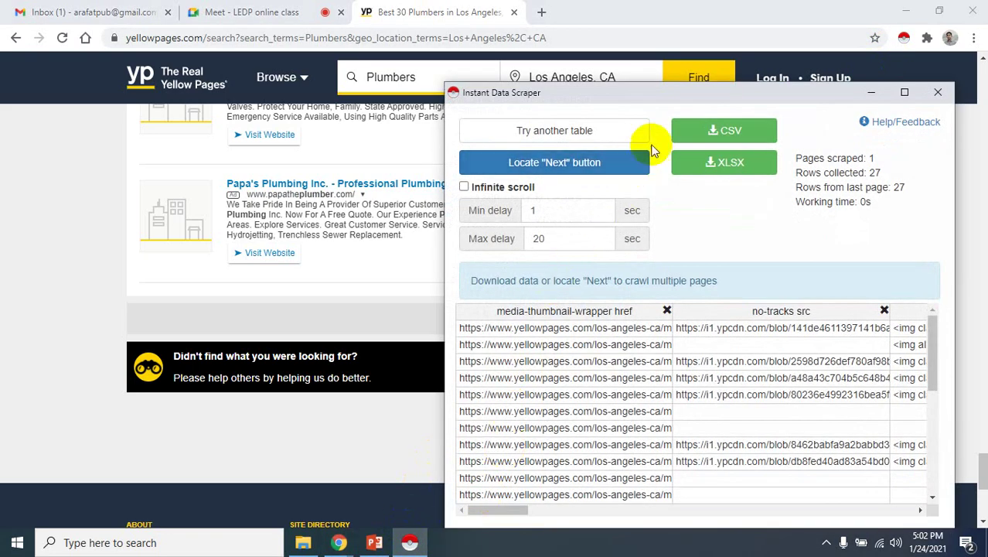
pyautogui.moveTo(688, 90); pyautogui.dragTo(821, 98)
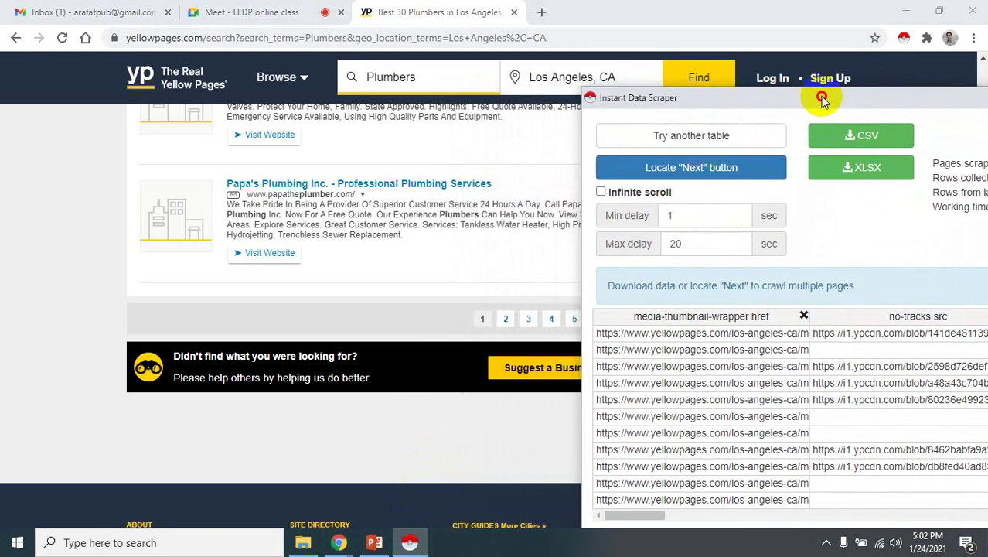
pyautogui.click(713, 170)
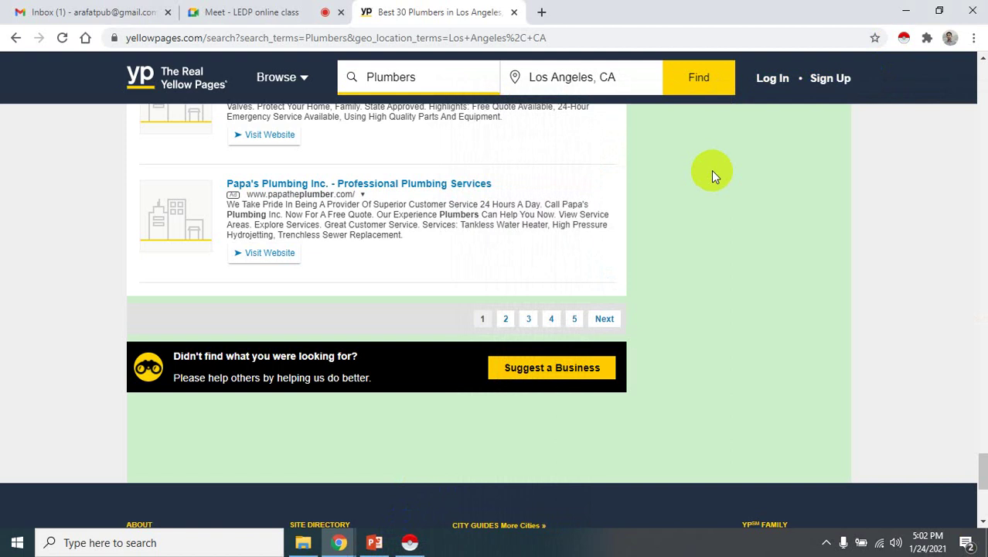
pyautogui.moveTo(410, 543)
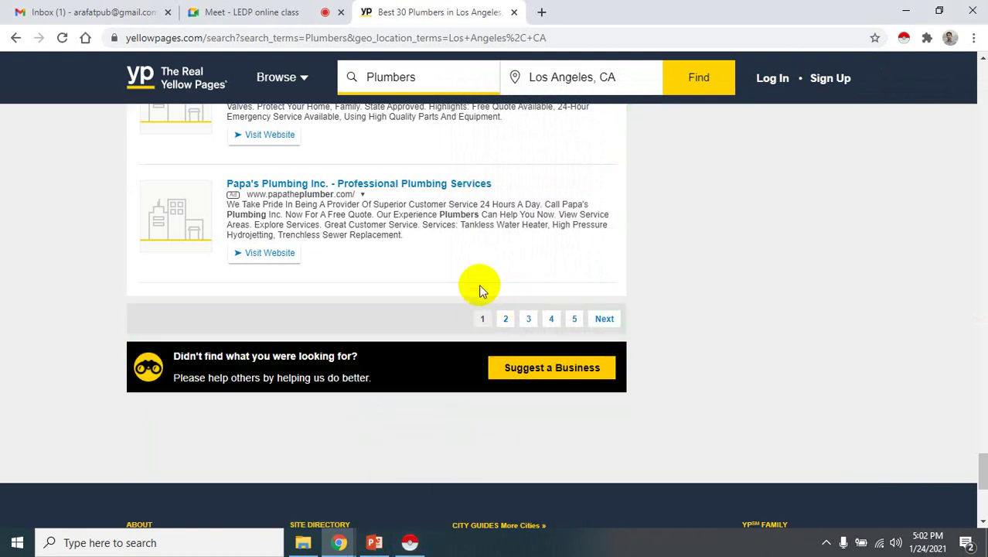
# - Reopen the scraper window and examine the rows collected from the first results page
pyautogui.click(403, 548)
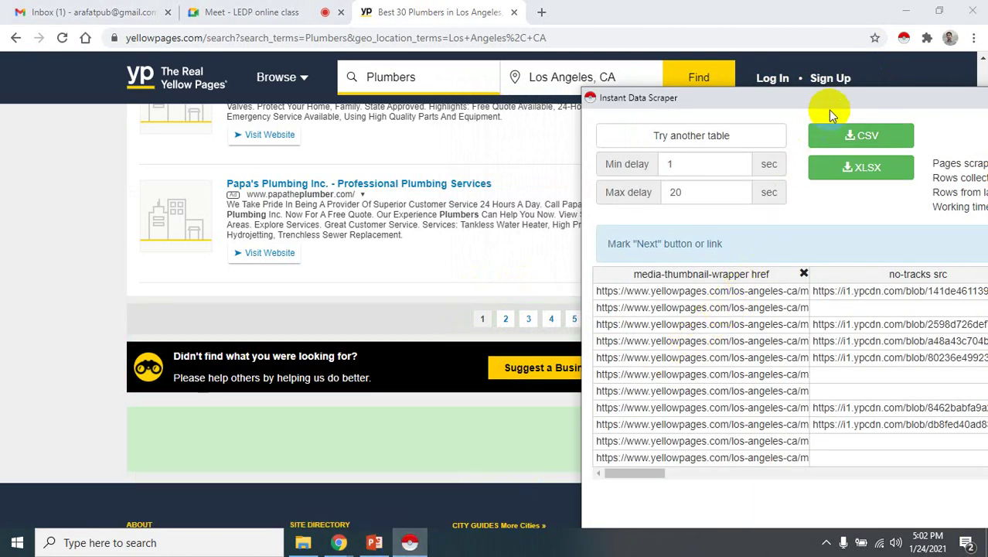
pyautogui.moveTo(835, 98); pyautogui.dragTo(508, 67)
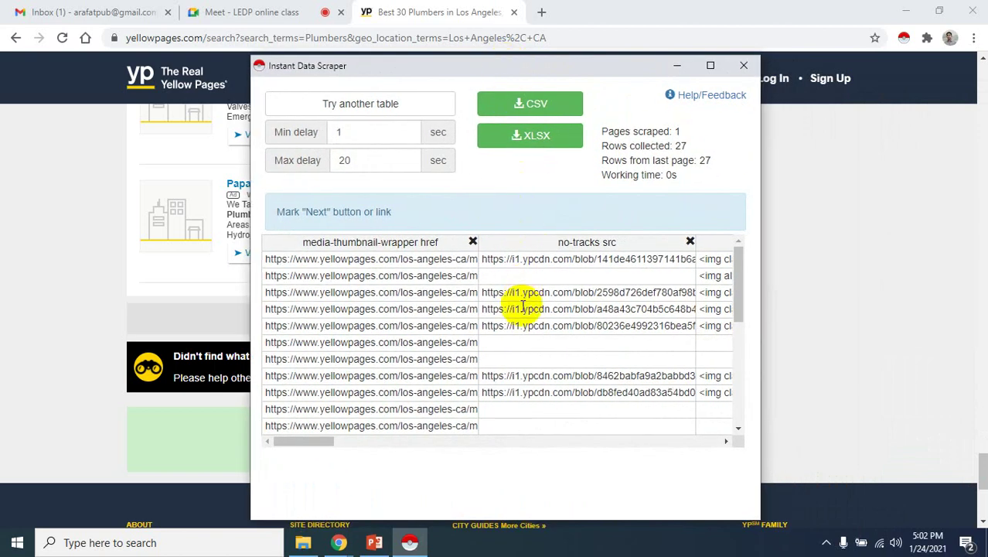
pyautogui.scroll(-5, 552, 340)
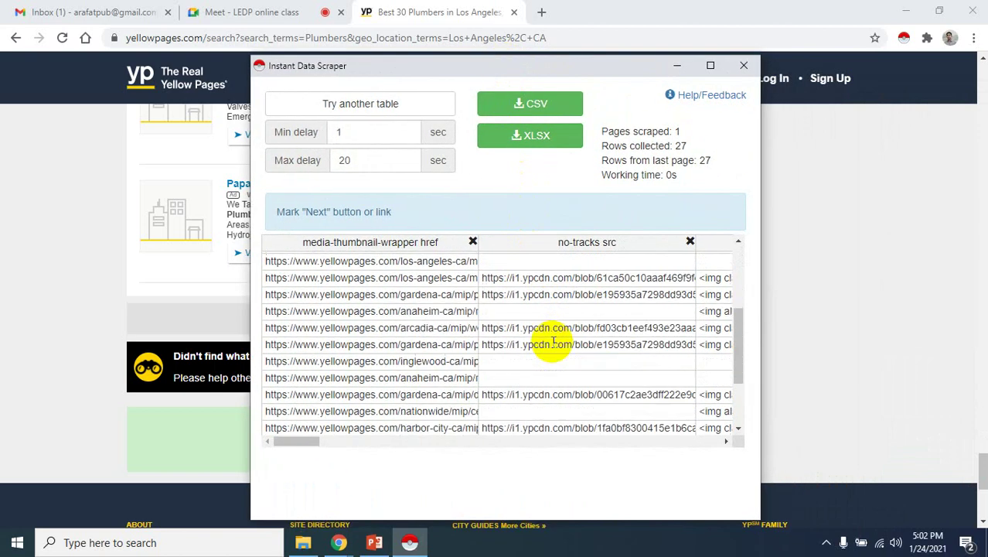
pyautogui.scroll(5, 551, 347)
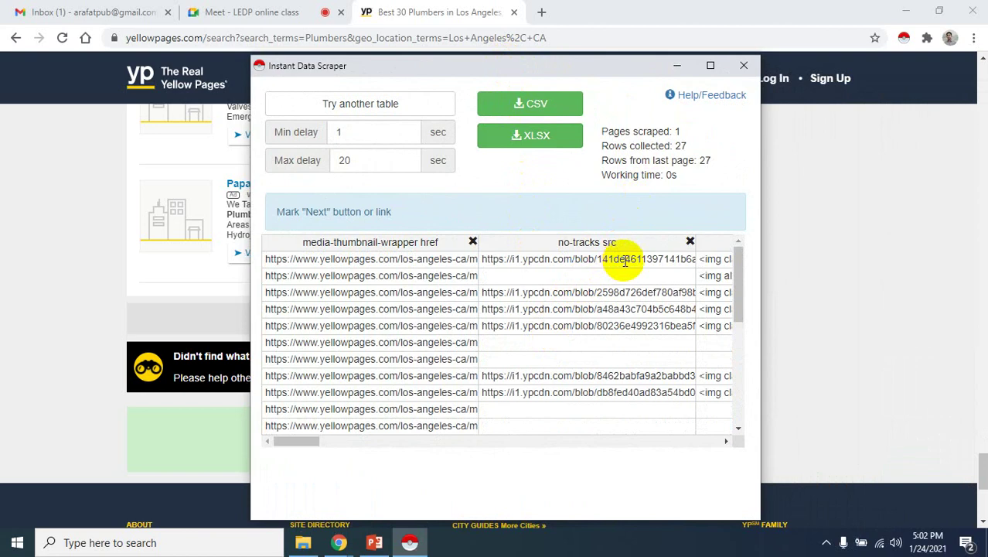
pyautogui.moveTo(549, 66); pyautogui.dragTo(677, 66)
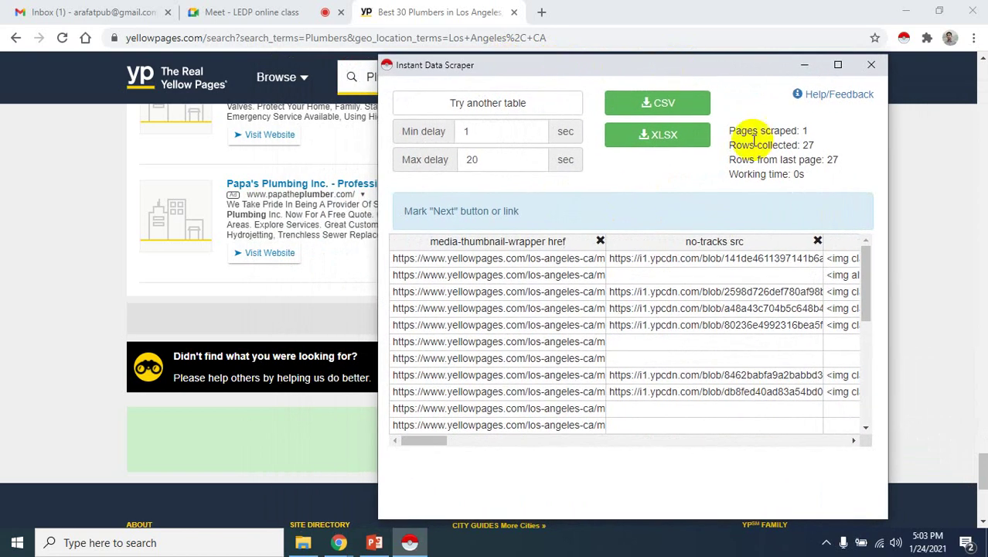
# - Download the scraped data as XLSX and open the file in Excel, accepting recovery of its content
pyautogui.click(655, 147)
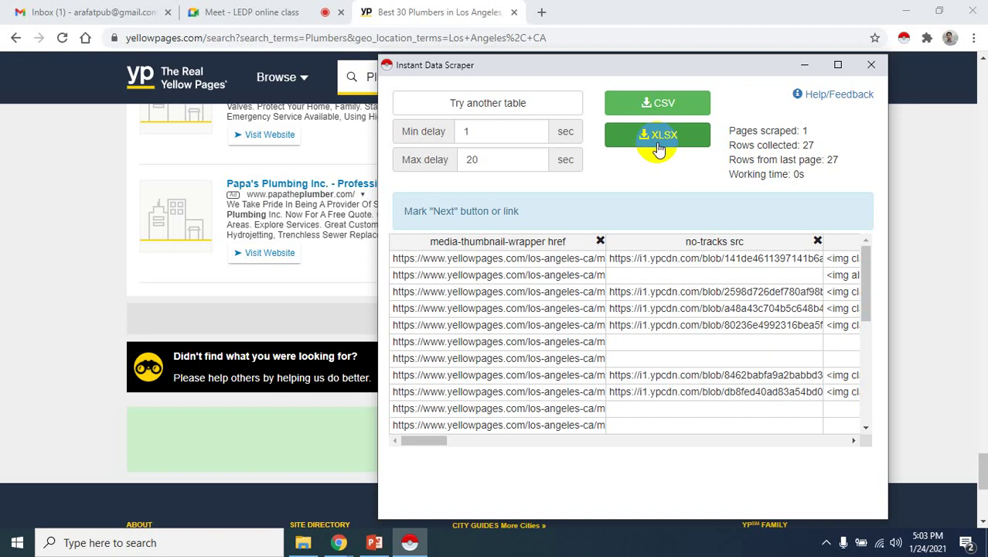
pyautogui.click(658, 147)
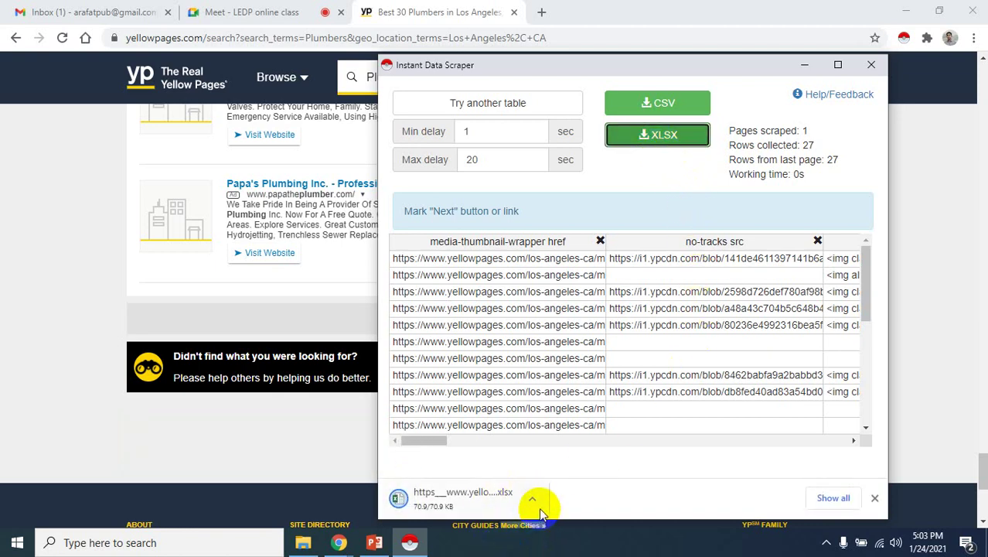
pyautogui.click(532, 498)
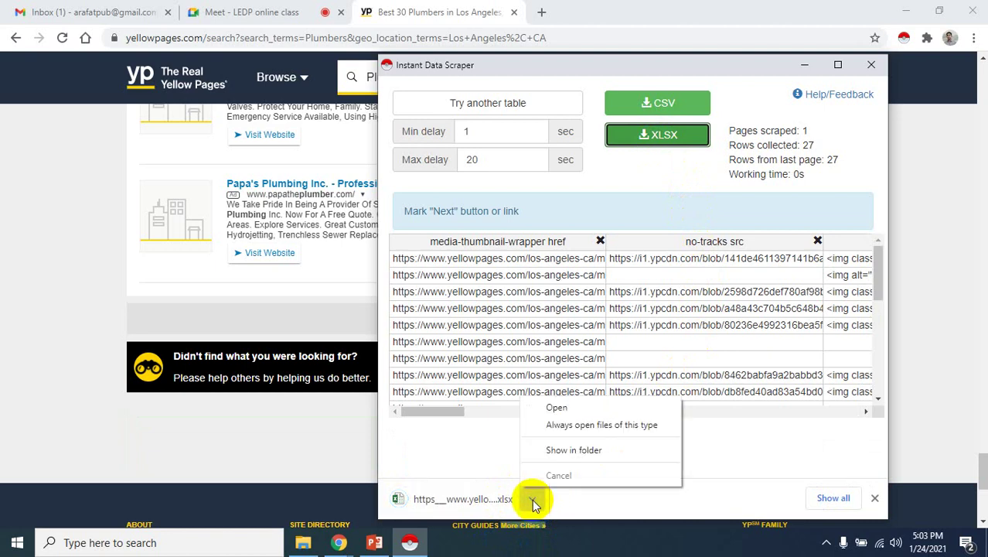
pyautogui.click(576, 409)
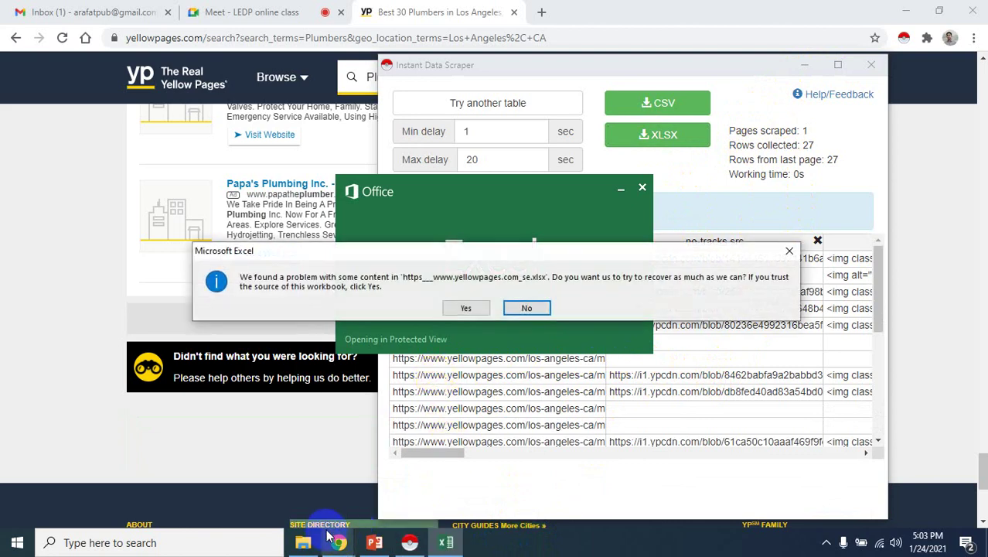
pyautogui.click(474, 308)
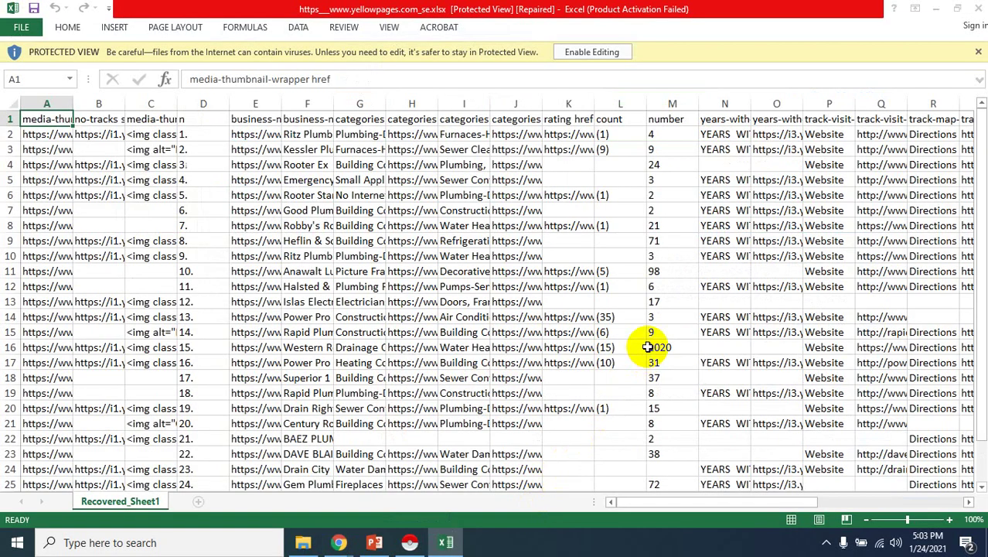
# - Look over the exported columns, then enable editing of the recovered workbook and dismiss the repairs report
pyautogui.click(640, 407)
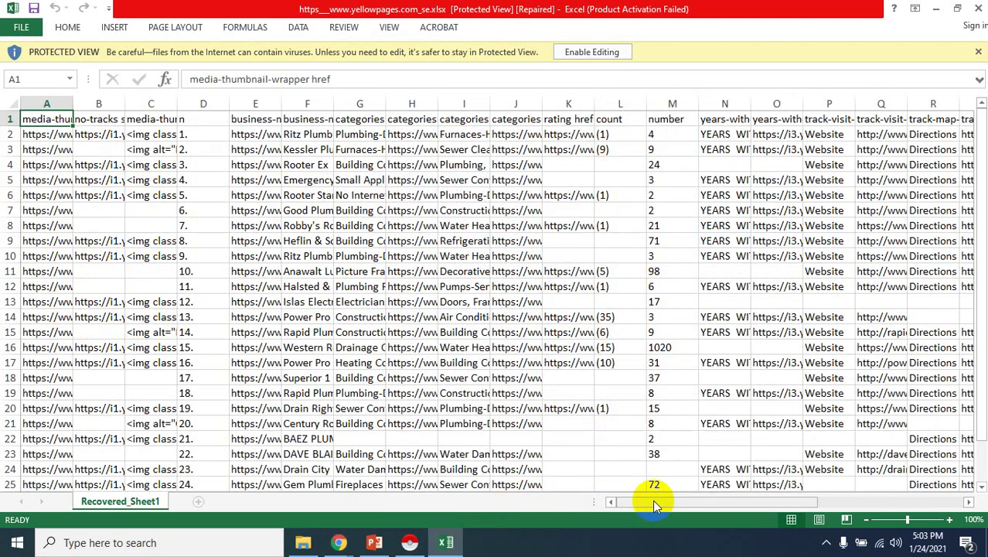
pyautogui.moveTo(658, 500); pyautogui.dragTo(700, 501)
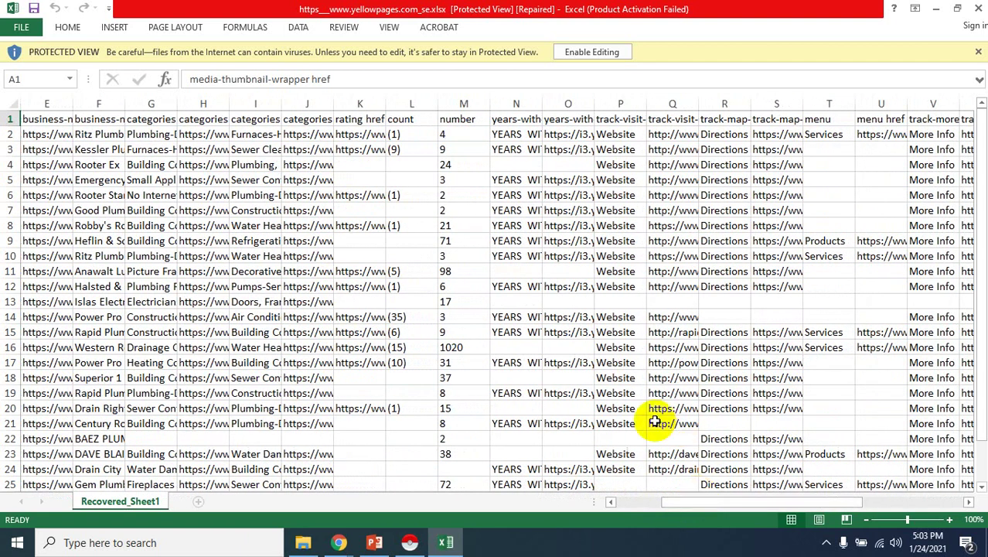
pyautogui.click(508, 137)
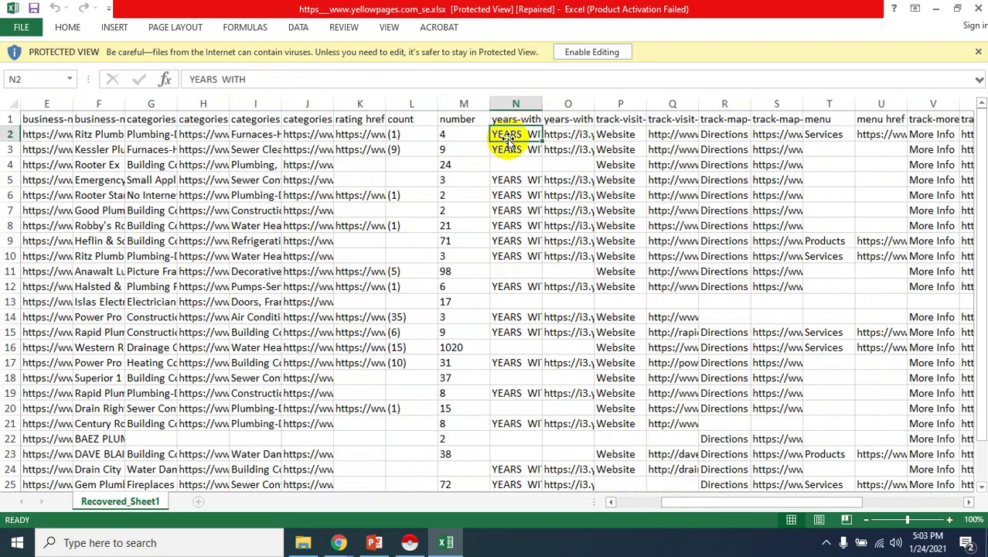
pyautogui.click(574, 53)
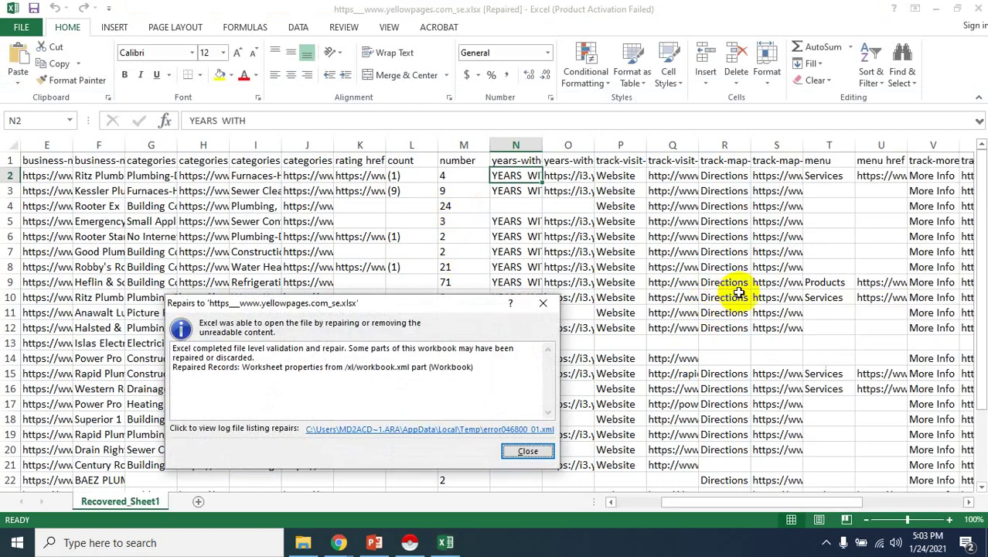
pyautogui.click(527, 452)
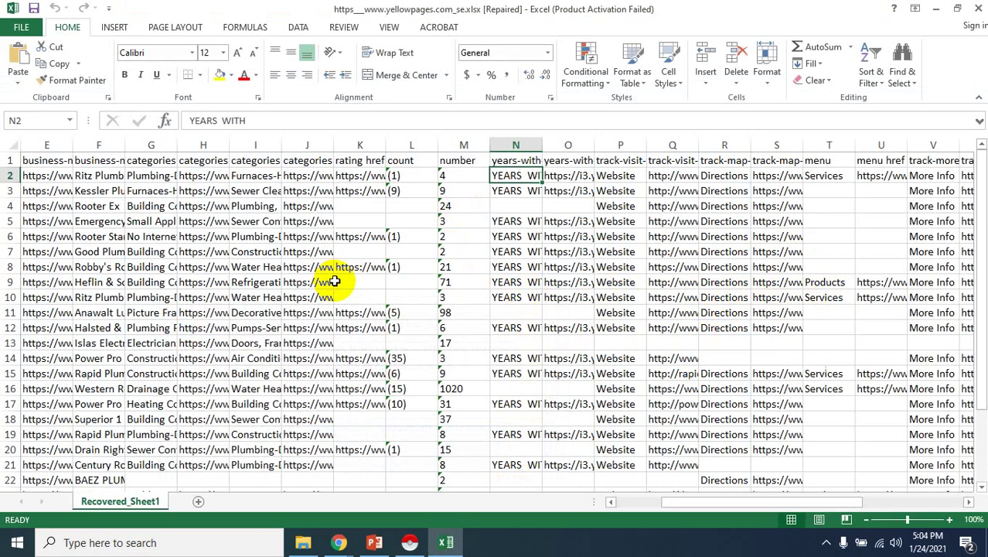
# - Bring Instant Data Scraper back over the workbook and examine the thumbnail, numbering and business-name link columns of its table
pyautogui.click(410, 543)
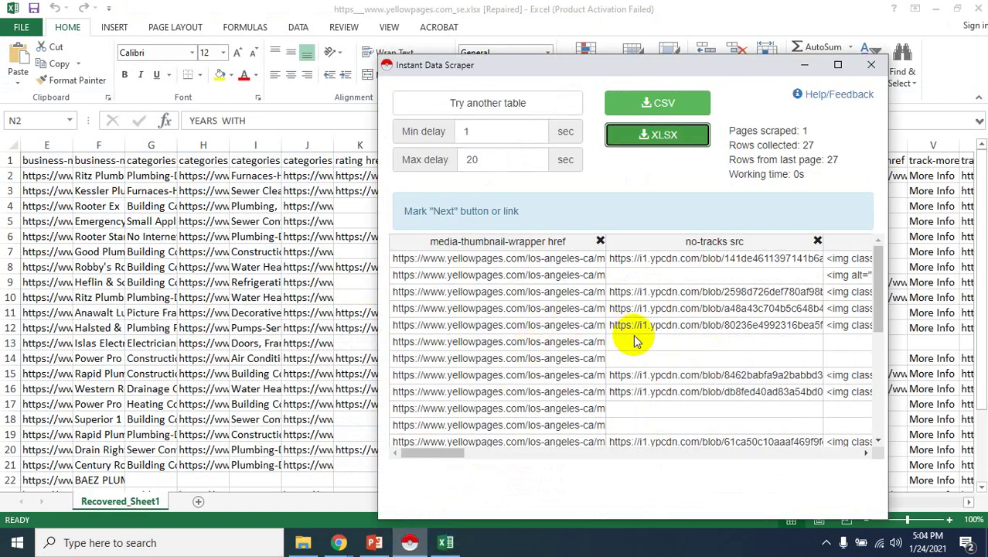
pyautogui.moveTo(446, 455); pyautogui.dragTo(413, 458)
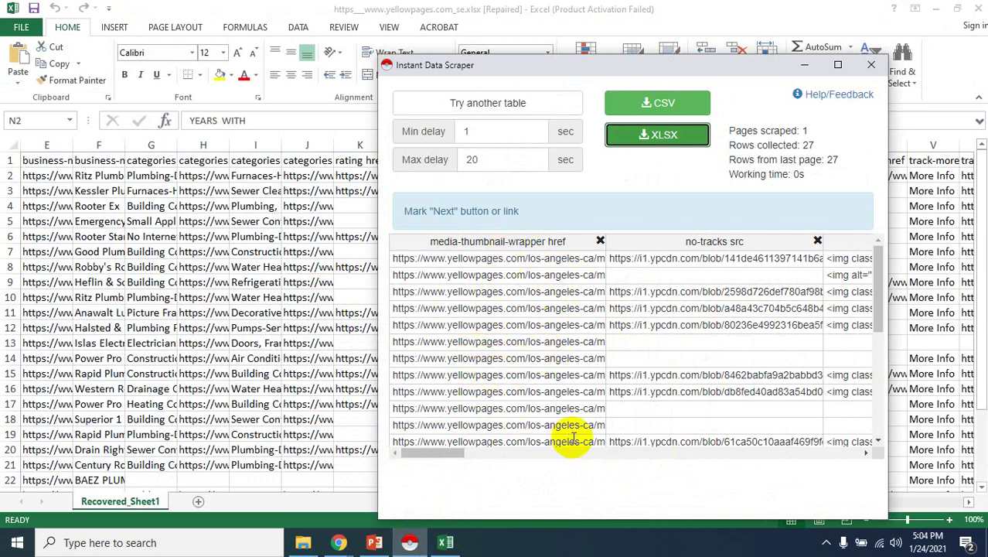
pyautogui.moveTo(414, 455); pyautogui.dragTo(473, 458)
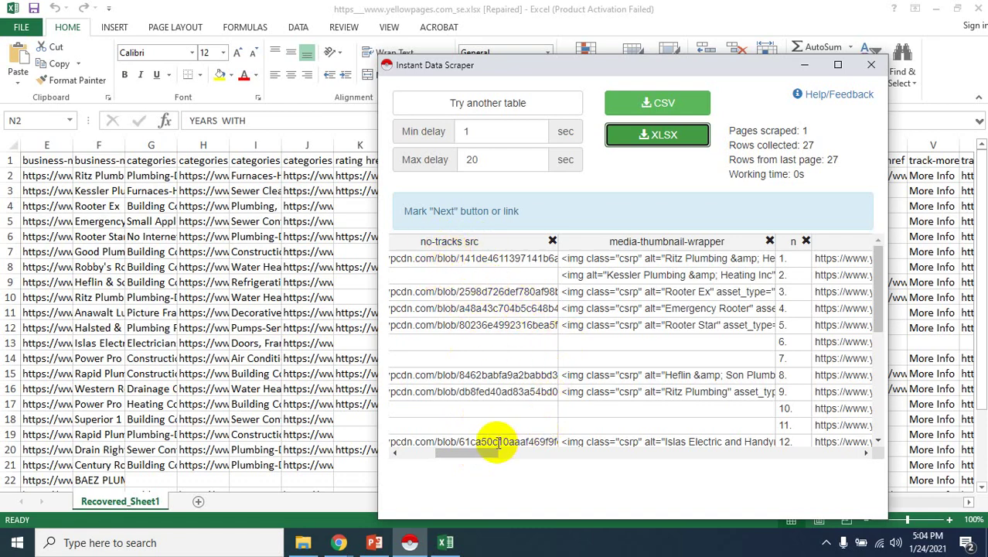
pyautogui.moveTo(476, 458); pyautogui.dragTo(499, 458)
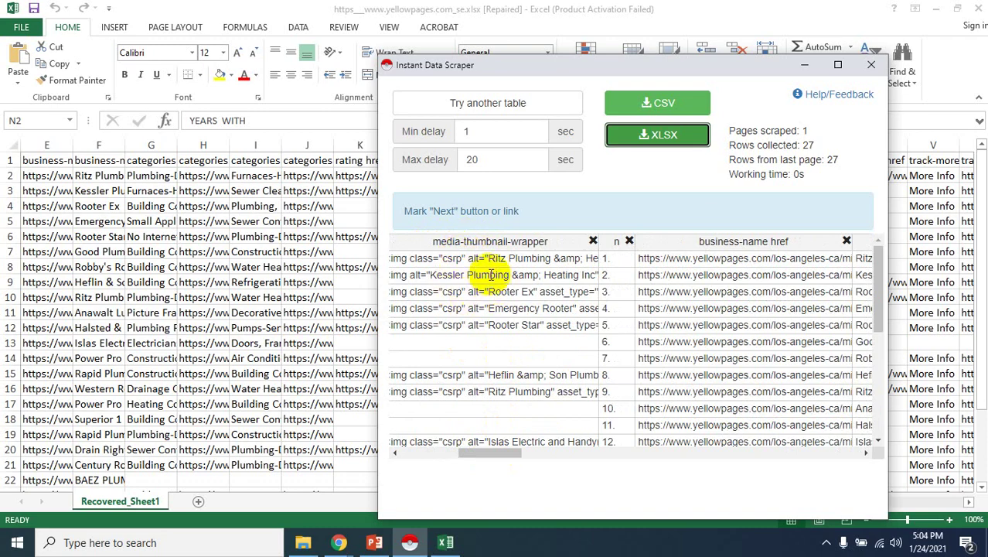
# - Switch to the Chrome window with the Yellow Pages plumber results and bring Instant Data Scraper up in front of the listings
pyautogui.click(339, 542)
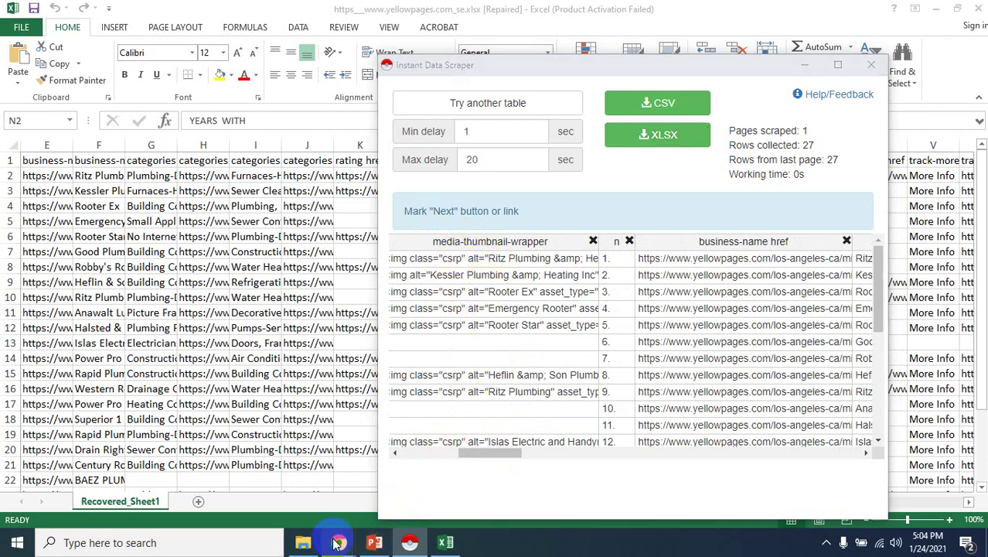
pyautogui.click(296, 465)
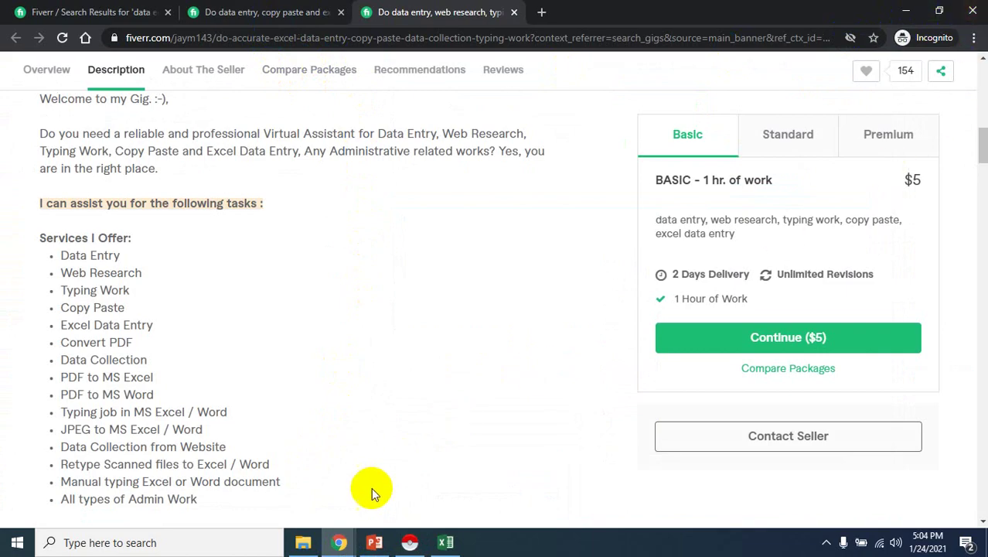
pyautogui.click(344, 546)
pyautogui.moveTo(340, 541)
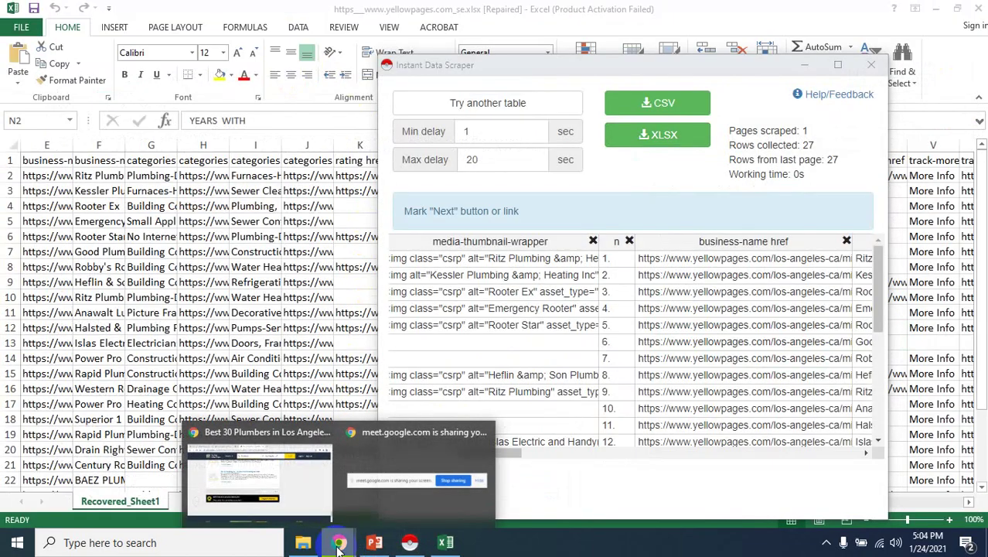
pyautogui.click(267, 486)
pyautogui.scroll(15, 392, 347)
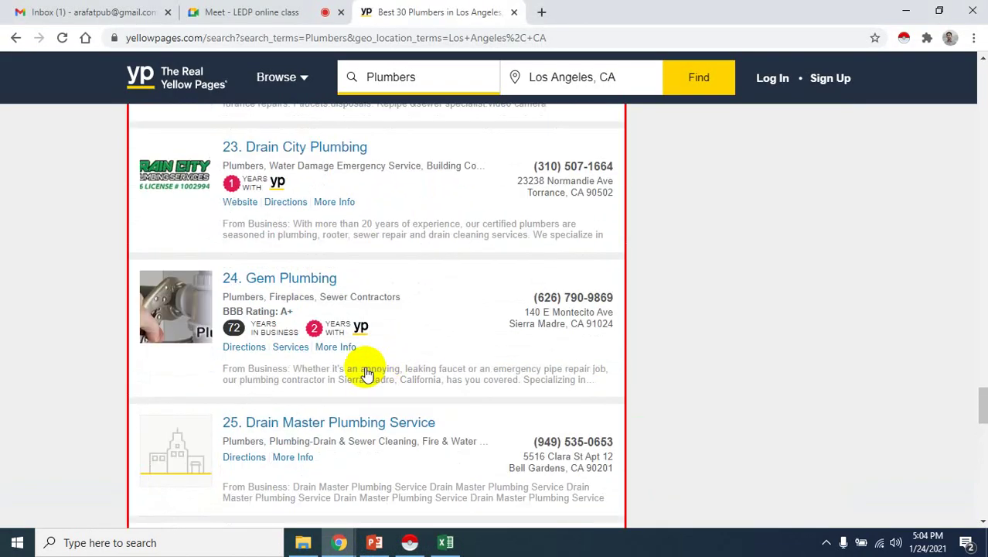
pyautogui.scroll(3, 183, 333)
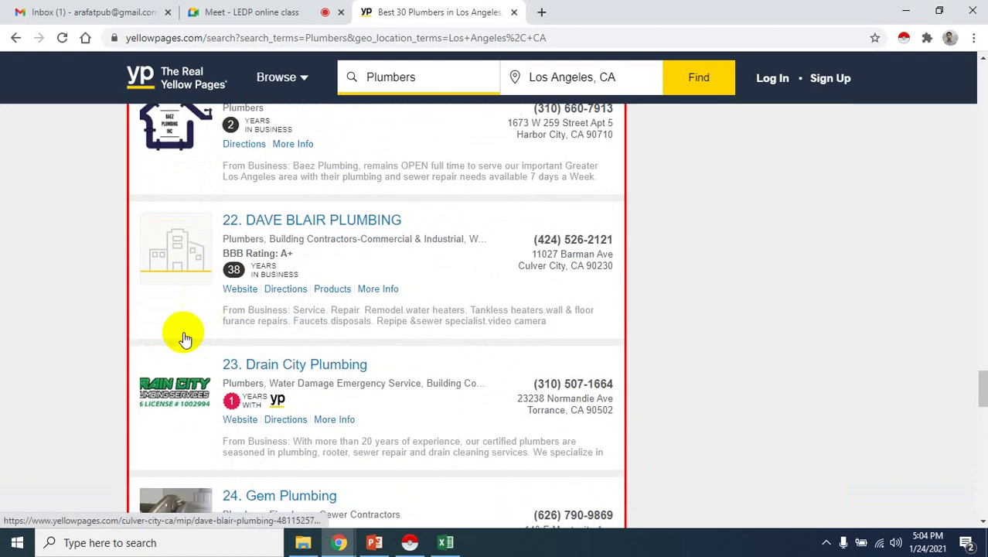
pyautogui.click(410, 542)
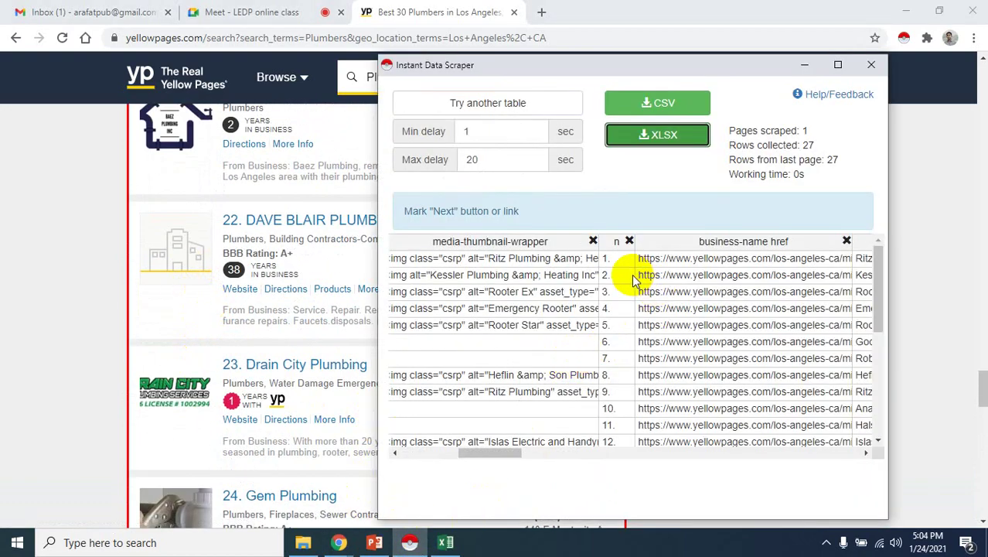
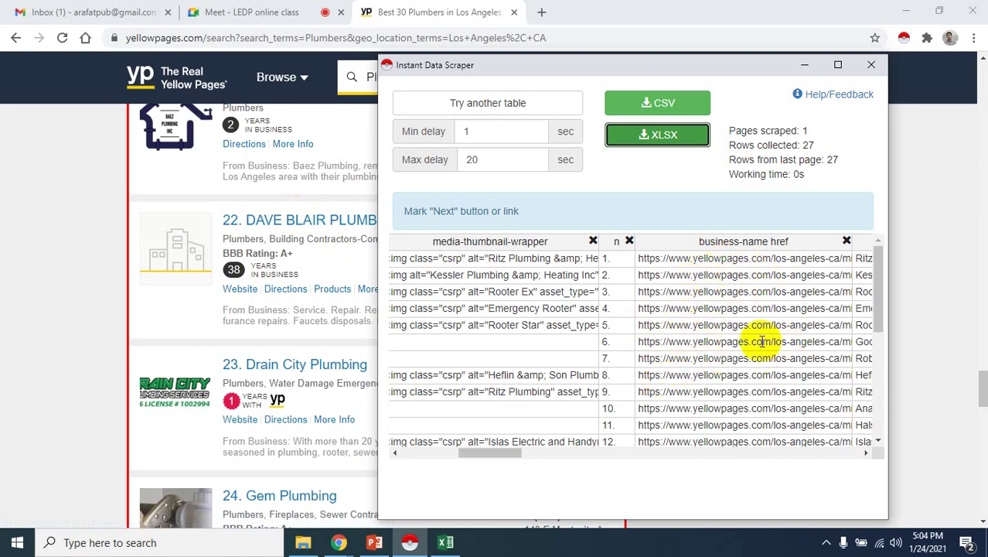
# - Compare the scraped business names with the first listings on the results page, moving the scraper window aside to uncover them
pyautogui.moveTo(485, 451); pyautogui.dragTo(526, 452)
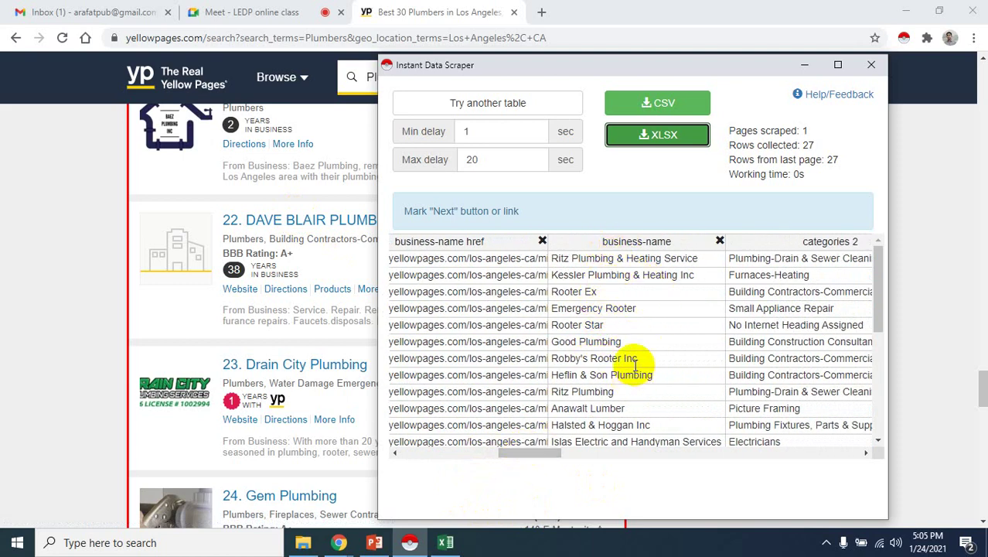
pyautogui.scroll(15, 266, 360)
pyautogui.scroll(15, 272, 365)
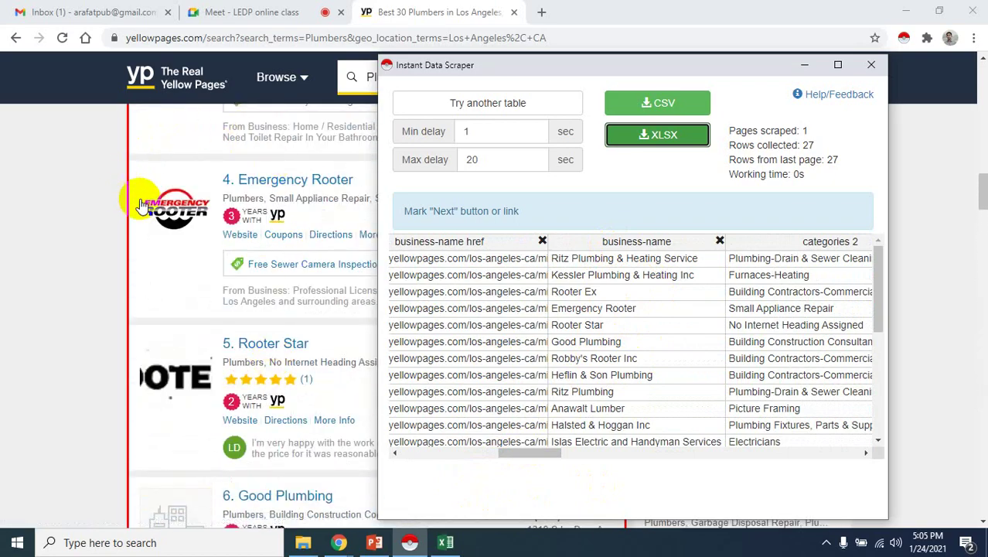
pyautogui.scroll(5, 267, 348)
pyautogui.scroll(1, 259, 329)
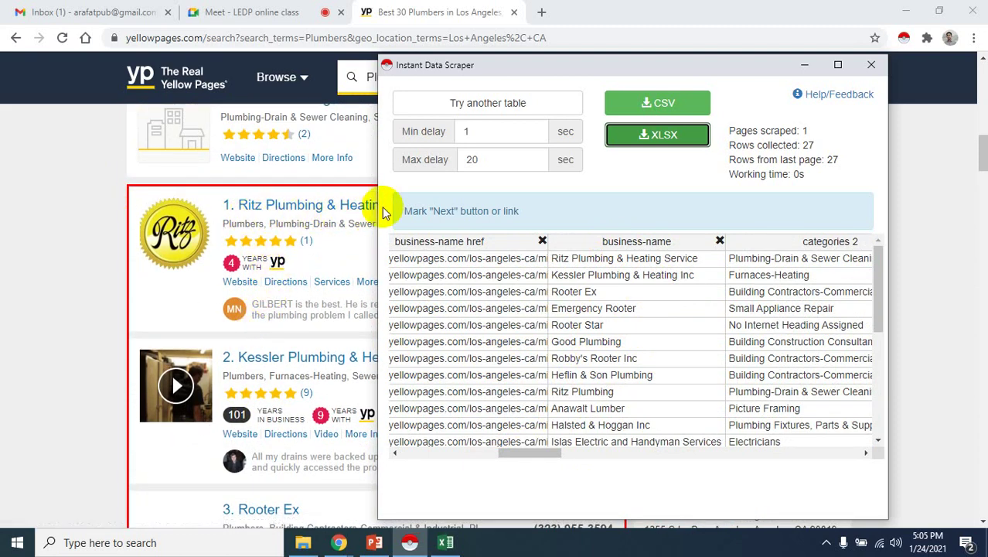
pyautogui.moveTo(572, 70); pyautogui.dragTo(608, 61)
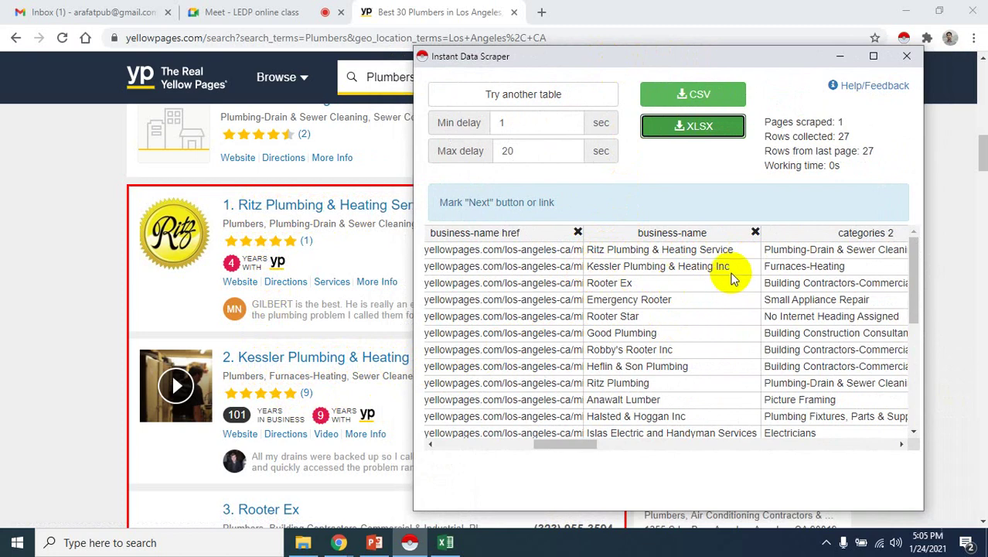
# - Check the scraped business names and first category column against the numbered listings on the results page
pyautogui.scroll(-1, 321, 294)
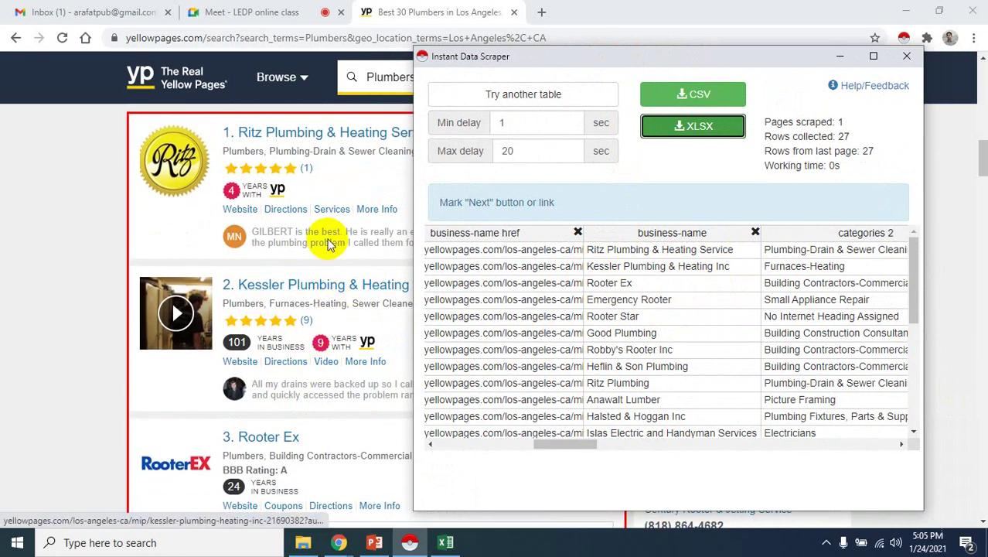
pyautogui.scroll(-1, 290, 456)
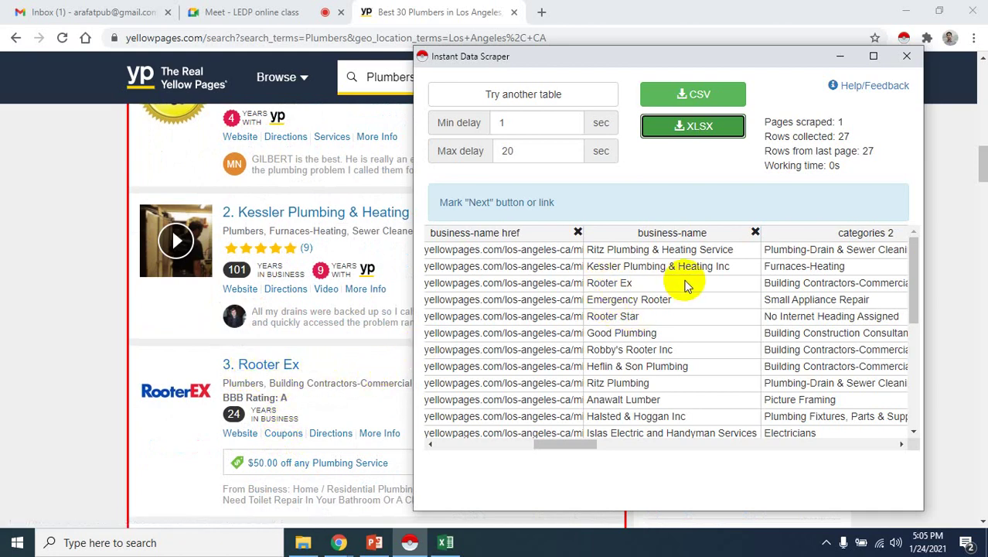
pyautogui.scroll(-3, 342, 426)
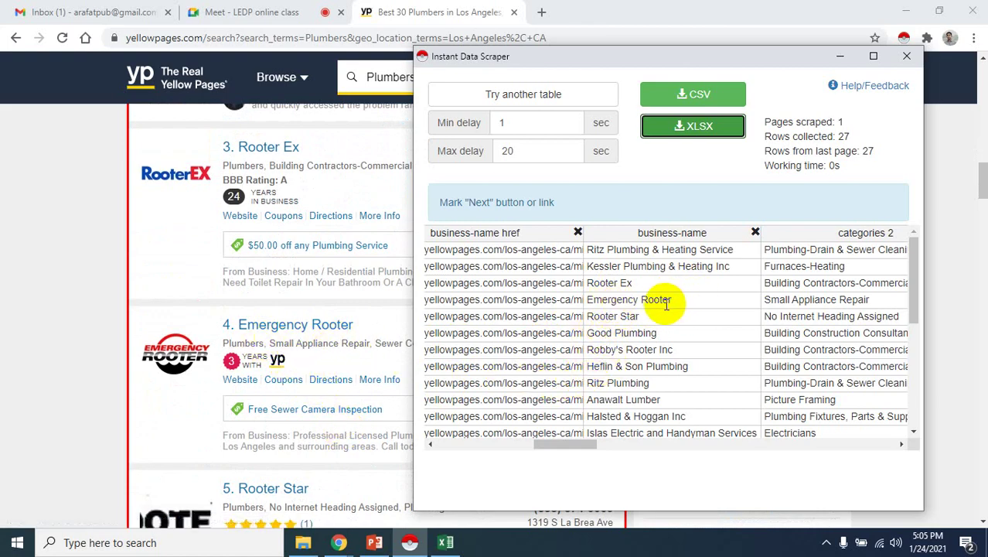
pyautogui.scroll(-5, 657, 341)
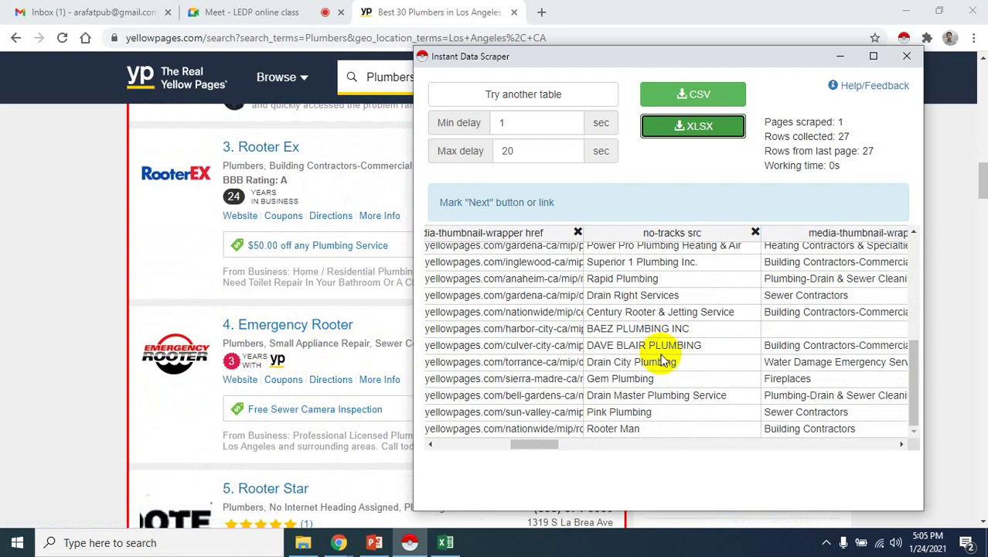
pyautogui.scroll(5, 661, 360)
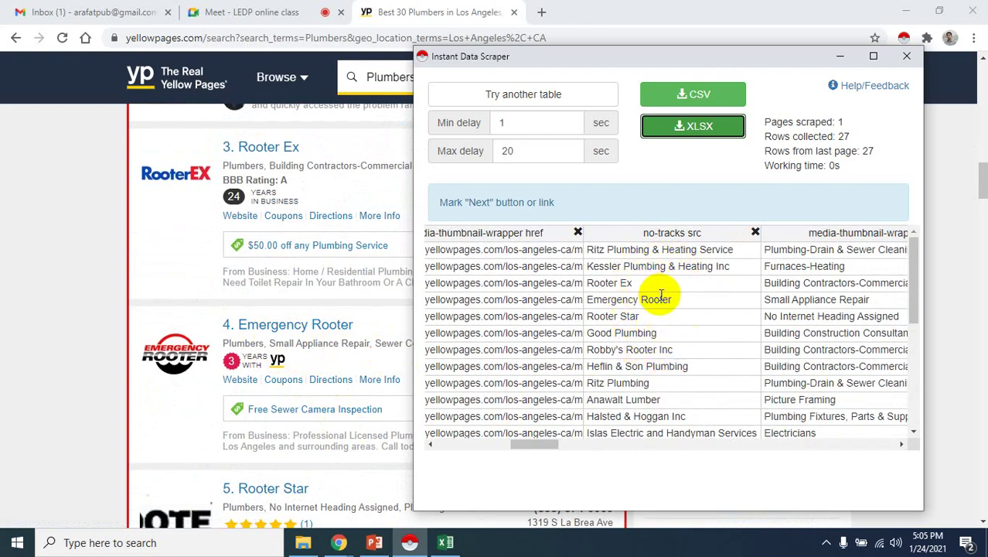
pyautogui.moveTo(525, 446); pyautogui.dragTo(547, 447)
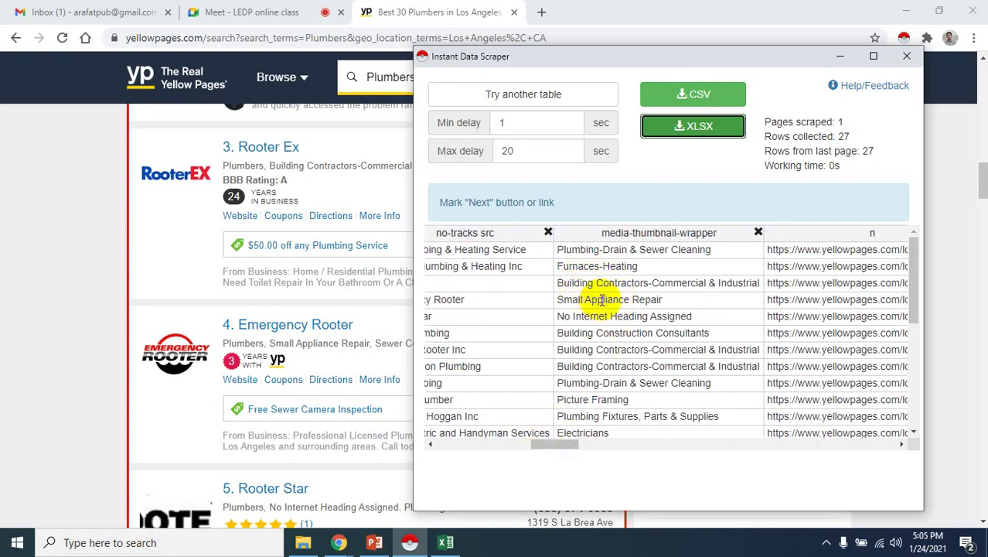
pyautogui.scroll(1, 288, 345)
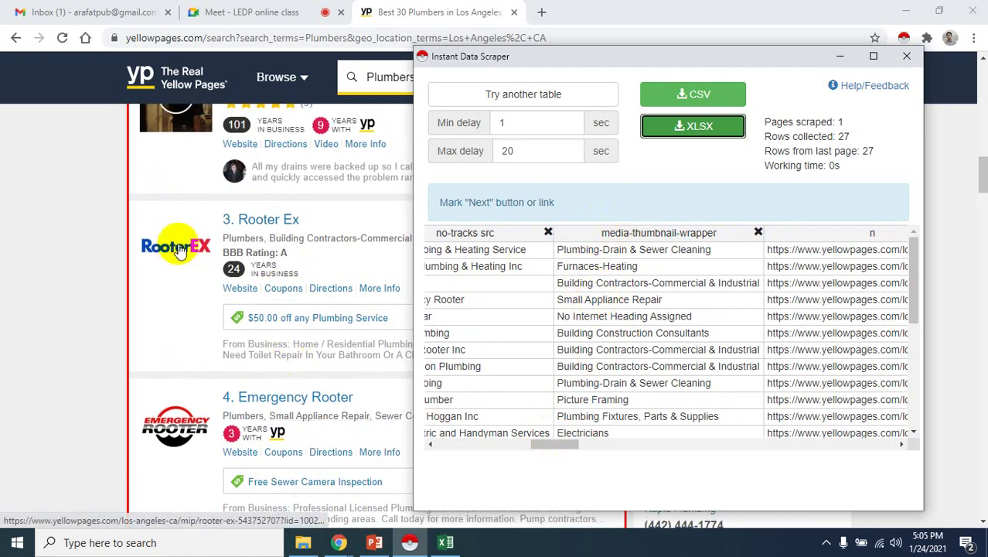
pyautogui.scroll(3, 189, 278)
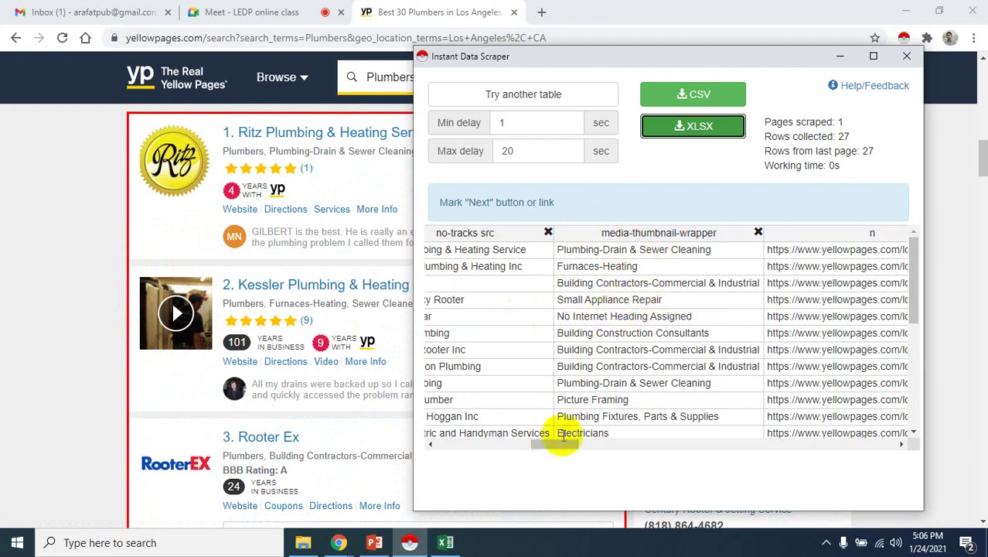
# - Examine the scraped second category, review count and years columns, selecting the first row's "YEARS WITH" cell
pyautogui.moveTo(559, 442); pyautogui.dragTo(606, 450)
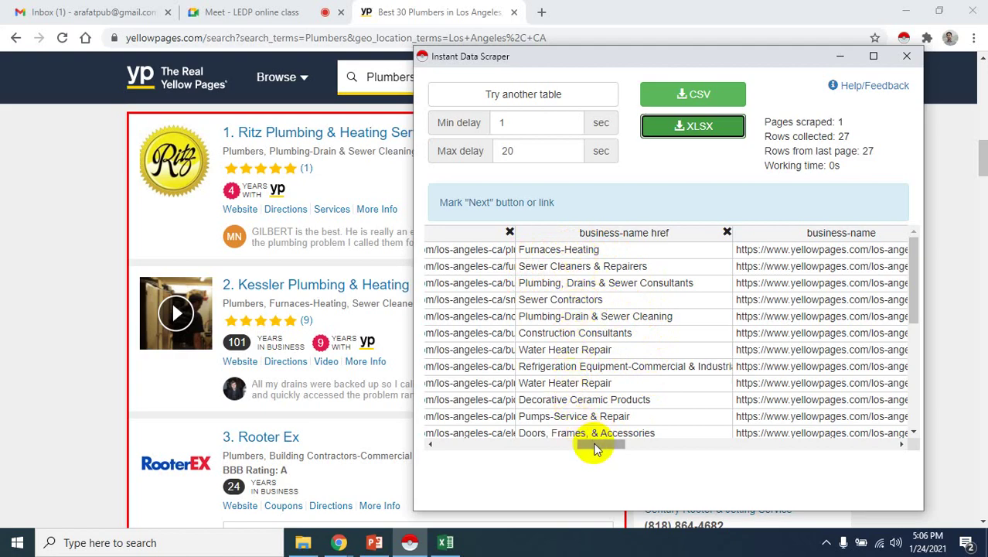
pyautogui.moveTo(596, 449); pyautogui.dragTo(646, 453)
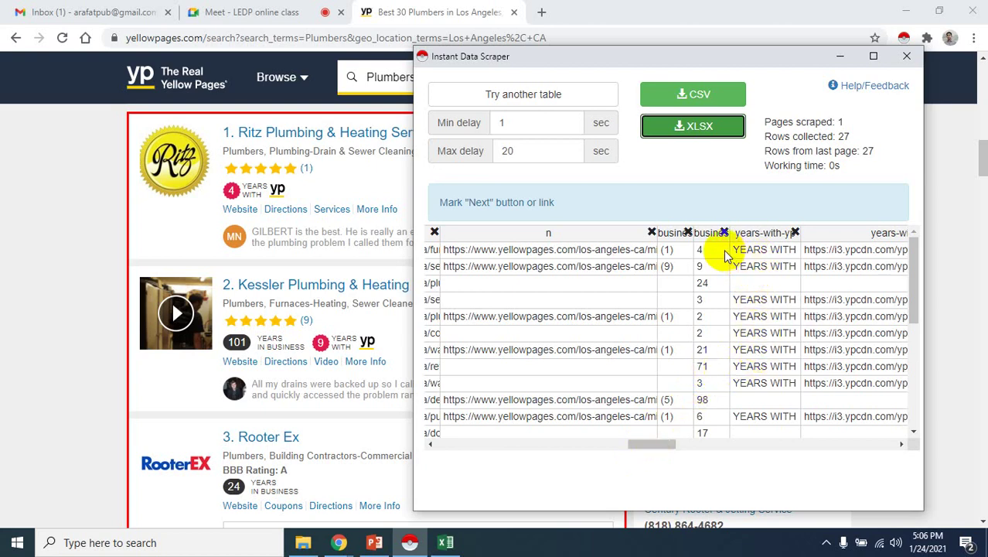
pyautogui.click(764, 250)
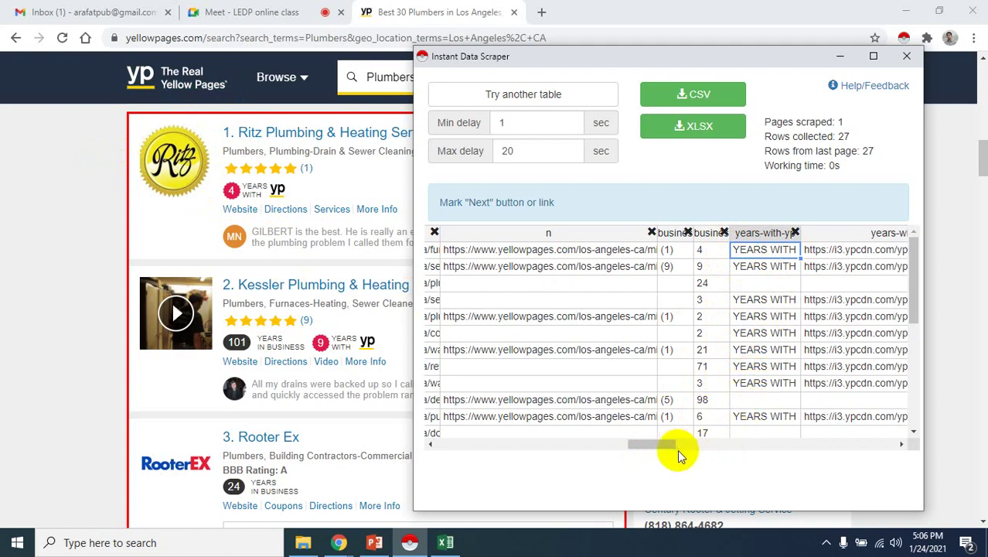
# - Examine the column of scraped website addresses and open the first listing's address cell
pyautogui.moveTo(657, 445); pyautogui.dragTo(702, 445)
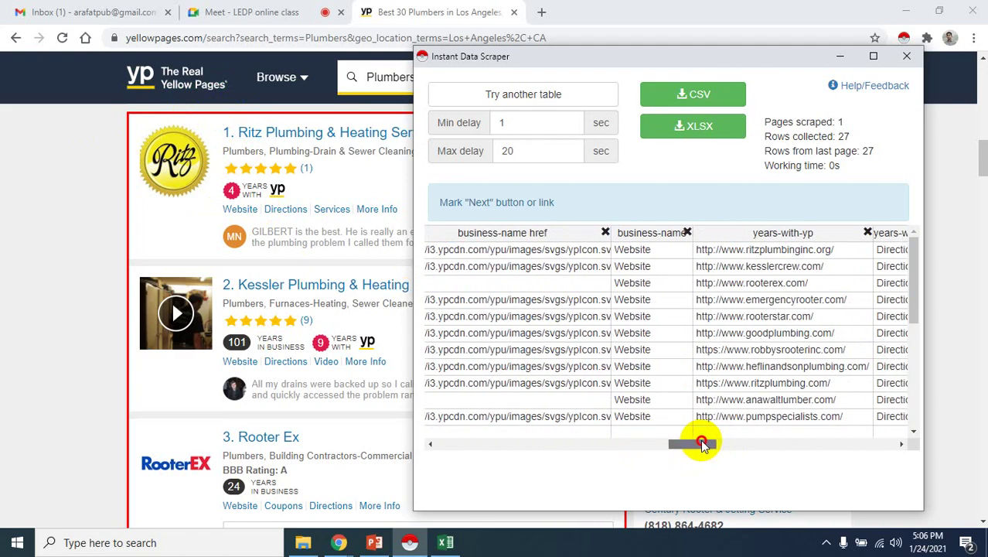
pyautogui.moveTo(702, 443); pyautogui.dragTo(710, 443)
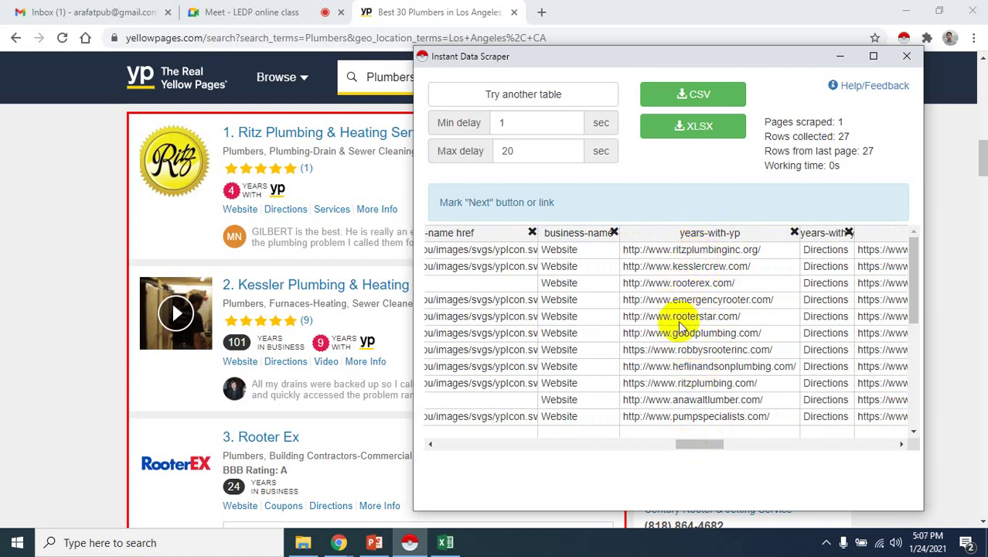
pyautogui.click(682, 249)
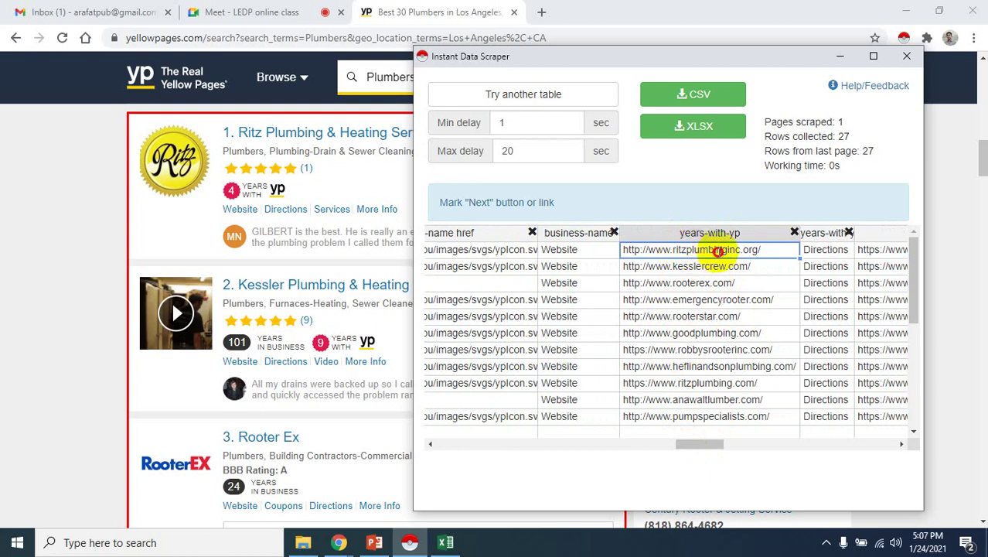
pyautogui.click(717, 250)
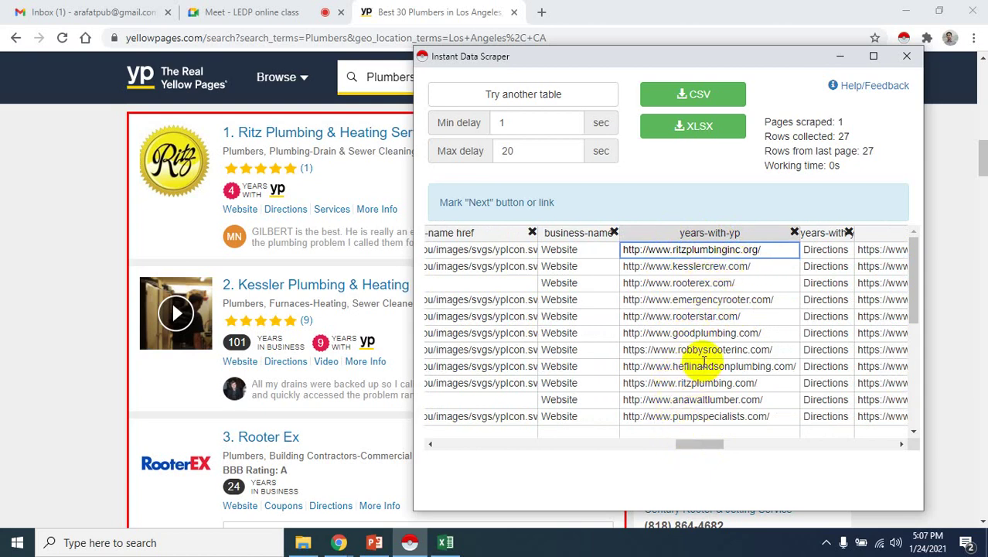
pyautogui.scroll(-1, 702, 356)
pyautogui.scroll(1, 702, 359)
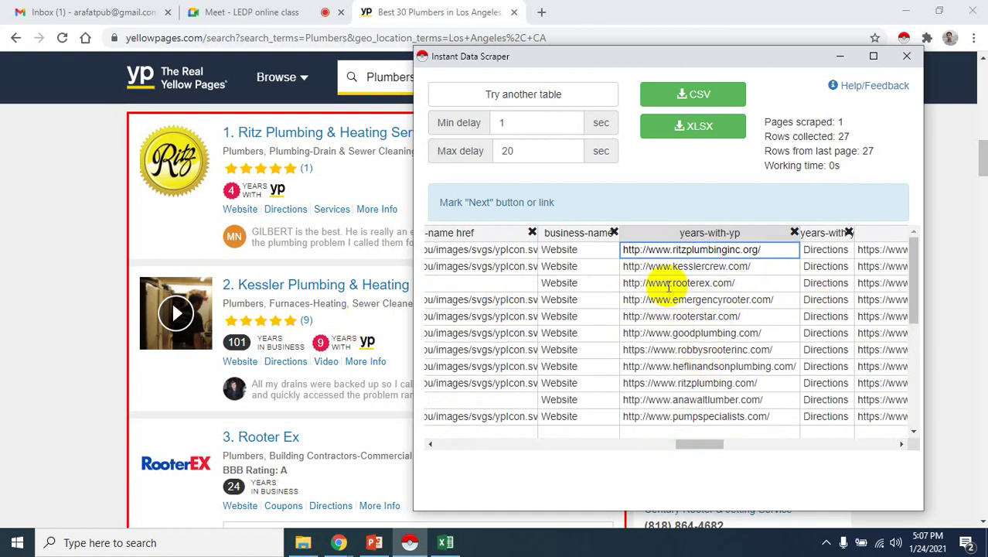
# - Open the Ritz Plumbing & Heating Service listing from the results page in a new tab and switch to it
pyautogui.scroll(5, 267, 317)
pyautogui.scroll(-2, 269, 324)
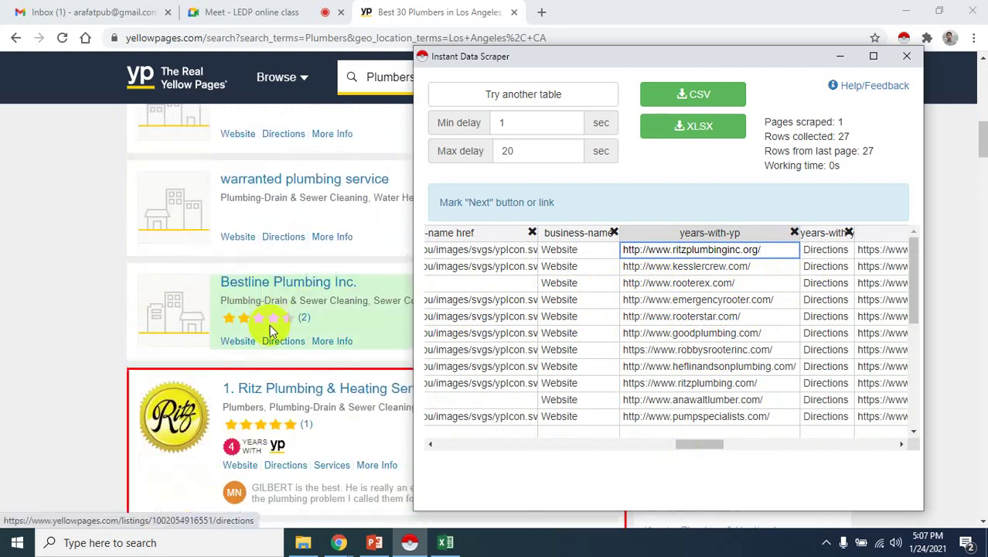
pyautogui.rightClick(286, 349)
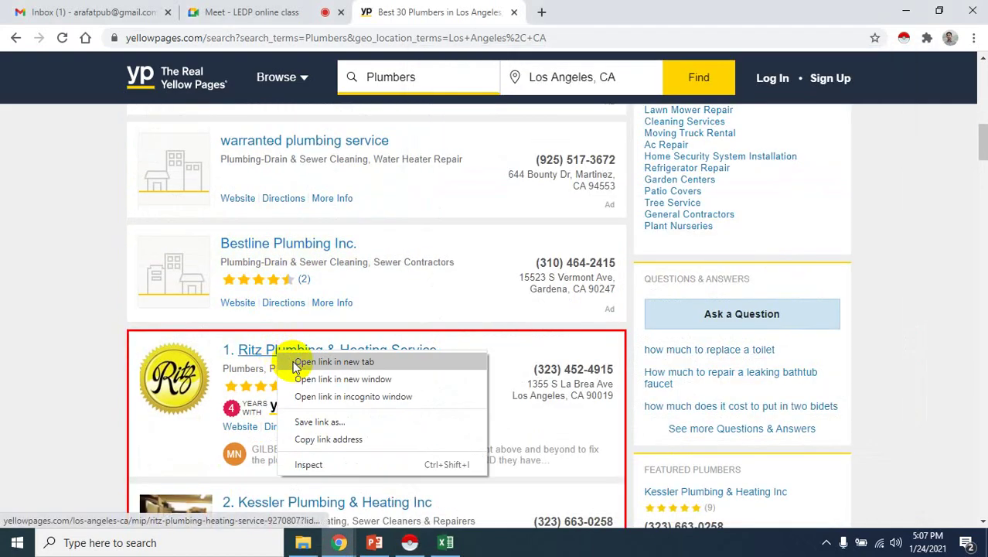
pyautogui.click(293, 363)
pyautogui.click(409, 542)
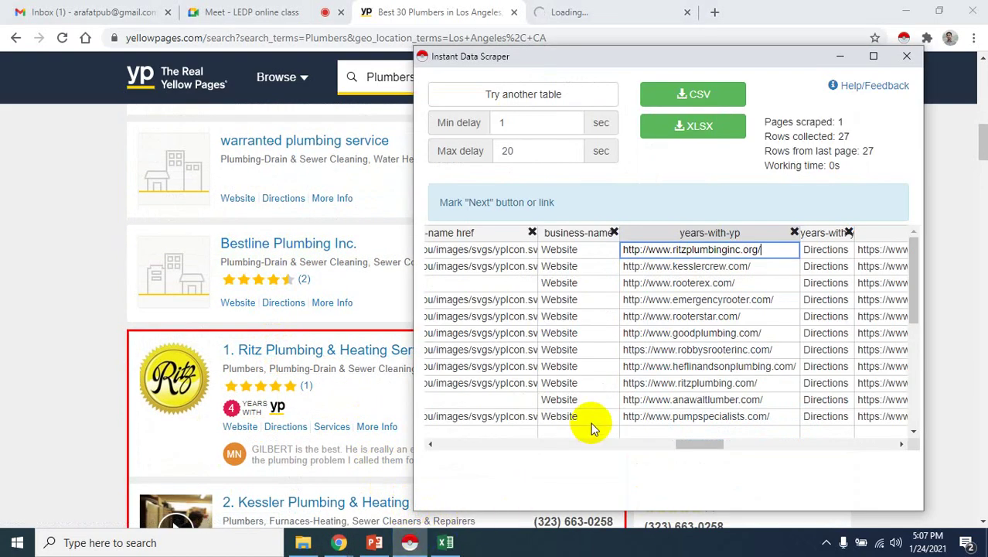
pyautogui.click(585, 14)
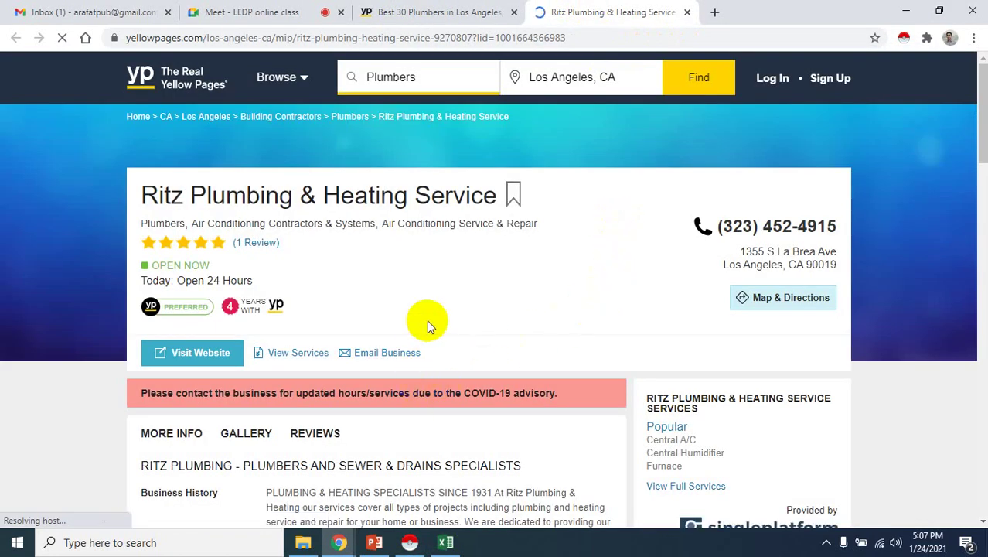
# - Open the Ritz Plumbing & Heating Service website from its listing and return to the listing page while the site loads
pyautogui.scroll(-1, 427, 324)
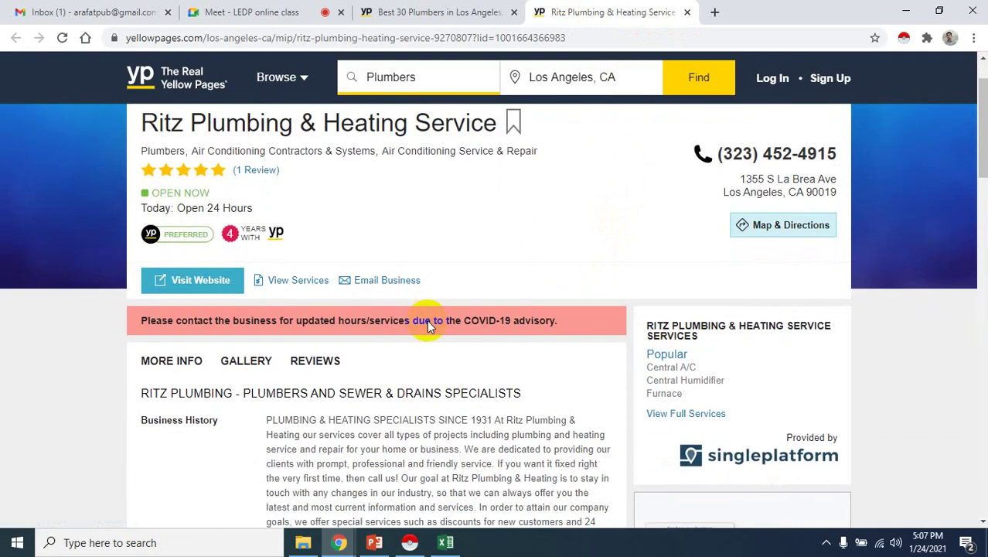
pyautogui.click(209, 280)
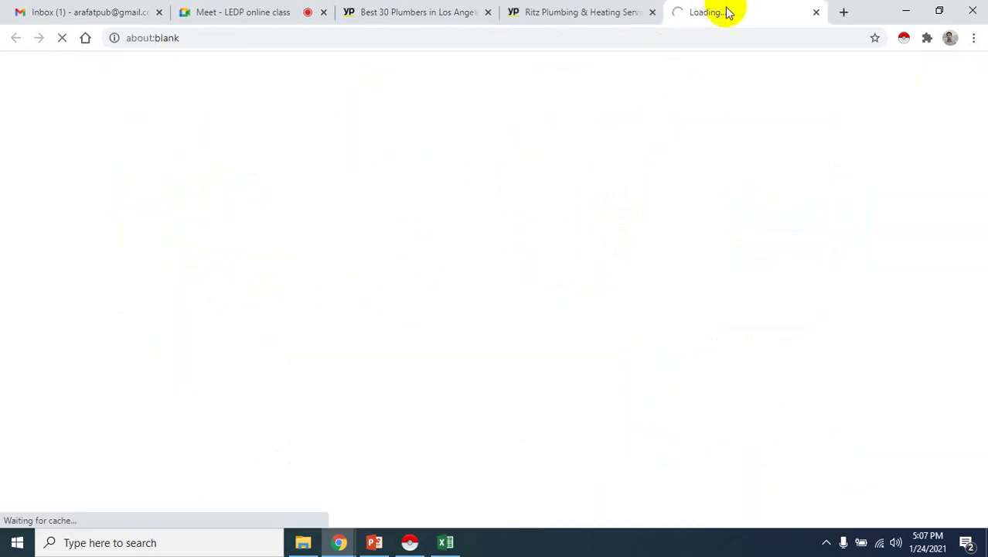
pyautogui.click(565, 14)
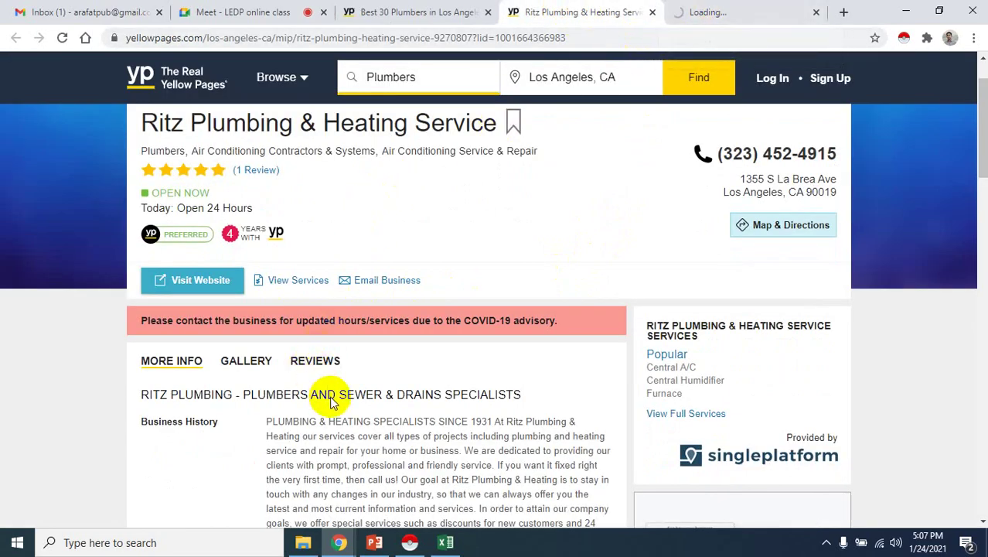
pyautogui.scroll(-1, 330, 402)
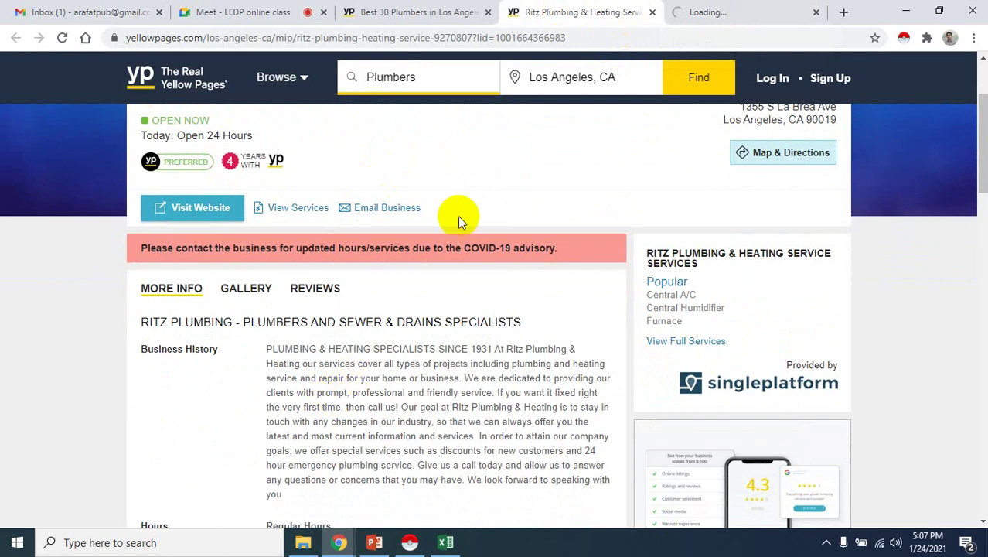
pyautogui.scroll(2, 436, 422)
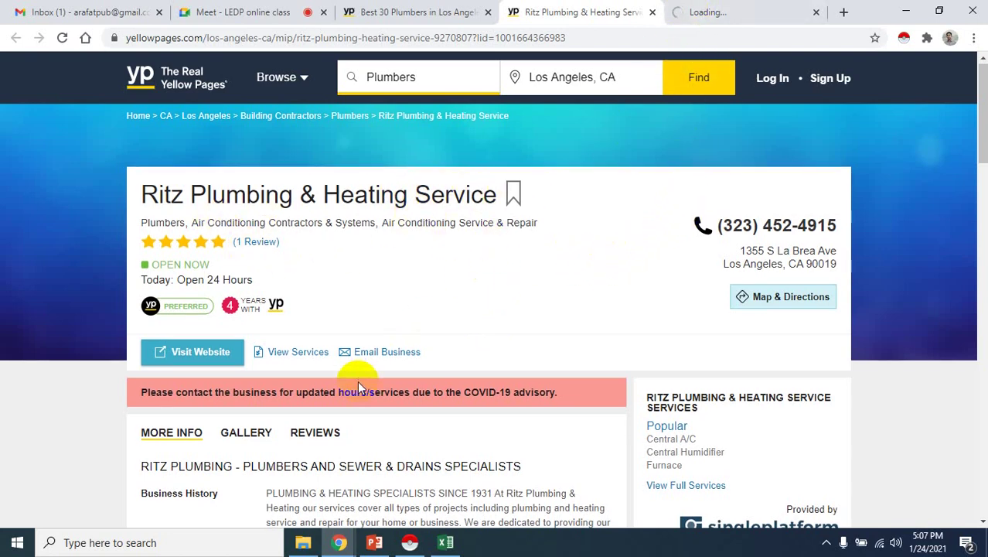
pyautogui.scroll(-1, 358, 381)
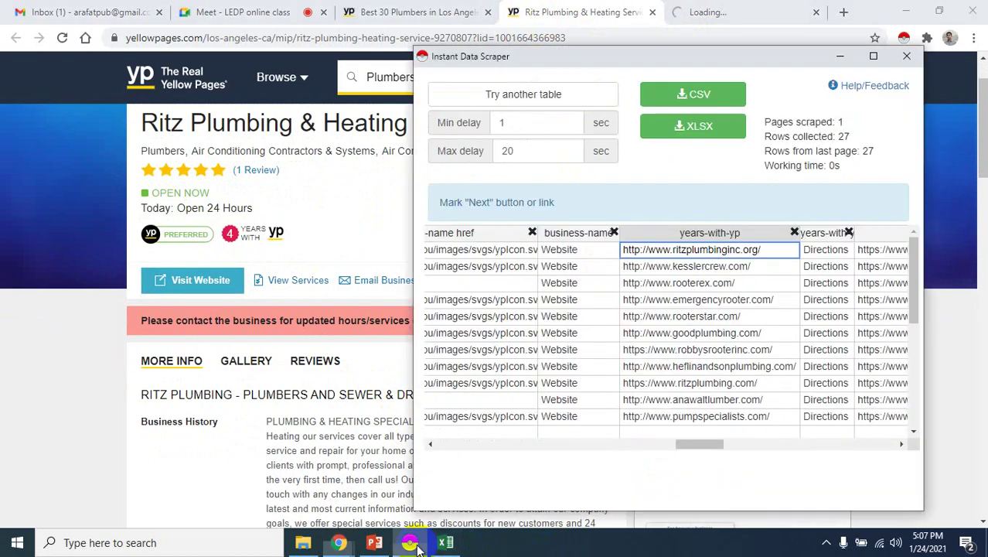
# - Bring up the Instant Data Scraper table and examine its phone number and street address columns
pyautogui.click(410, 542)
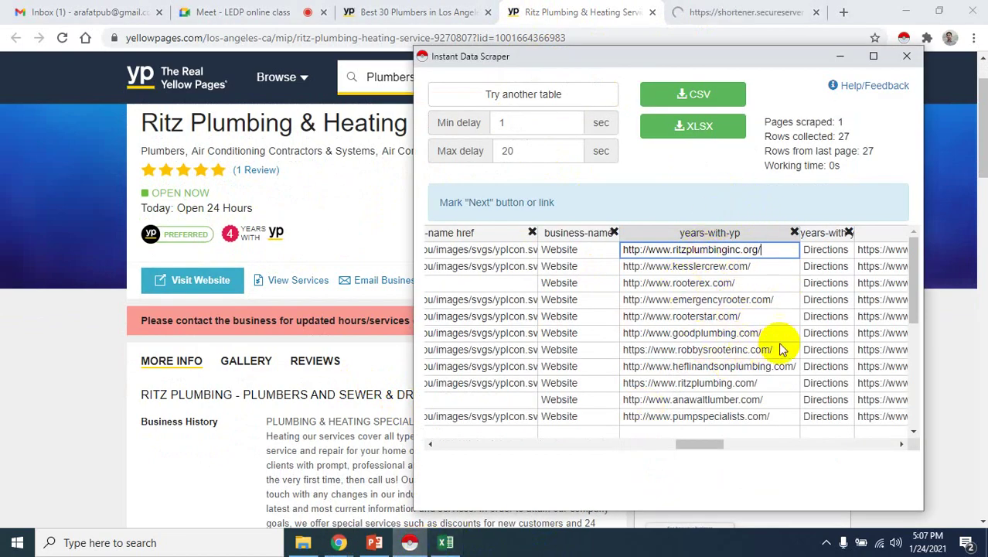
pyautogui.moveTo(688, 446); pyautogui.dragTo(785, 441)
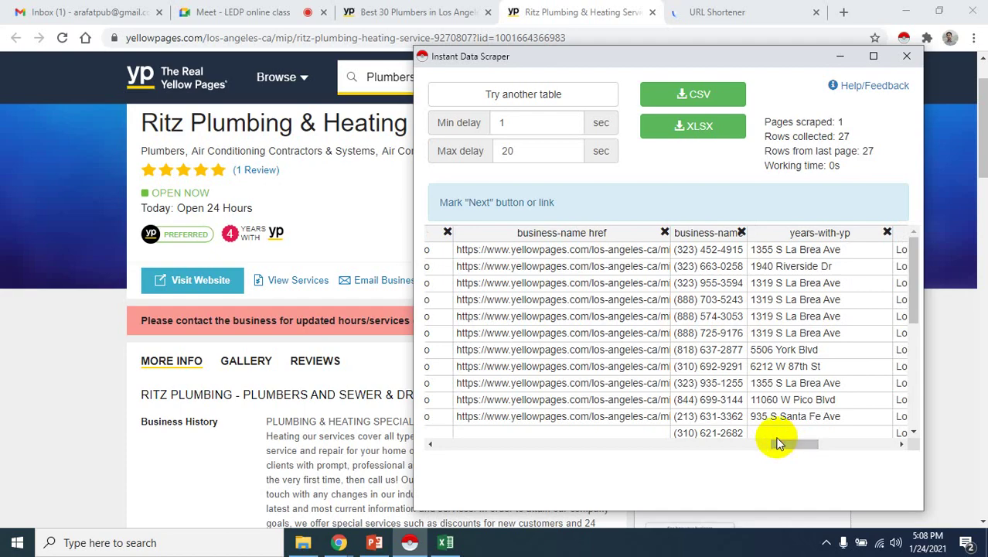
pyautogui.scroll(-1, 713, 343)
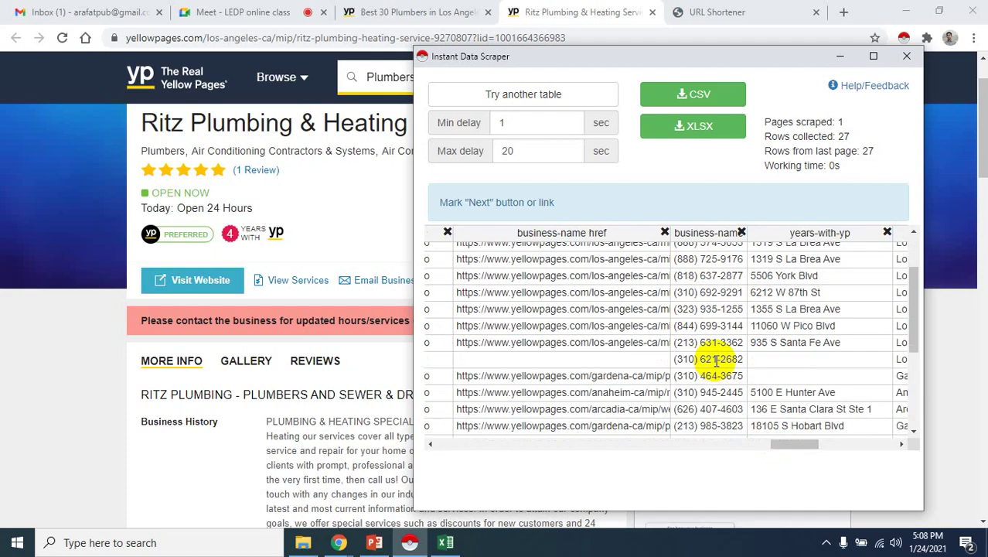
pyautogui.scroll(1, 717, 362)
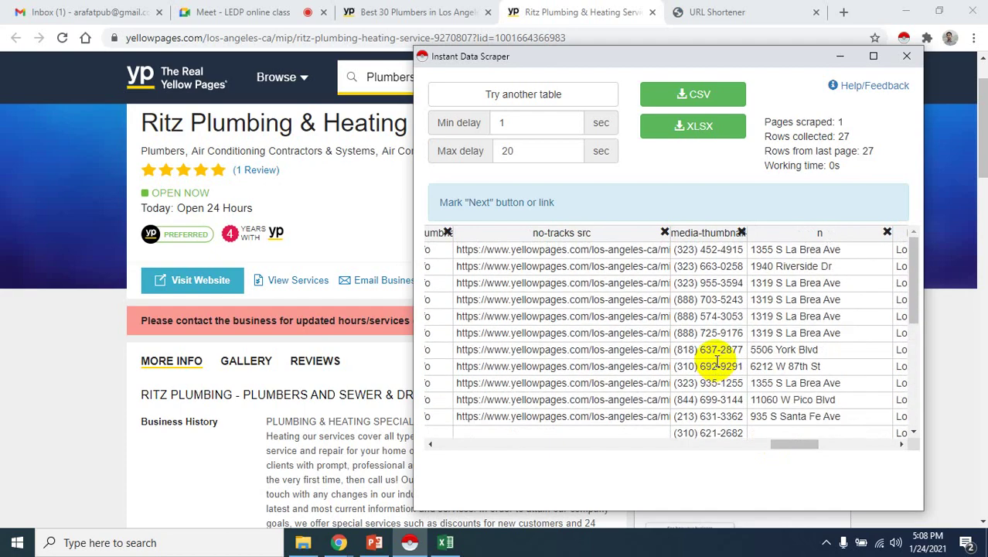
# - Reload the business website's tab, then read the Ritz listing's details down to its other links and categories
pyautogui.click(728, 12)
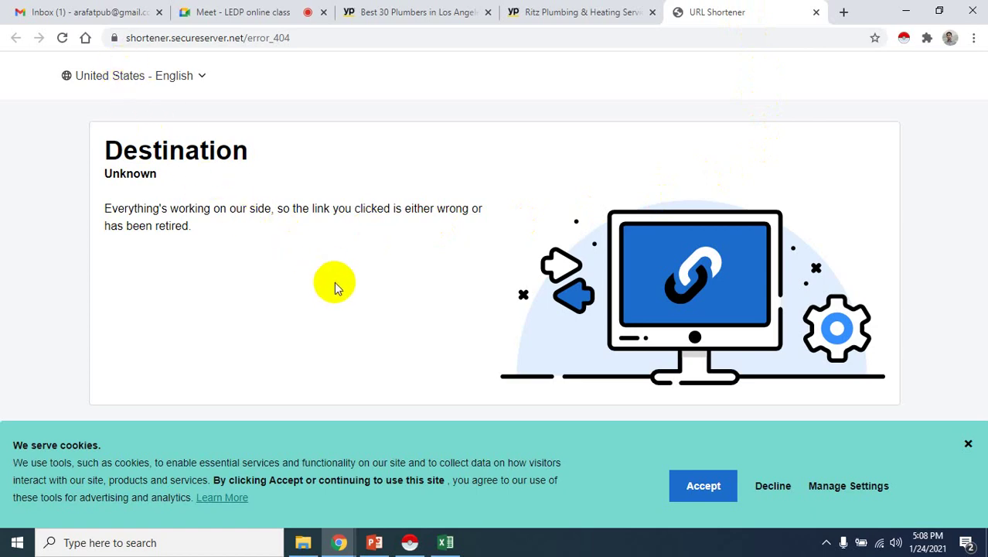
pyautogui.click(61, 38)
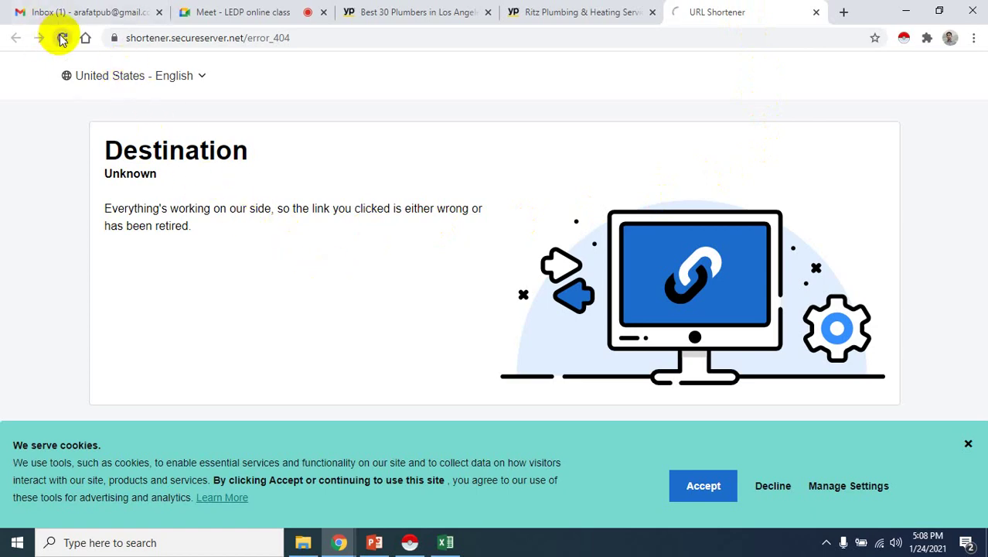
pyautogui.click(530, 11)
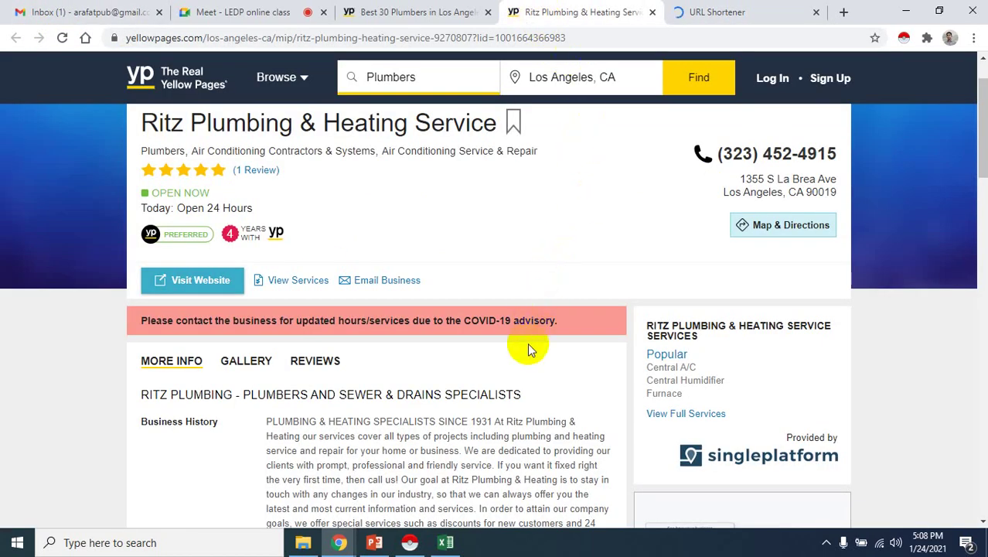
pyautogui.scroll(-2, 539, 354)
pyautogui.scroll(-5, 539, 356)
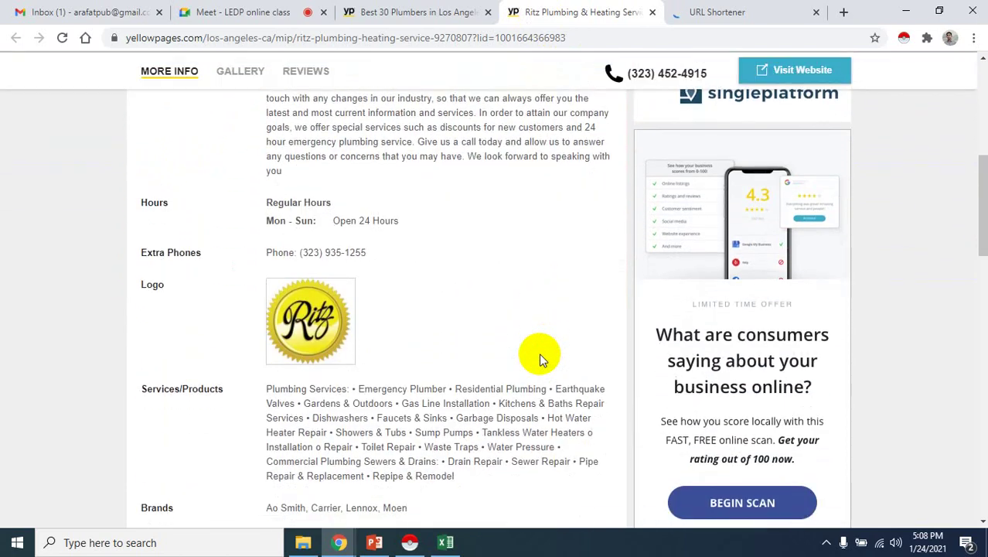
pyautogui.scroll(-3, 539, 354)
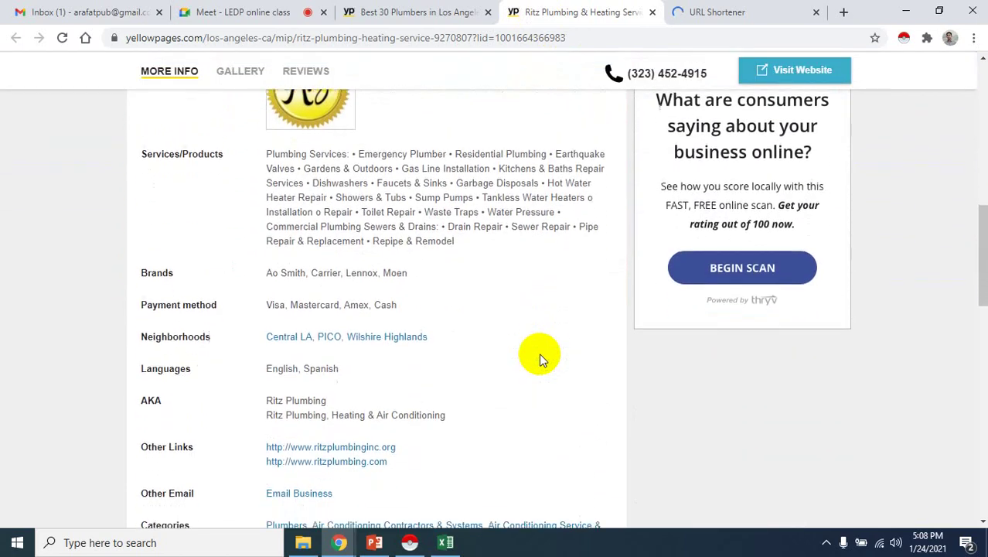
pyautogui.scroll(-1, 539, 357)
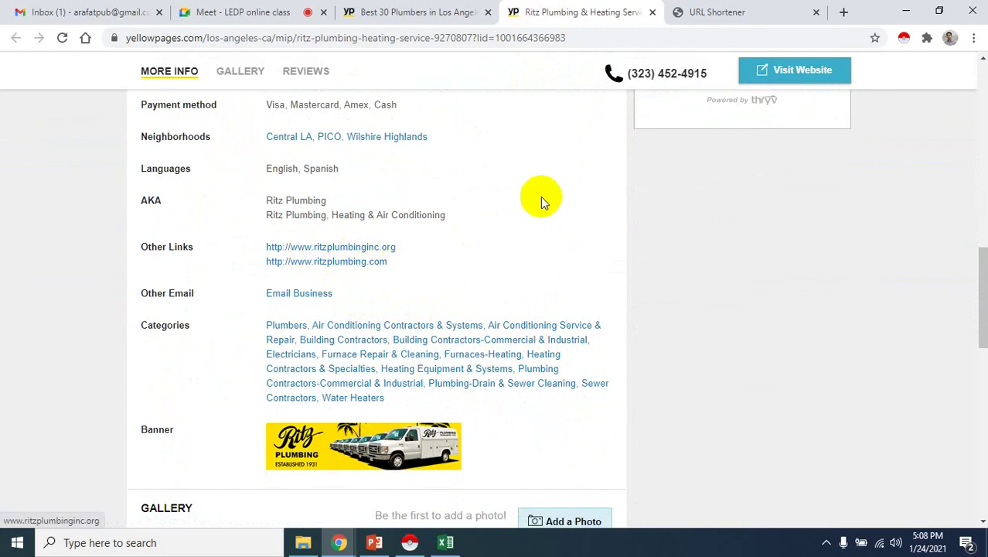
# - Check the website tab and the Ritz listing against the exported workbook, ending in Excel
pyautogui.click(723, 11)
pyautogui.click(448, 543)
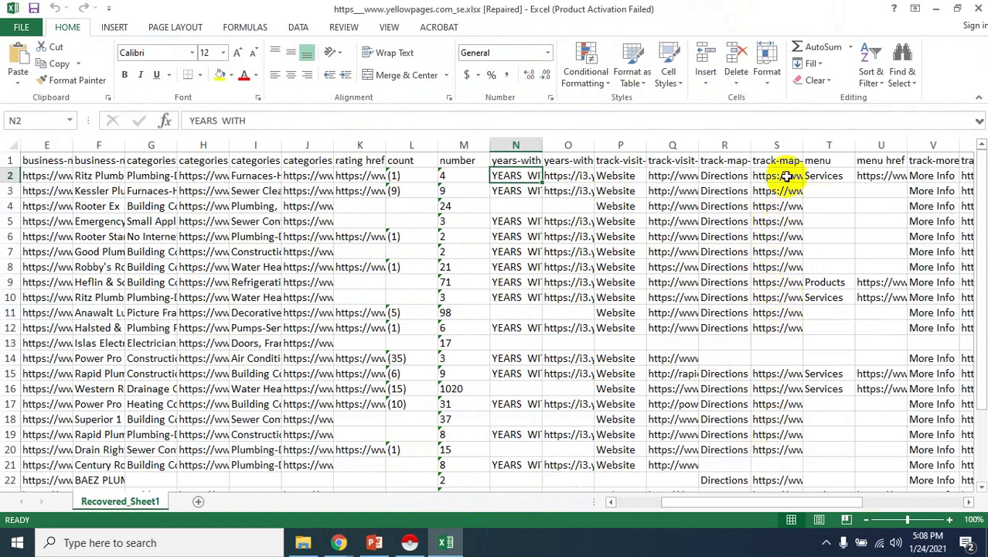
pyautogui.moveTo(340, 543)
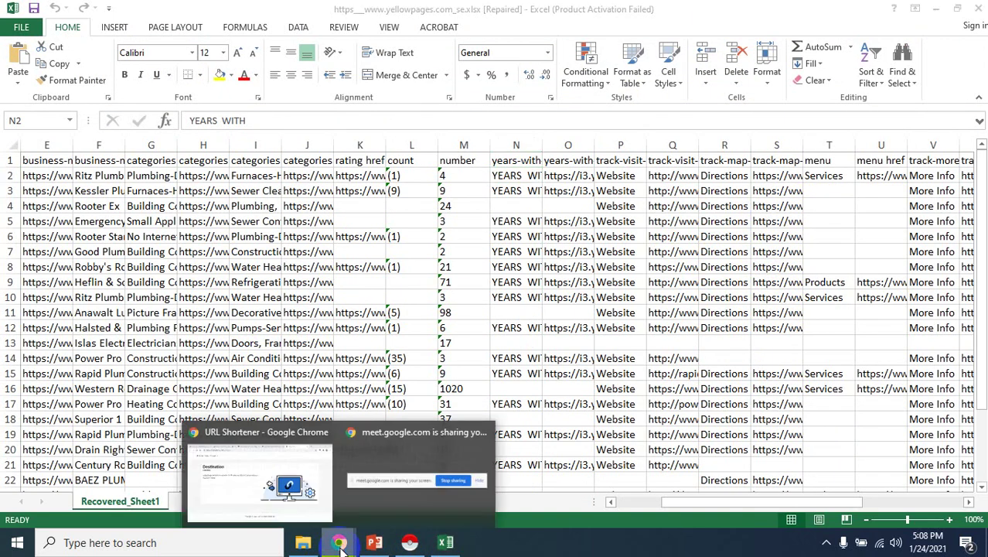
pyautogui.click(282, 474)
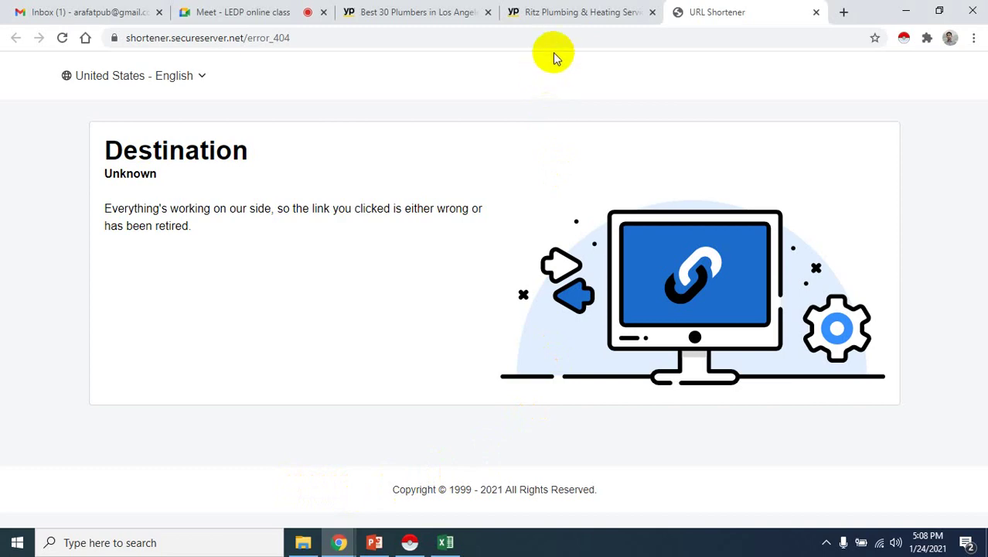
pyautogui.click(576, 13)
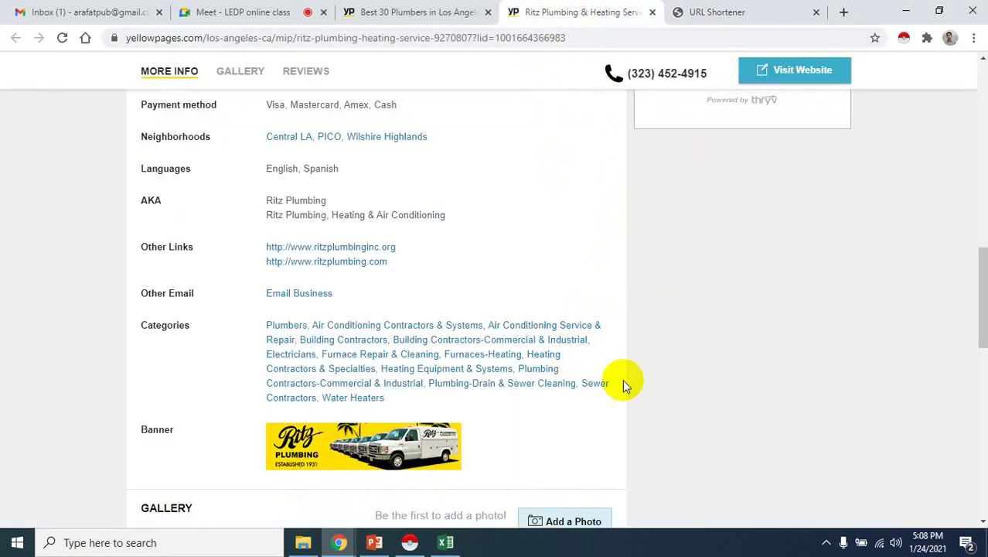
pyautogui.click(450, 542)
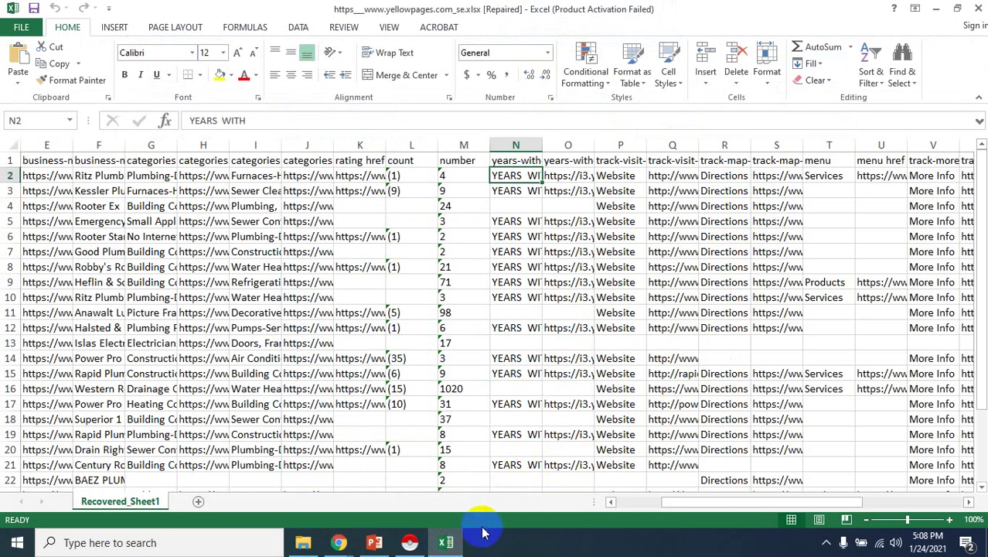
# - Return to the Instant Data Scraper window and review the phone numbers and street addresses across the collected rows
pyautogui.click(410, 543)
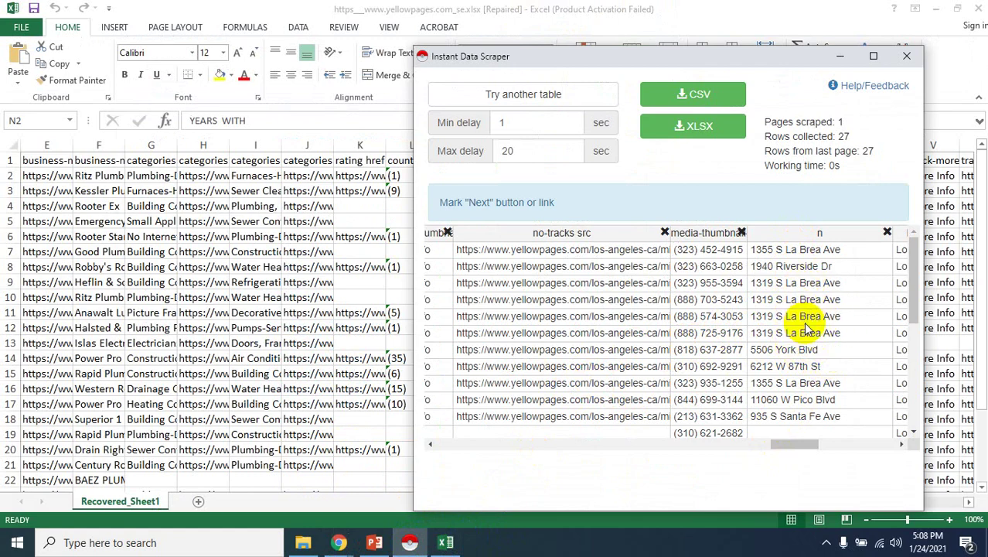
pyautogui.scroll(-3, 828, 378)
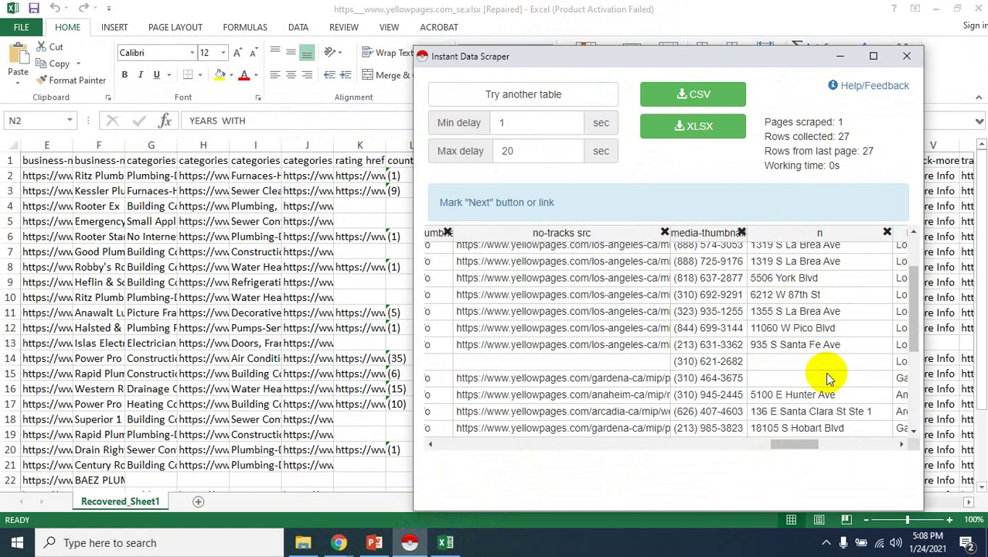
pyautogui.scroll(1, 827, 377)
pyautogui.scroll(-5, 828, 377)
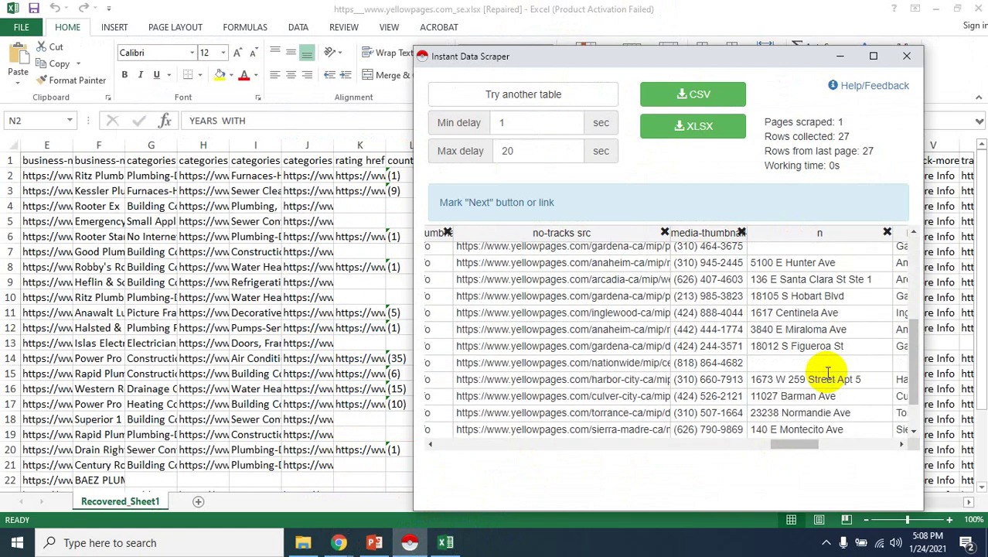
pyautogui.scroll(8, 825, 371)
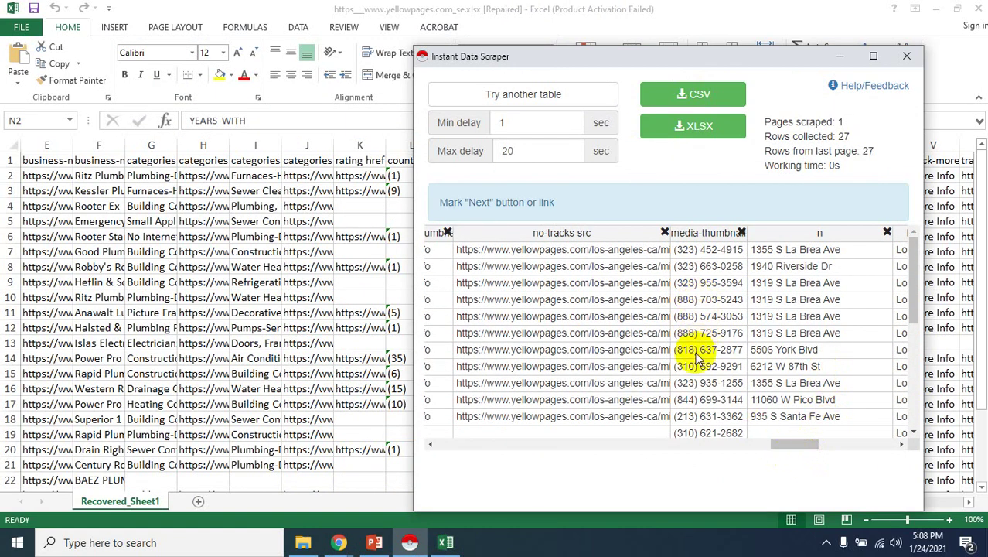
# - Examine the scraped category, city and ZIP, and review text columns, then minimize the scraper window to return to the workbook
pyautogui.moveTo(802, 443); pyautogui.dragTo(561, 439)
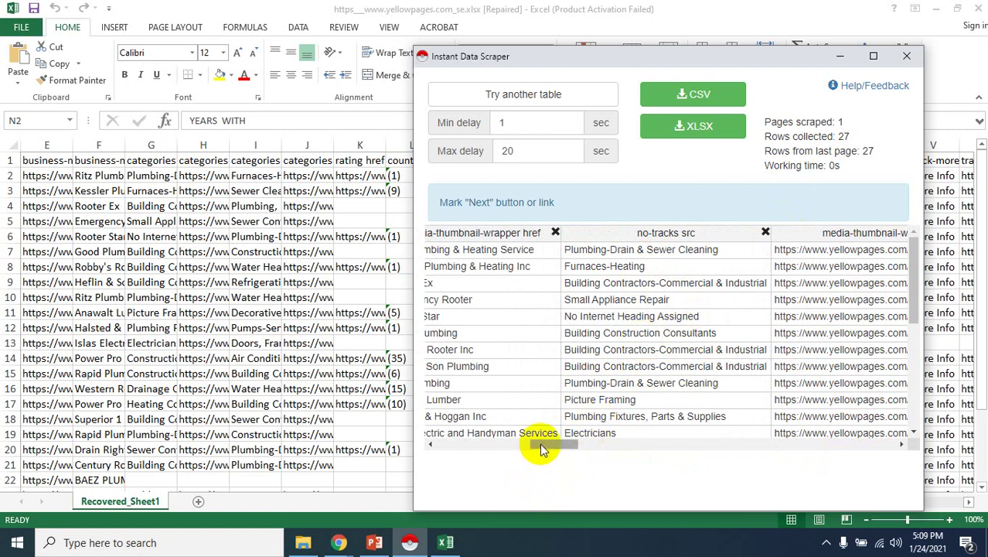
pyautogui.moveTo(542, 447); pyautogui.dragTo(789, 512)
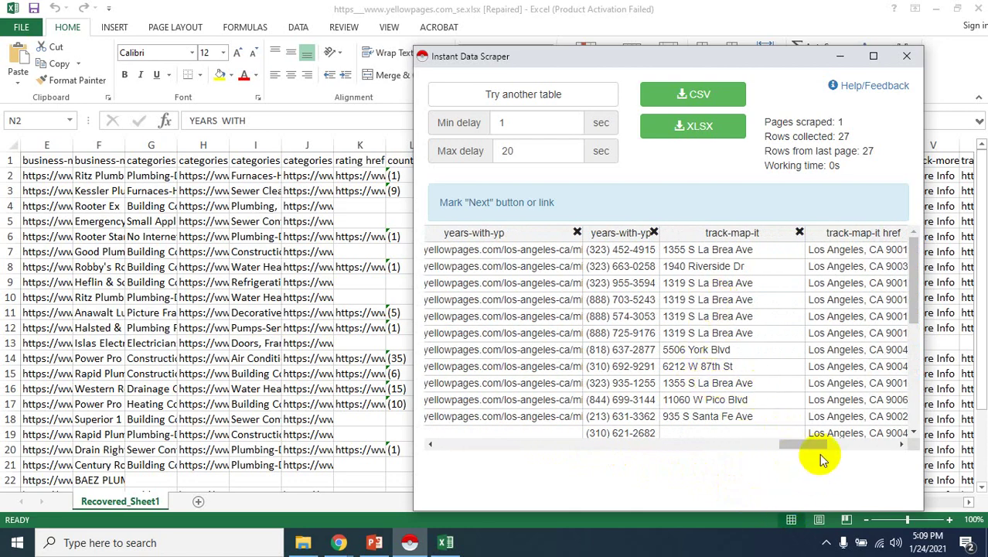
pyautogui.moveTo(812, 448); pyautogui.dragTo(827, 449)
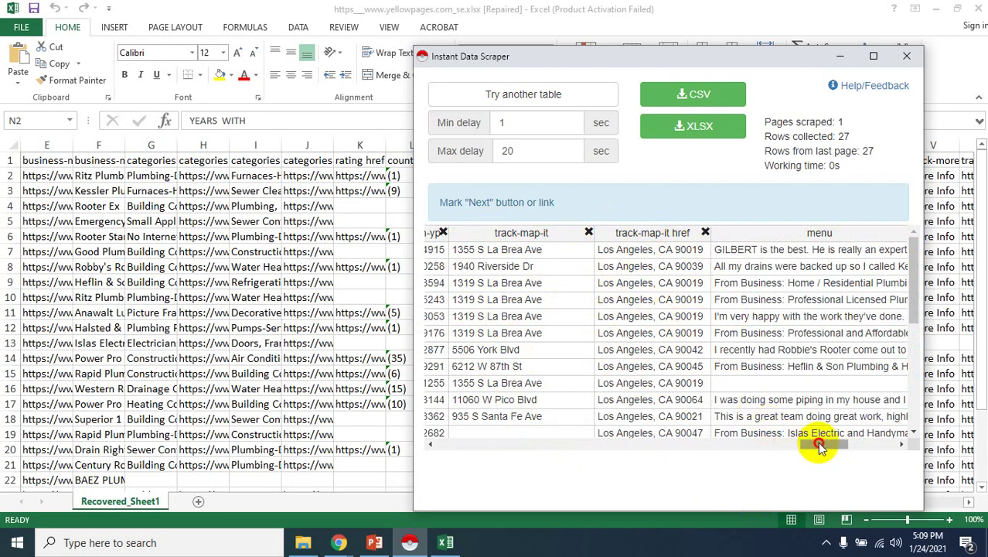
pyautogui.moveTo(819, 447); pyautogui.dragTo(832, 444)
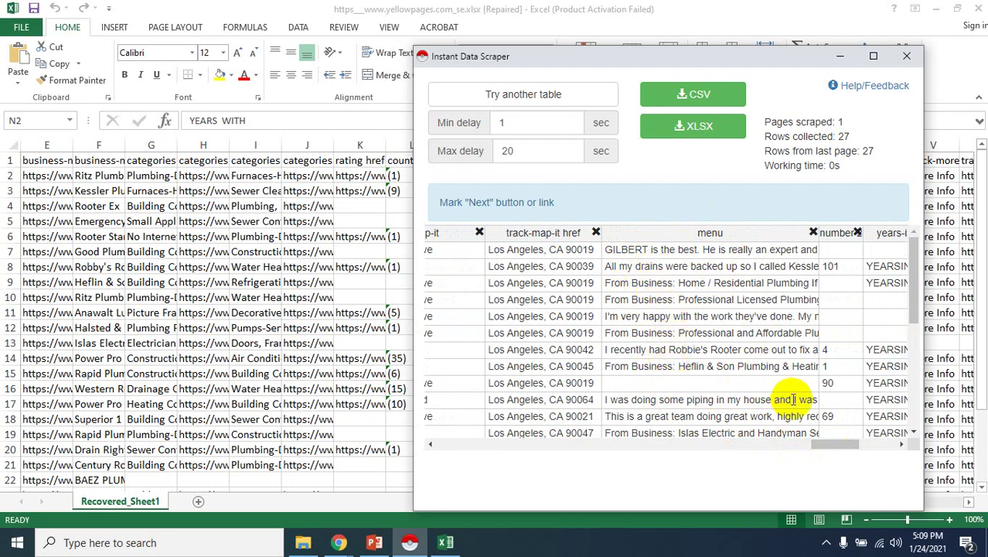
pyautogui.moveTo(819, 445); pyautogui.dragTo(569, 433)
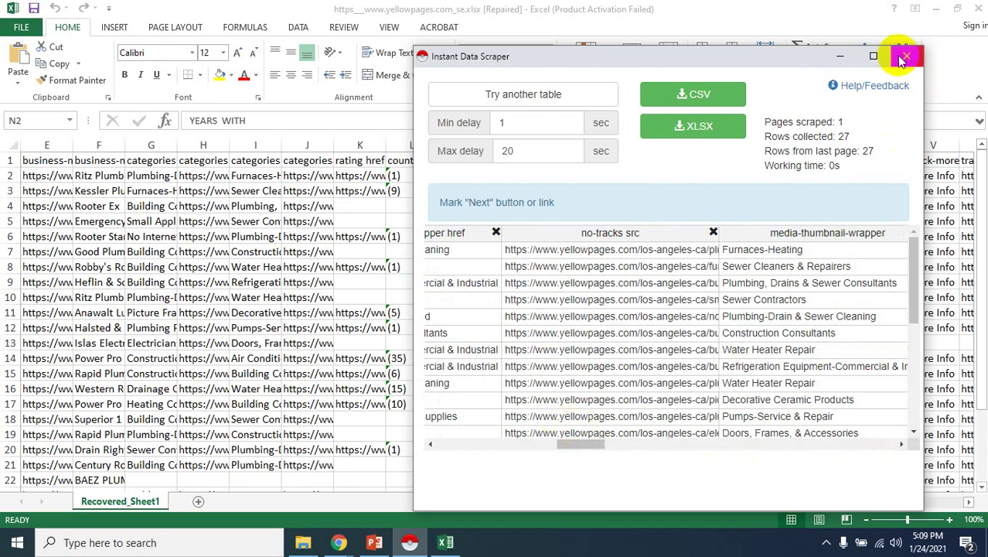
pyautogui.click(840, 58)
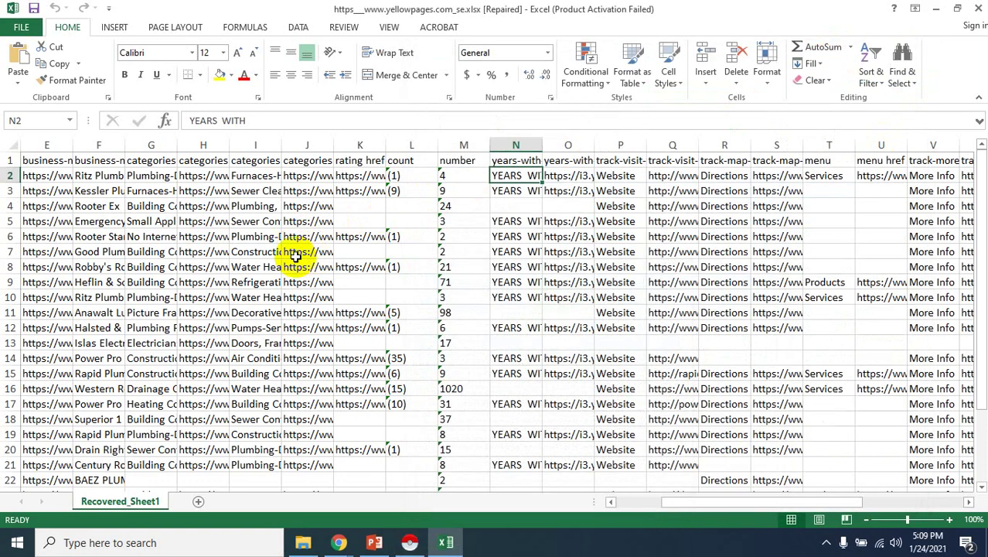
# - Clear the contents of column E with the business links and column F with the business names in the exported sheet
pyautogui.click(50, 160)
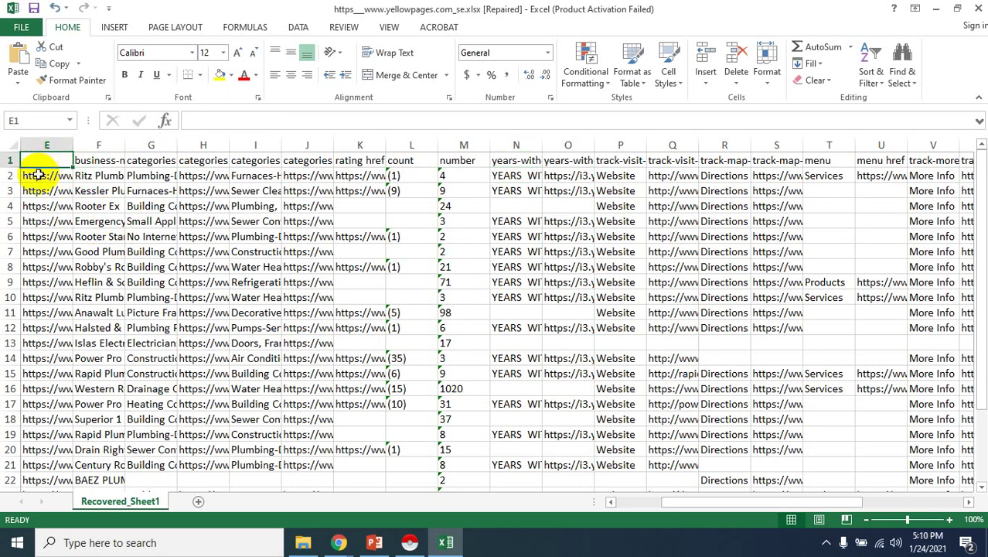
pyautogui.click(38, 145)
pyautogui.press('Delete')
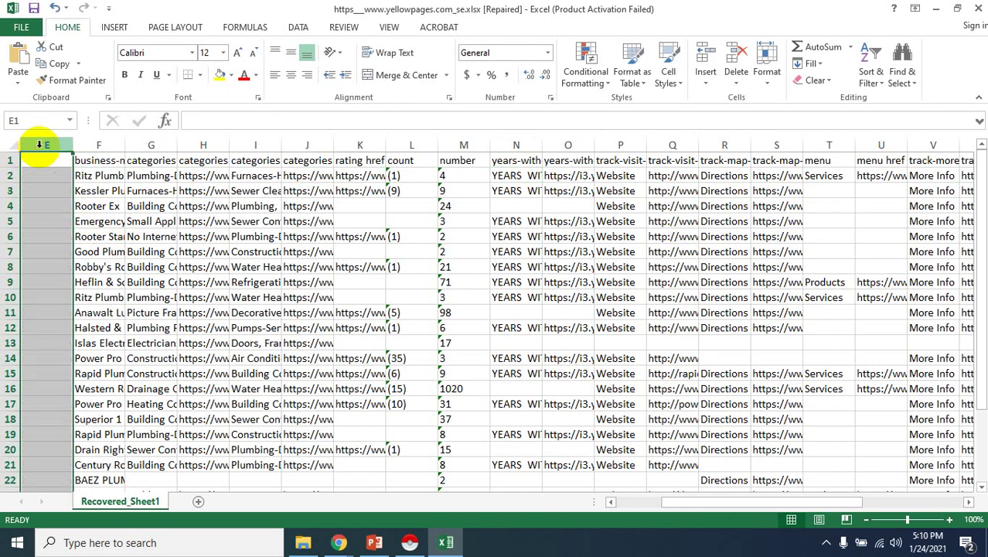
pyautogui.click(98, 146)
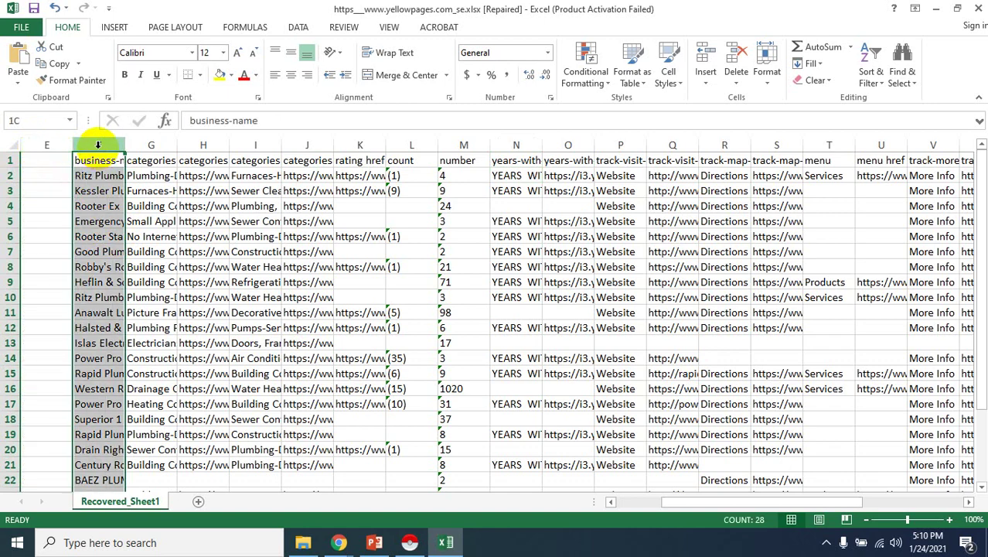
pyautogui.press('Delete')
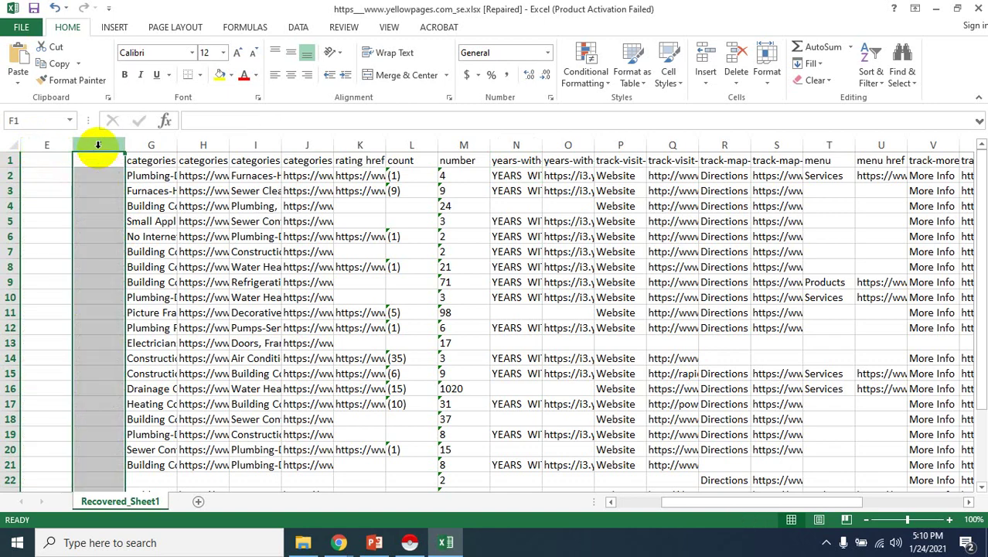
# - Clear the contents of columns G through J with the category names and category links
pyautogui.click(151, 146)
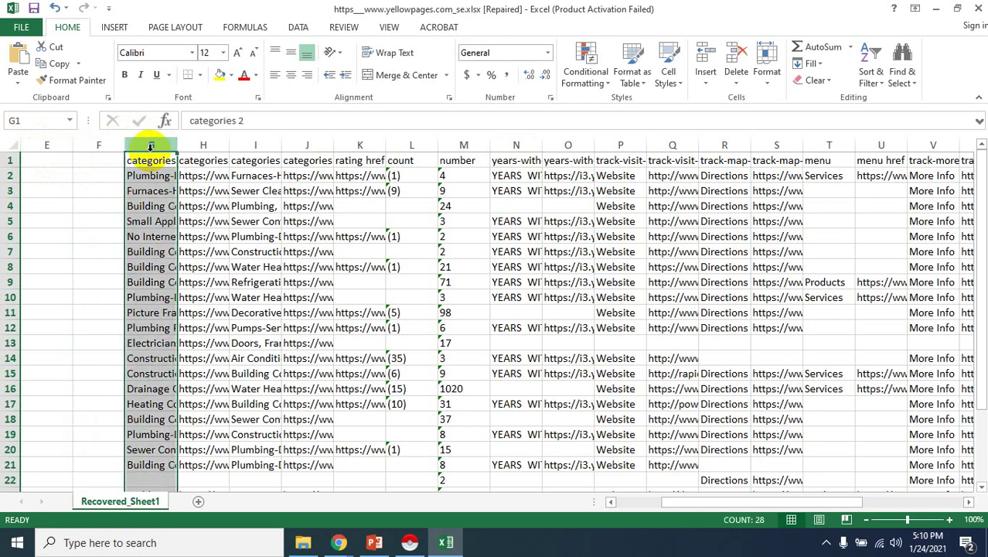
pyautogui.press('Delete')
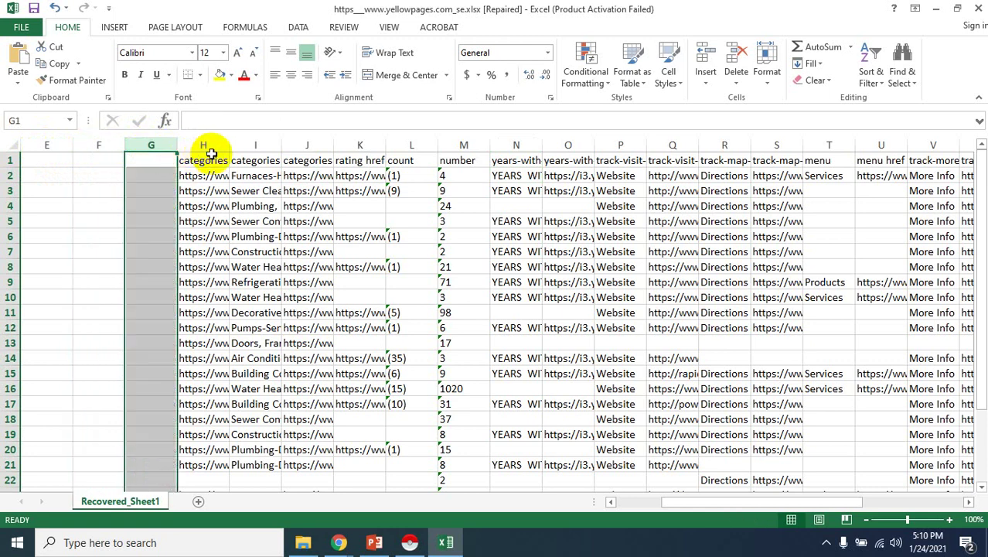
pyautogui.click(202, 145)
pyautogui.press('Delete')
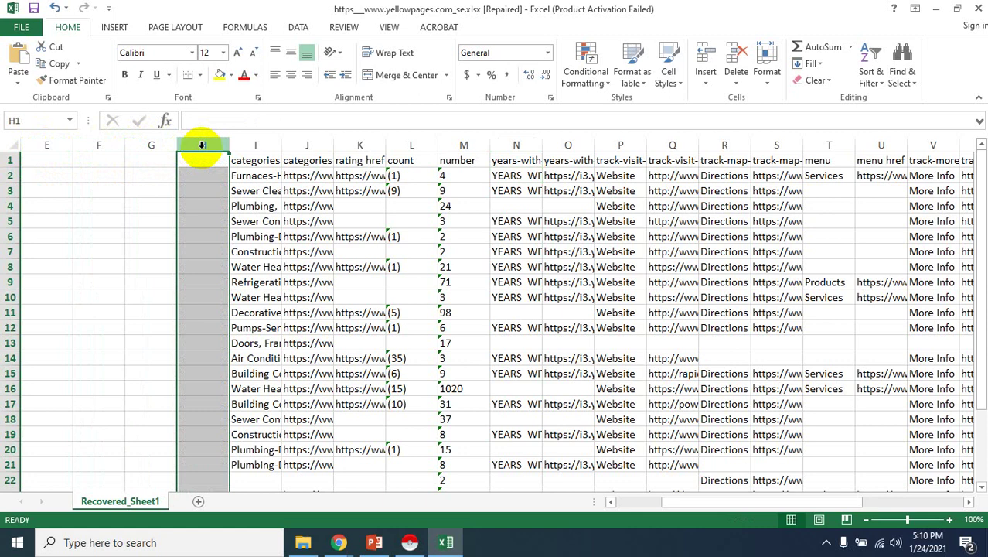
pyautogui.click(246, 146)
pyautogui.press('Delete')
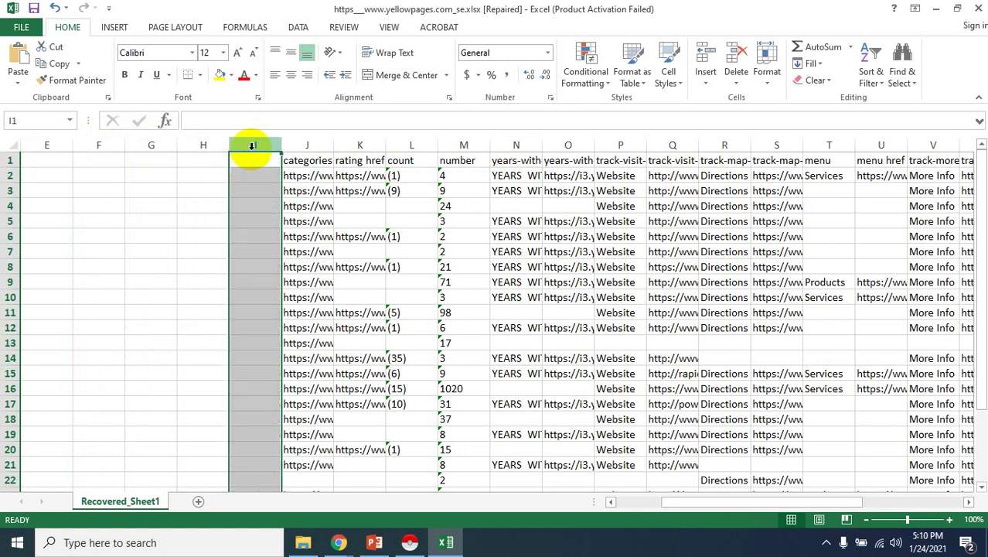
pyautogui.click(309, 146)
pyautogui.press('Delete')
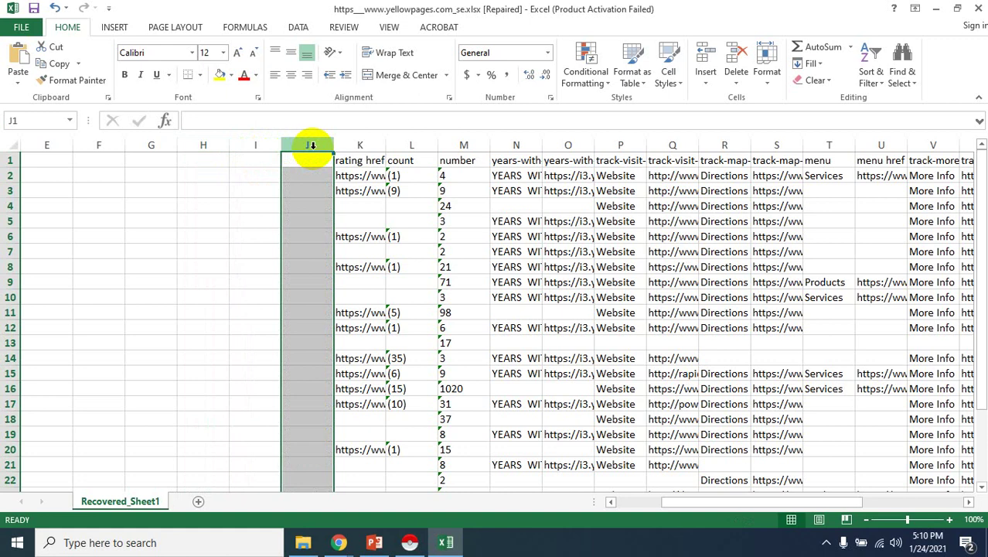
# - Clear the contents of column K with the rating links, column L with the counts and column M with the numbers
pyautogui.click(371, 142)
pyautogui.press('Delete')
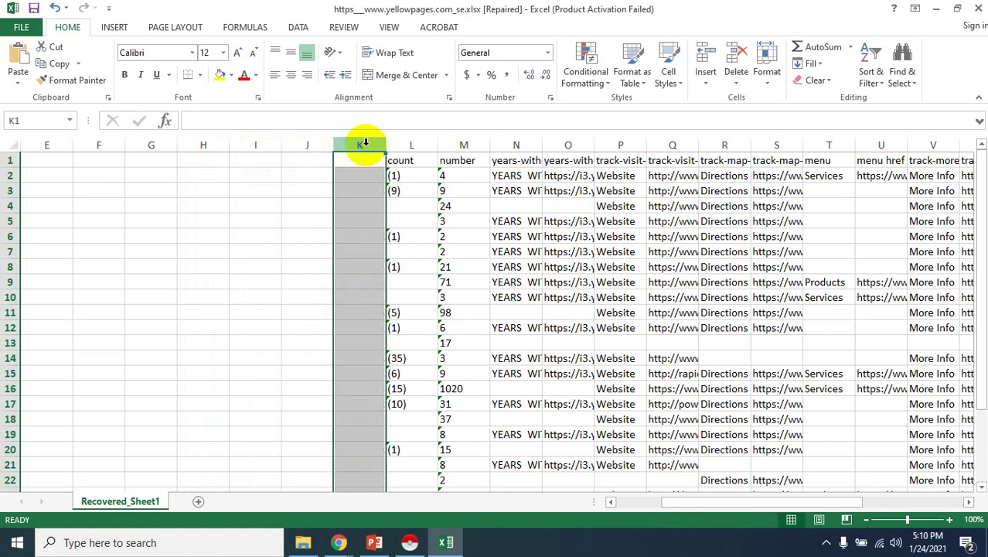
pyautogui.click(412, 145)
pyautogui.press('Delete')
pyautogui.click(457, 146)
pyautogui.press('Delete')
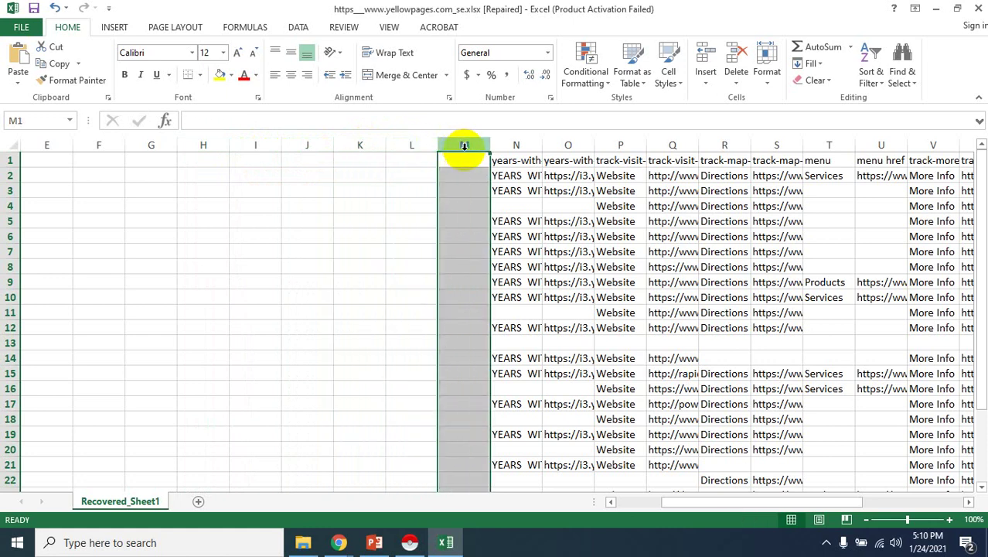
# - Clear the contents of the two years-with columns, N and O
pyautogui.click(508, 147)
pyautogui.press('Delete')
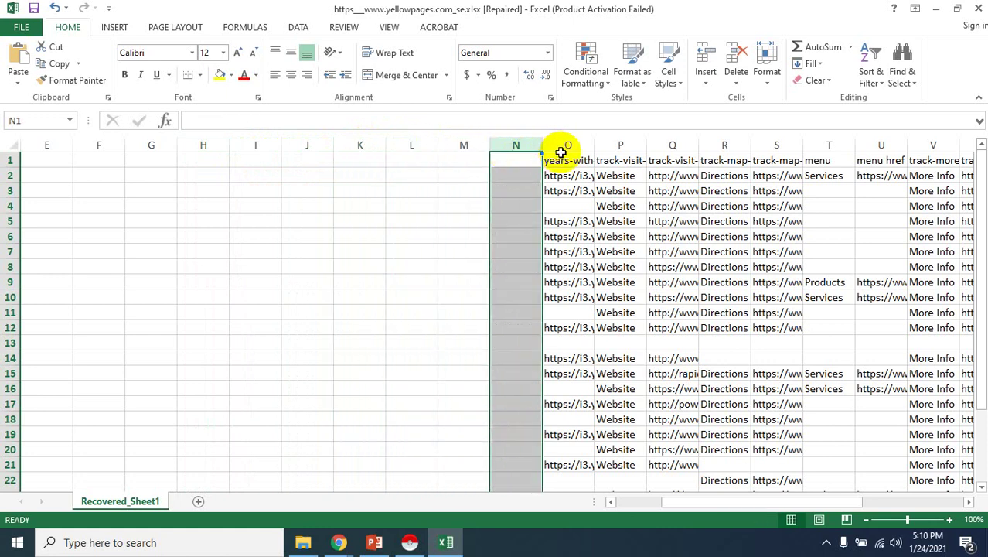
pyautogui.click(566, 148)
pyautogui.press('Delete')
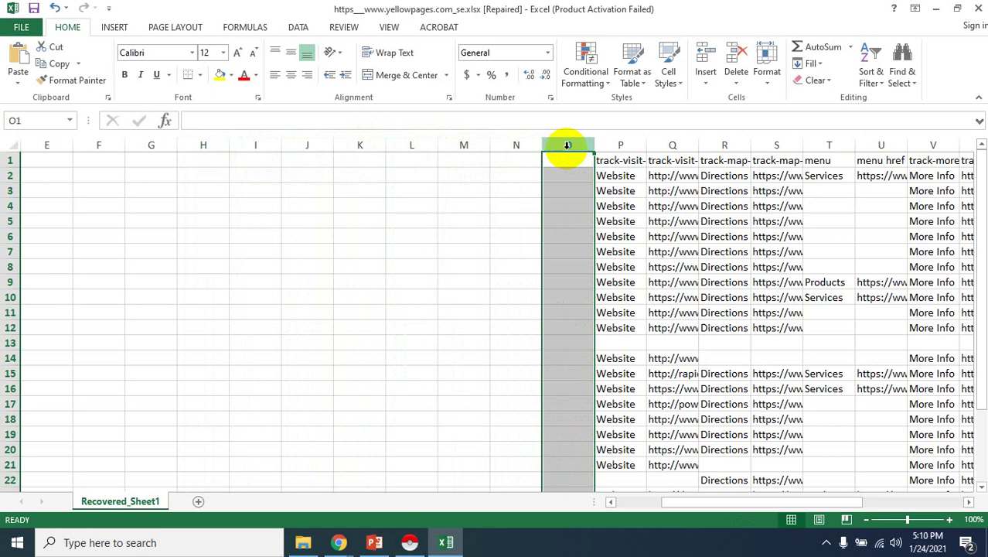
# - Clear the website label column P, widen column Q with the website links, and collapse column P out of view
pyautogui.click(620, 147)
pyautogui.press('Delete')
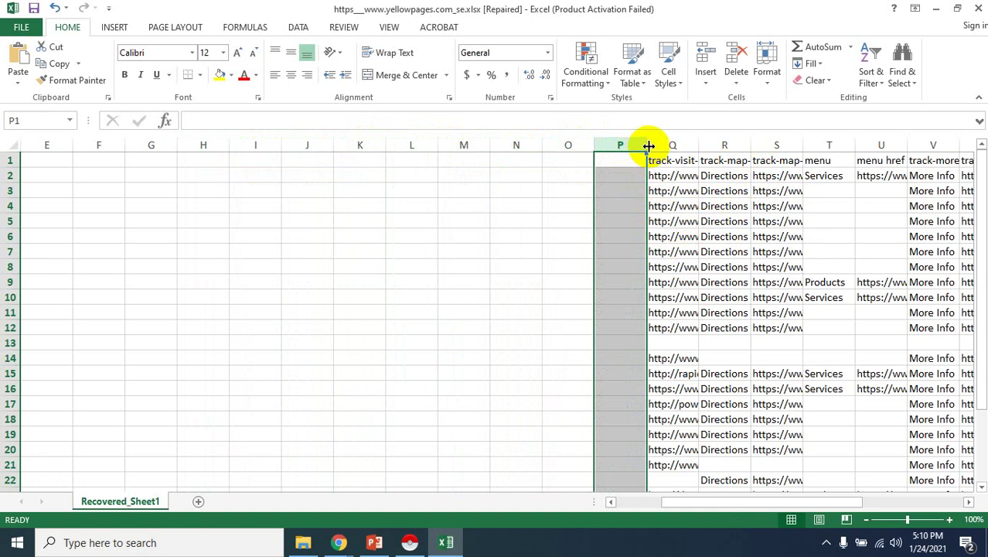
pyautogui.moveTo(698, 146); pyautogui.dragTo(732, 145)
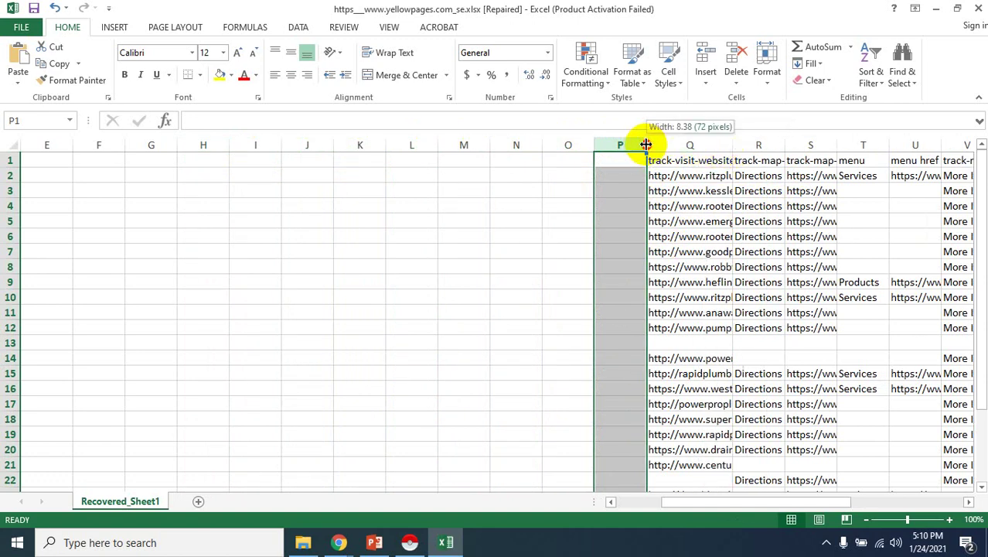
pyautogui.moveTo(646, 145); pyautogui.dragTo(551, 146)
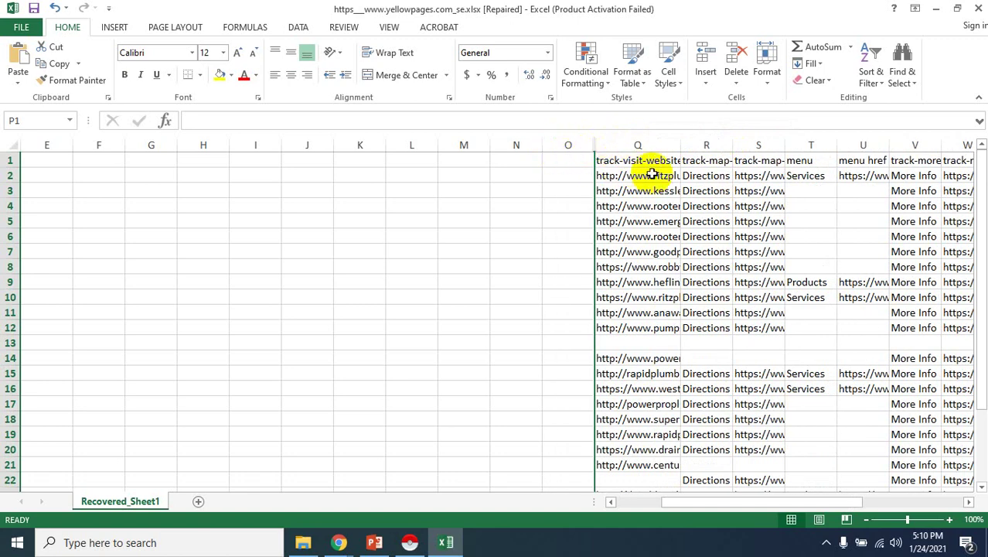
# - Clear the contents of the directions column R, the map link column S and the menu column T
pyautogui.click(707, 145)
pyautogui.press('Delete')
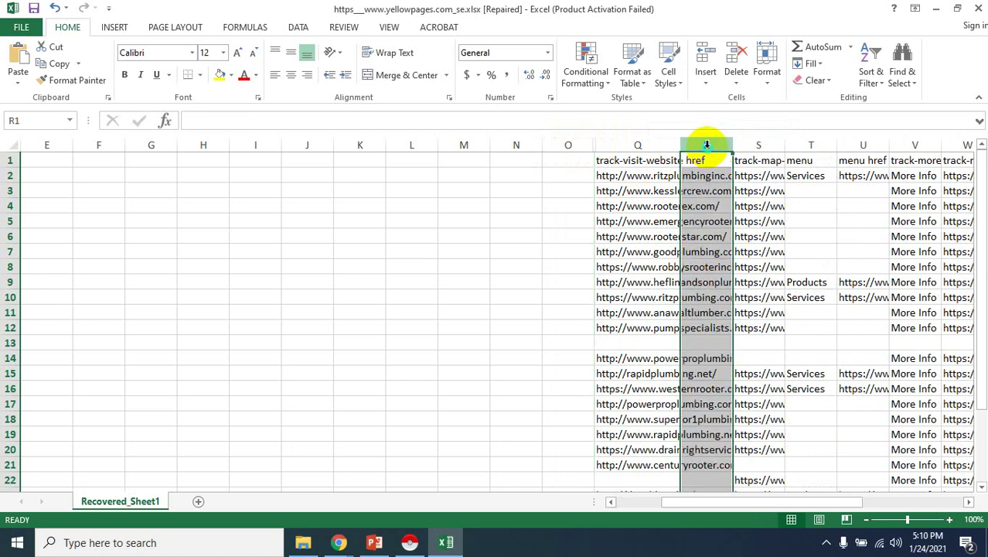
pyautogui.rightClick(716, 145)
pyautogui.click(703, 143)
pyautogui.click(754, 144)
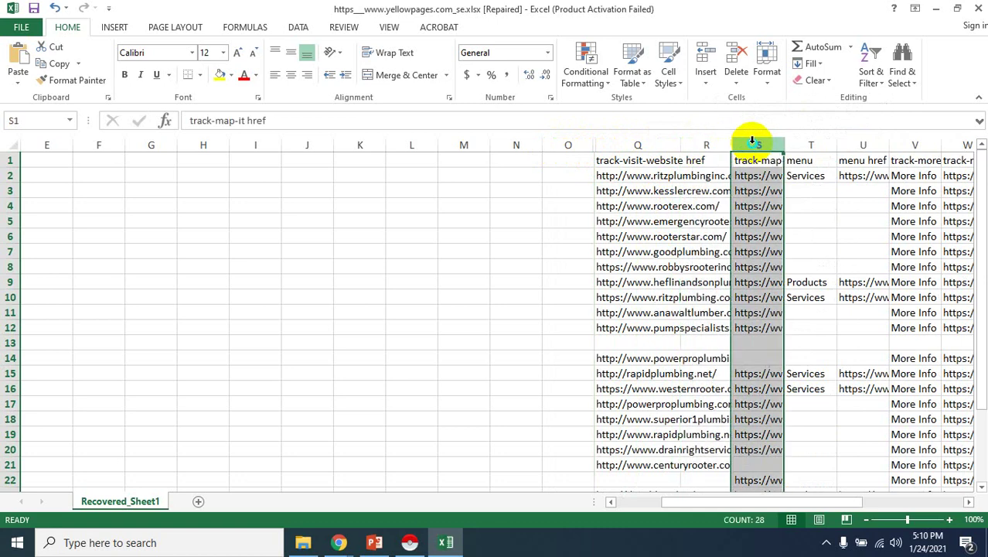
pyautogui.press('Delete')
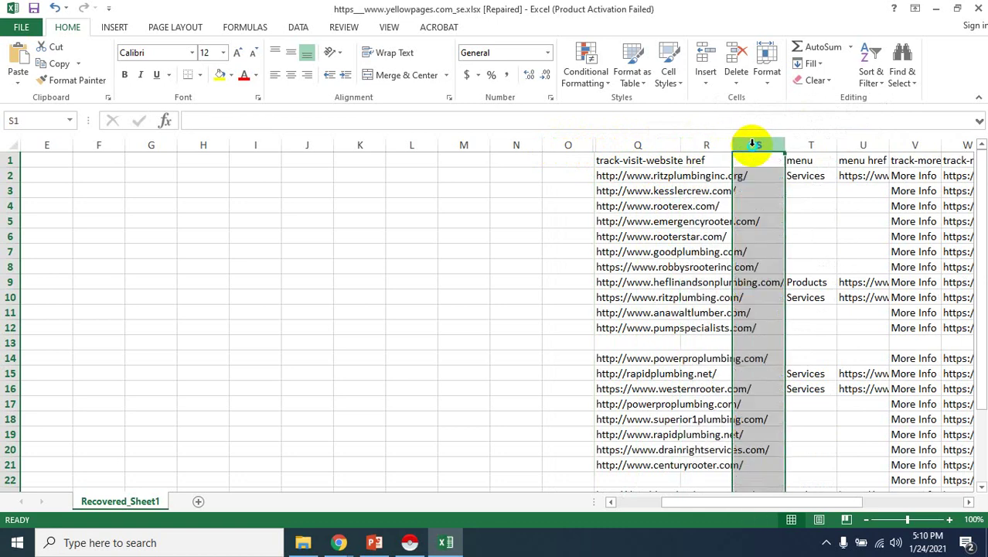
pyautogui.click(812, 145)
pyautogui.press('Delete')
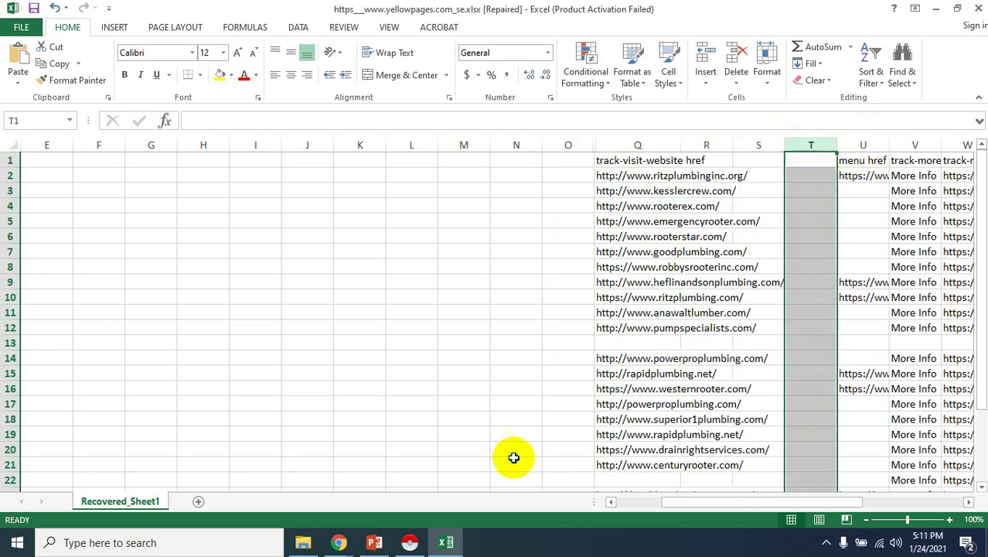
# - Clear the more-info columns W and V and the menu href column U
pyautogui.moveTo(720, 507); pyautogui.dragTo(826, 506)
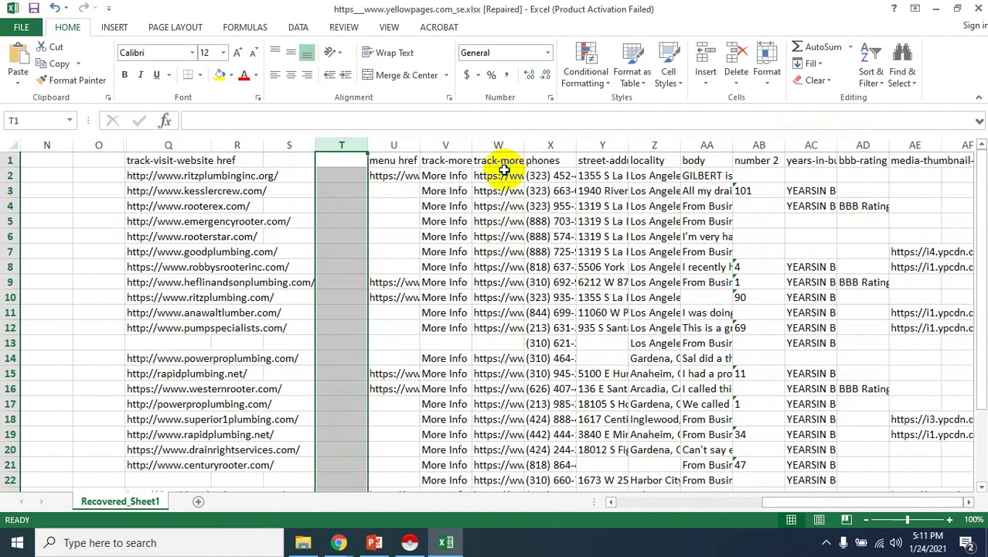
pyautogui.click(499, 147)
pyautogui.press('Delete')
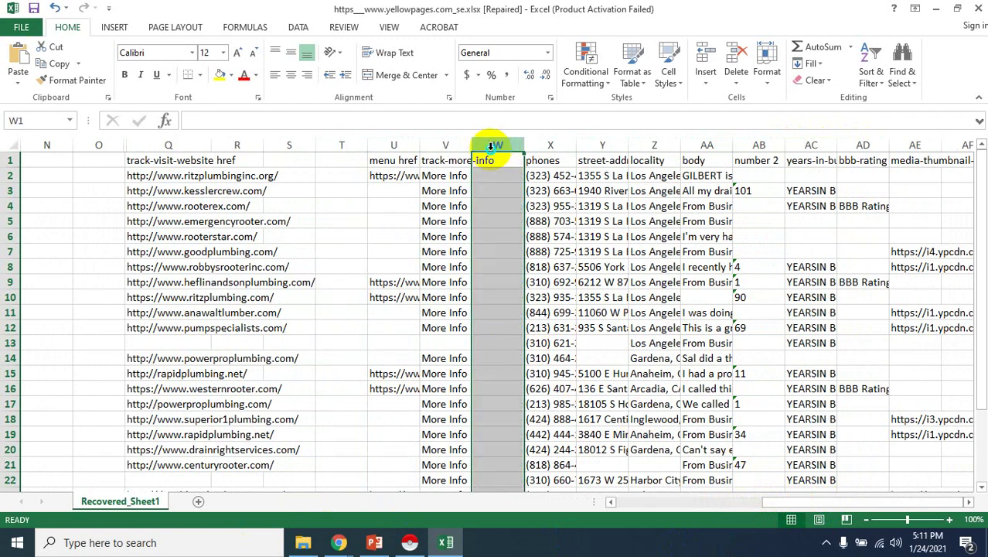
pyautogui.click(453, 146)
pyautogui.press('Delete')
pyautogui.click(394, 145)
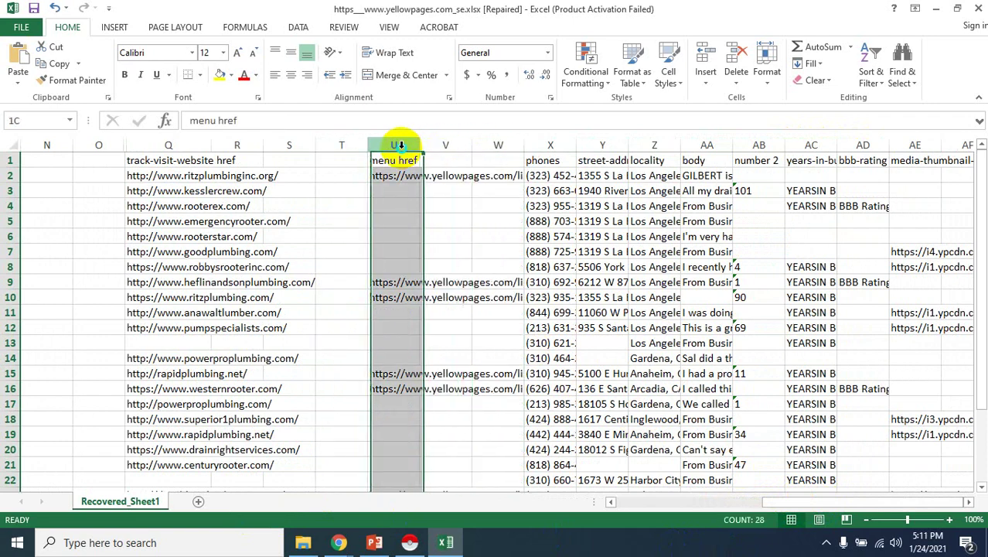
pyautogui.press('Delete')
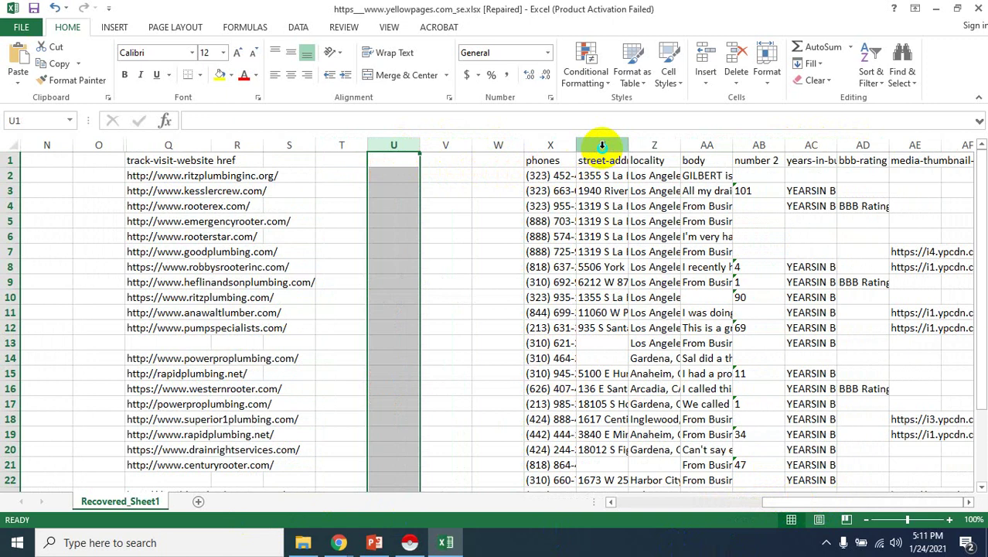
# - Clear columns AA through AD with the body text, number 2, years in business and BBB rating
pyautogui.click(708, 145)
pyautogui.press('Delete')
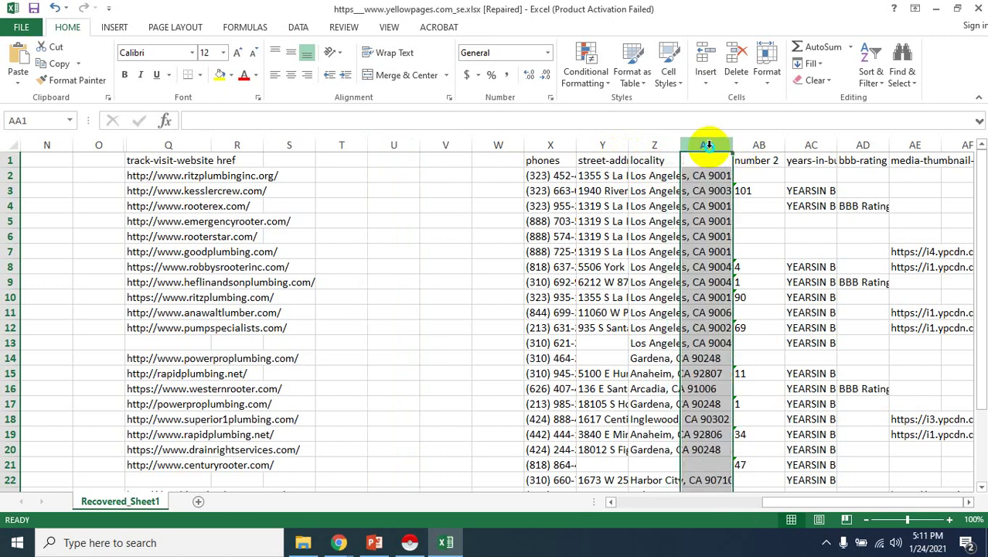
pyautogui.click(759, 145)
pyautogui.press('Delete')
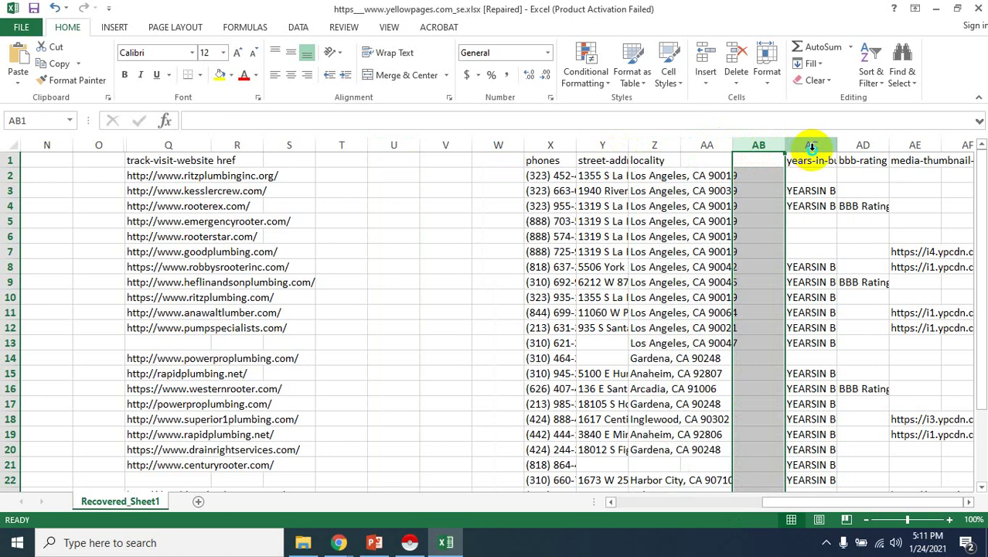
pyautogui.click(811, 146)
pyautogui.press('Delete')
pyautogui.click(861, 145)
pyautogui.press('Delete')
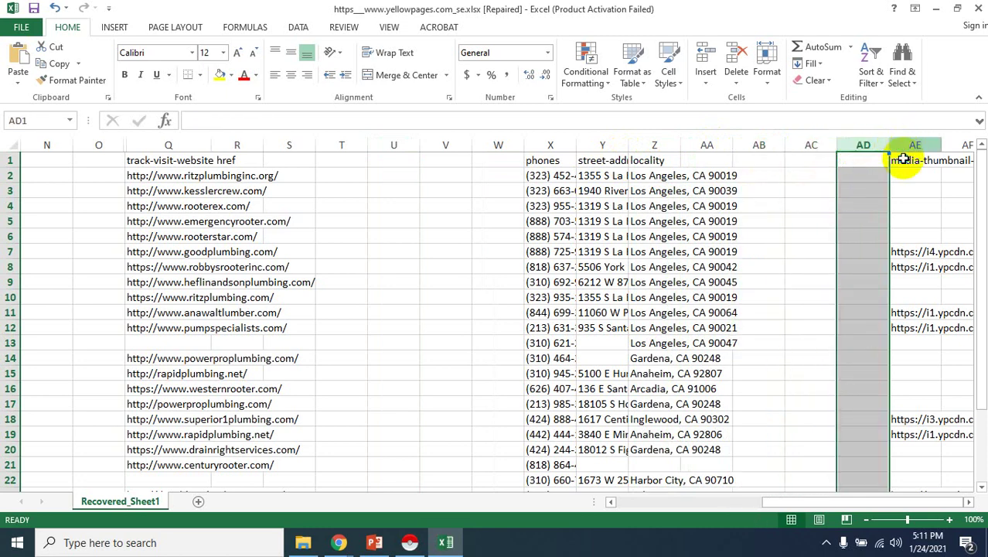
# - Clear the contents of column AE with the media-thumbnail-wrapper src links
pyautogui.moveTo(766, 503); pyautogui.dragTo(820, 505)
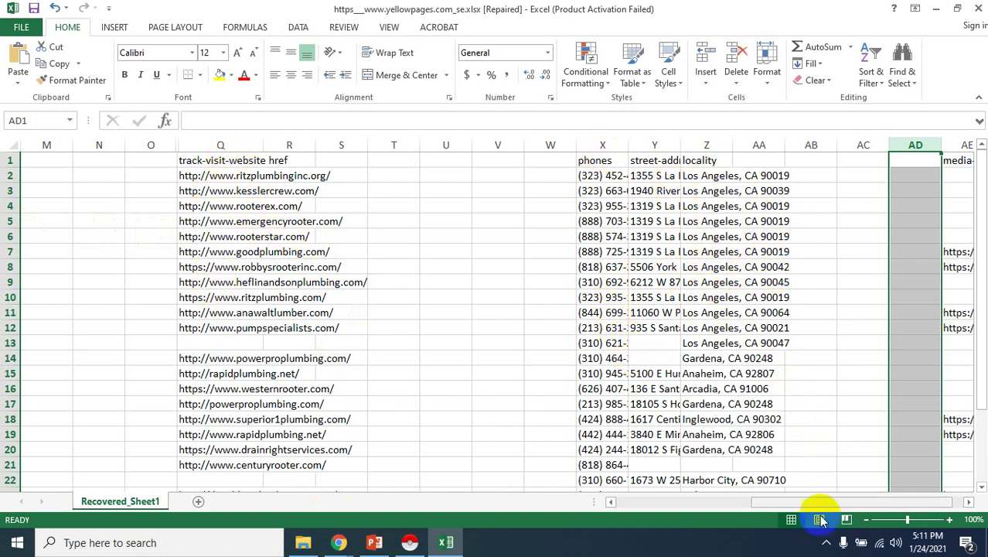
pyautogui.moveTo(805, 501); pyautogui.dragTo(871, 502)
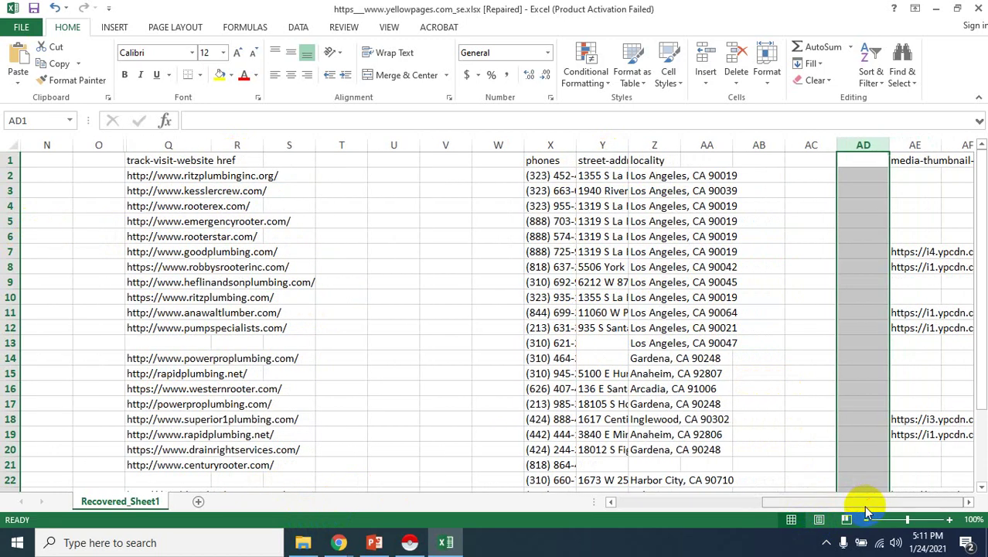
pyautogui.moveTo(930, 161); pyautogui.dragTo(920, 187)
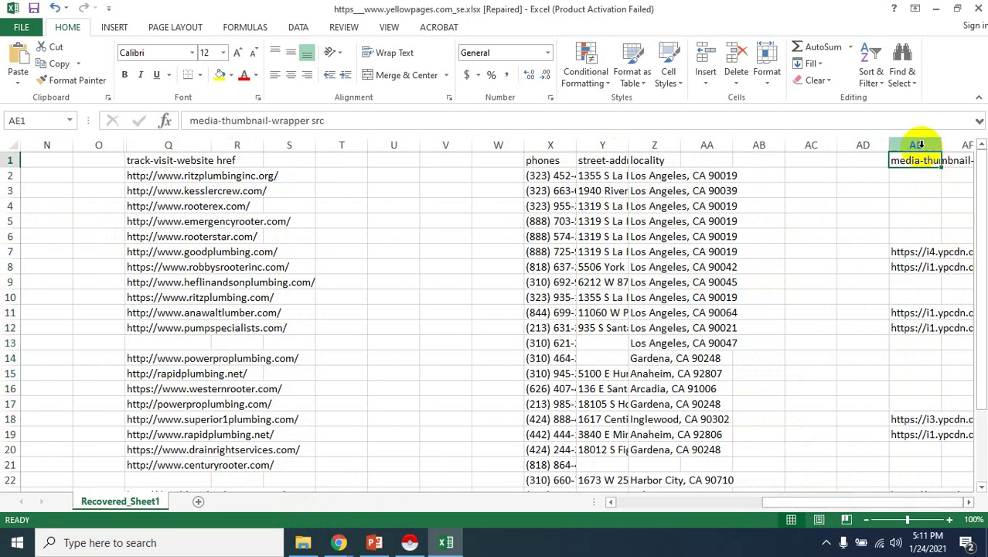
pyautogui.click(912, 146)
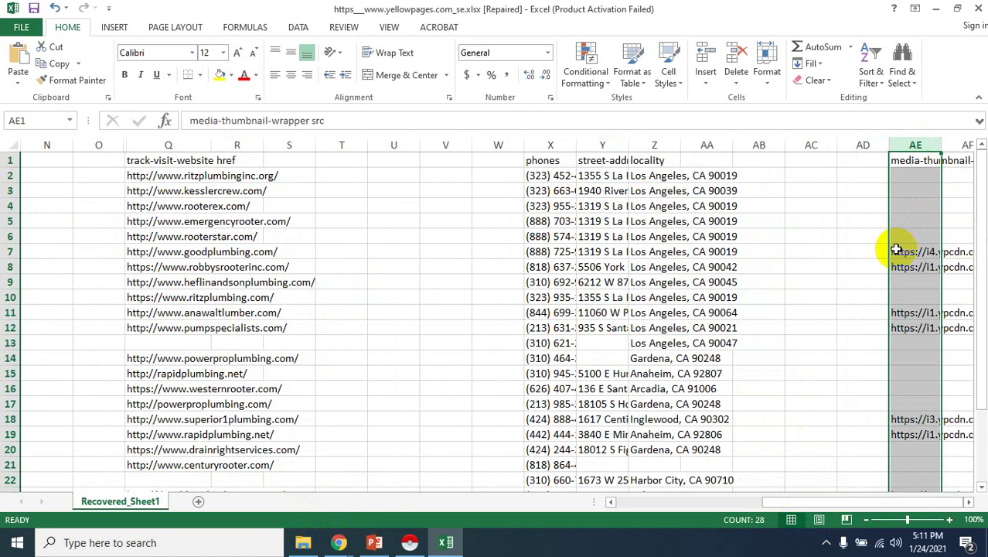
pyautogui.press('Delete')
# - Switch to PowerPoint, close the break-time presentation, and return to the Excel workbook
pyautogui.click(410, 542)
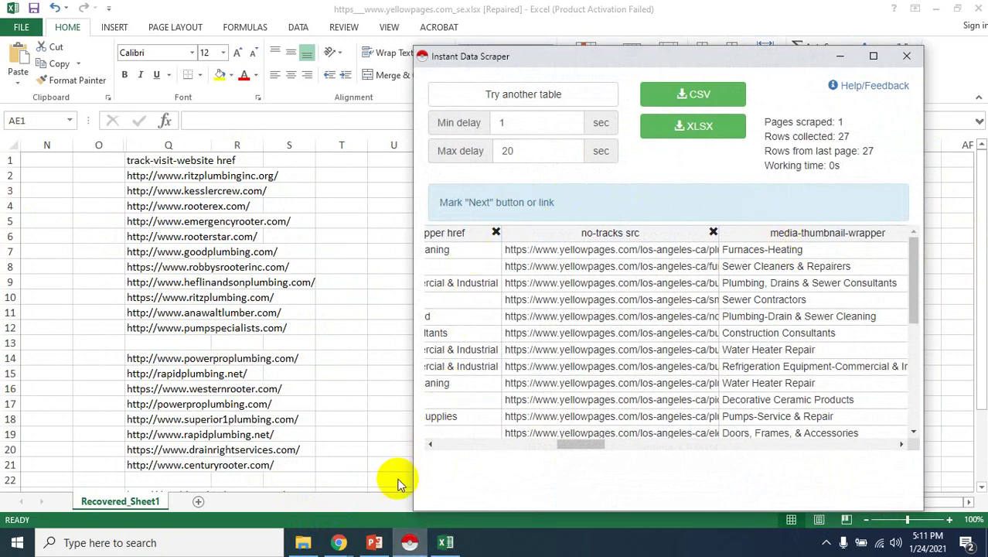
pyautogui.click(374, 542)
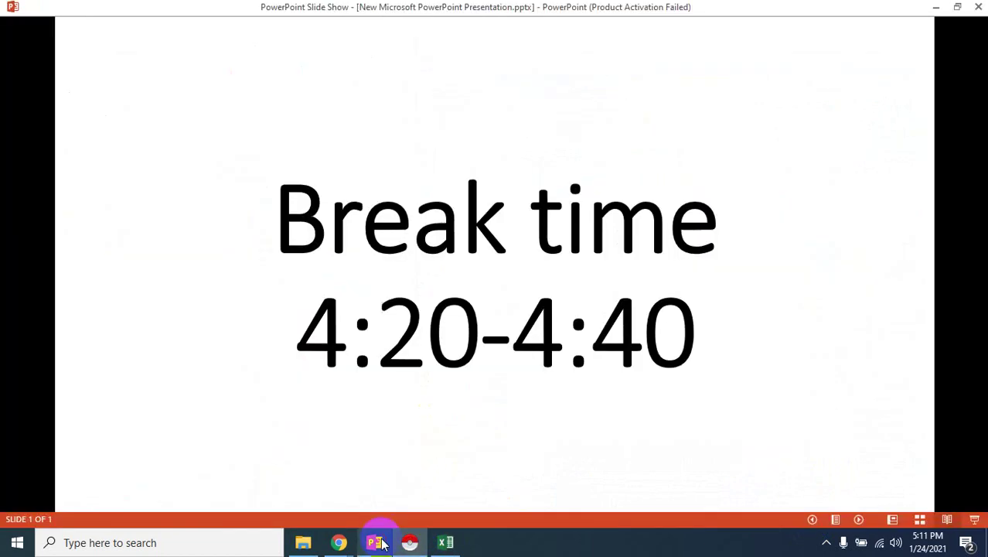
pyautogui.click(979, 8)
pyautogui.click(441, 300)
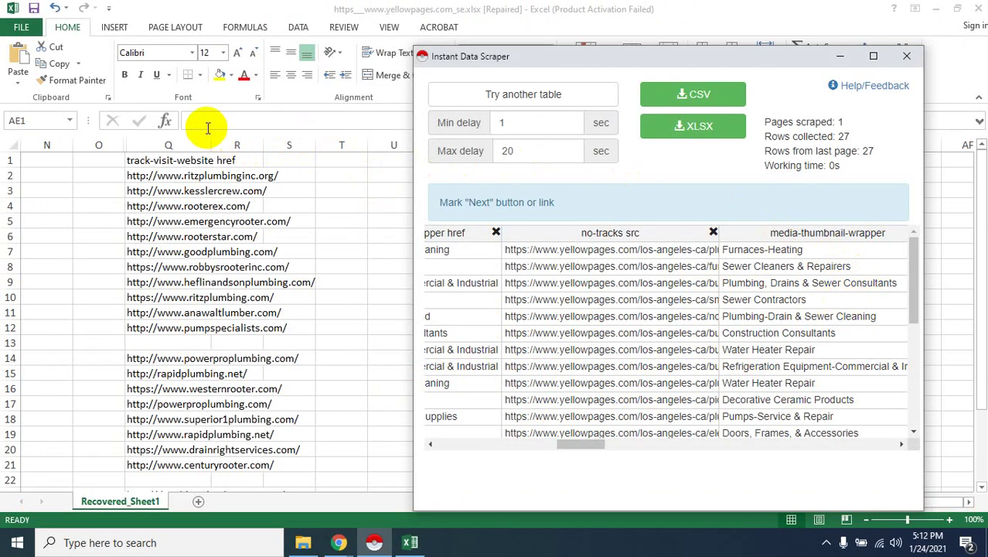
pyautogui.click(172, 137)
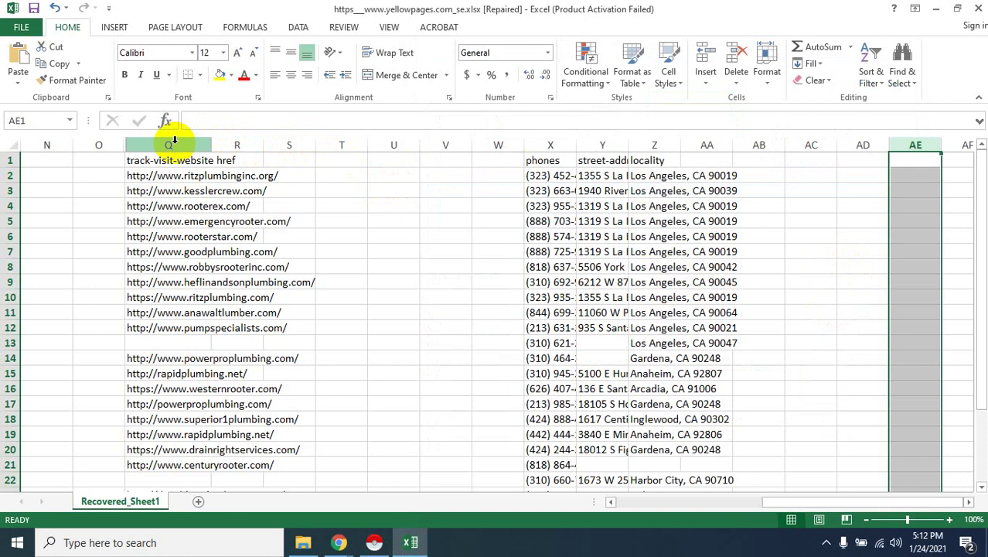
# - Select the whole column Q with the business website links
pyautogui.rightClick(394, 54)
pyautogui.press('Escape')
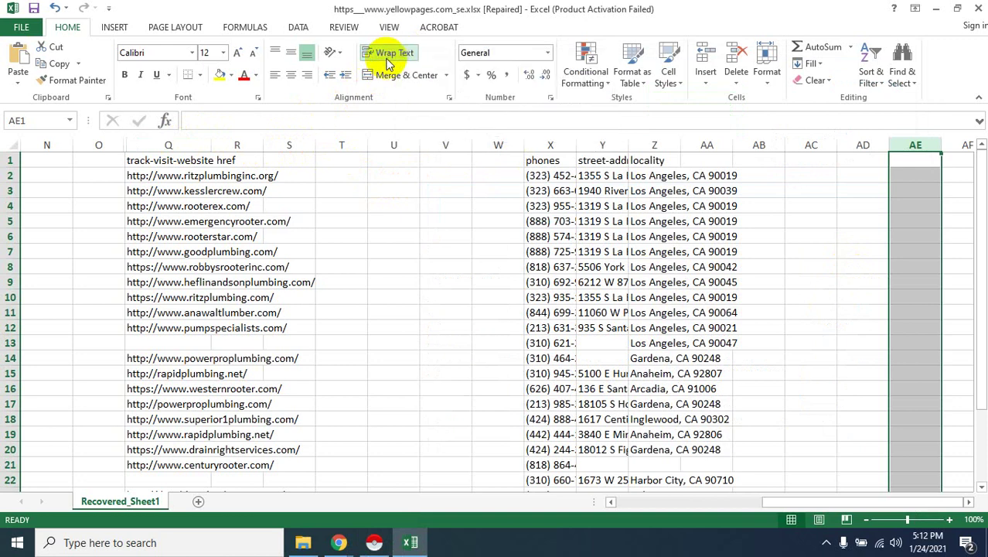
pyautogui.click(179, 144)
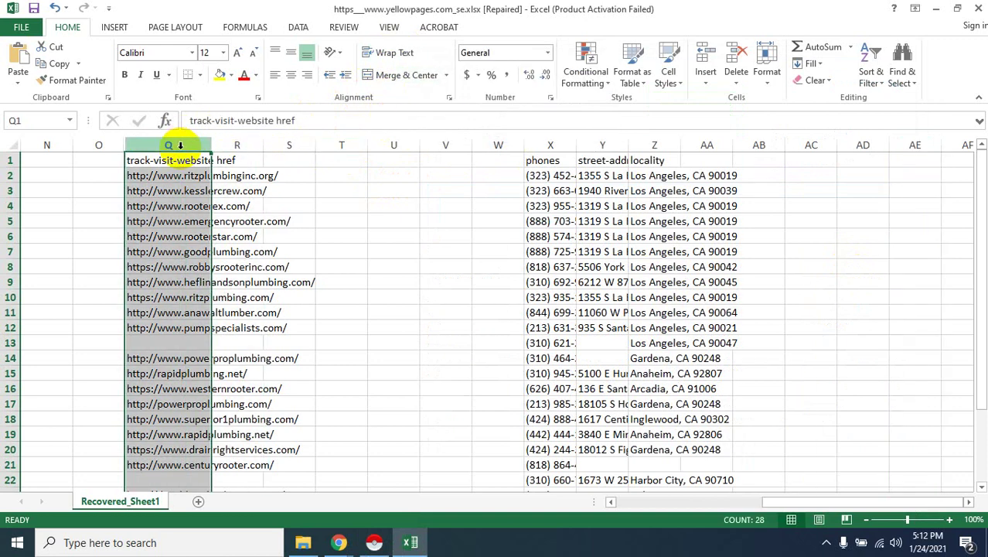
# - Switch to the Chrome window and bring up the Google Meet class tab
pyautogui.click(344, 542)
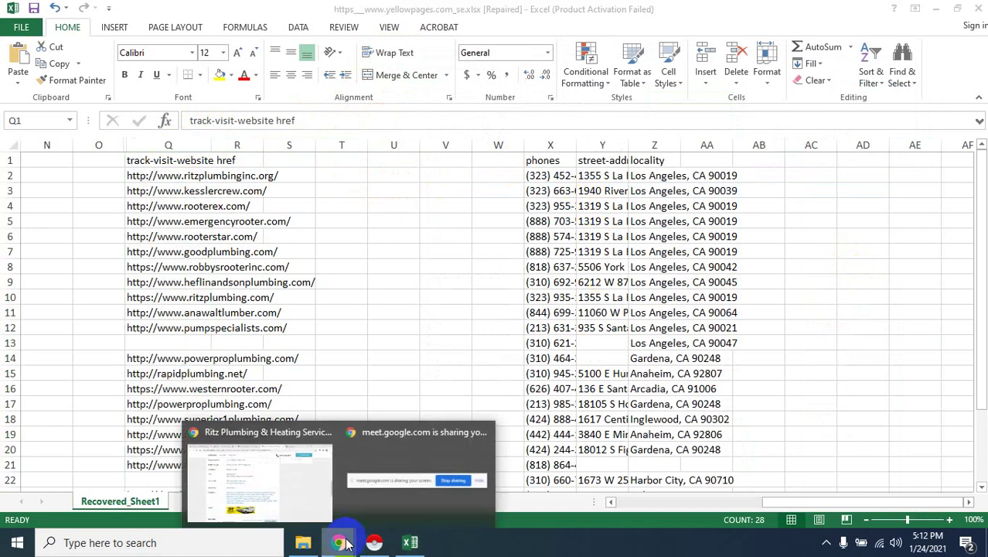
pyautogui.click(299, 485)
pyautogui.click(232, 12)
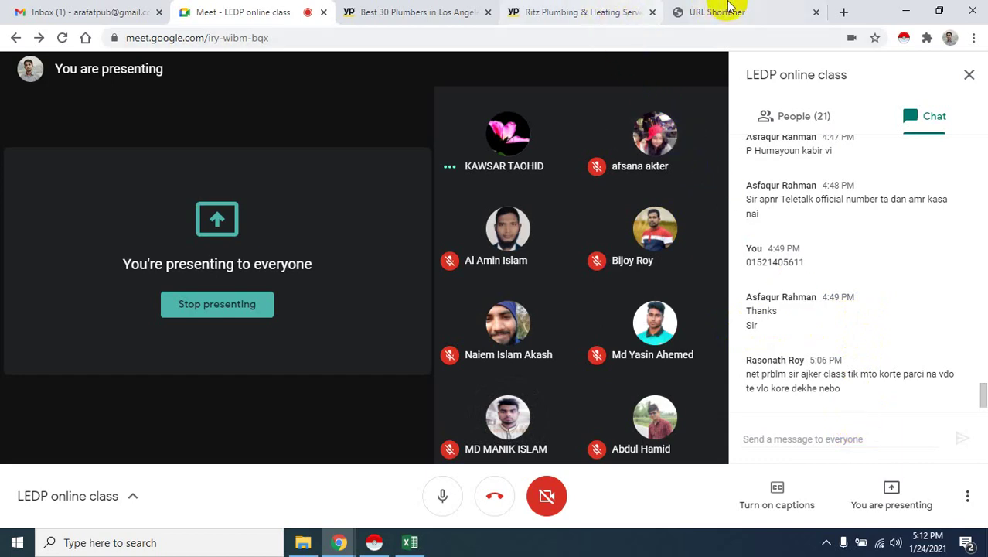
# - Close the URL Shortener and Ritz Plumbing tabs and return to the beginning of the Los Angeles plumbers results
pyautogui.click(816, 13)
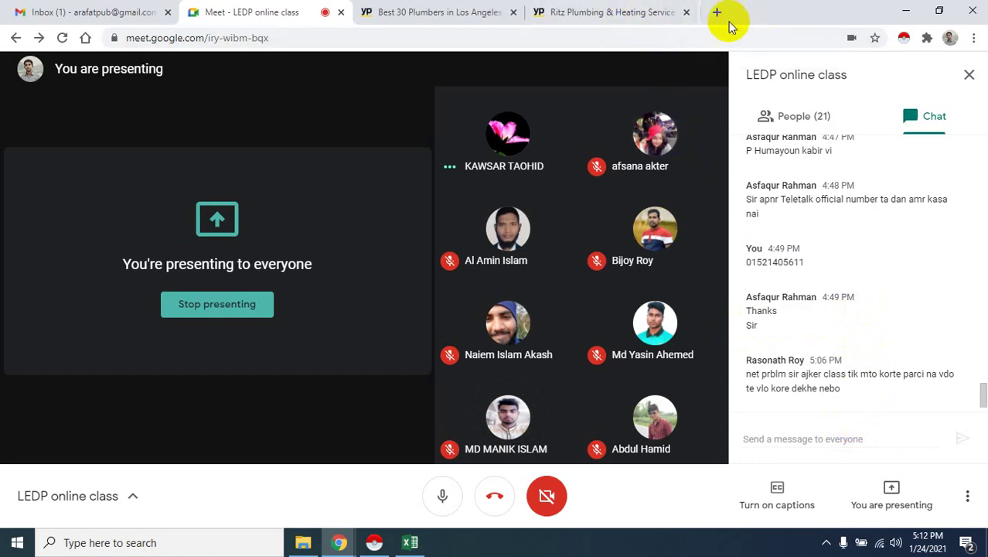
pyautogui.click(689, 13)
pyautogui.click(491, 12)
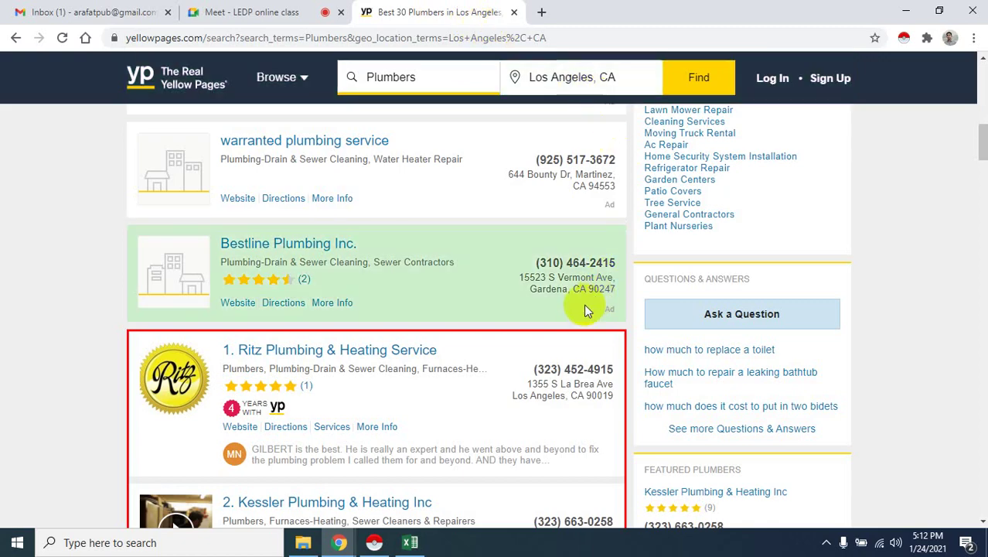
pyautogui.scroll(6, 537, 304)
pyautogui.scroll(5, 537, 304)
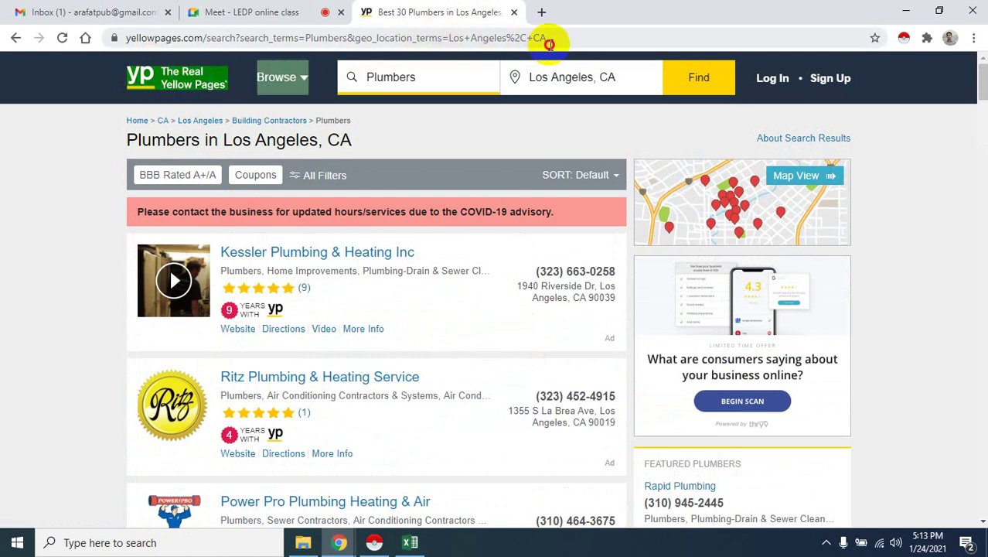
pyautogui.click(560, 38)
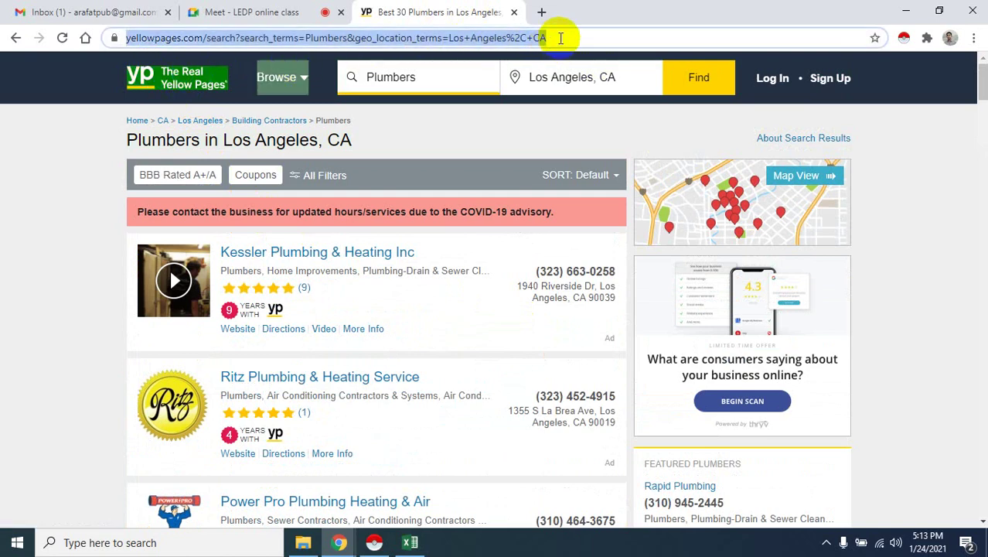
pyautogui.write('phone ')
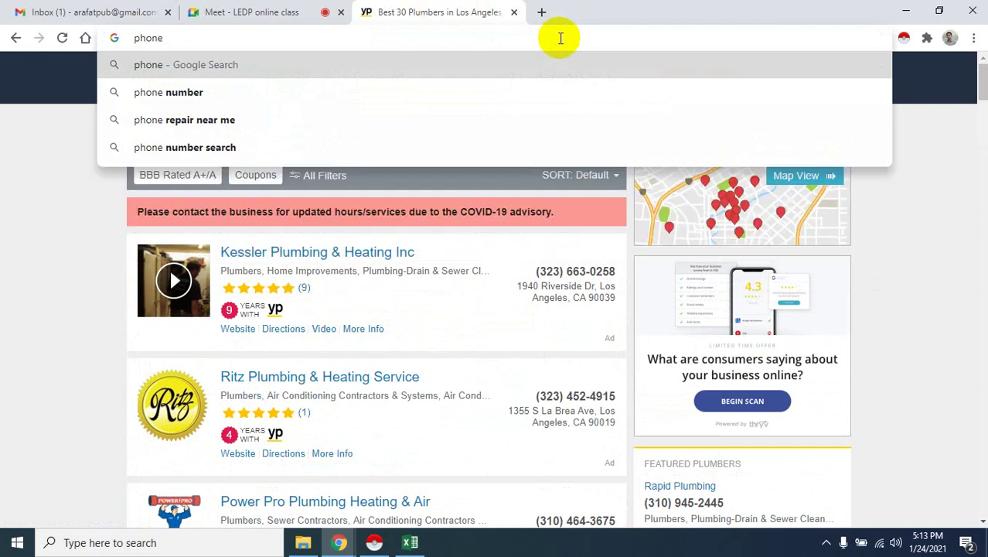
pyautogui.write('l')
pyautogui.press('BackSpace')
pyautogui.press('BackSpace')
pyautogui.press('BackSpace')
pyautogui.press('BackSpace')
pyautogui.press('BackSpace')
pyautogui.press('BackSpace')
pyautogui.press('BackSpace')
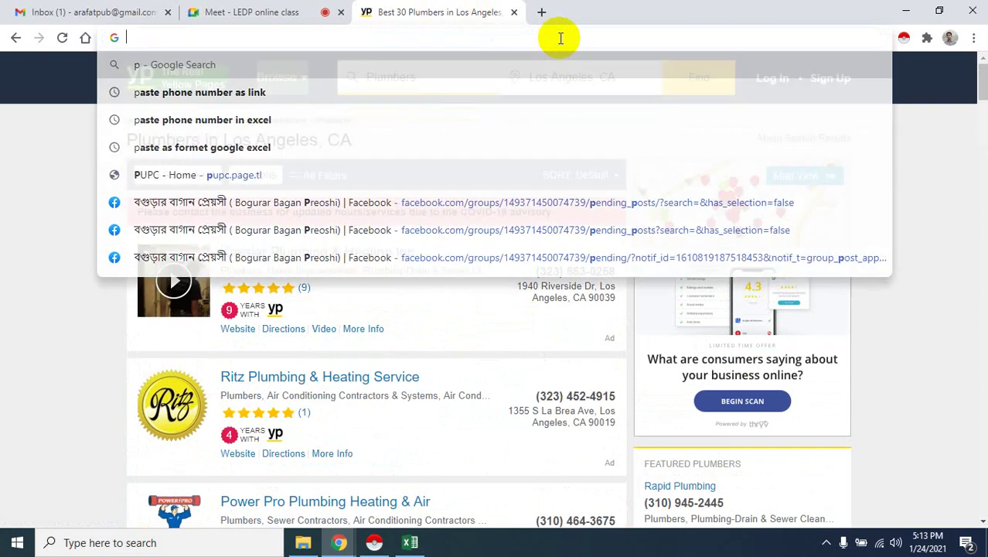
# - Search Google for "amazon" and open the Amazon.com result
pyautogui.write('ama')
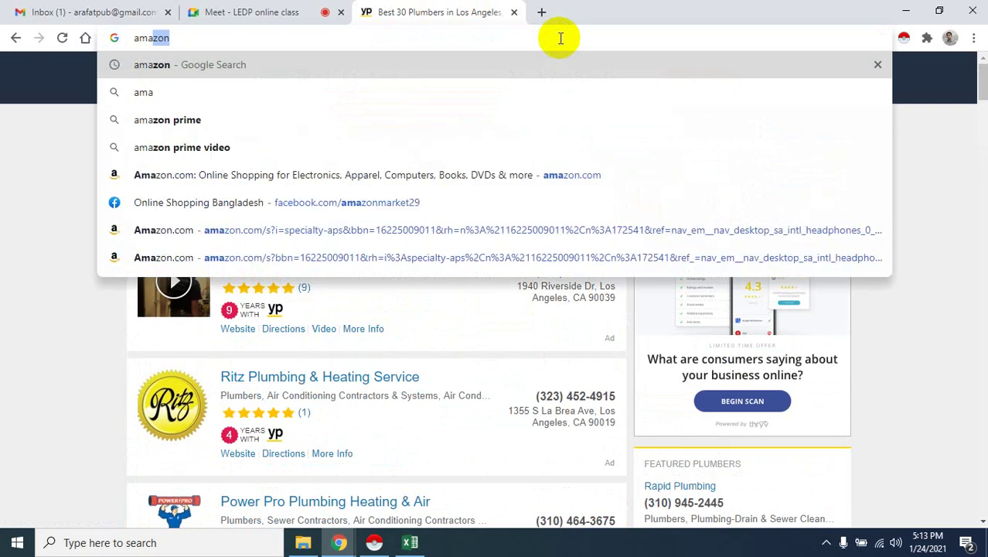
pyautogui.write('zon')
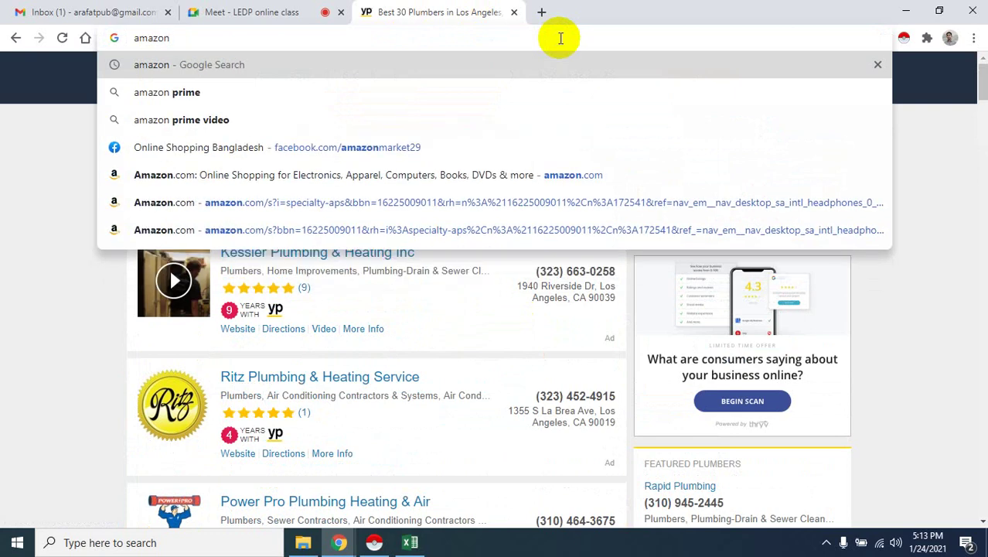
pyautogui.press('Return')
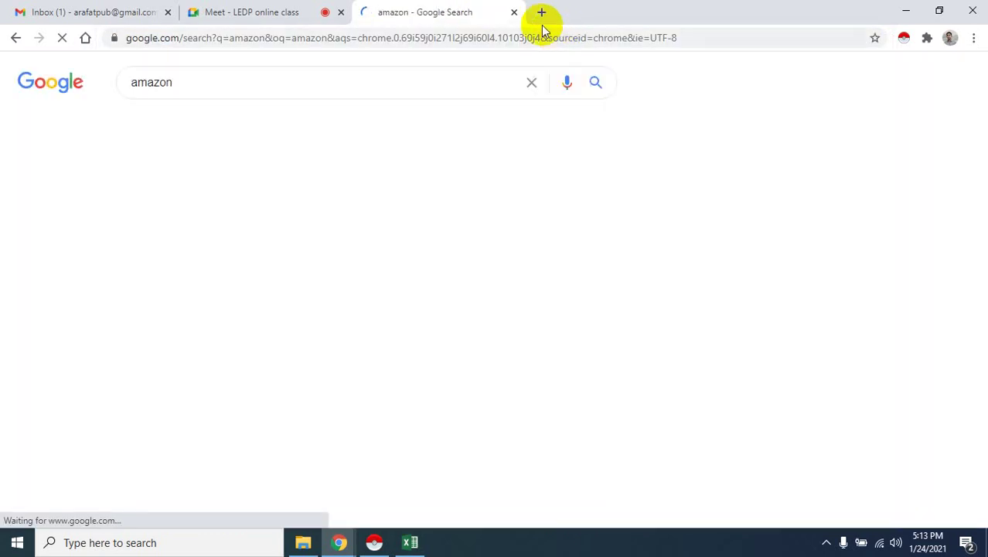
pyautogui.click(263, 203)
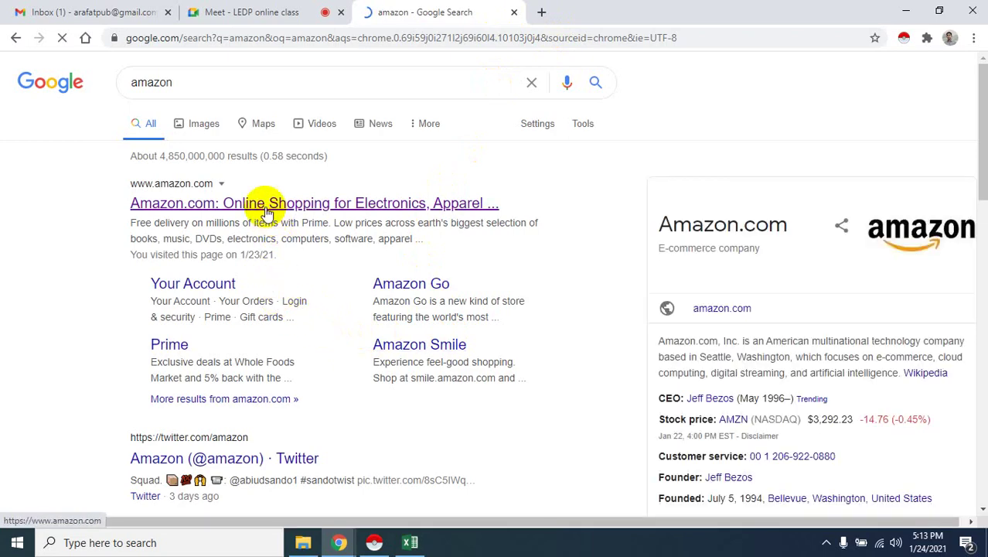
# - Check the Google Meet class tab and return to the Amazon home page
pyautogui.click(280, 10)
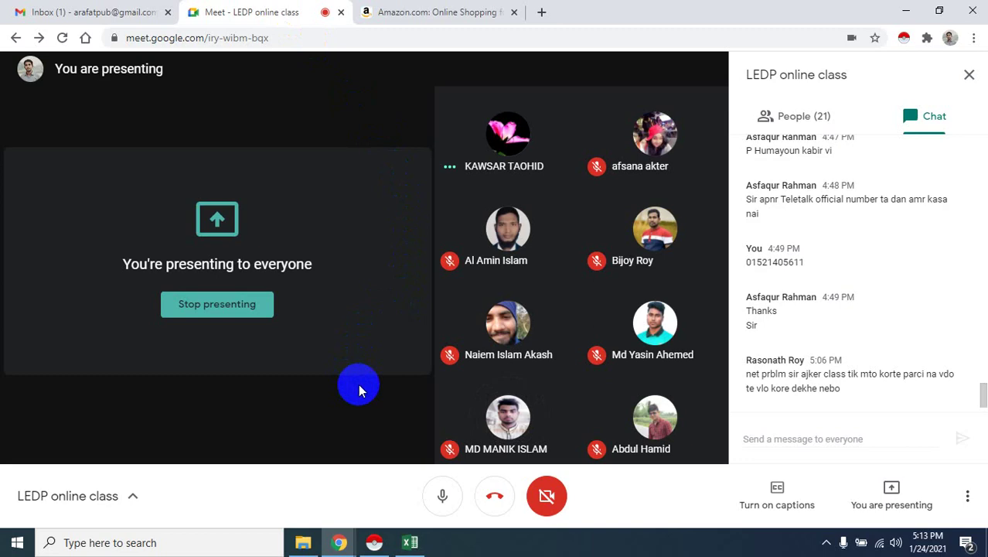
pyautogui.click(367, 12)
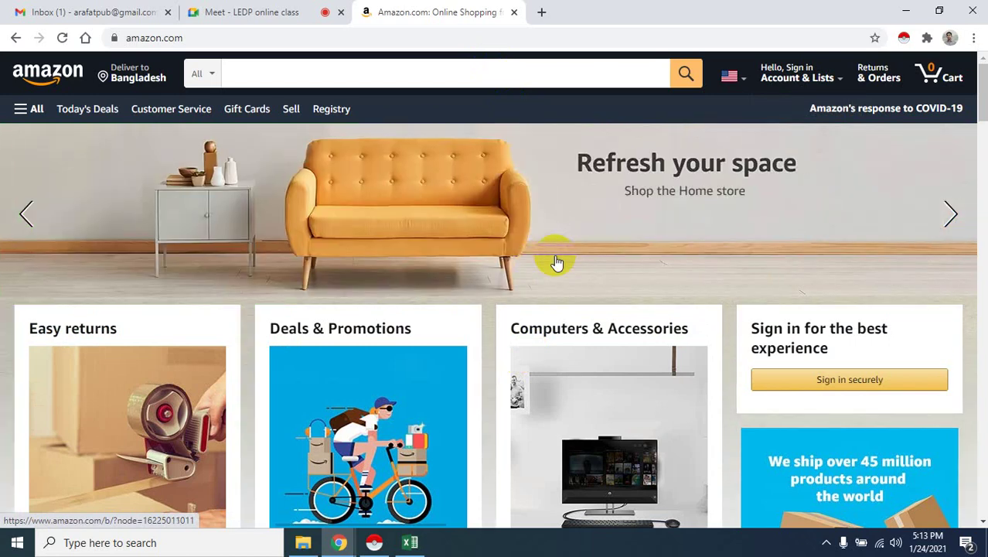
pyautogui.click(557, 262)
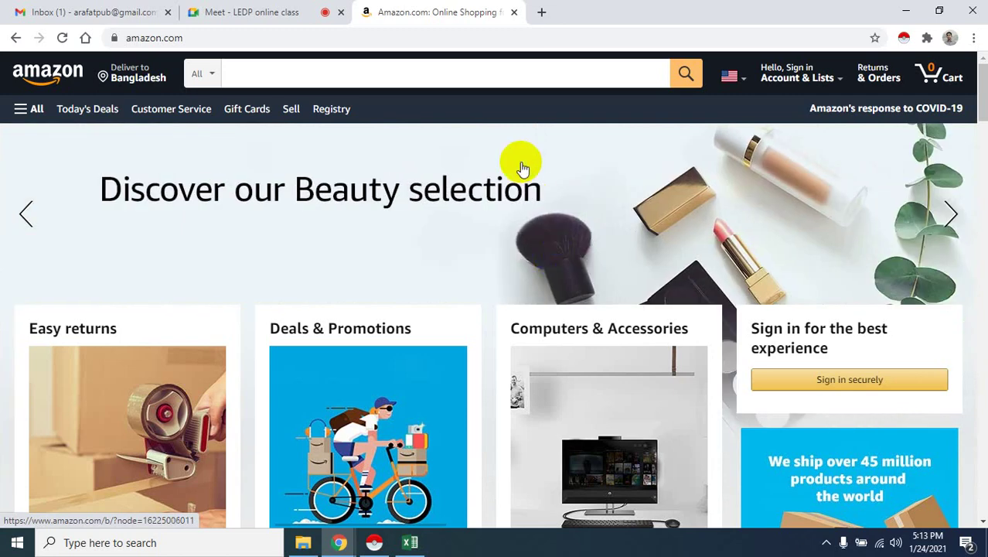
# - Choose Cell Phones & Accessories within the Electronics department of Amazon's full category list
pyautogui.click(26, 112)
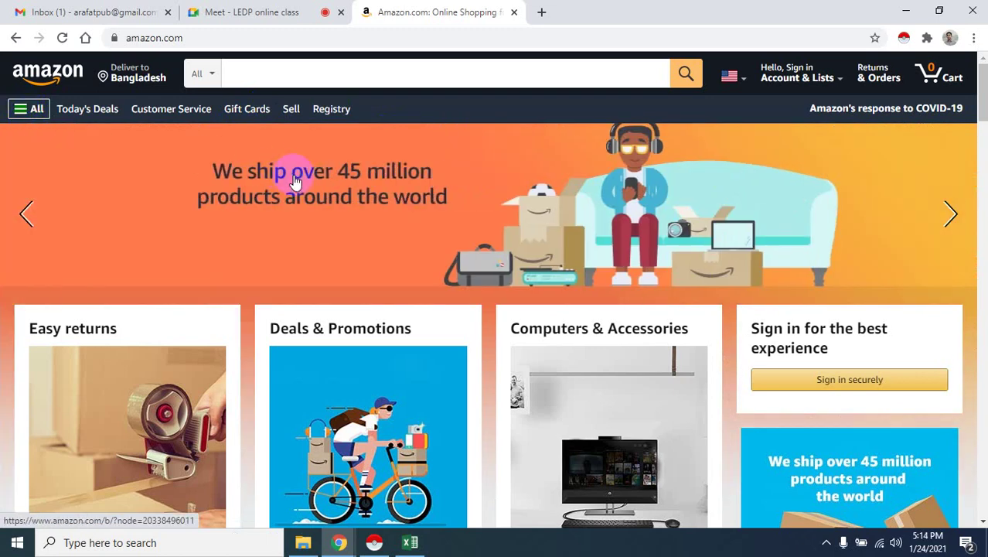
pyautogui.click(25, 108)
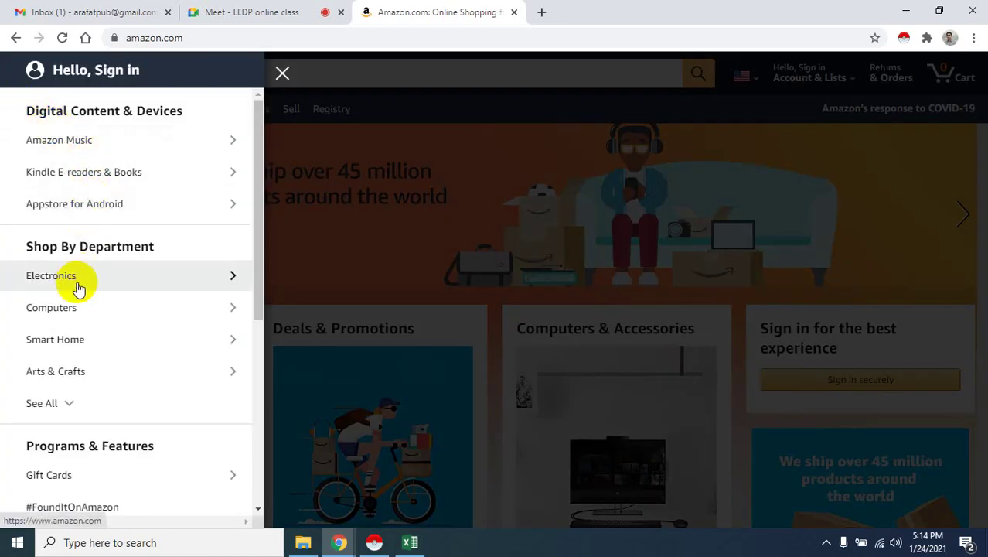
pyautogui.click(227, 280)
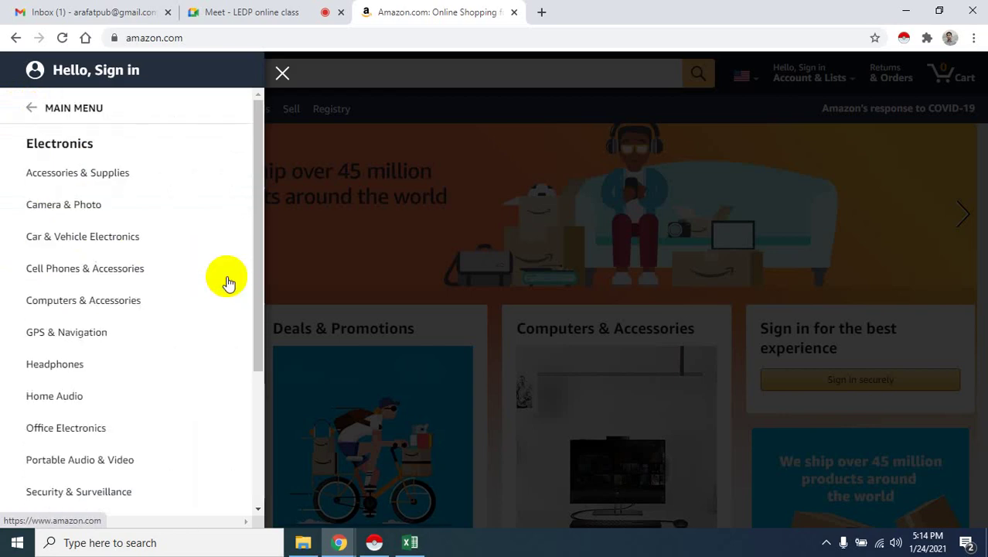
pyautogui.click(125, 280)
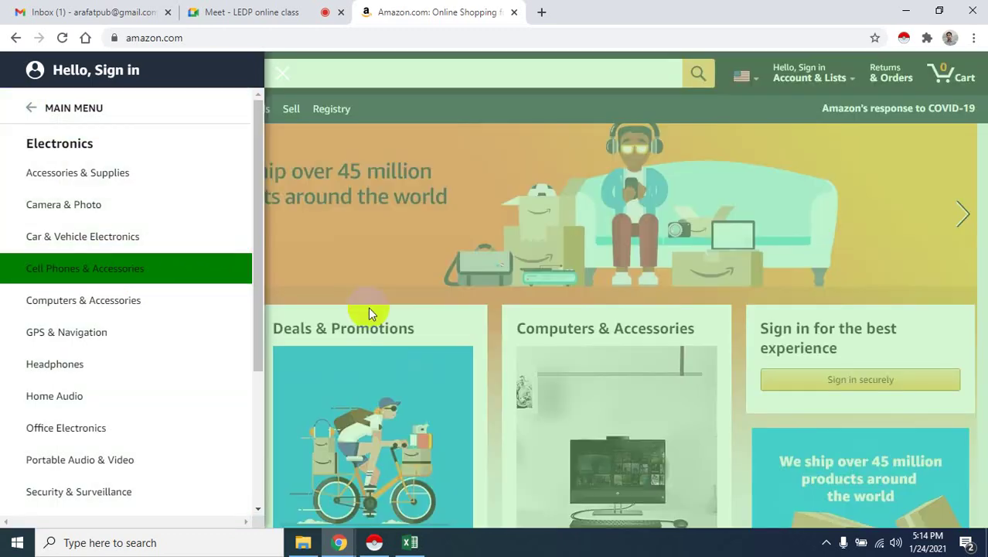
pyautogui.click(50, 277)
pyautogui.click(728, 160)
pyautogui.click(826, 541)
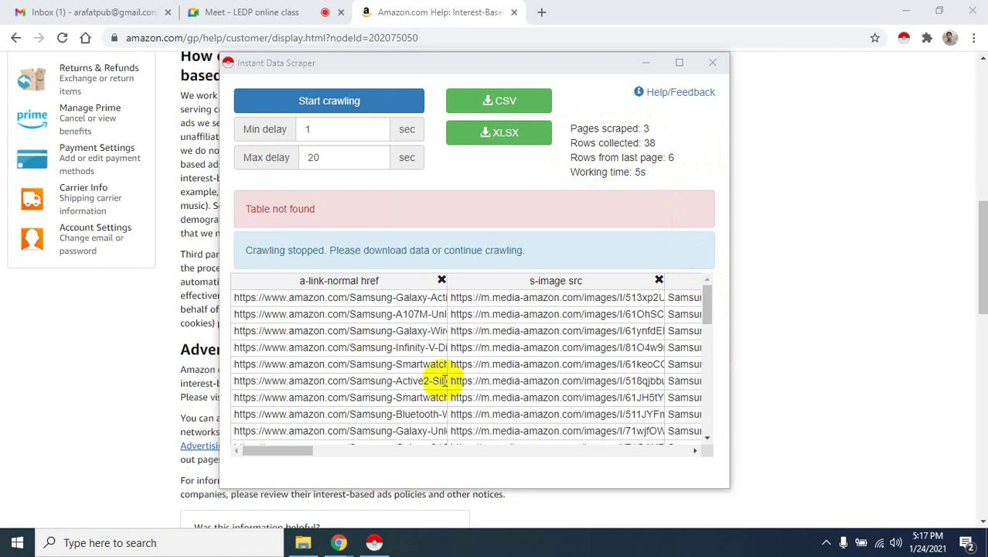
# - Examine the crawled Samsung product rows and columns in the Instant Data Scraper table
pyautogui.scroll(-6, 404, 361)
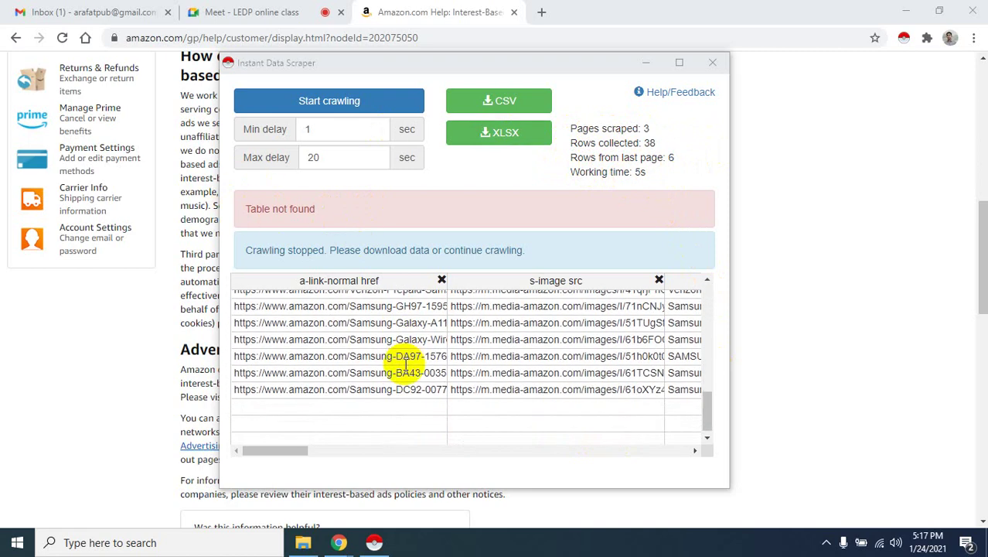
pyautogui.scroll(6, 406, 363)
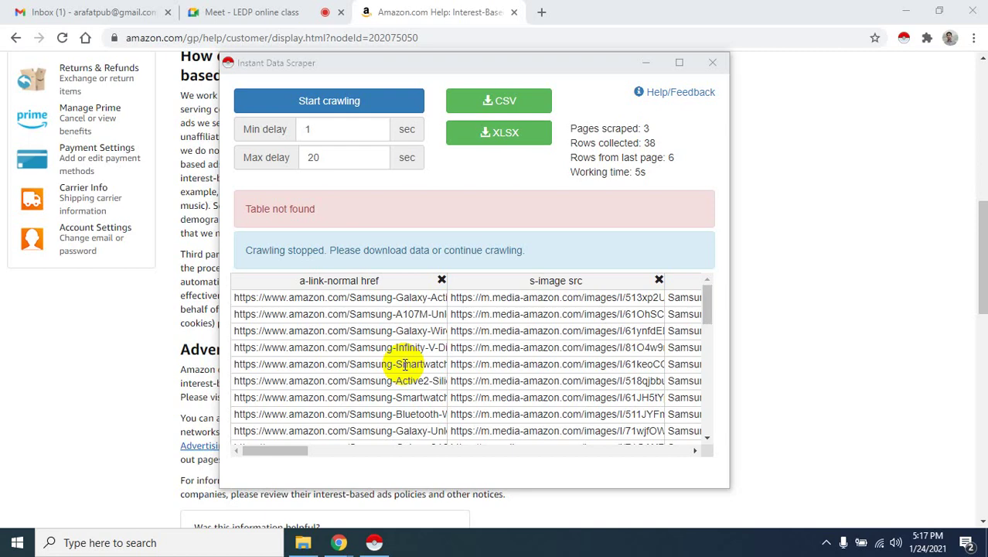
pyautogui.moveTo(269, 448); pyautogui.dragTo(294, 452)
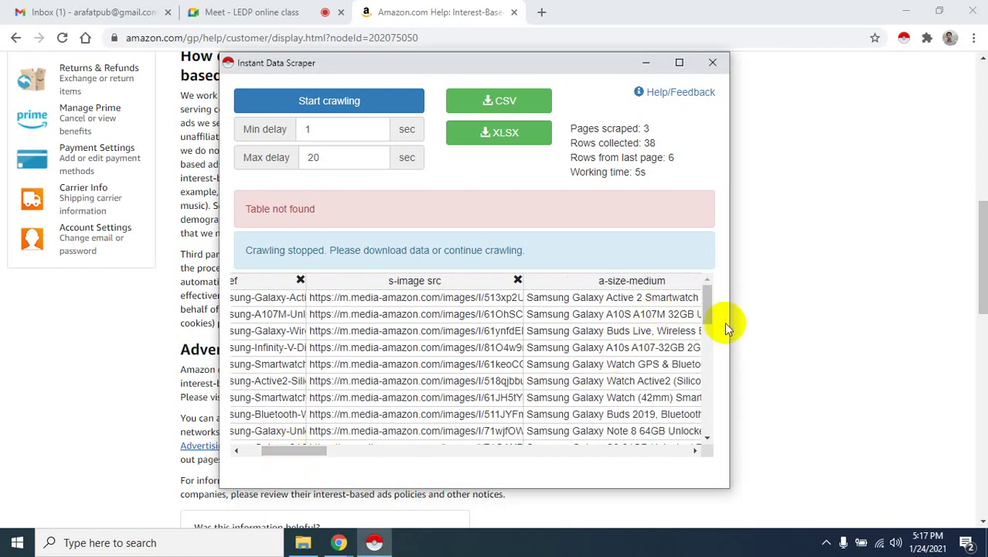
pyautogui.click(826, 543)
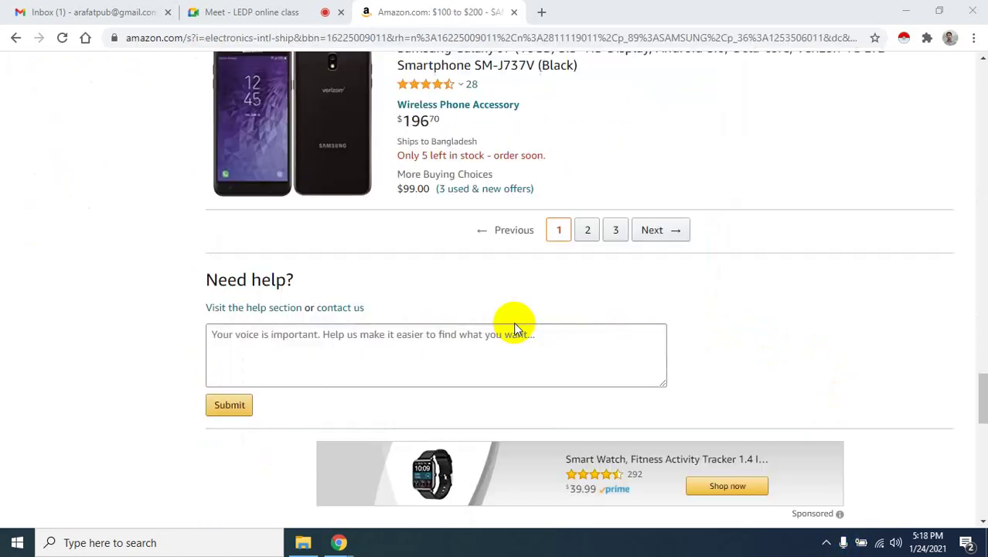
# - Run Instant Data Scraper on the Amazon Cell Phones & Accessories results filtered to Samsung and $100 to $200
pyautogui.scroll(4, 514, 321)
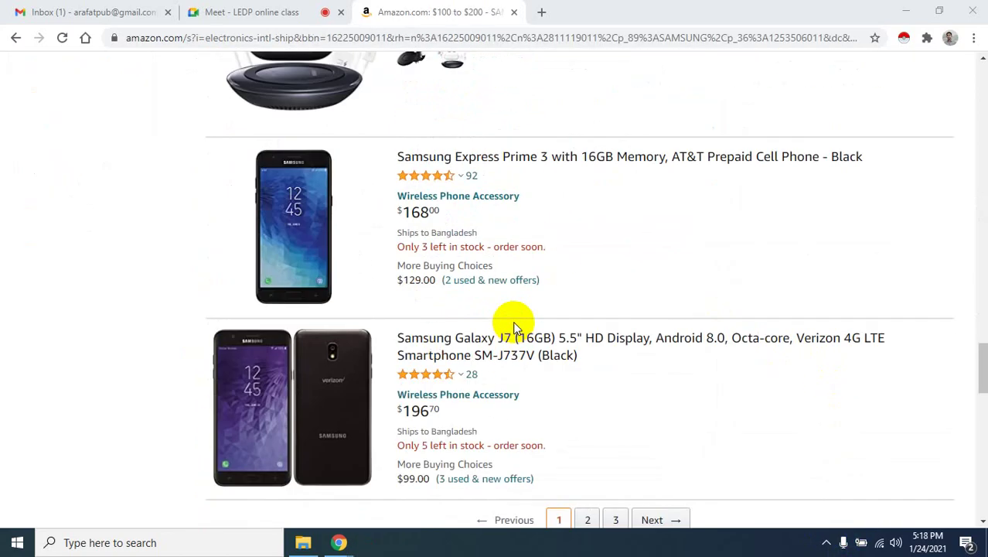
pyautogui.scroll(20, 513, 323)
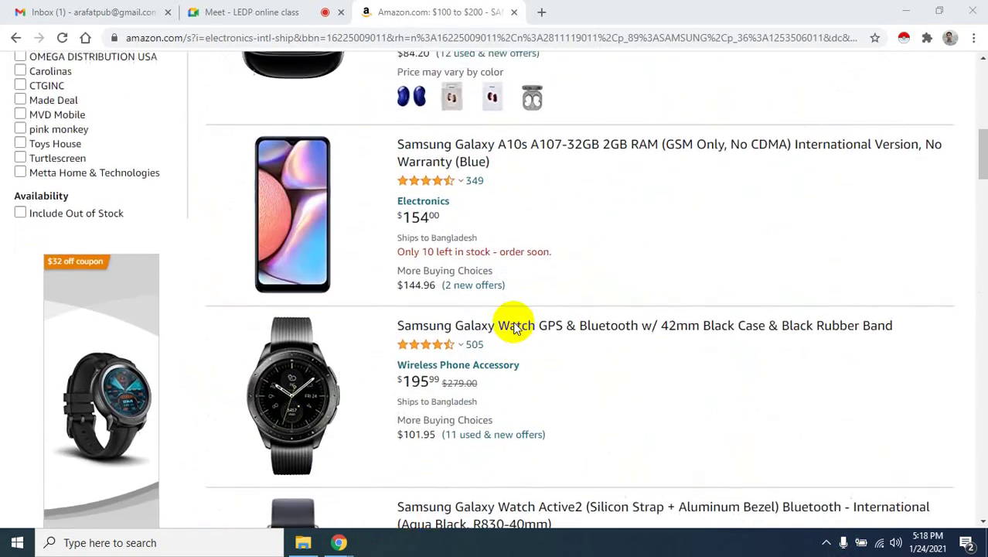
pyautogui.scroll(5, 512, 325)
pyautogui.scroll(-10, 513, 325)
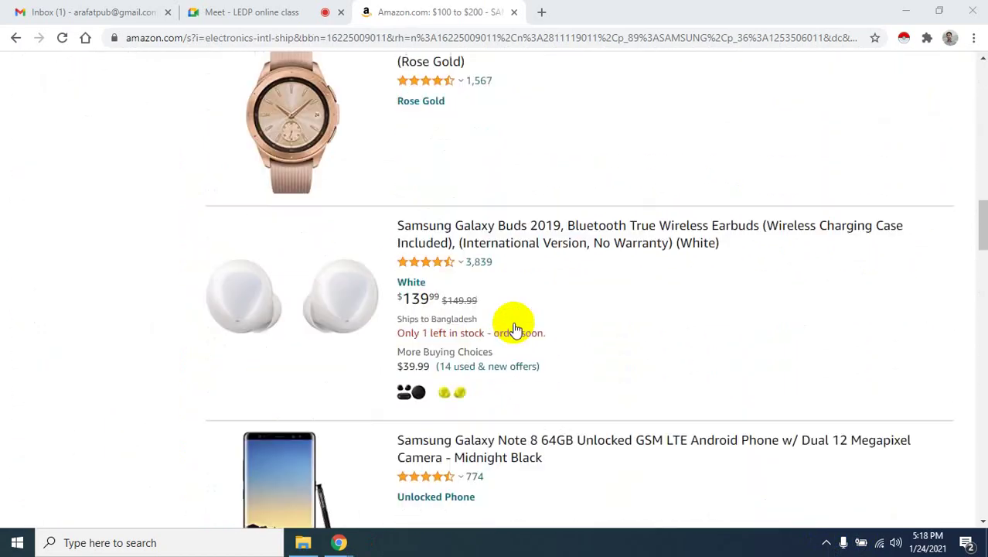
pyautogui.scroll(-15, 516, 329)
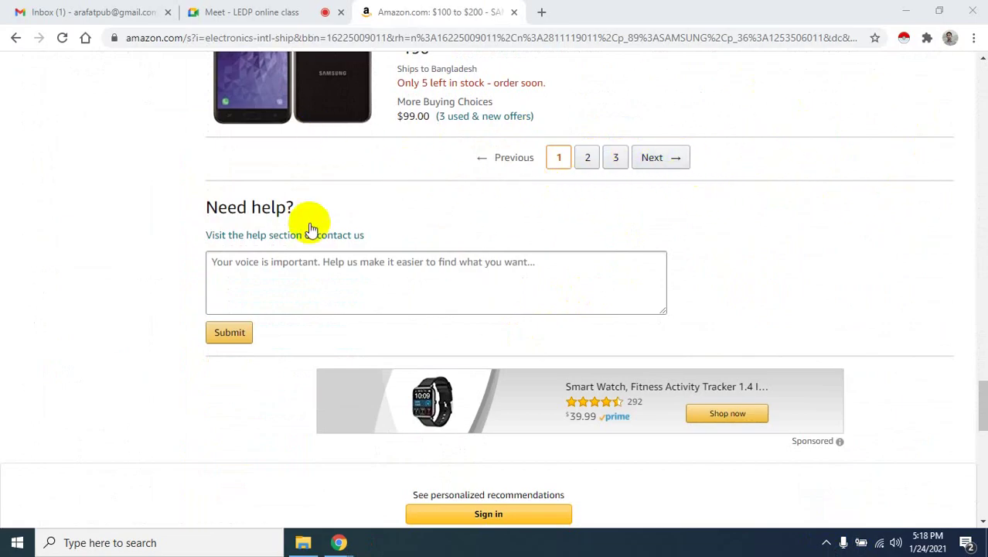
pyautogui.scroll(15, 540, 239)
pyautogui.scroll(15, 541, 239)
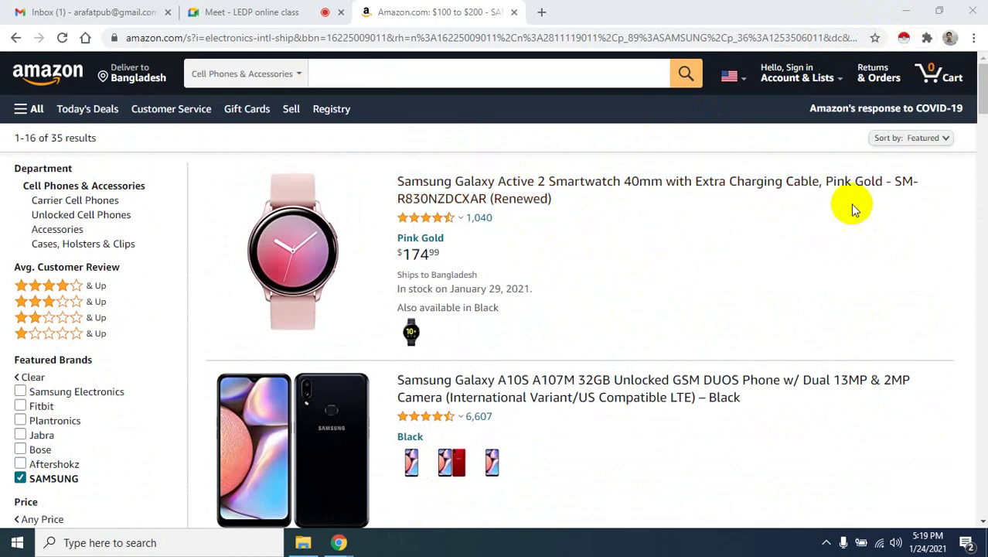
pyautogui.click(904, 37)
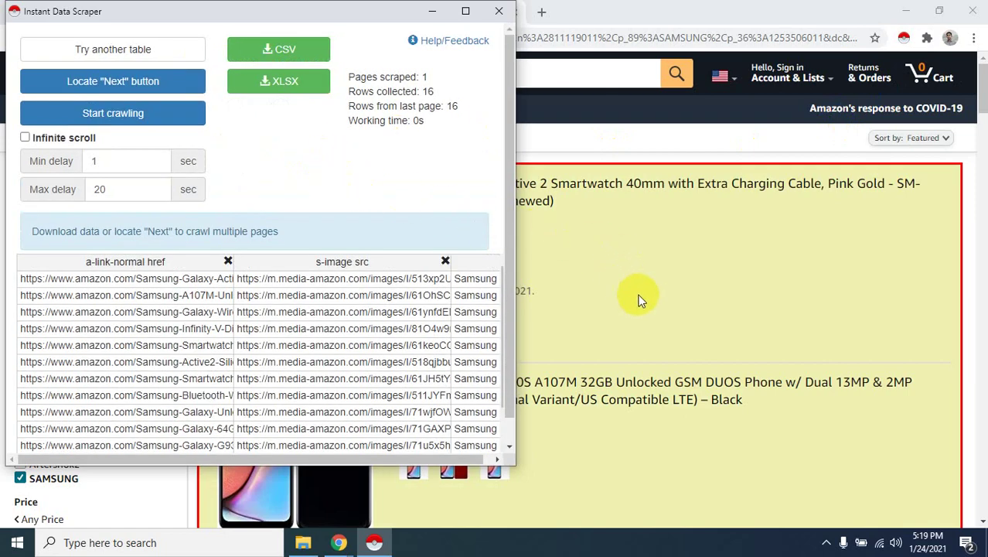
# - Set the Next link in the Amazon results pagination as the scraper's next-page button and return to the scraper window
pyautogui.scroll(-15, 862, 274)
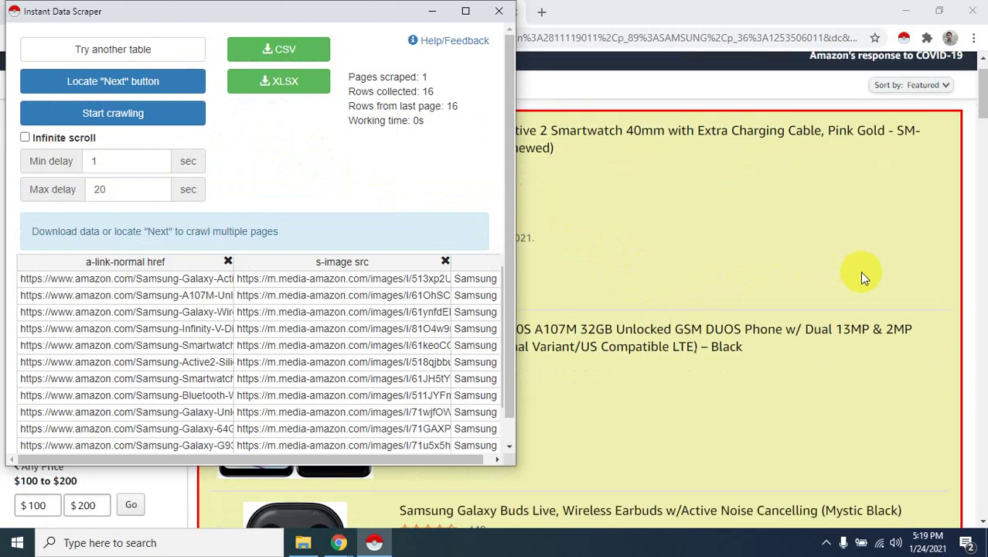
pyautogui.scroll(-20, 865, 278)
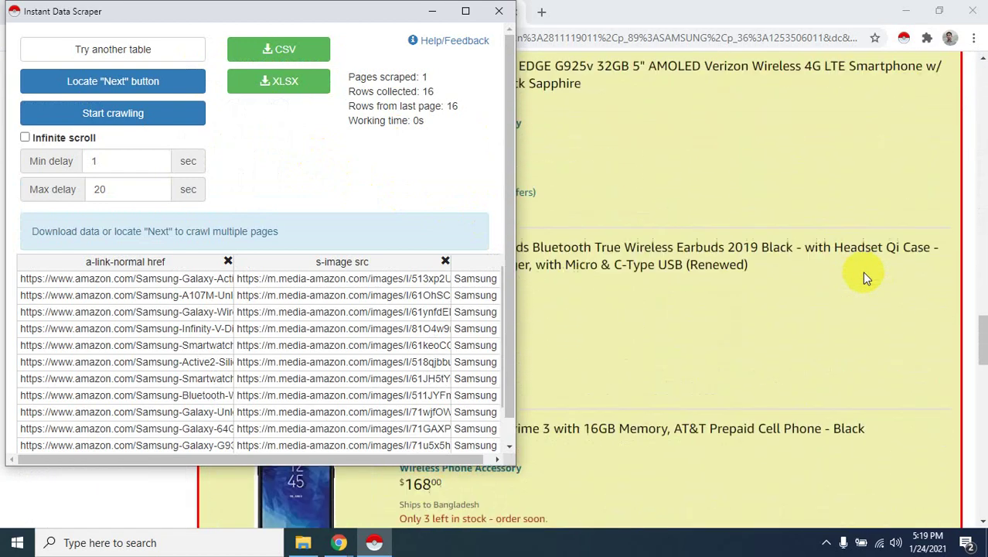
pyautogui.scroll(7, 863, 273)
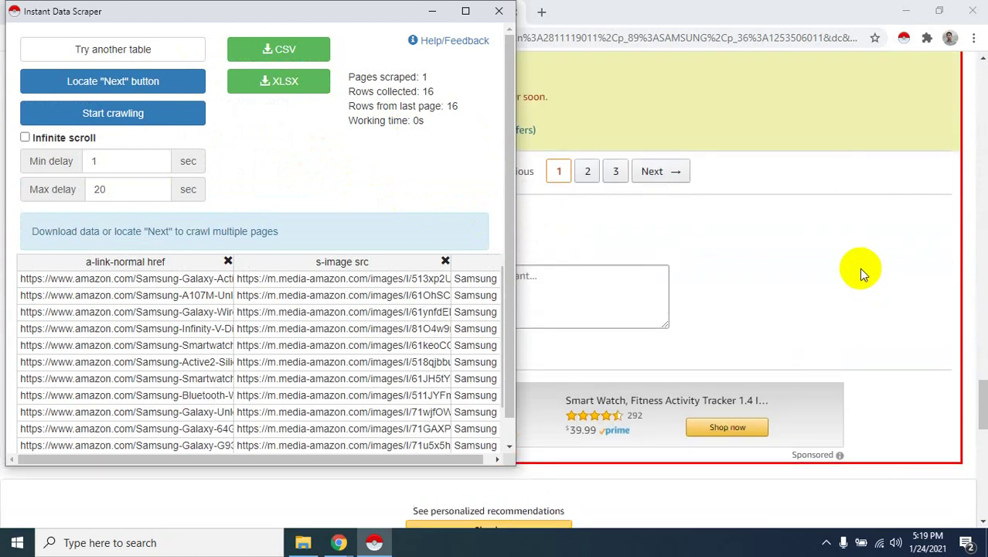
pyautogui.scroll(-2, 859, 267)
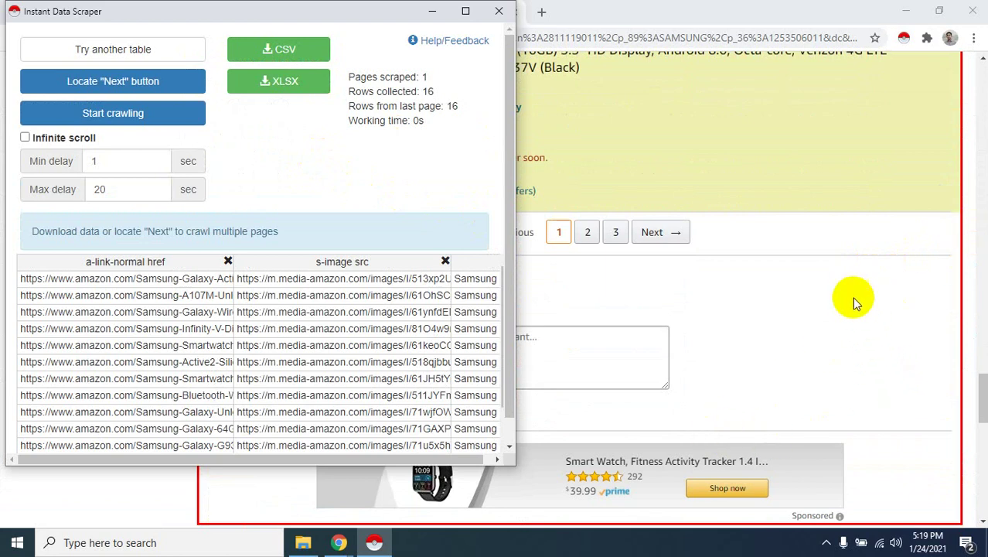
pyautogui.click(111, 83)
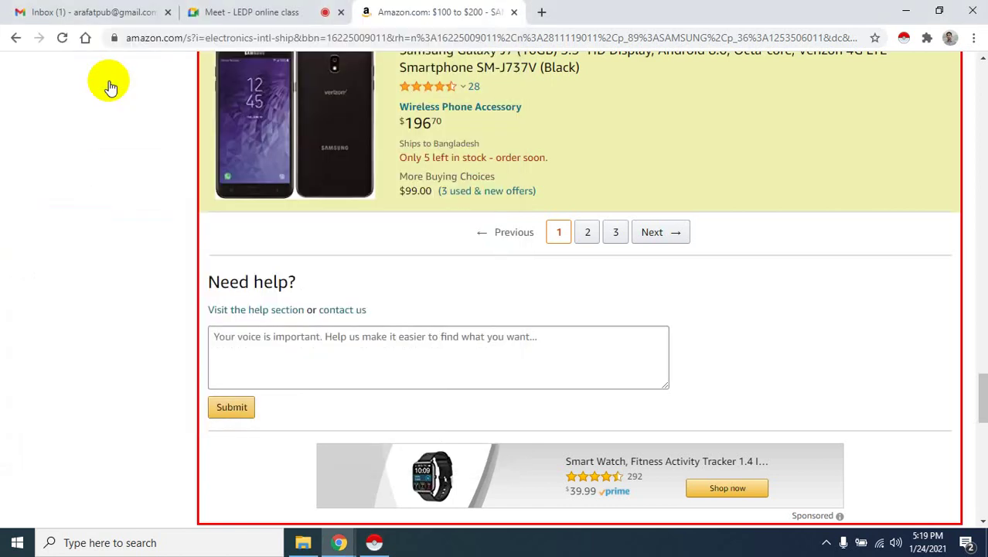
pyautogui.click(657, 232)
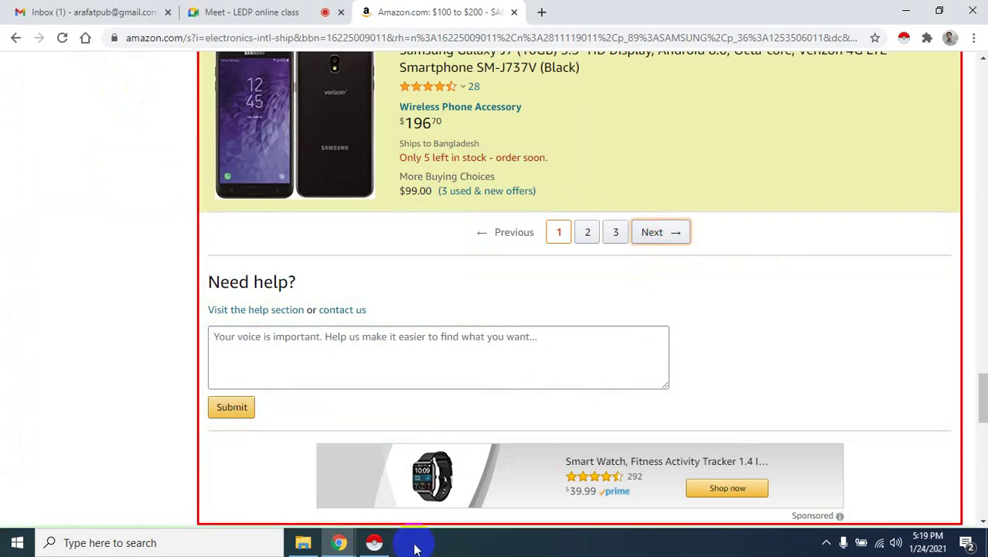
pyautogui.click(375, 543)
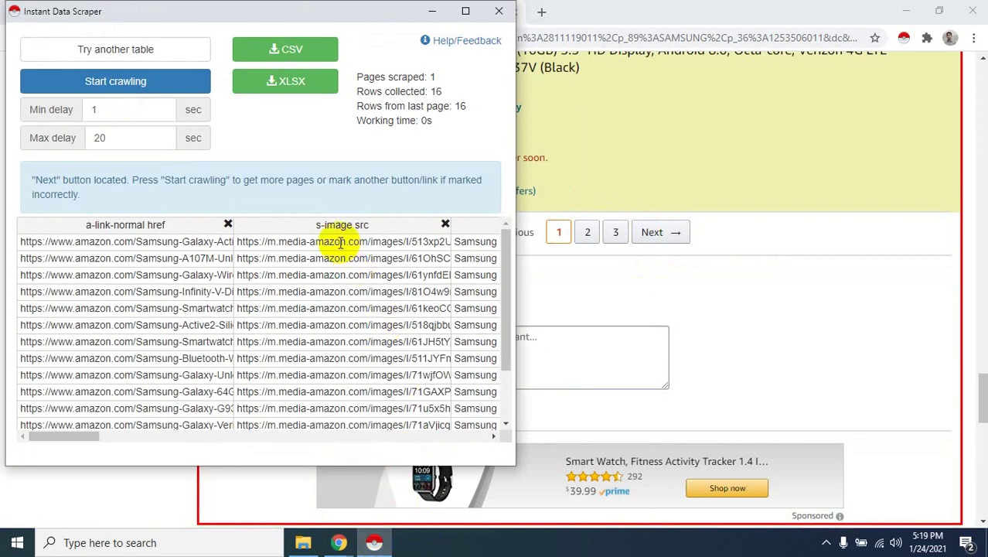
# - Crawl the filtered Amazon Samsung result pages and review the collected rows in the maximized scraper window
pyautogui.click(98, 83)
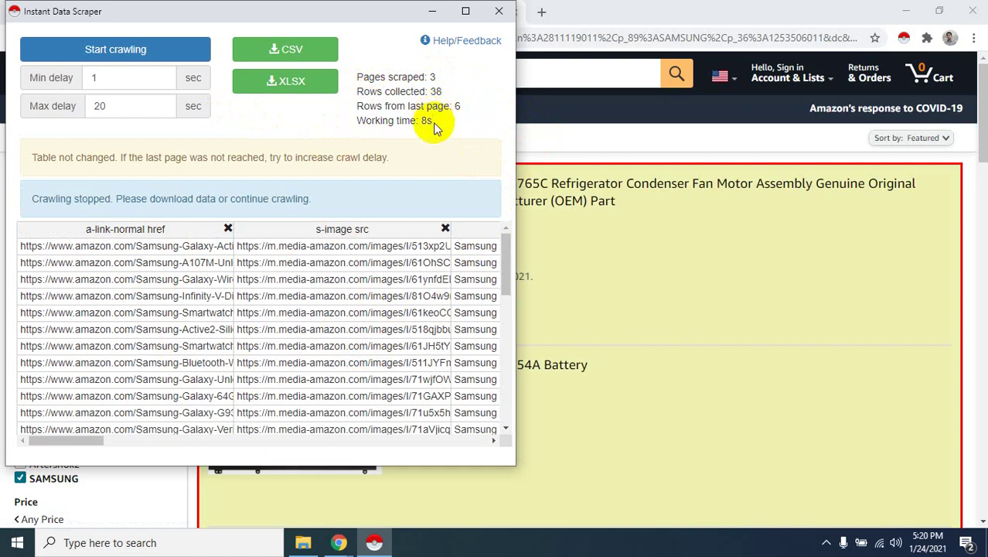
pyautogui.click(465, 11)
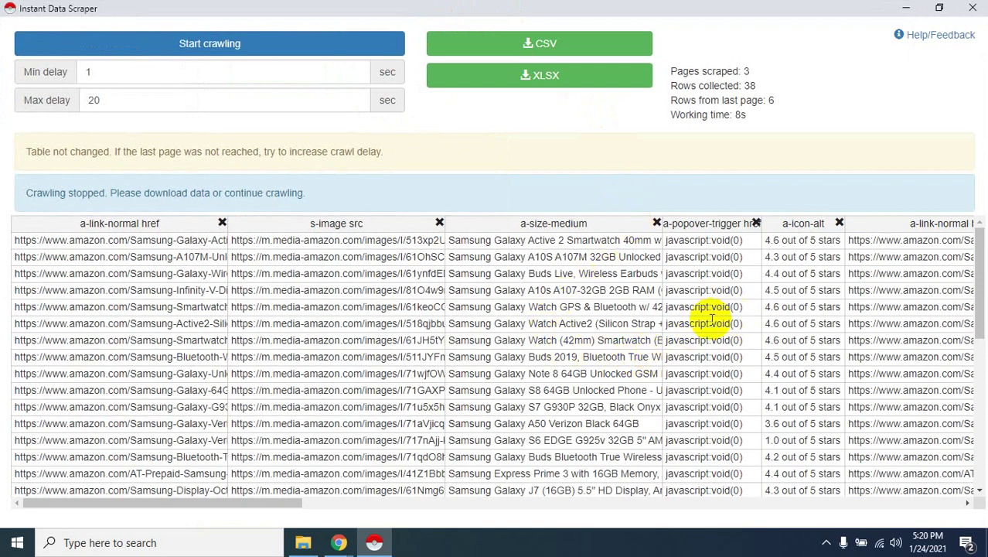
pyautogui.scroll(-5, 562, 355)
pyautogui.scroll(5, 562, 354)
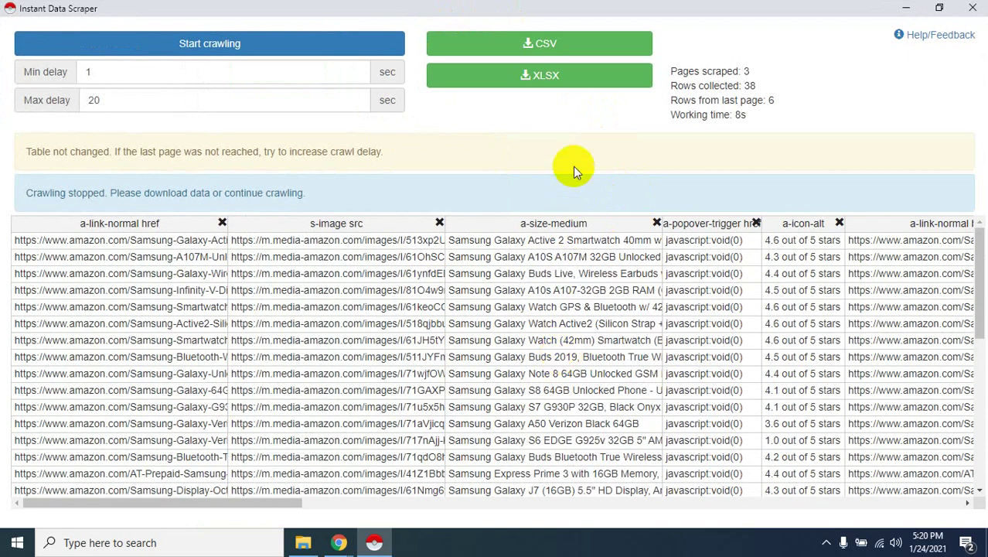
pyautogui.click(541, 83)
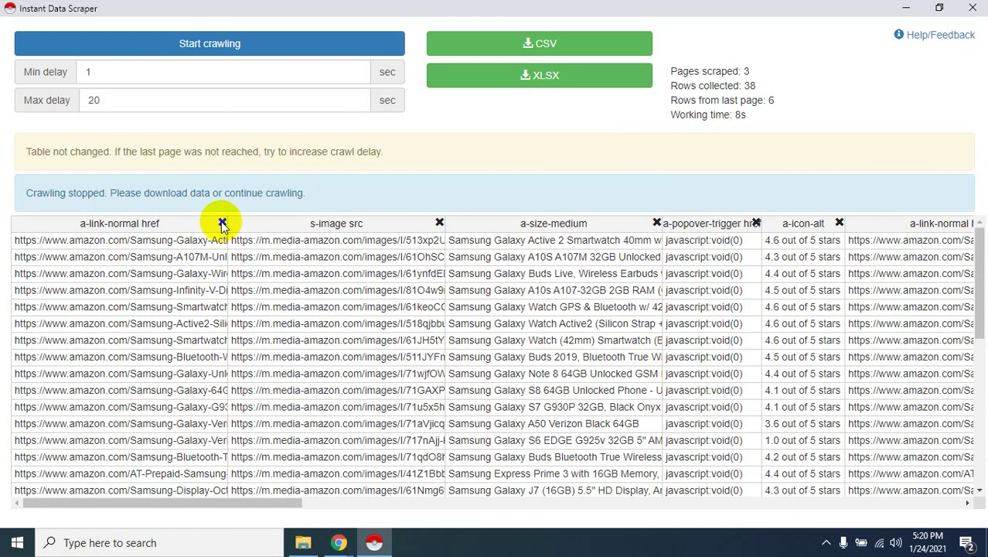
# - Remove the a-link-normal href, s-image src and a-link-normal href 2 columns from the scraped table
pyautogui.click(222, 223)
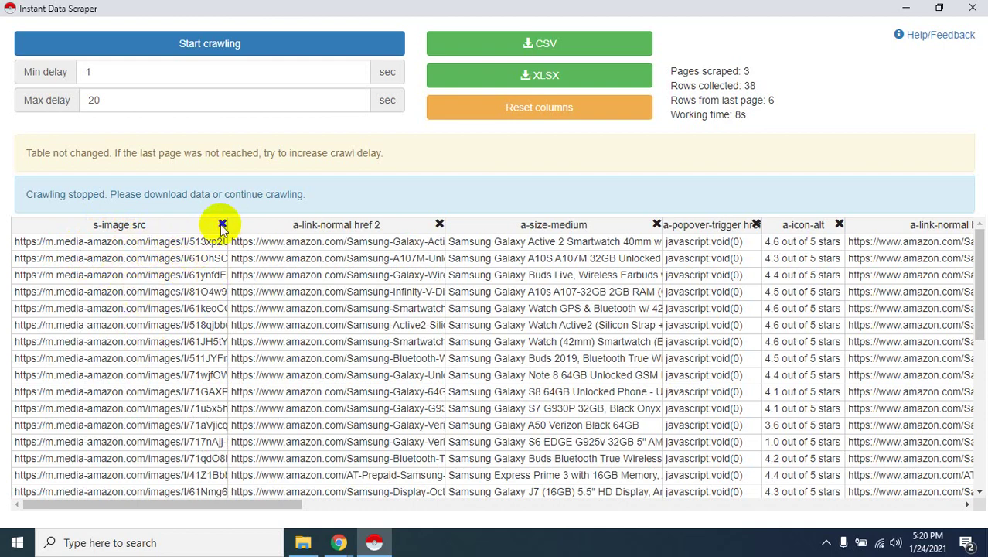
pyautogui.click(222, 224)
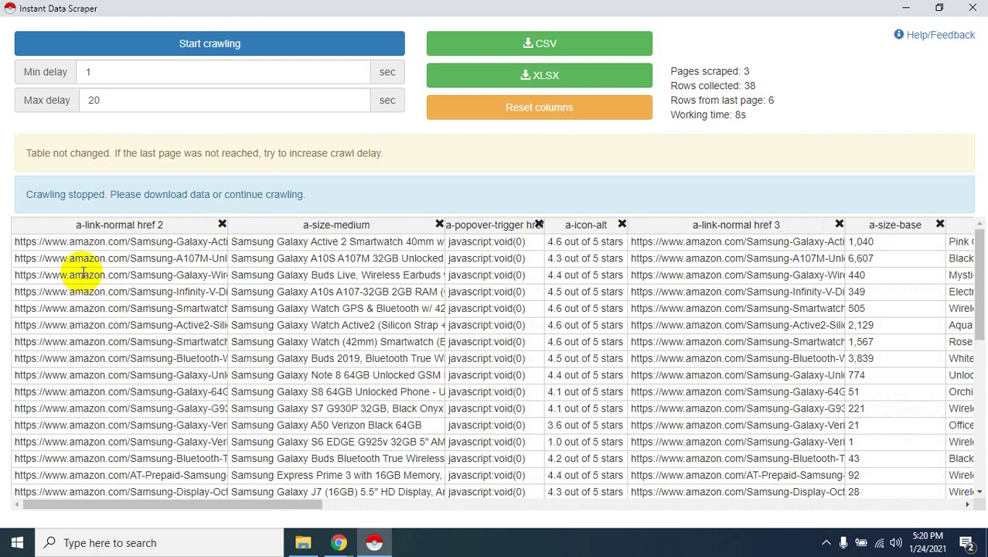
pyautogui.click(222, 224)
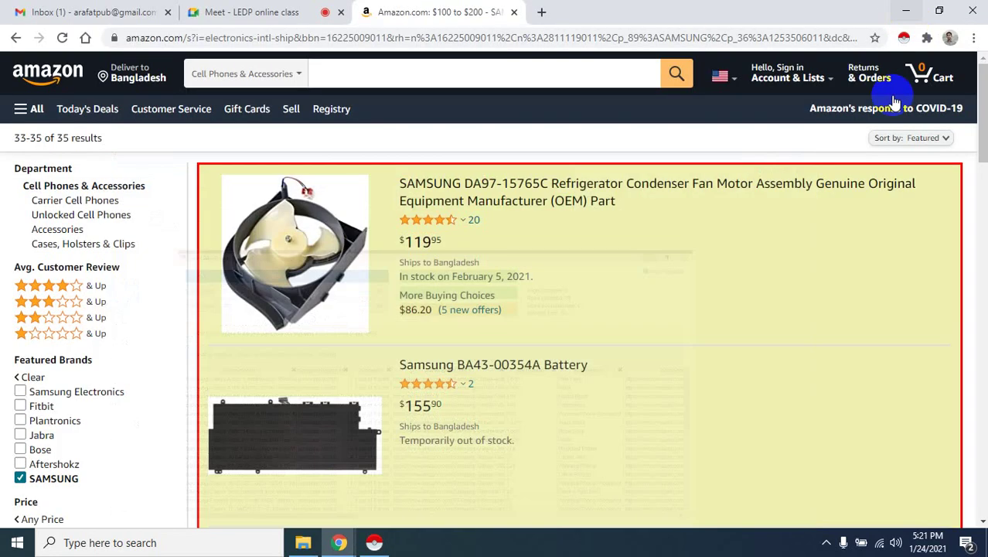
# - Switch to the Amazon window, go back to page 1 of the results, and return to Instant Data Scraper
pyautogui.click(906, 8)
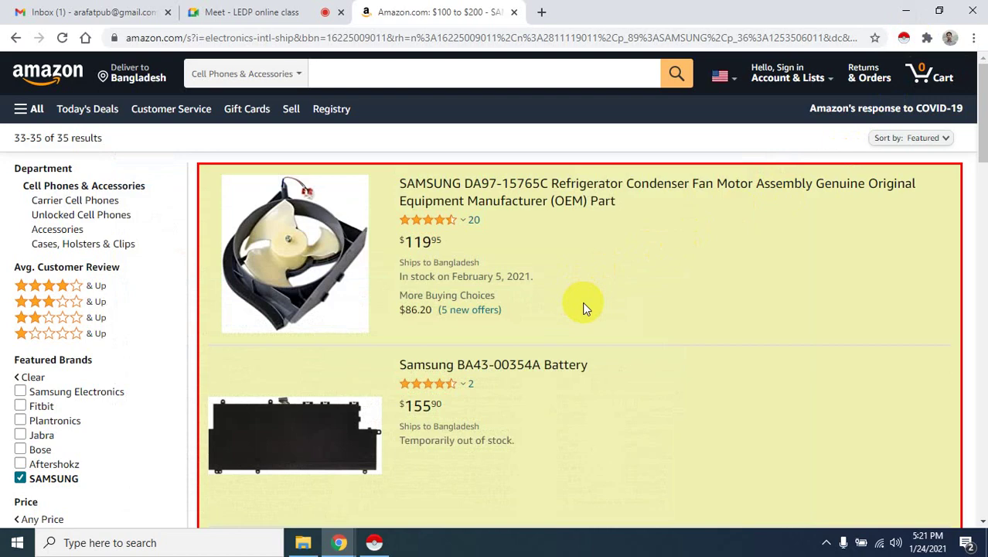
pyautogui.scroll(-10, 584, 308)
pyautogui.scroll(3, 585, 311)
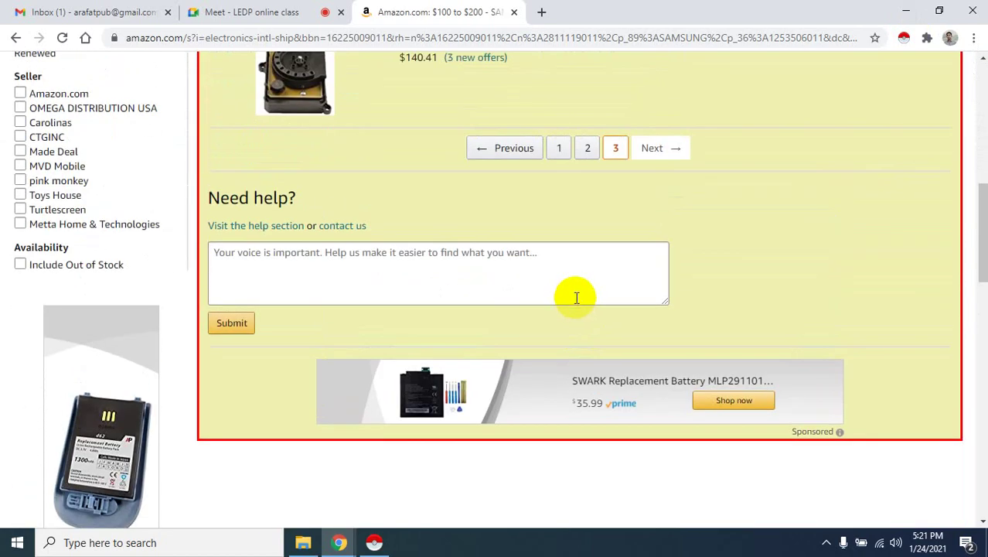
pyautogui.click(562, 148)
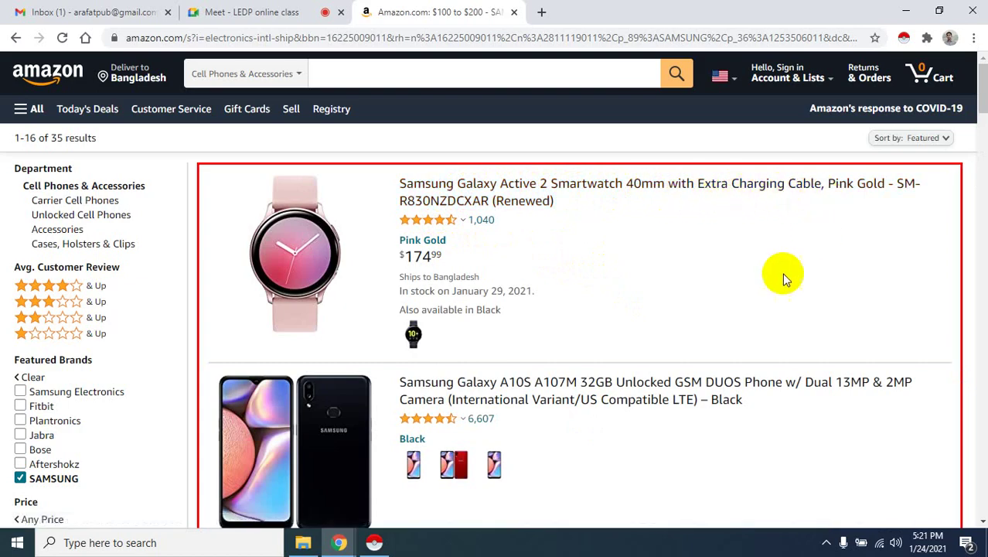
pyautogui.click(375, 542)
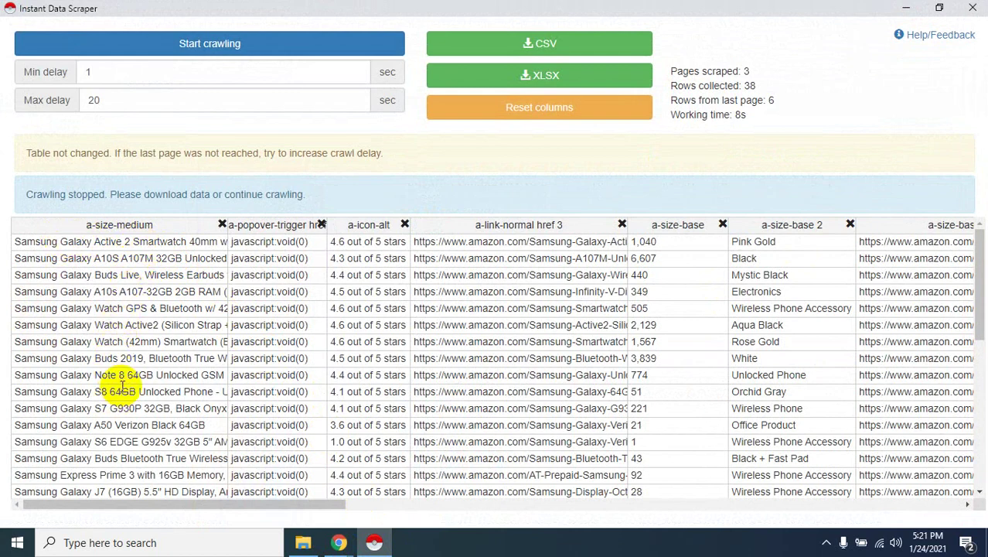
# - Look through the product titles and remove the a-popover-trigger href column from the scraped table
pyautogui.scroll(-5, 137, 383)
pyautogui.scroll(5, 135, 385)
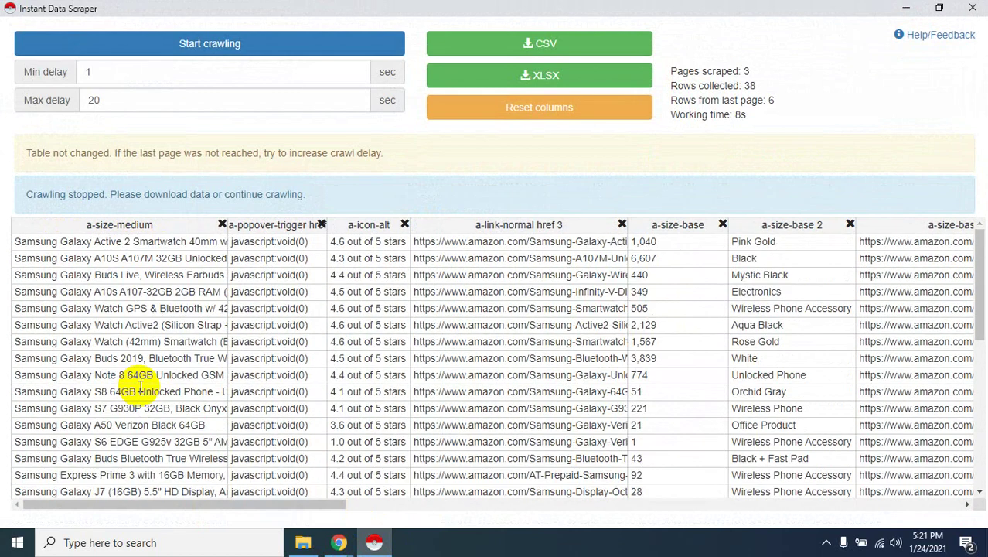
pyautogui.click(322, 225)
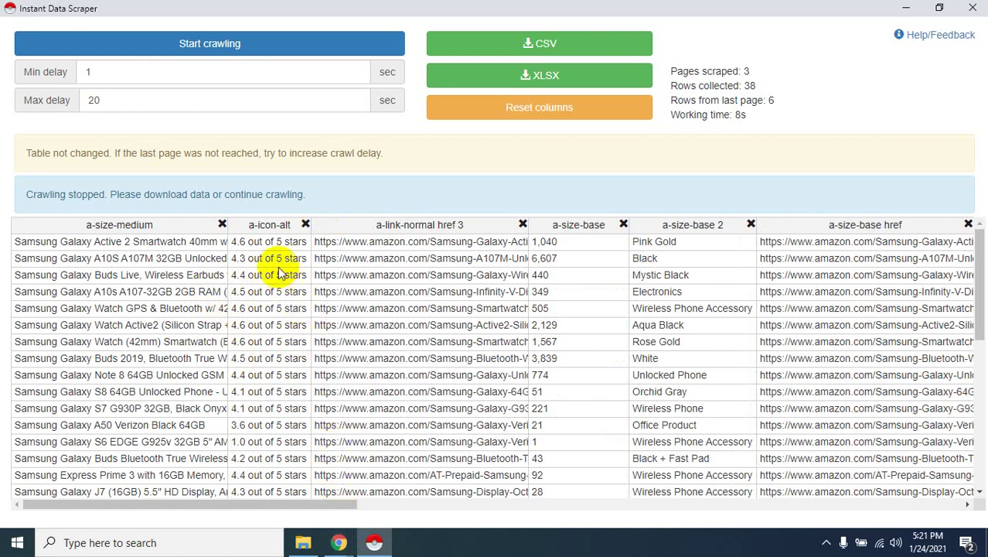
# - Check the first product's rating on the Amazon results page and remove the scraper table's a-link-normal href 3 column
pyautogui.click(341, 541)
pyautogui.click(274, 473)
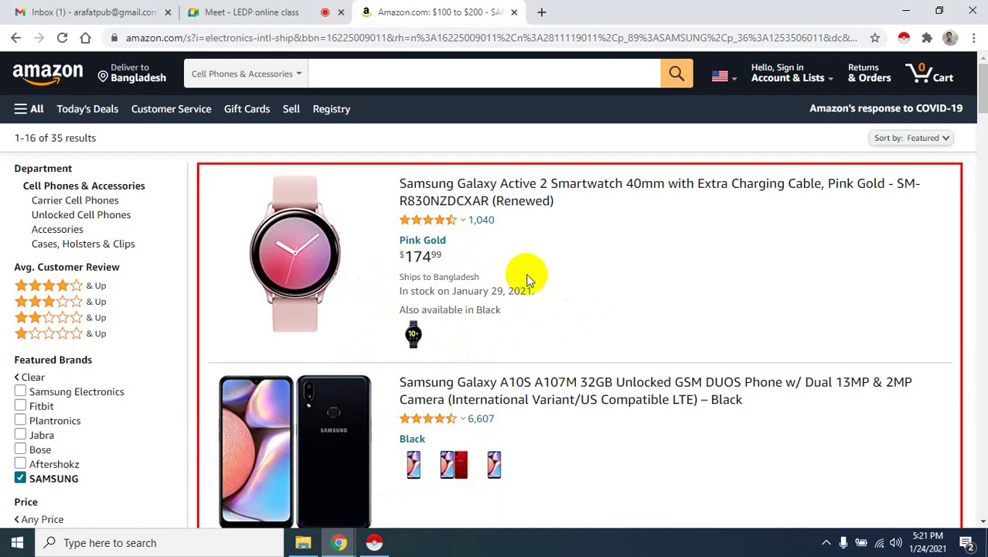
pyautogui.moveTo(454, 224)
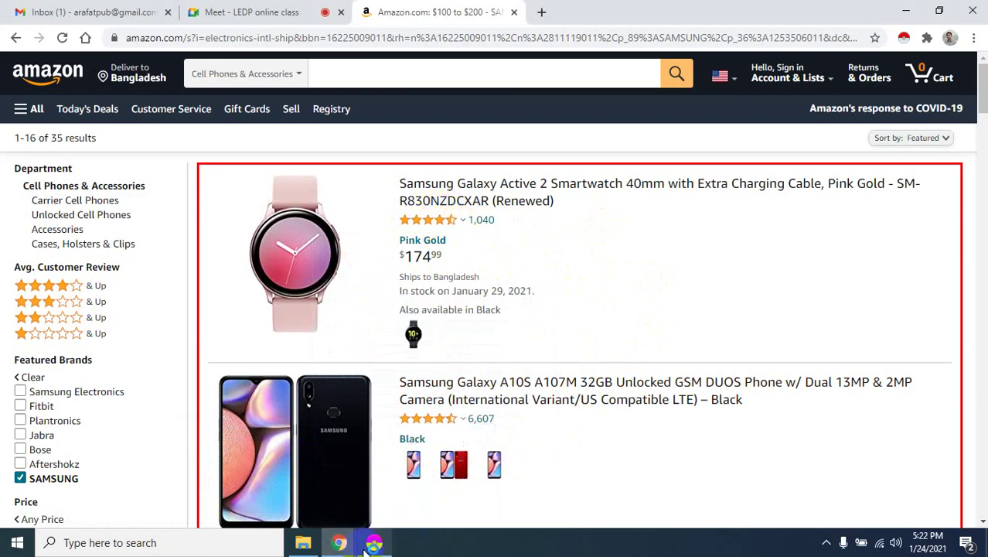
pyautogui.click(374, 542)
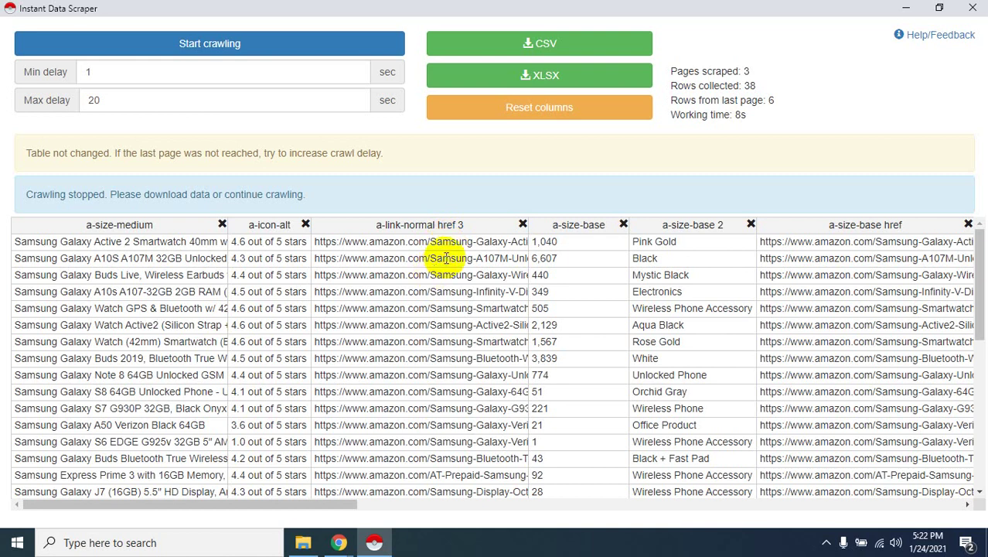
pyautogui.click(524, 224)
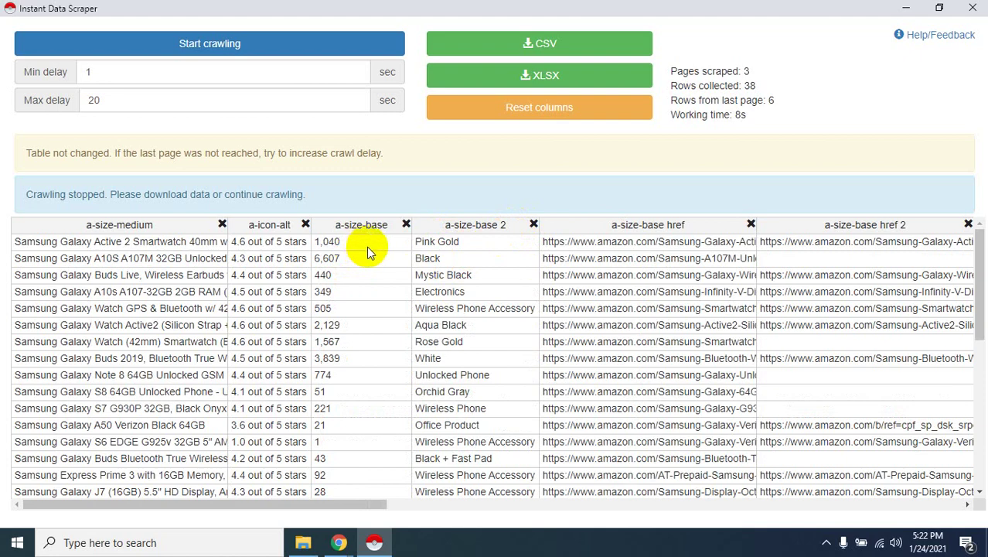
# - Remove the a-size-base, a-size-base href and a-size-base href 2 columns, keeping the a-size-base 2 column
pyautogui.scroll(-2, 368, 284)
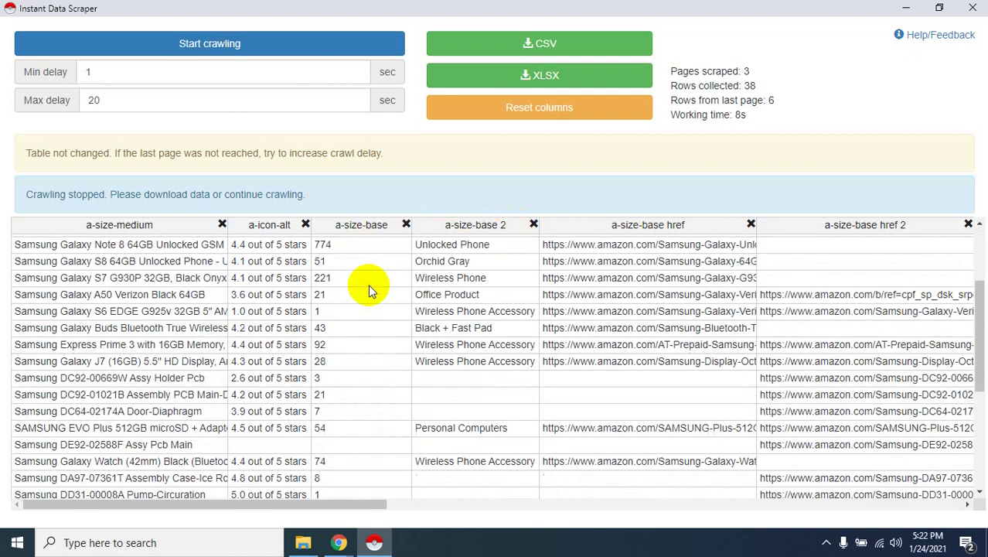
pyautogui.scroll(2, 368, 285)
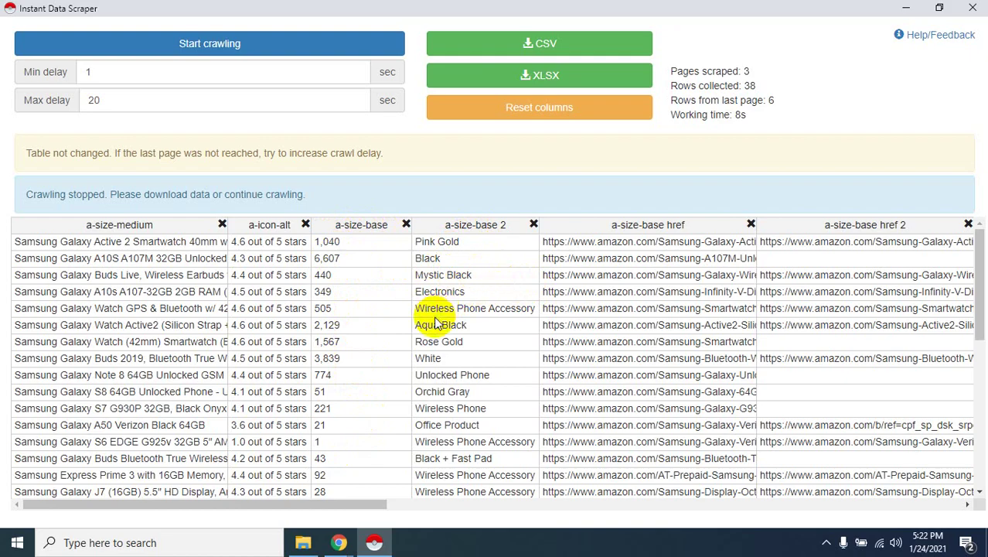
pyautogui.scroll(-3, 472, 326)
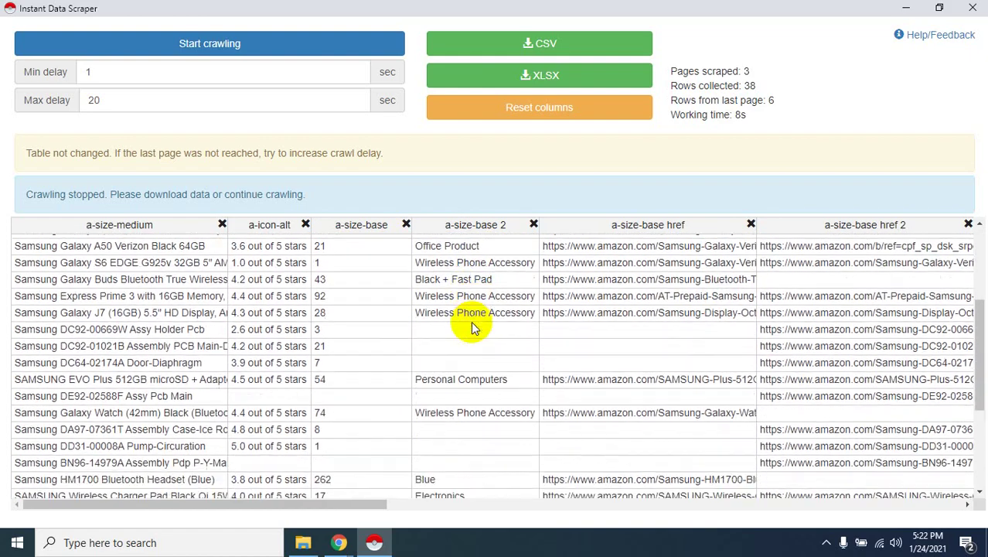
pyautogui.scroll(3, 472, 326)
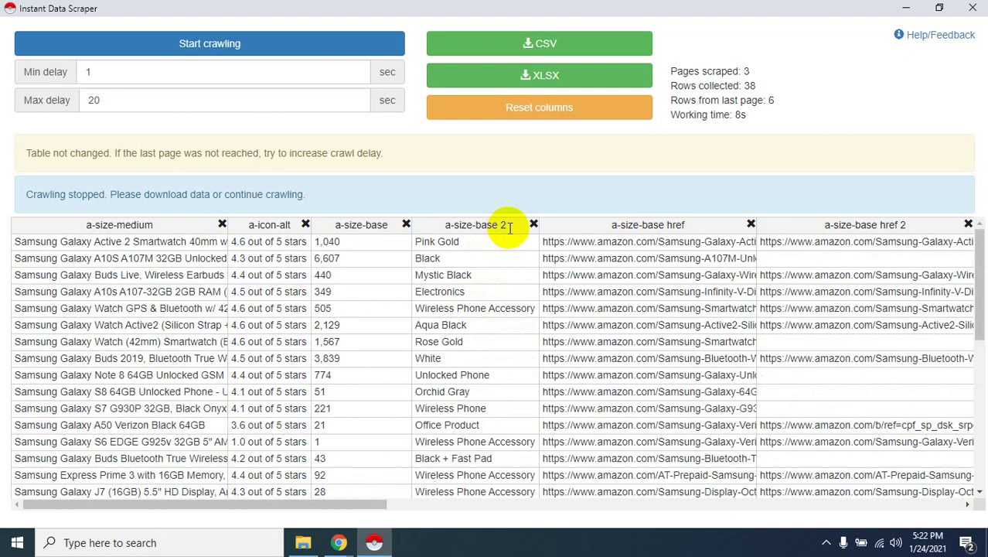
pyautogui.click(406, 225)
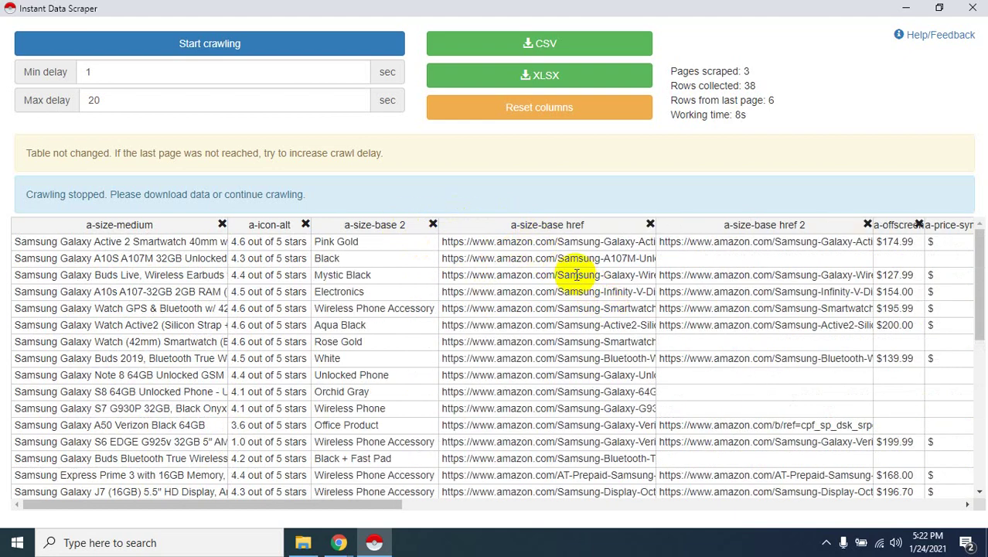
pyautogui.click(650, 224)
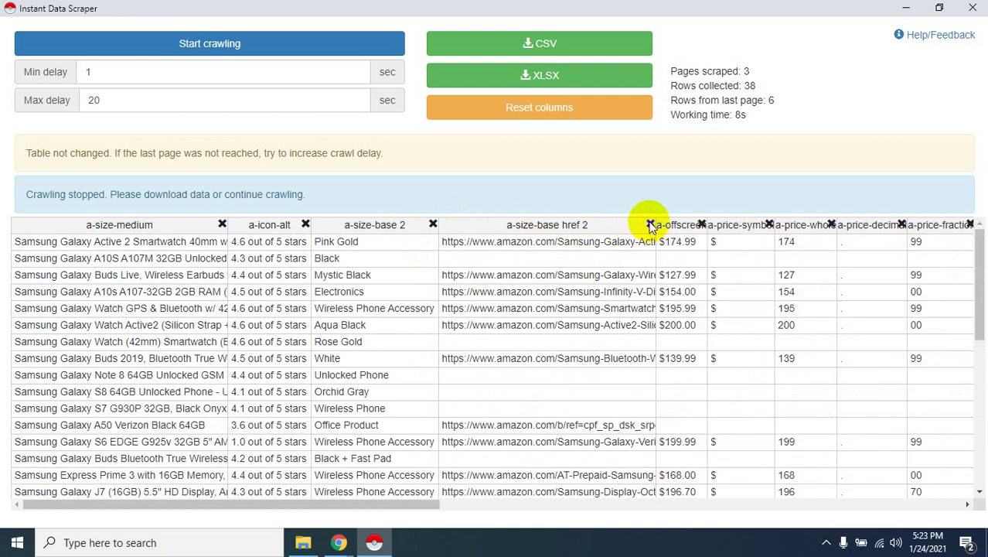
pyautogui.click(650, 225)
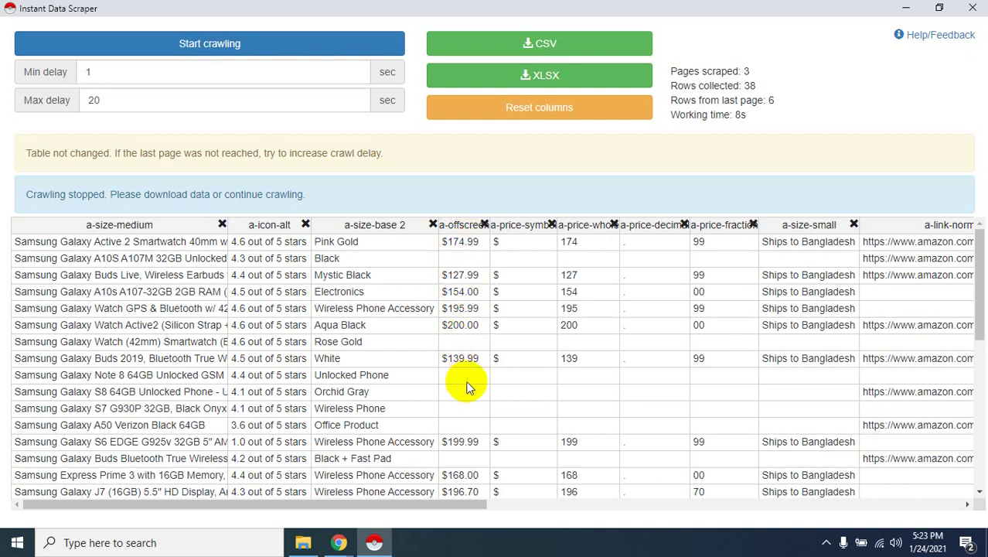
# - Remove the separate price symbol, whole, decimal and fraction columns, keeping the full price in the a-offscreen column
pyautogui.scroll(-1, 466, 387)
pyautogui.scroll(-5, 466, 387)
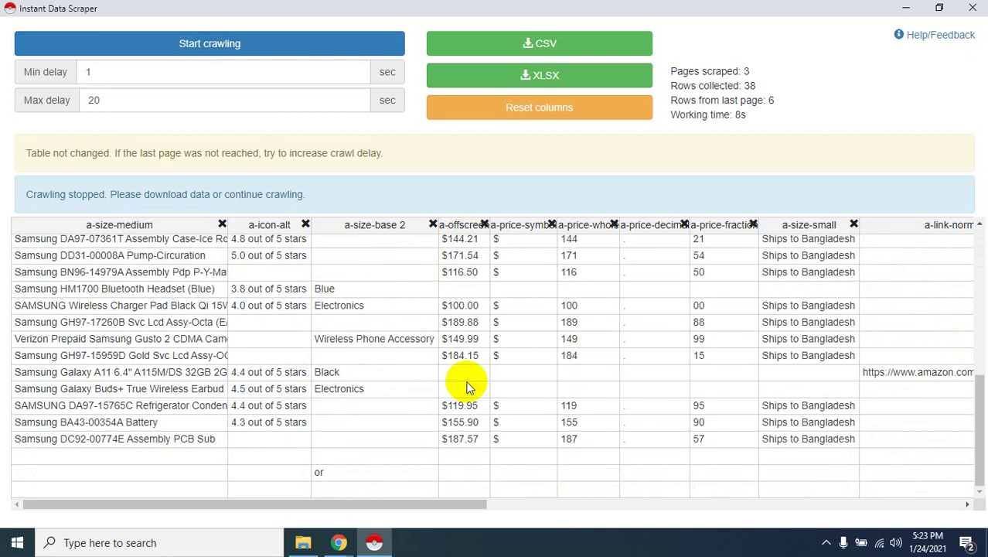
pyautogui.scroll(10, 466, 387)
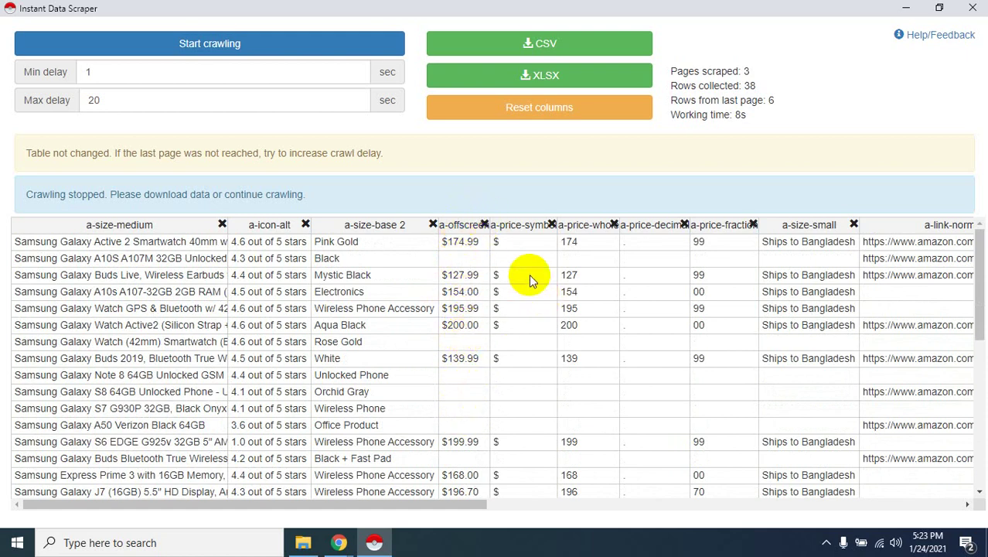
pyautogui.click(552, 223)
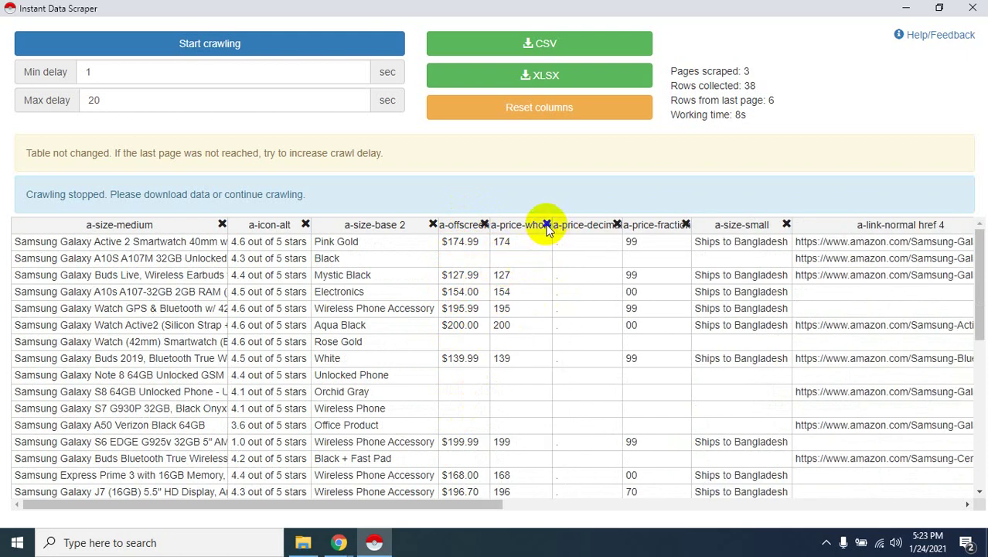
pyautogui.click(547, 225)
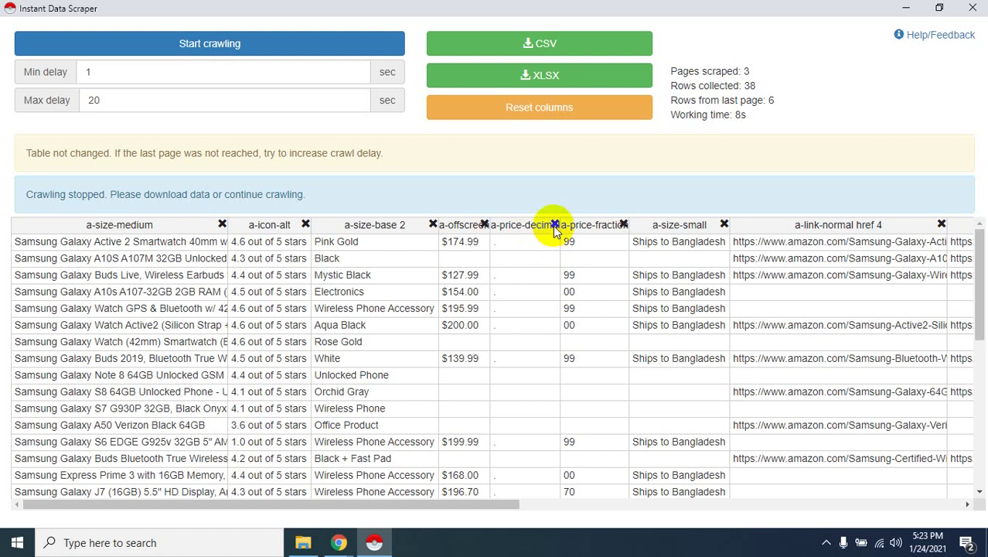
pyautogui.click(555, 225)
pyautogui.click(554, 225)
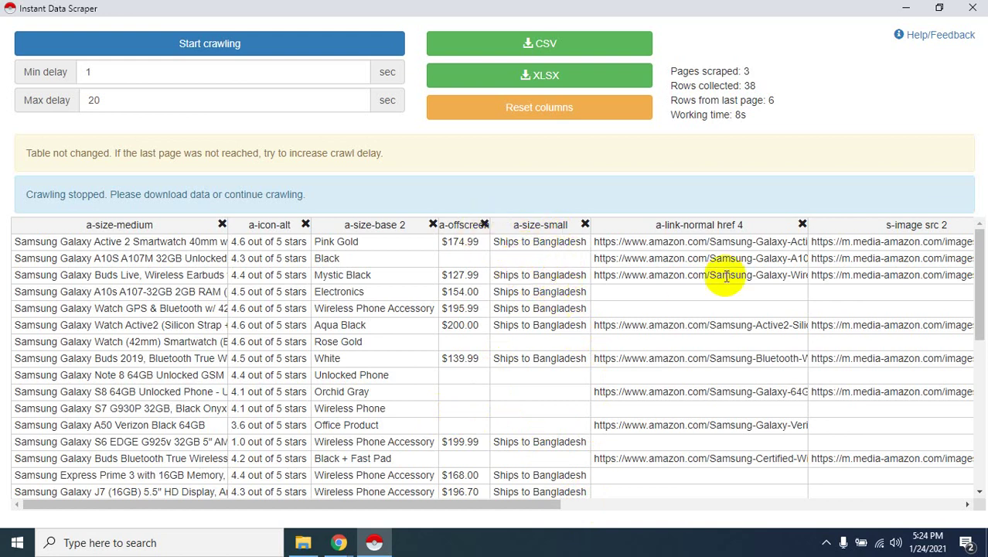
# - Remove the a-link-normal href 4, s-image src 2, a-size-base 4 and a-color-base columns, keeping the a-color-price stock column
pyautogui.click(803, 224)
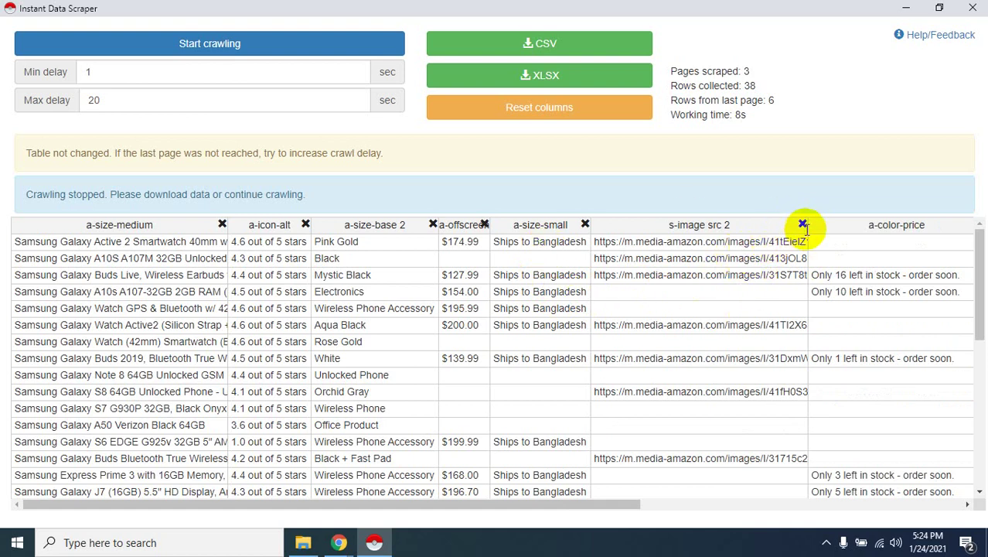
pyautogui.click(803, 224)
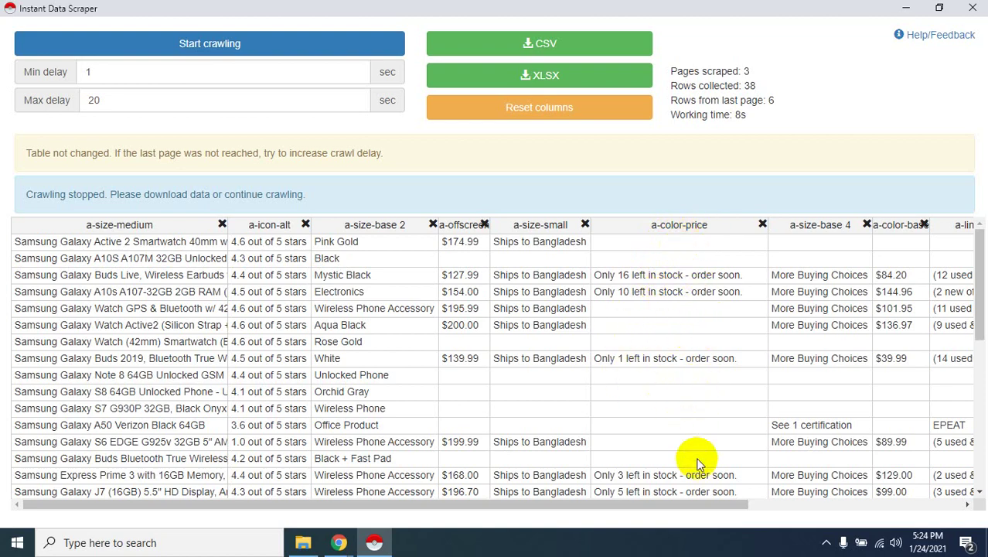
pyautogui.scroll(-1, 697, 463)
pyautogui.scroll(1, 697, 470)
pyautogui.scroll(-5, 697, 470)
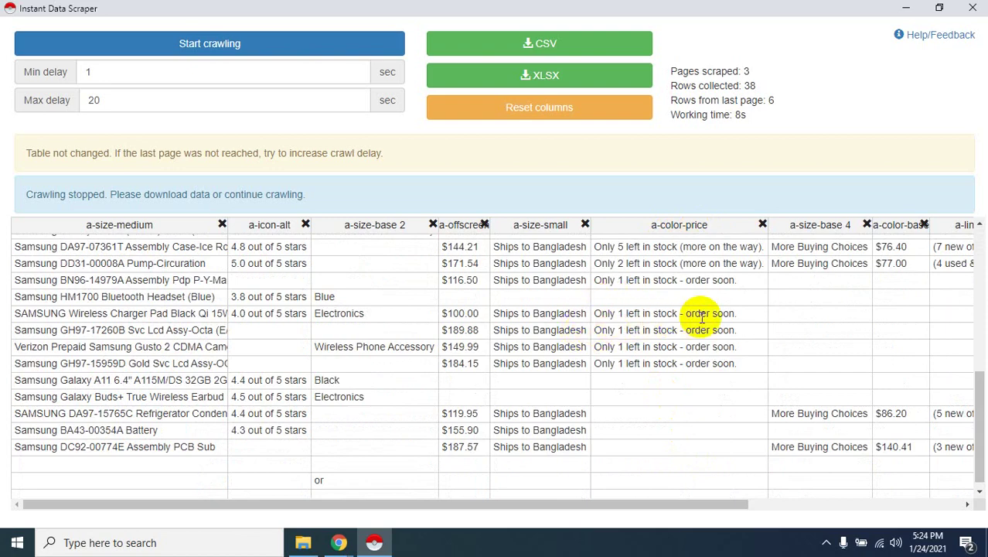
pyautogui.scroll(2, 644, 447)
pyautogui.scroll(4, 642, 447)
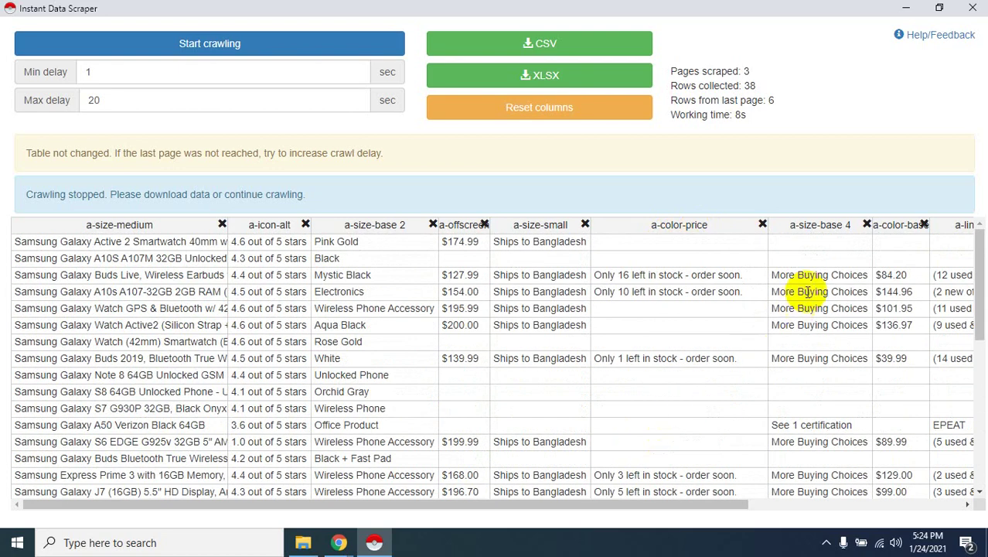
pyautogui.click(867, 224)
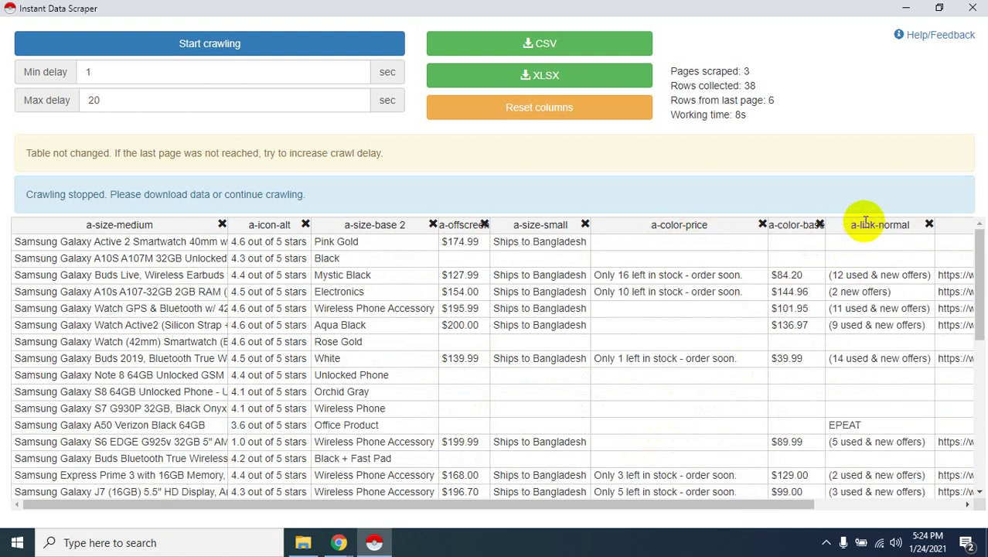
pyautogui.click(820, 224)
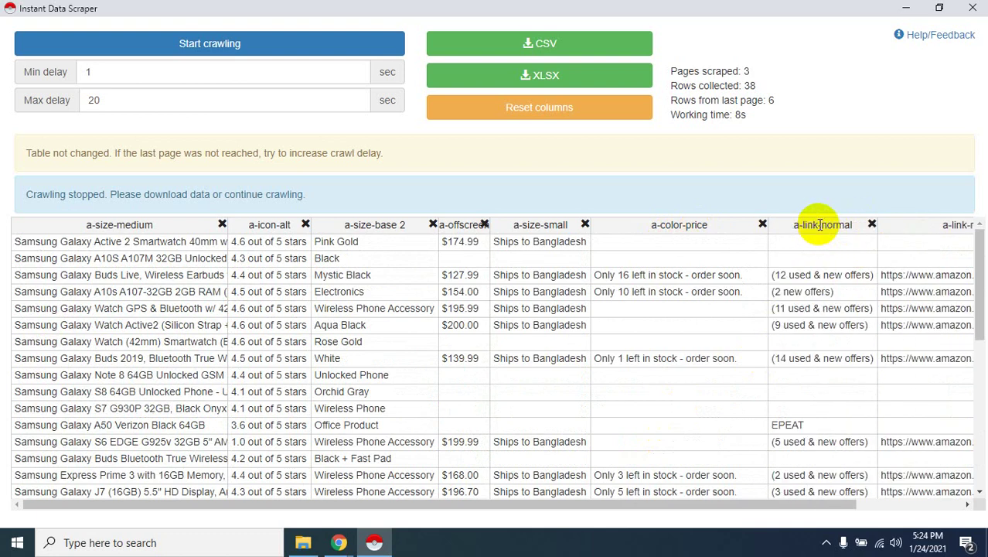
# - Remove the a-link-normal column from the scraper table and export the remaining data as an XLSX file
pyautogui.click(872, 224)
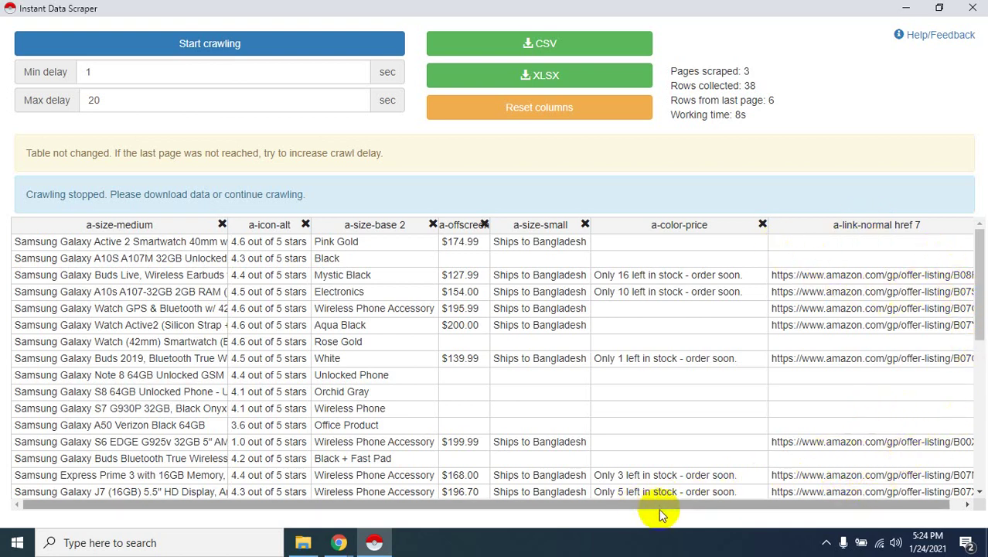
pyautogui.moveTo(674, 506); pyautogui.dragTo(761, 504)
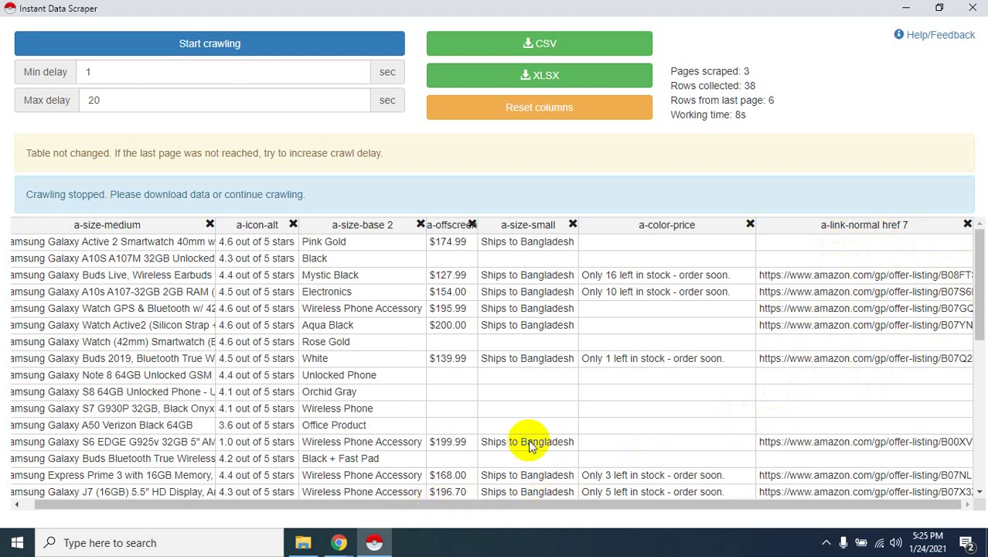
pyautogui.click(530, 79)
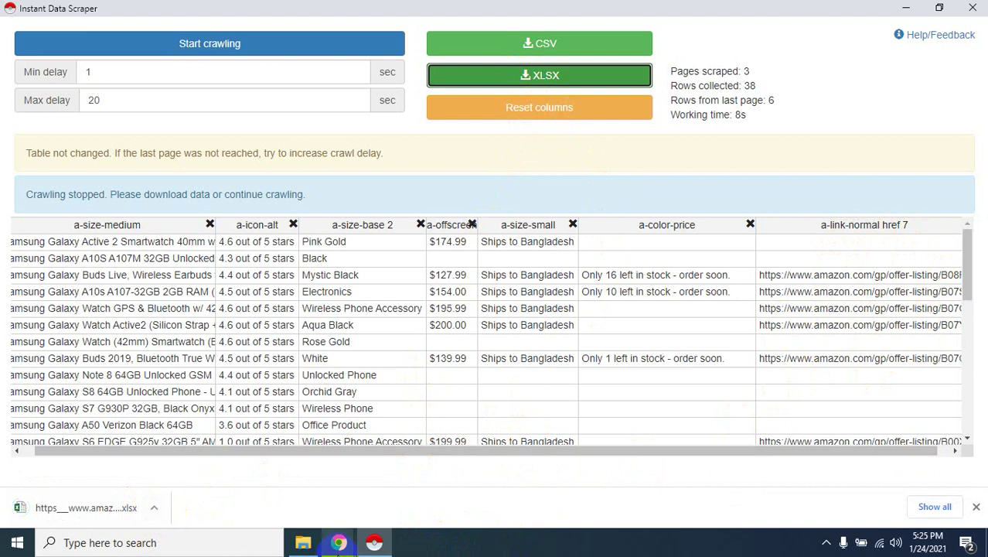
pyautogui.moveTo(338, 542)
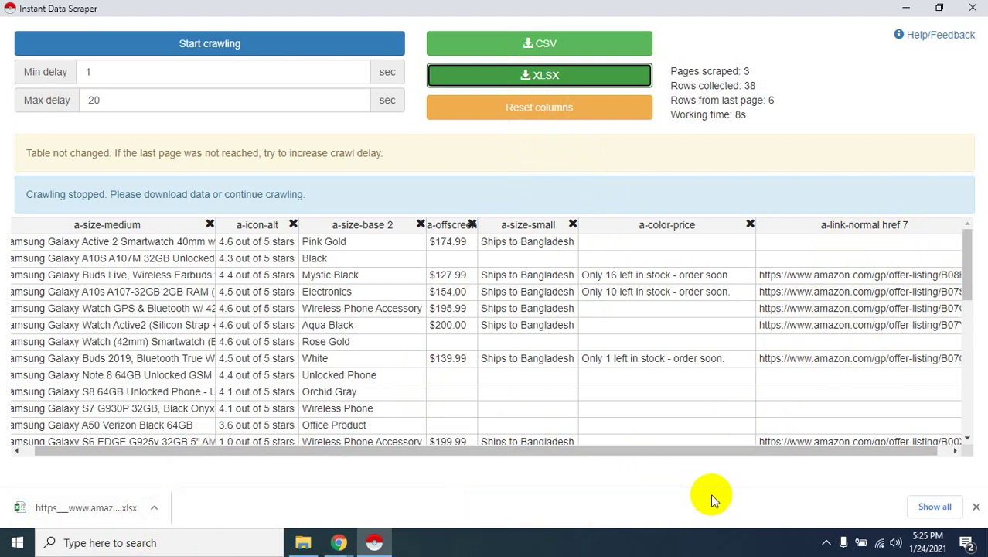
# - Reset the scraper table's columns to bring back all the removed ones
pyautogui.click(530, 114)
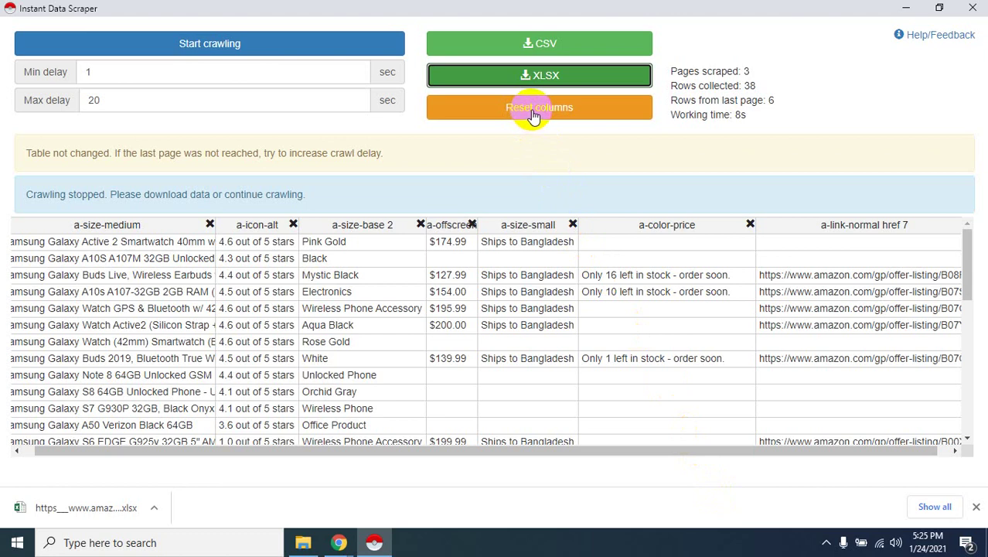
pyautogui.click(533, 112)
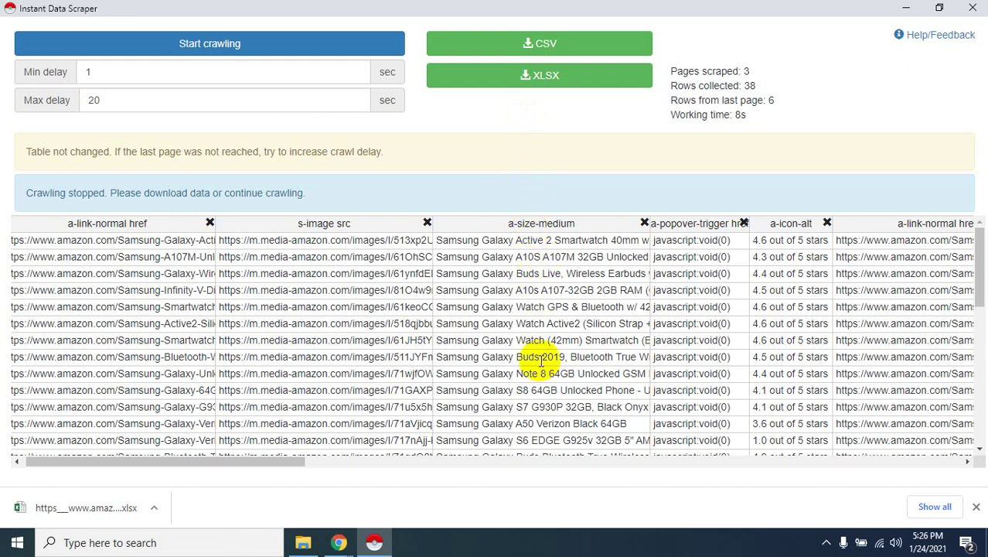
# - Open the downloaded XLSX file in Excel, recovering its content and dismissing the activation wizard
pyautogui.moveTo(399, 539)
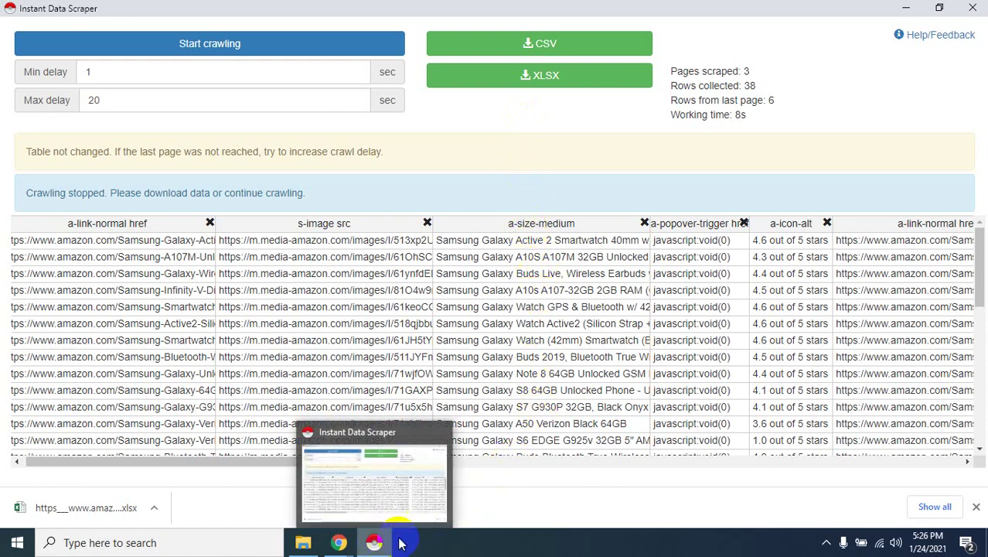
pyautogui.click(154, 507)
pyautogui.click(199, 414)
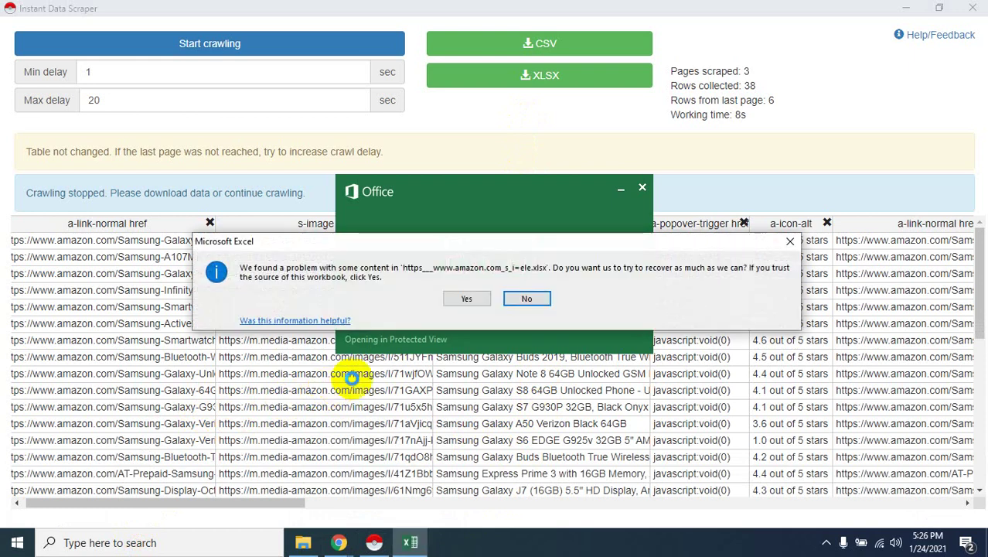
pyautogui.click(467, 298)
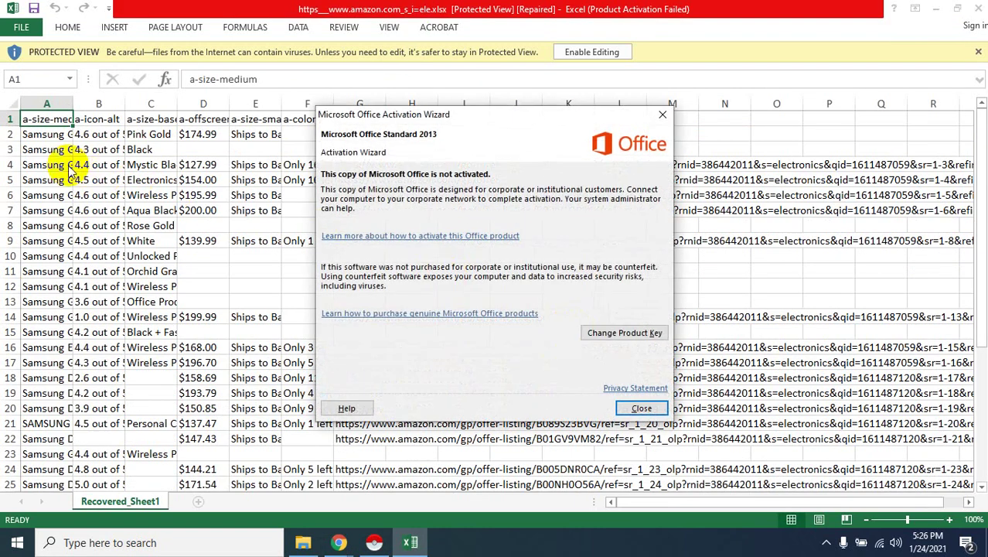
pyautogui.click(636, 409)
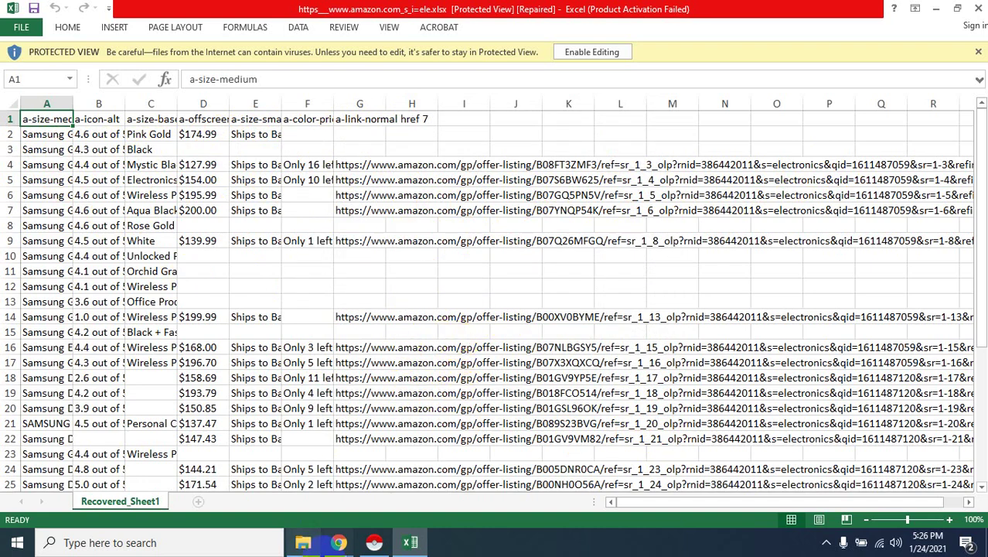
# - Enable editing for the repaired workbook and open the a-size-medium header in cell A1 for editing
pyautogui.click(374, 542)
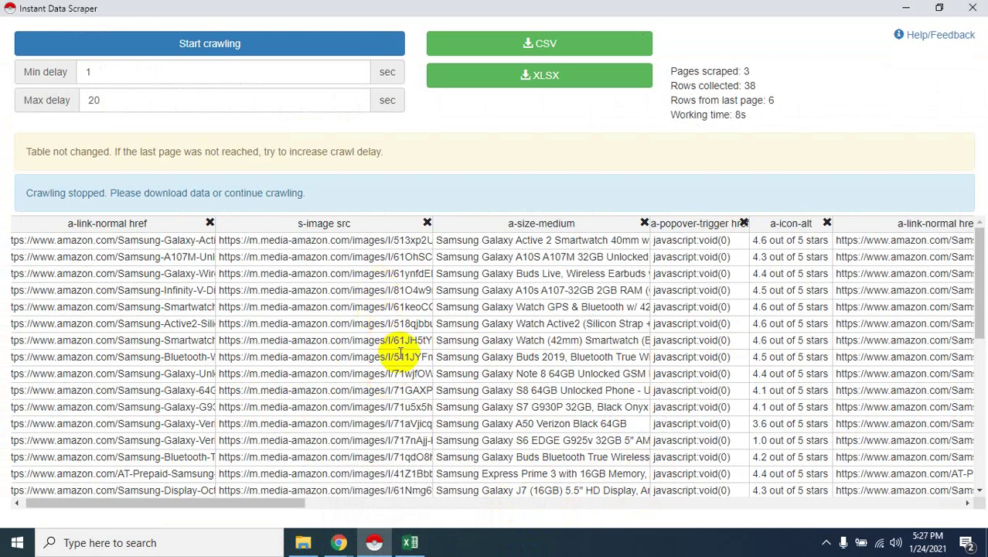
pyautogui.click(416, 545)
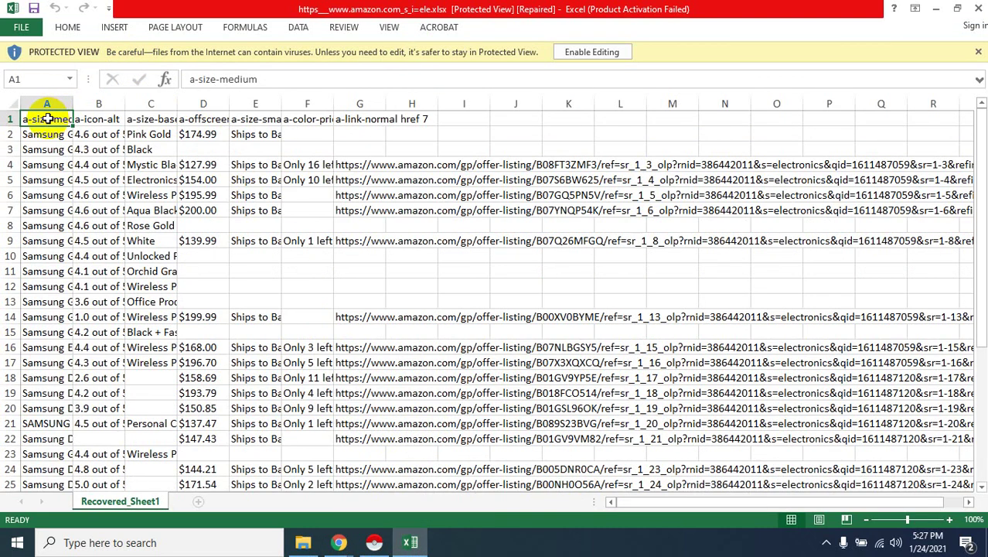
pyautogui.click(582, 51)
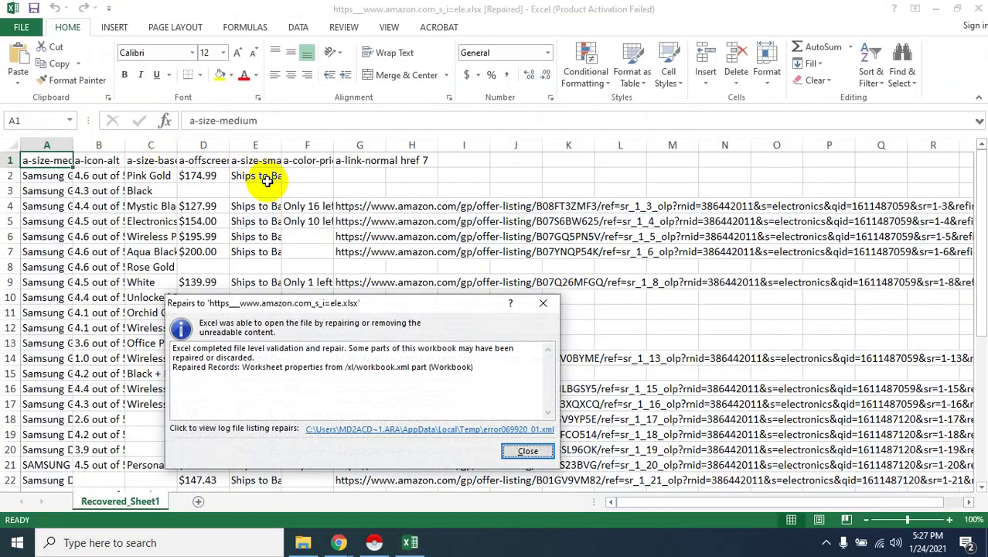
pyautogui.click(524, 450)
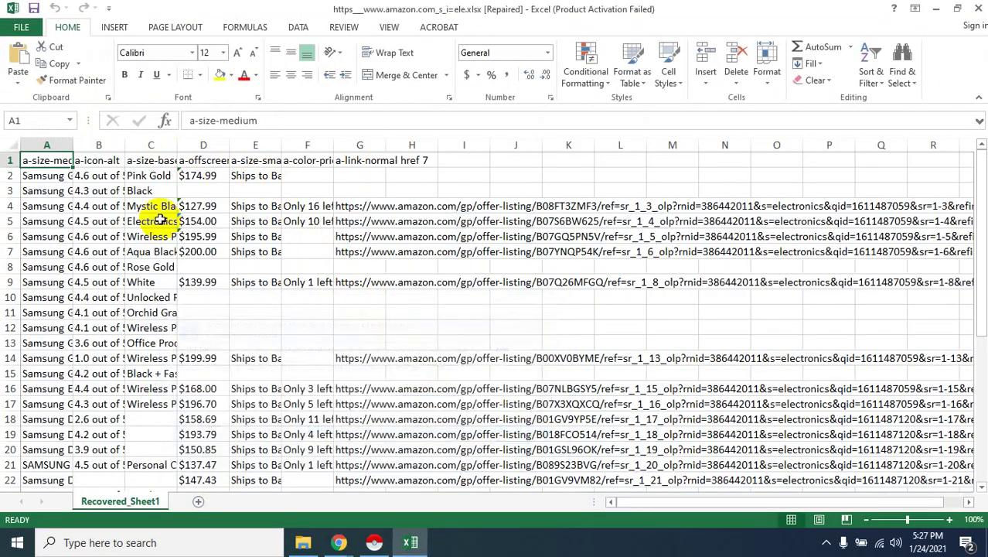
pyautogui.doubleClick(46, 161)
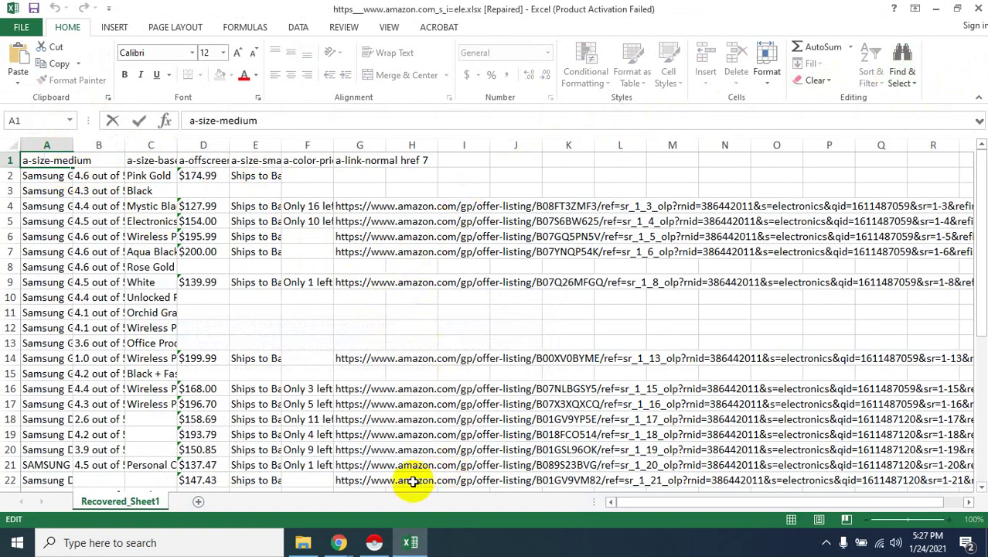
# - Close the Instant Data Scraper window and close the exported workbook without saving changes
pyautogui.click(375, 543)
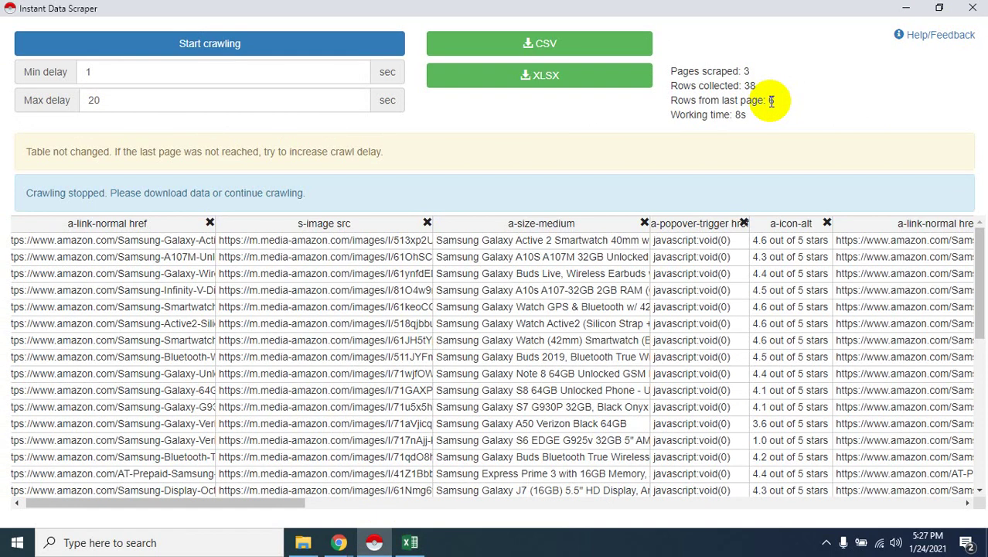
pyautogui.click(972, 7)
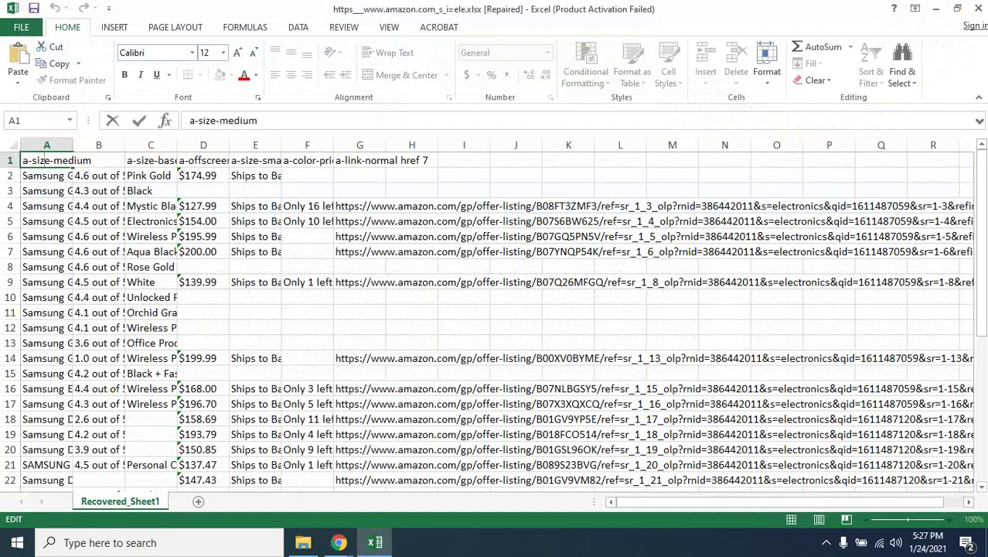
pyautogui.click(980, 8)
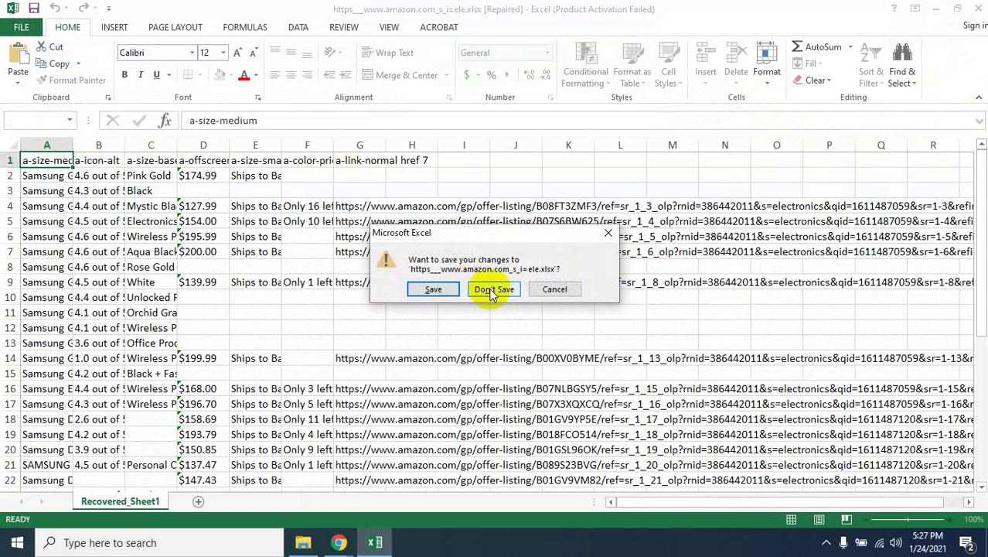
pyautogui.click(493, 292)
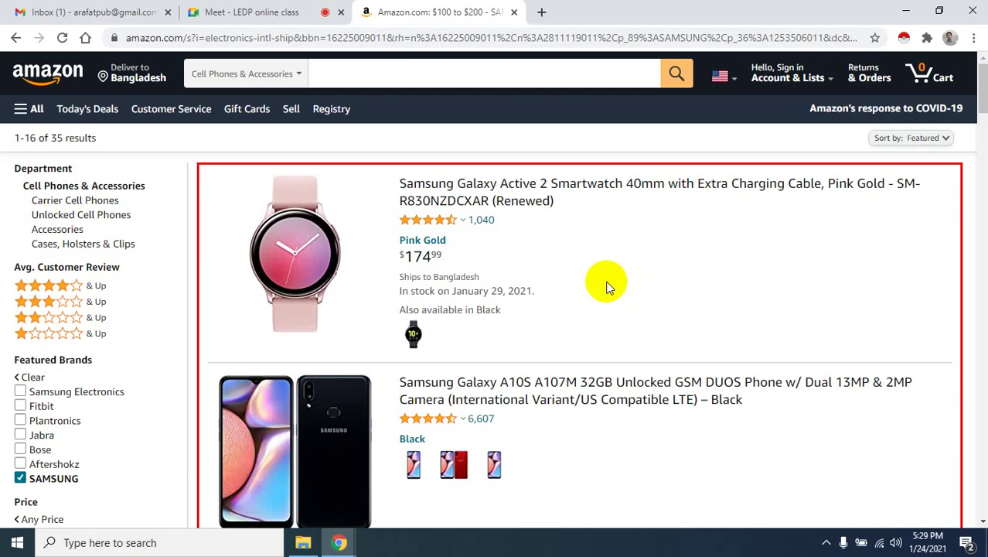
# - Switch to the Google Meet call, mute the microphone and unmute it again
pyautogui.click(243, 11)
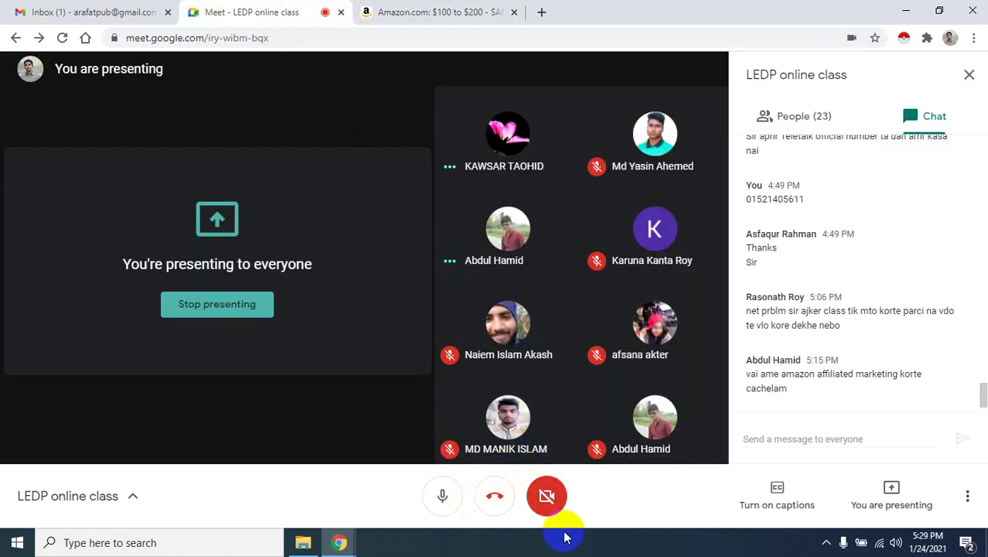
pyautogui.click(442, 496)
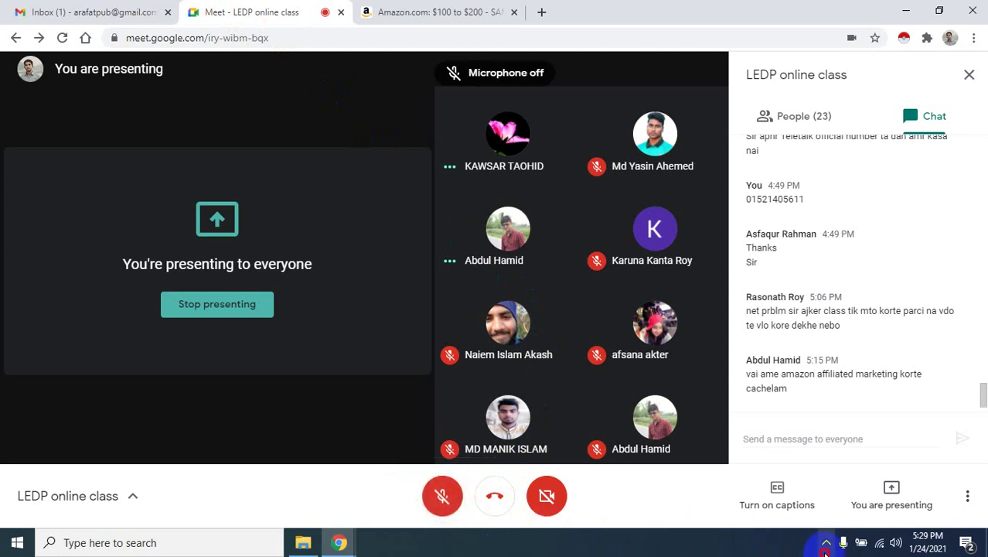
pyautogui.hotkey('ctrl', 'd')
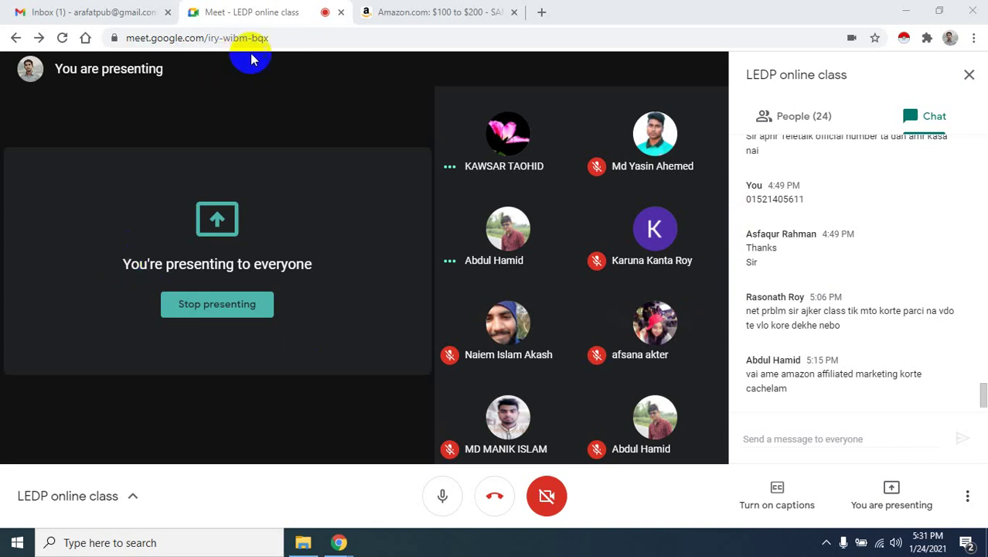
# - Return to the Amazon Samsung results, close that tab and open a new blank one
pyautogui.click(489, 13)
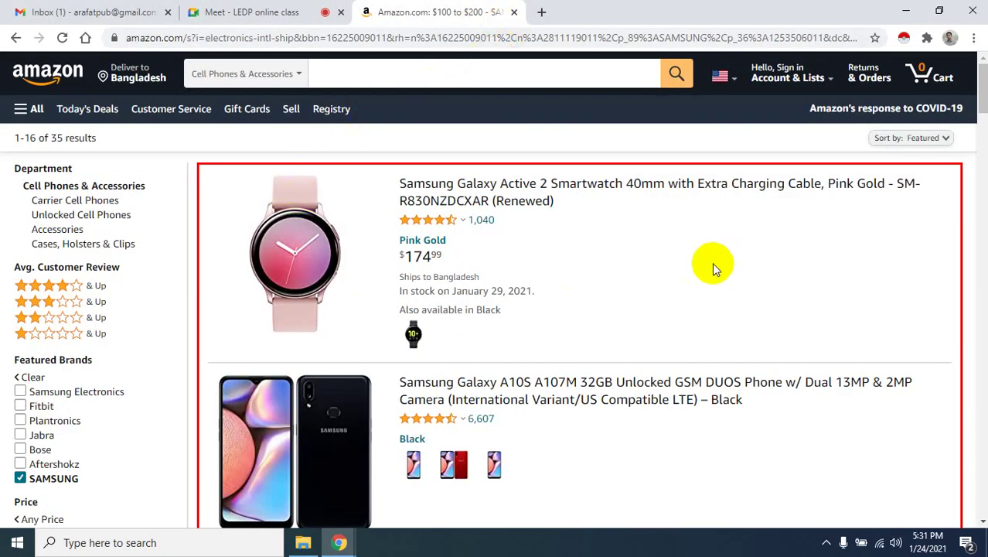
pyautogui.scroll(-3, 752, 280)
pyautogui.scroll(-3, 752, 278)
pyautogui.scroll(6, 753, 279)
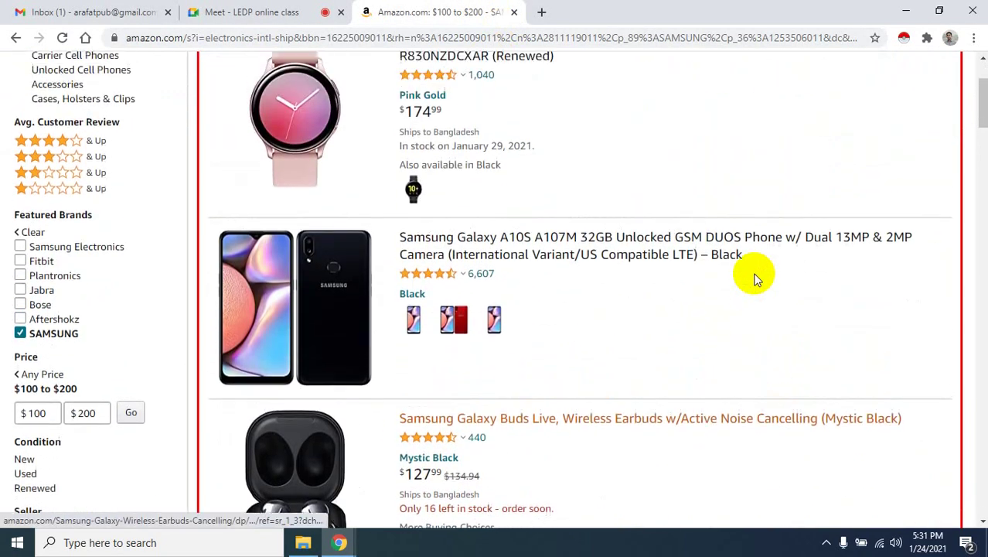
pyautogui.click(514, 13)
pyautogui.click(369, 12)
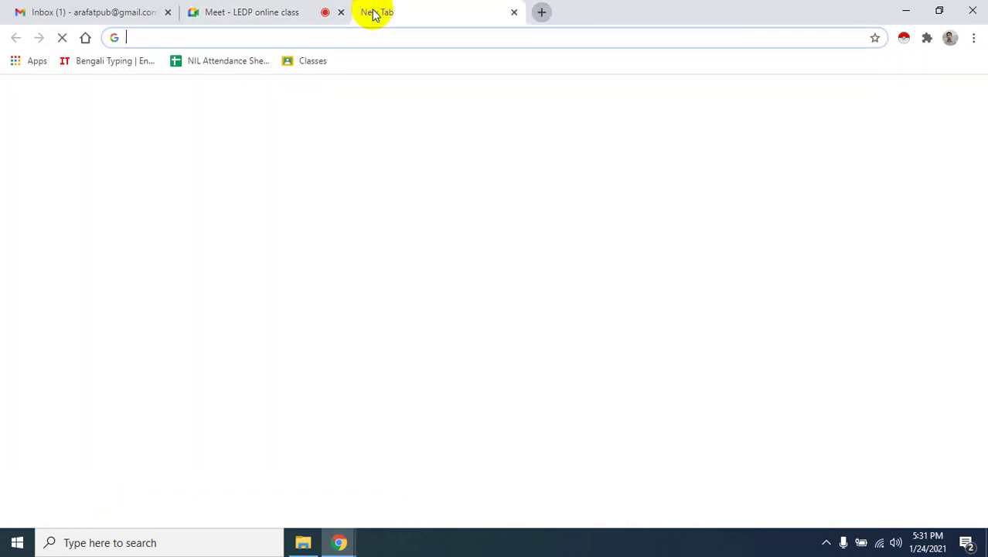
# - Search Google for aliexpress
pyautogui.click(374, 34)
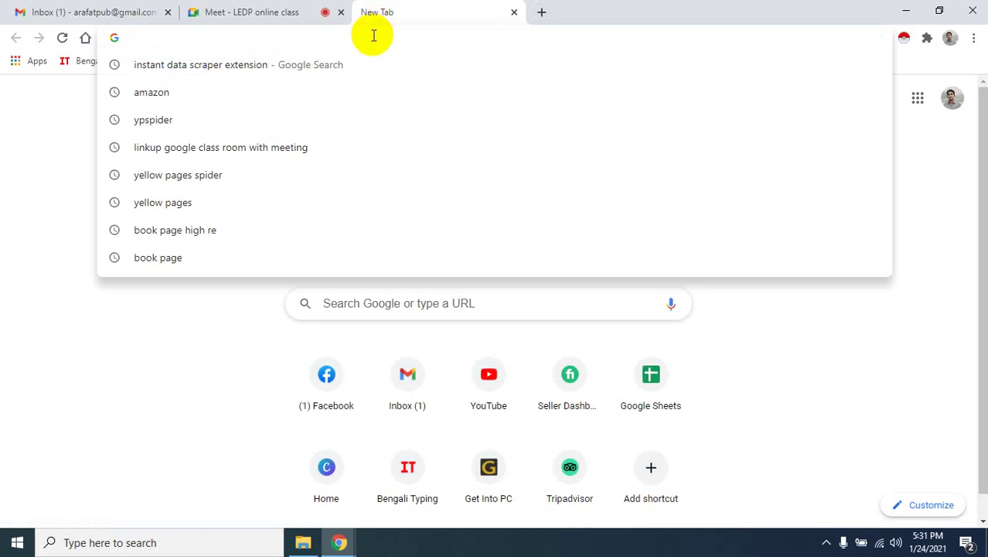
pyautogui.write('ali')
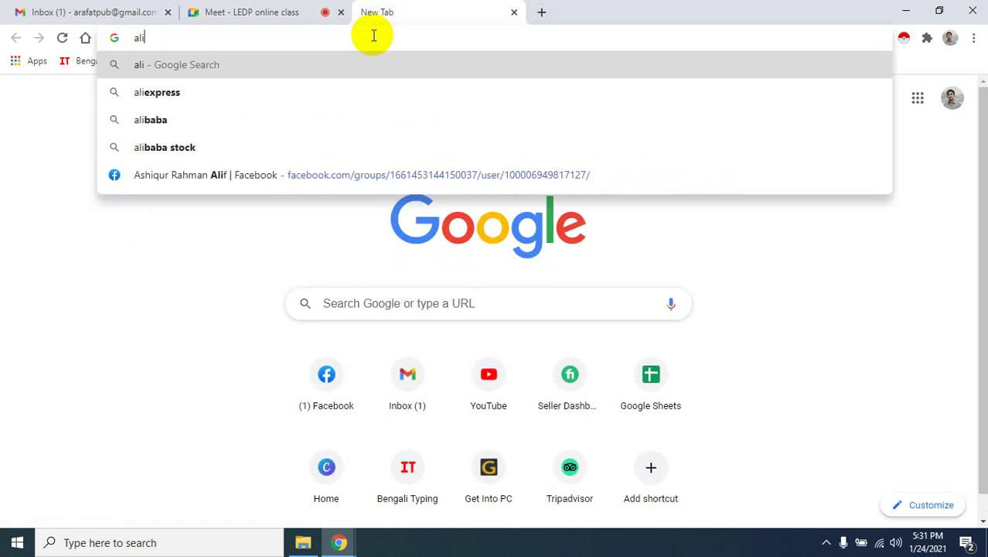
pyautogui.press('Down')
pyautogui.press('Return')
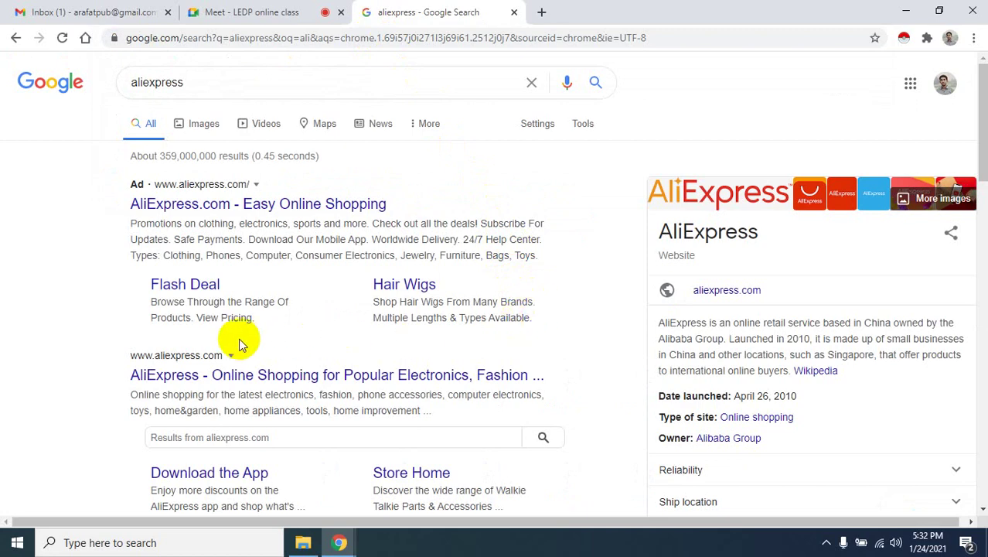
# - Open the AliExpress website from the search results and go to Hoodies & Sweatshirts under Men's Fashion
pyautogui.scroll(-1, 239, 337)
pyautogui.click(247, 309)
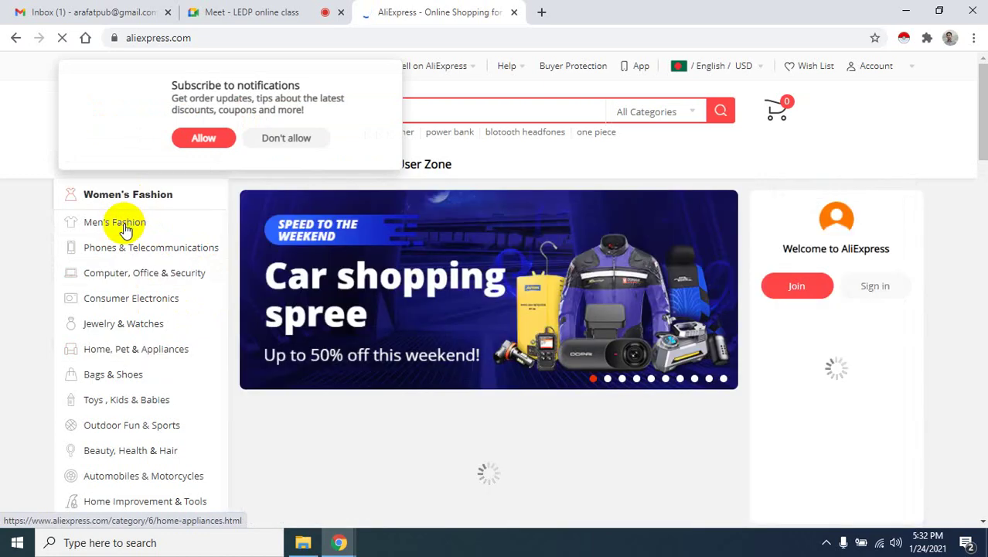
pyautogui.moveTo(125, 230)
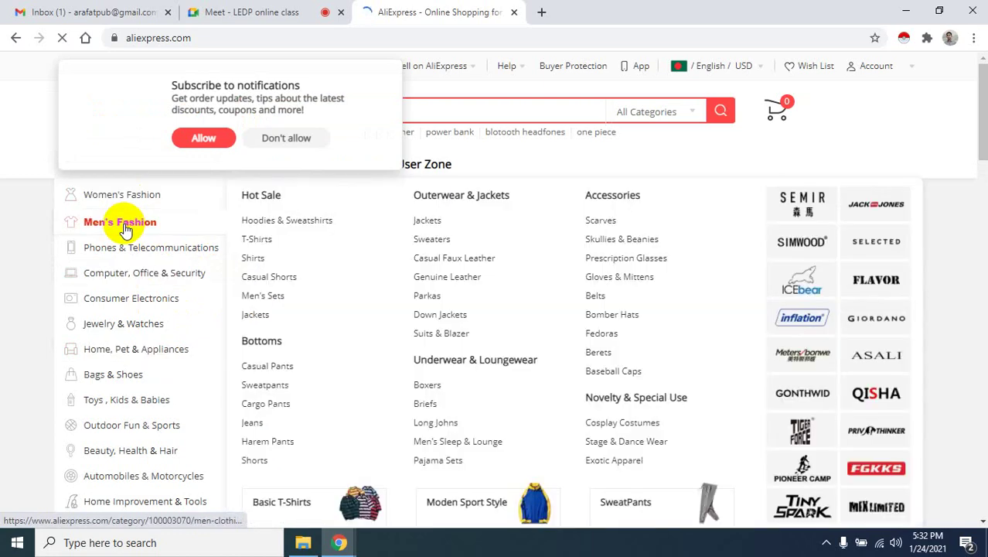
pyautogui.click(280, 225)
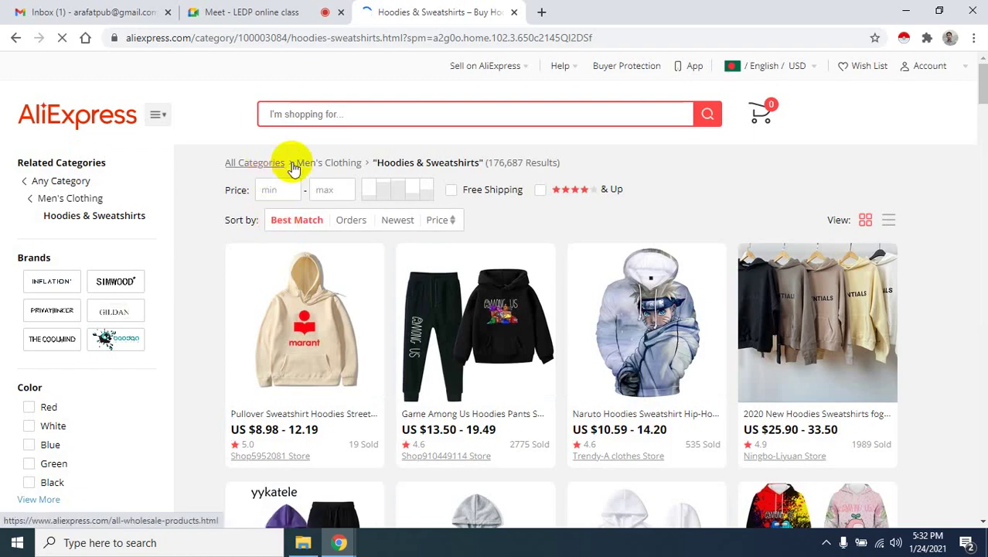
# - Browse the Hoodies & Sweatshirts product listing down to the end of the page
pyautogui.scroll(-8, 474, 352)
pyautogui.scroll(3, 485, 364)
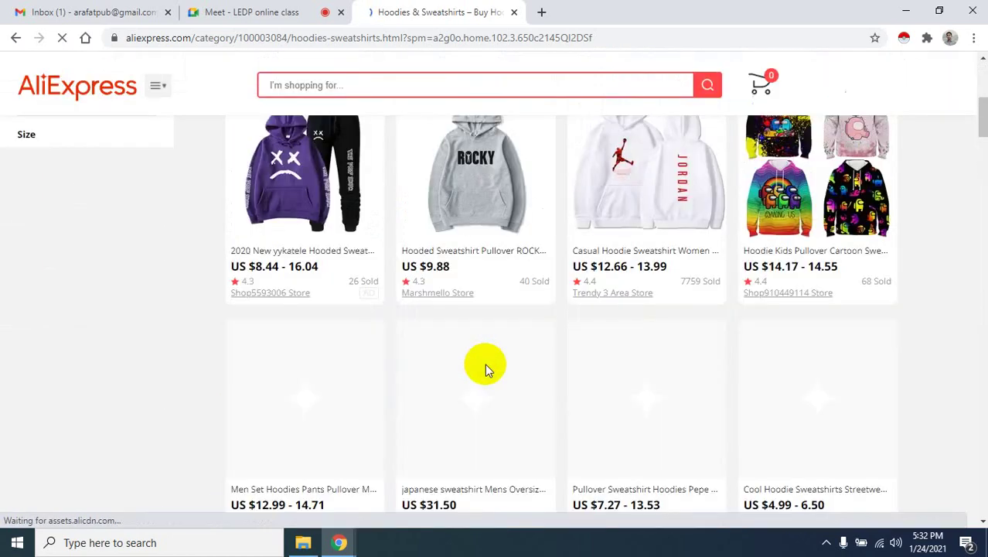
pyautogui.scroll(-8, 485, 362)
pyautogui.scroll(-10, 486, 360)
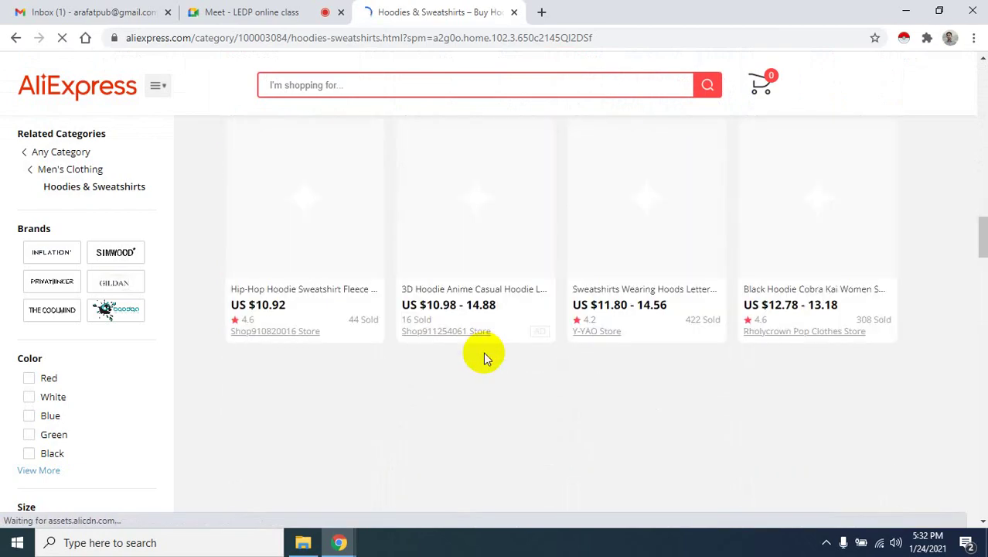
pyautogui.scroll(-5, 484, 356)
pyautogui.scroll(-6, 483, 358)
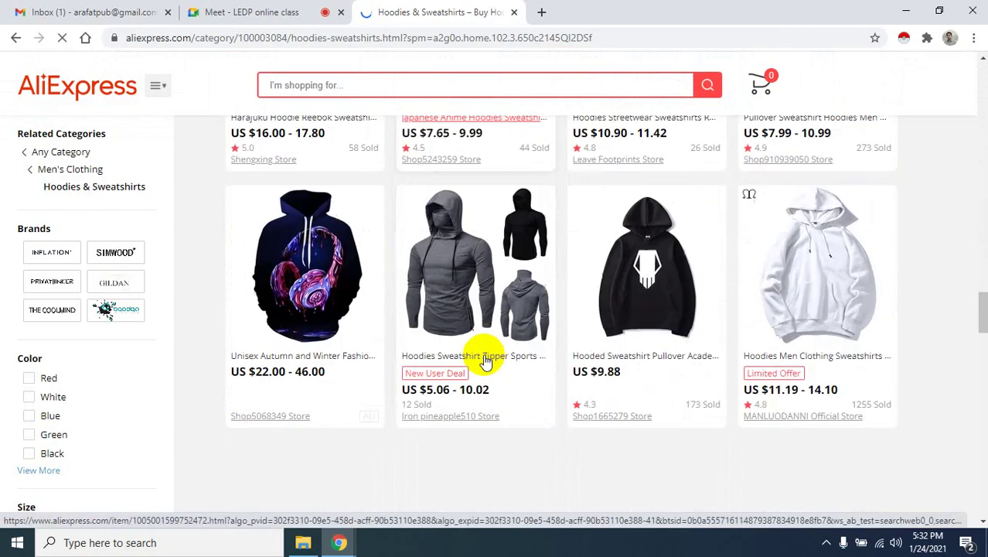
pyautogui.scroll(-10, 486, 361)
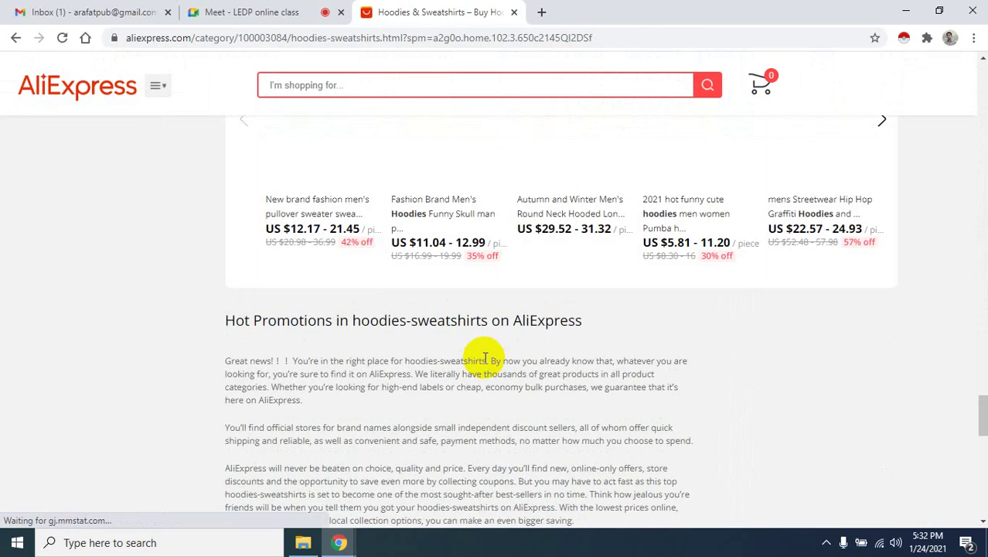
# - Launch Instant Data Scraper on the AliExpress Hoodies & Sweatshirts listing
pyautogui.scroll(3, 486, 360)
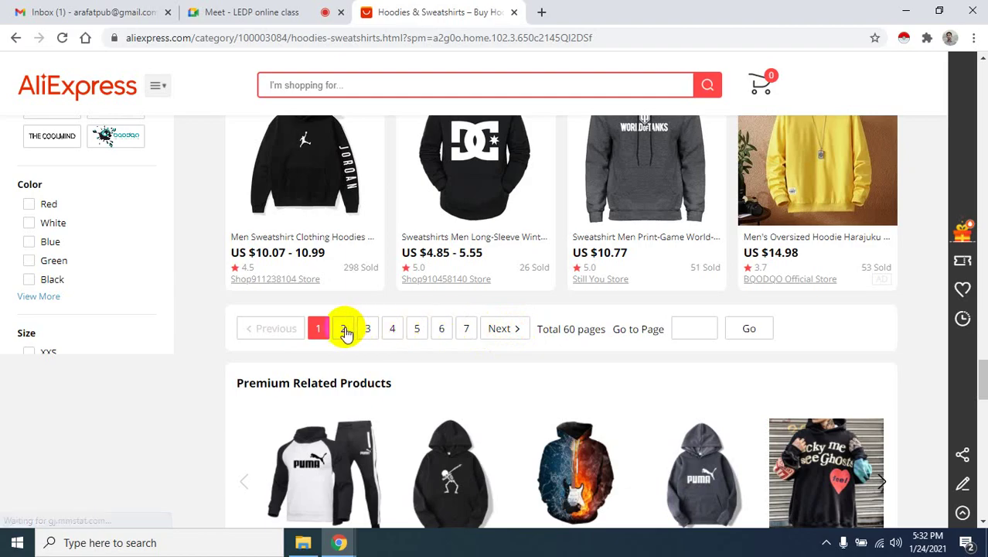
pyautogui.scroll(5, 585, 298)
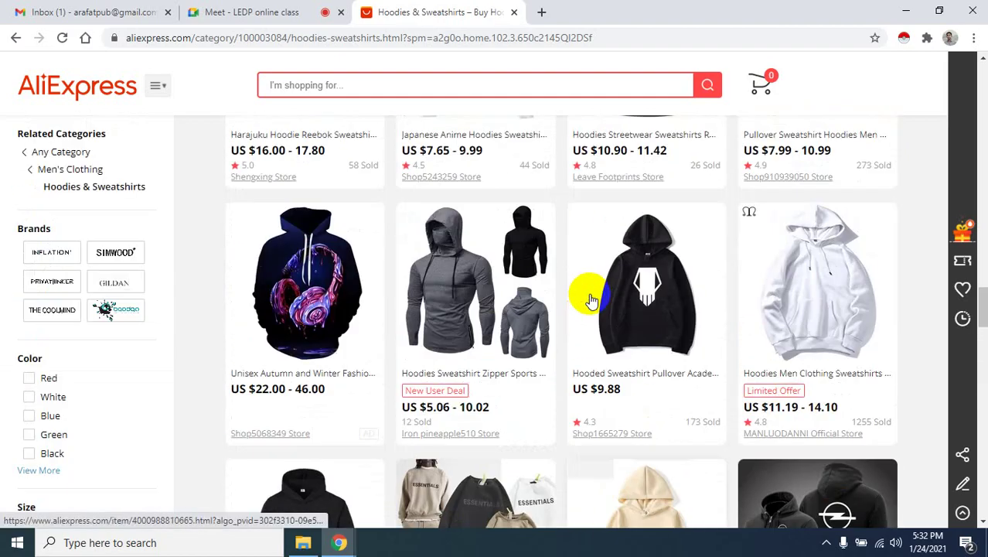
pyautogui.scroll(15, 590, 300)
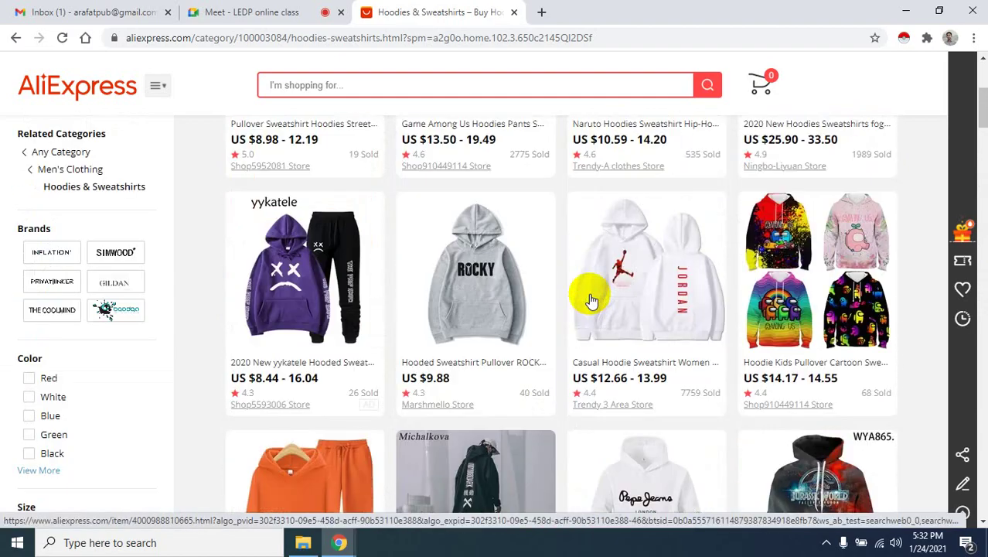
pyautogui.scroll(4, 590, 300)
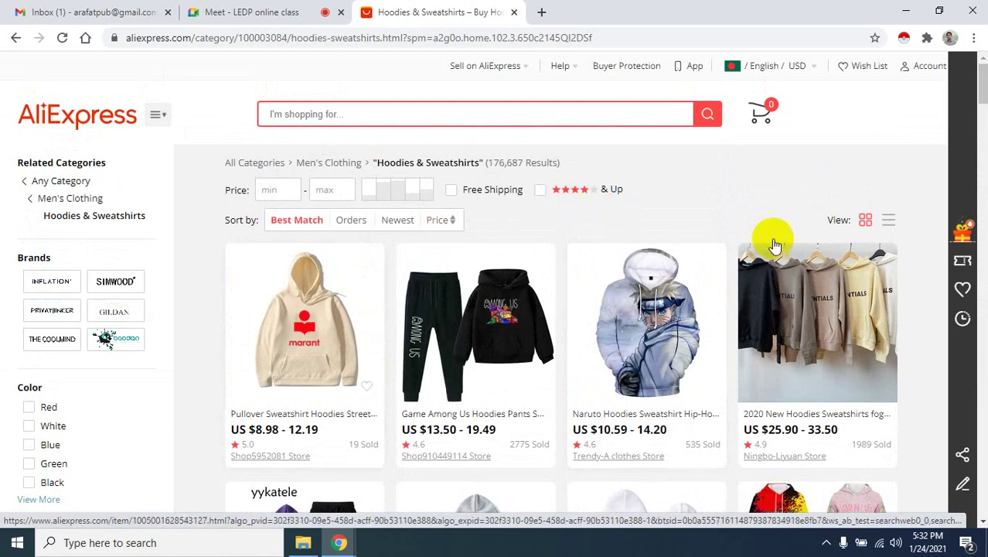
pyautogui.click(904, 38)
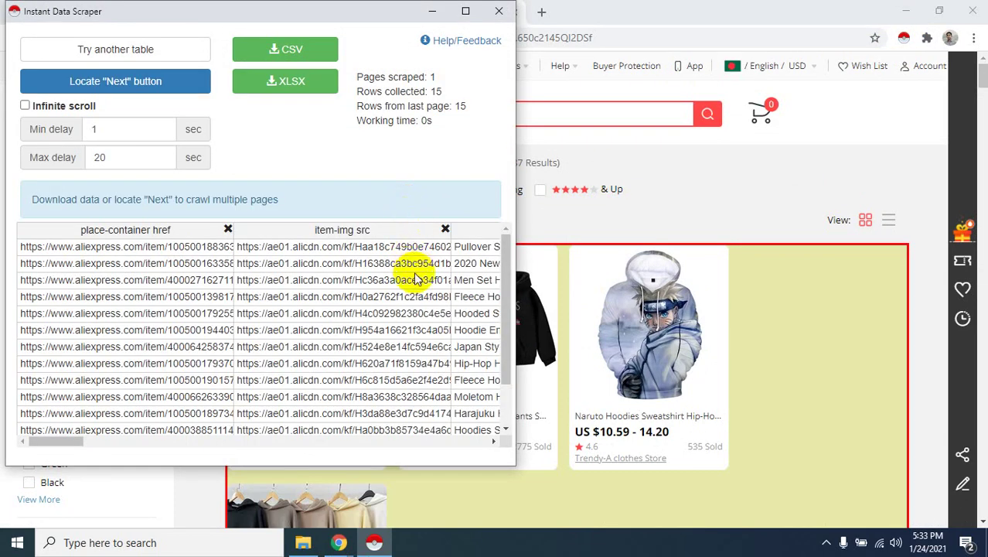
# - Examine the detected product area on the listing down to its page navigation, along with the rows in the scraper's table
pyautogui.scroll(-5, 883, 311)
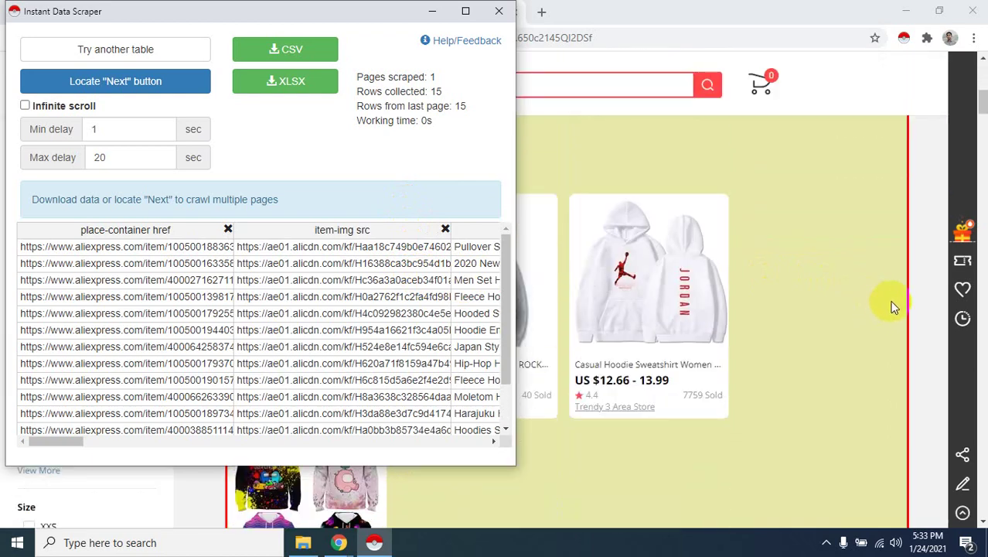
pyautogui.scroll(-10, 894, 302)
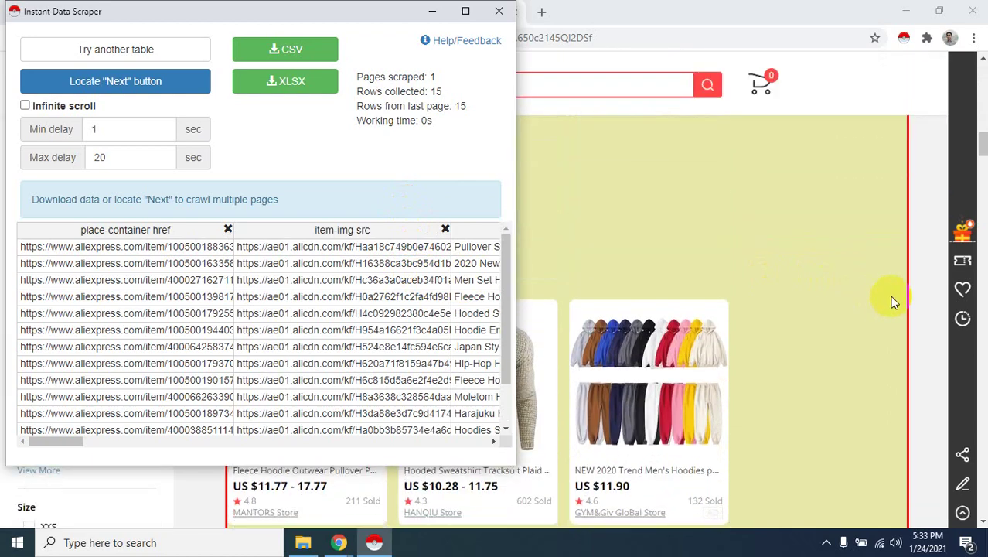
pyautogui.scroll(-8, 893, 299)
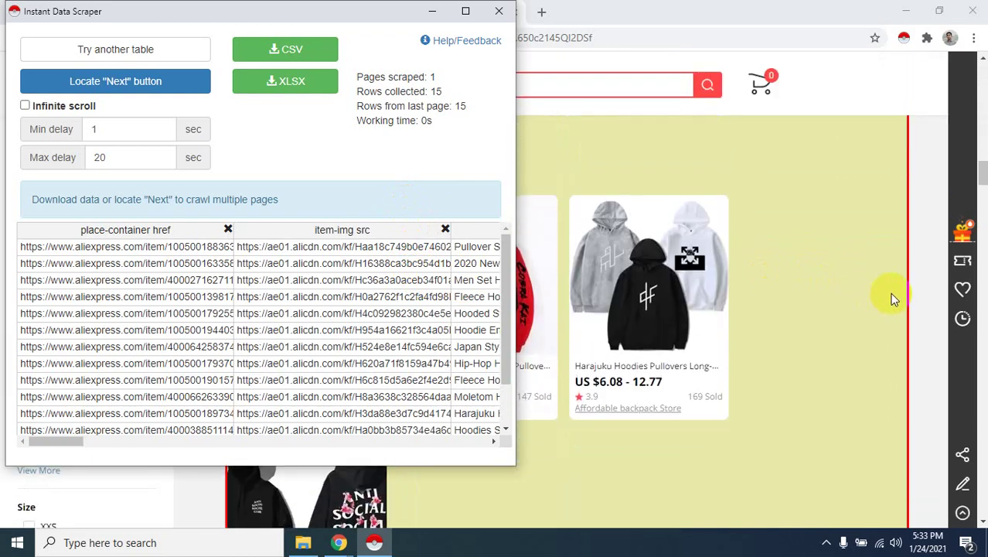
pyautogui.scroll(-10, 894, 296)
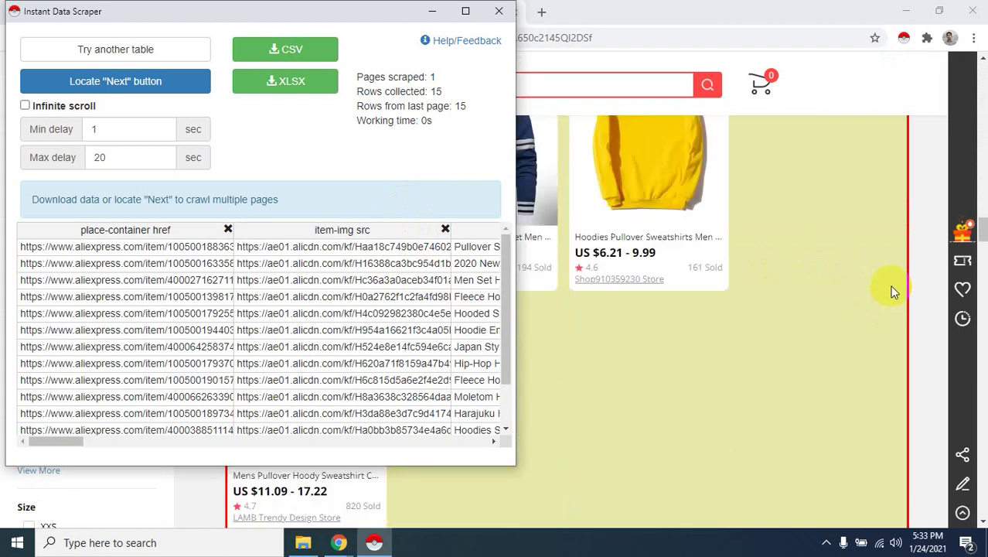
pyautogui.scroll(-10, 893, 290)
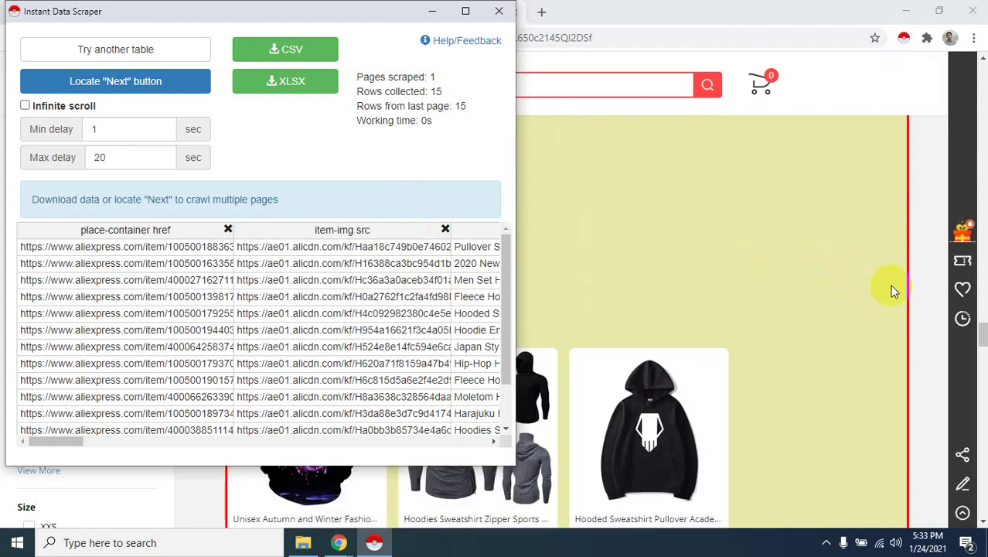
pyautogui.scroll(-4, 893, 287)
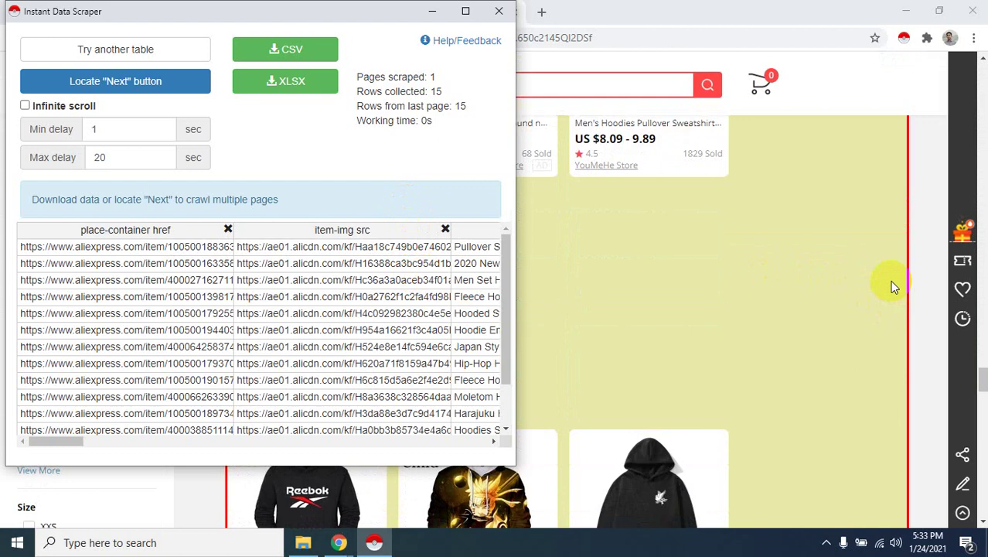
pyautogui.scroll(-4, 463, 287)
pyautogui.scroll(2, 471, 297)
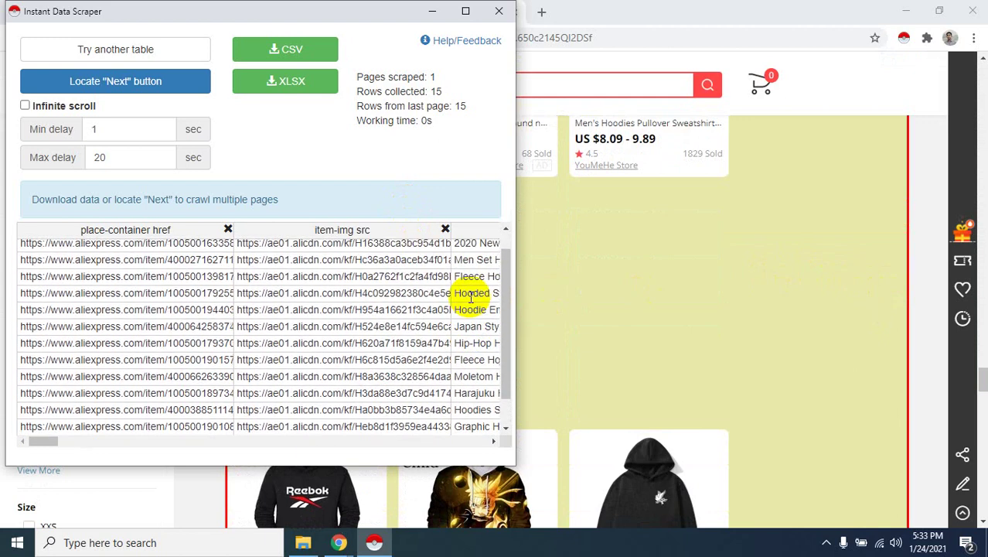
pyautogui.scroll(1, 471, 296)
pyautogui.scroll(-4, 759, 340)
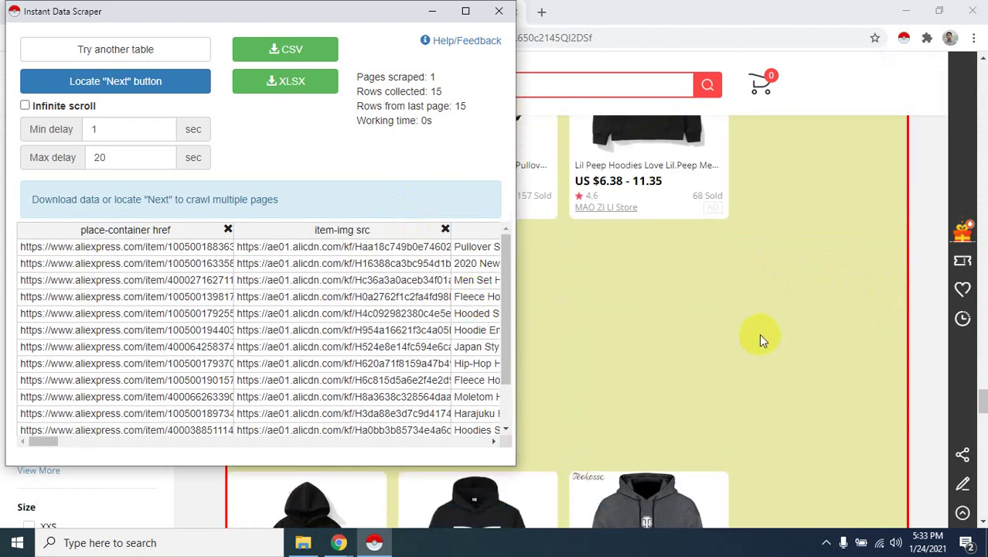
pyautogui.scroll(-2, 759, 333)
pyautogui.scroll(-1, 754, 325)
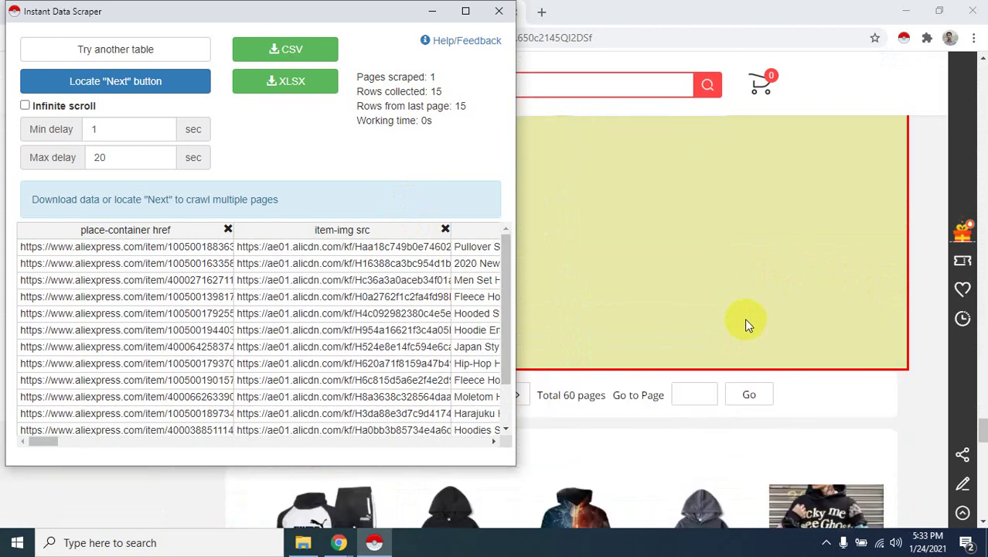
# - Mark the listing's Next button as the page link in Instant Data Scraper and start crawling
pyautogui.click(133, 82)
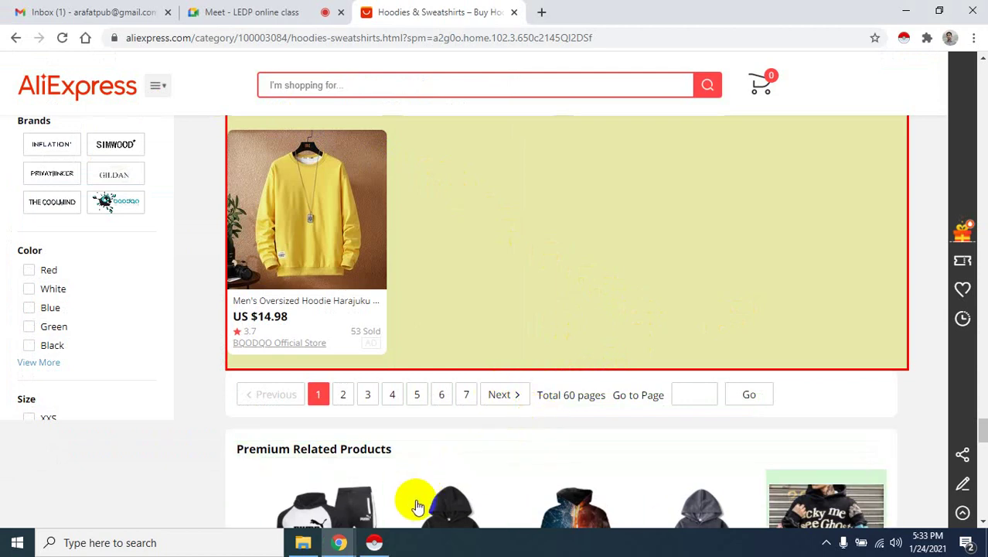
pyautogui.click(375, 542)
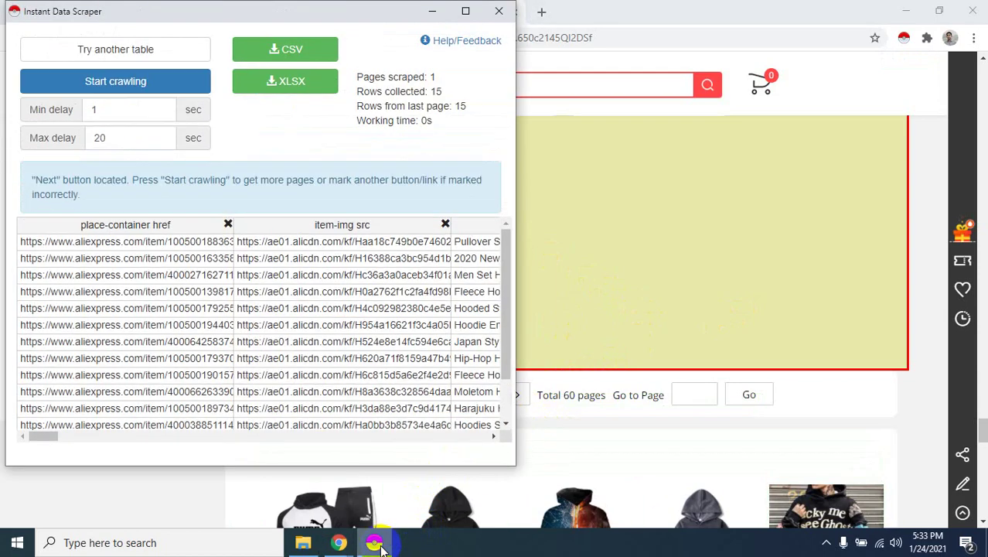
pyautogui.click(125, 85)
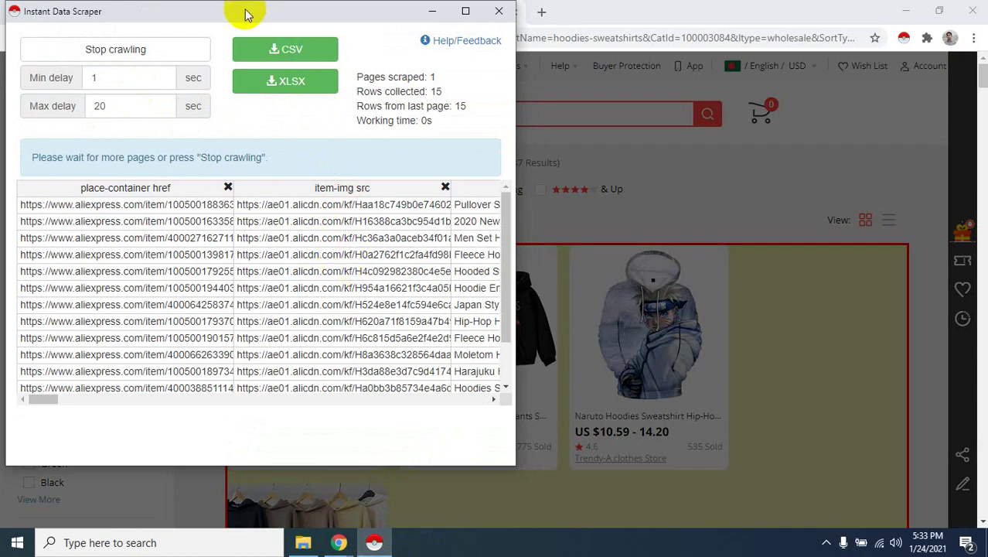
# - Move the scraper window lower, look through the rows being collected, and stop the crawl
pyautogui.moveTo(243, 14); pyautogui.dragTo(255, 92)
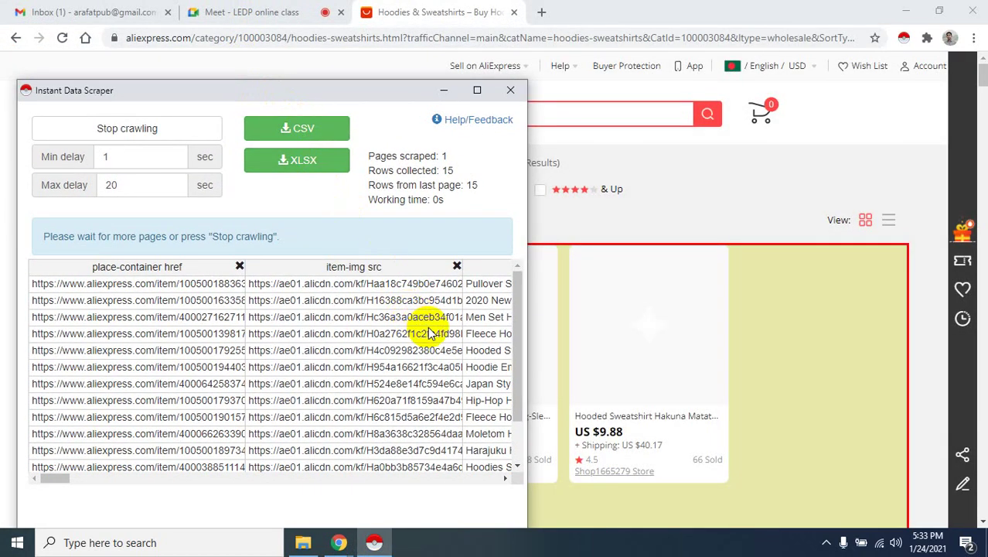
pyautogui.scroll(-3, 429, 331)
pyautogui.scroll(3, 429, 331)
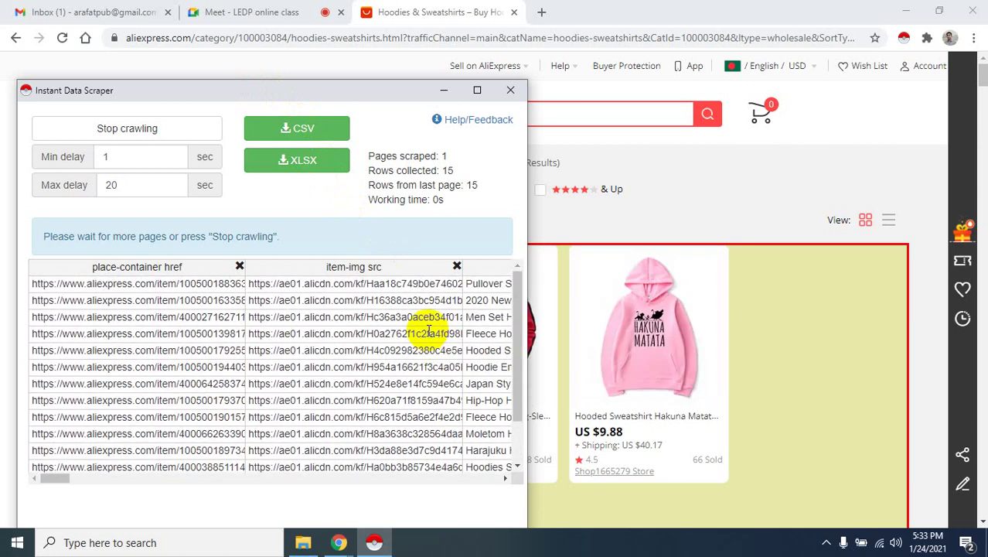
pyautogui.scroll(-4, 429, 330)
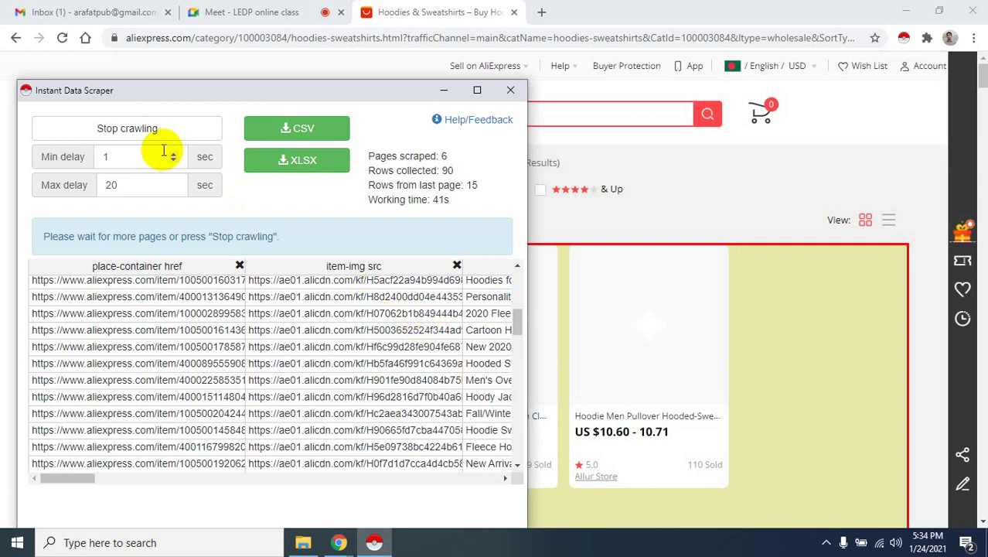
pyautogui.click(124, 131)
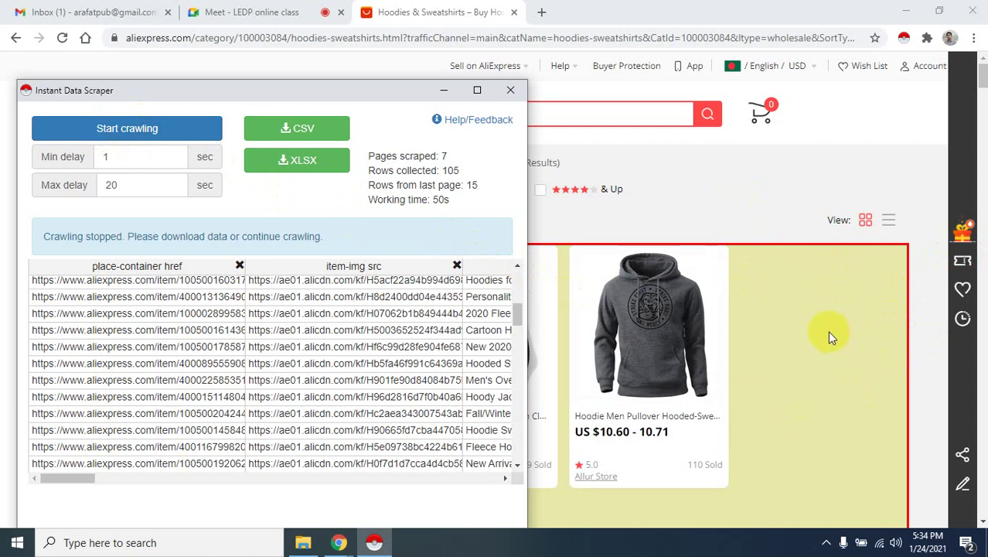
# - Maximize the scraper window and remove the item-img src and item-title href columns from the scraped table
pyautogui.click(478, 91)
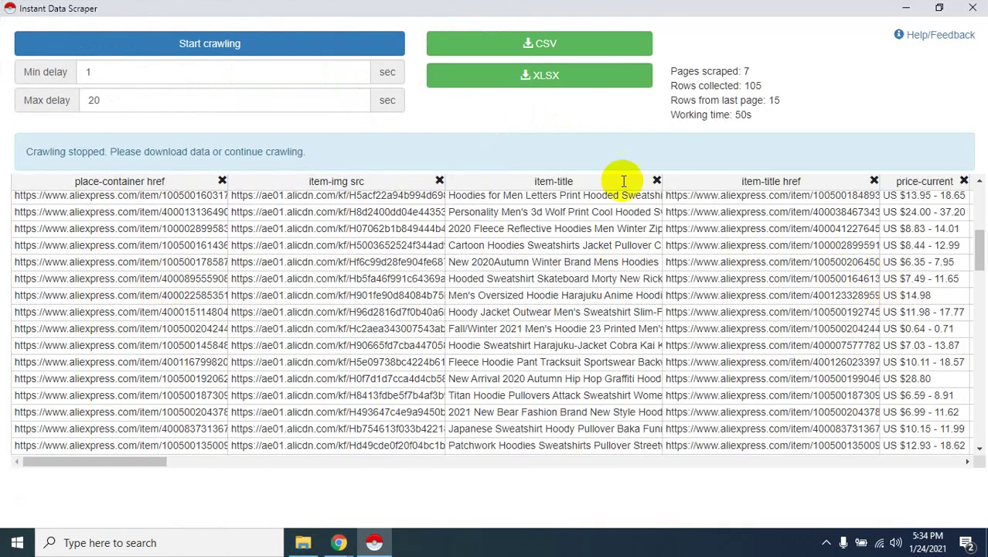
pyautogui.scroll(4, 309, 302)
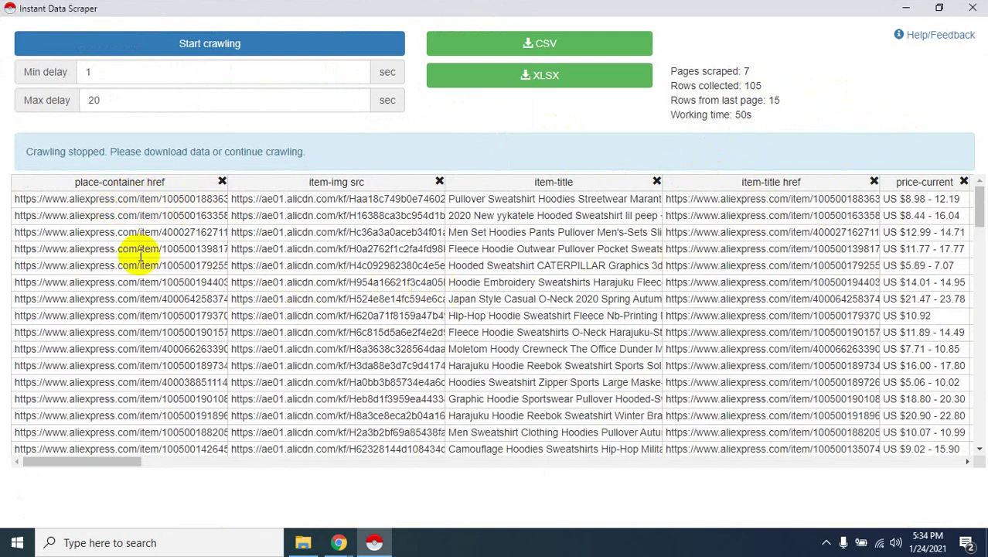
pyautogui.click(439, 183)
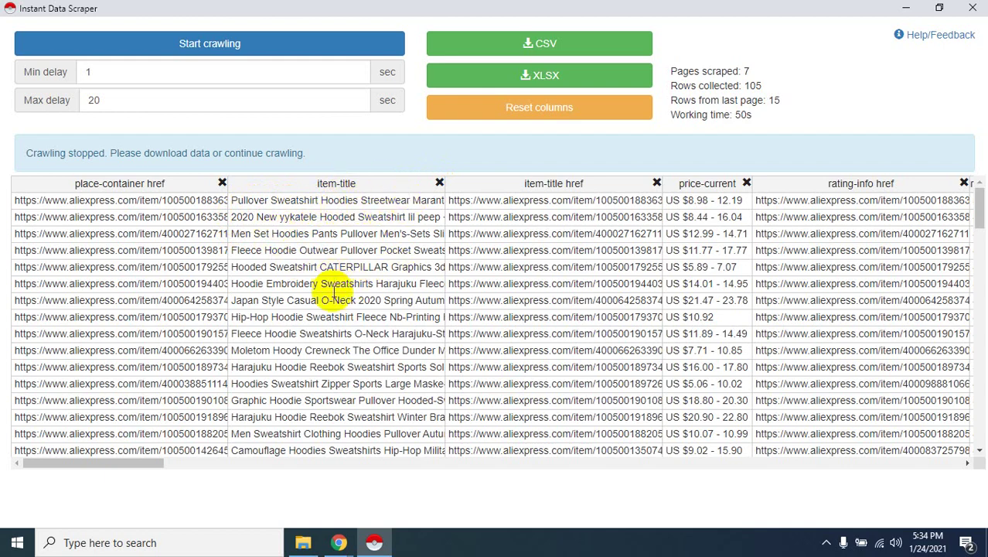
pyautogui.scroll(-5, 356, 329)
pyautogui.scroll(5, 352, 326)
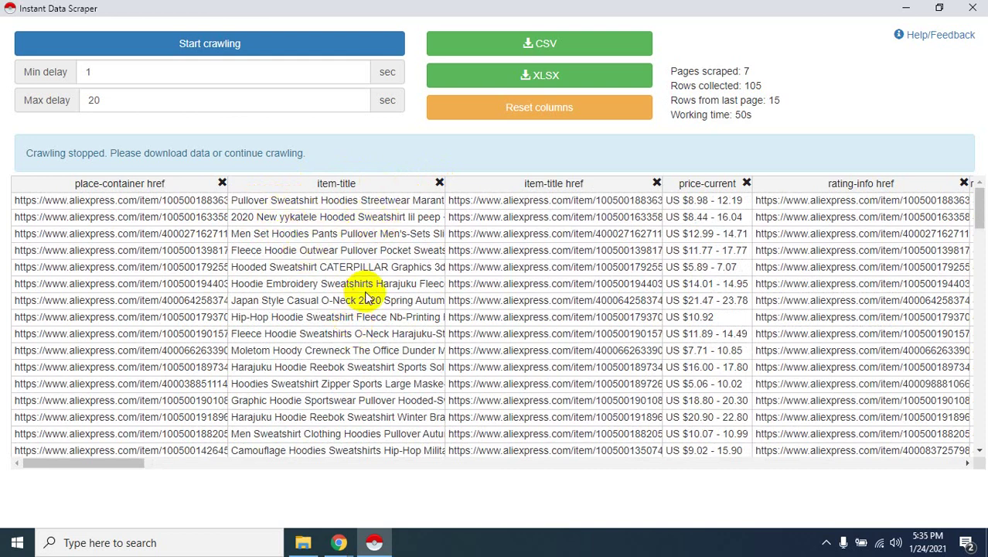
pyautogui.click(657, 182)
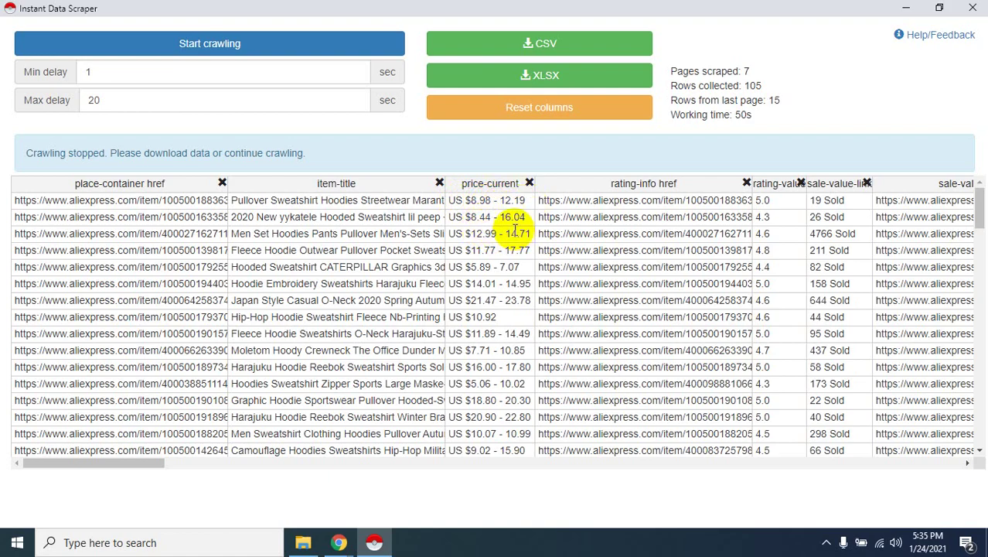
# - Look through the scraped rows and remove the rating-info href column from the table
pyautogui.scroll(-5, 479, 309)
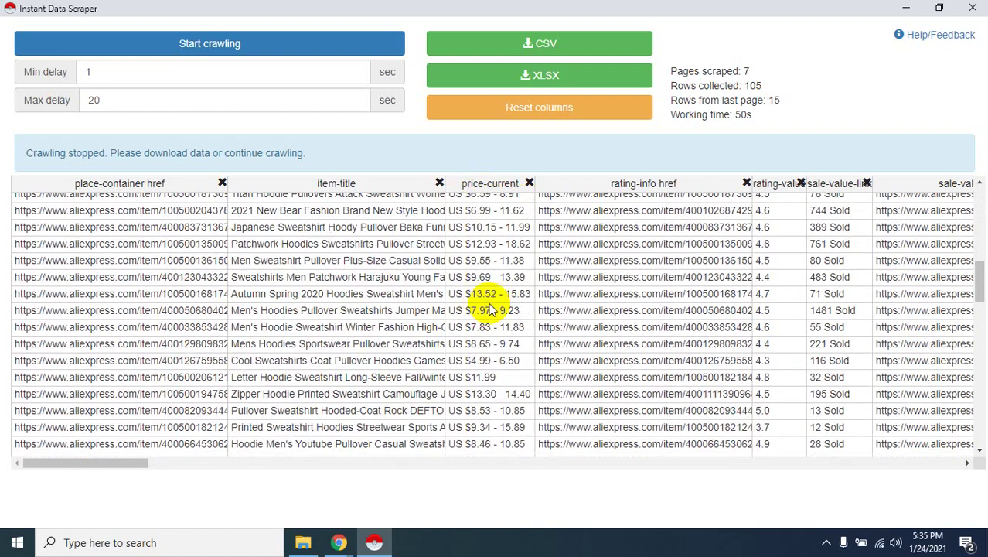
pyautogui.scroll(-10, 489, 309)
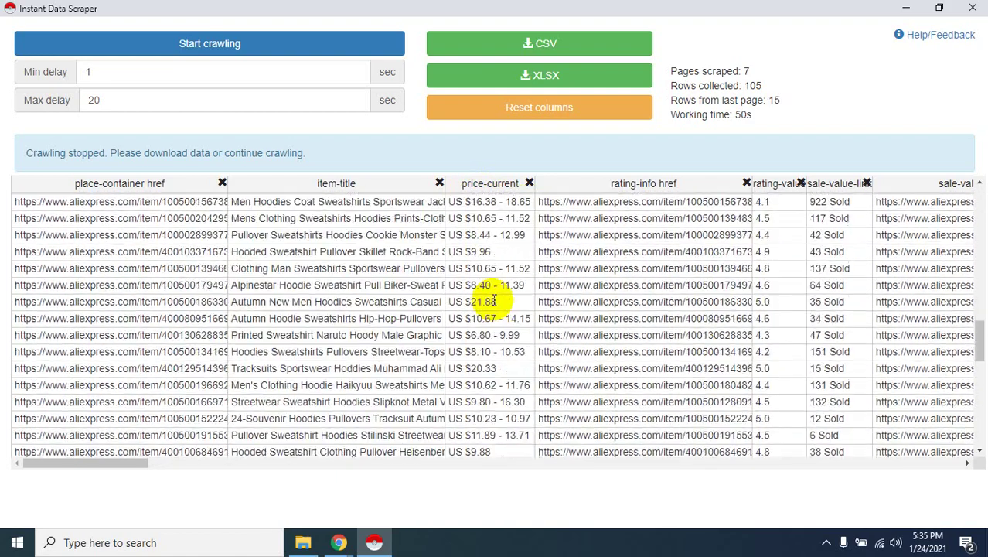
pyautogui.scroll(10, 493, 301)
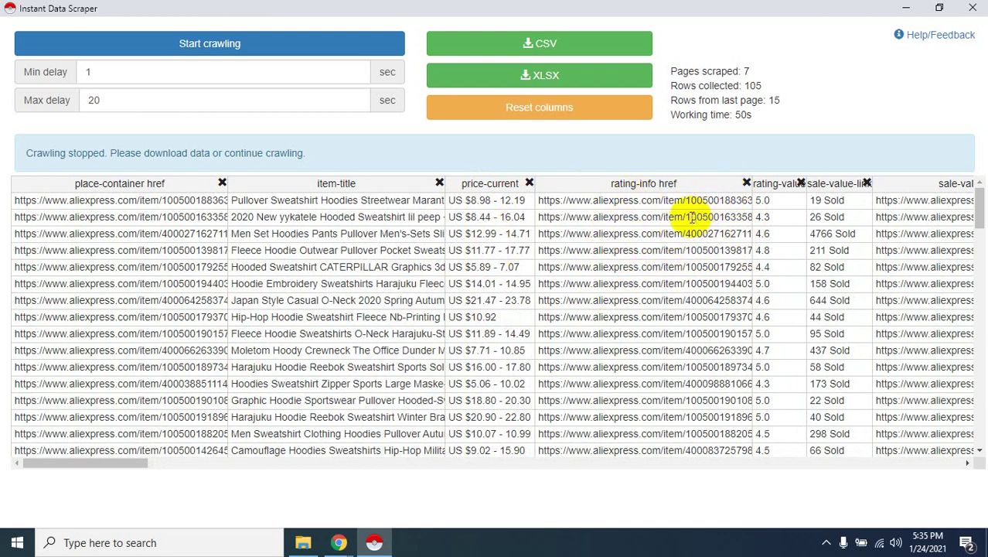
pyautogui.click(746, 183)
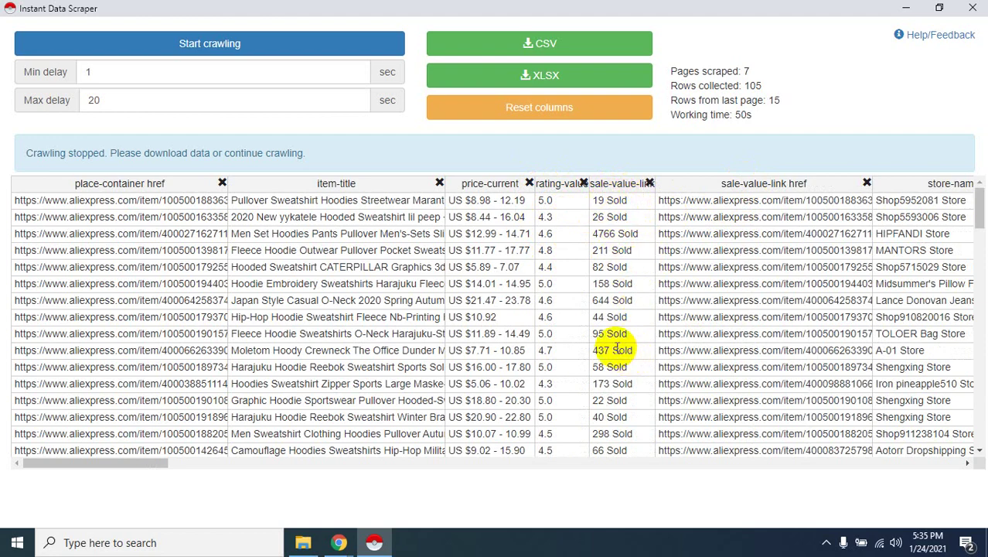
pyautogui.scroll(-1, 614, 344)
pyautogui.scroll(1, 611, 341)
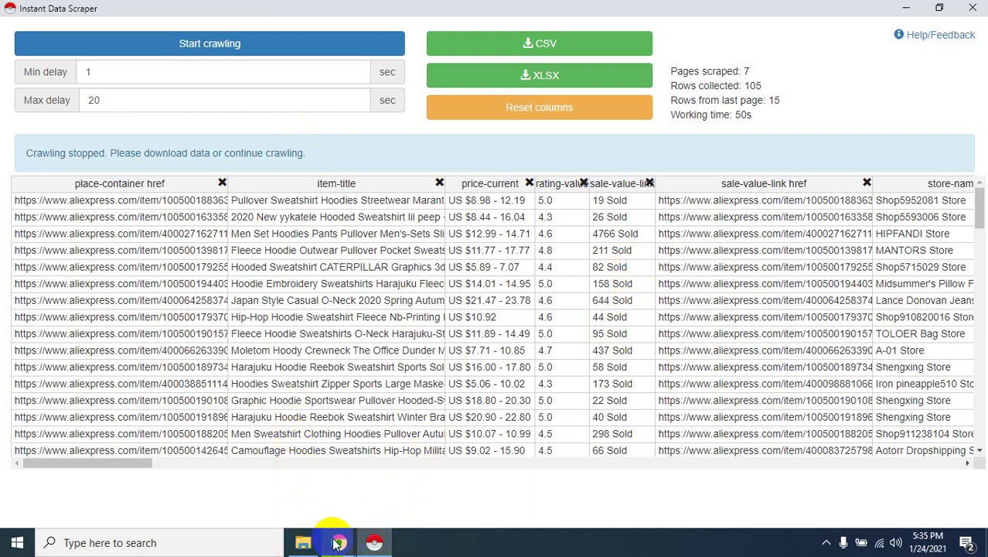
# - Switch to the AliExpress page in Chrome and check the price, rating, sold and store details on the product cards
pyautogui.moveTo(339, 540)
pyautogui.click(287, 483)
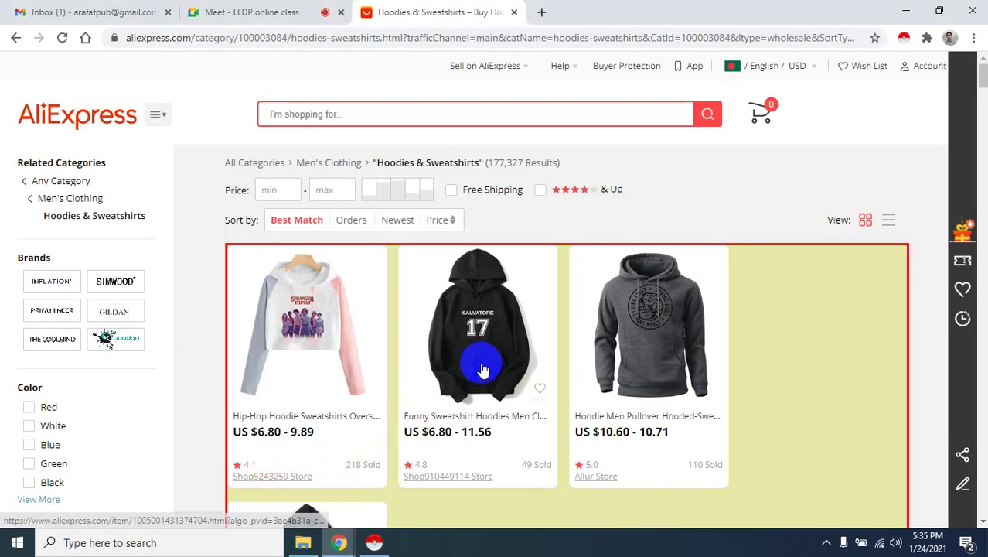
pyautogui.scroll(-1, 546, 410)
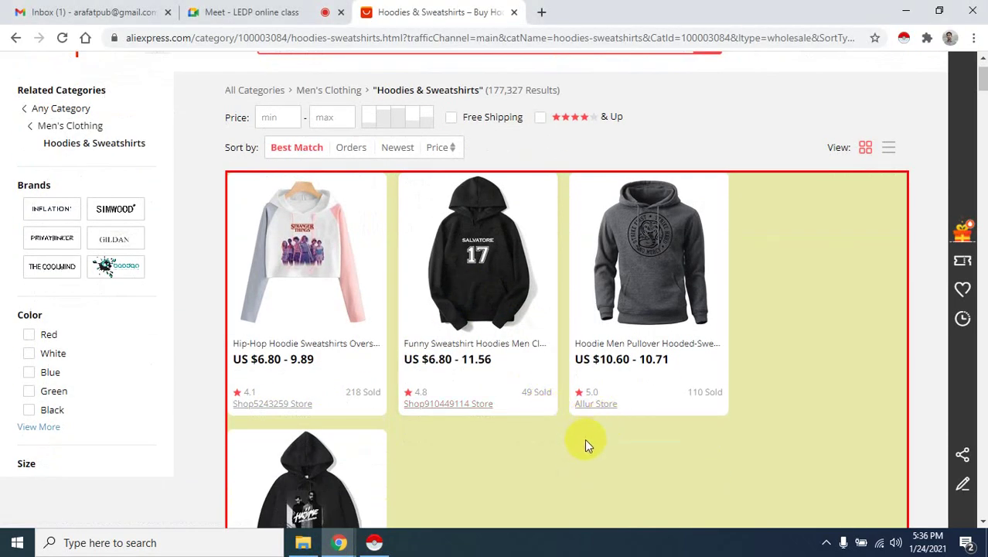
pyautogui.scroll(1, 585, 443)
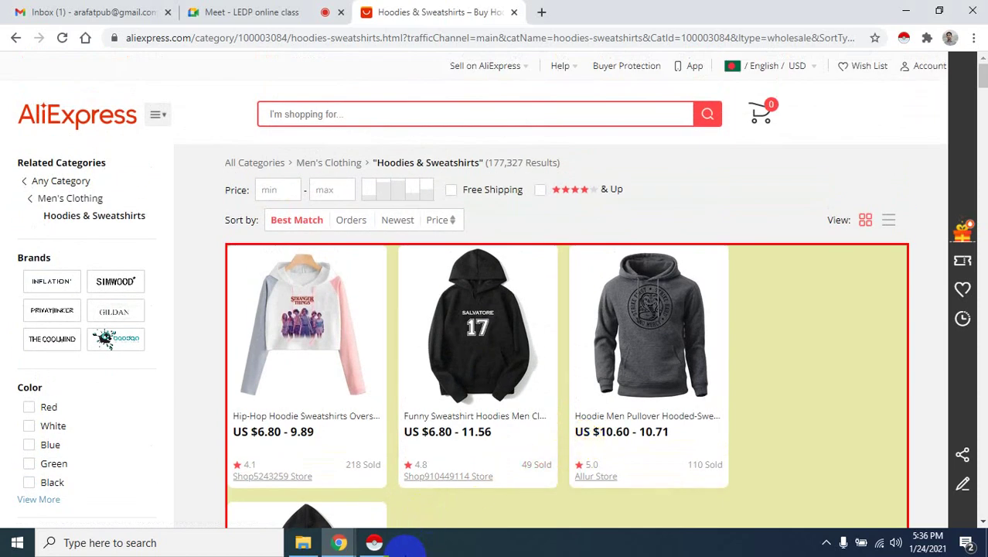
pyautogui.moveTo(373, 543)
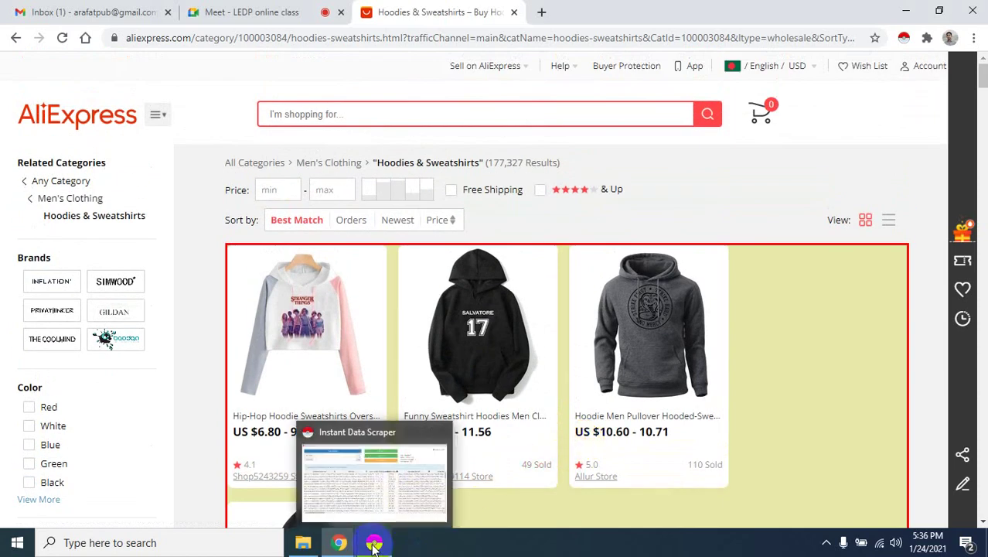
# - Switch back to Instant Data Scraper and remove the sale-value-link href and store-name href columns from the table
pyautogui.click(375, 501)
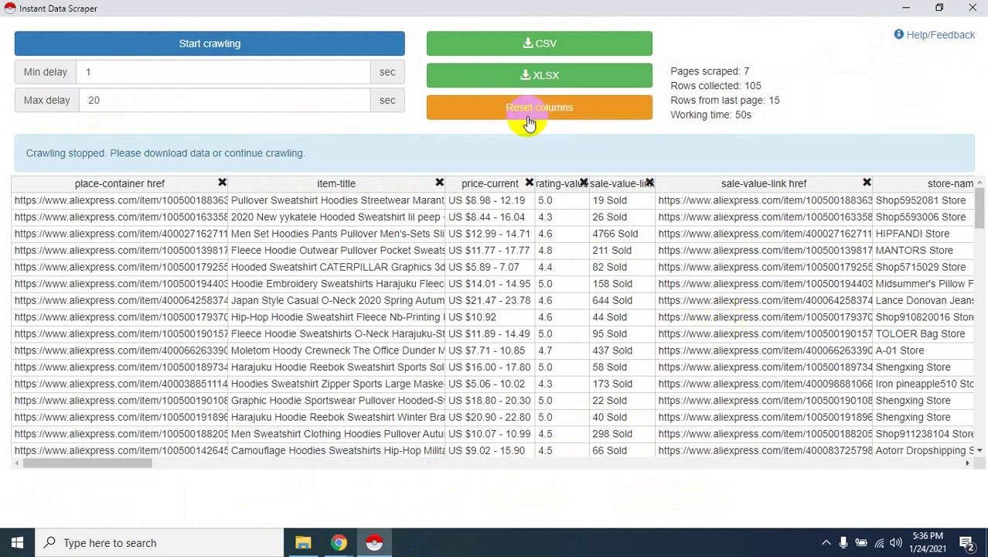
pyautogui.click(866, 183)
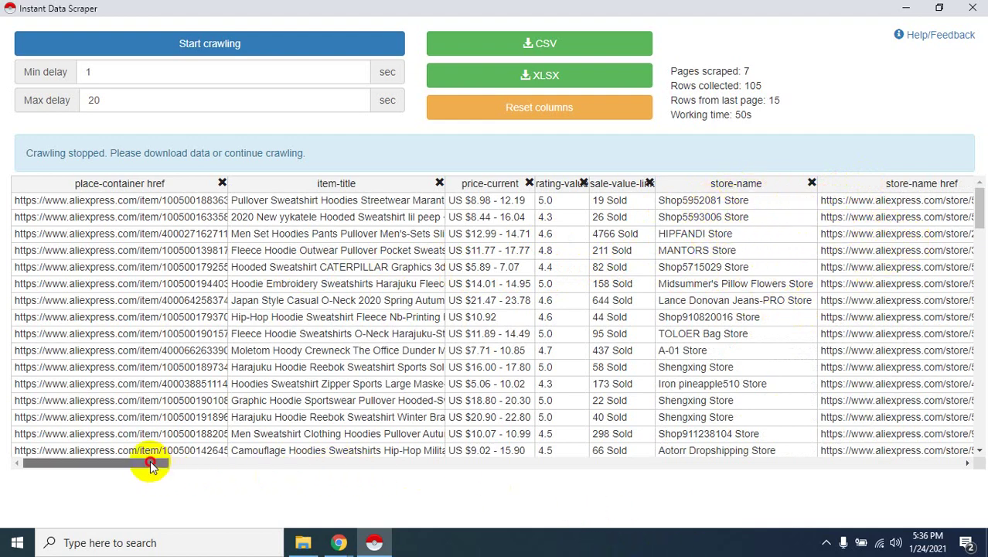
pyautogui.moveTo(147, 463); pyautogui.dragTo(246, 468)
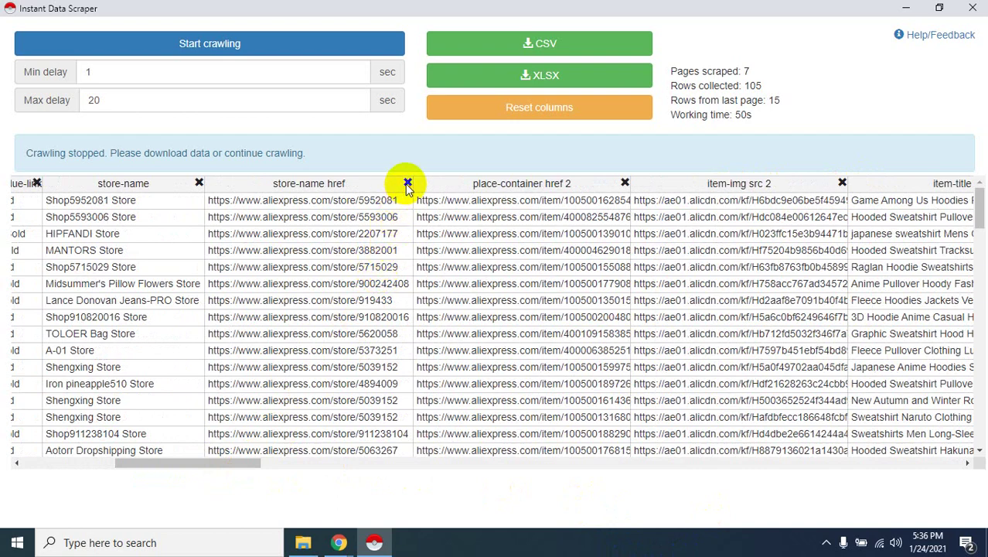
pyautogui.click(408, 183)
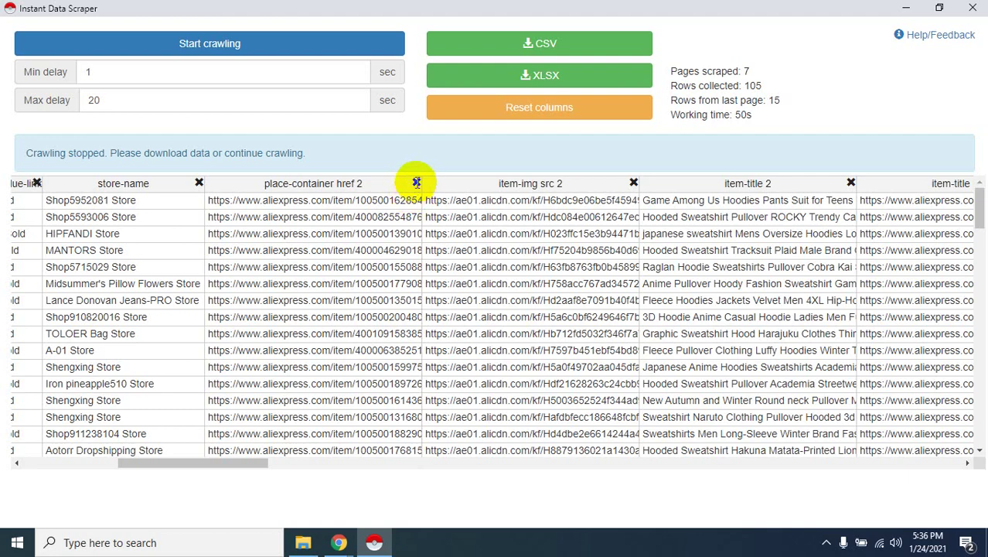
# - Remove the place-container href 2, item-img src 2 and item-title href 2 columns from the scraped table
pyautogui.click(416, 184)
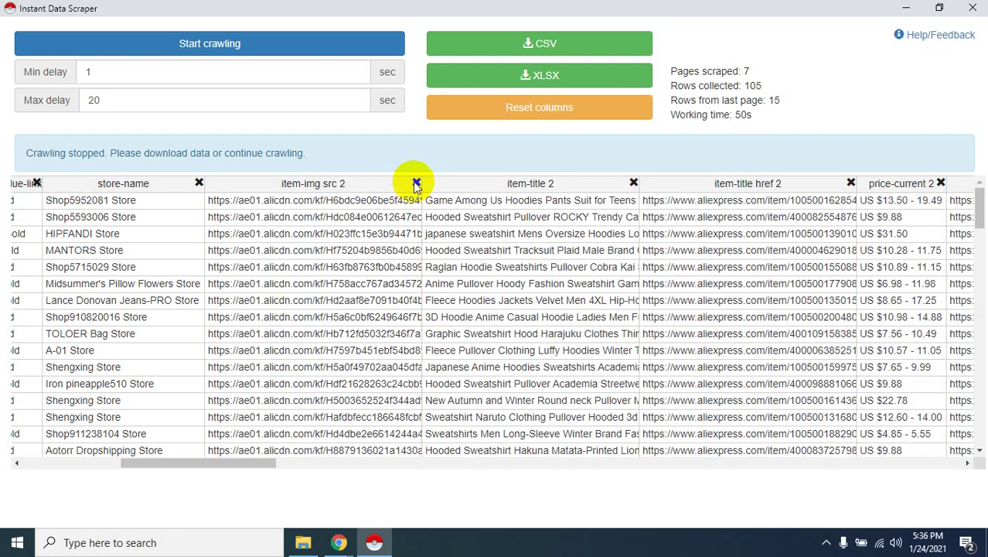
pyautogui.click(416, 183)
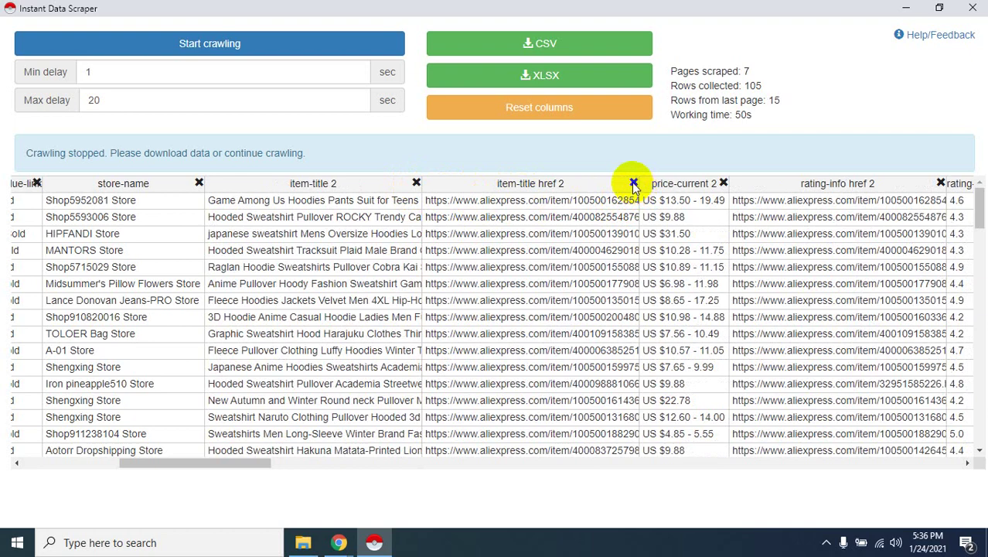
pyautogui.click(633, 183)
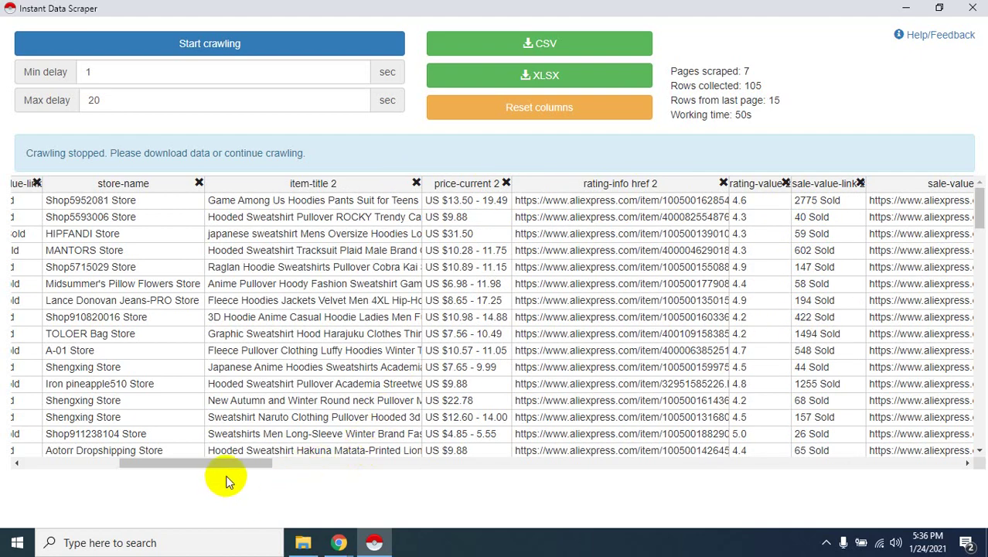
# - Look back at the table's first columns and compare them with the product cards on the AliExpress page in Chrome
pyautogui.moveTo(225, 466); pyautogui.dragTo(34, 485)
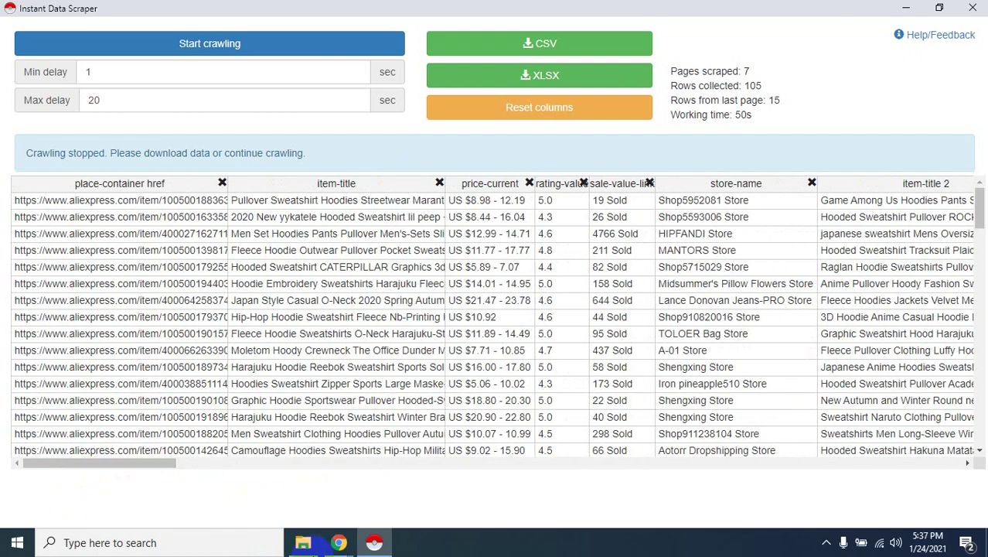
pyautogui.moveTo(338, 545)
pyautogui.click(260, 464)
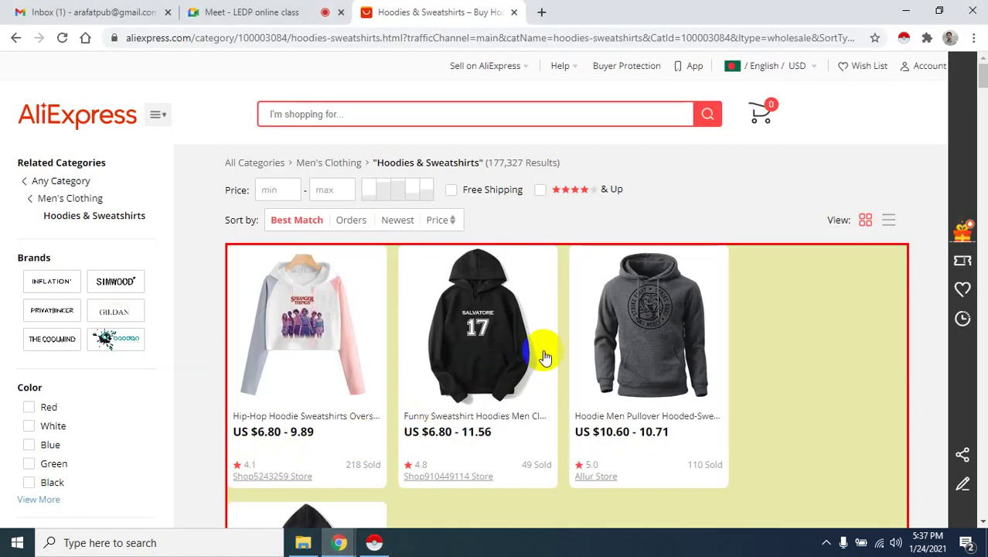
pyautogui.scroll(-10, 547, 371)
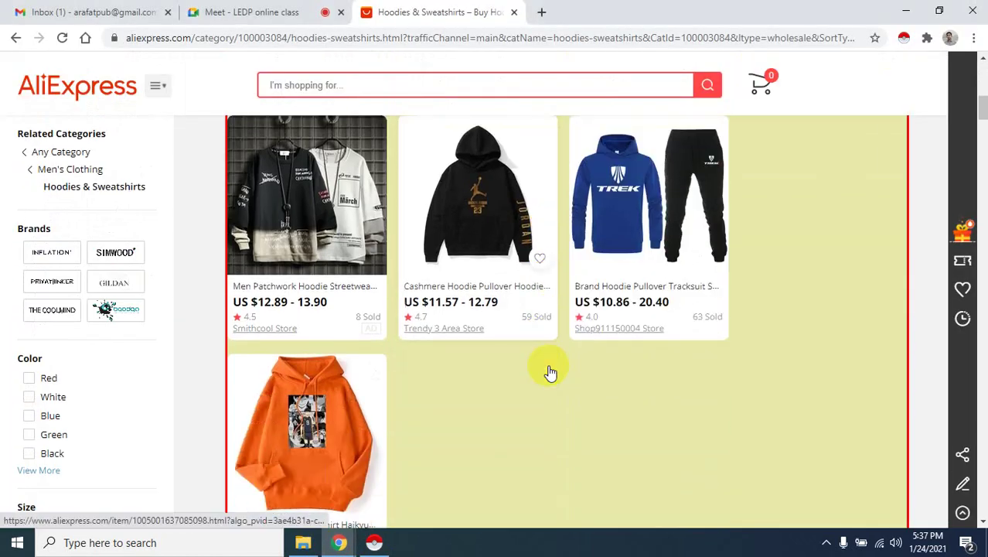
pyautogui.scroll(-11, 549, 373)
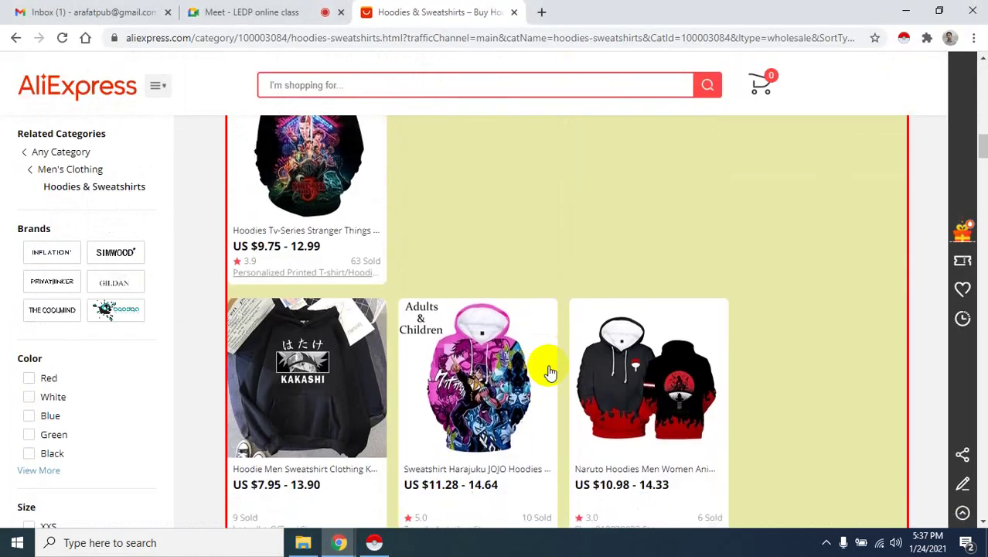
# - Return to Instant Data Scraper and remove the rating-info href 2, sale-value-link href 2 and store-name href 2 columns
pyautogui.click(374, 542)
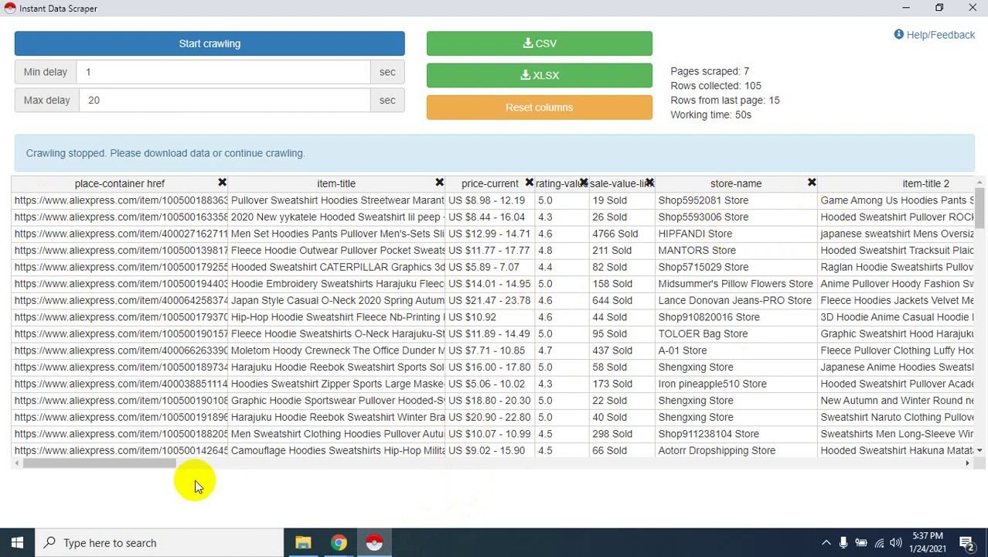
pyautogui.moveTo(121, 467); pyautogui.dragTo(201, 464)
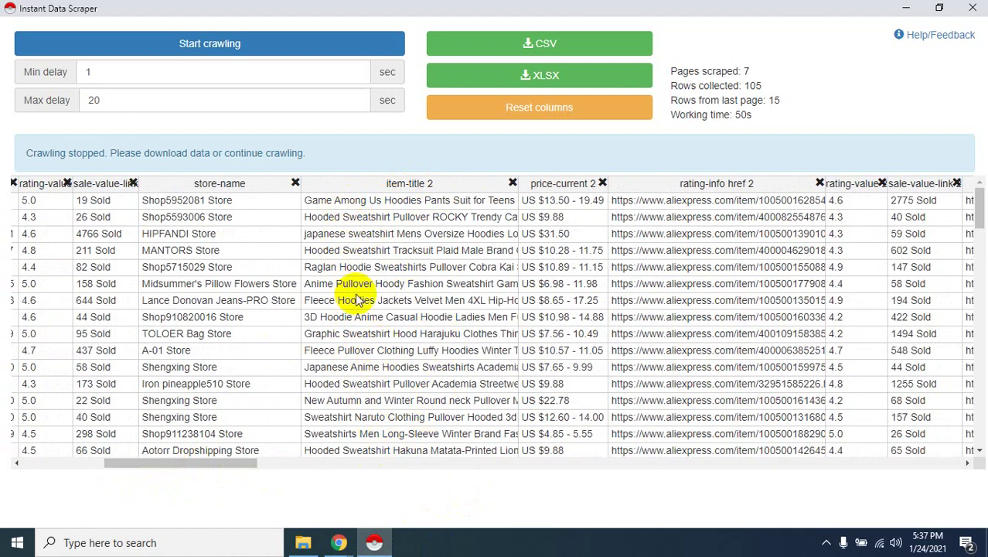
pyautogui.click(820, 183)
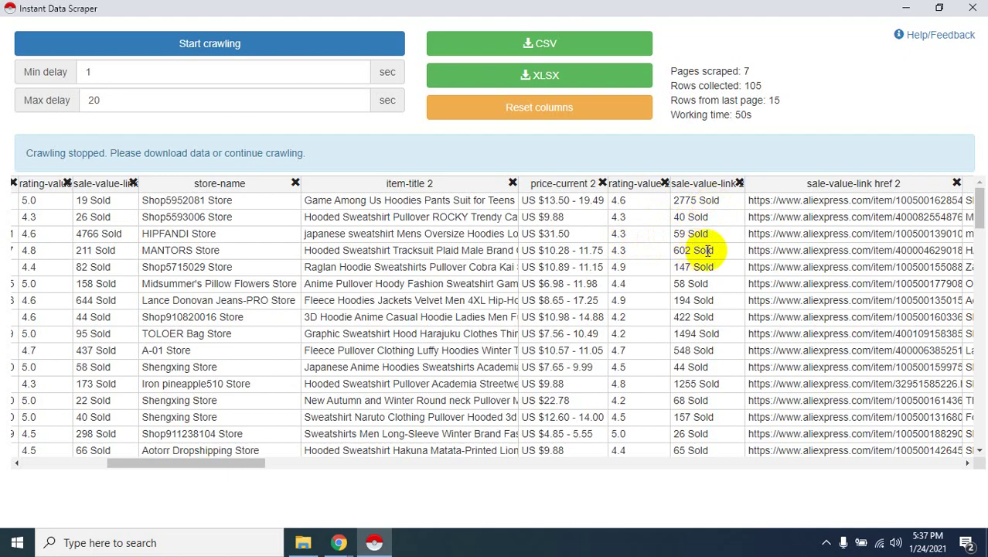
pyautogui.moveTo(242, 462); pyautogui.dragTo(323, 459)
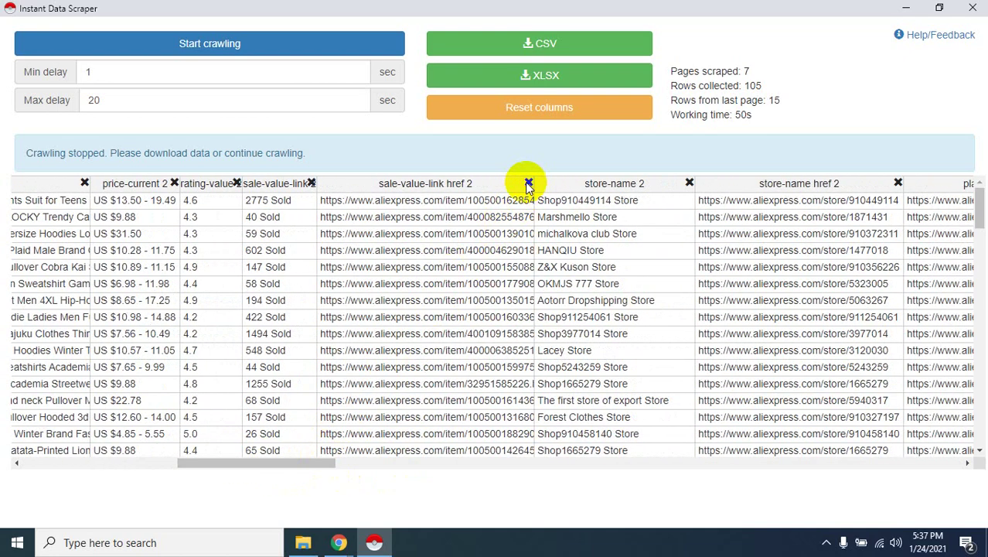
pyautogui.click(528, 184)
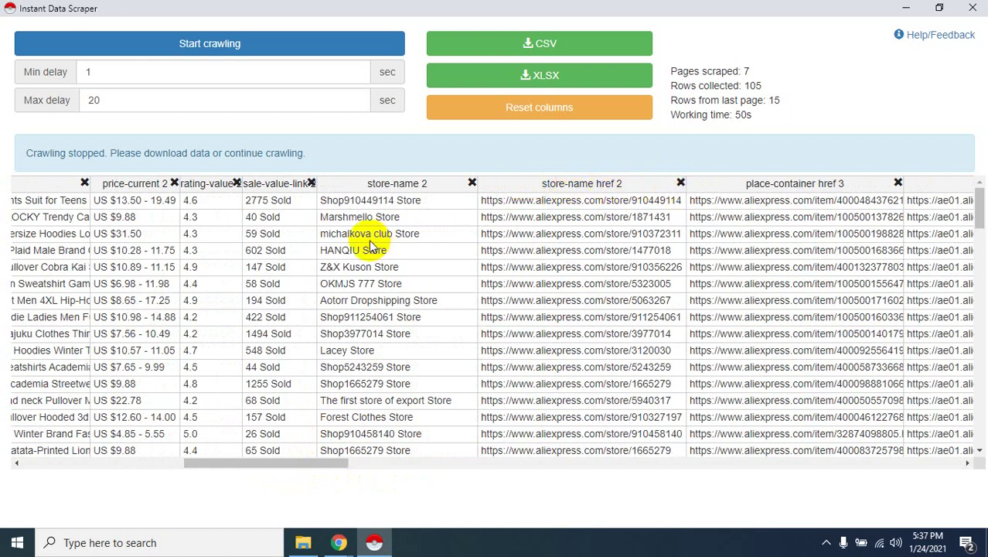
pyautogui.click(680, 183)
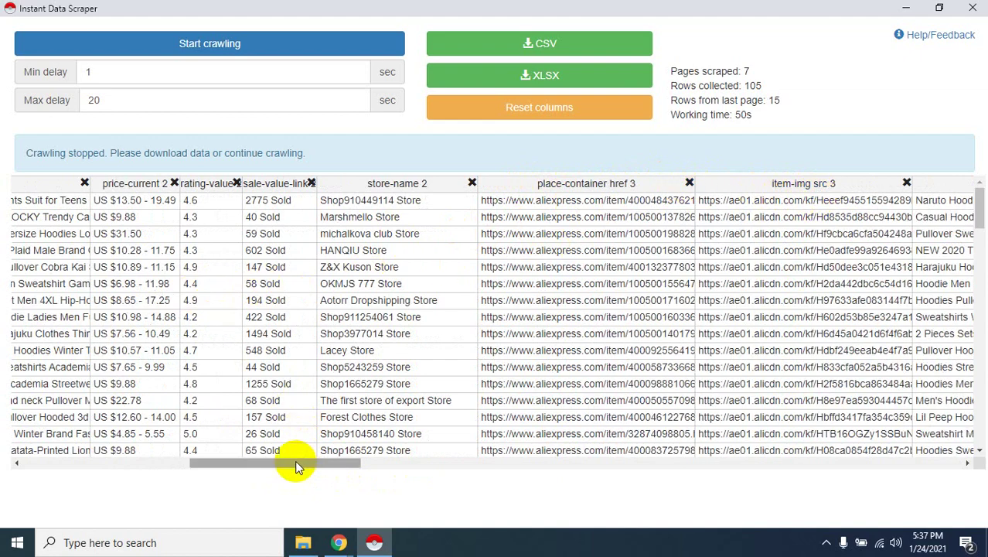
# - Remove the item-title href 3 and sale-value-link href 3 columns from the scraped table
pyautogui.moveTo(295, 462); pyautogui.dragTo(467, 458)
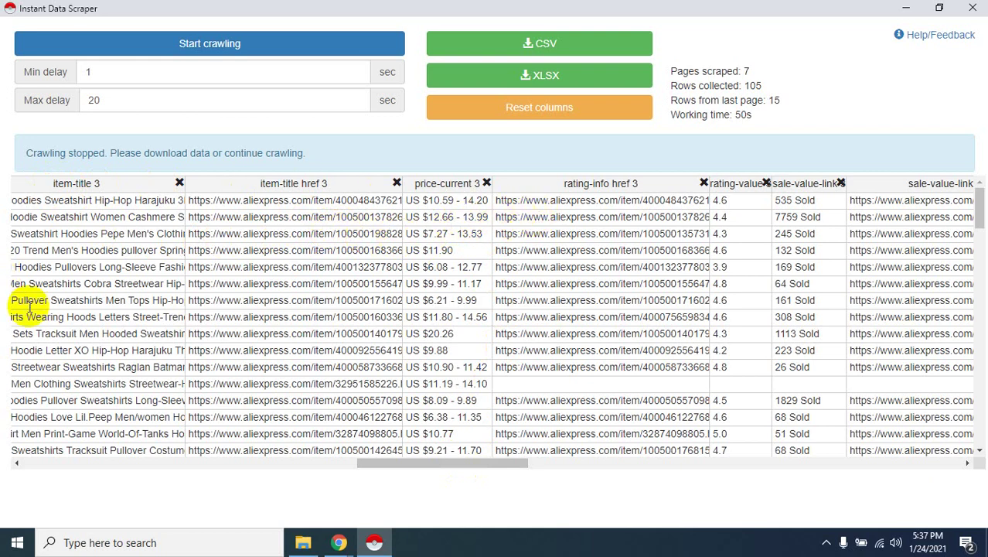
pyautogui.click(396, 182)
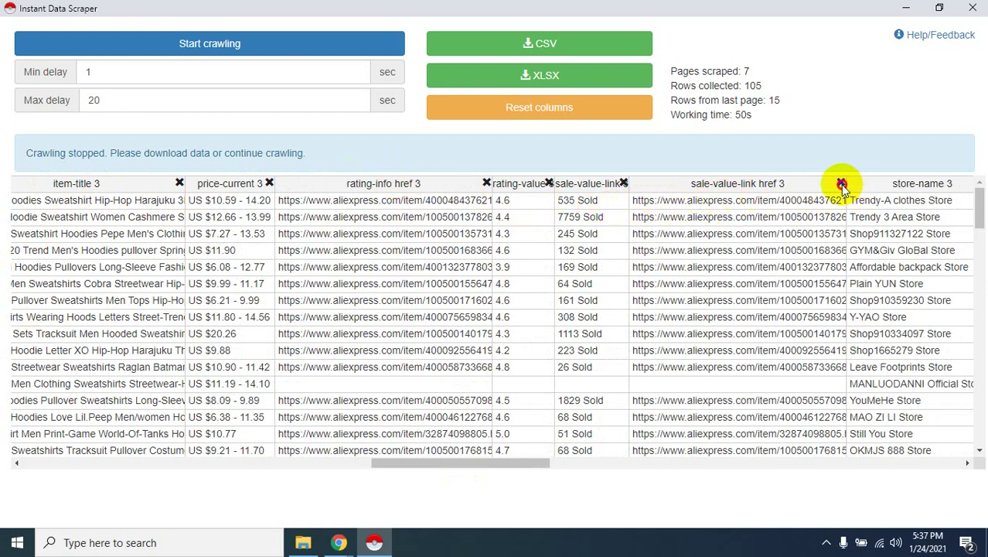
pyautogui.click(840, 183)
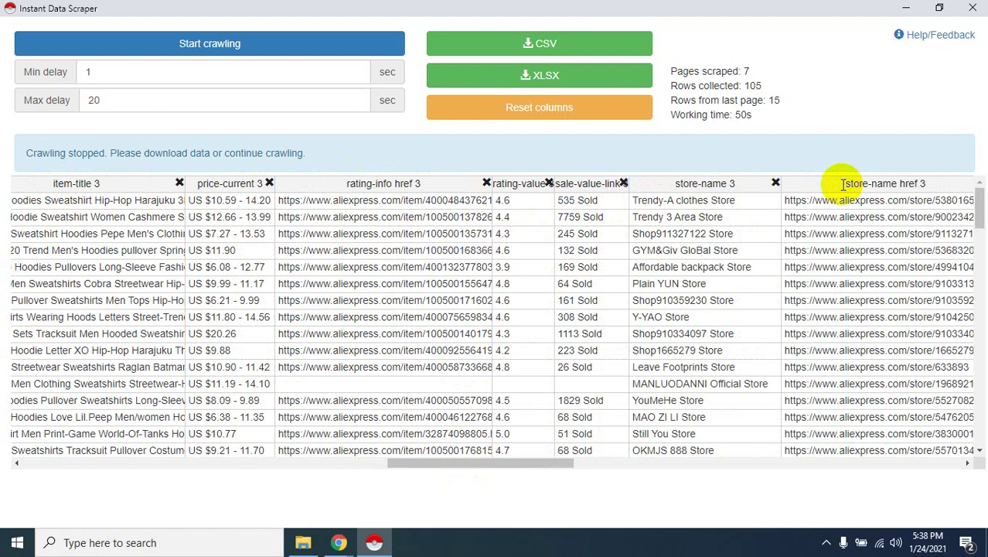
# - Switch to Chrome and check the class chat in the Google Meet session
pyautogui.click(348, 544)
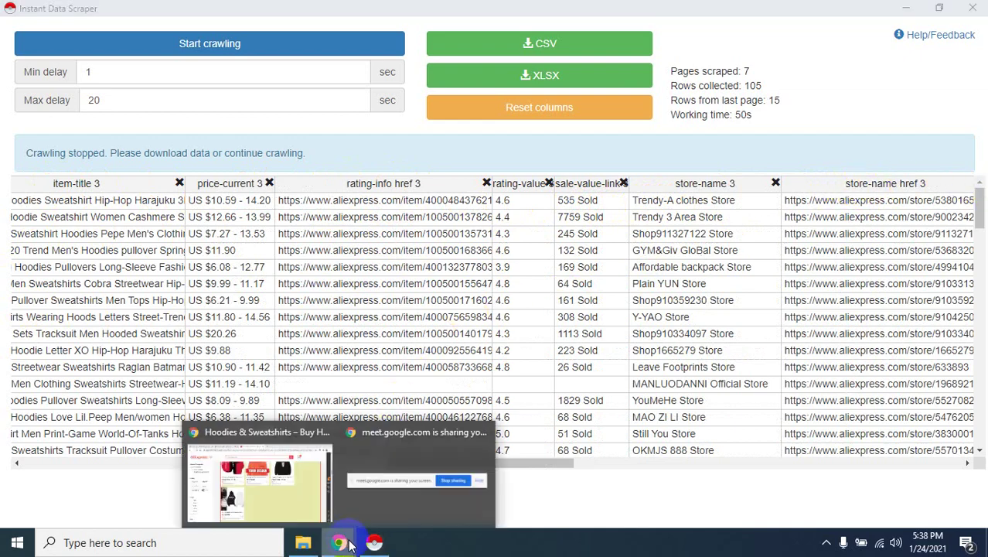
pyautogui.click(269, 501)
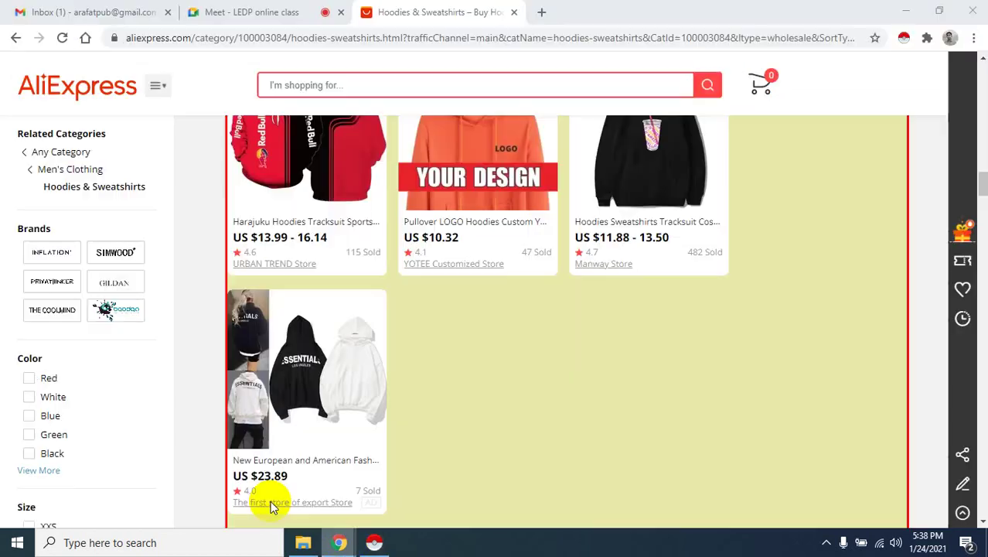
pyautogui.click(825, 542)
pyautogui.click(797, 514)
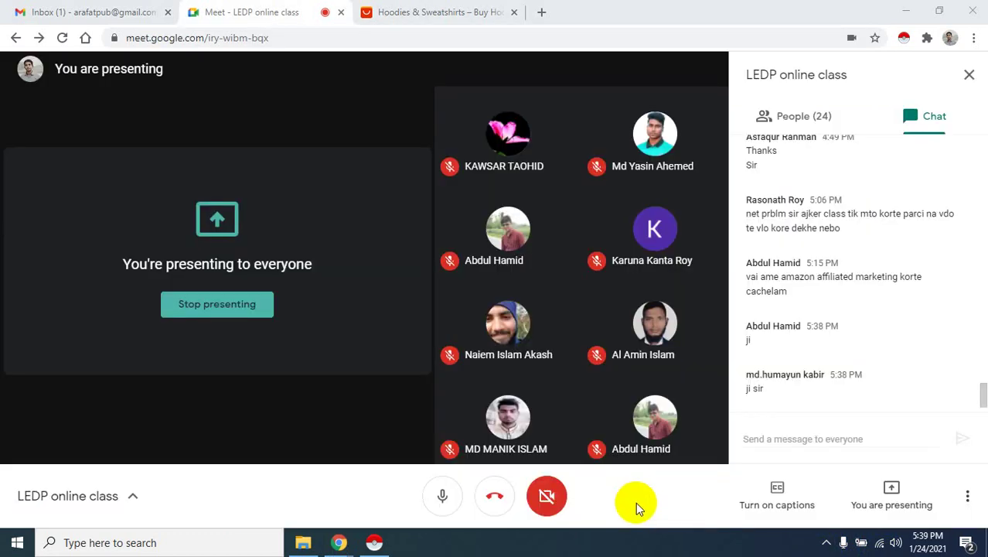